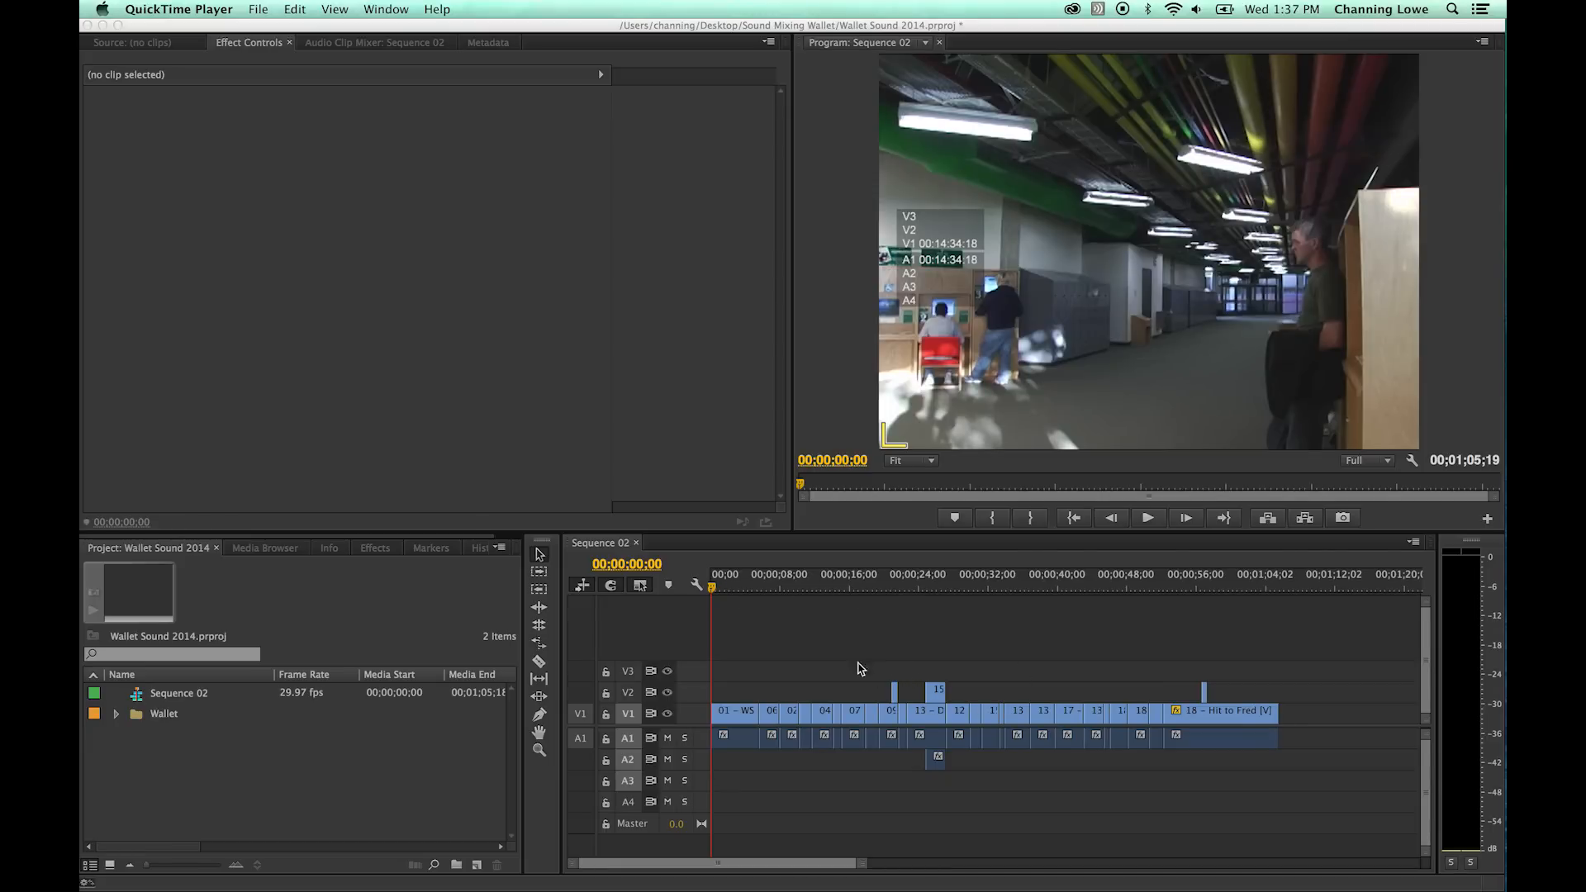
pyautogui.click(711, 591)
pyautogui.moveTo(712, 591)
pyautogui.mouseDown()
pyautogui.moveTo(732, 592)
pyautogui.moveTo(698, 591)
pyautogui.mouseUp()
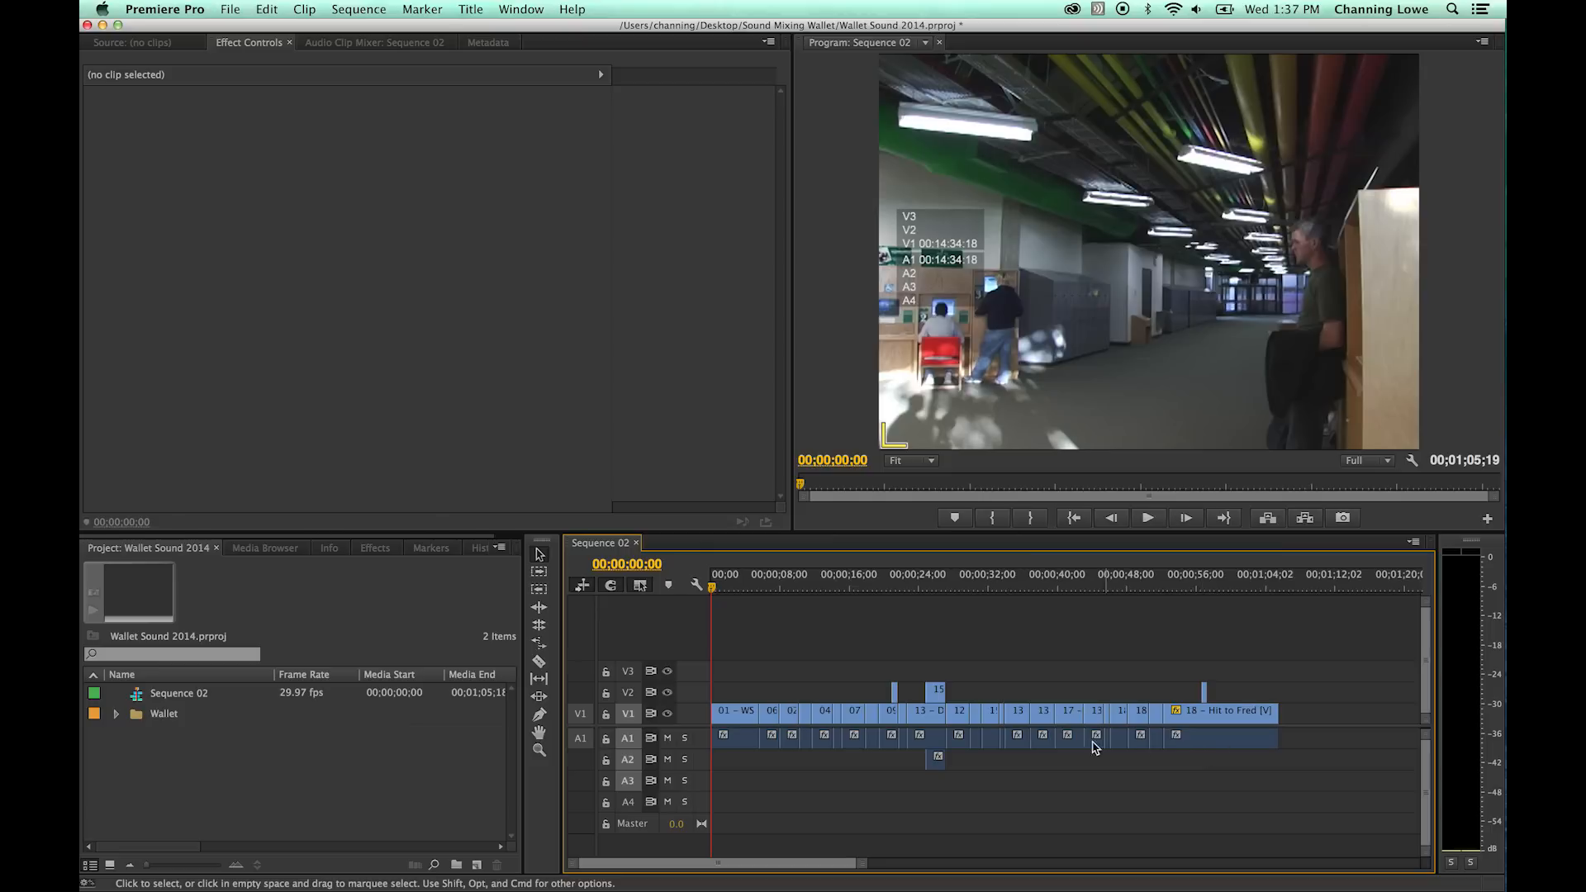
pyautogui.click(730, 583)
pyautogui.moveTo(730, 577); pyautogui.dragTo(682, 577)
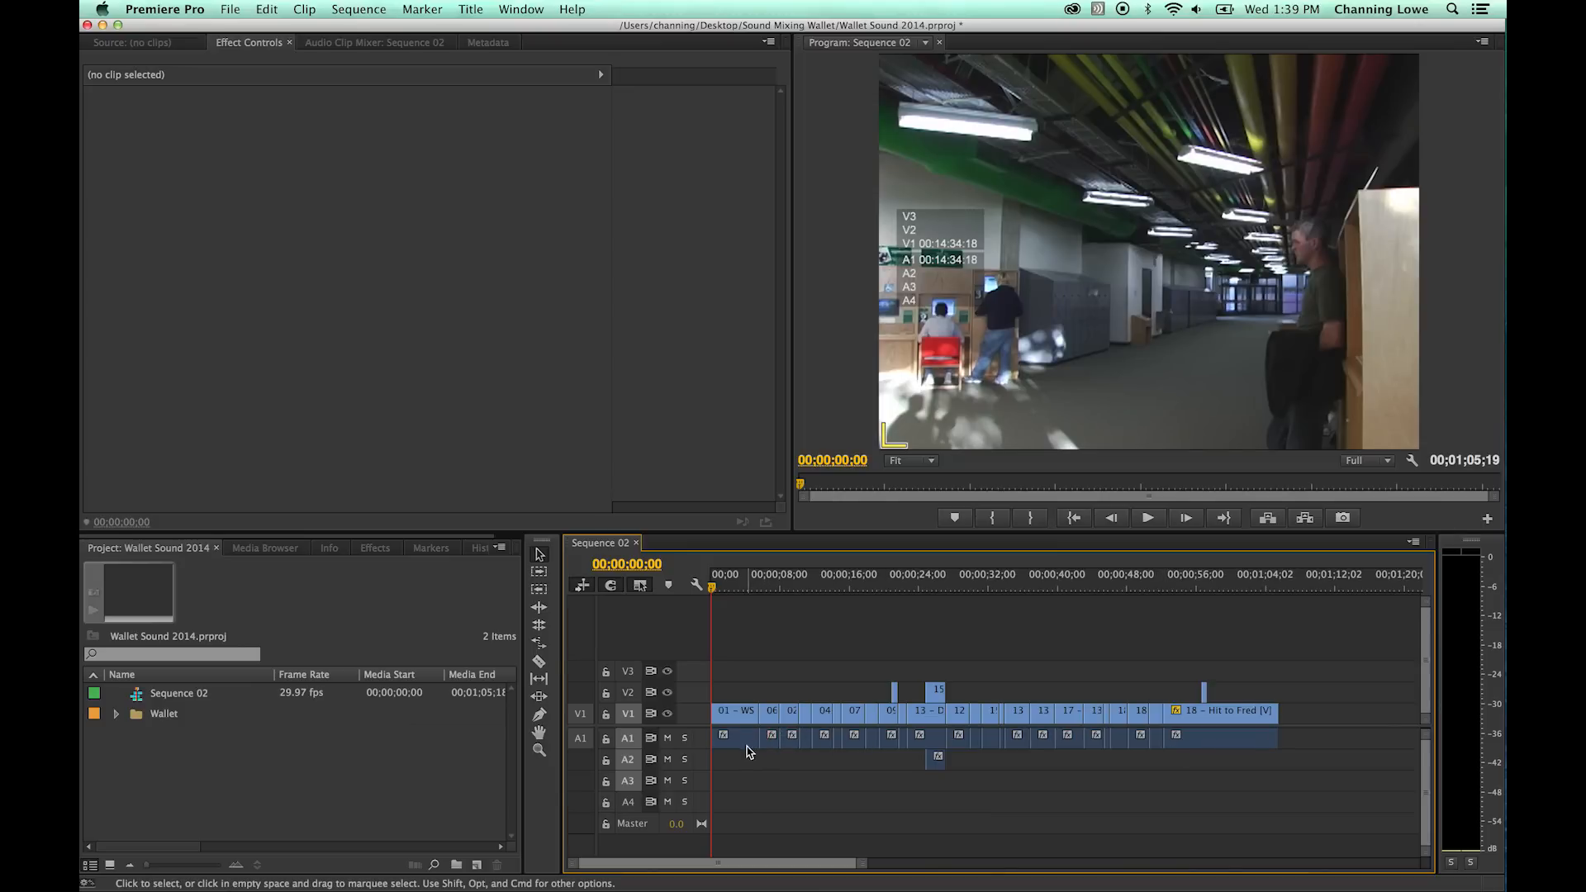
# - Enlarge the A1 audio track to show the waveforms of its clips
pyautogui.click(698, 749)
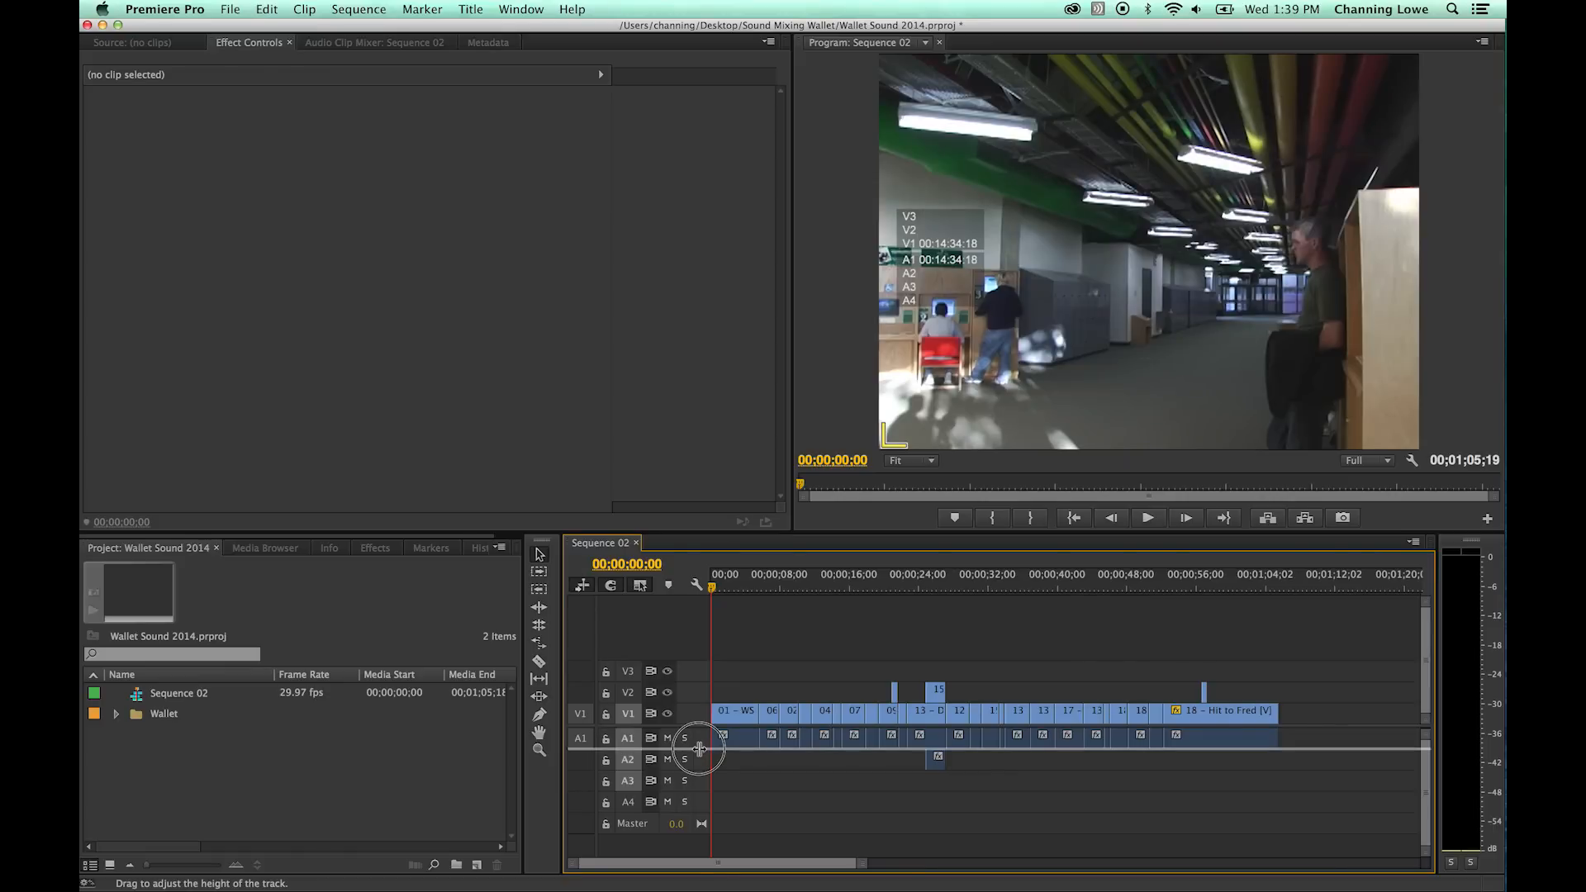
pyautogui.moveTo(699, 748); pyautogui.dragTo(701, 773)
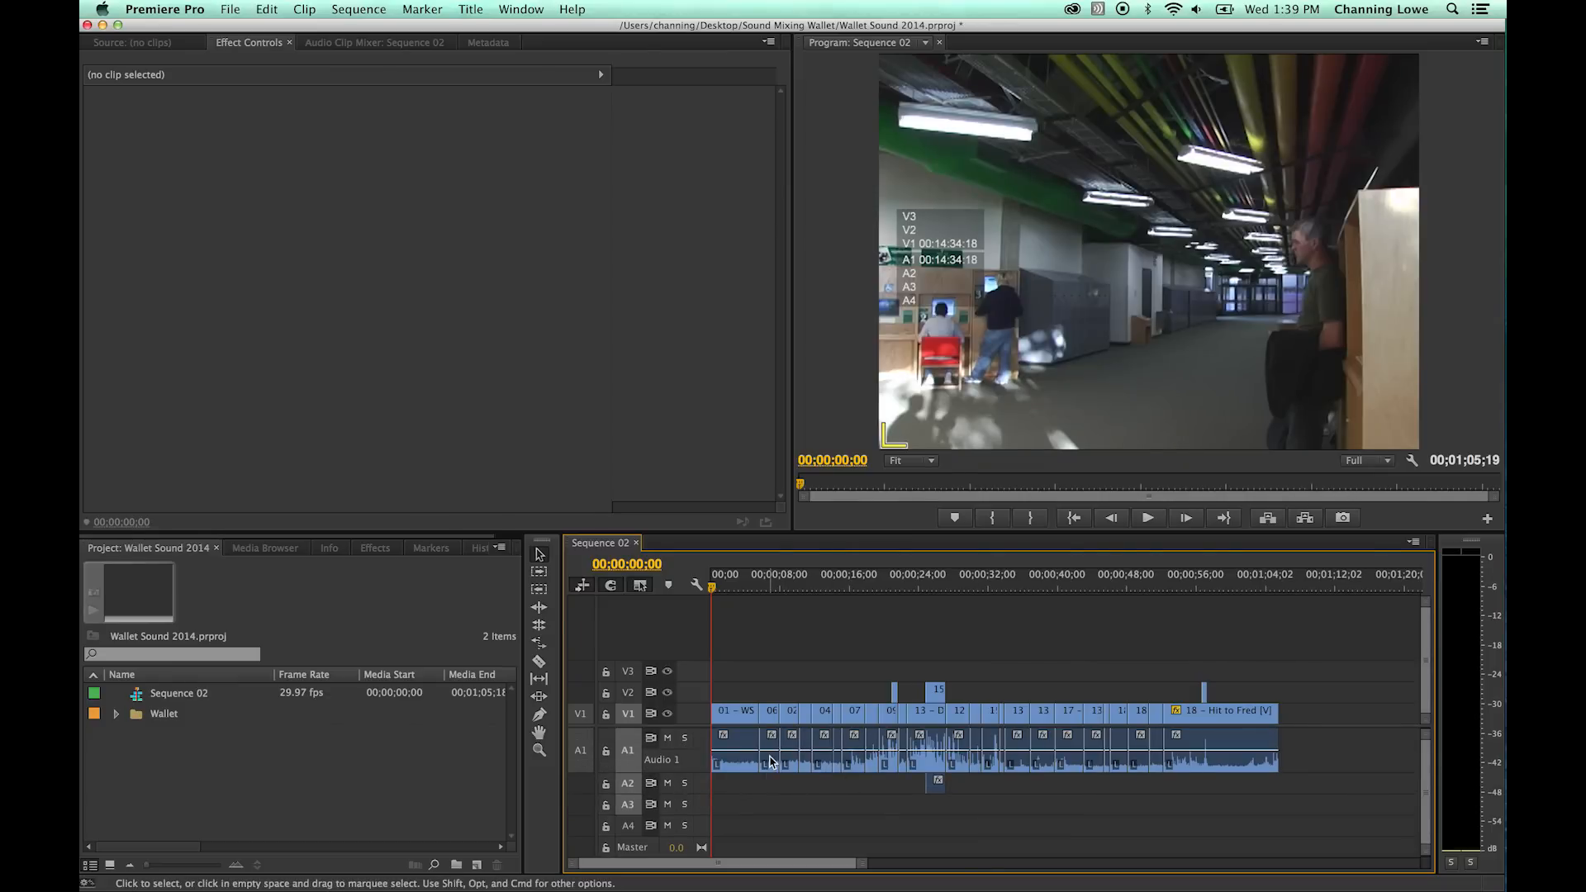
pyautogui.press('=')
pyautogui.press('=')
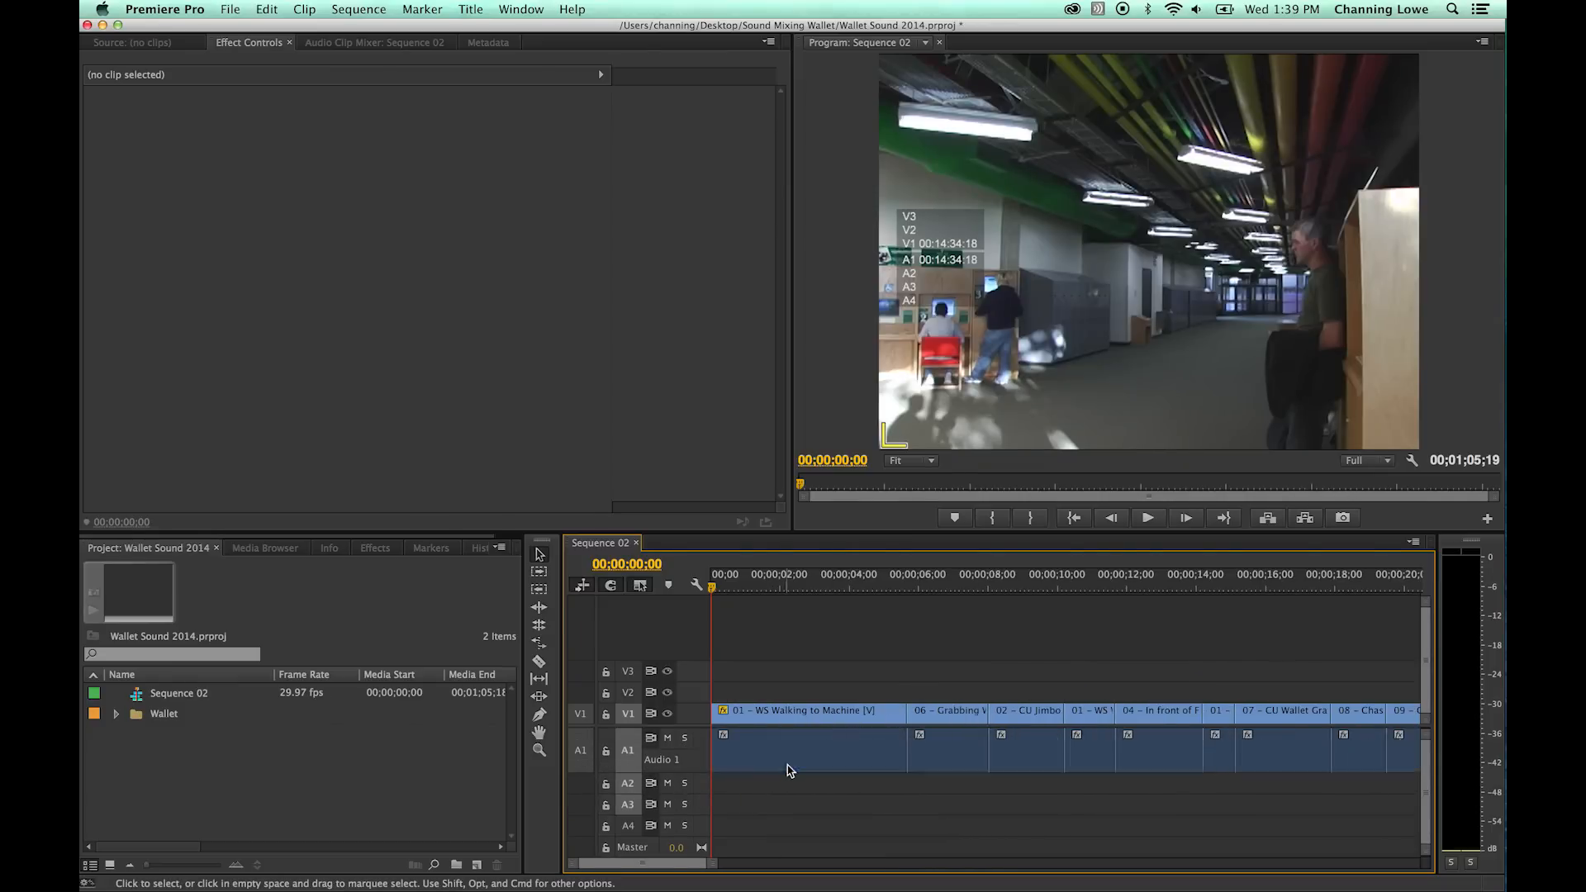
# - Move the playhead to about 00;00;18;19 in the chase clip and raise the system volume
pyautogui.moveTo(773, 588); pyautogui.dragTo(1351, 634)
pyautogui.press('XF86AudioRaiseVolume')
pyautogui.press('XF86AudioRaiseVolume')
pyautogui.press('XF86AudioRaiseVolume')
pyautogui.press('XF86AudioRaiseVolume')
pyautogui.press('XF86AudioRaiseVolume')
pyautogui.press('XF86AudioRaiseVolume')
pyautogui.press('XF86AudioRaiseVolume')
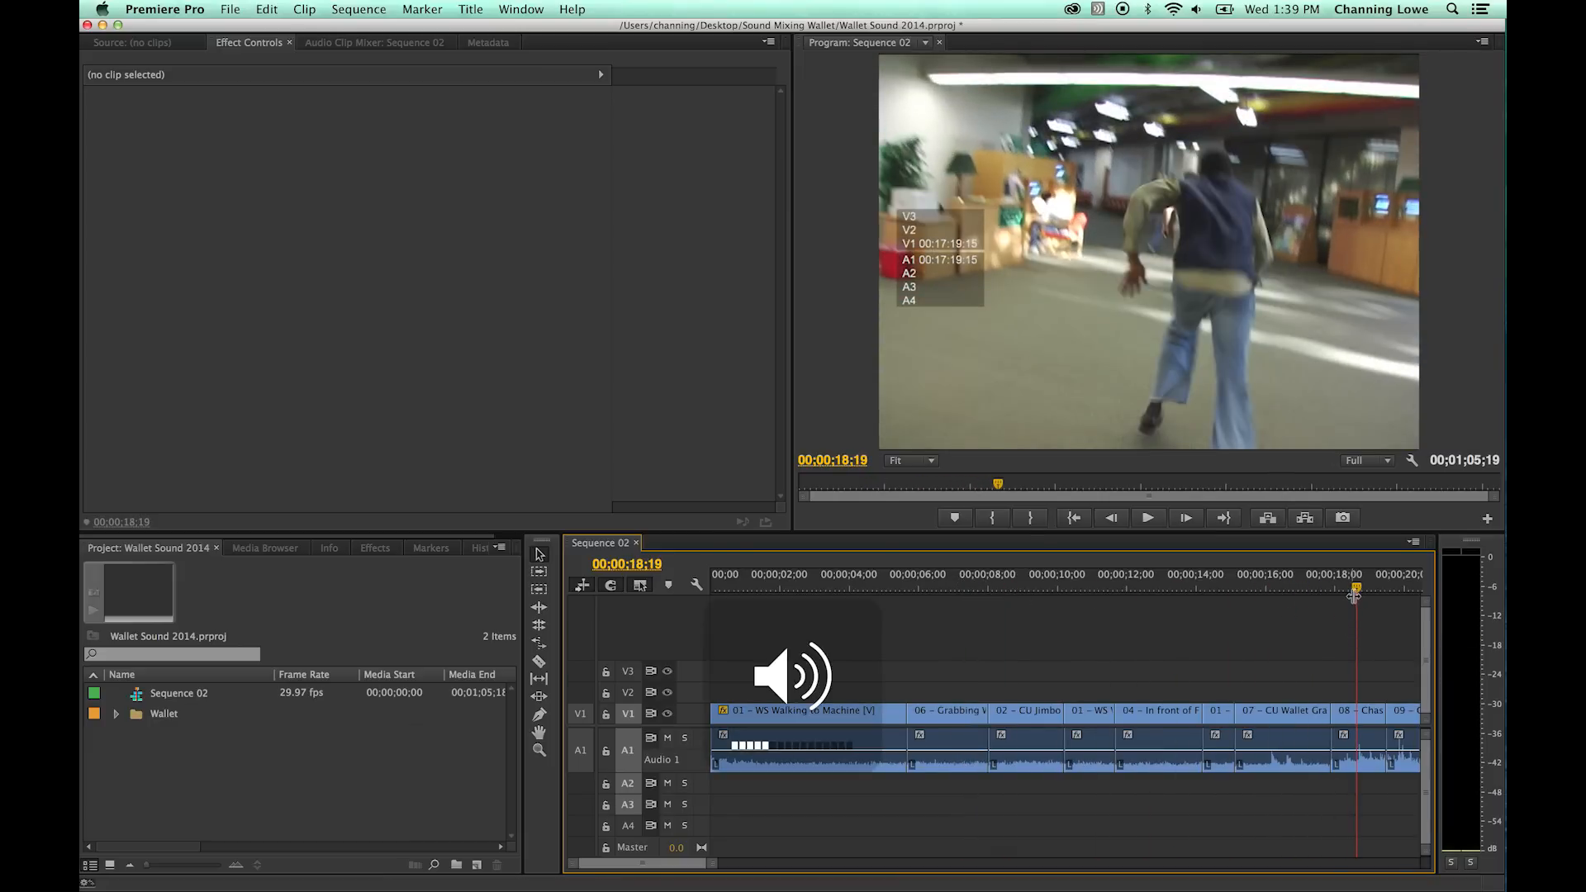
pyautogui.press('XF86AudioRaiseVolume')
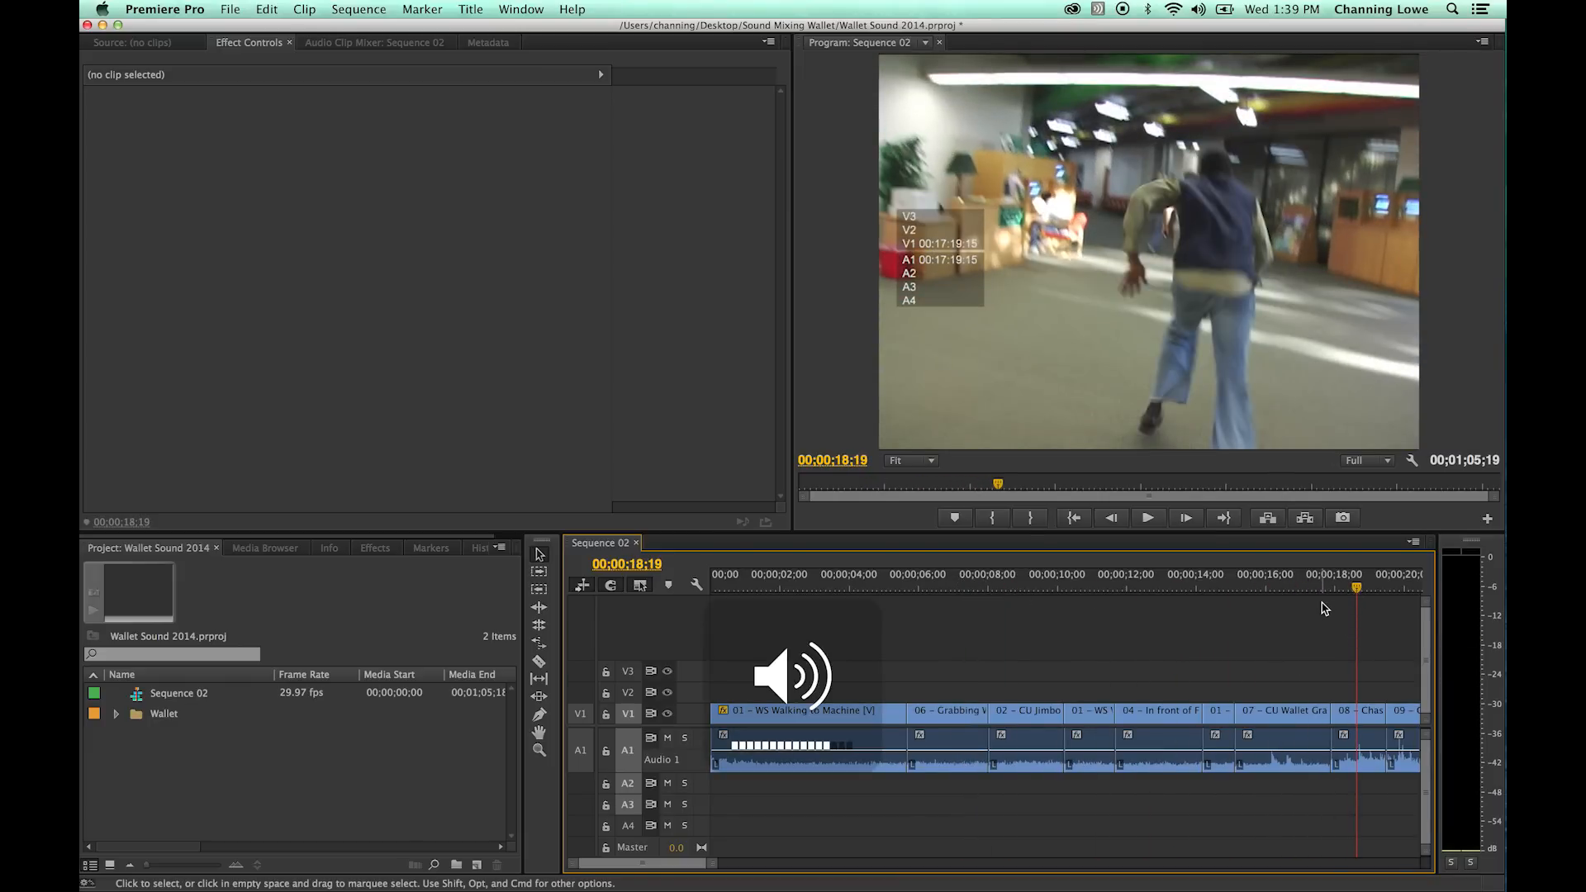
# - Play the chase section around 00;00;20 and compare its sound with the audio waveform
pyautogui.press('space')
pyautogui.moveTo(1386, 587); pyautogui.dragTo(1339, 610)
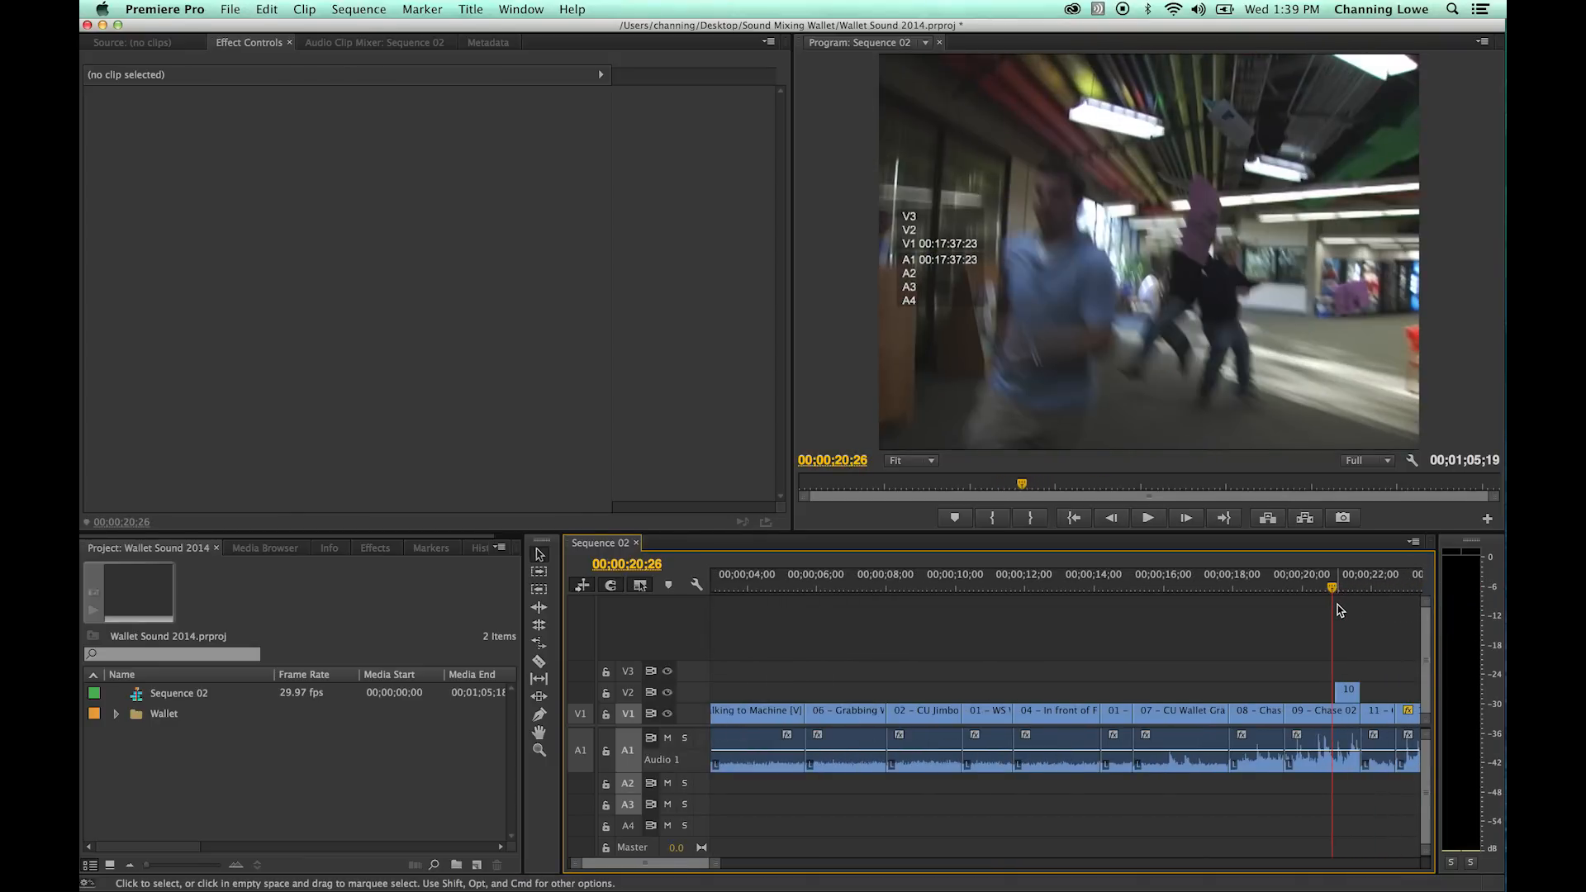
pyautogui.press('space')
pyautogui.press('space')
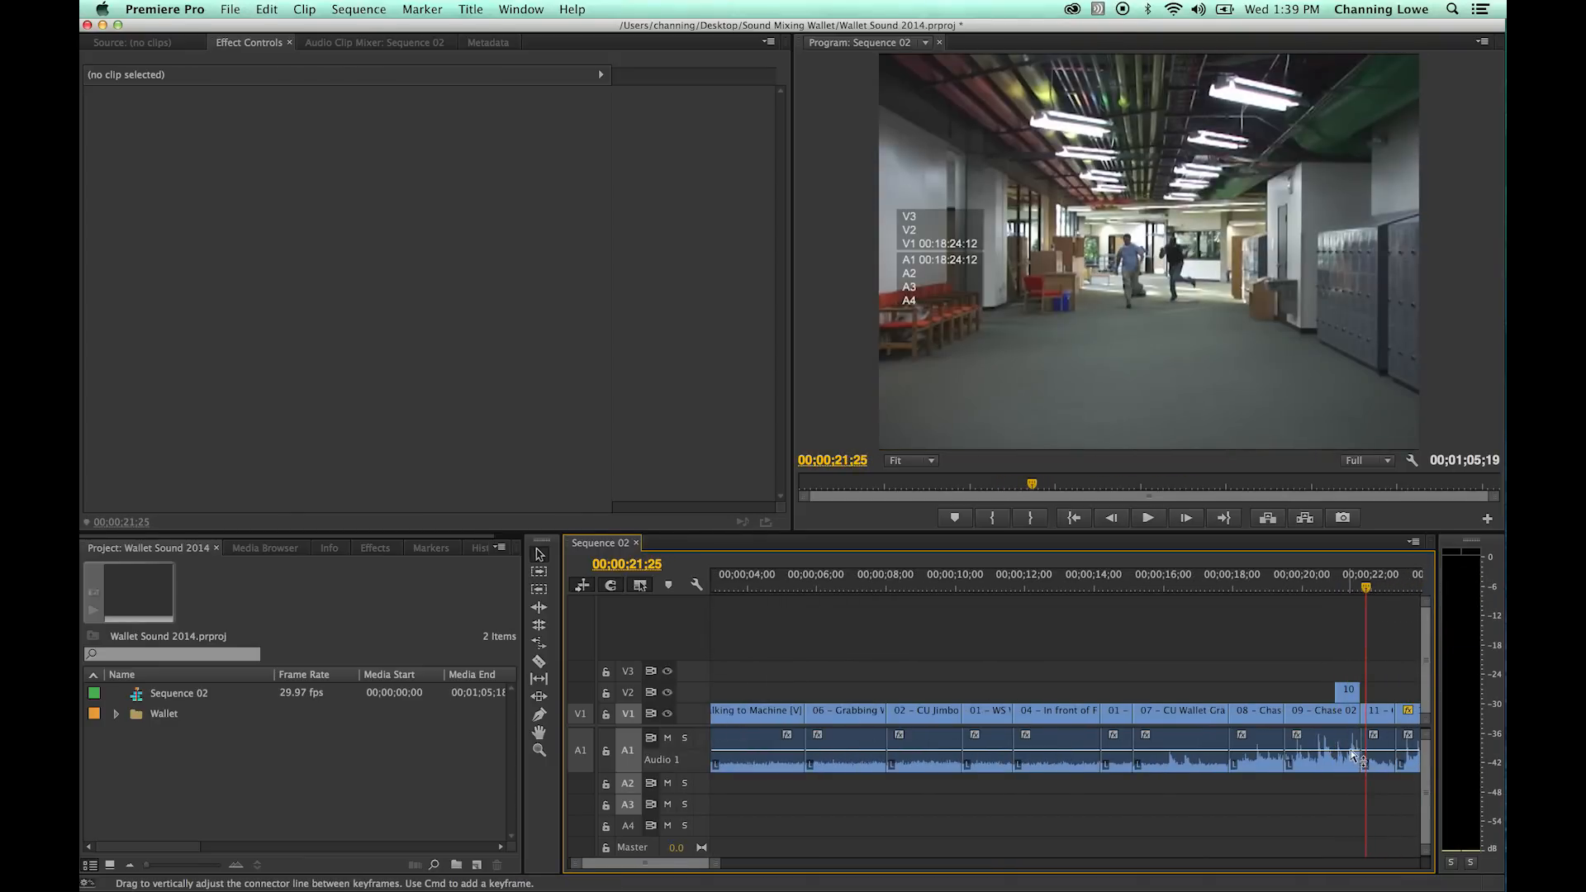
pyautogui.moveTo(1303, 587); pyautogui.dragTo(1328, 587)
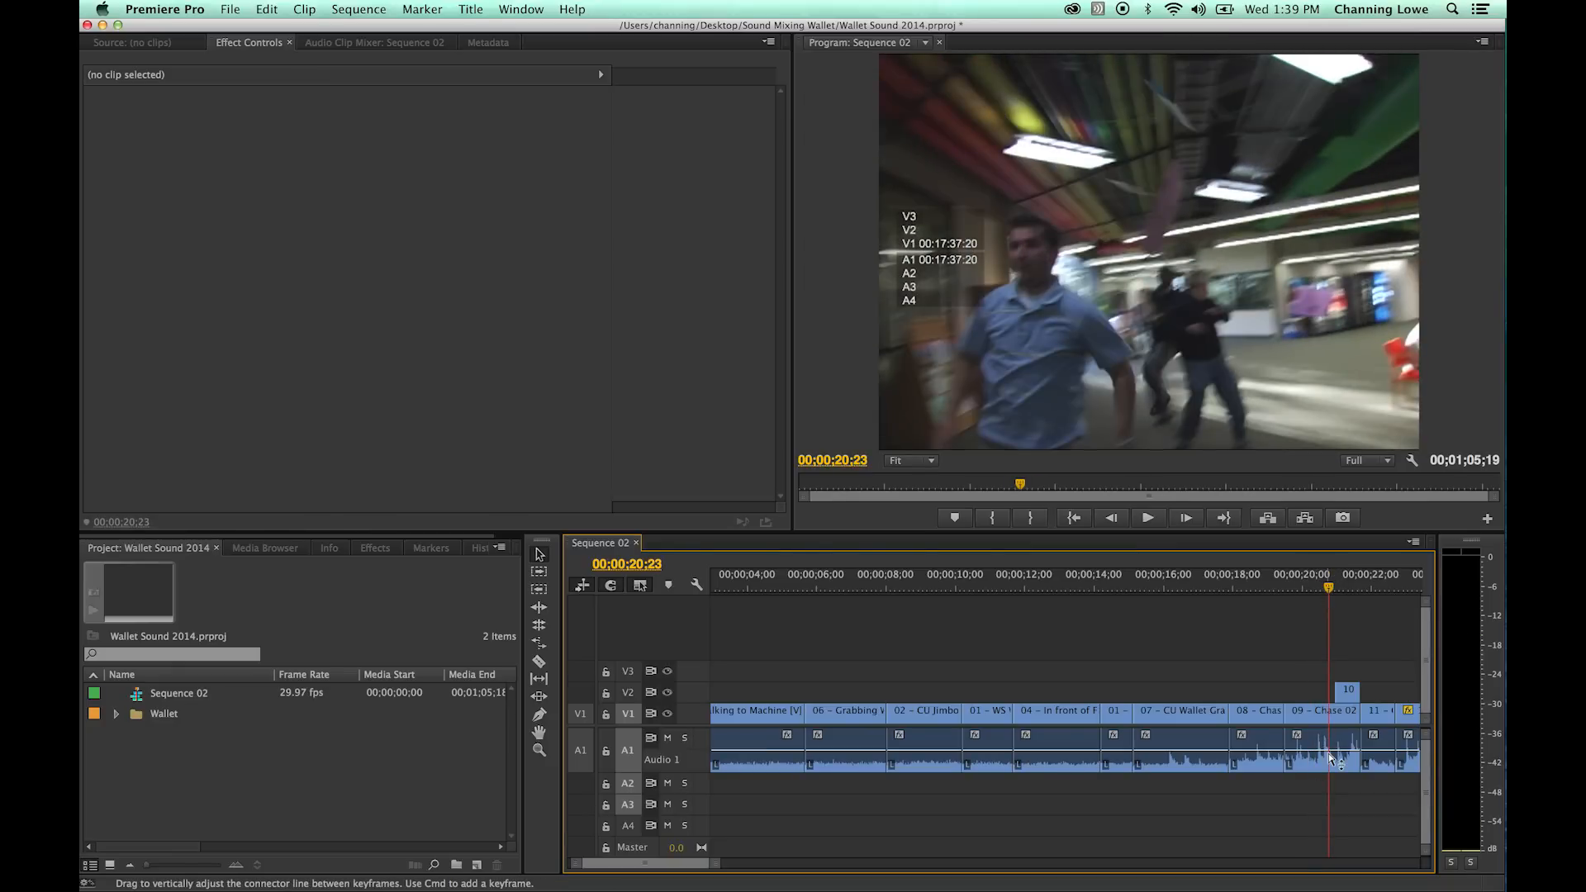
# - Play the 15 - Drag 04 clip around 00;00;32 and locate its sound on the waveform
pyautogui.moveTo(1328, 588); pyautogui.dragTo(1234, 588)
pyautogui.press('space')
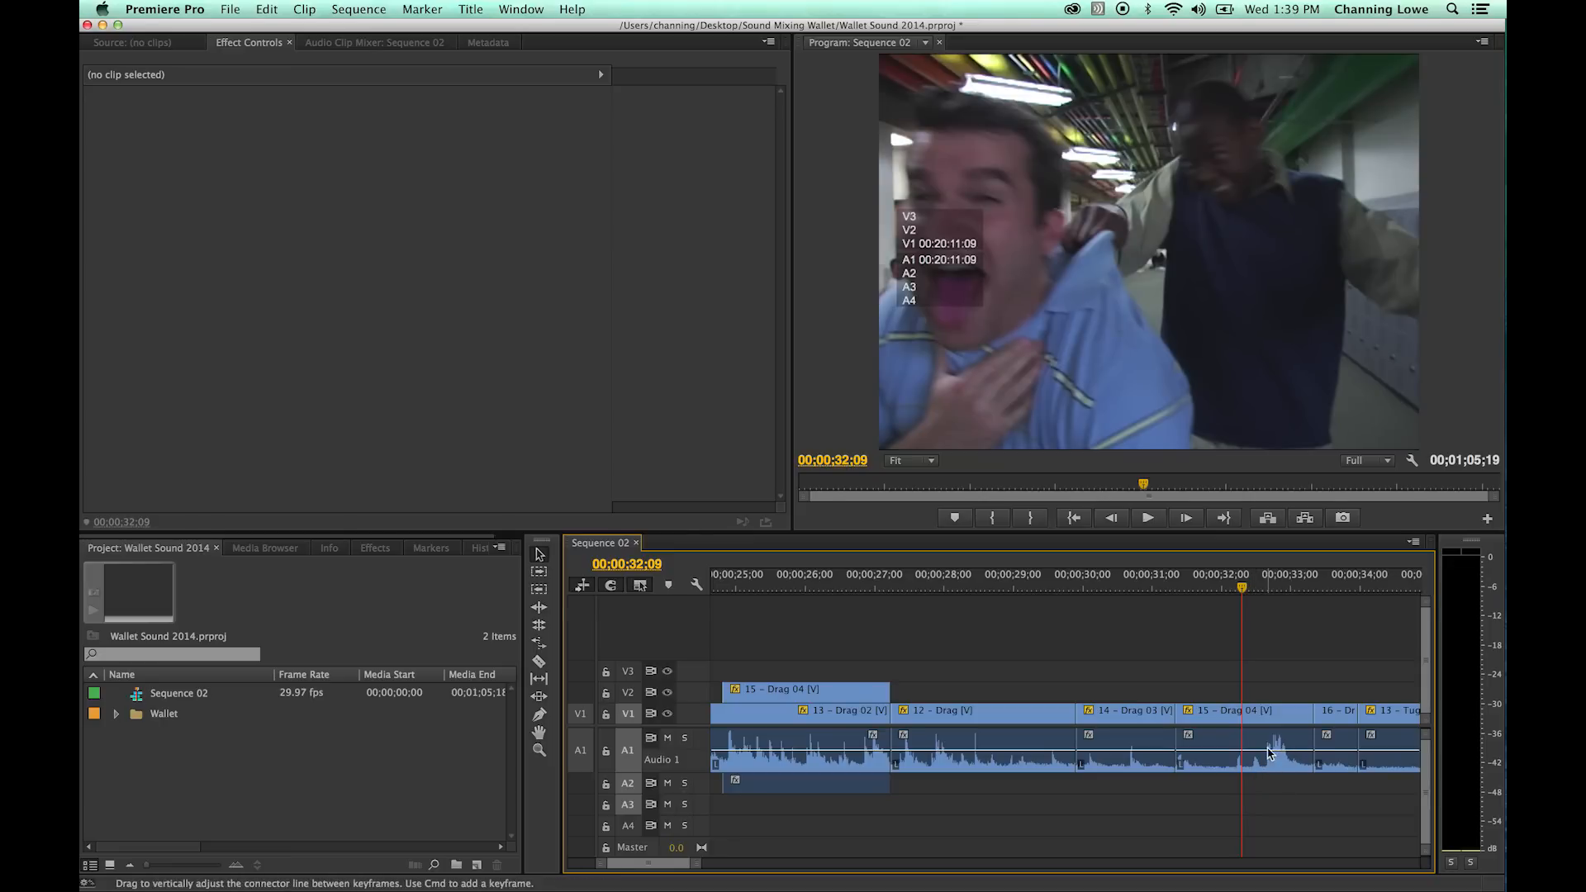
pyautogui.press('space')
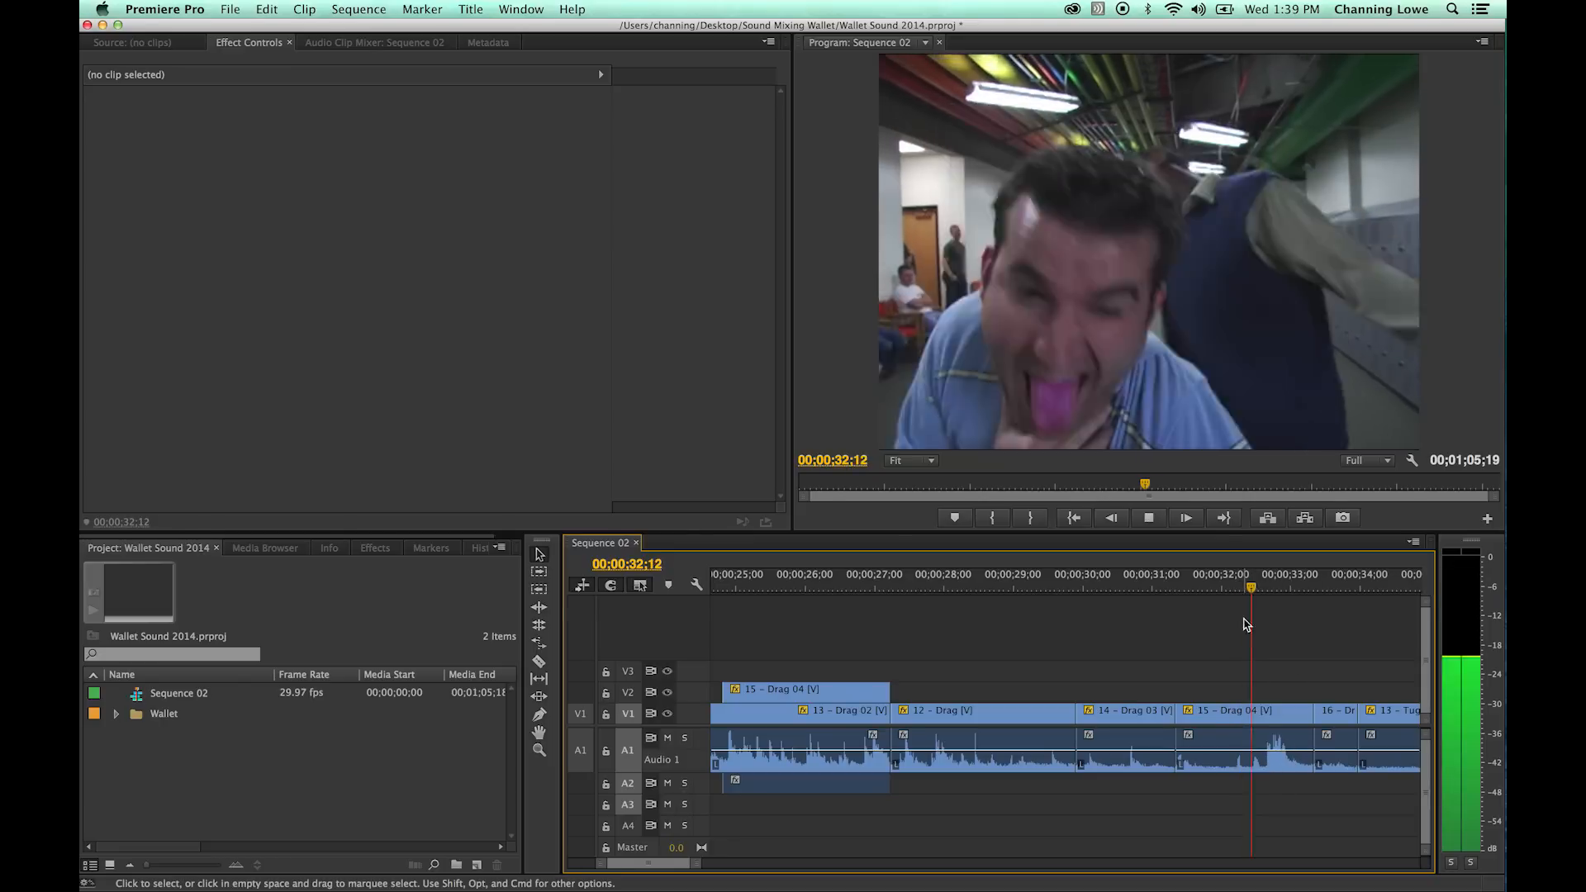
pyautogui.press('space')
pyautogui.moveTo(1288, 588); pyautogui.dragTo(1268, 589)
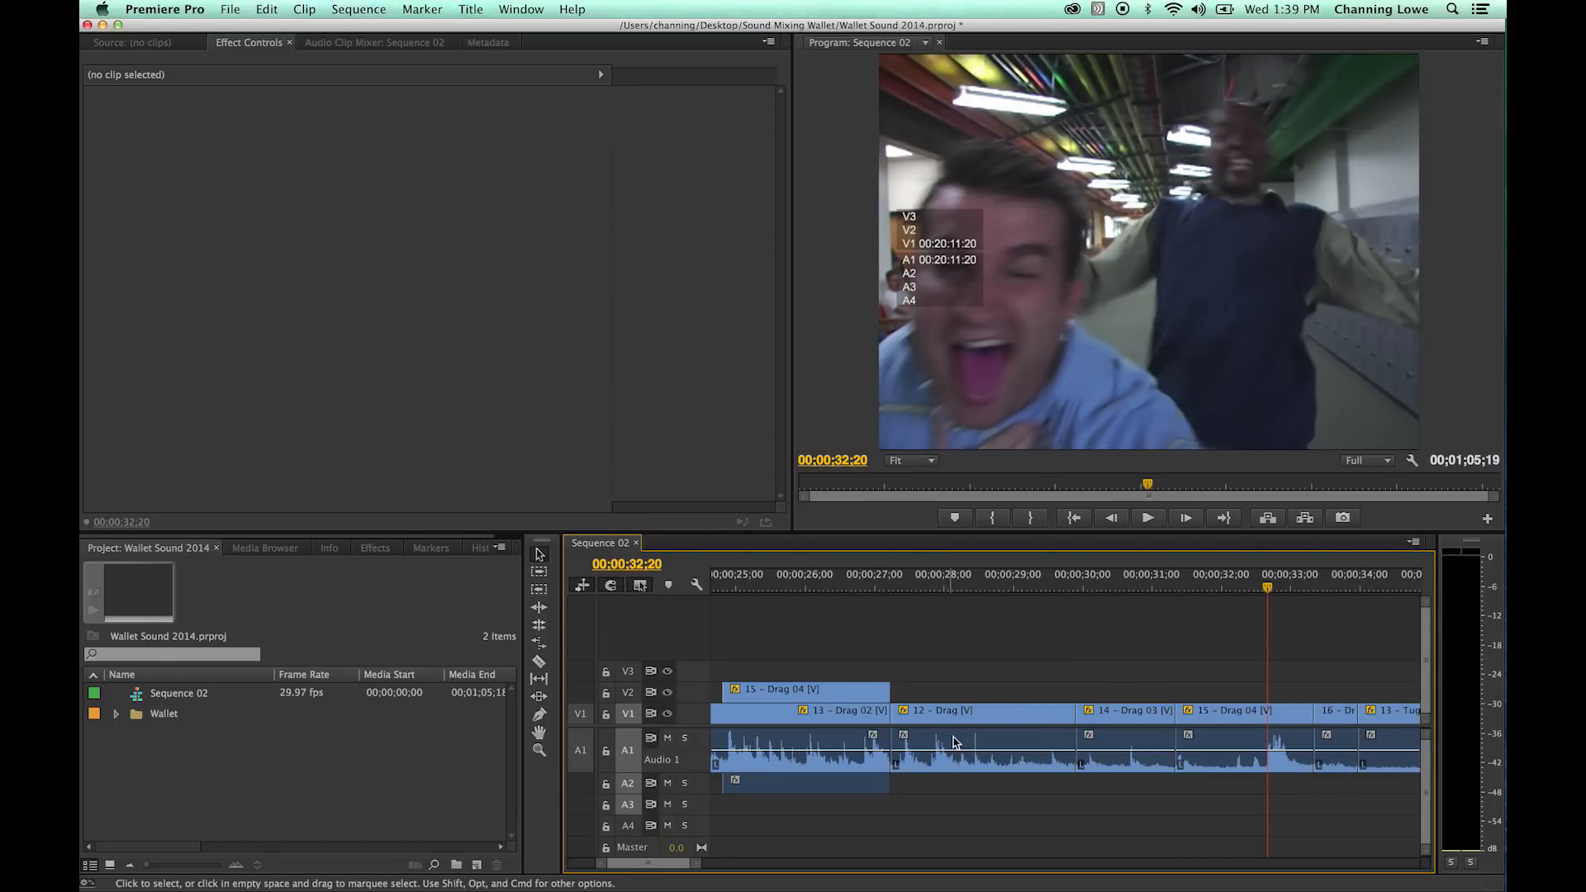
# - Shrink the A1 audio track to minimum height and return to the sequence start with all clips in view
pyautogui.click(985, 588)
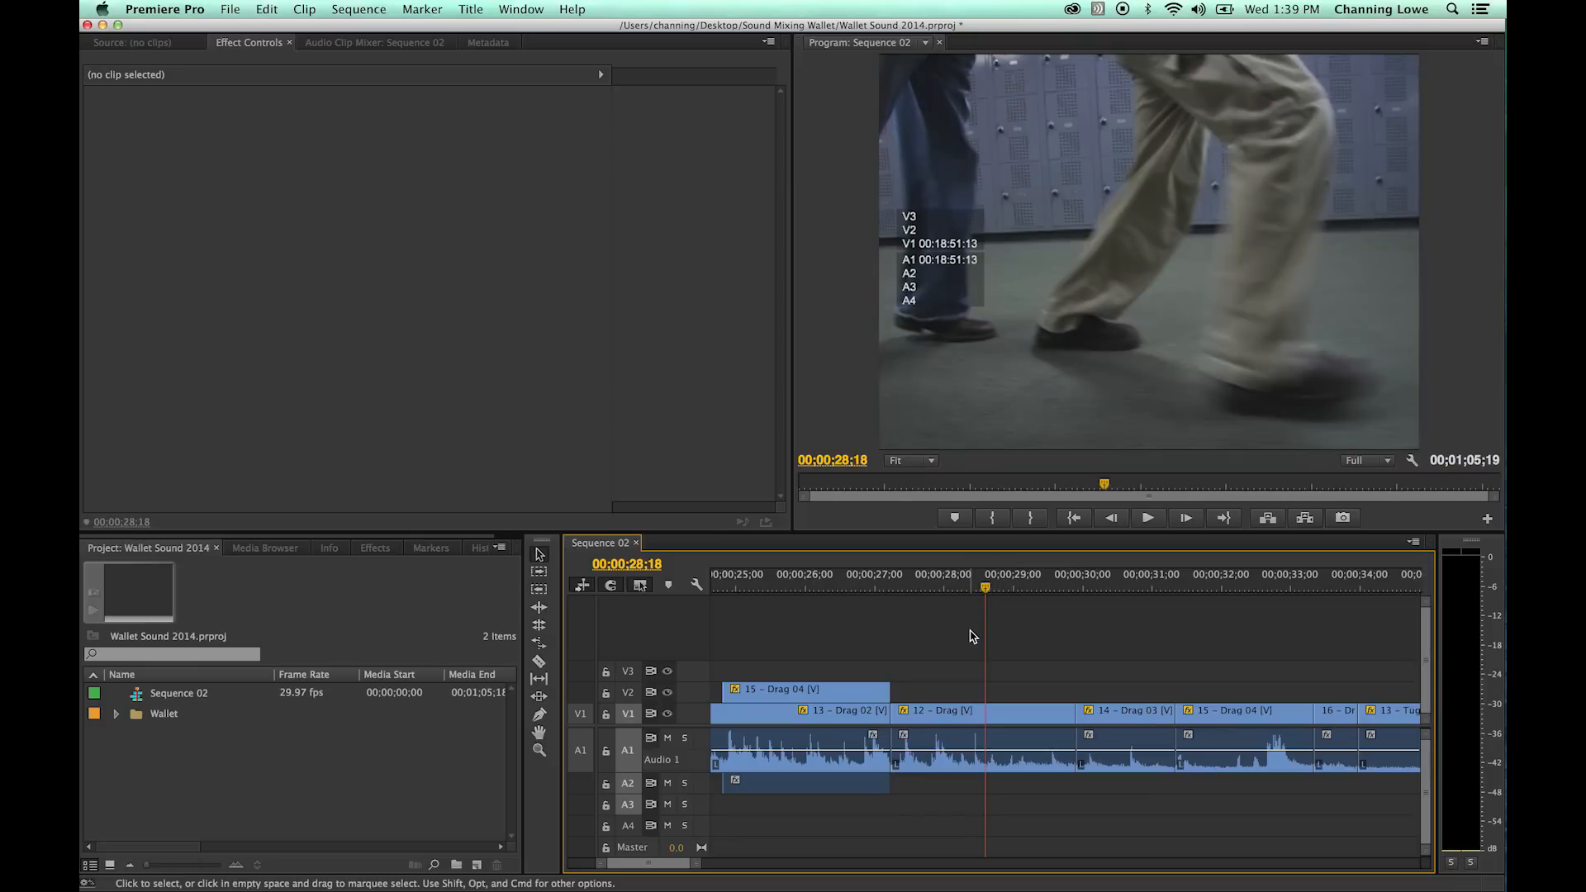
pyautogui.moveTo(701, 771); pyautogui.dragTo(697, 727)
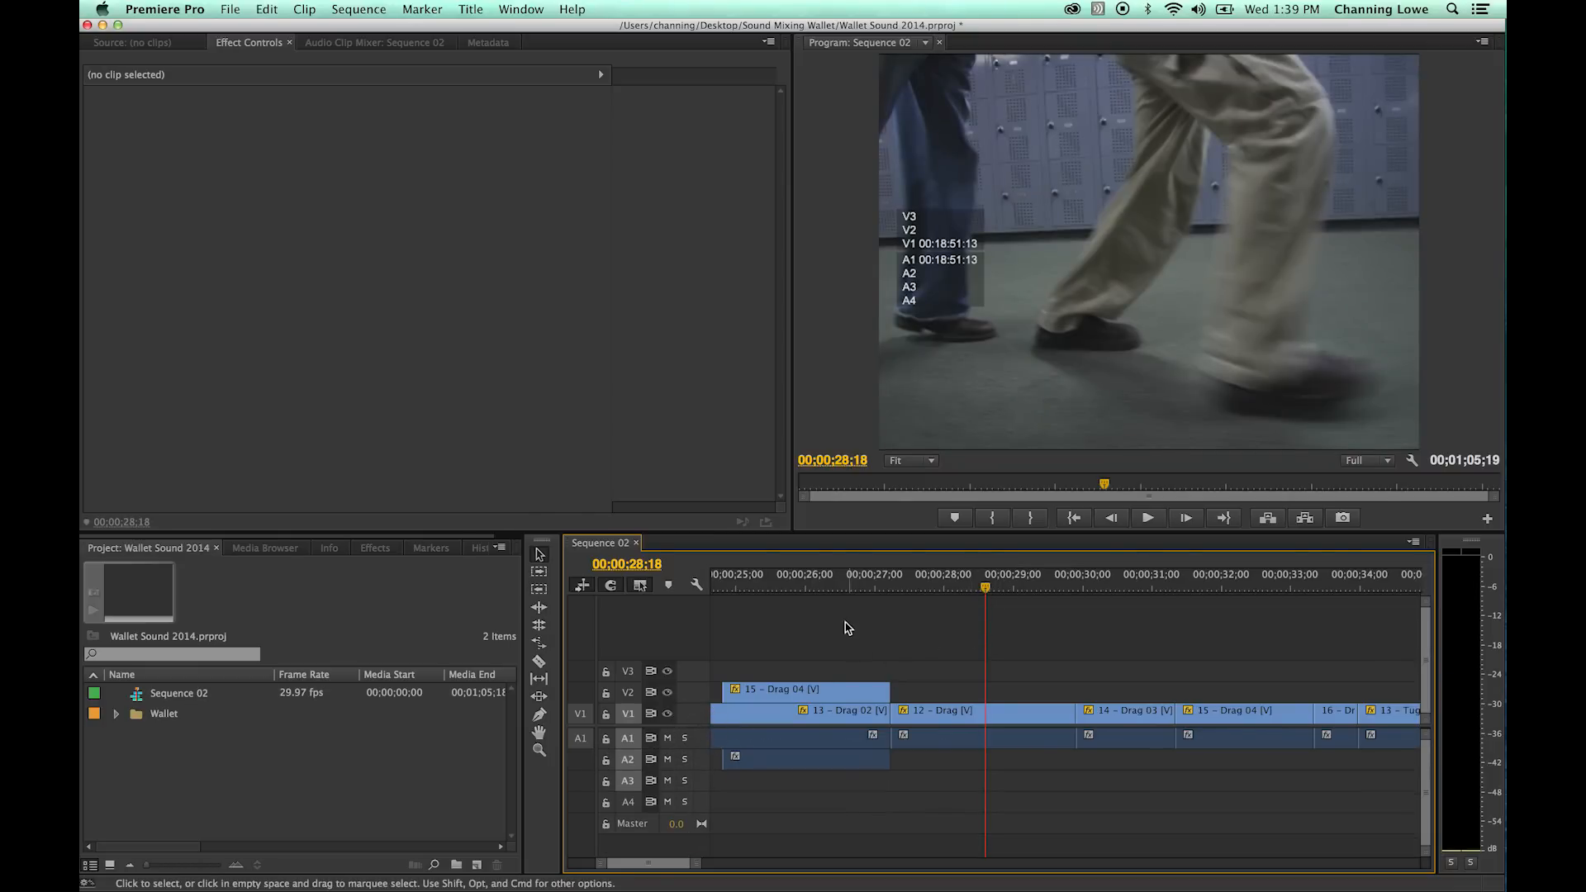
pyautogui.click(771, 588)
pyautogui.press('Home')
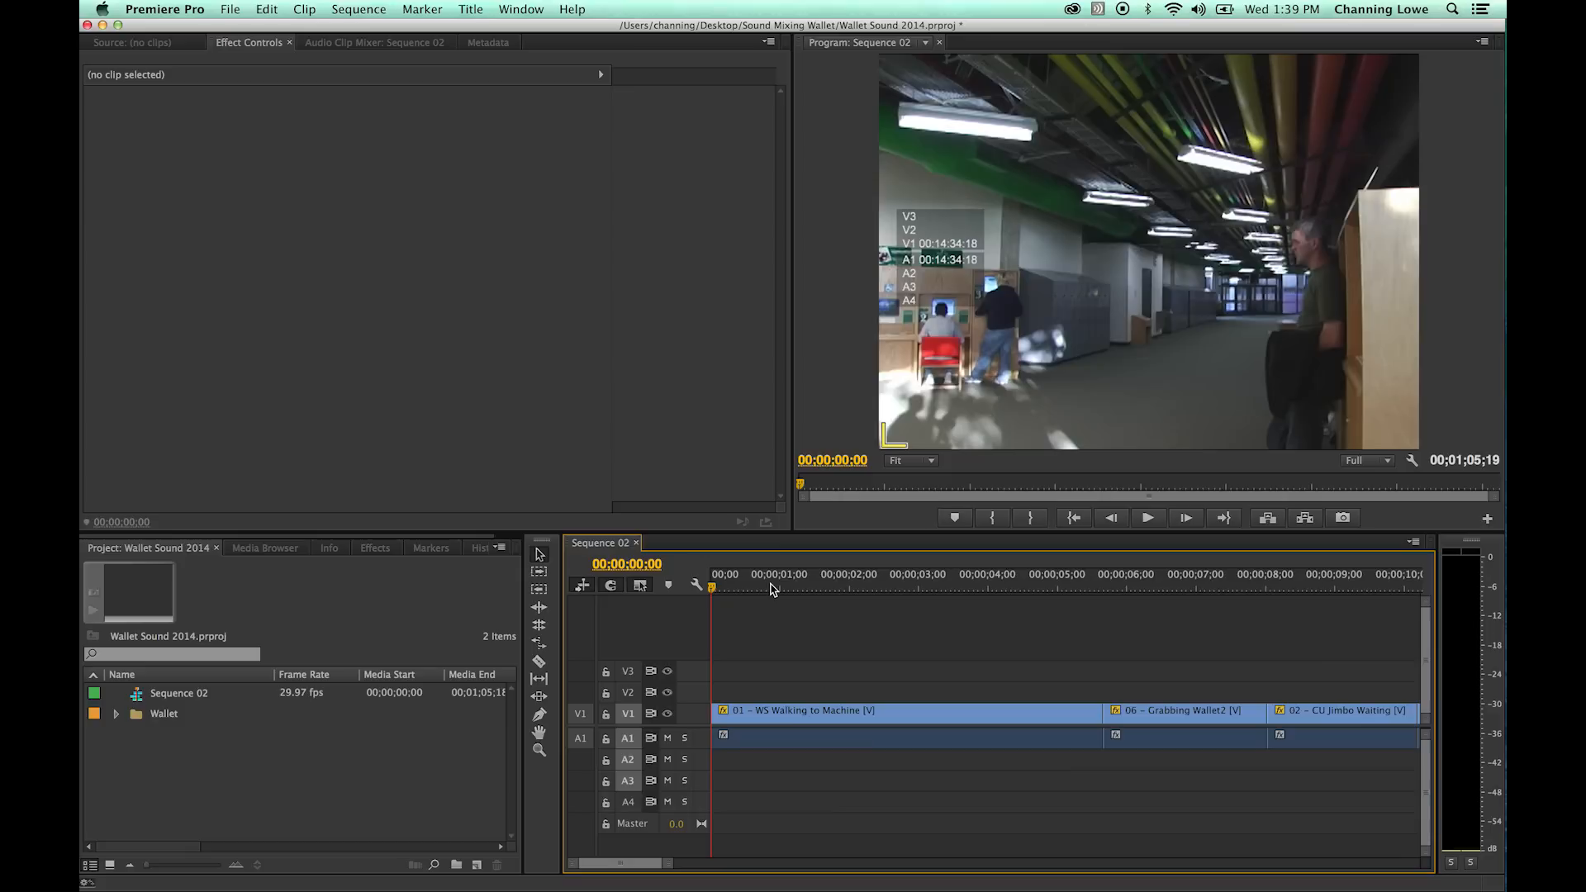
pyautogui.press('\\')
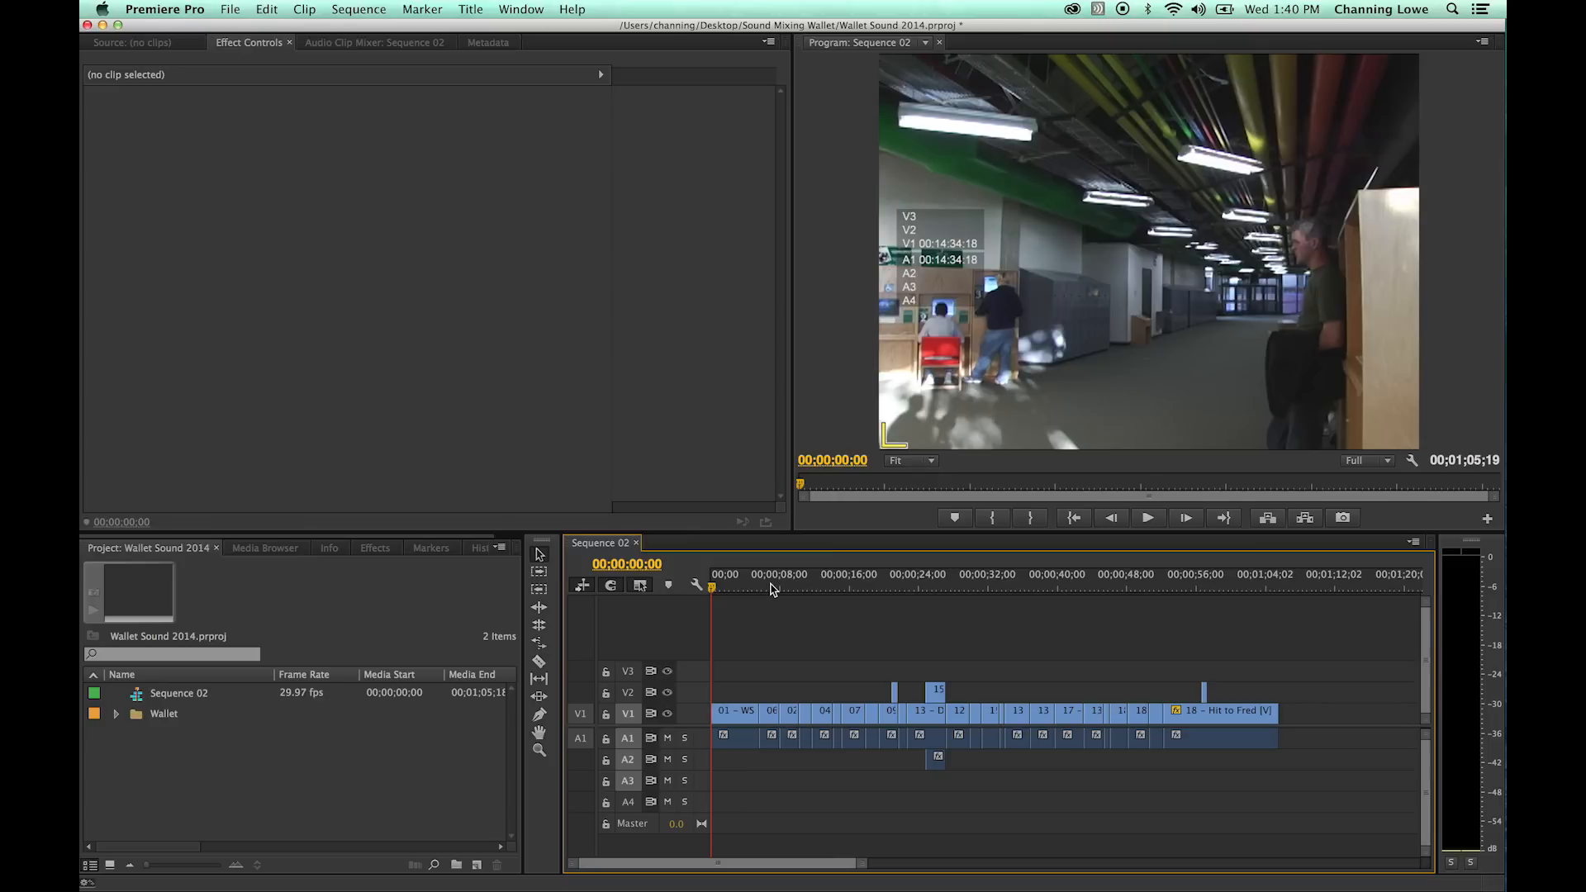
# - Expand all video and audio tracks in the sequence and minimize them again
pyautogui.hotkey('shift', '=')
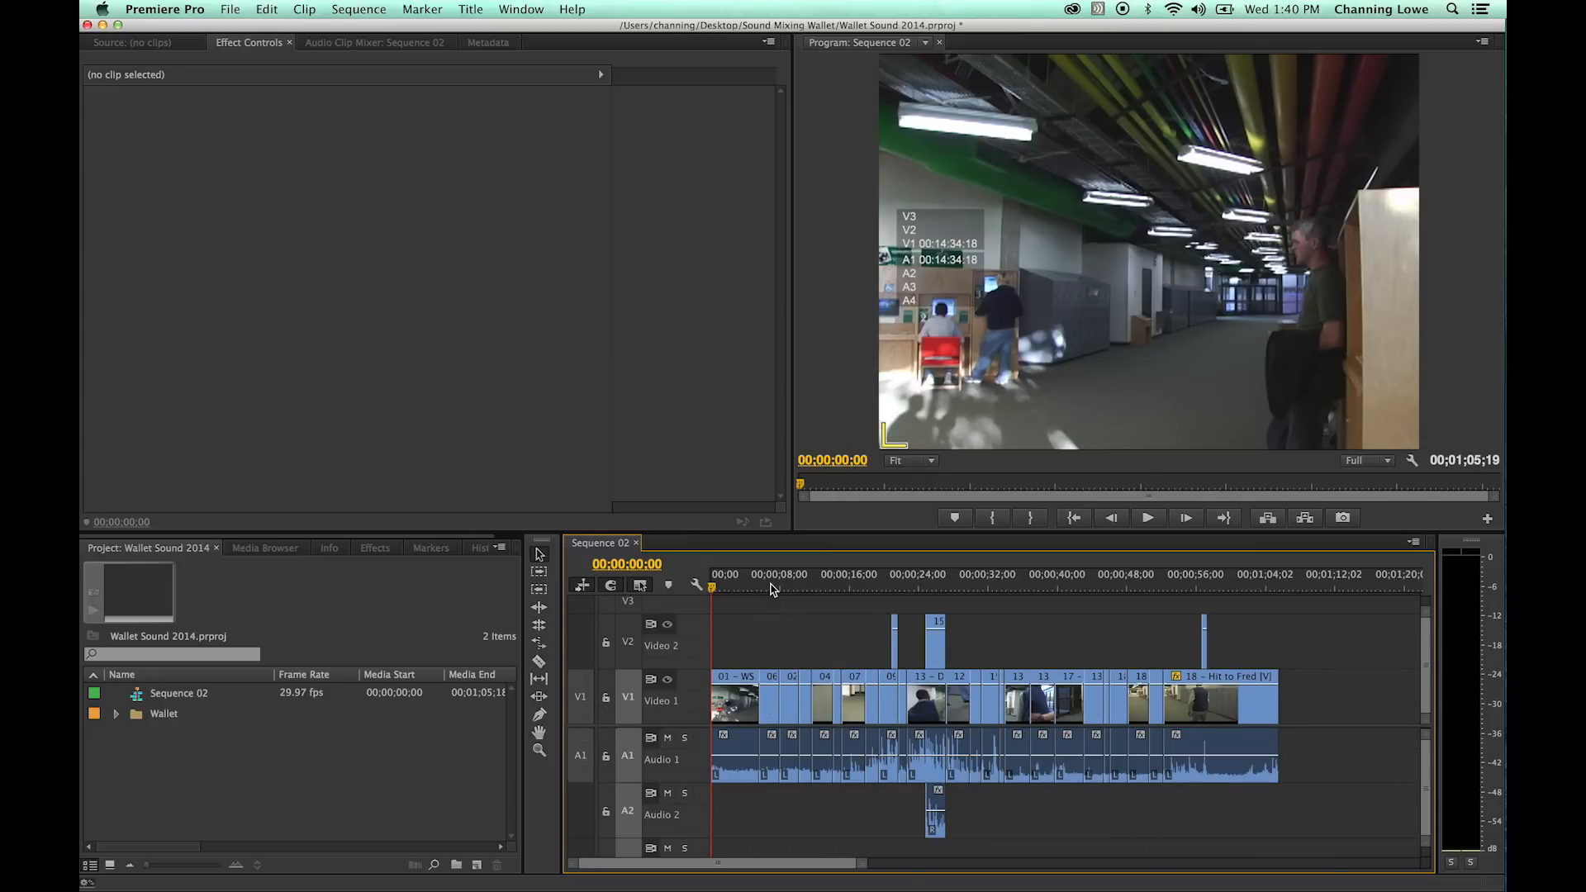
pyautogui.hotkey('shift', '-')
pyautogui.hotkey('shift', '=')
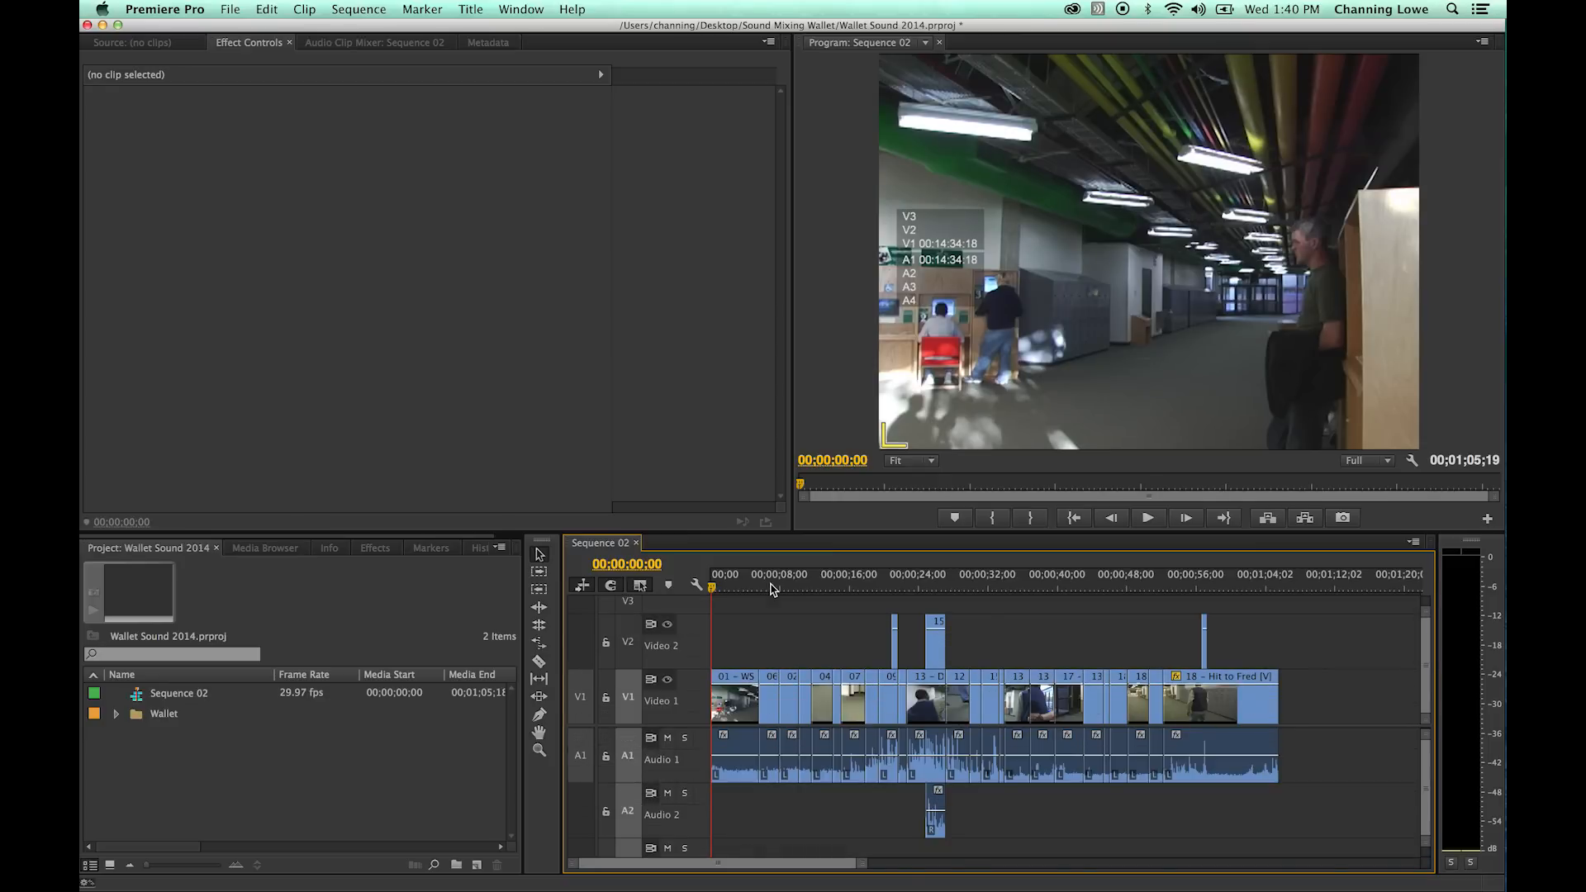
pyautogui.hotkey('shift', '-')
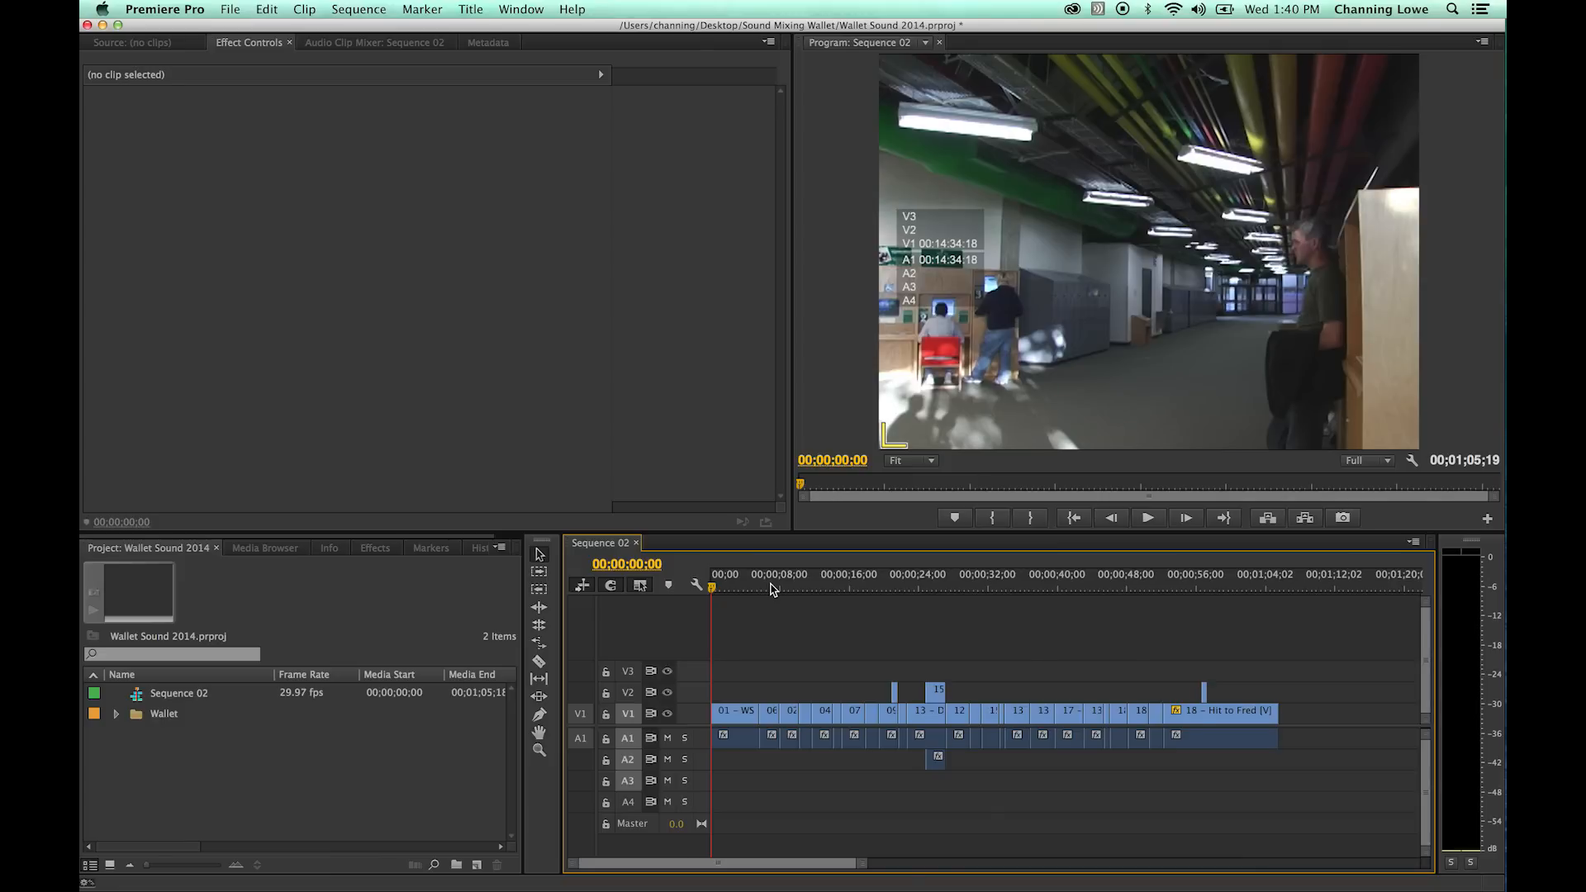
pyautogui.hotkey('shift', '=')
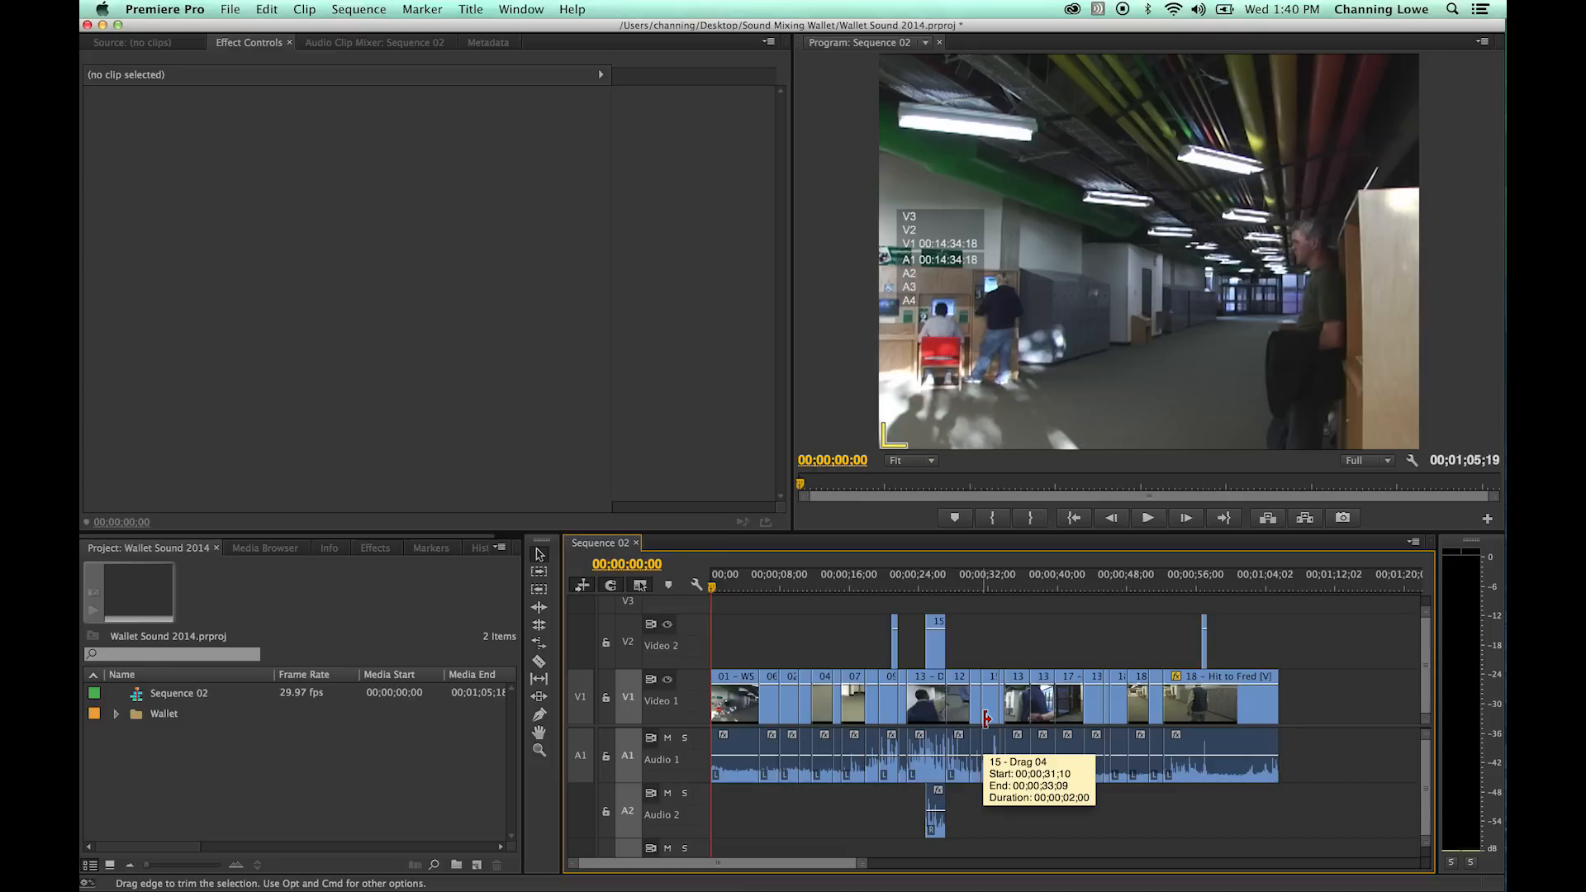
pyautogui.hotkey('shift', '-')
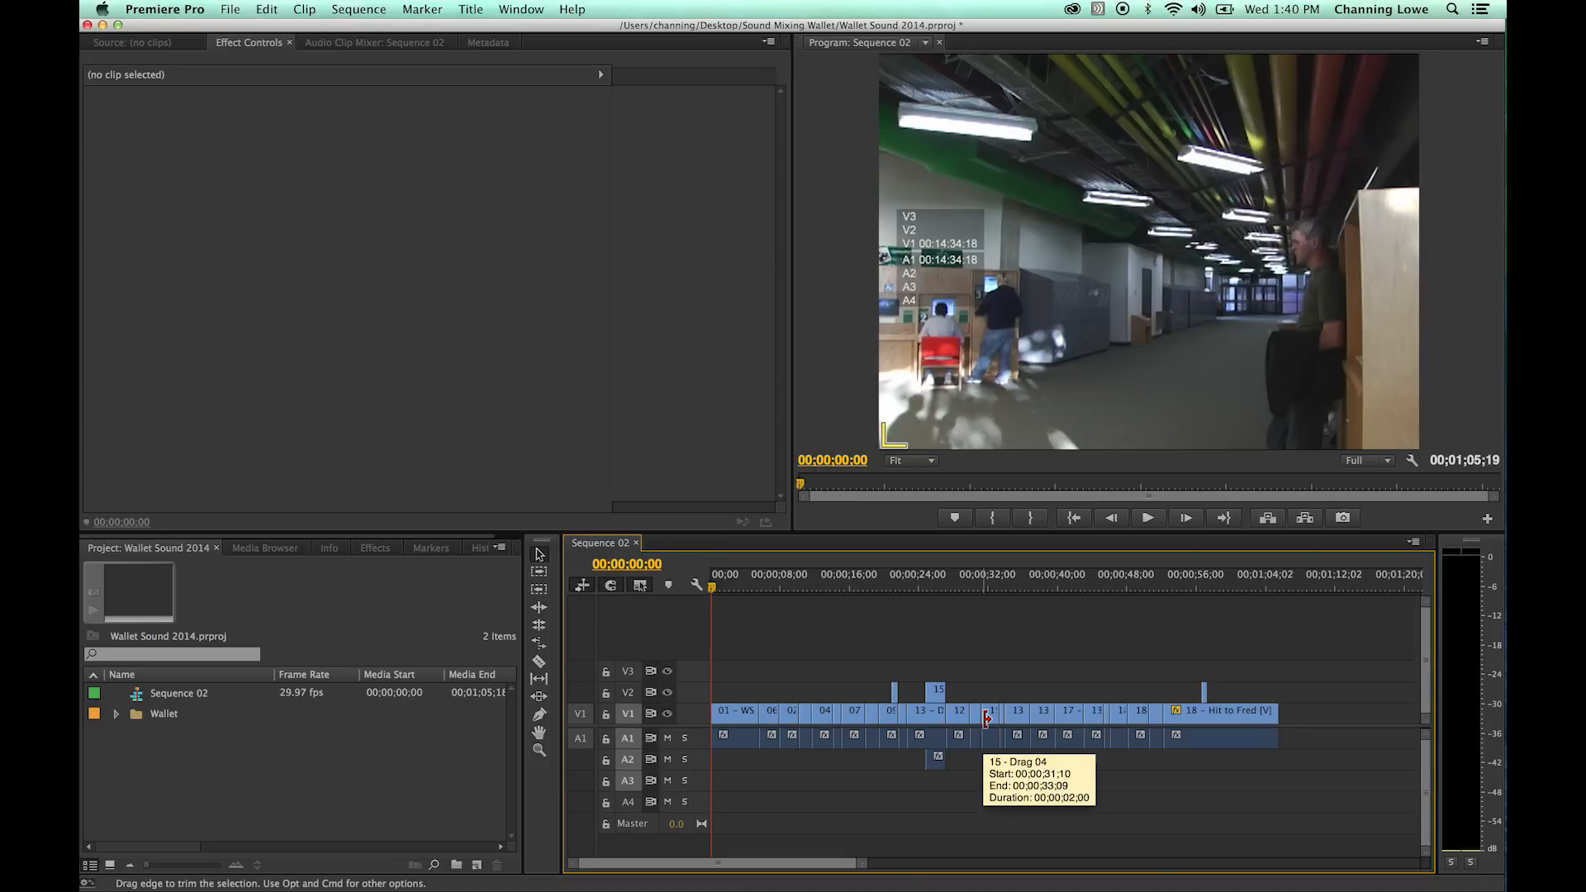
# - Increase only the video tracks' height in small increments and reduce it back to the minimum
pyautogui.press('super+equal')
pyautogui.press('super+equal')
pyautogui.press('super+equal')
pyautogui.press('super+equal')
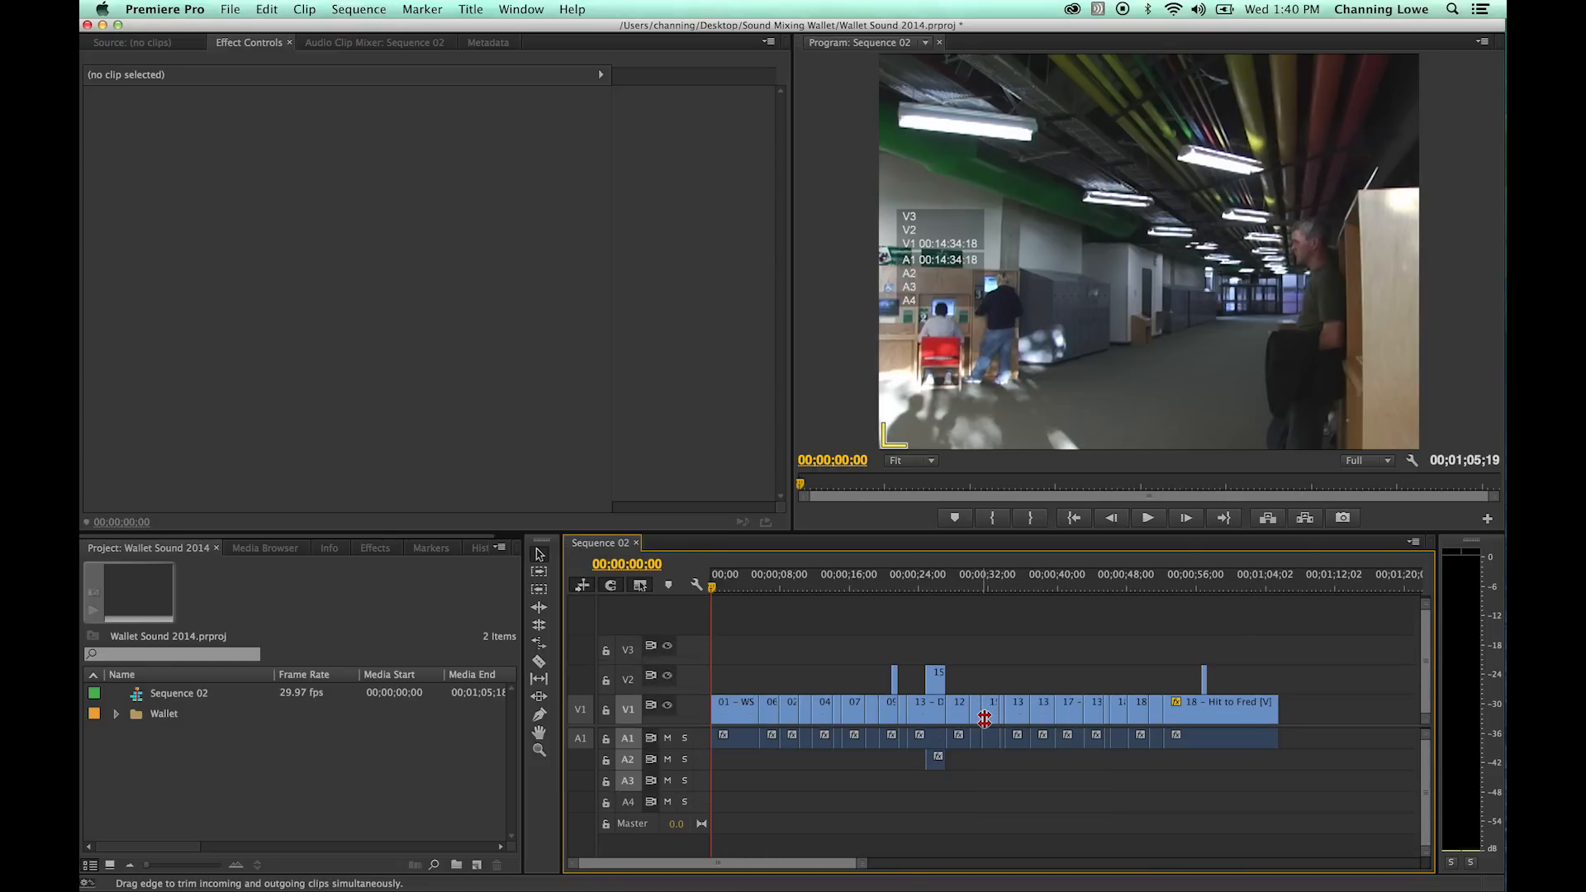
pyautogui.press('super+minus')
pyautogui.press('super+minus')
pyautogui.press('super+minus')
pyautogui.press('super+minus')
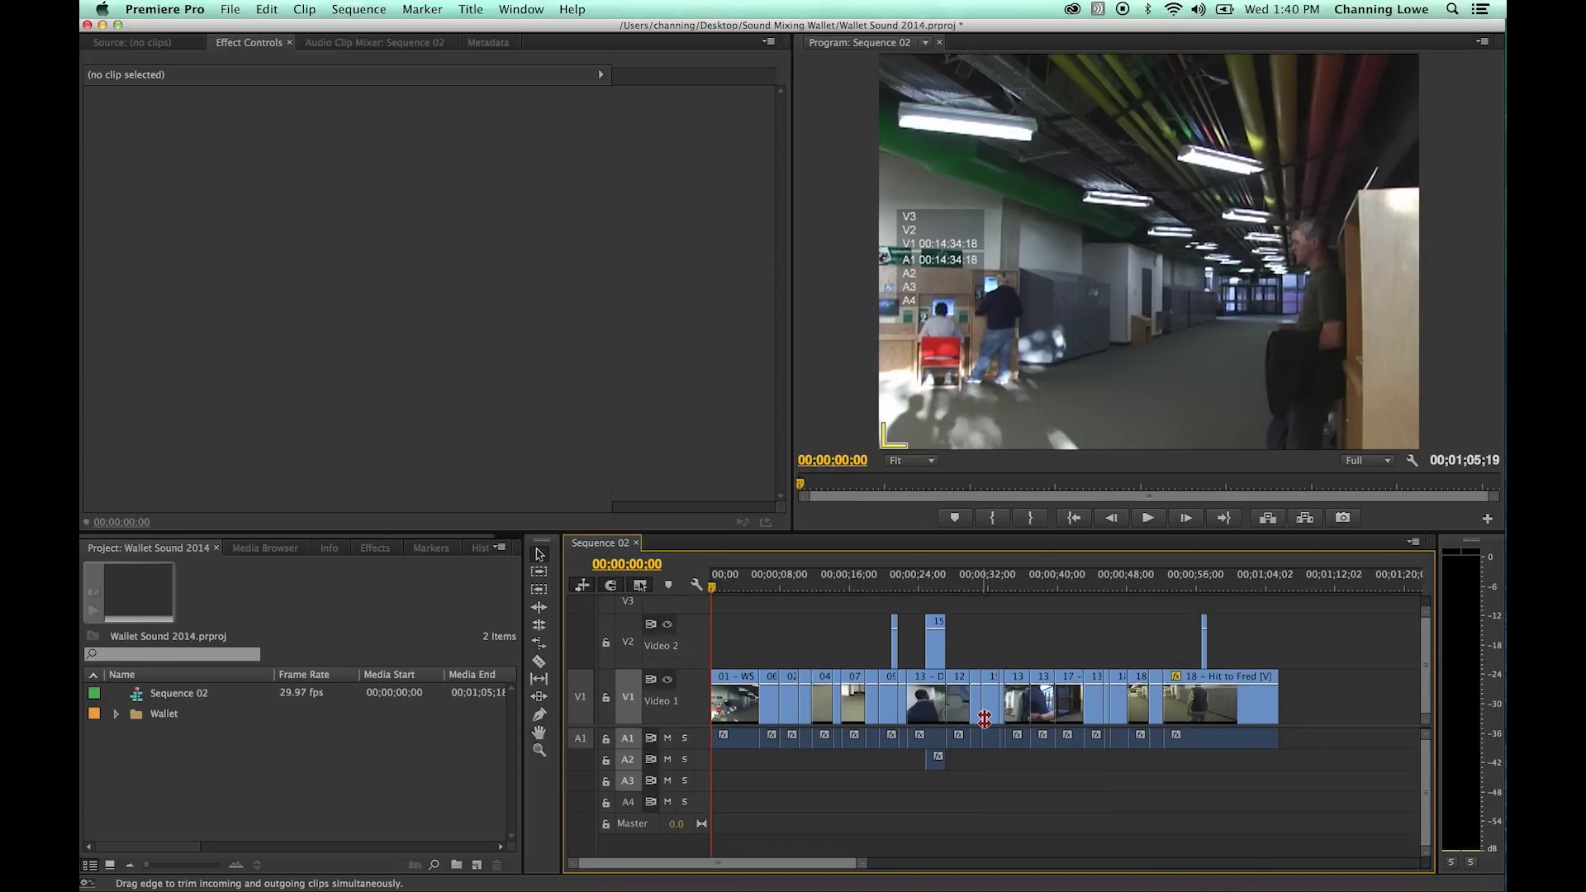
pyautogui.press('super+minus')
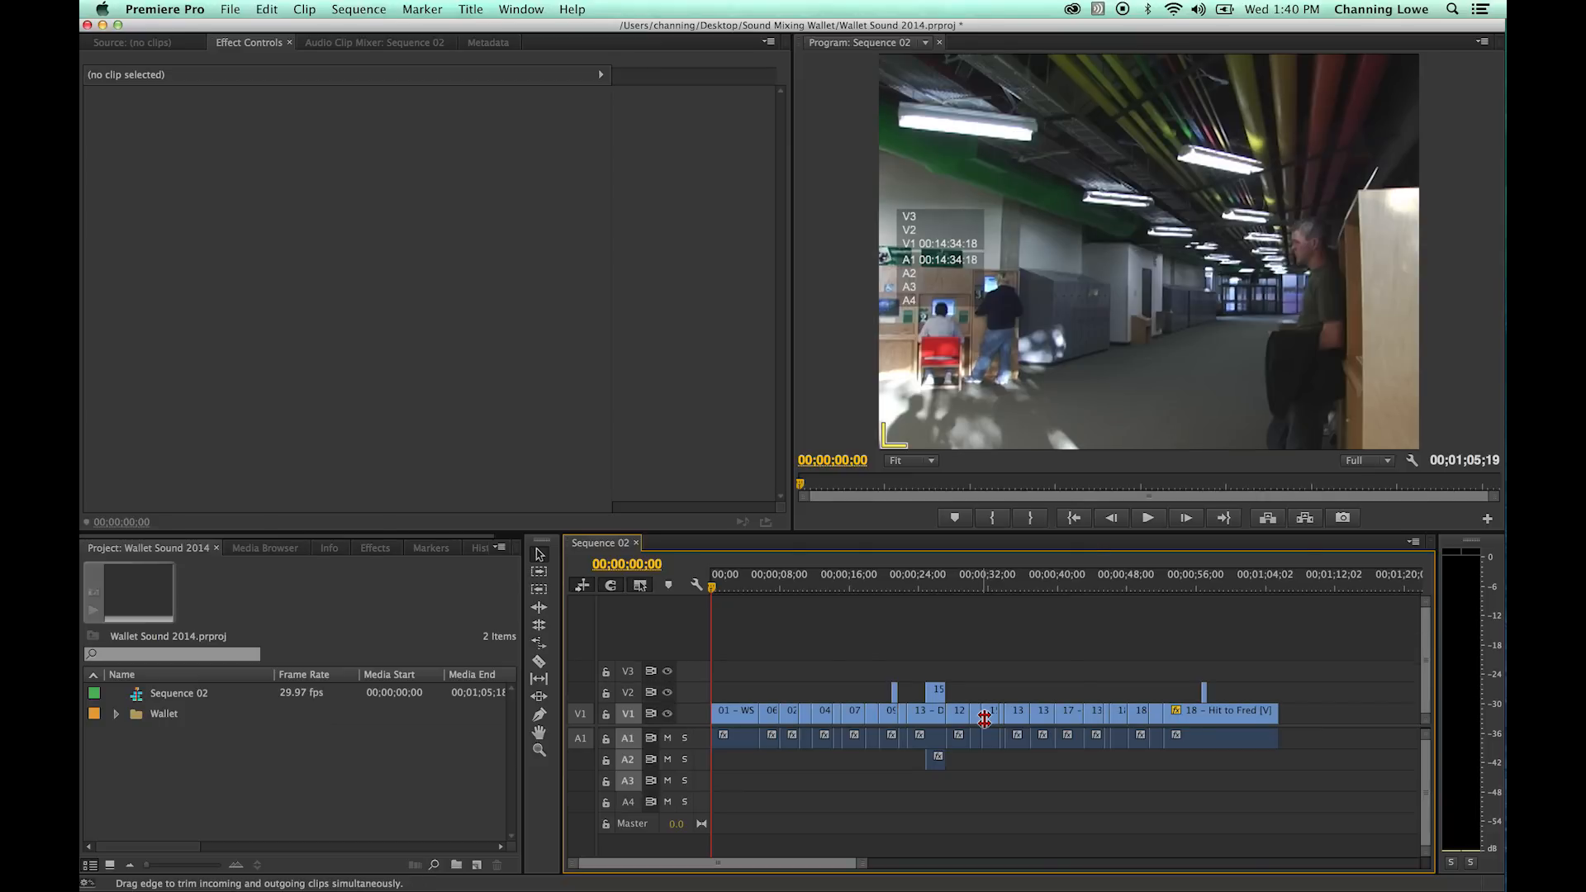
pyautogui.press('super+equal')
pyautogui.press('super+equal')
pyautogui.press('super+equal')
pyautogui.press('super+minus')
pyautogui.press('super+minus')
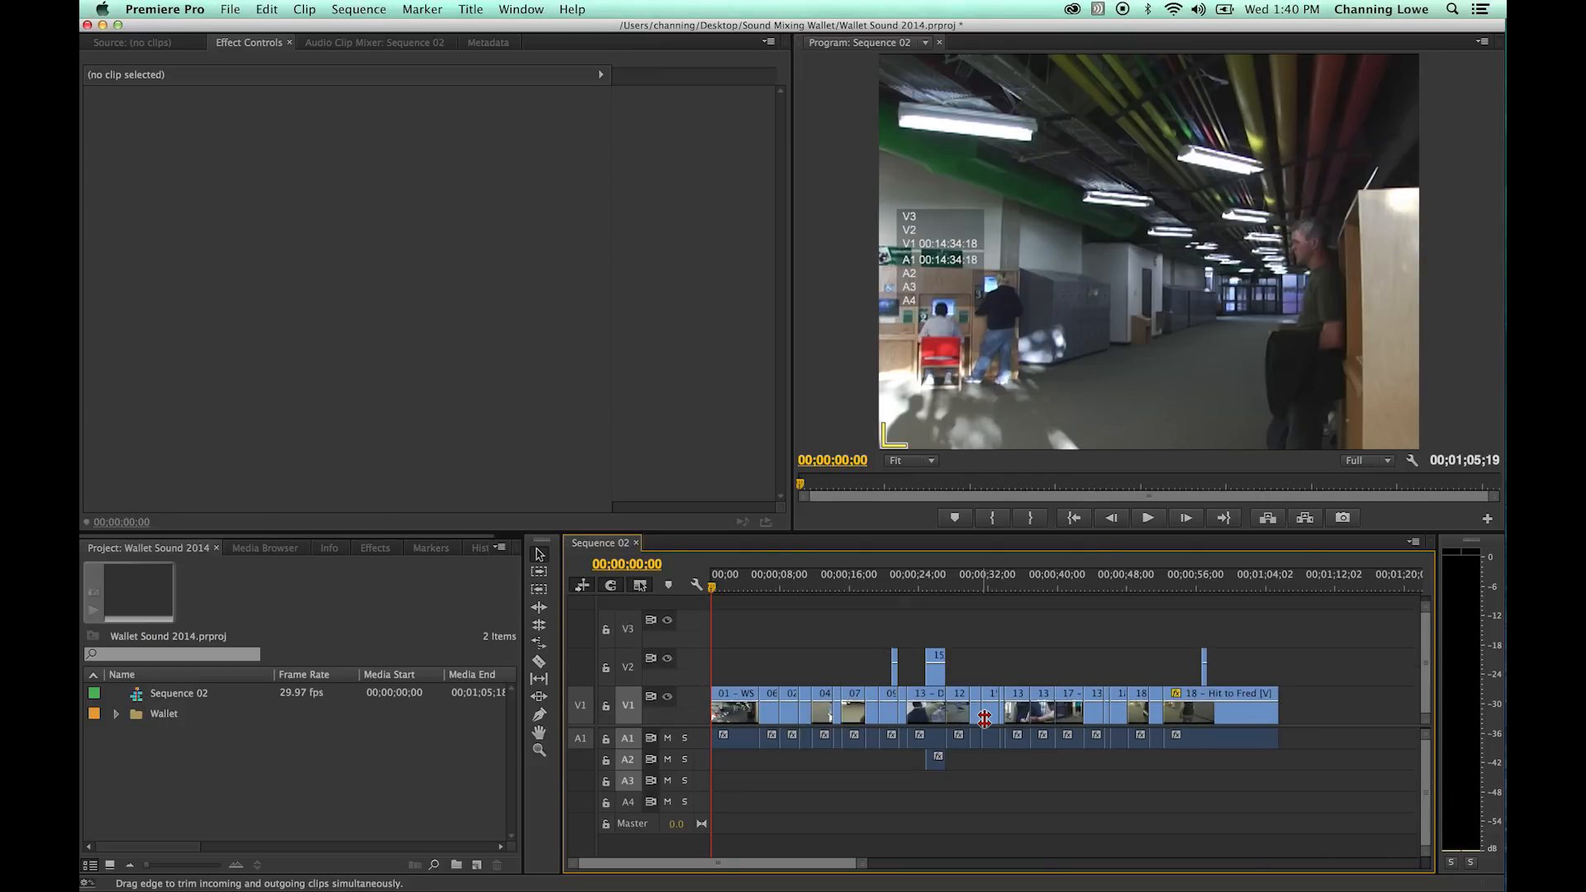
pyautogui.press('super+minus')
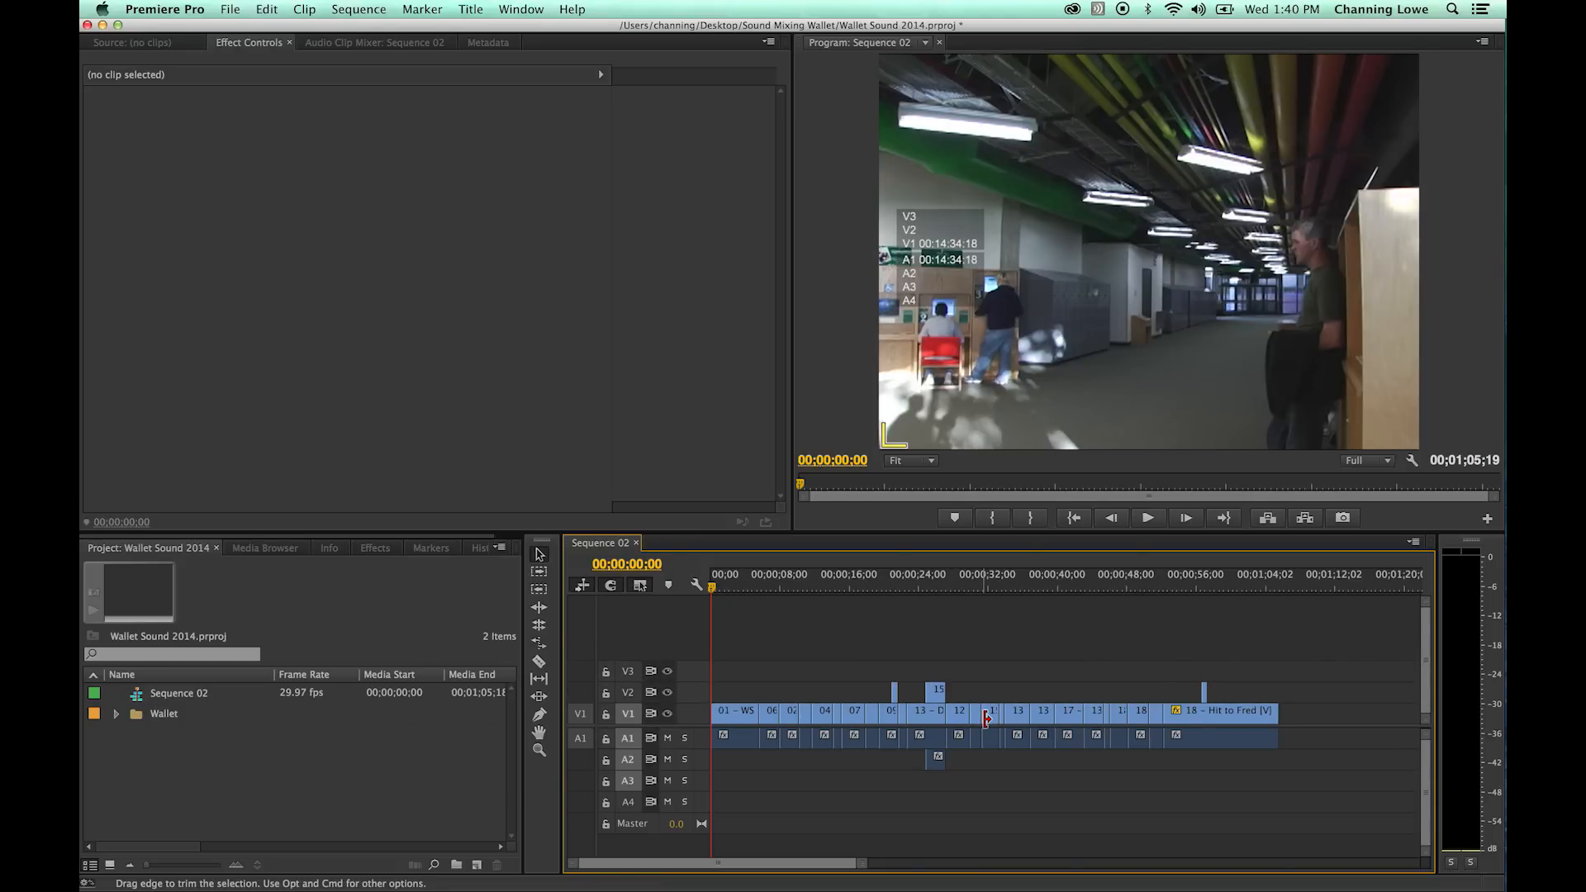
# - Increase only the audio tracks' height so the waveforms show across the opening clips
pyautogui.press('alt+super+equal')
pyautogui.press('alt+super+equal')
pyautogui.press('alt+super+equal')
pyautogui.press('alt+super+equal')
pyautogui.press('alt+super+minus')
pyautogui.press('alt+super+minus')
pyautogui.press('alt+super+minus')
pyautogui.press('alt+super+minus')
pyautogui.press('alt+super+equal')
pyautogui.press('alt+super+equal')
pyautogui.press('alt+super+equal')
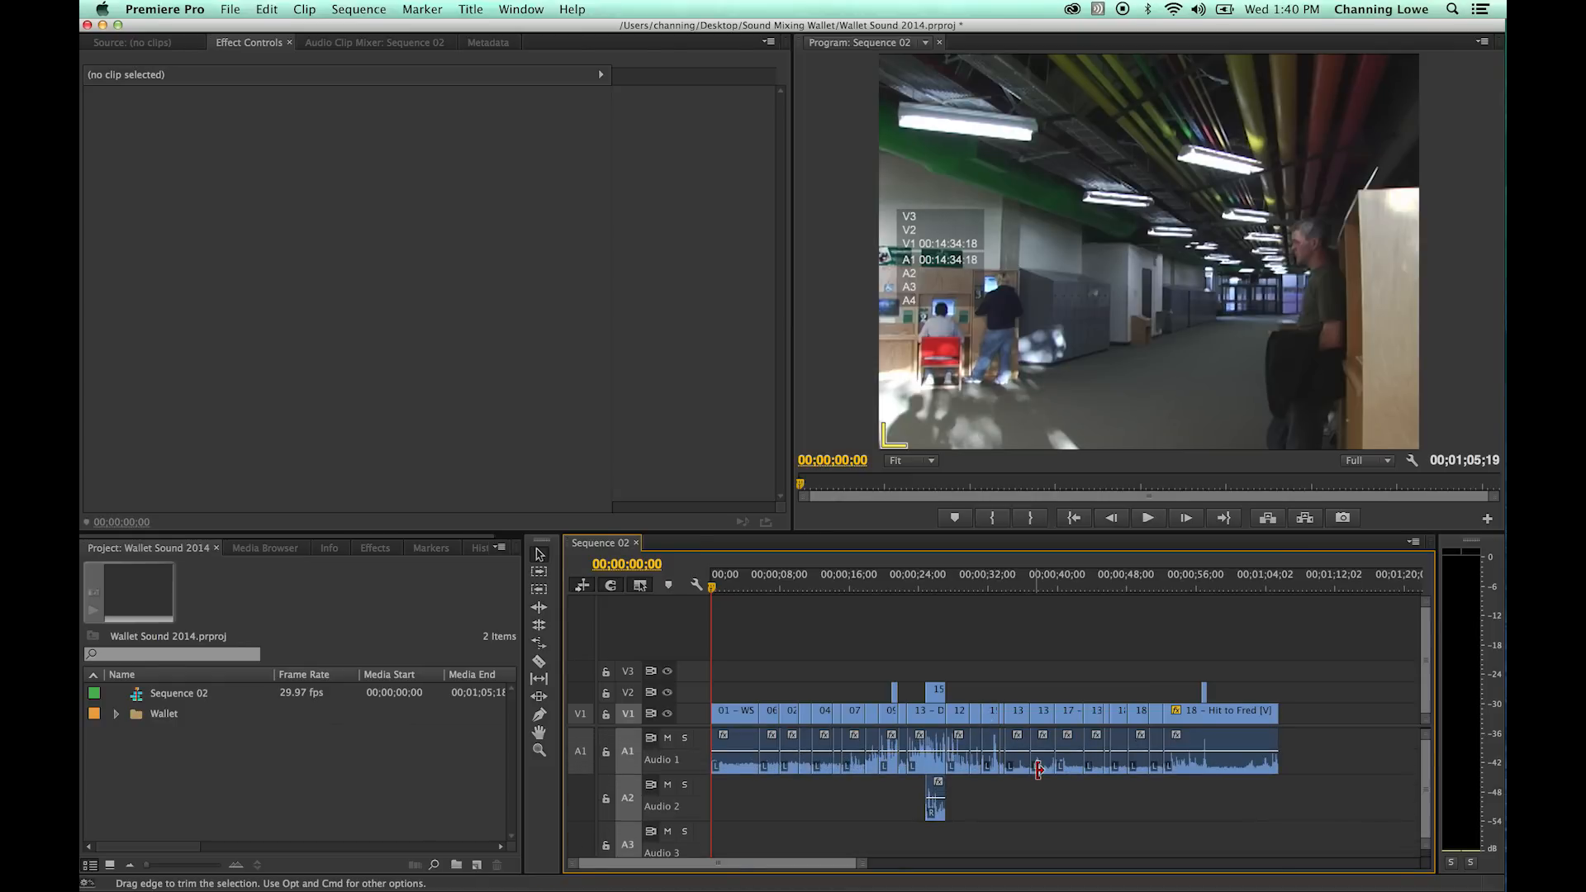
pyautogui.press('=')
pyautogui.press('=')
pyautogui.press('=')
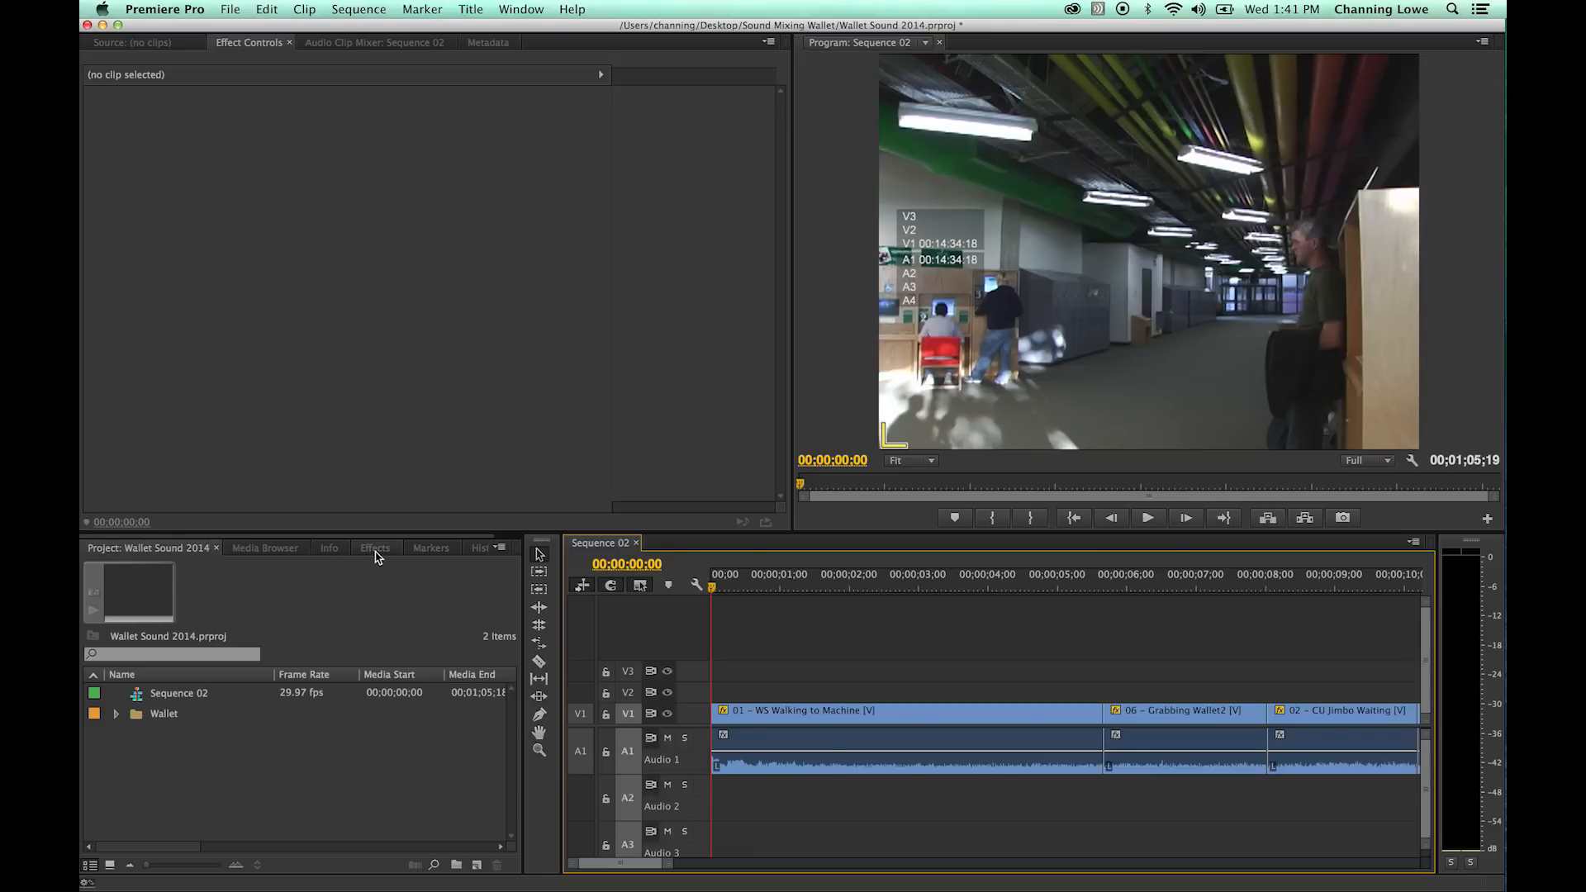
# - Create a Bars and Tone item at 720 x 480, 29.97fps Drop-Frame, D1/DV NTSC (0.9091), with 48000 Hz audio
pyautogui.click(443, 841)
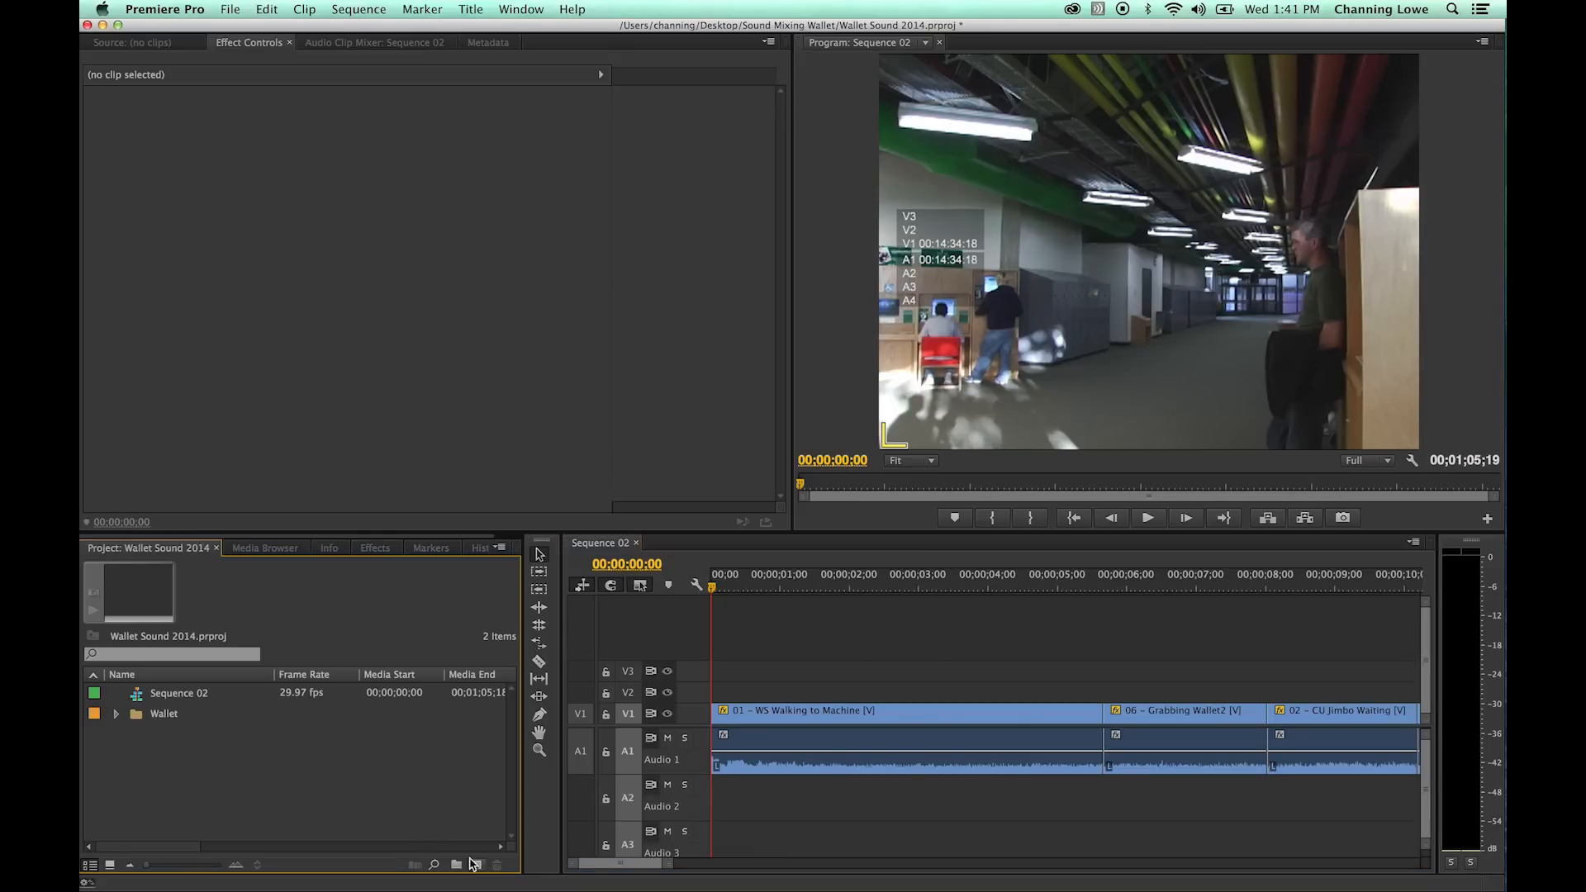
pyautogui.click(477, 866)
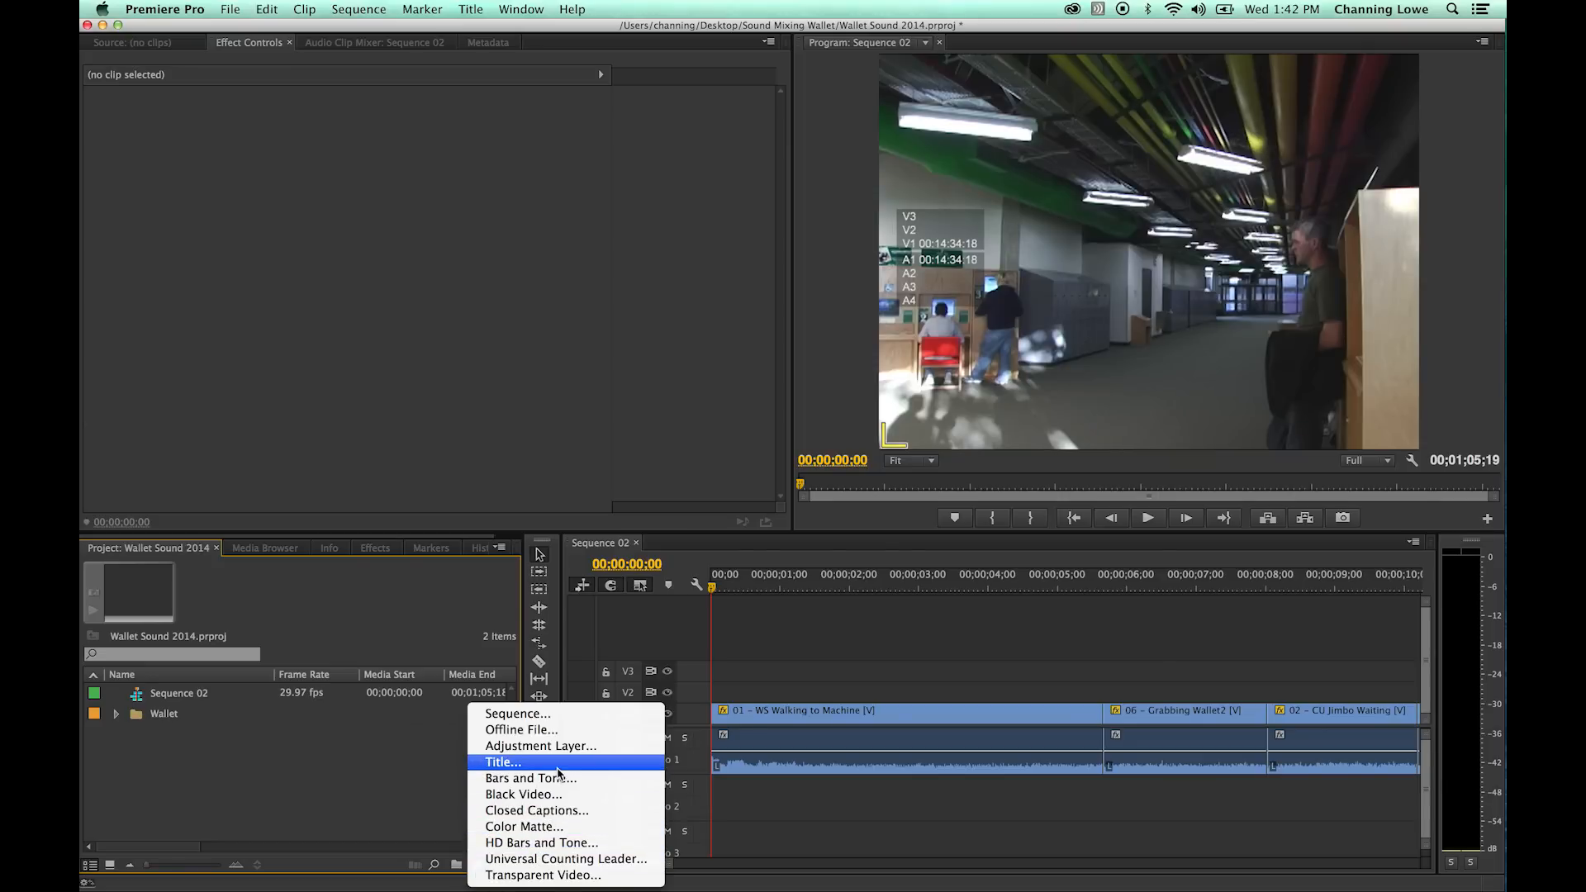
pyautogui.click(566, 778)
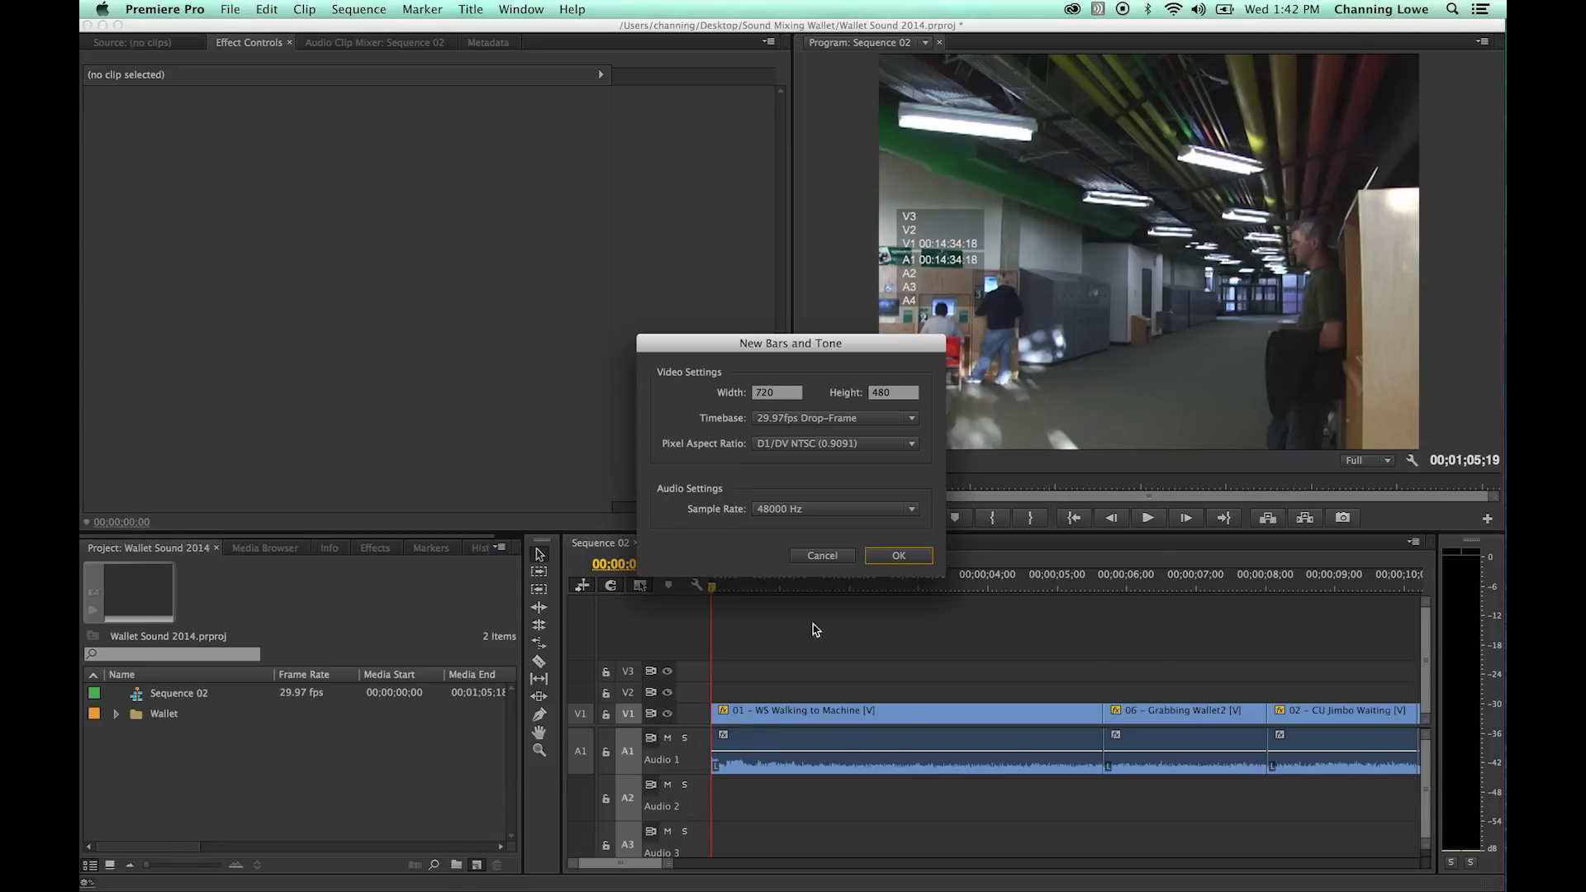
pyautogui.click(921, 559)
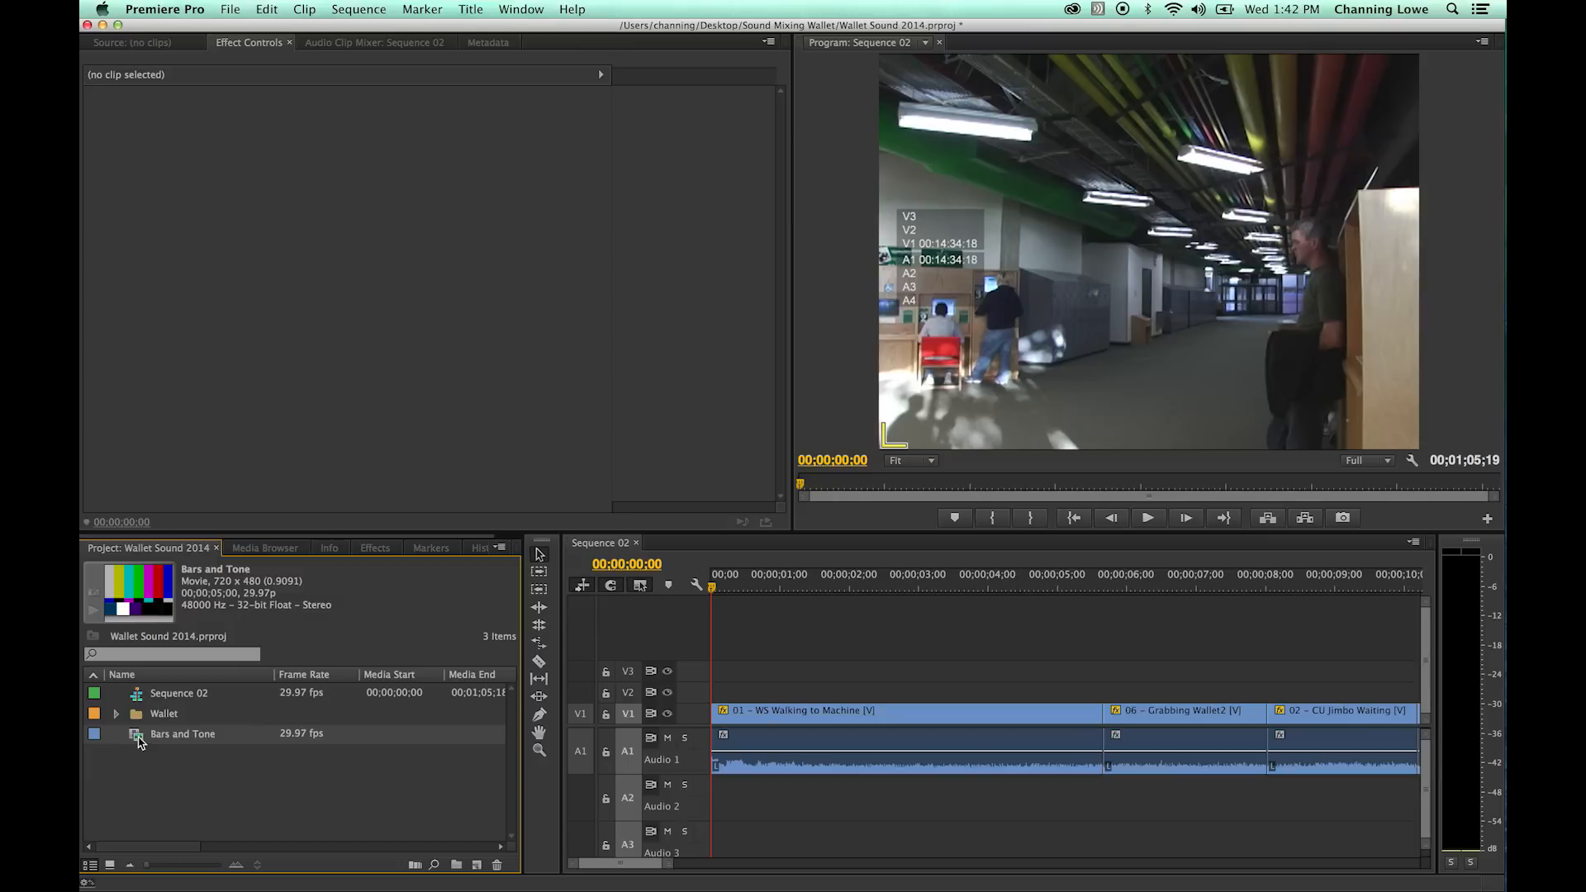
# - Insert Bars and Tone at the start of Sequence 02 before the first clip and play it to check the audio meters
pyautogui.moveTo(182, 734); pyautogui.dragTo(736, 735)
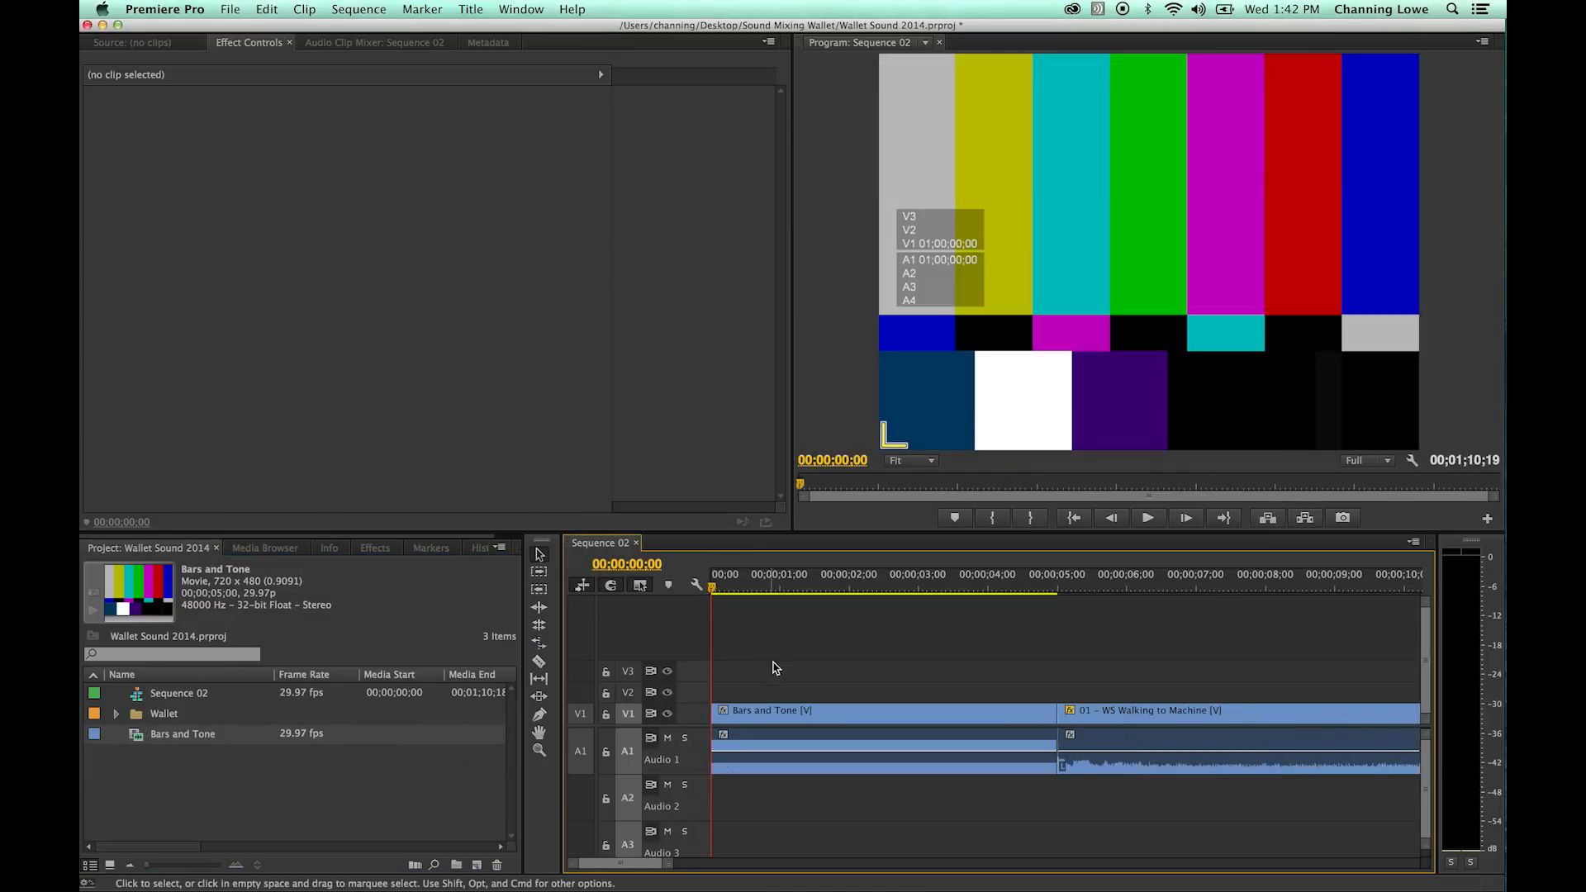
pyautogui.moveTo(747, 588); pyautogui.dragTo(765, 595)
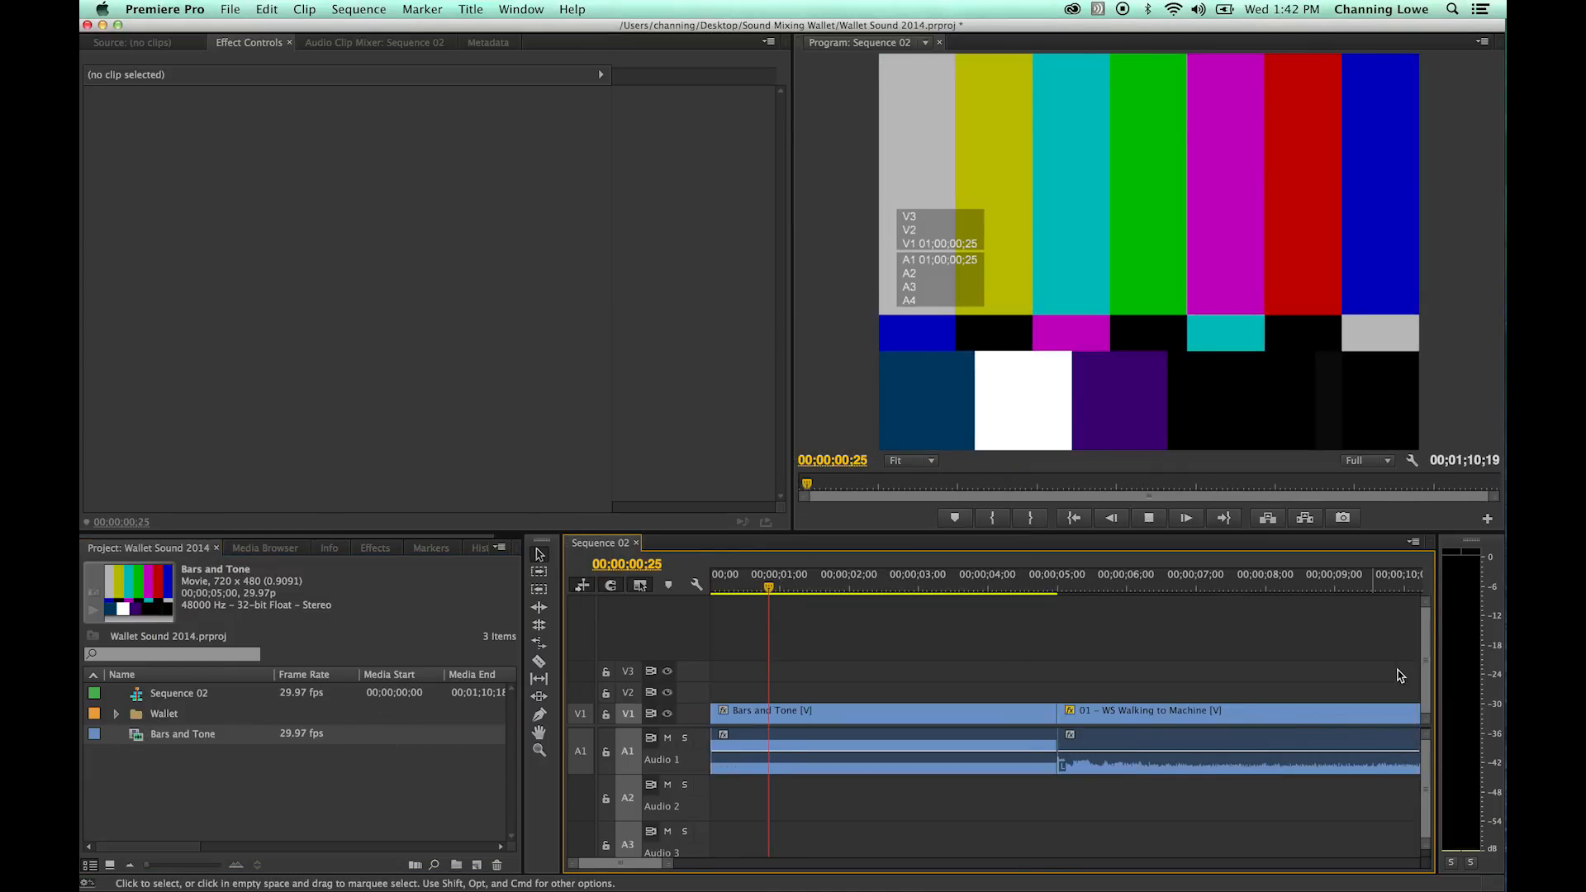
pyautogui.press('space')
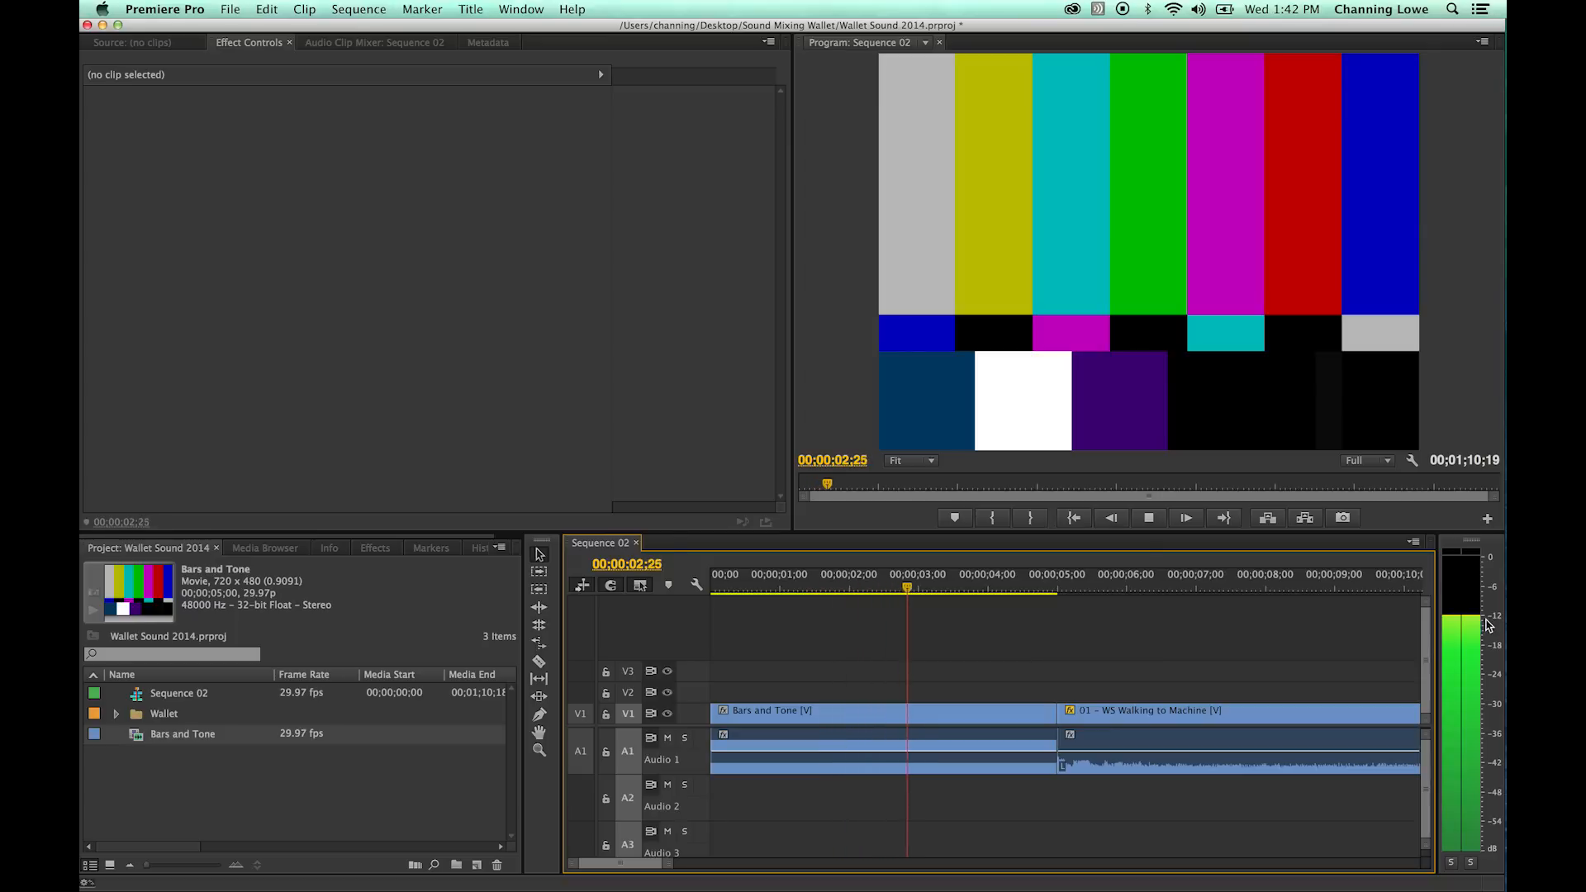
# - Stop playback, ripple delete Bars and Tone from the start of Sequence 02, and return the playhead to the beginning
pyautogui.press('space')
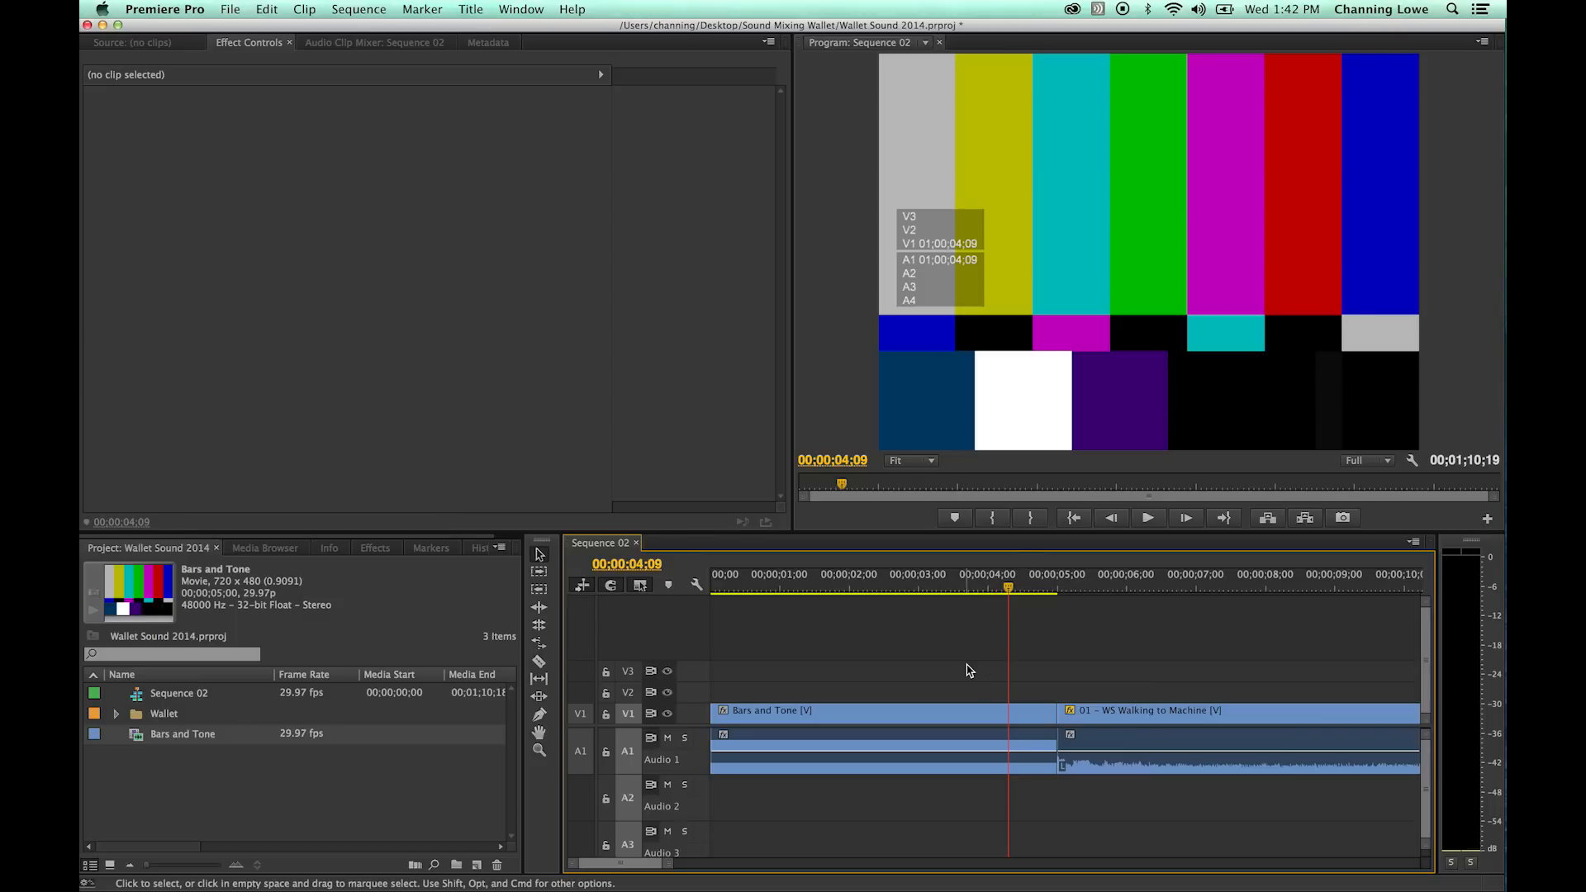
pyautogui.click(961, 677)
pyautogui.moveTo(1008, 588); pyautogui.dragTo(826, 588)
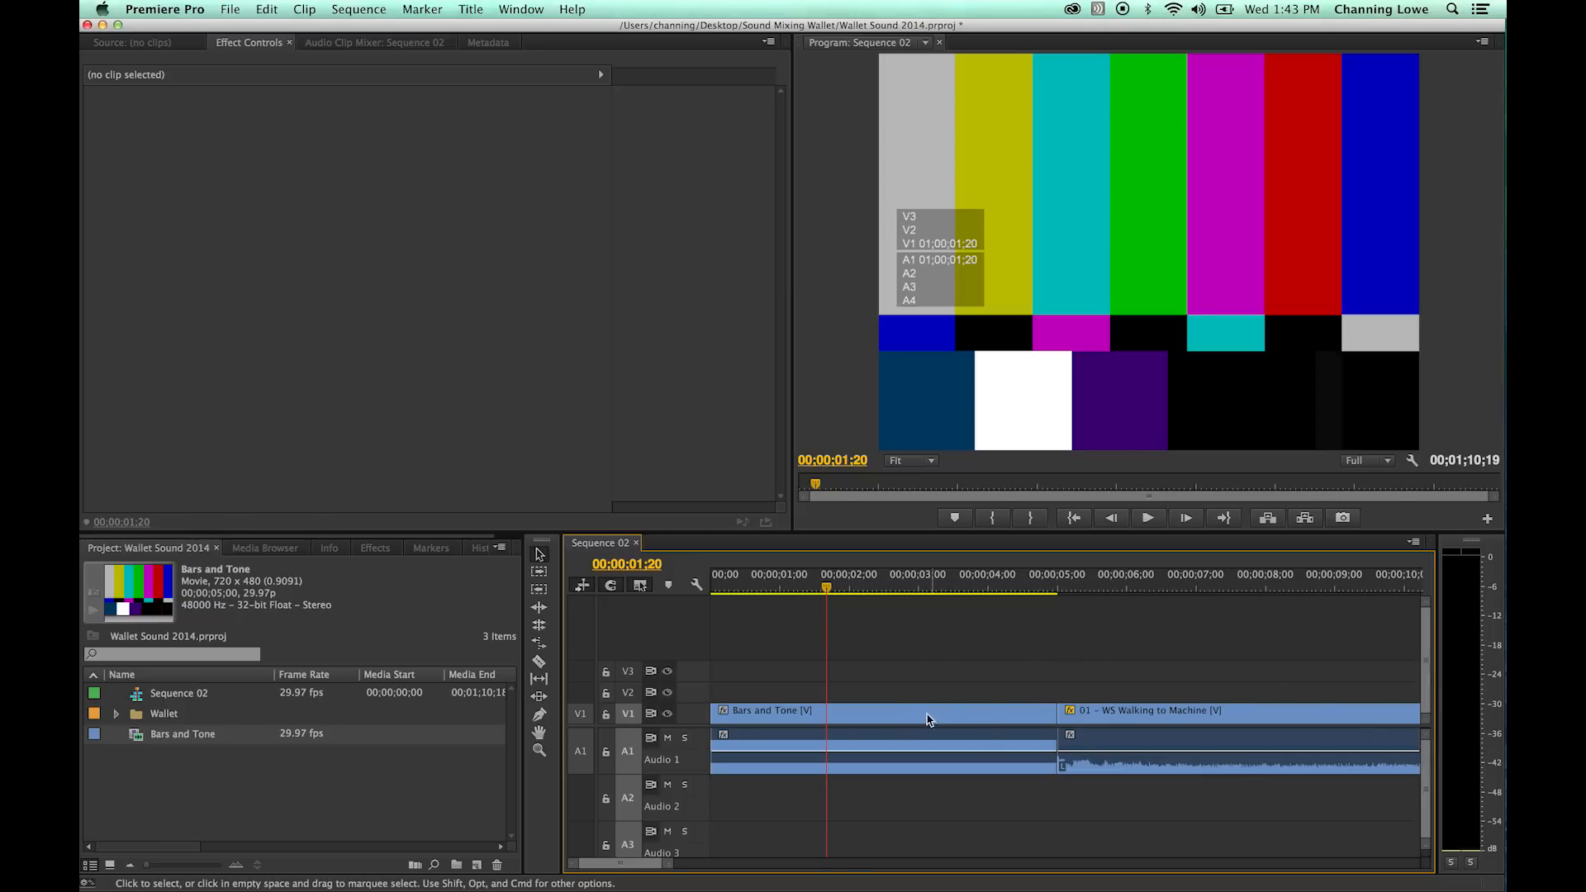
pyautogui.moveTo(891, 679); pyautogui.dragTo(844, 797)
pyautogui.hotkey('shift', 'Delete')
pyautogui.press('Home')
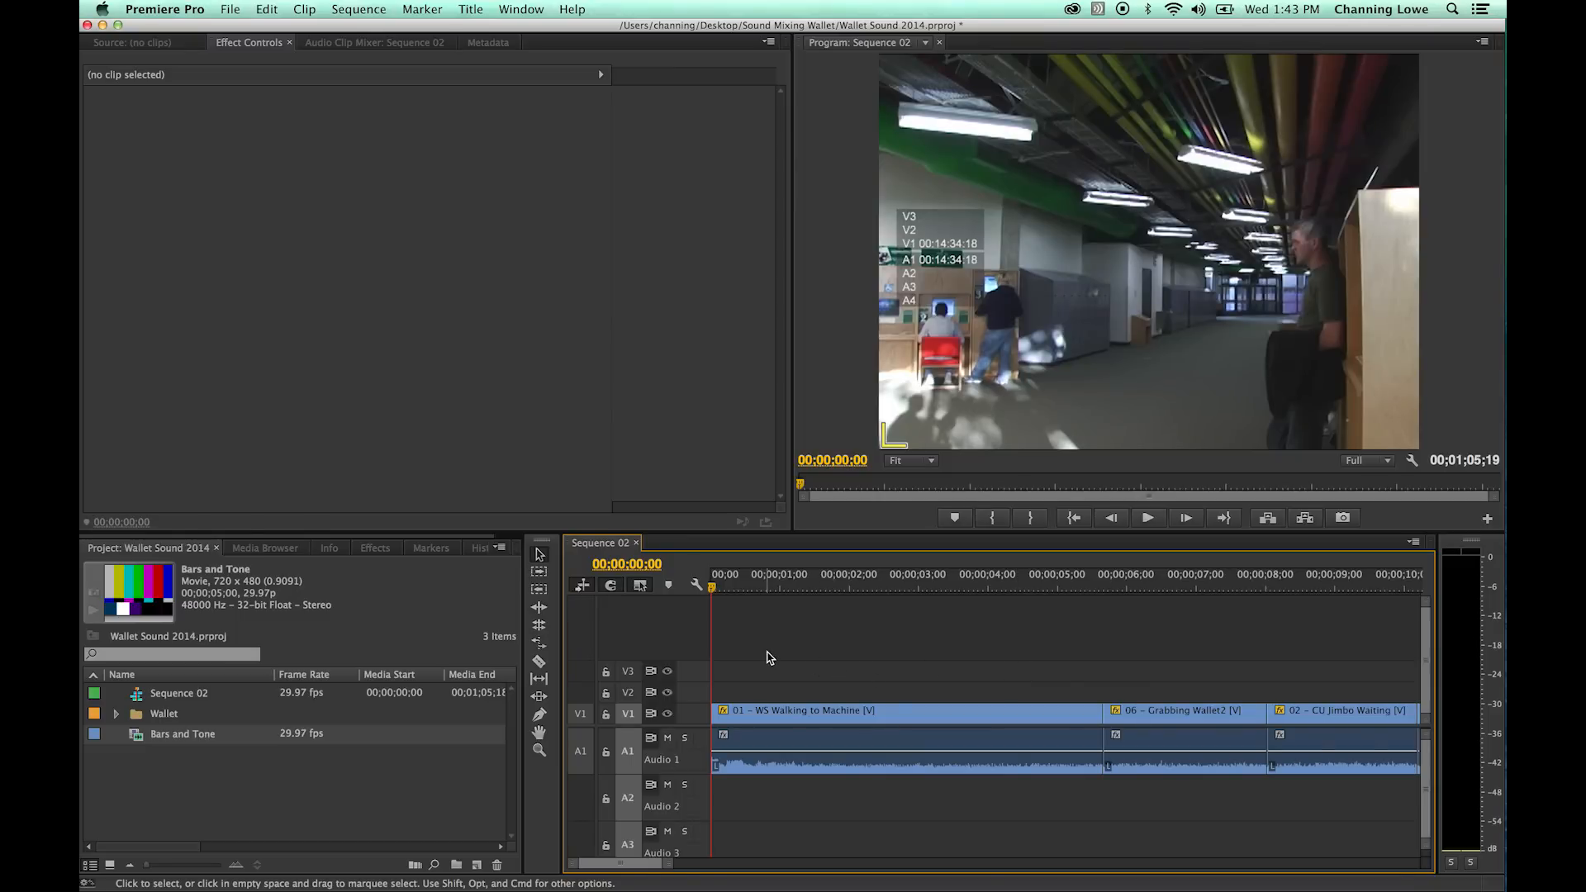
# - Delete the Bars and Tone item from the project
pyautogui.press('-')
pyautogui.press('-')
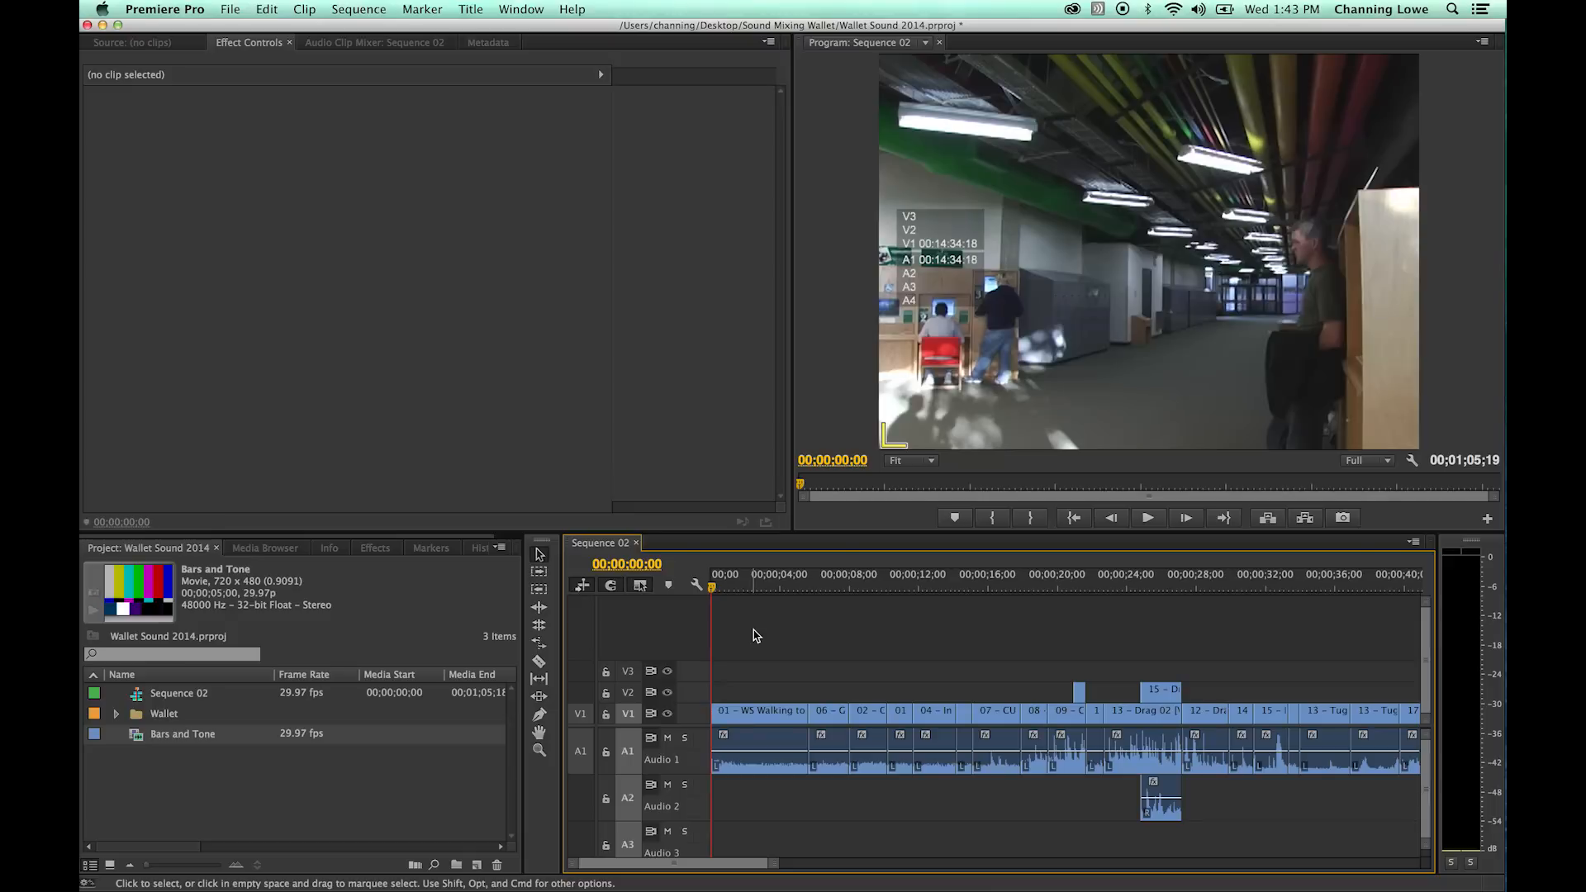
pyautogui.moveTo(319, 777); pyautogui.dragTo(181, 751)
pyautogui.press('Delete')
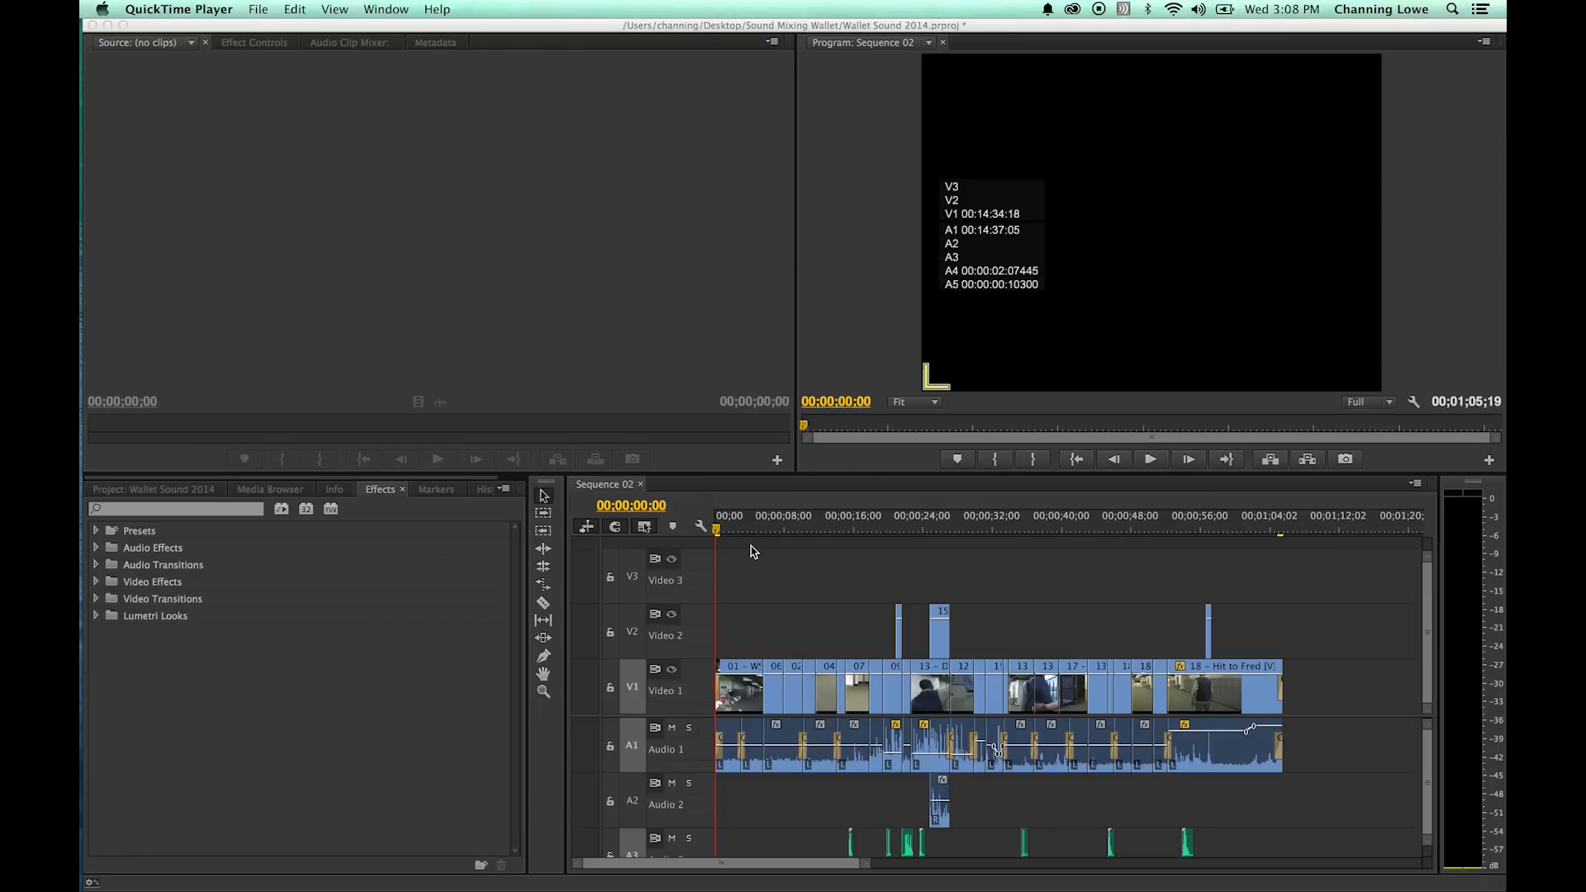
# - Maximize the timeline and examine the waveforms of the opening clips, comparing the Audio 4 and Audio 5 beds with Audio 1
pyautogui.click(826, 632)
pyautogui.press('`')
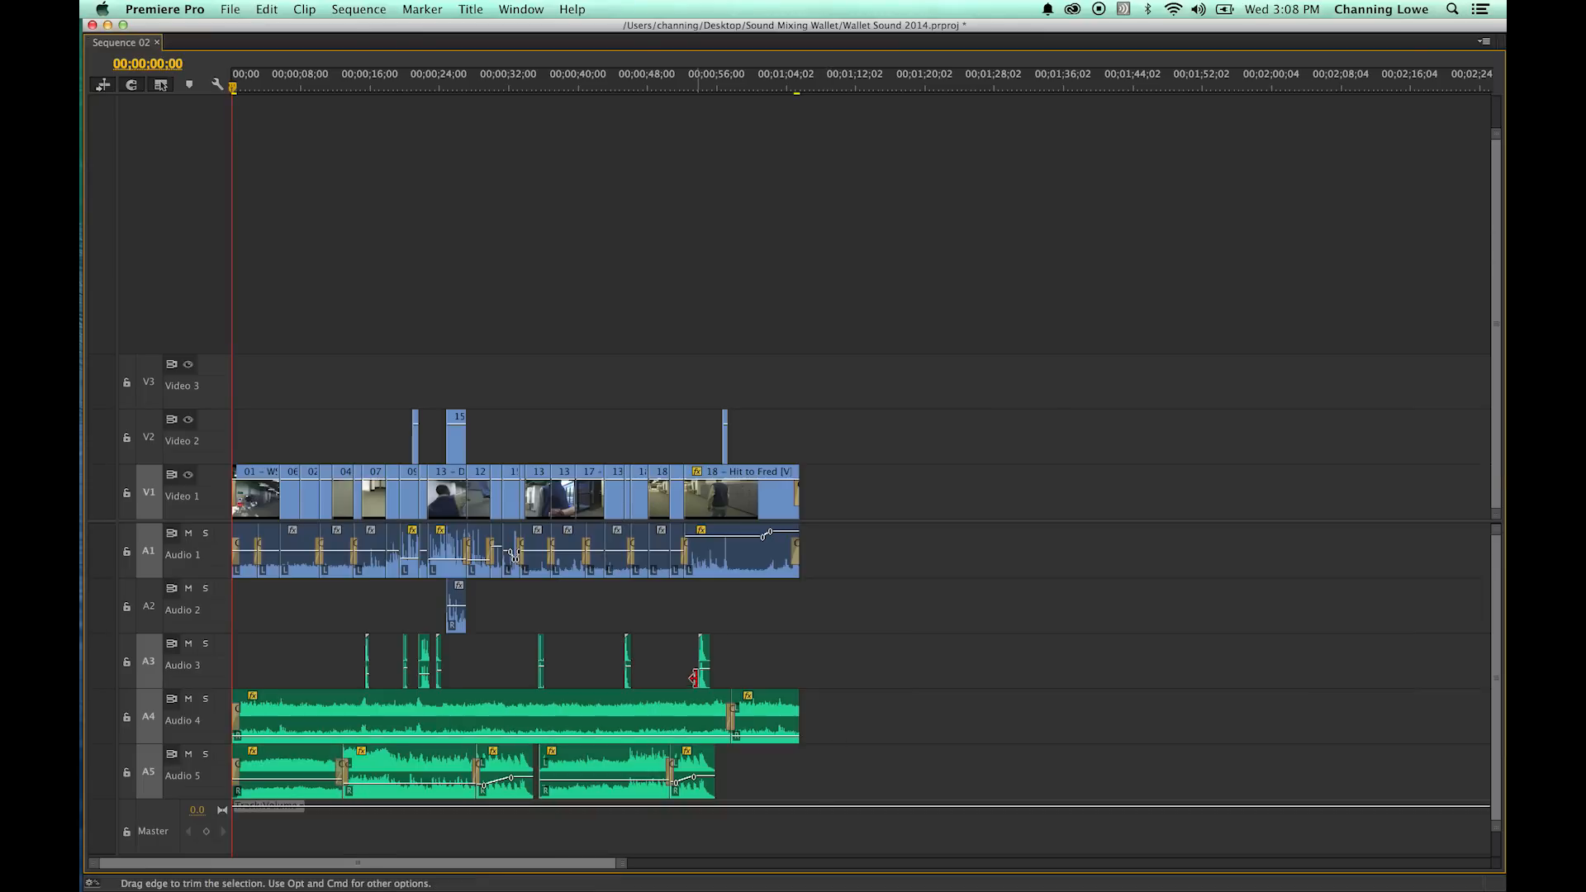
pyautogui.press('=')
pyautogui.press('=')
pyautogui.press('=')
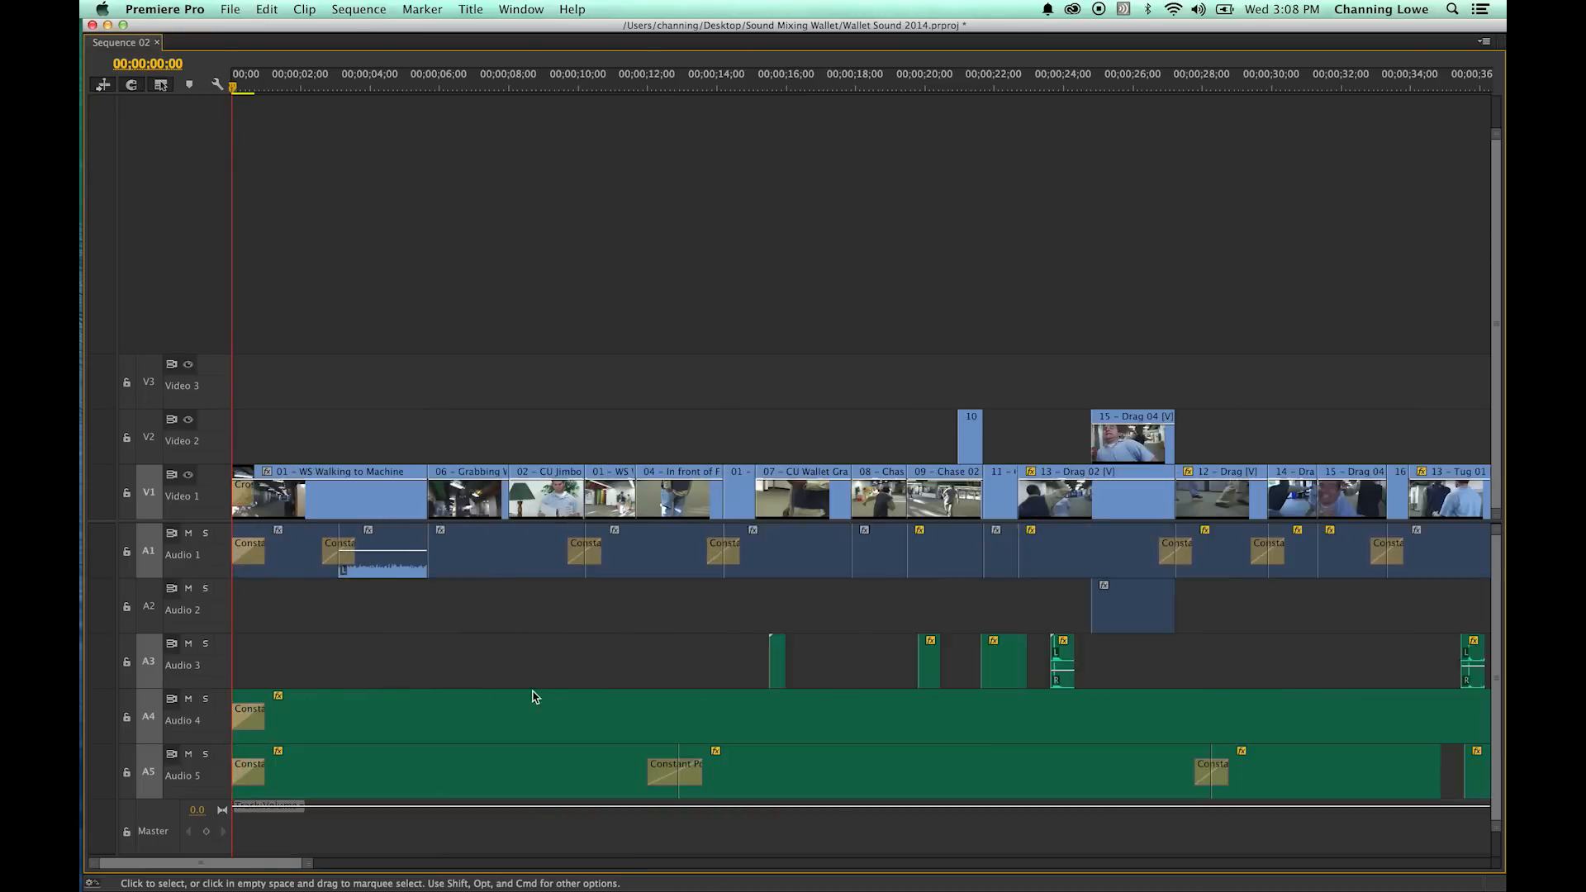
pyautogui.scroll(5, 573, 720)
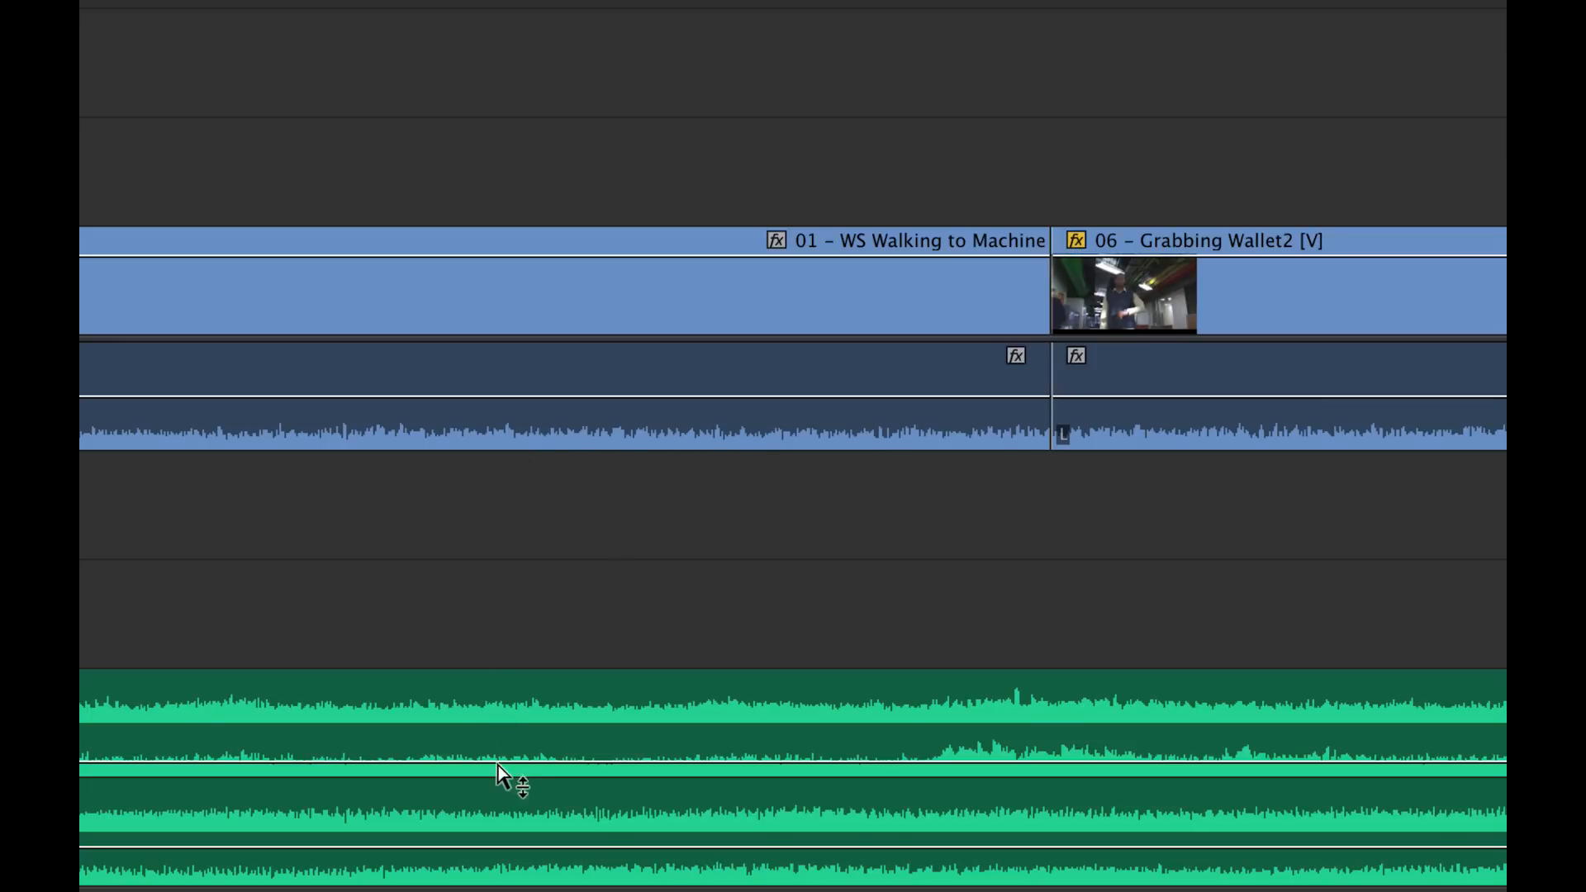
pyautogui.click(594, 731)
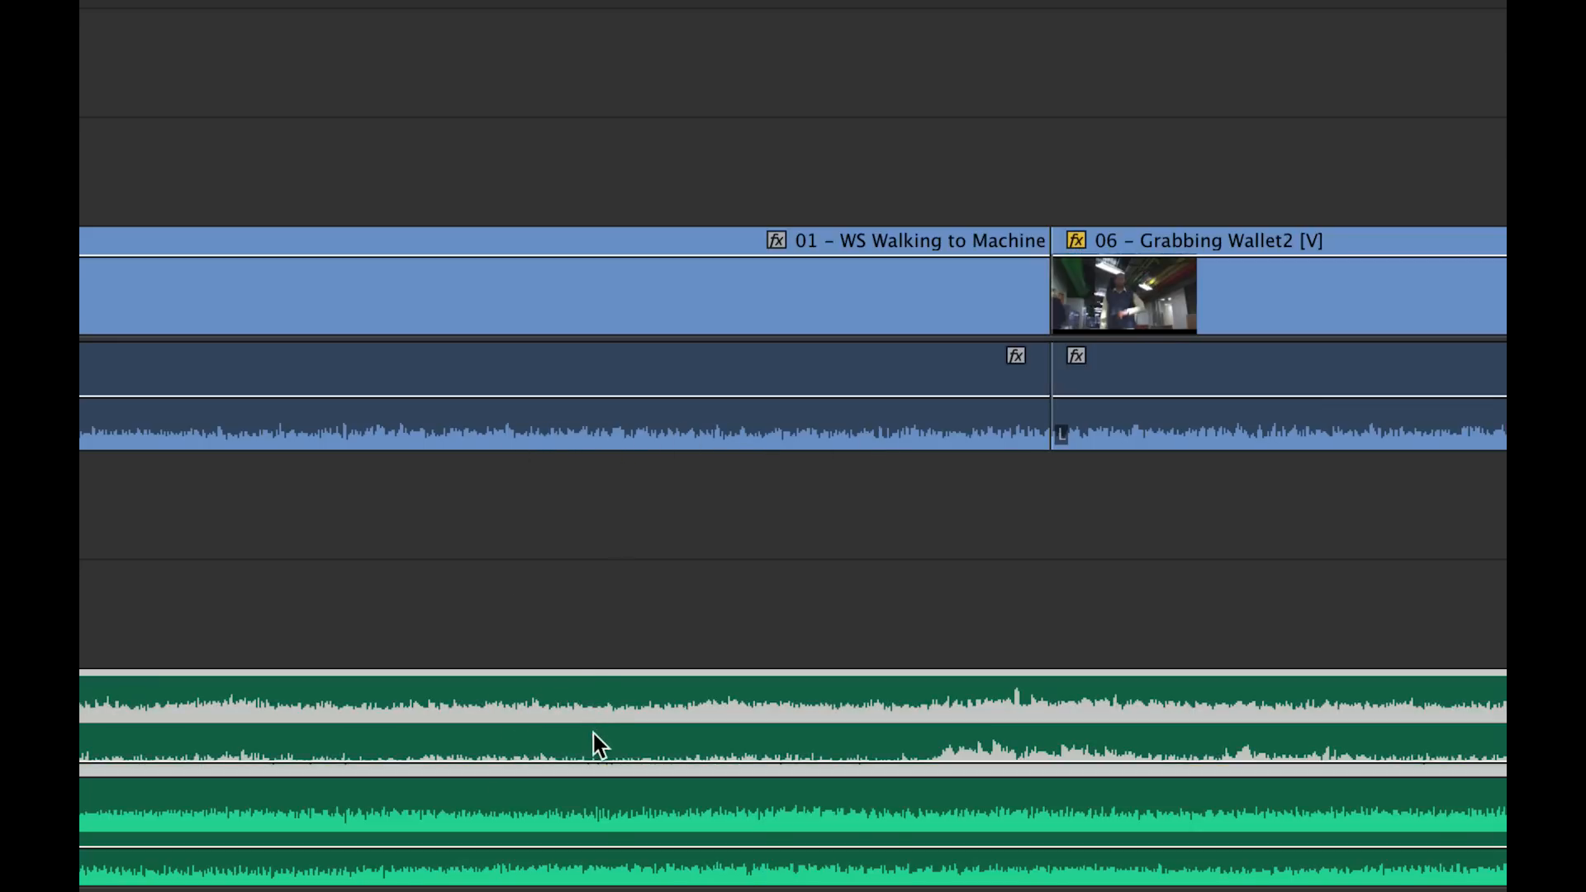
pyautogui.moveTo(606, 631); pyautogui.dragTo(668, 762)
pyautogui.scroll(1, 671, 716)
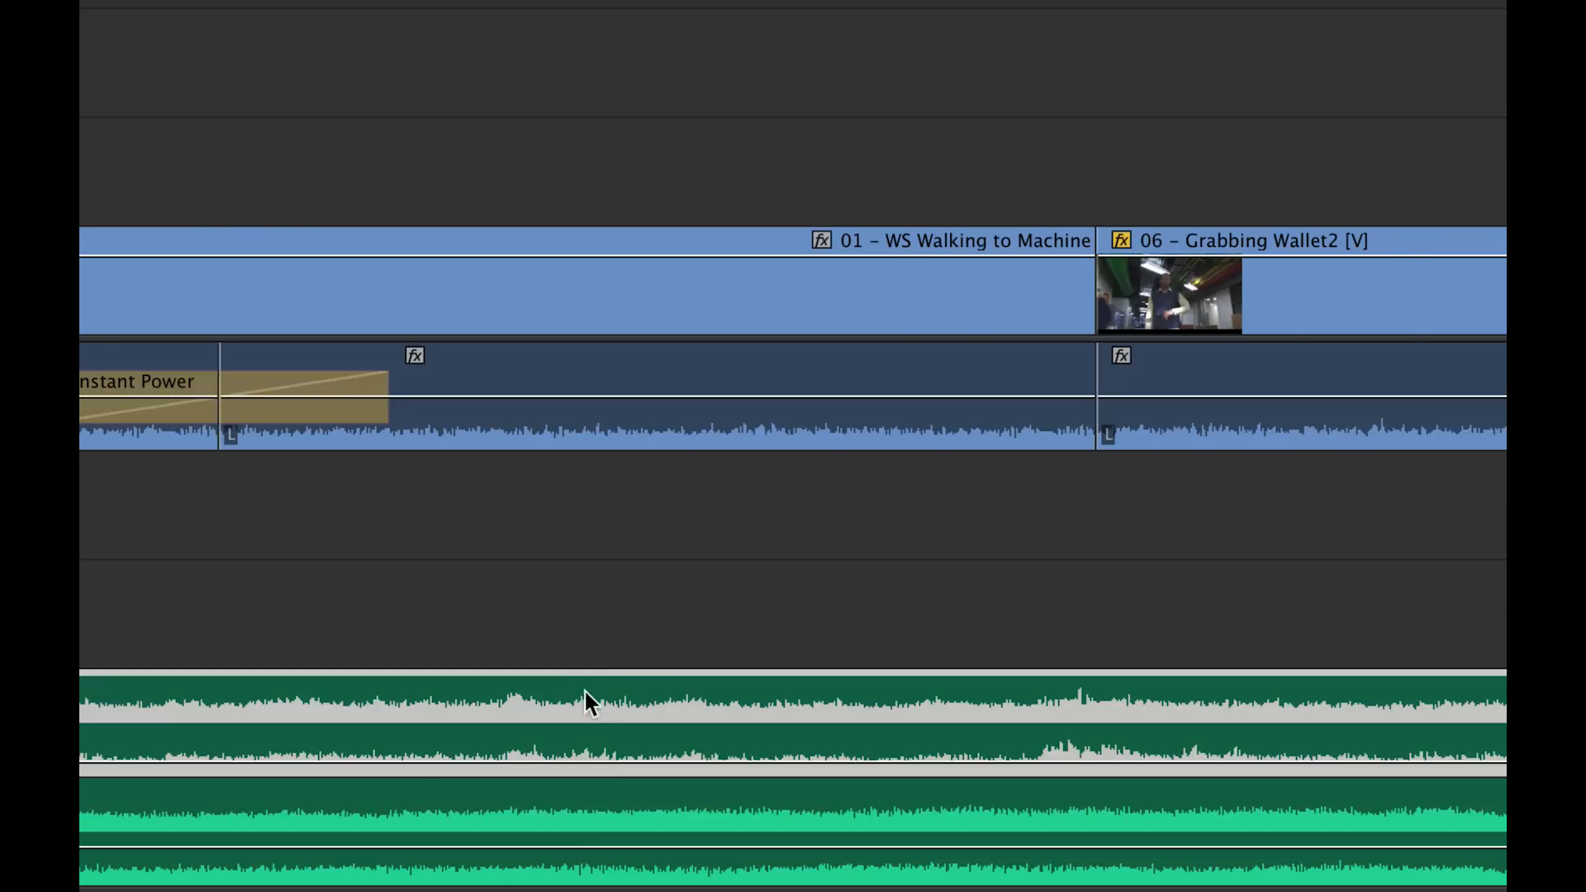
pyautogui.scroll(-5, 546, 699)
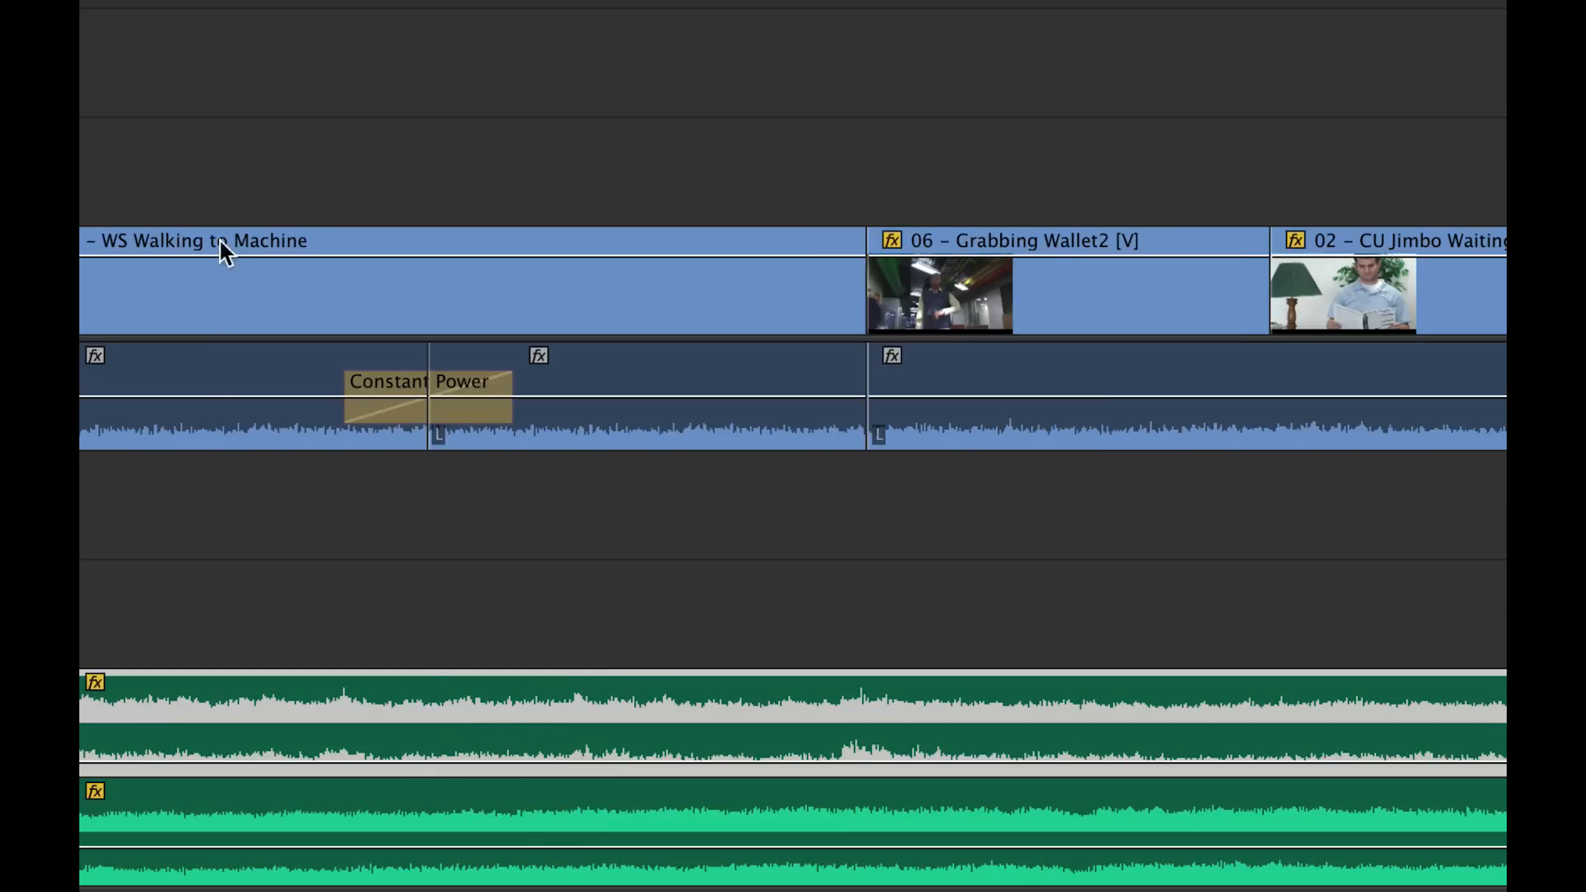
pyautogui.scroll(3, 84, 545)
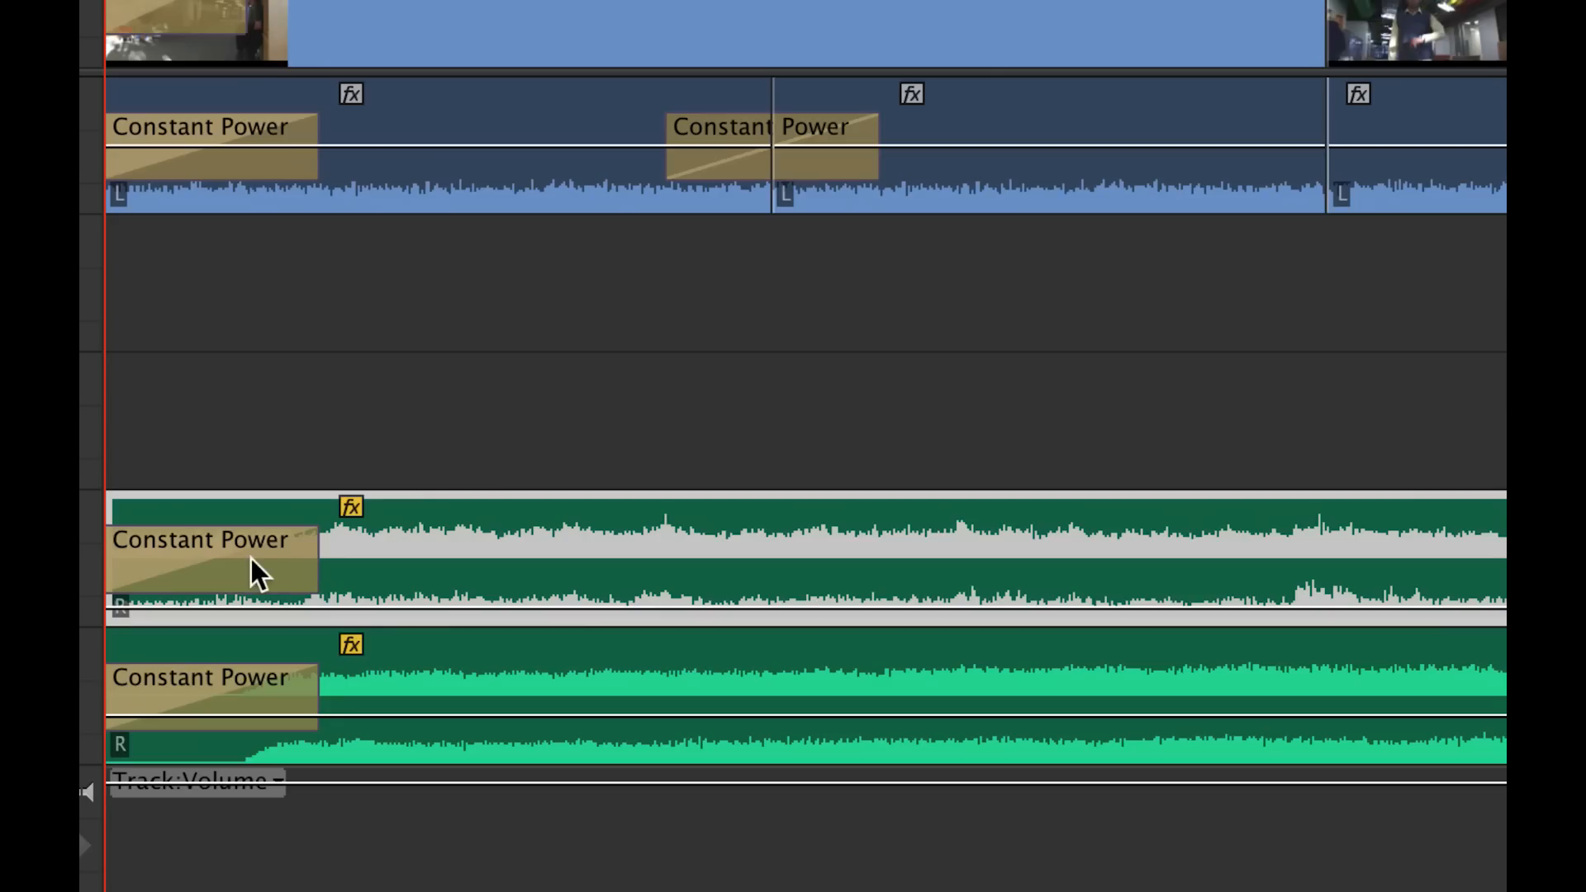
# - Delete the Constant Power transition at the start of the Audio 4 clip
pyautogui.click(248, 559)
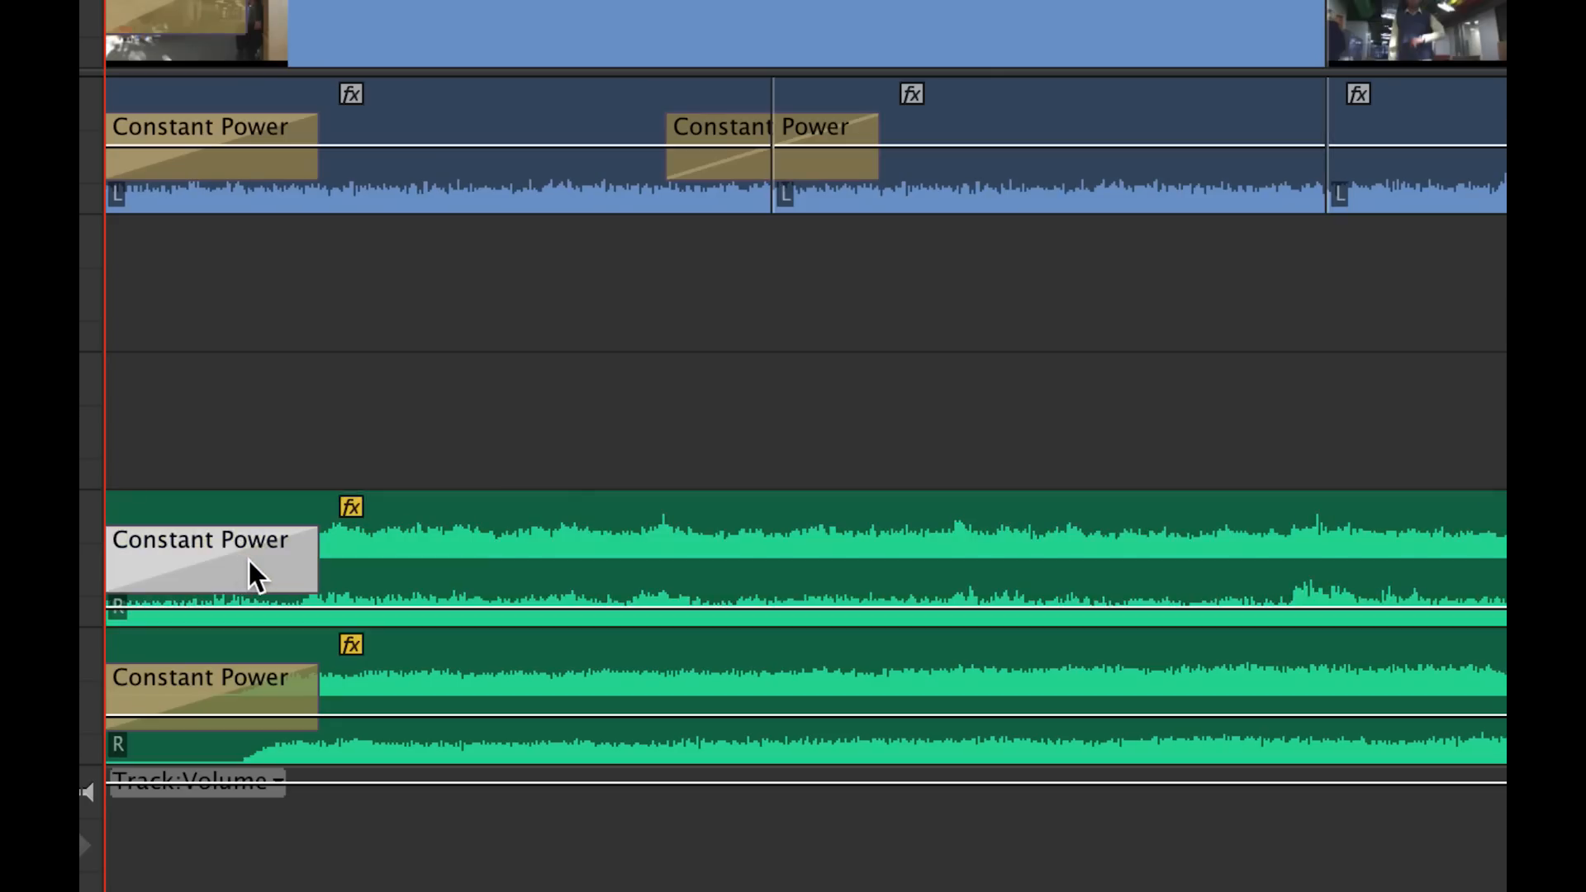
pyautogui.press('Delete')
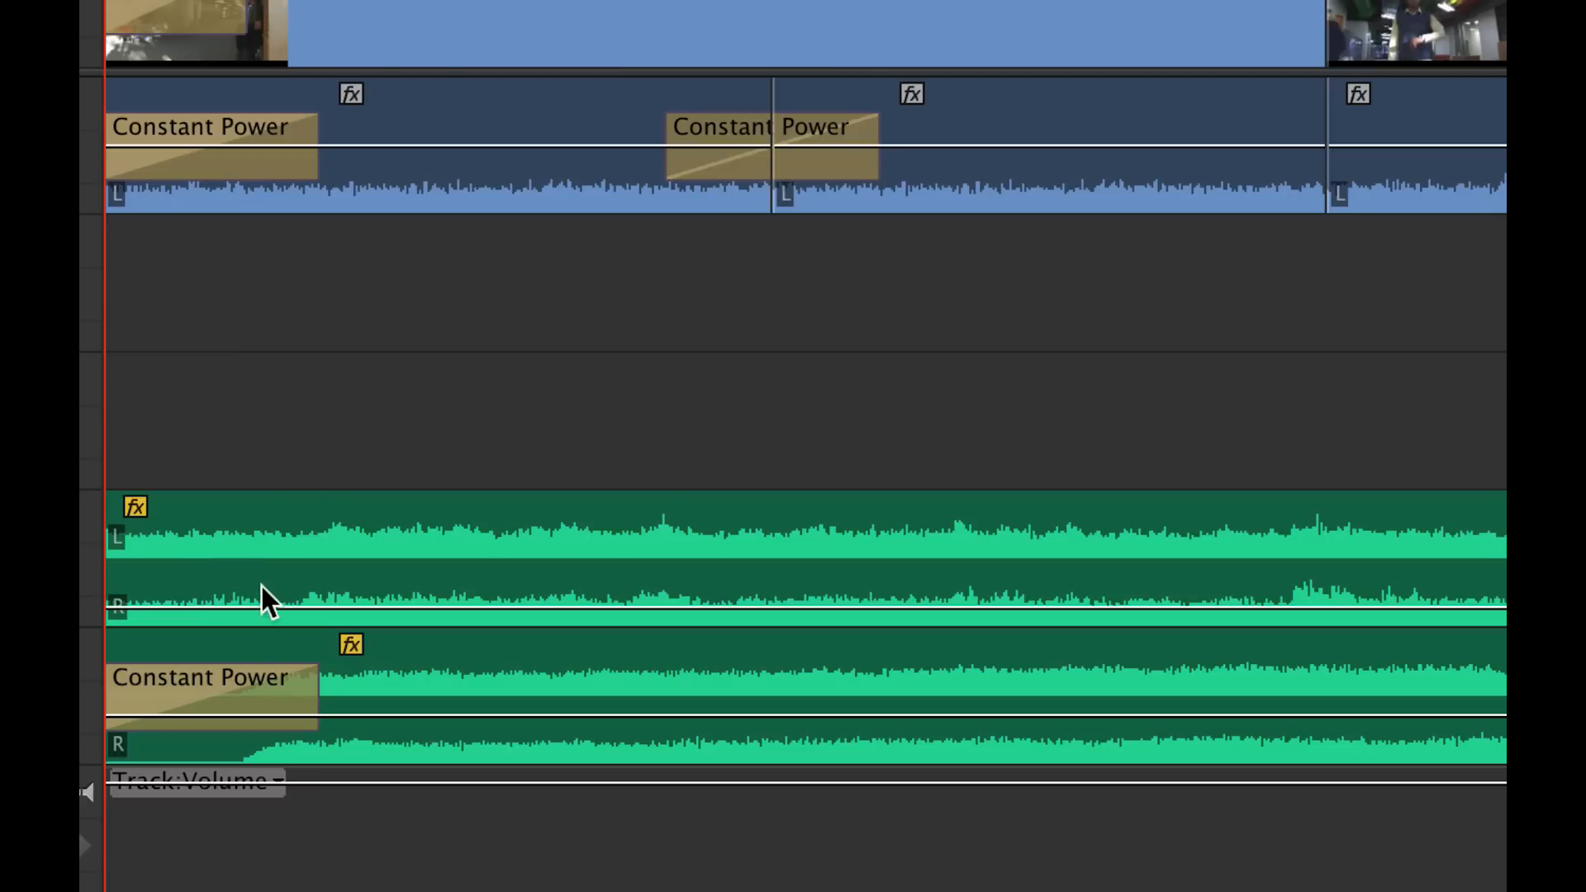
pyautogui.click(348, 216)
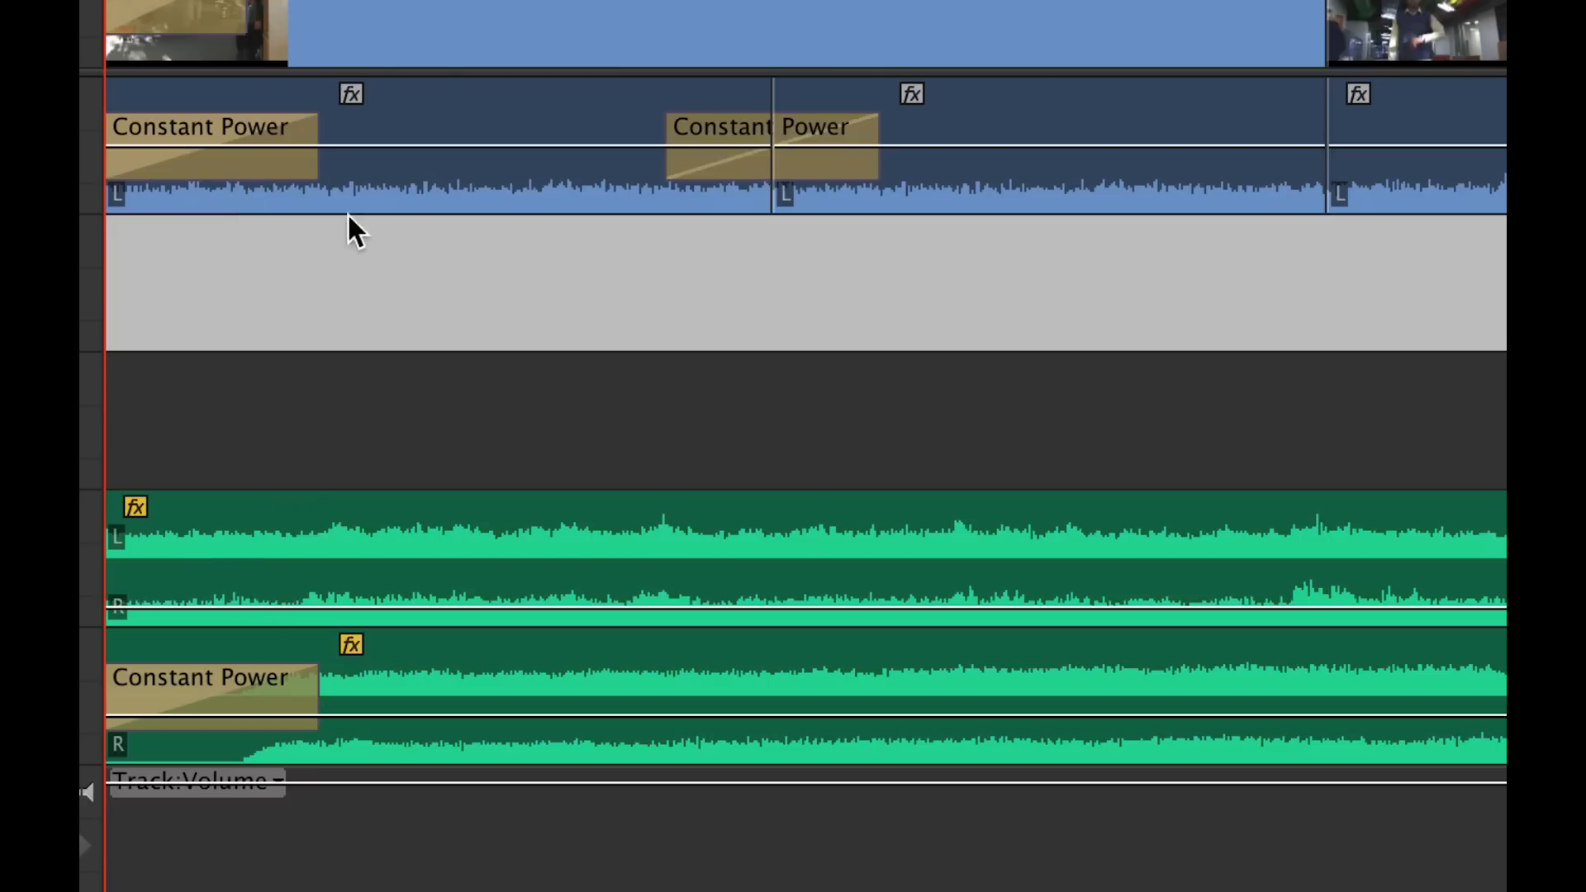
pyautogui.click(248, 198)
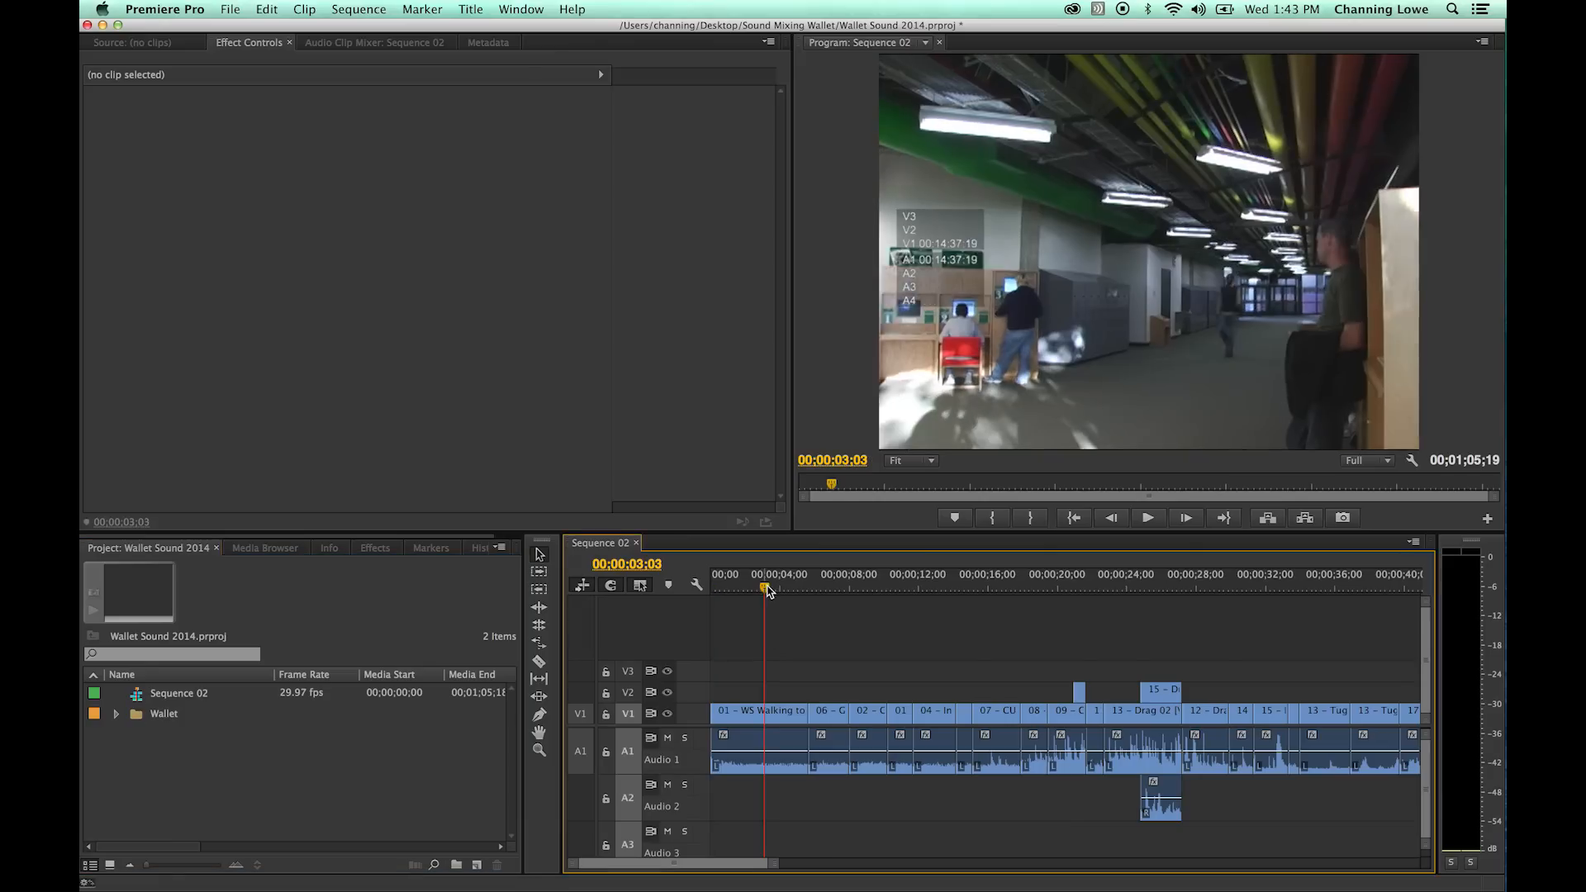
# - Try the volume line of 01 - WS Walking to Machine at both extremes, leave it at 6.02 dB, and play the clip
pyautogui.press('=')
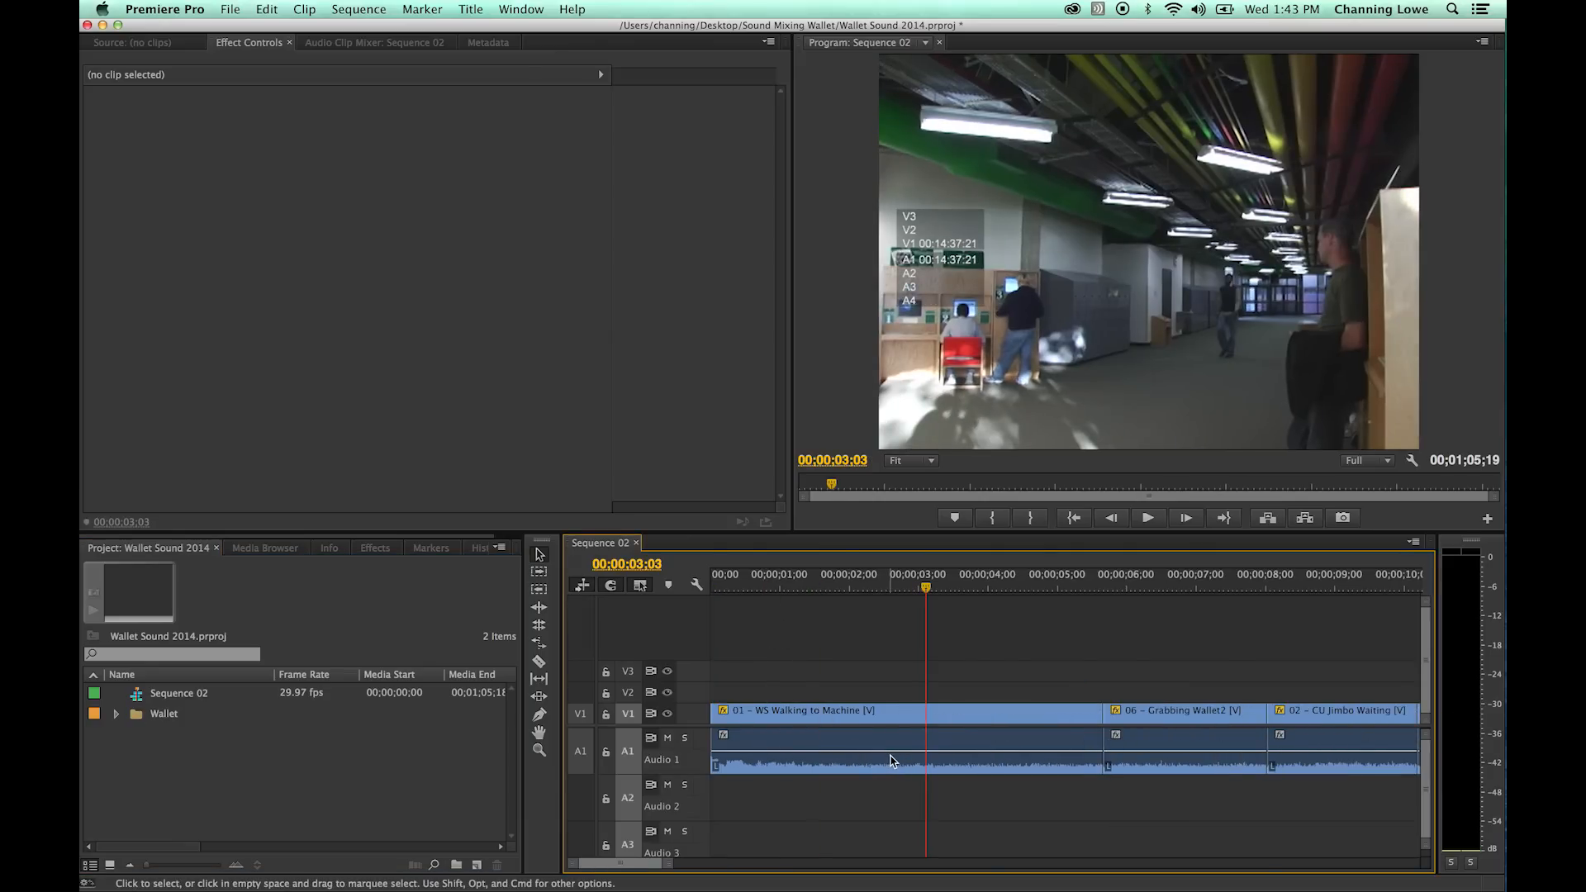
pyautogui.moveTo(896, 754); pyautogui.dragTo(896, 734)
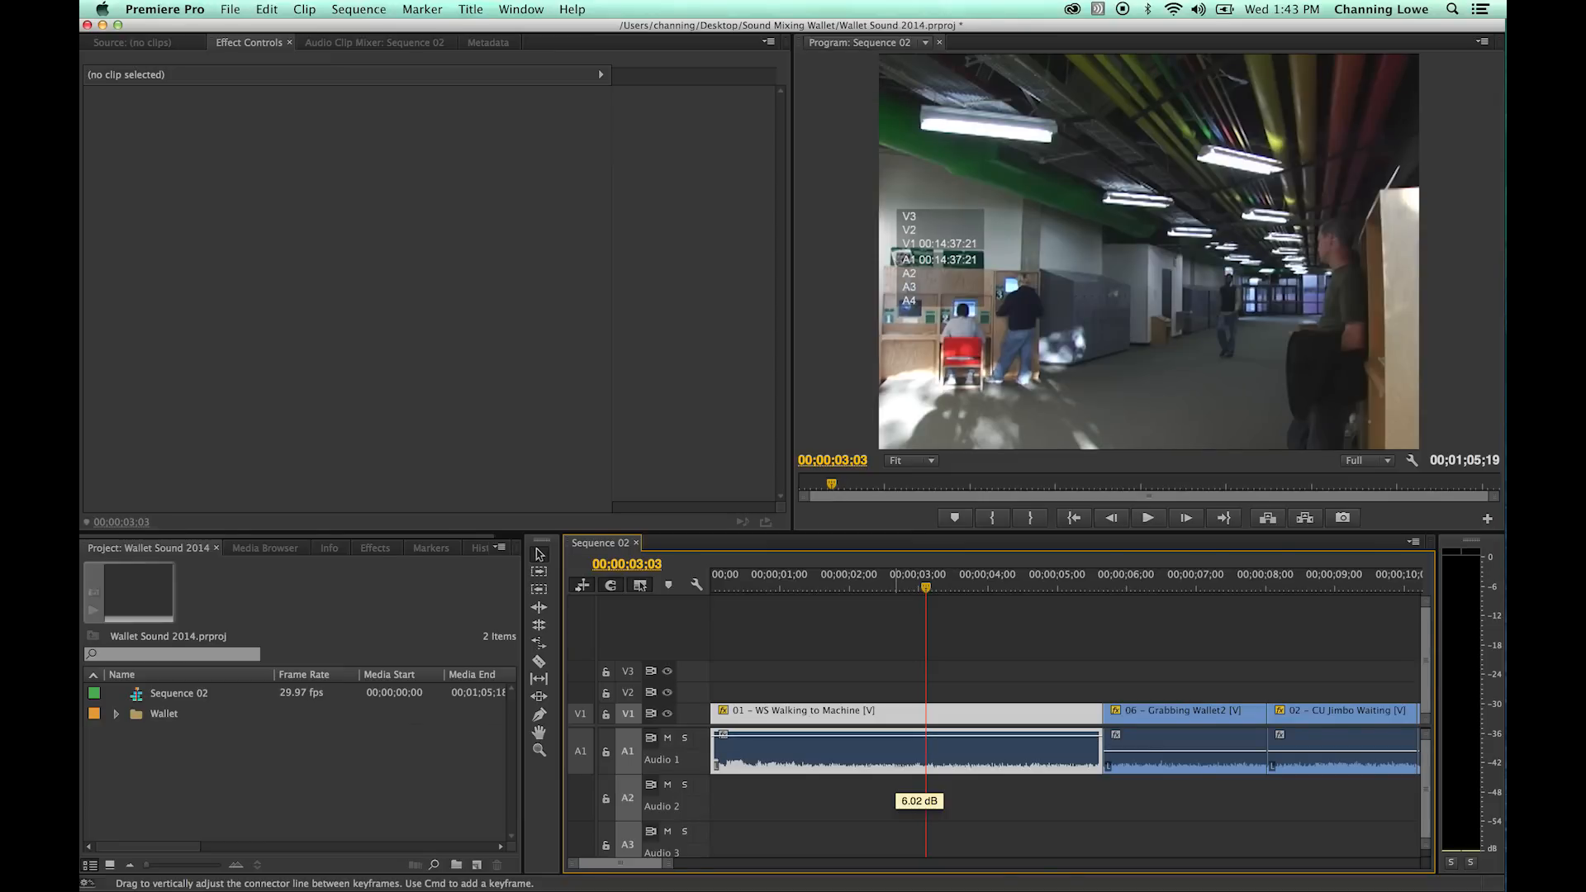
pyautogui.moveTo(896, 733); pyautogui.dragTo(896, 769)
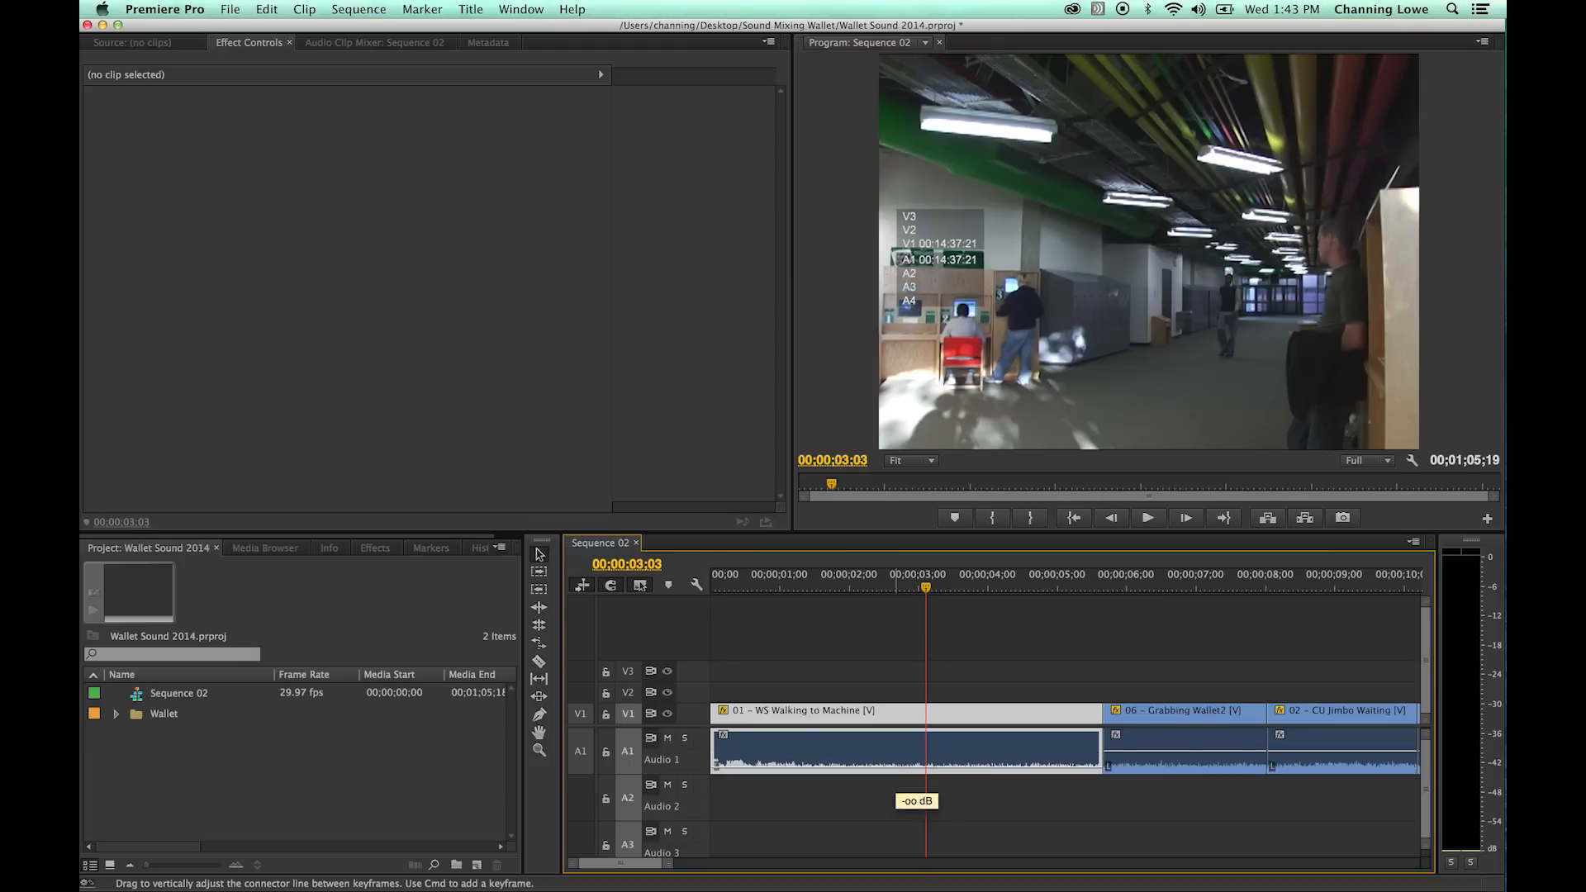
pyautogui.moveTo(897, 769); pyautogui.dragTo(896, 744)
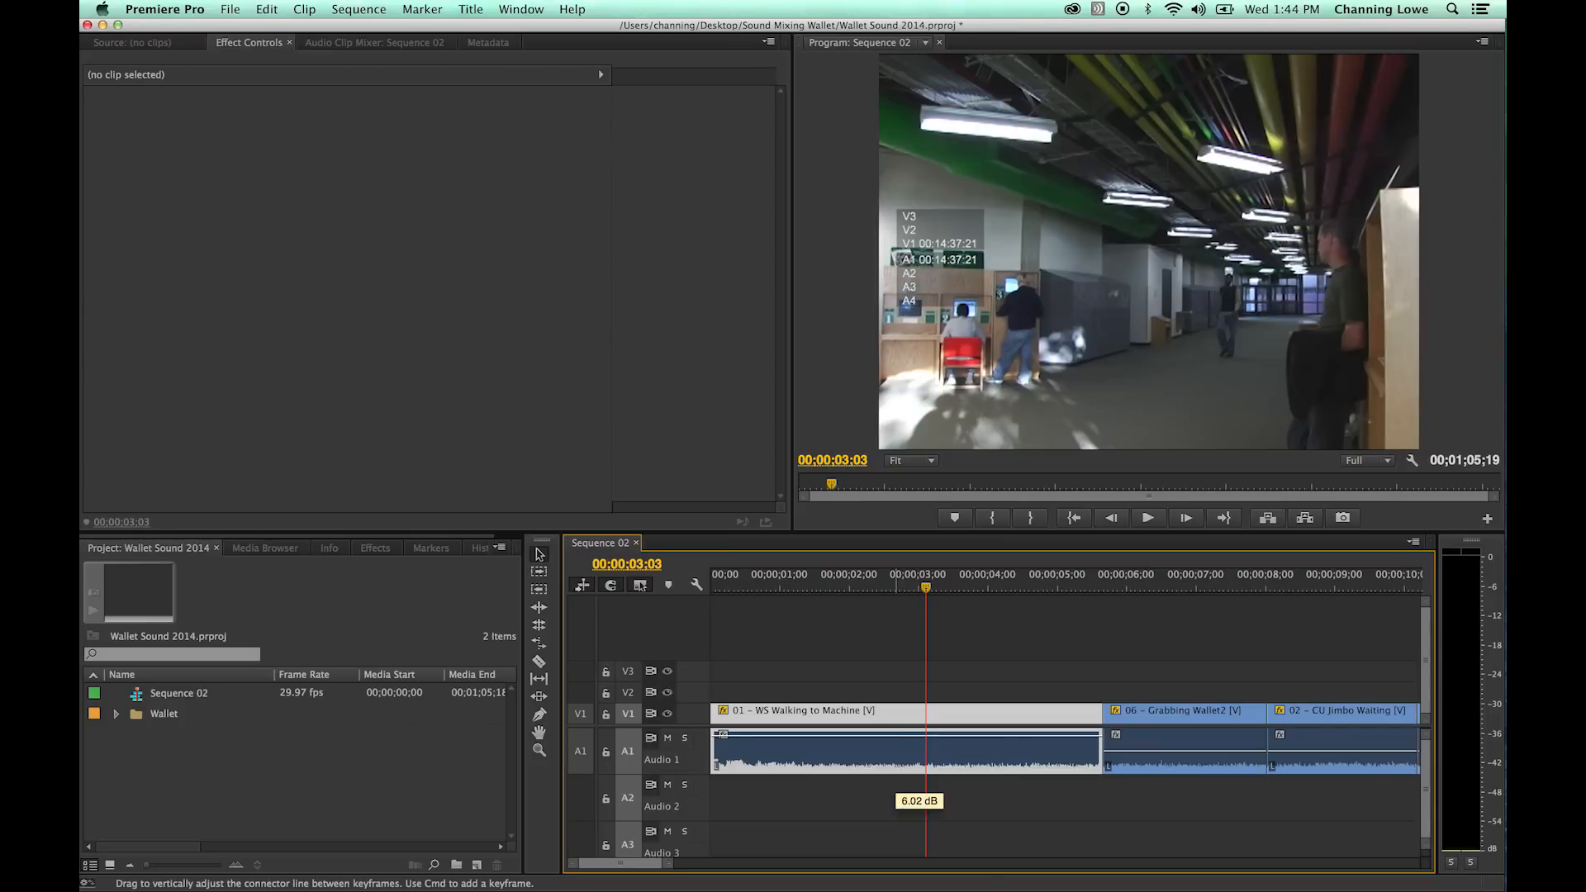
pyautogui.moveTo(899, 733); pyautogui.dragTo(898, 733)
pyautogui.press('space')
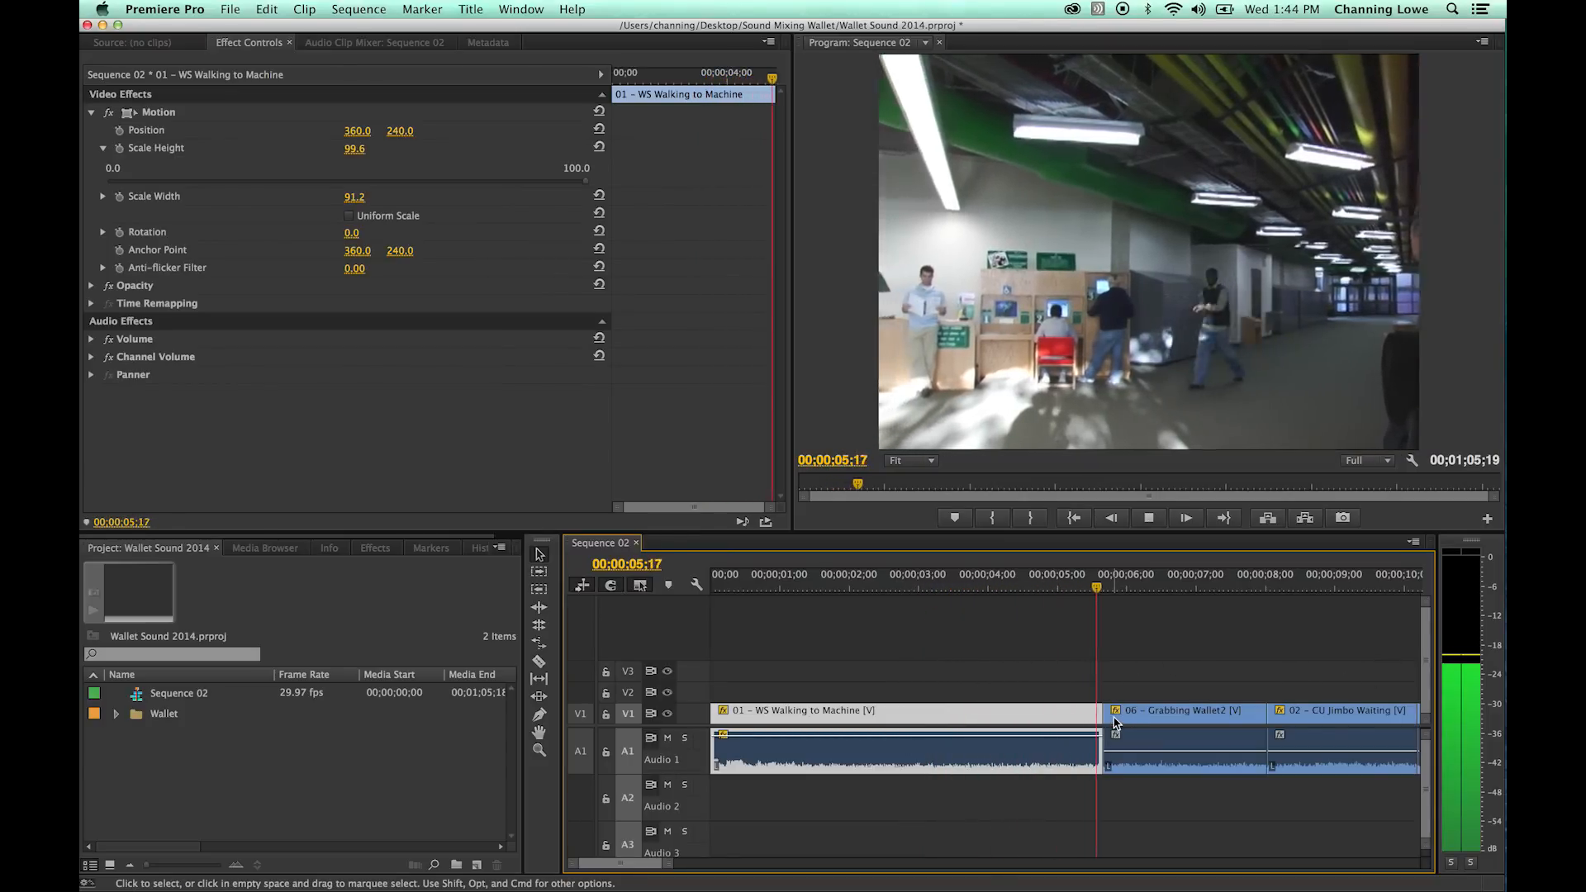
pyautogui.press('space')
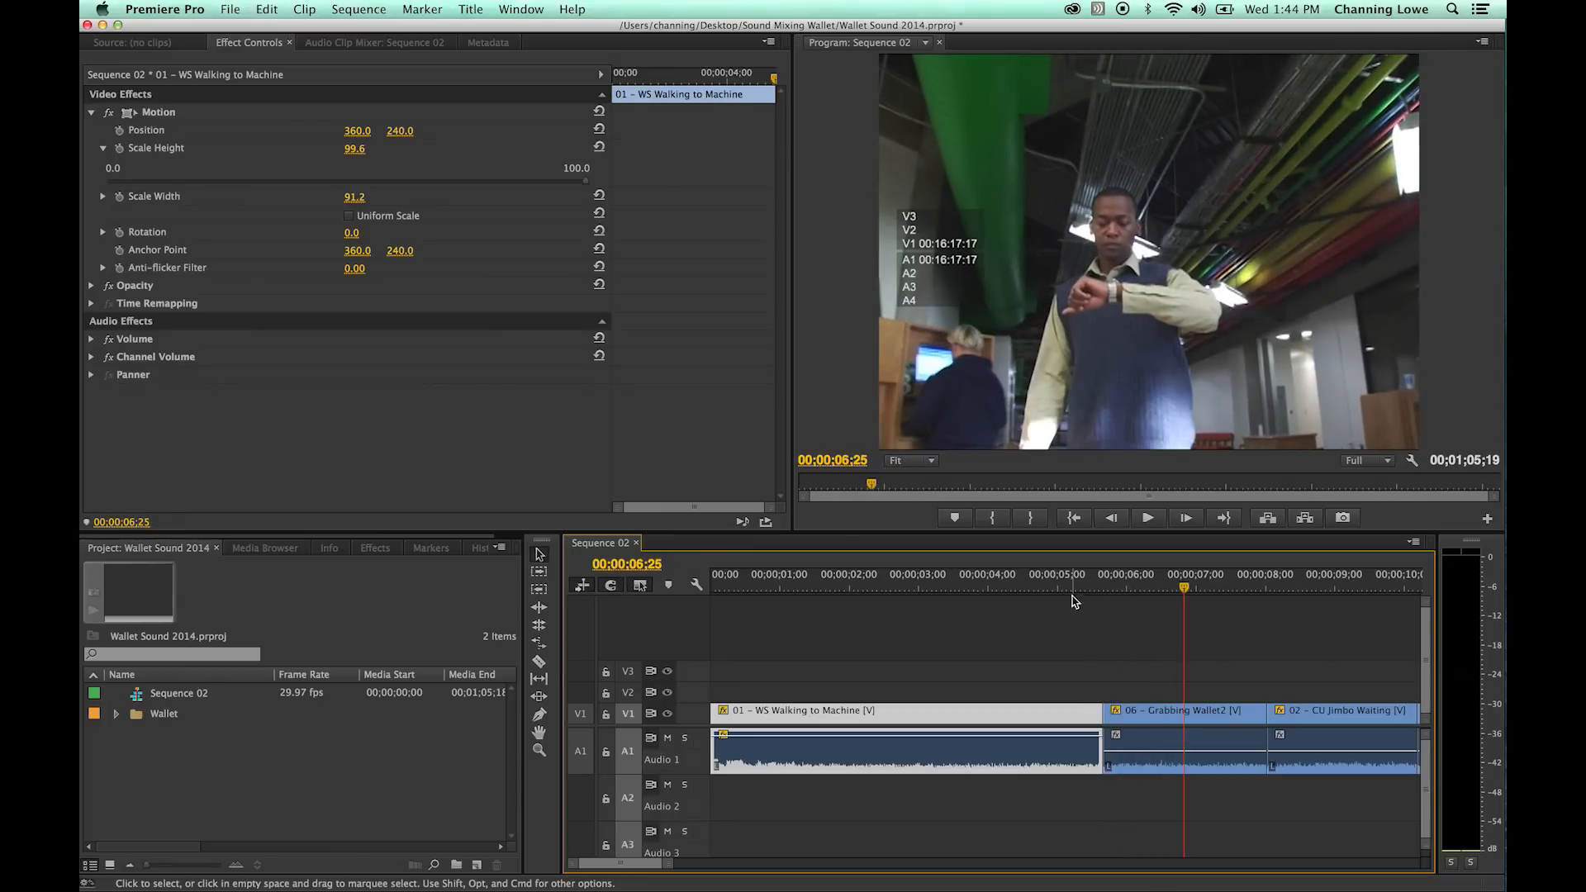
# - Adjust the audio gain of 01 - WS Walking to Machine by 6 dB and play it from about 00;00;01;07
pyautogui.click(795, 588)
pyautogui.click(848, 694)
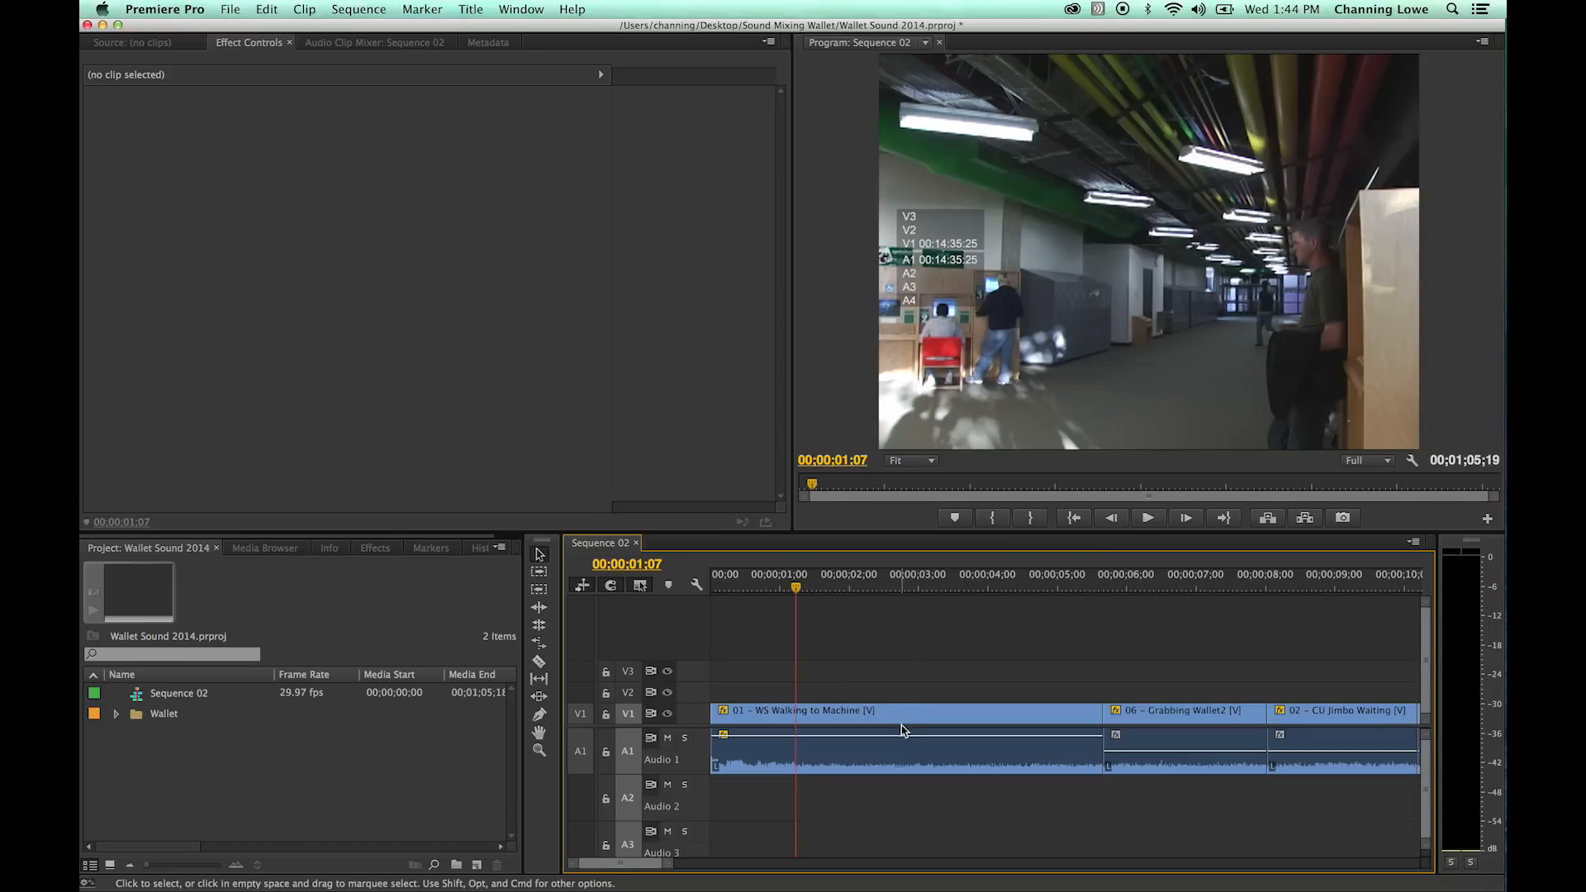
pyautogui.rightClick(828, 759)
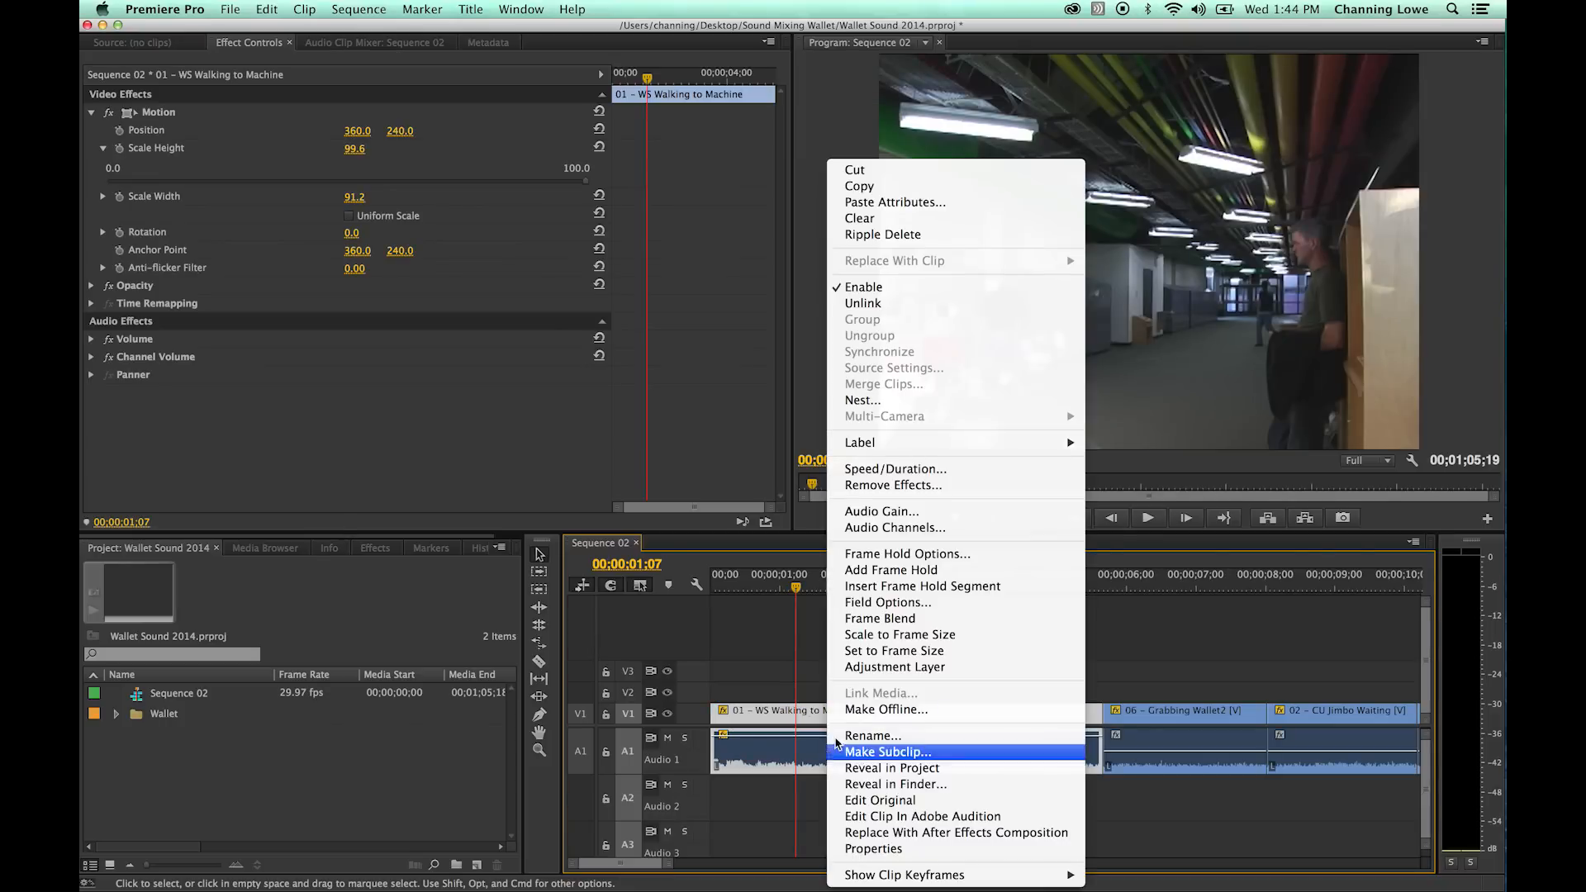
pyautogui.click(901, 512)
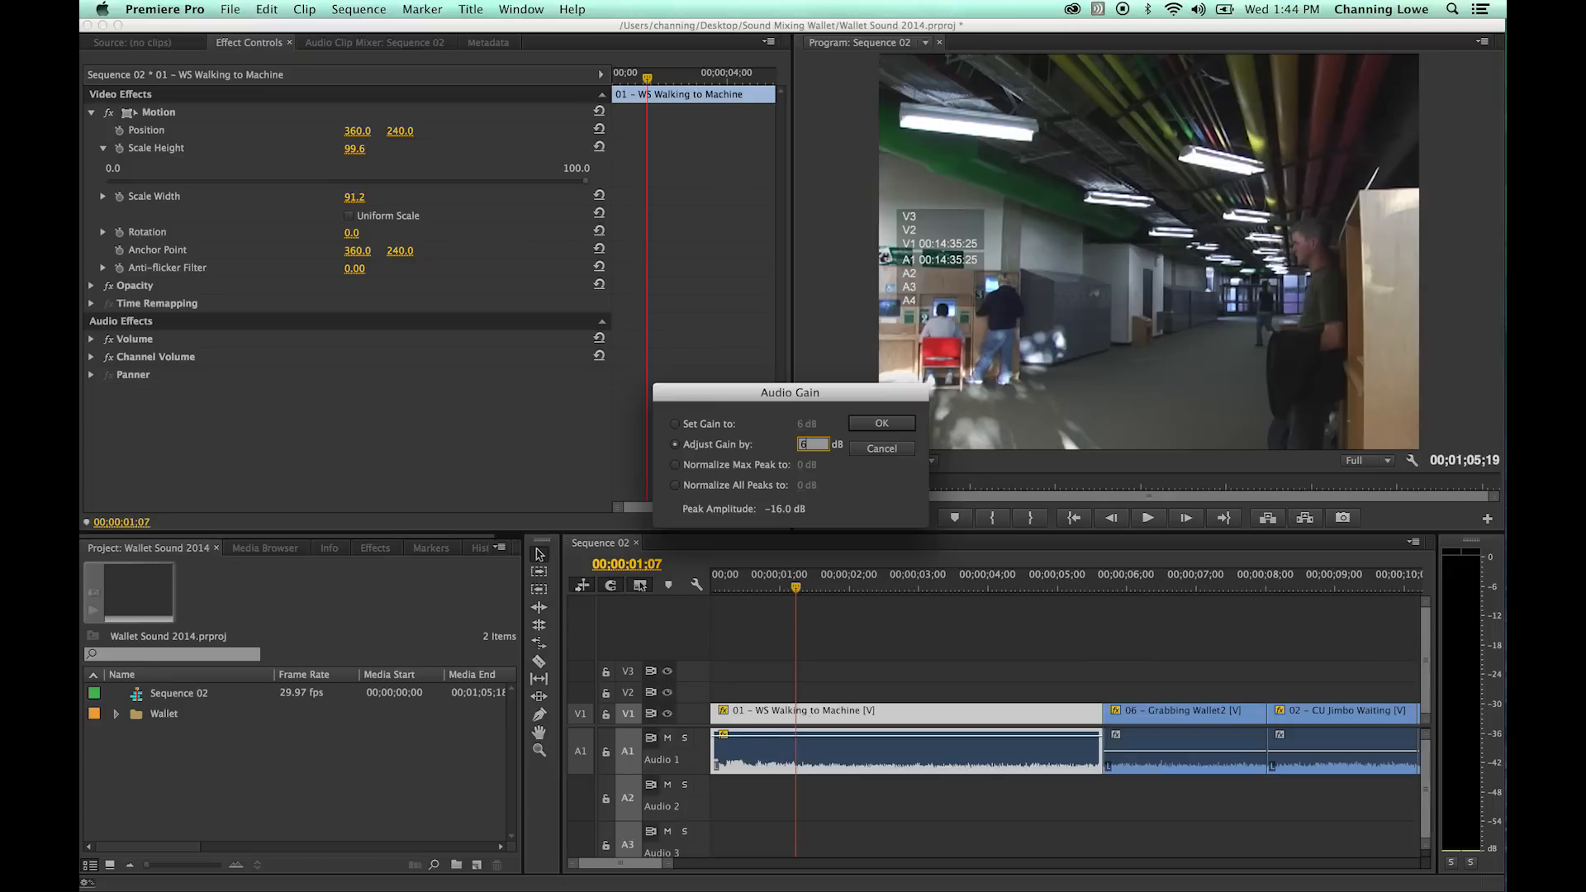
pyautogui.press('Return')
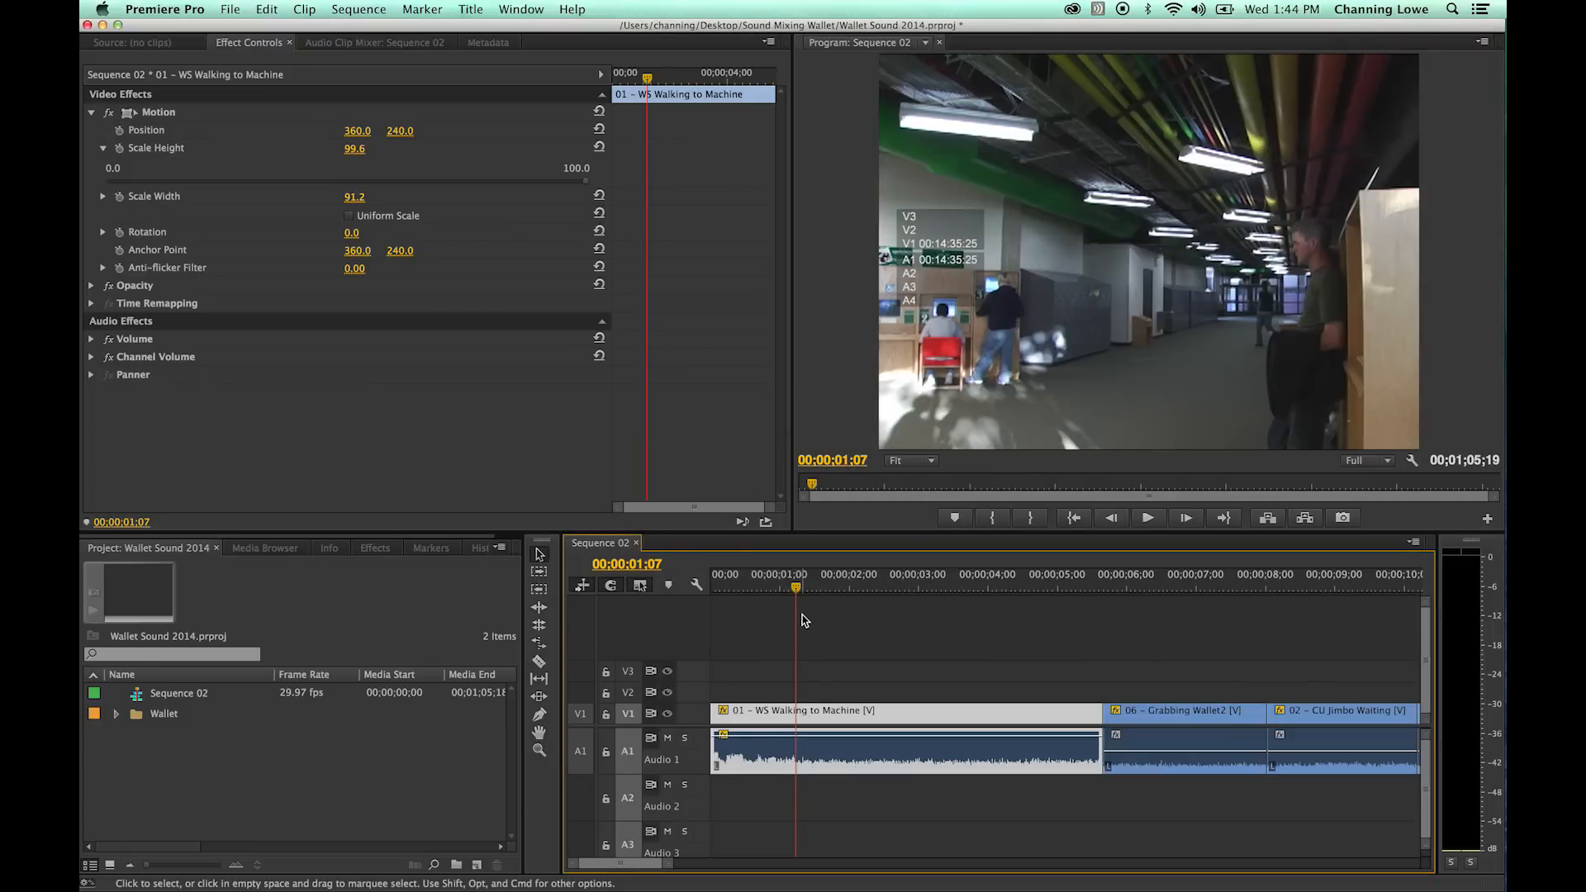
pyautogui.press('space')
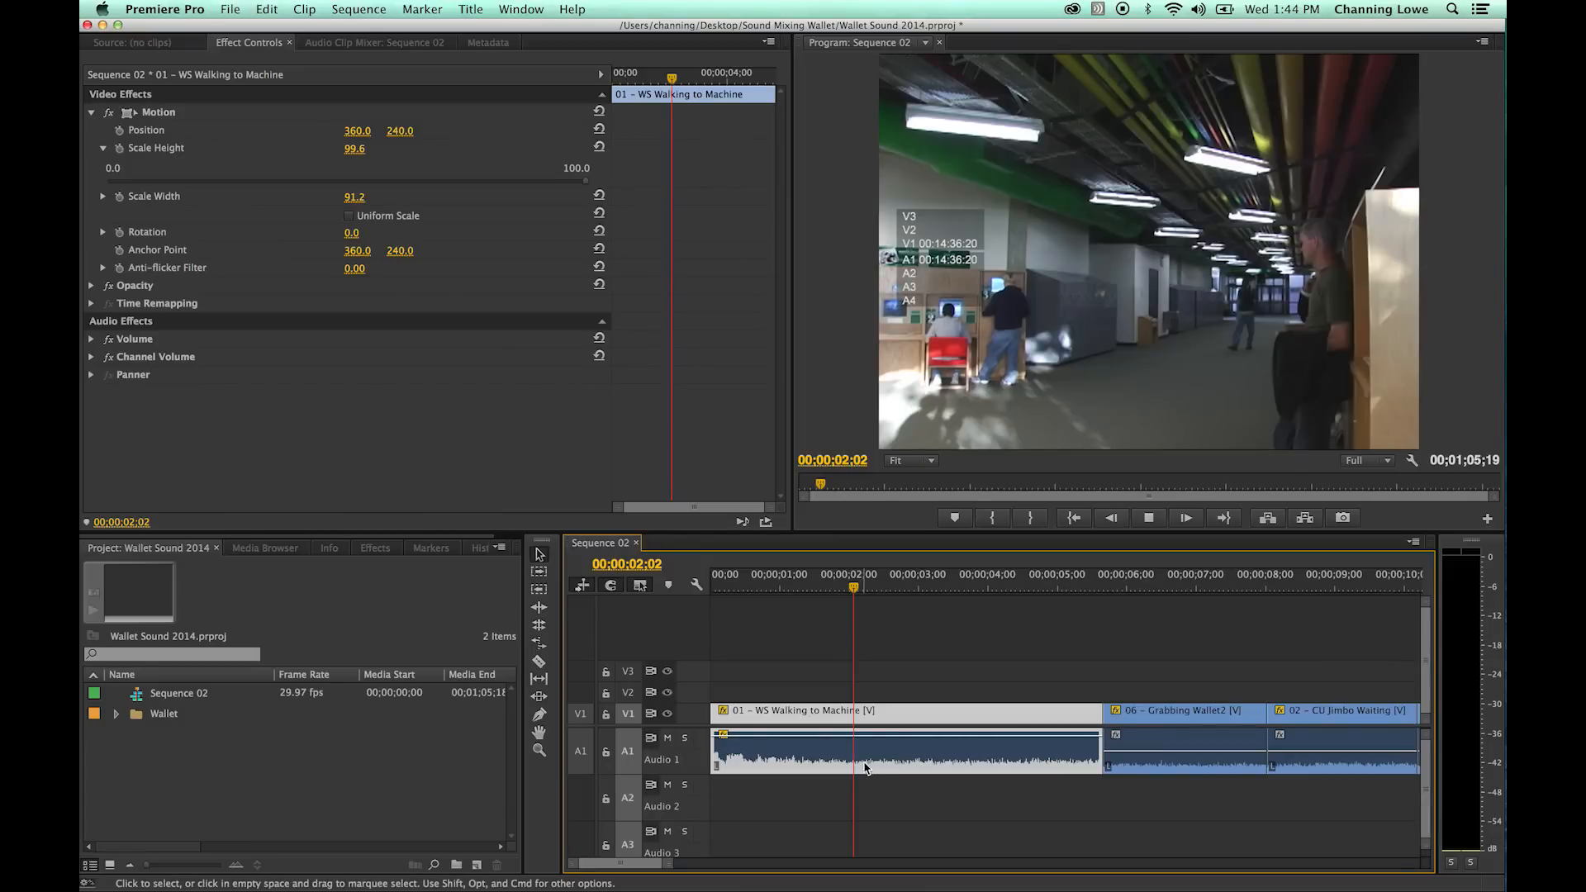
pyautogui.press('space')
pyautogui.press('space')
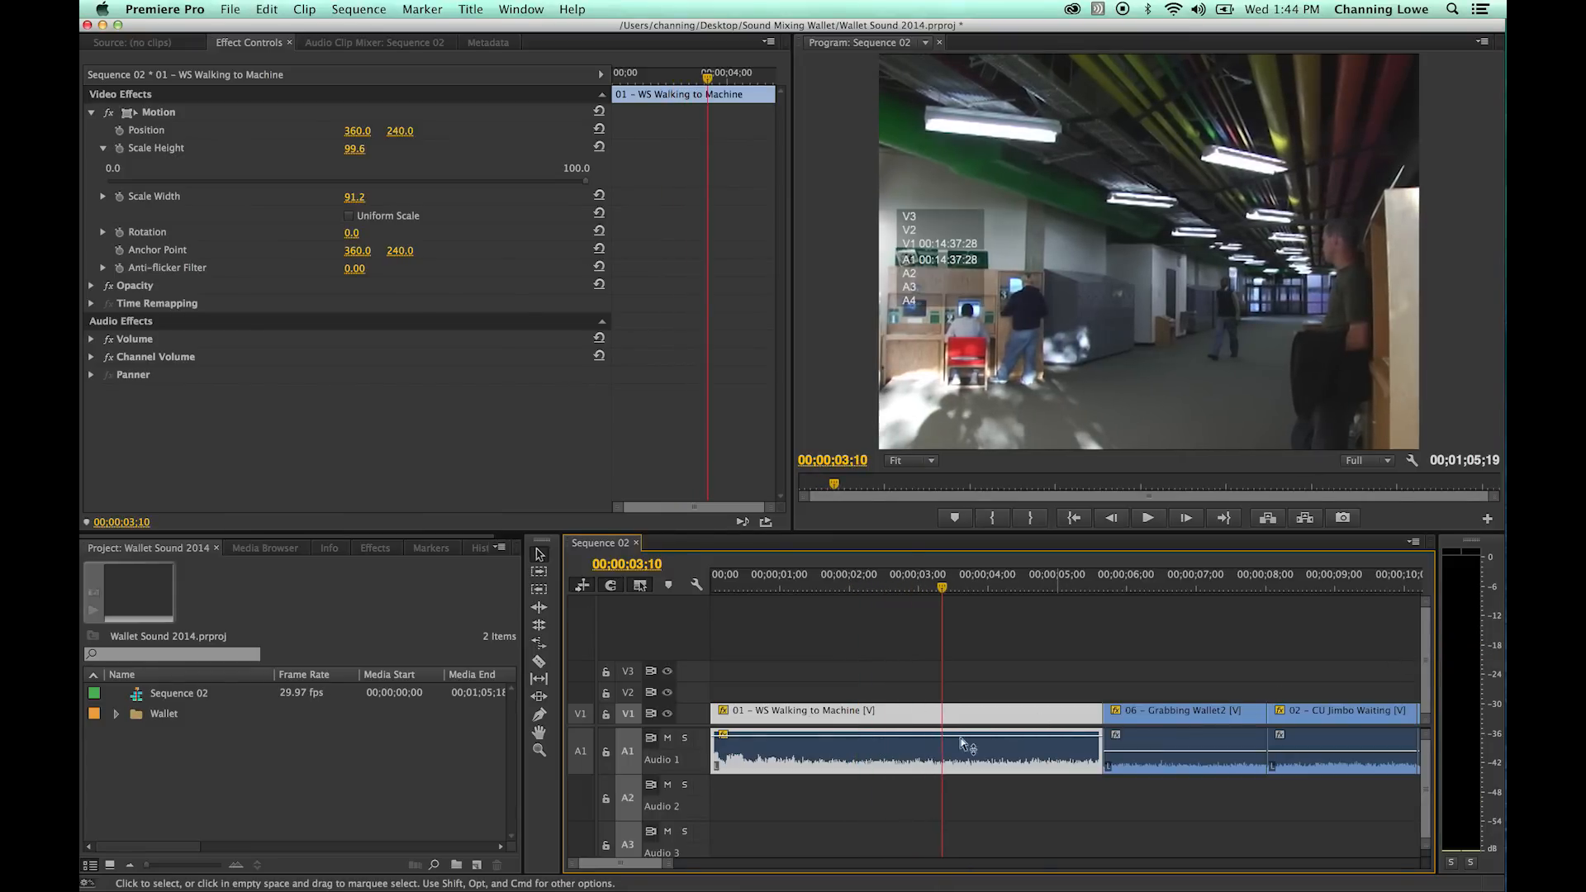
# - Adjust the first clip's audio gain by another 6 dB and play it again to check the audio meters
pyautogui.rightClick(871, 755)
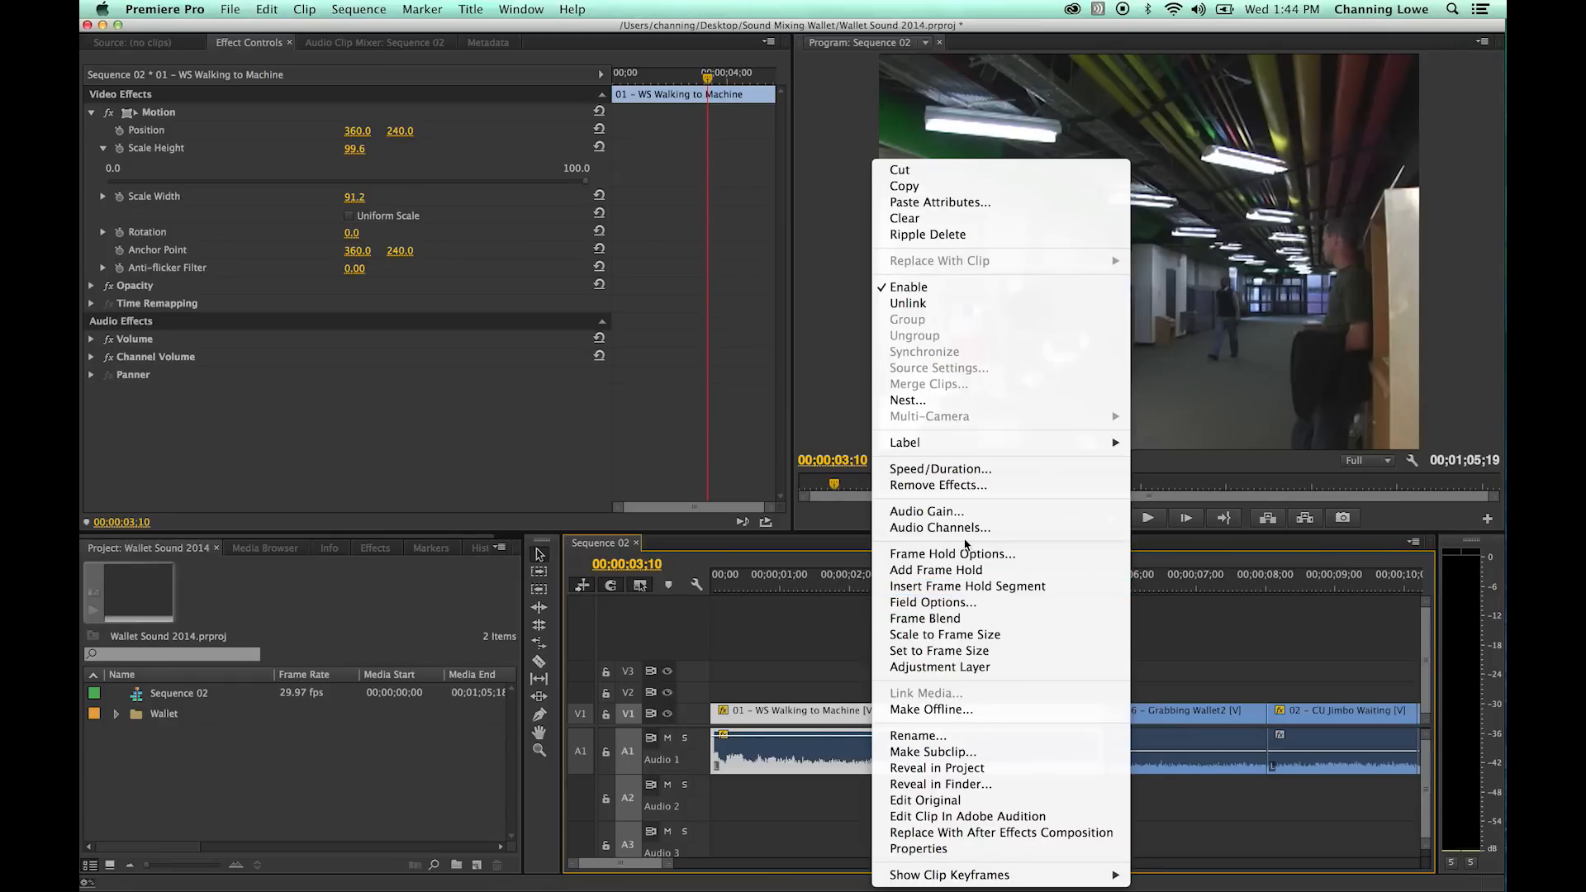
pyautogui.click(968, 513)
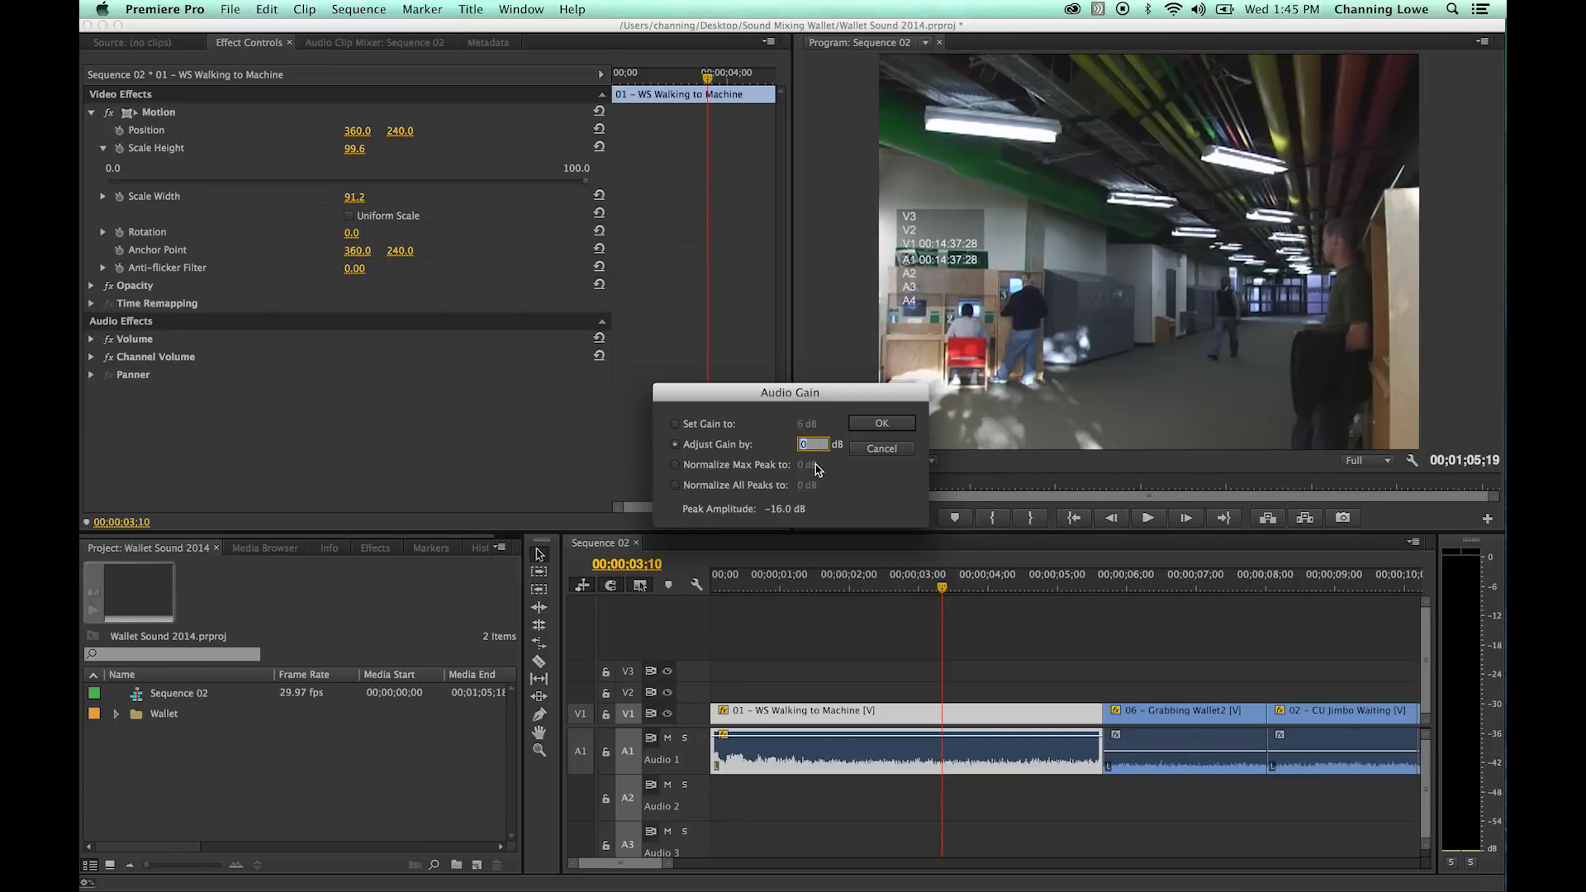
pyautogui.write('6')
pyautogui.click(882, 424)
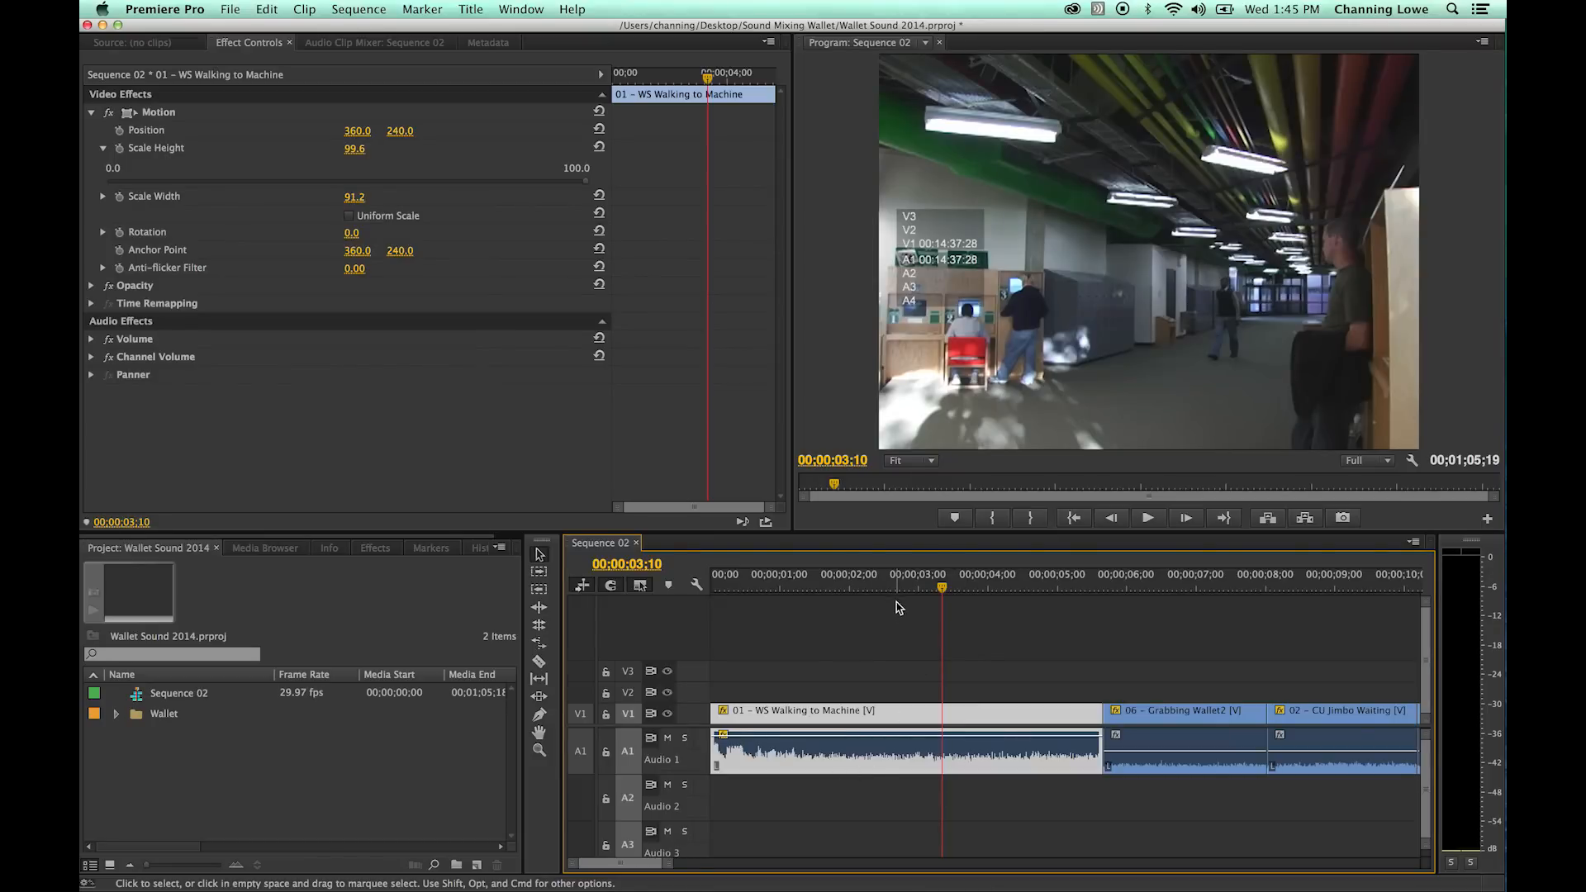
pyautogui.click(867, 585)
pyautogui.press('space')
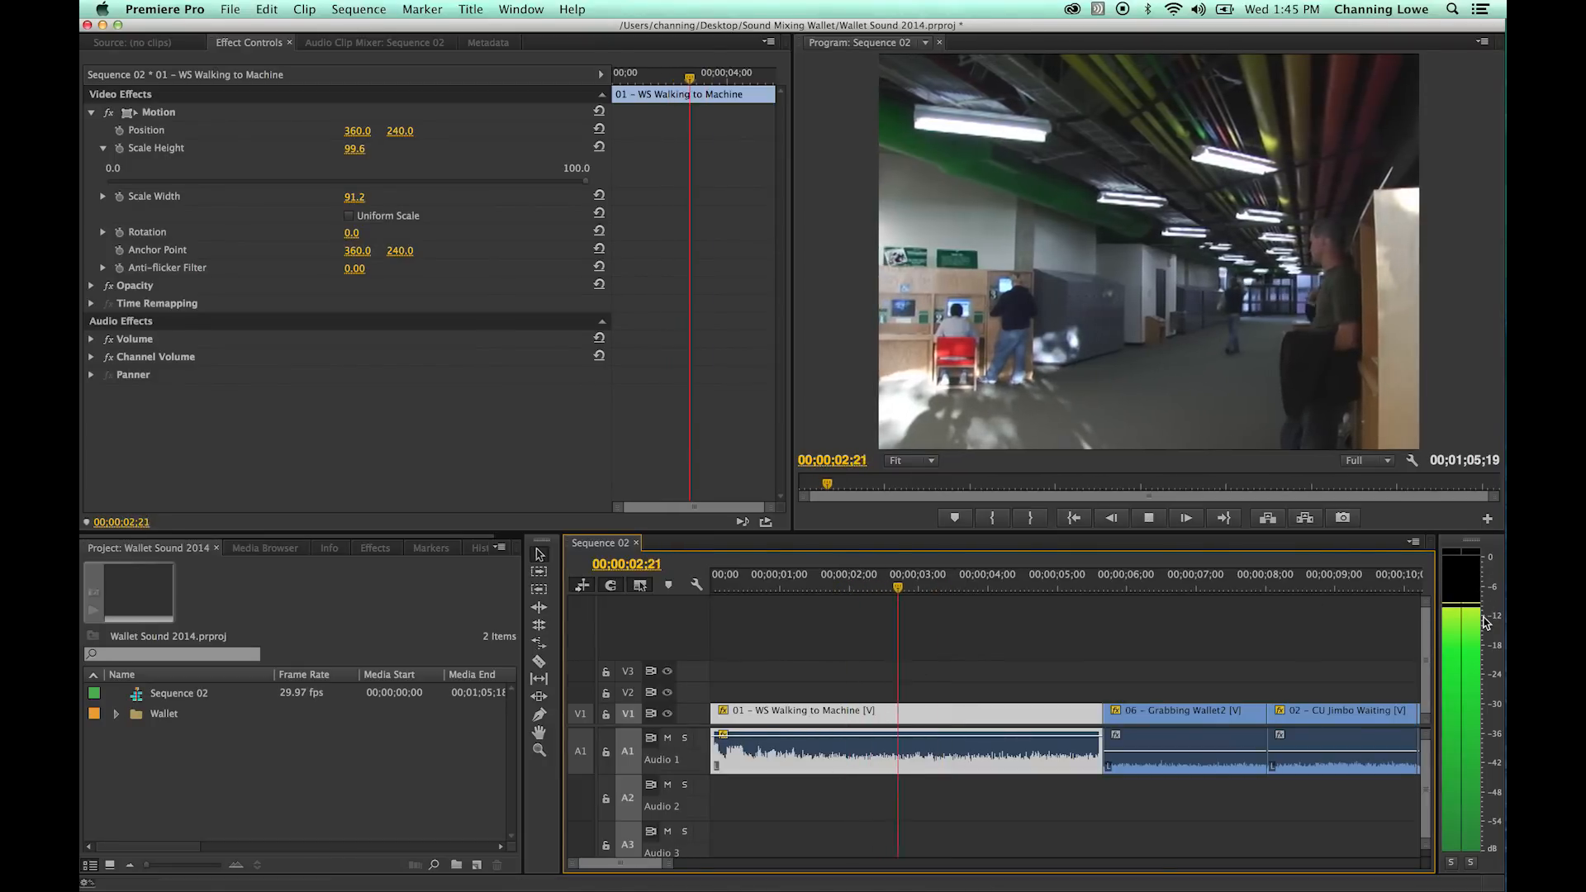
pyautogui.press('space')
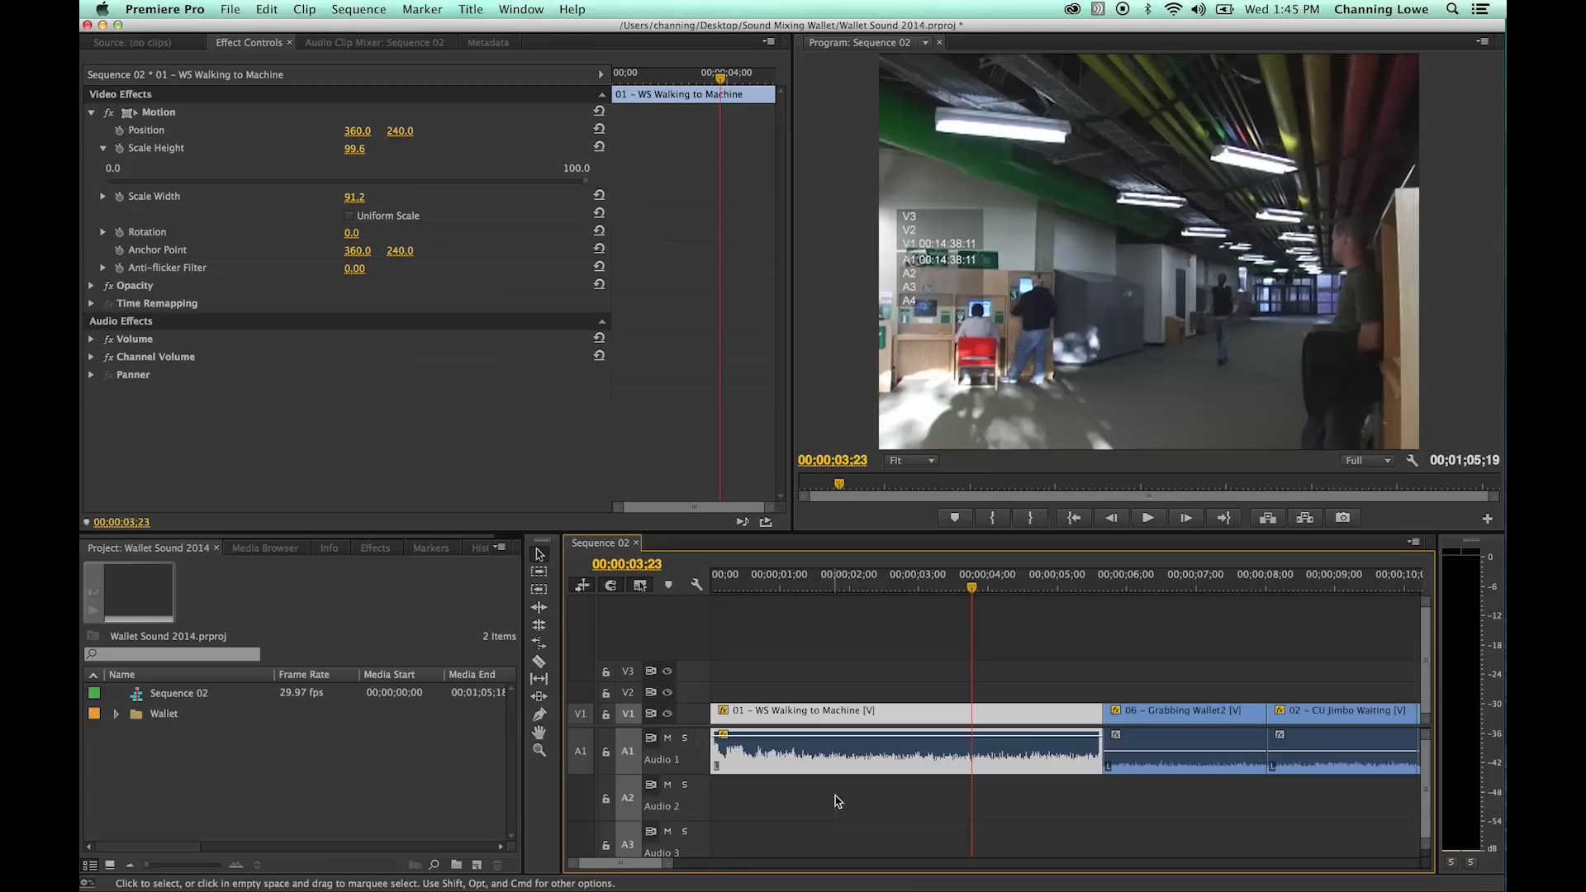
# - Adjust the audio gain of 01 - WS Walking to Machine by -12 dB and return the playhead to the sequence start
pyautogui.rightClick(887, 759)
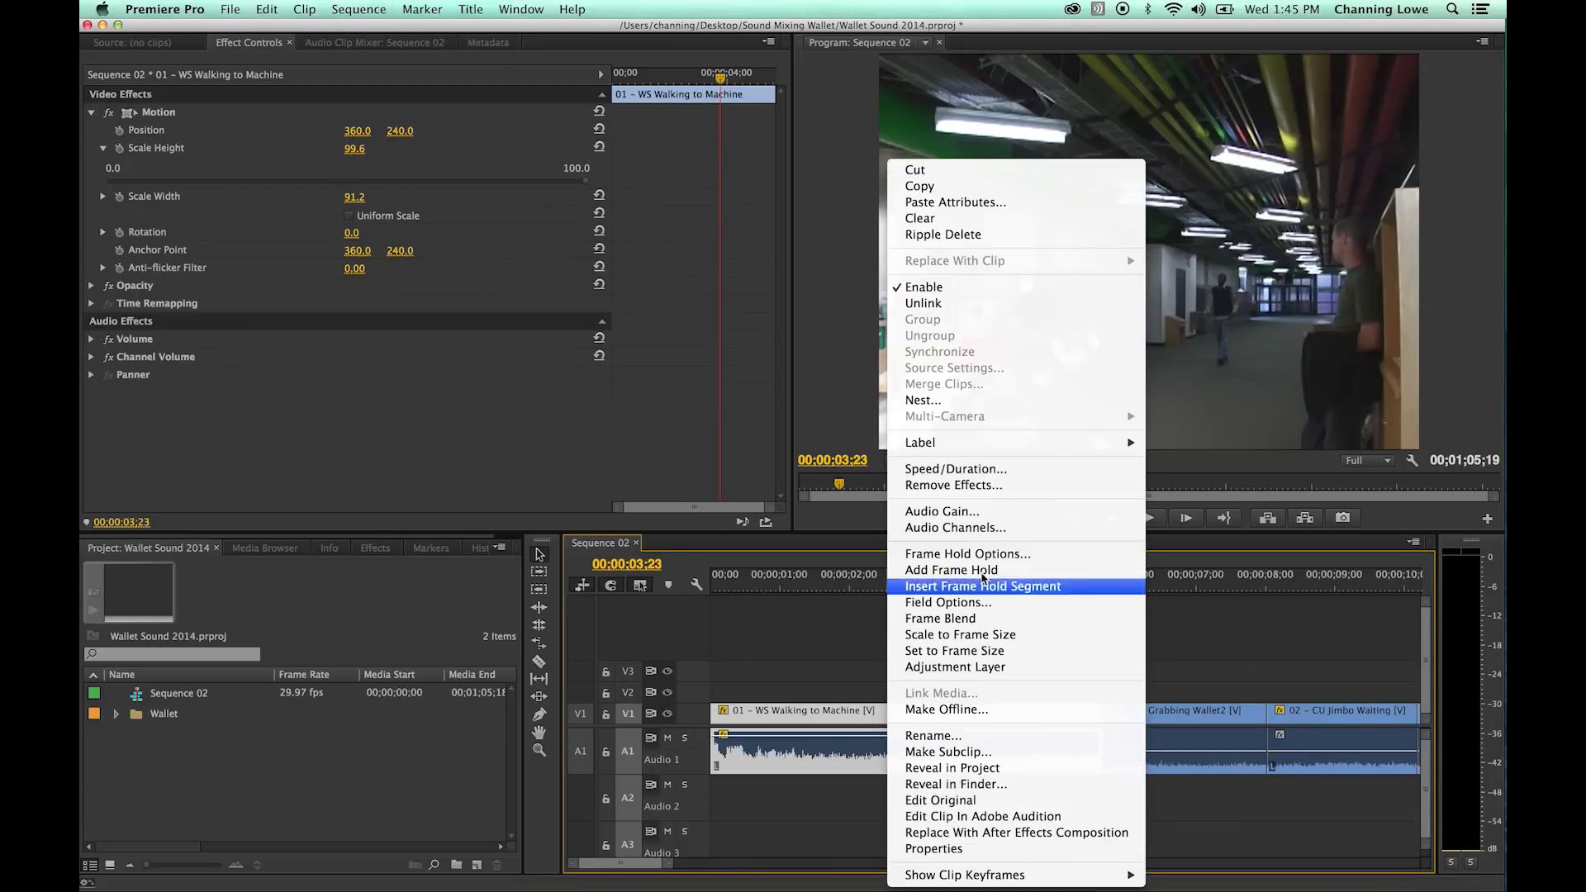
pyautogui.click(968, 512)
pyautogui.write('-12')
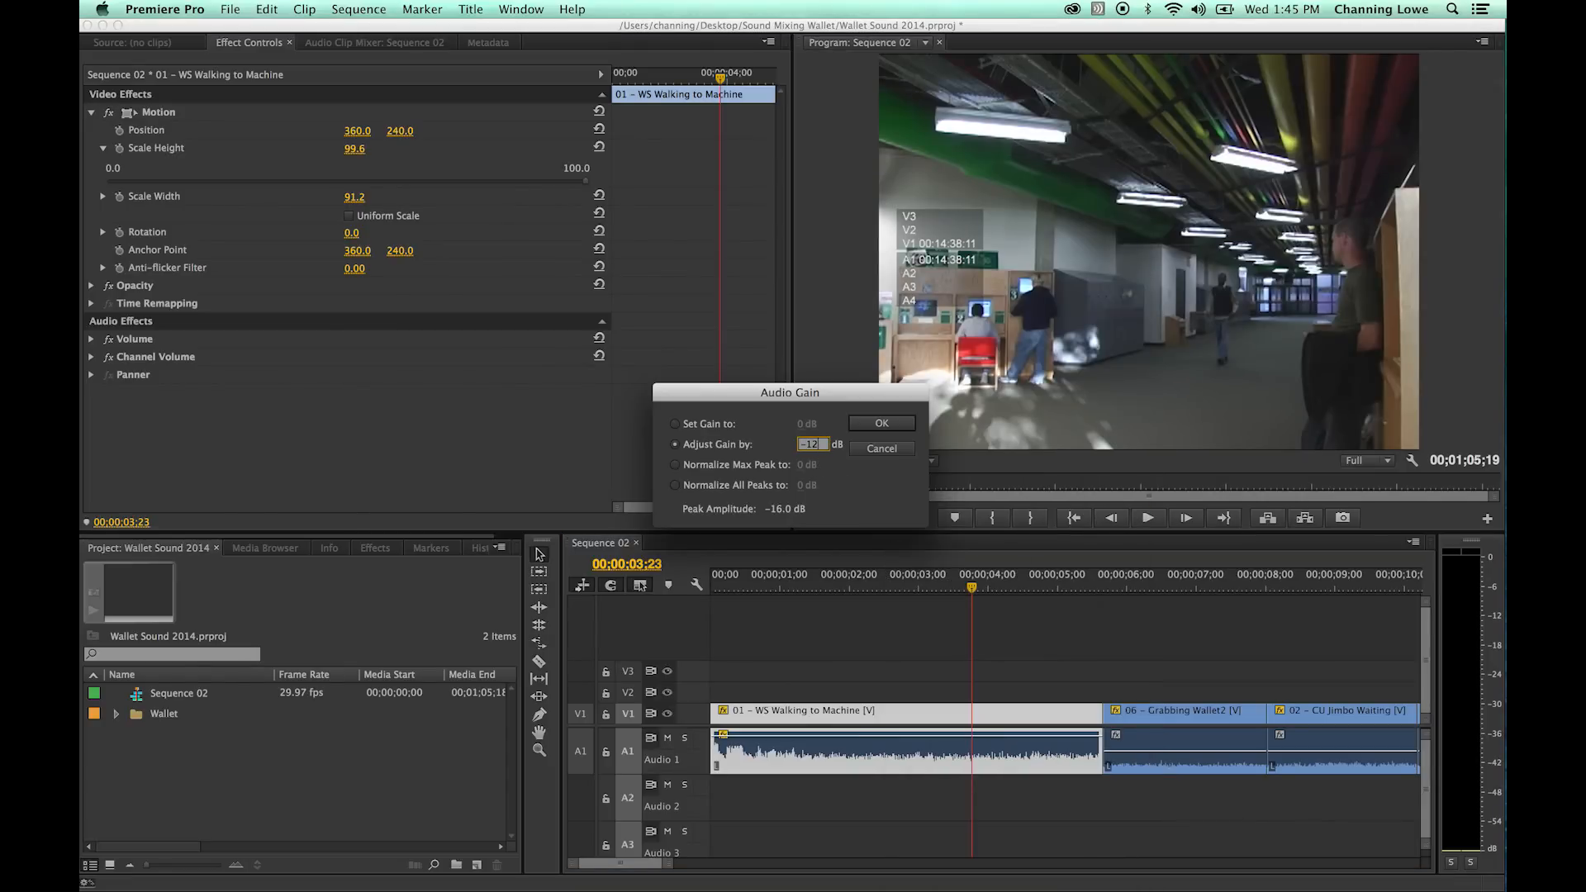
pyautogui.click(882, 423)
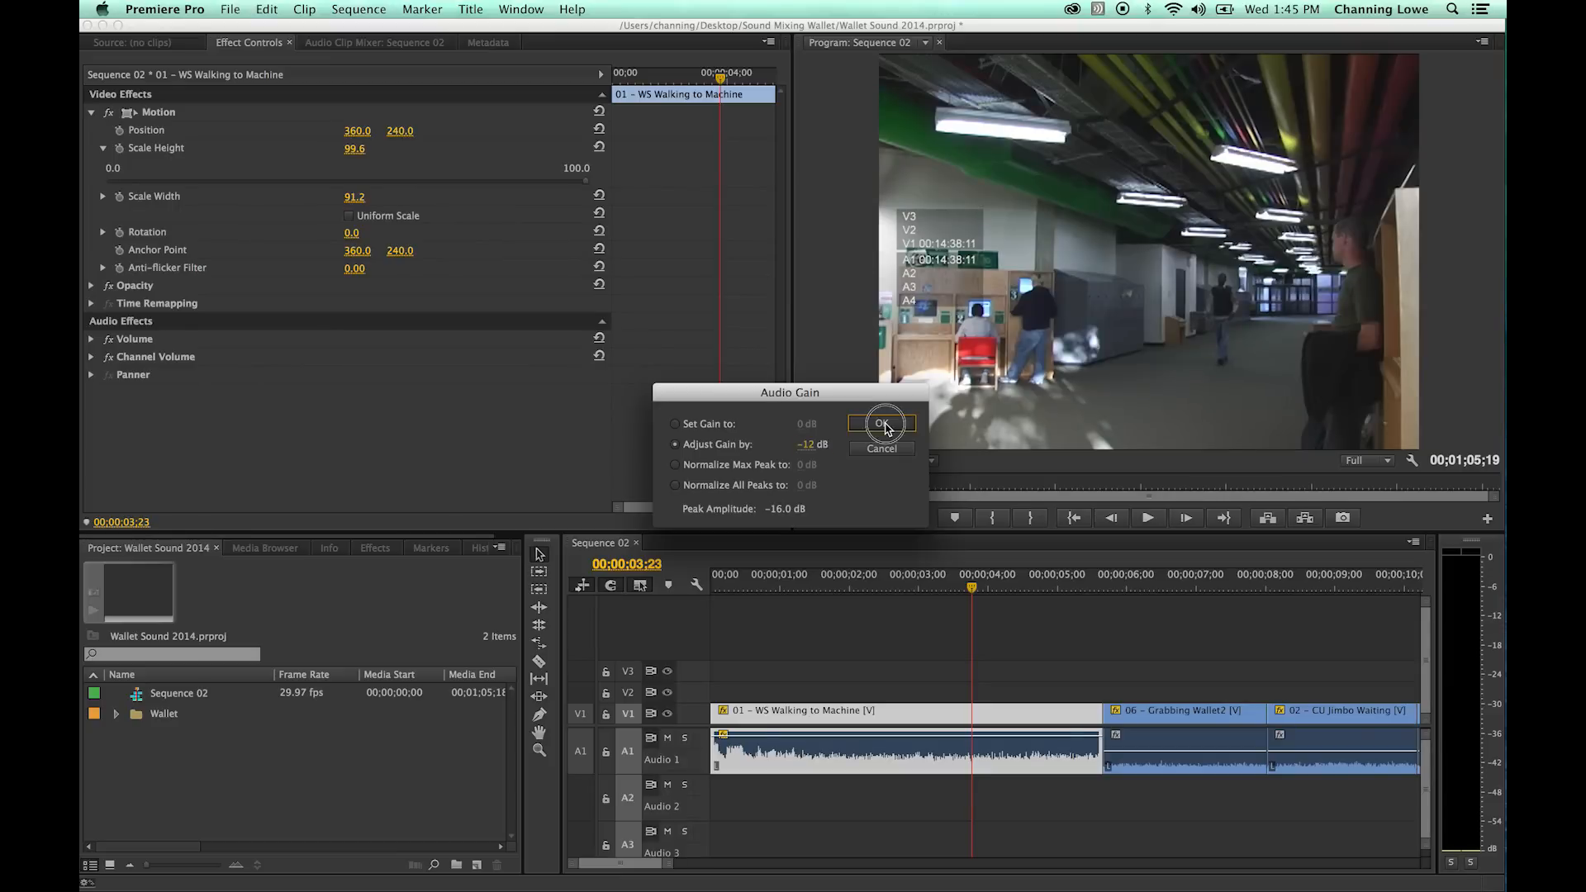
pyautogui.moveTo(968, 587); pyautogui.dragTo(679, 623)
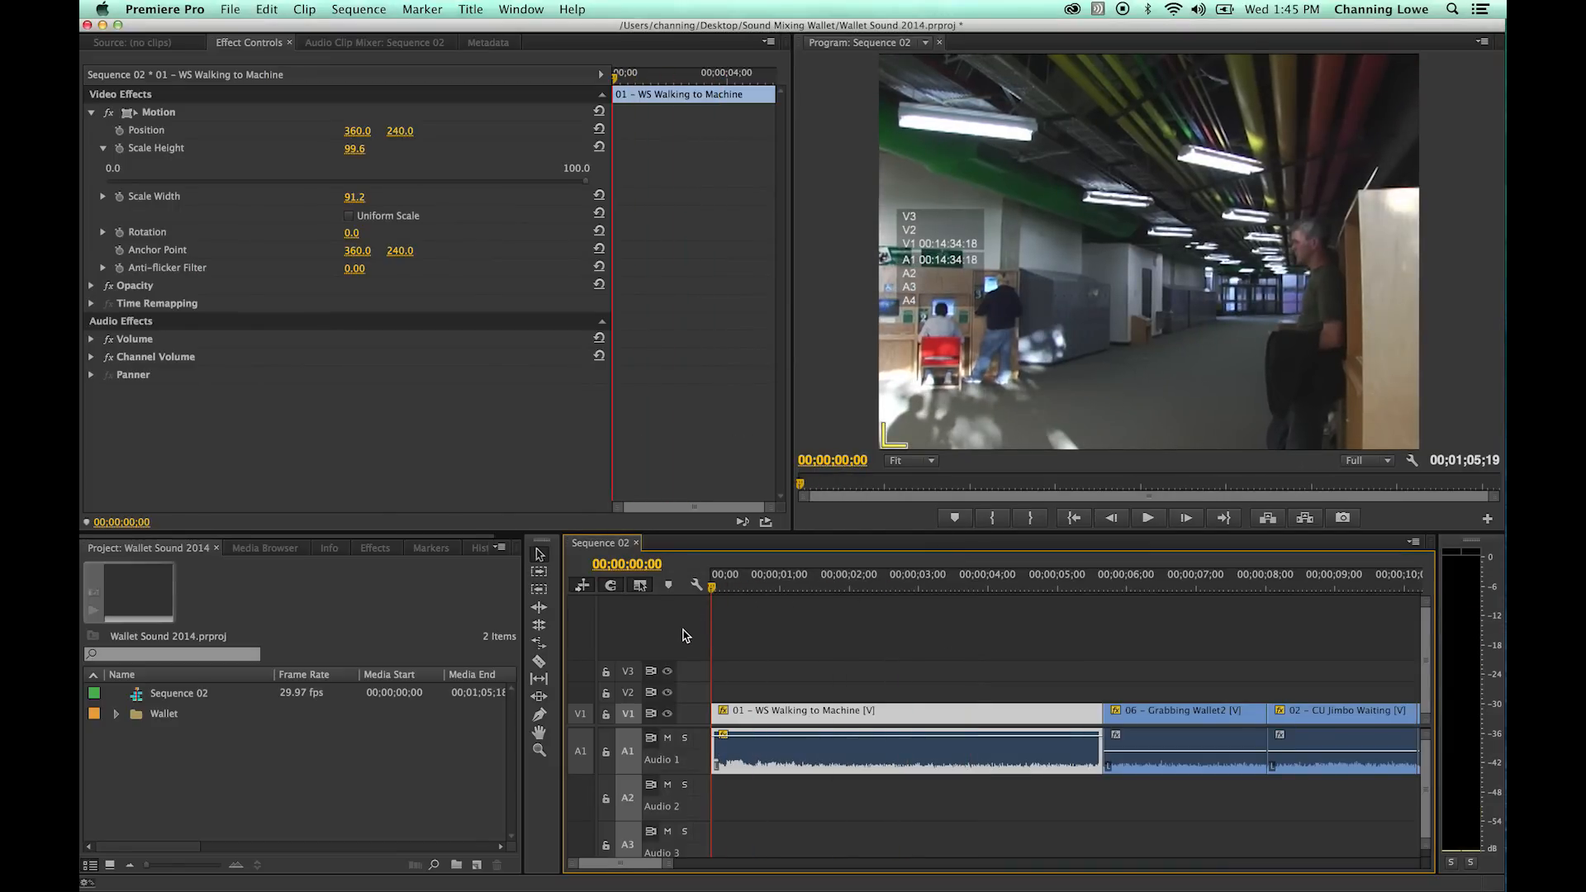
# - Remove the Motion, Opacity and Volume effects from 01 - WS Walking to Machine
pyautogui.moveTo(851, 737); pyautogui.dragTo(842, 753)
pyautogui.rightClick(842, 753)
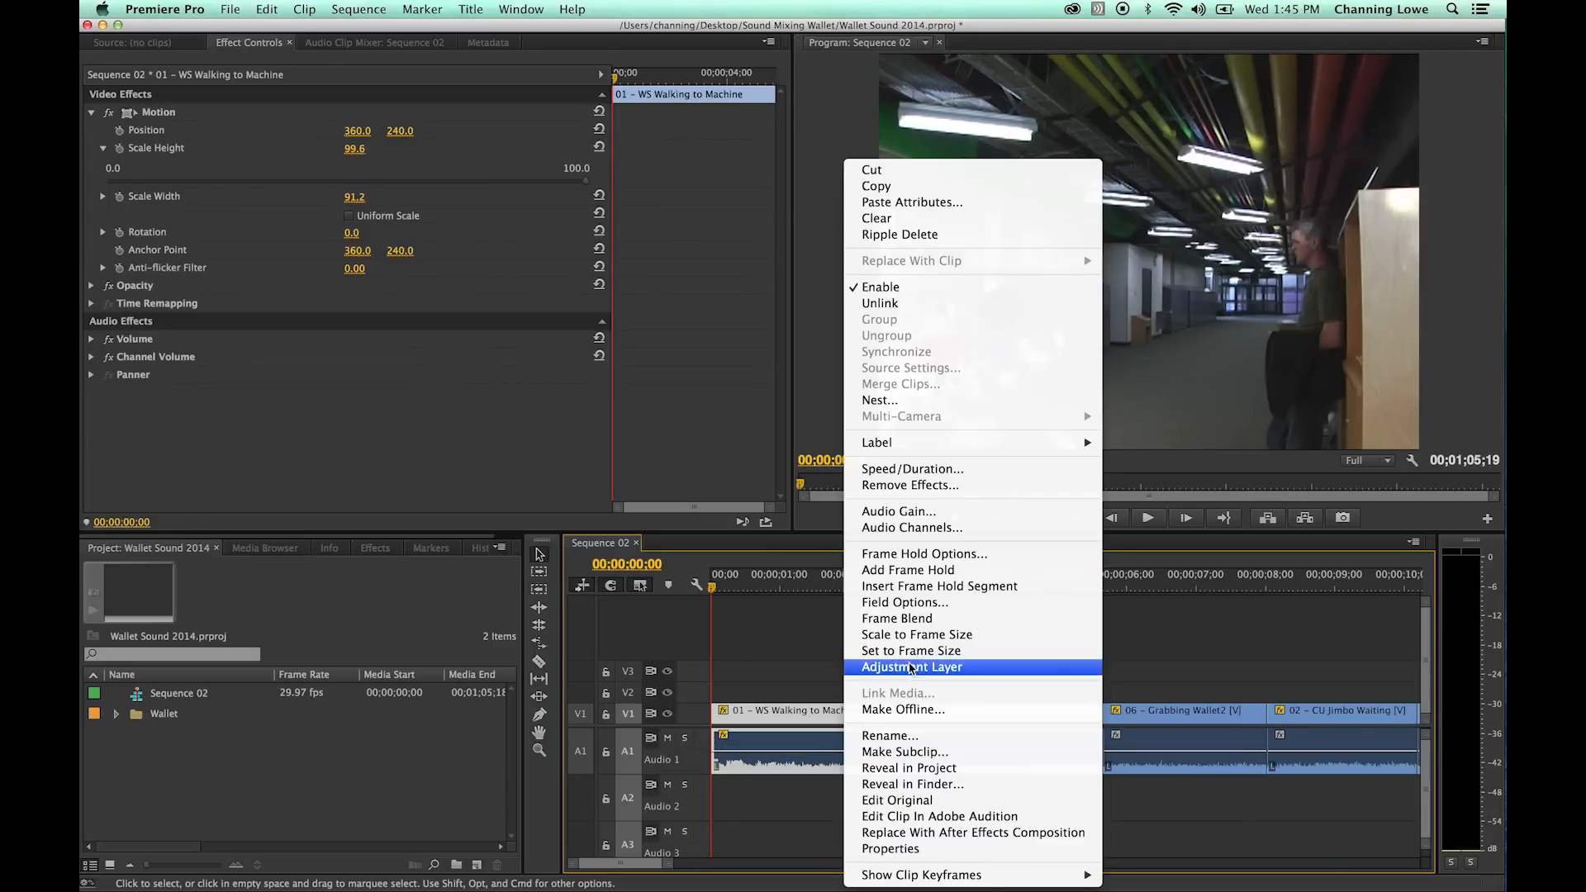
pyautogui.click(947, 485)
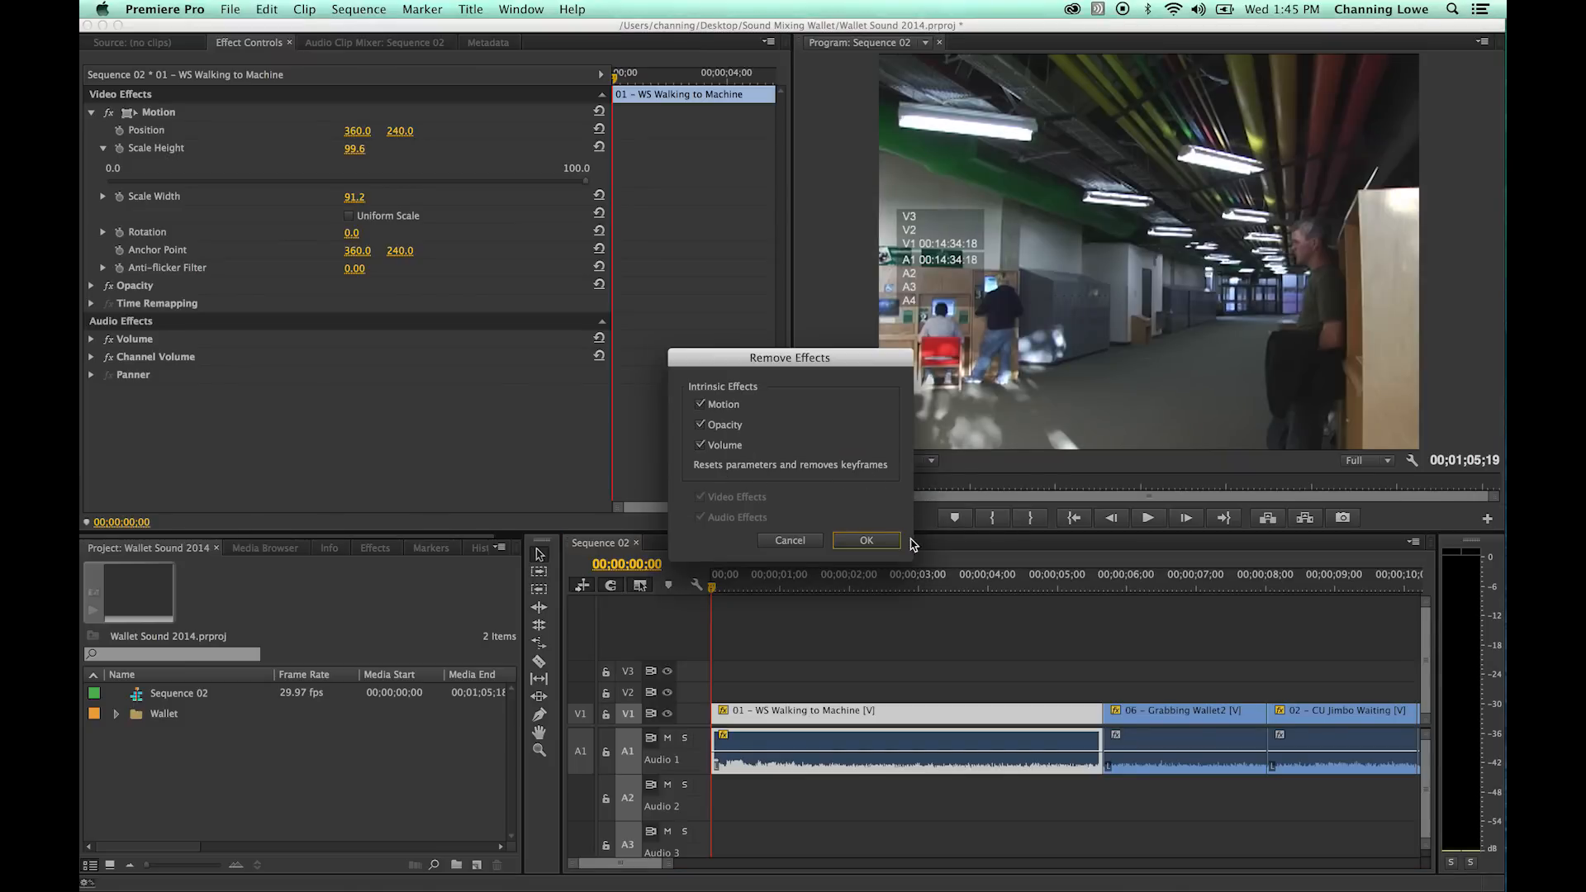
pyautogui.click(867, 540)
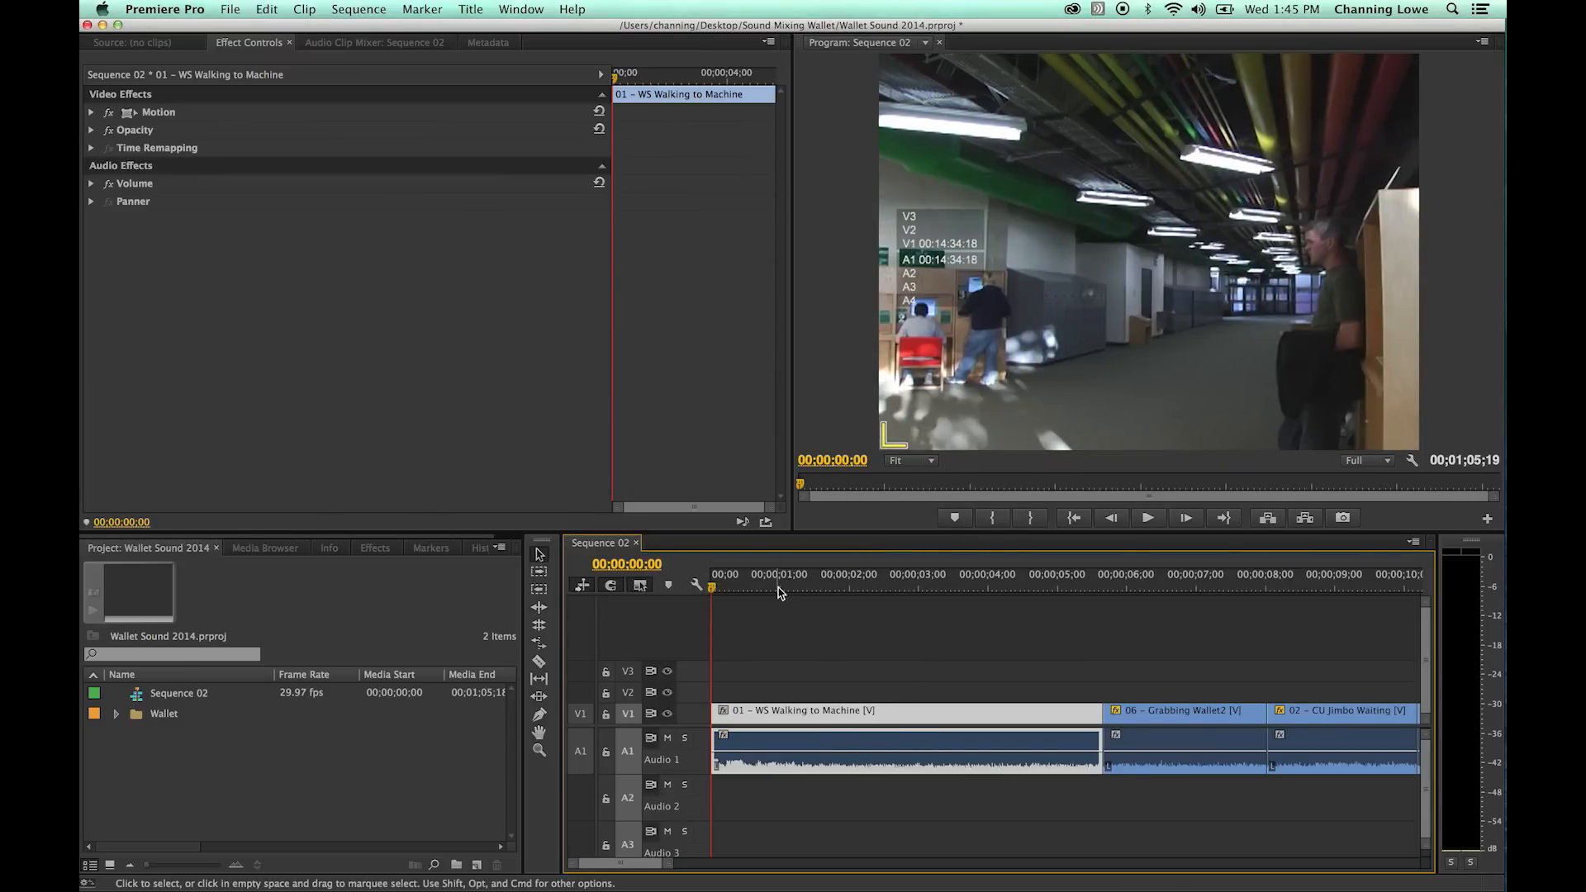
# - Fit the whole sequence in the timeline and play its opening to listen to the background sound
pyautogui.moveTo(773, 587); pyautogui.dragTo(819, 601)
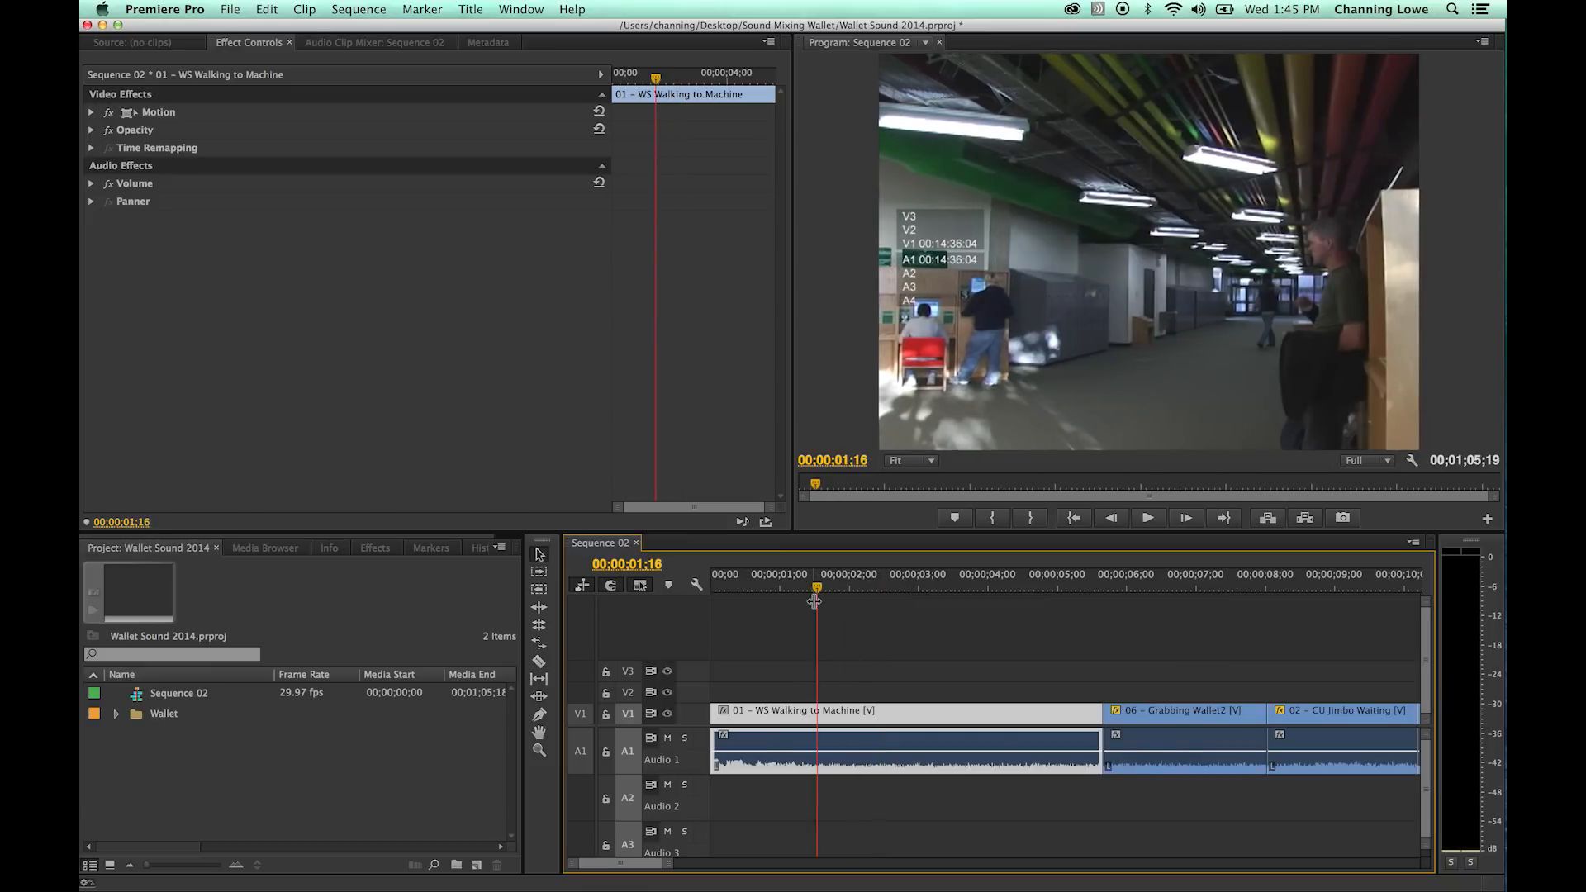
pyautogui.press('\\')
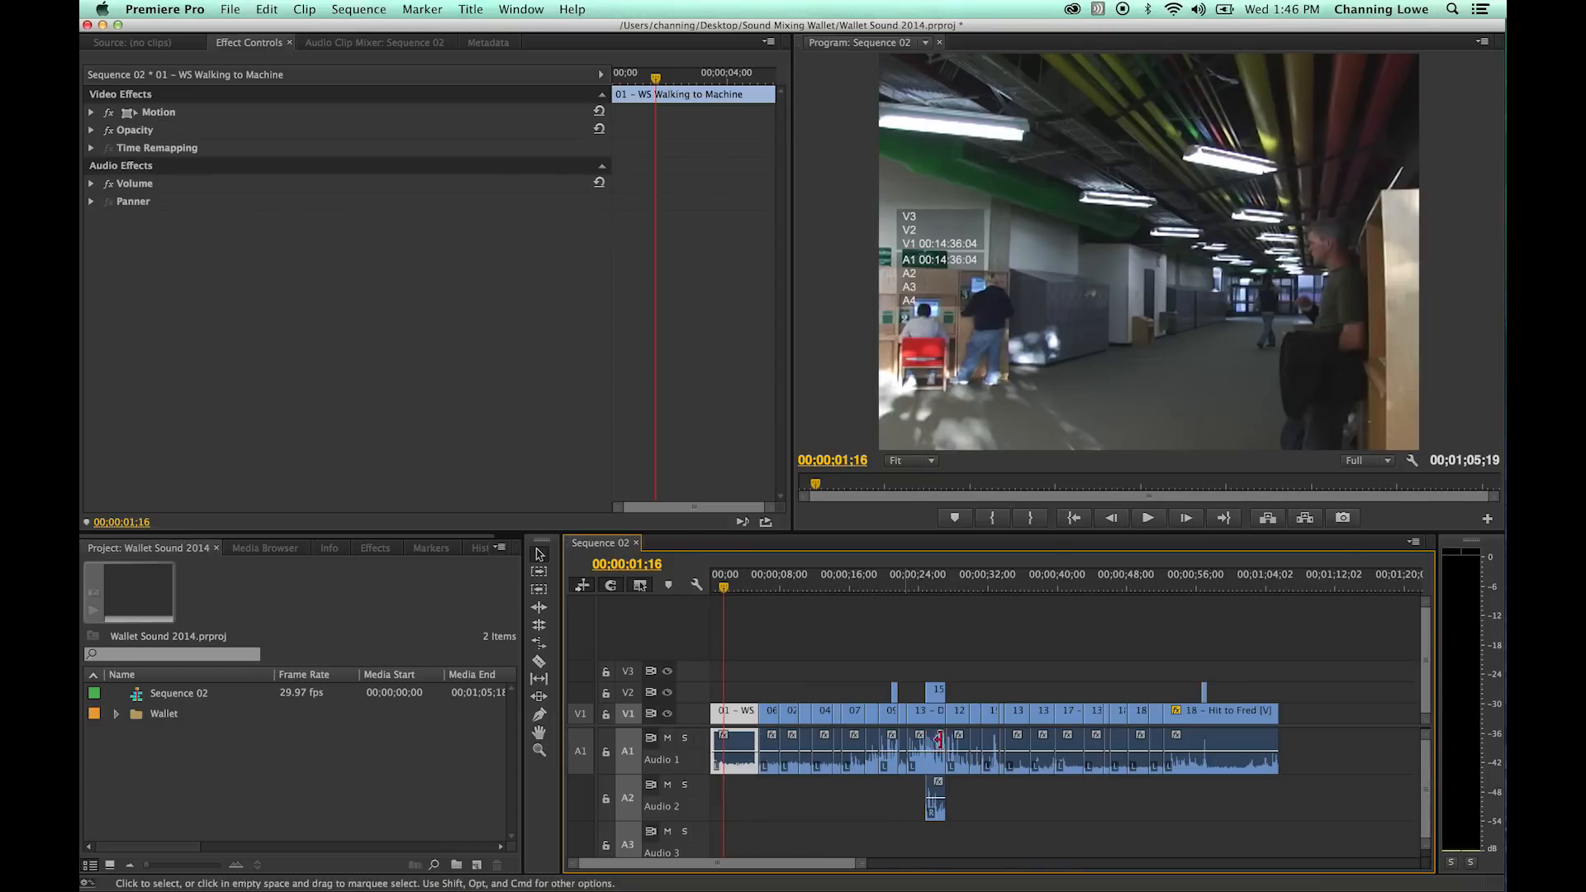
pyautogui.click(712, 585)
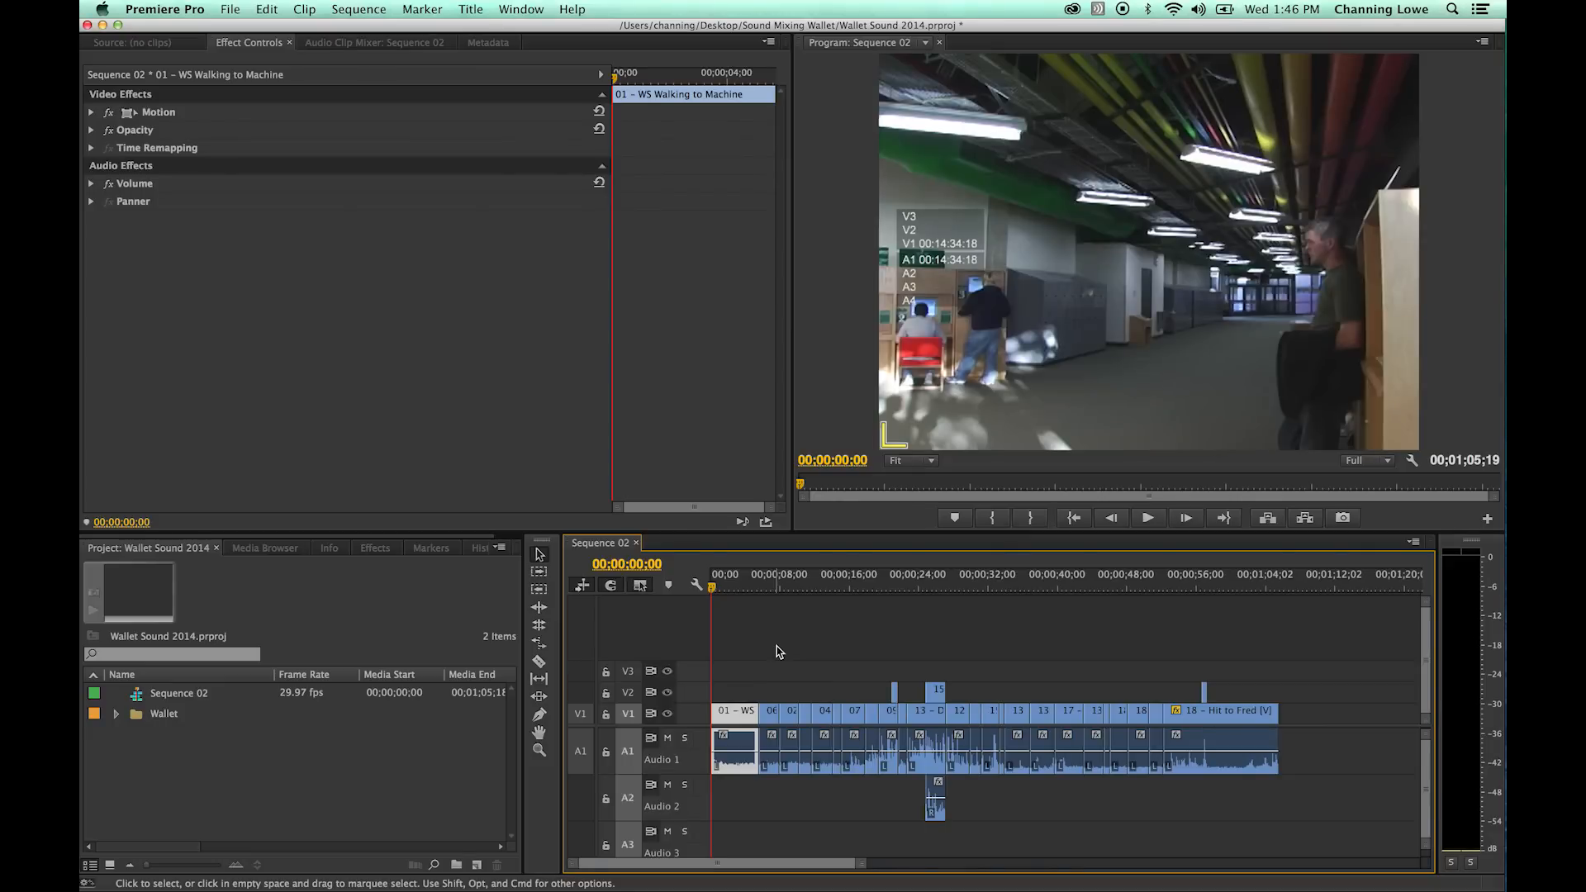
pyautogui.press('space')
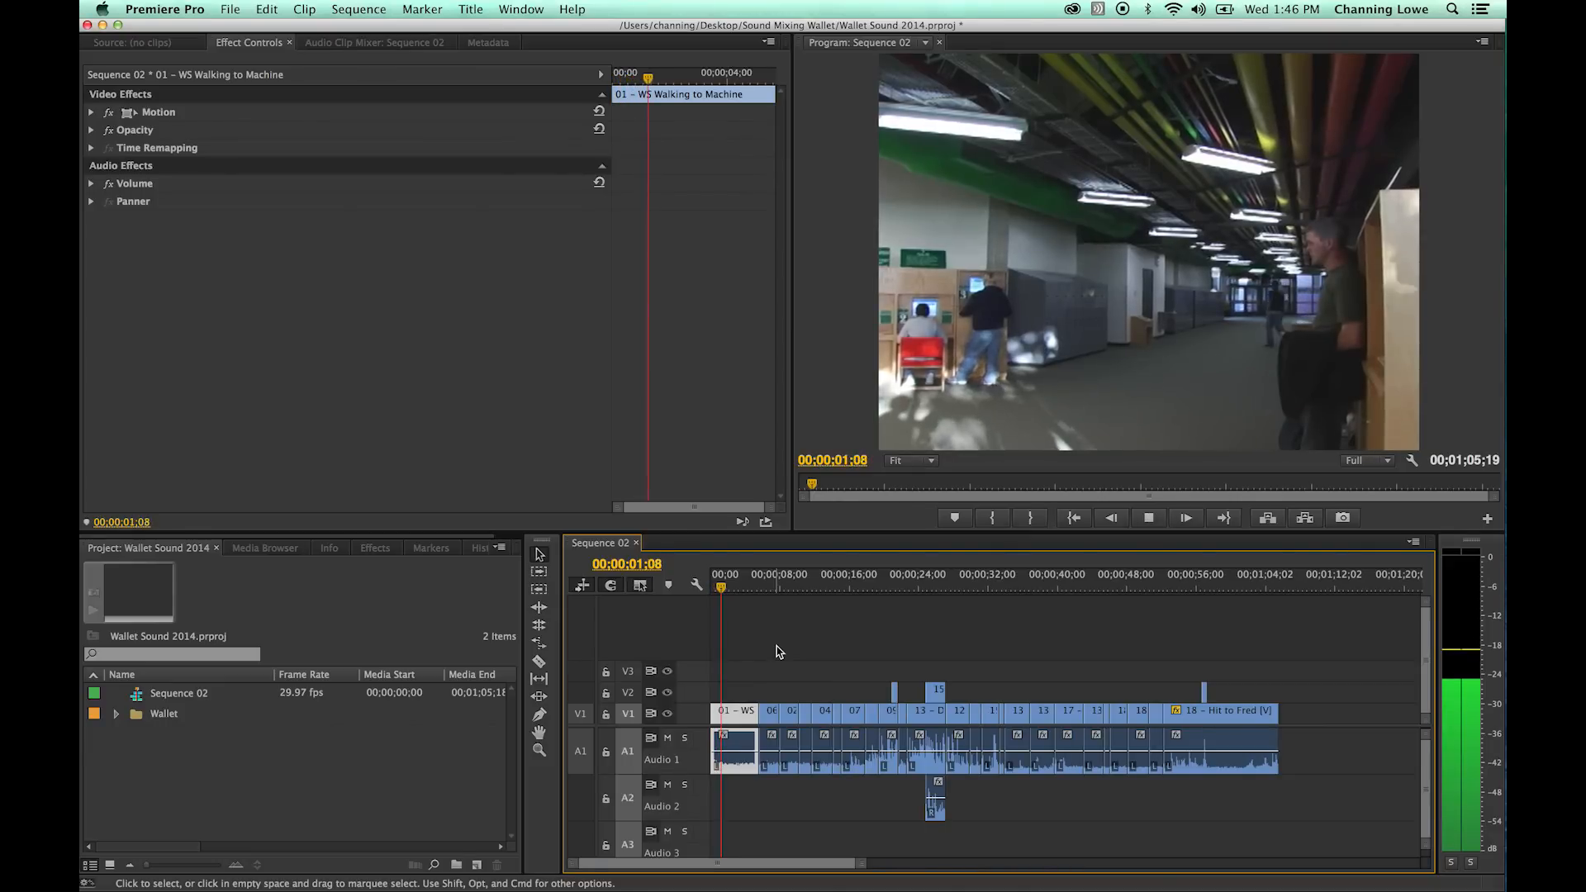
pyautogui.press('space')
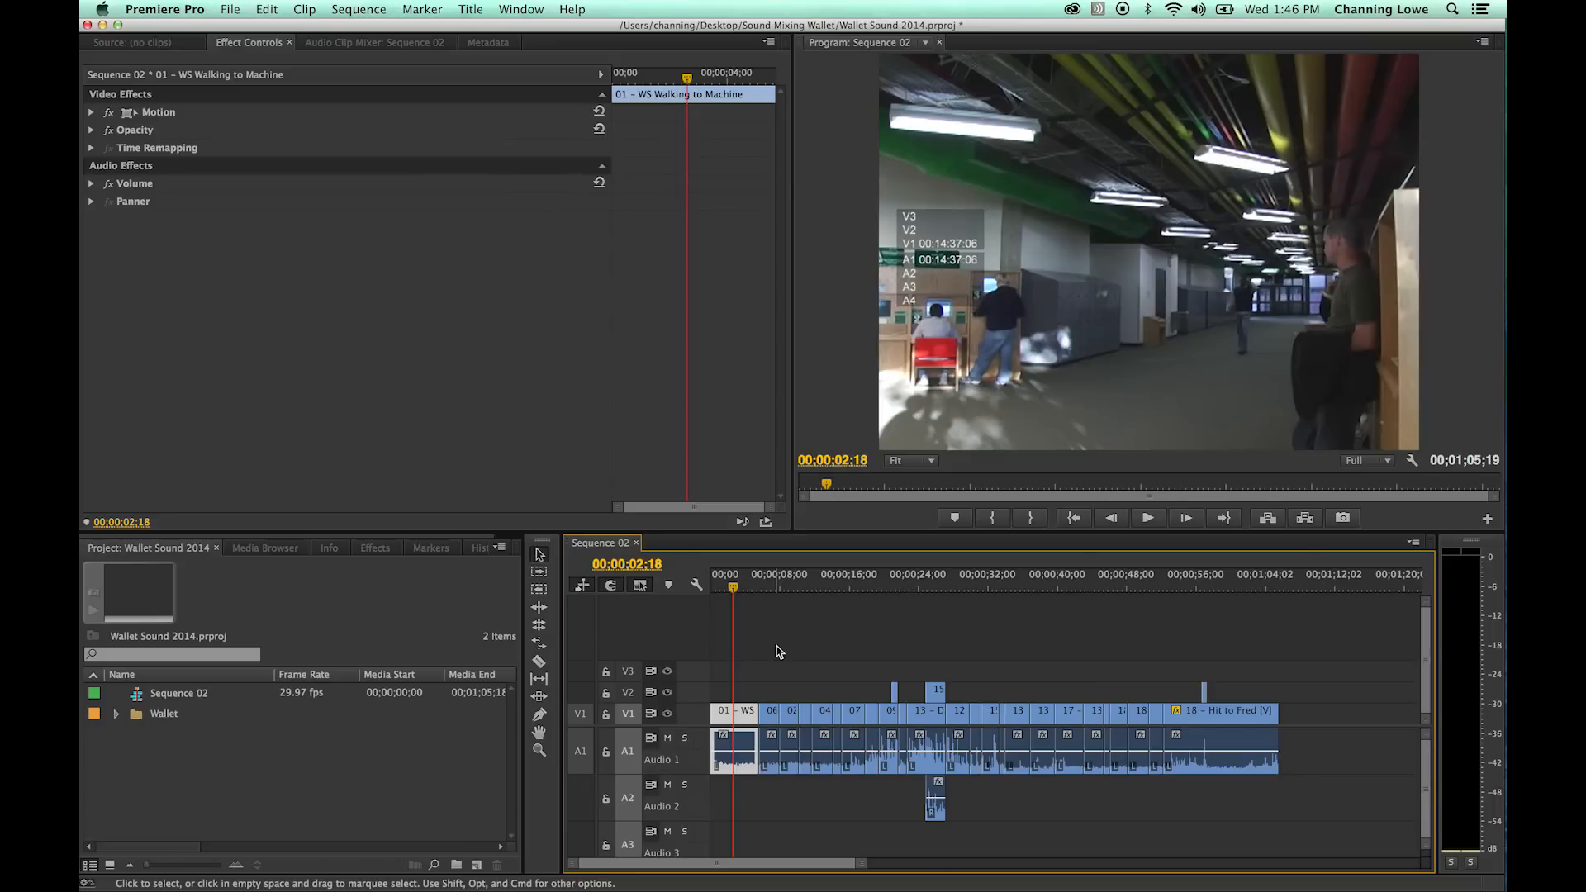
pyautogui.press('Home')
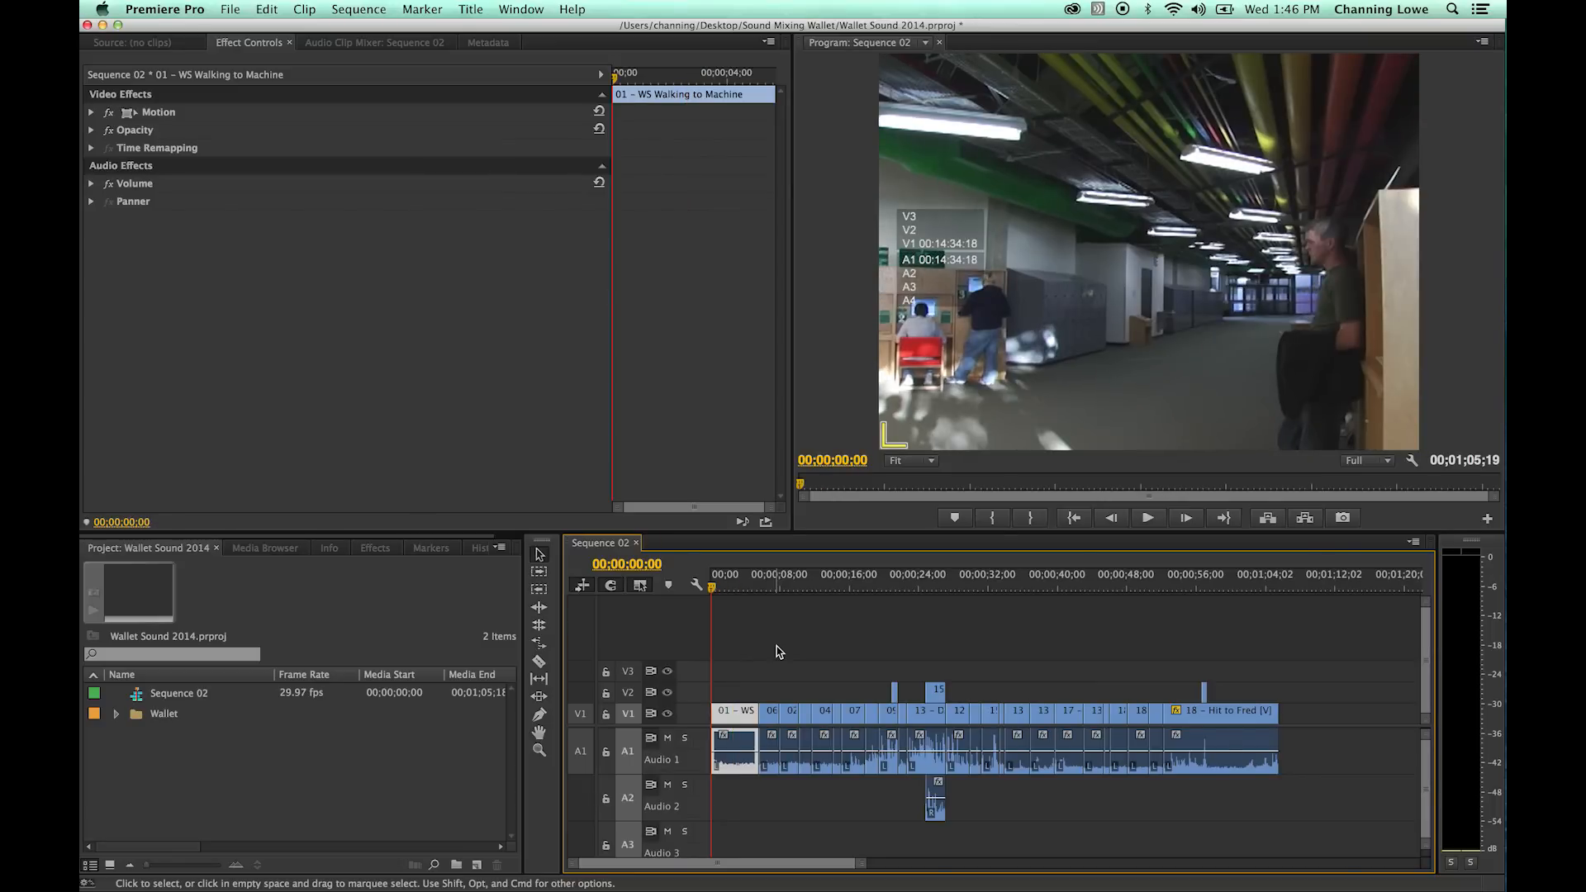
# - Split only the audio of 01 - WS Walking to Machine at 00;00;02;17
pyautogui.press('=')
pyautogui.press('=')
pyautogui.press('=')
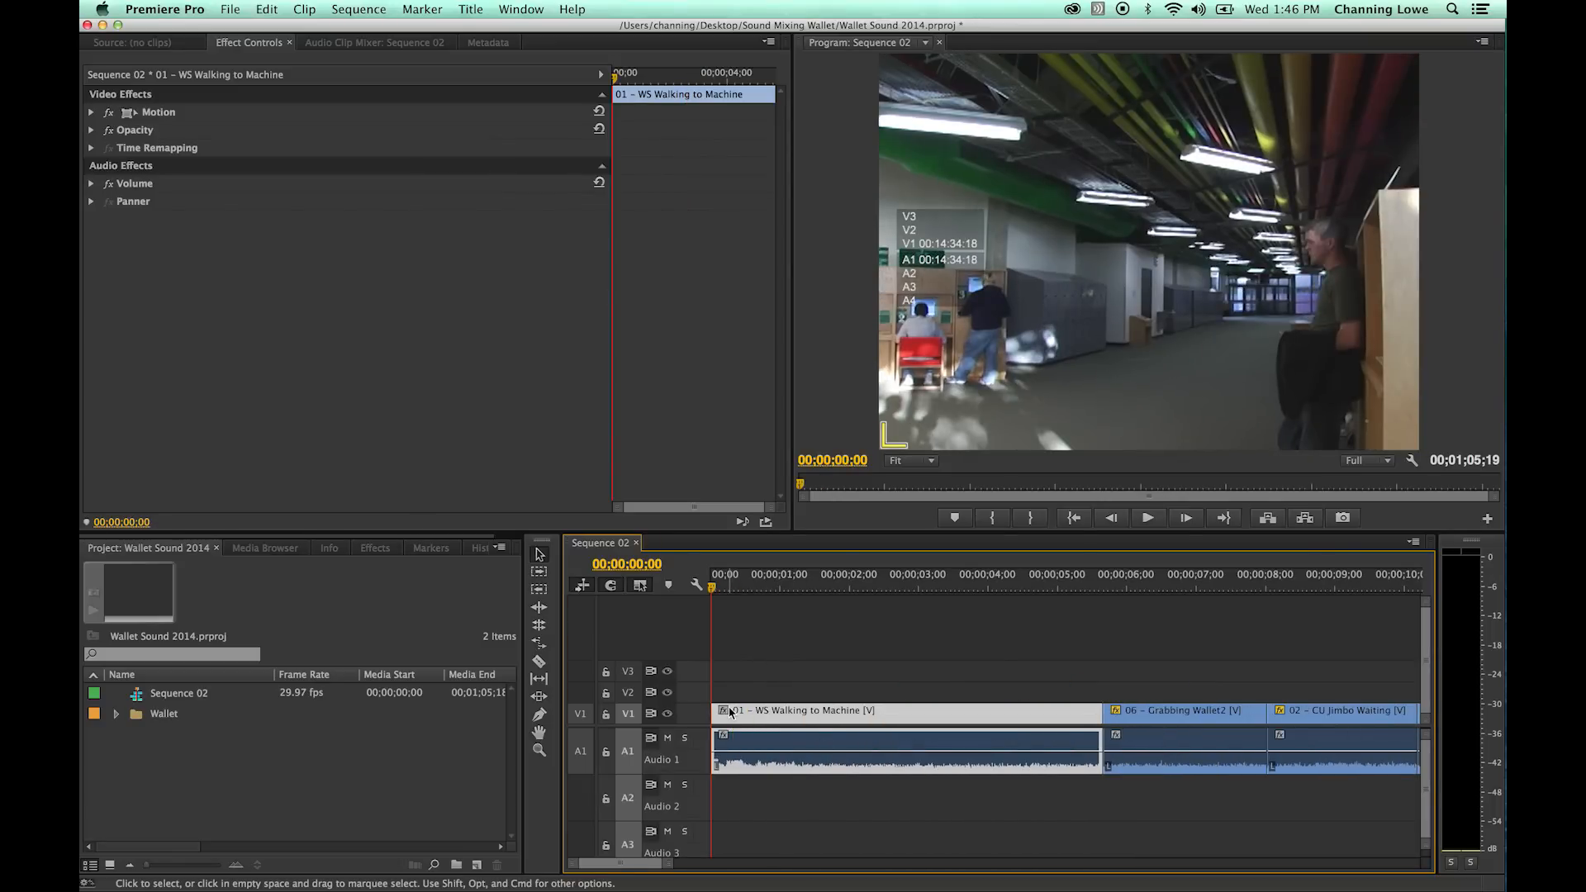
pyautogui.click(746, 588)
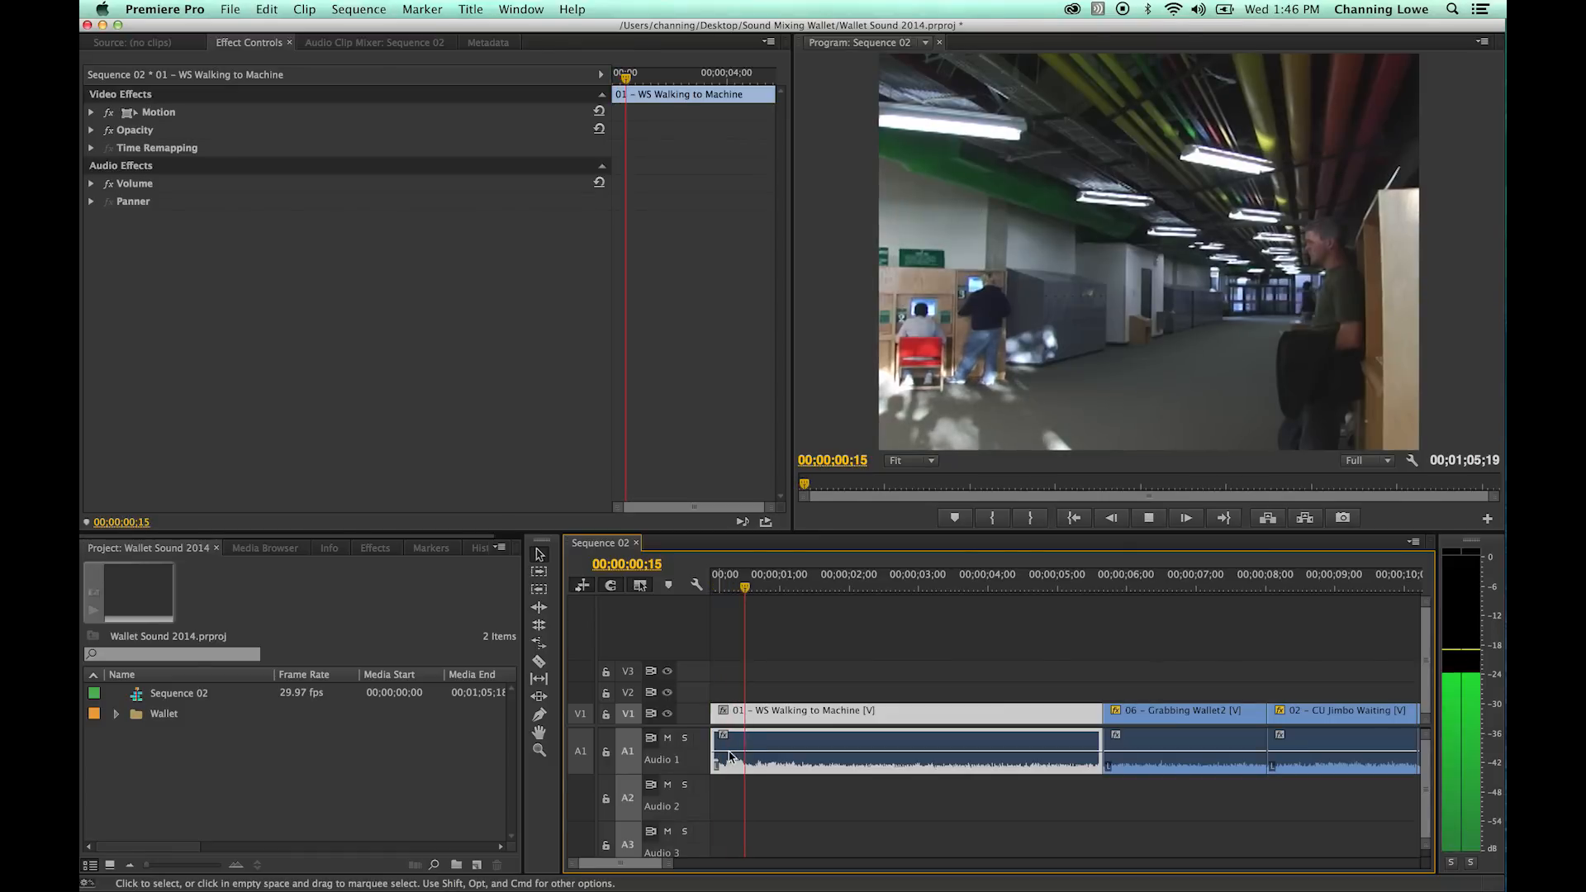
pyautogui.moveTo(751, 595); pyautogui.dragTo(887, 588)
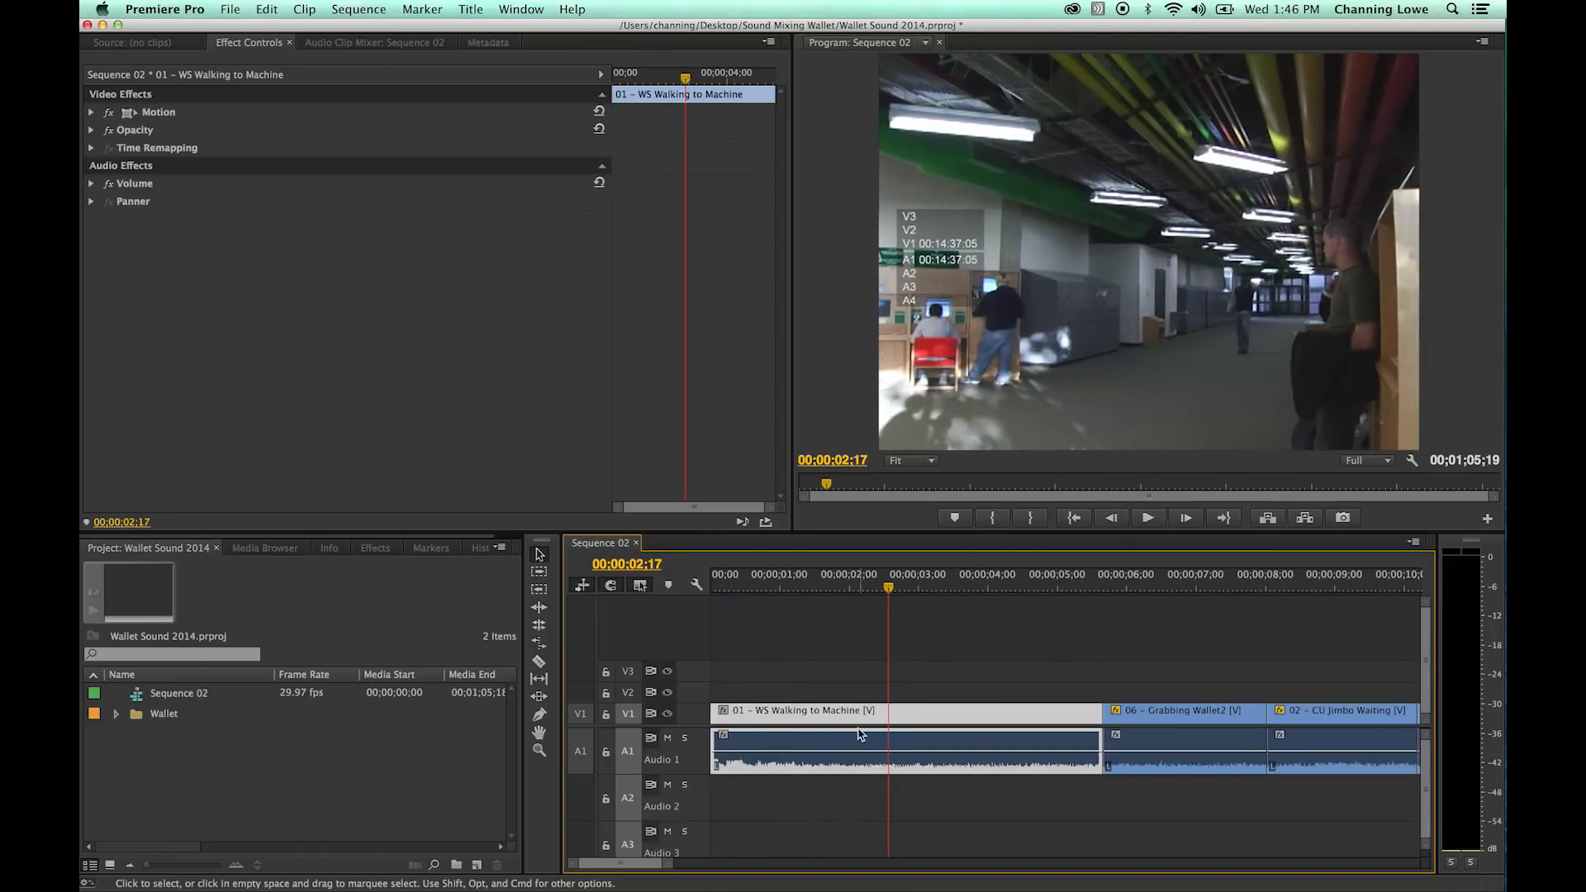
pyautogui.press('c')
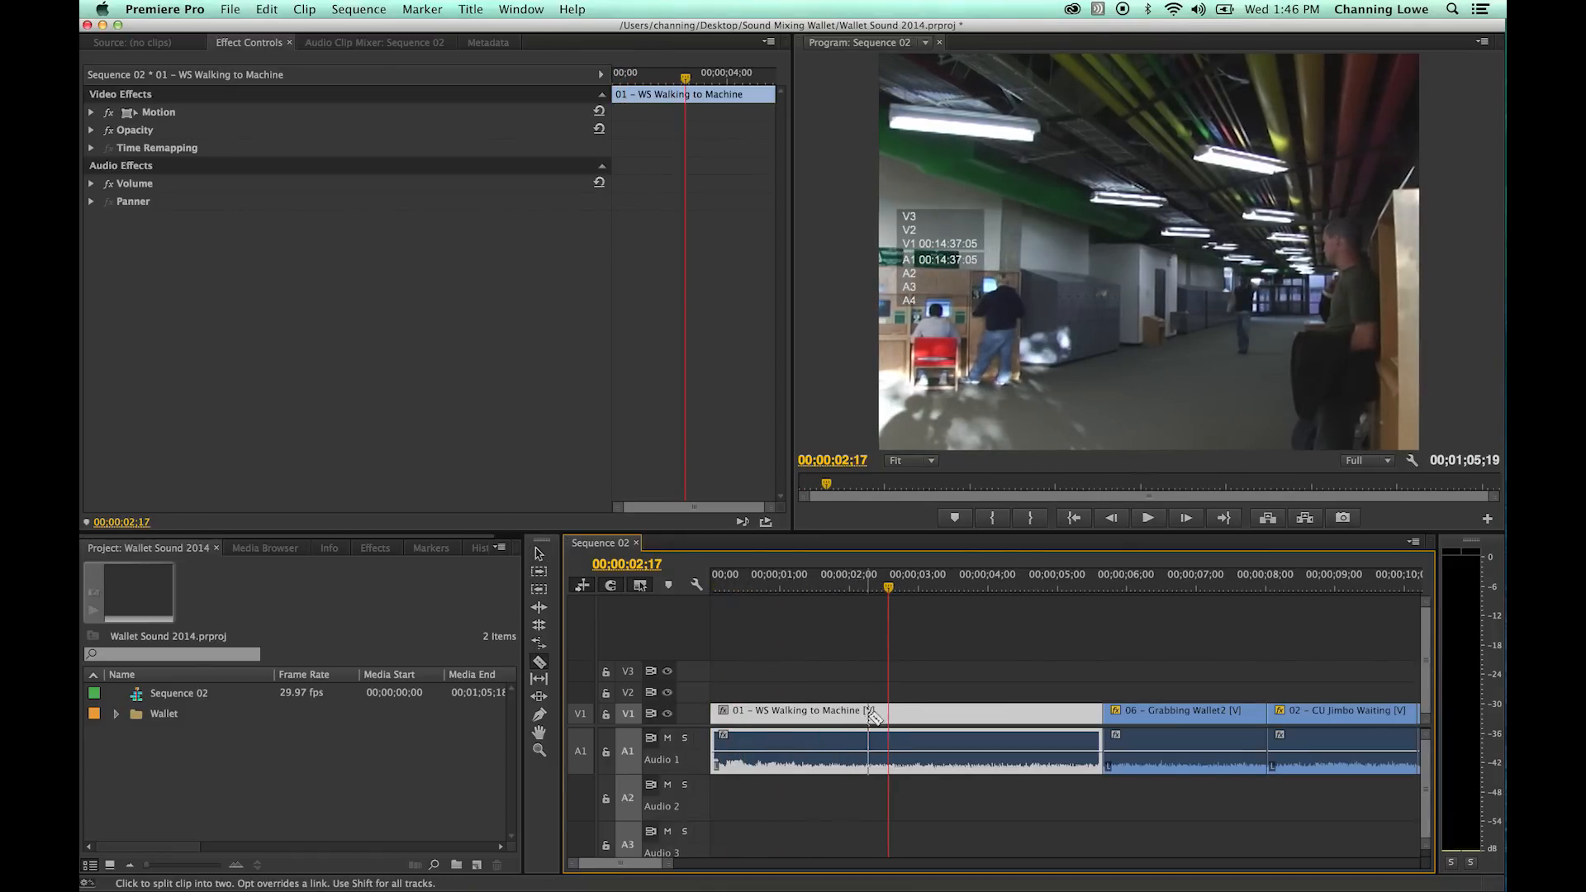
pyautogui.keyDown('alt'); pyautogui.click(892, 756); pyautogui.keyUp('alt')
pyautogui.press('v')
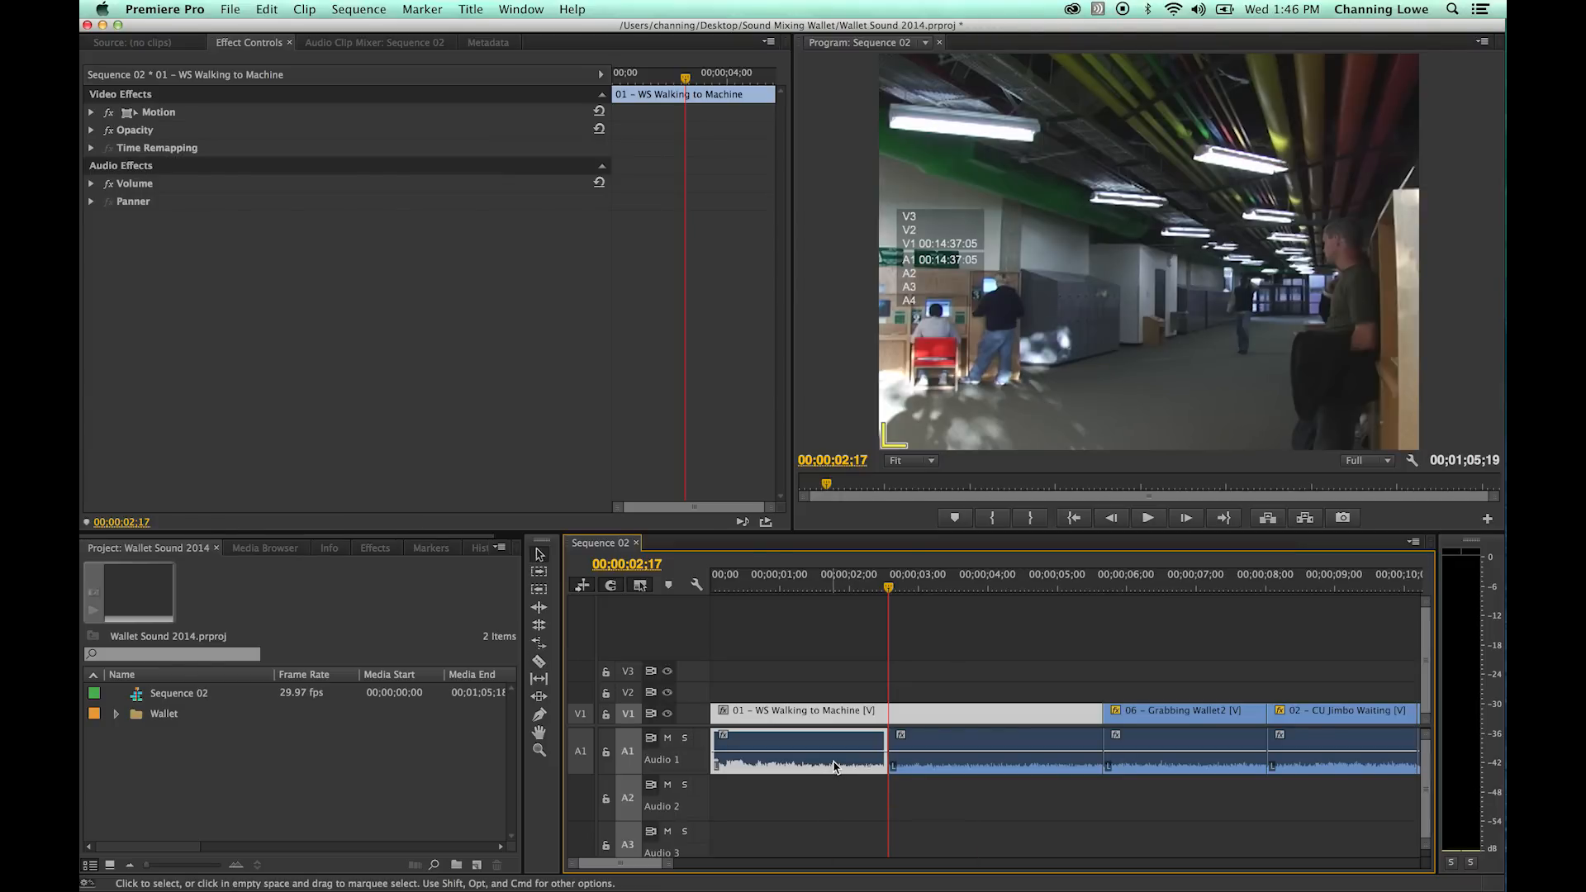
# - Delete the audio before the 00;00;02;17 cut and play the remaining audio of the first clip
pyautogui.click(851, 768)
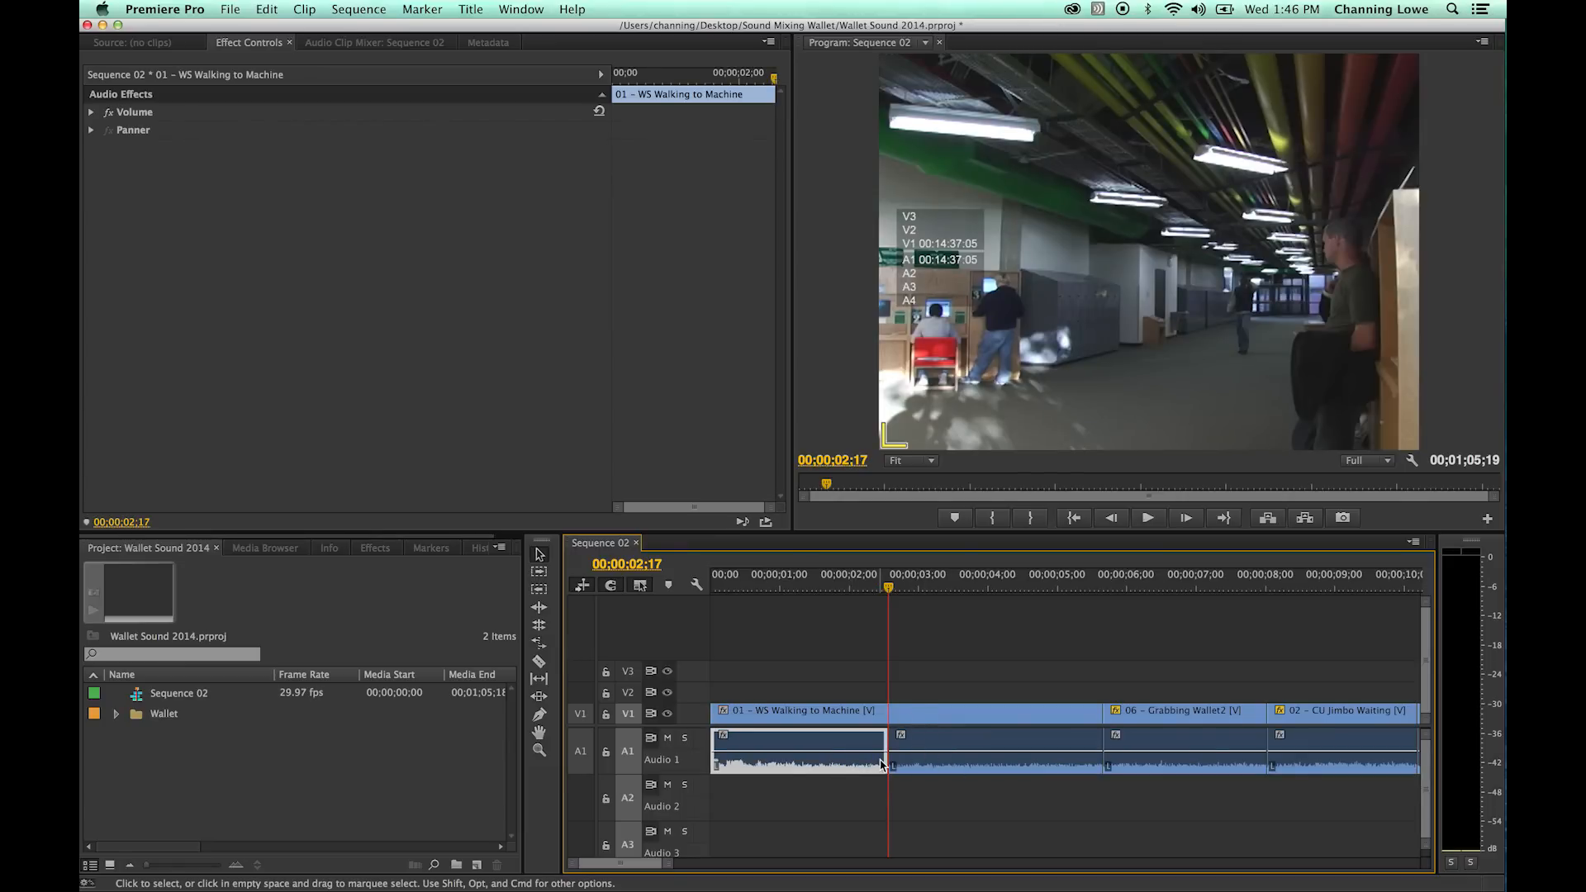
pyautogui.press('Delete')
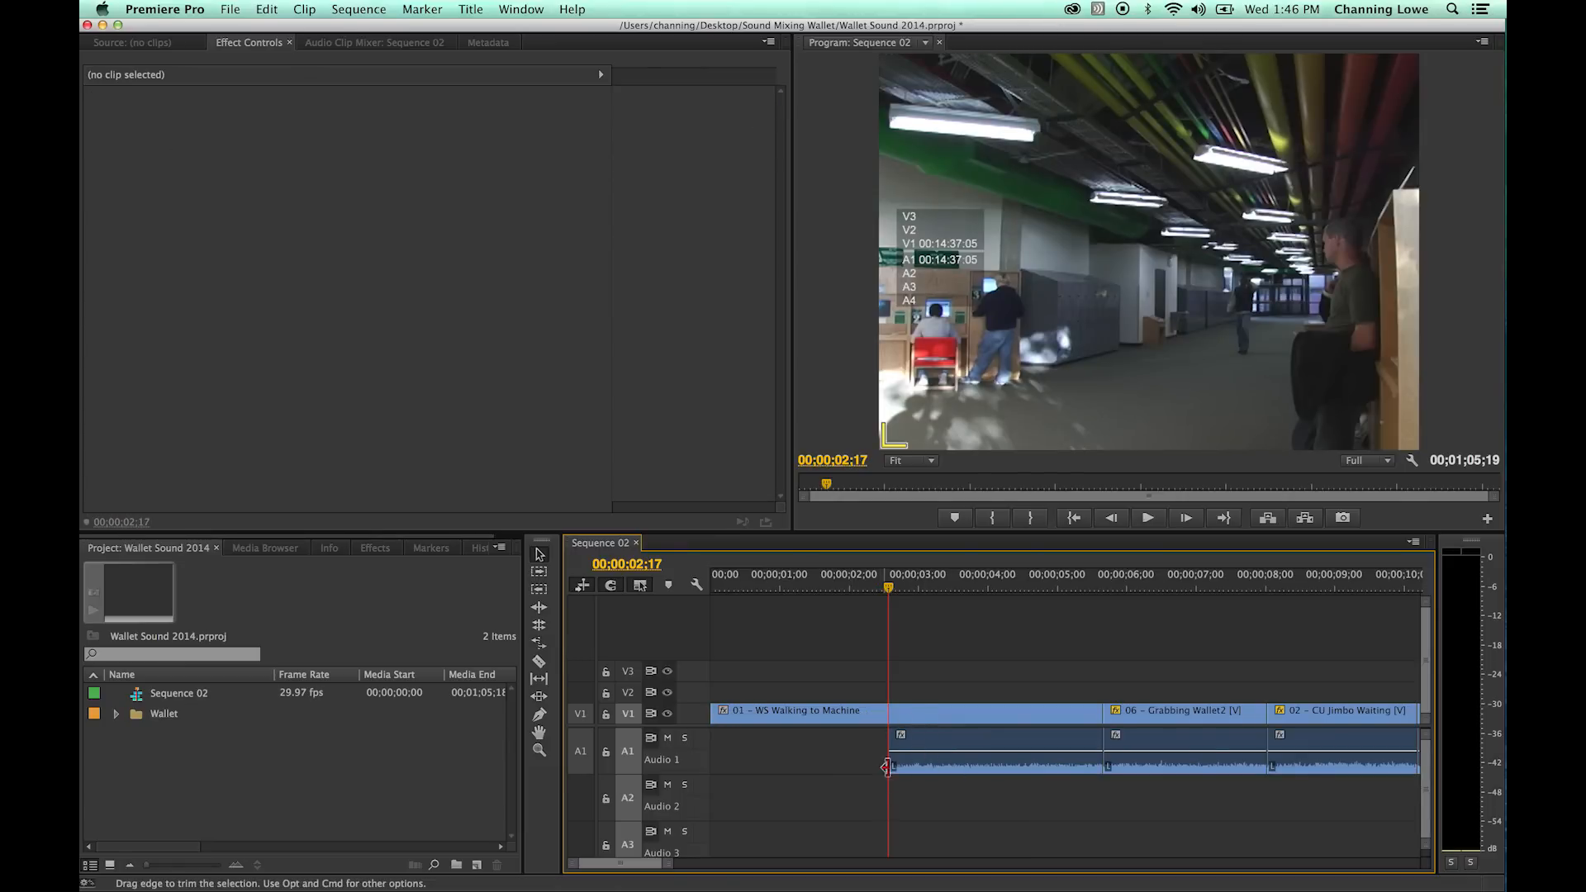
pyautogui.click(946, 766)
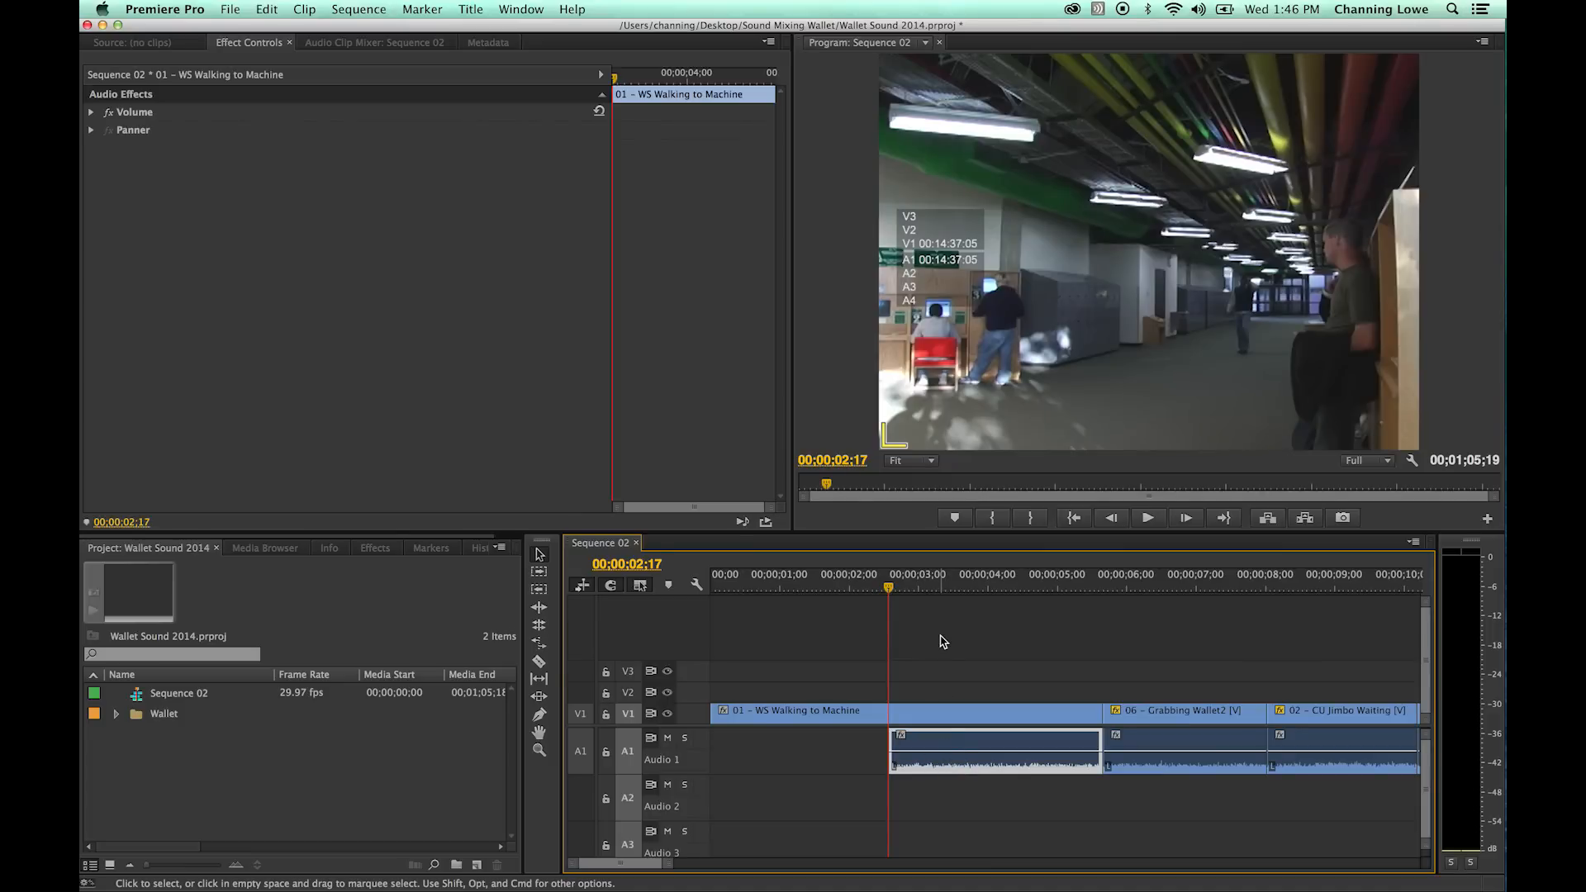
pyautogui.press('space')
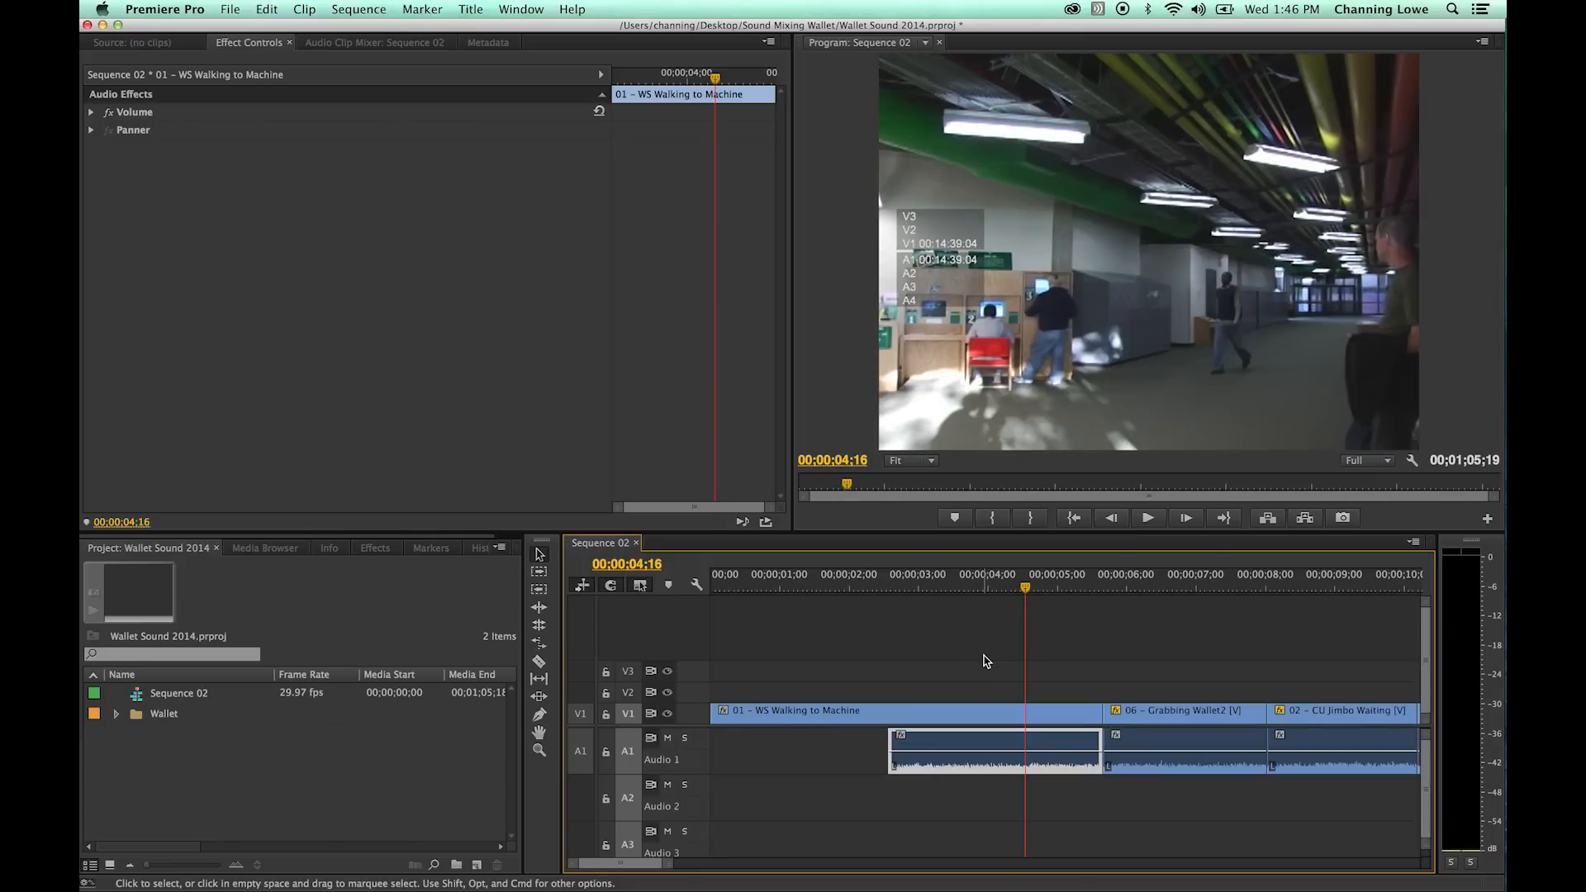
# - Paste a copy of the remaining audio at 00;00;00;00 on Audio 1 to fill the gap and play across the join
pyautogui.press('Home')
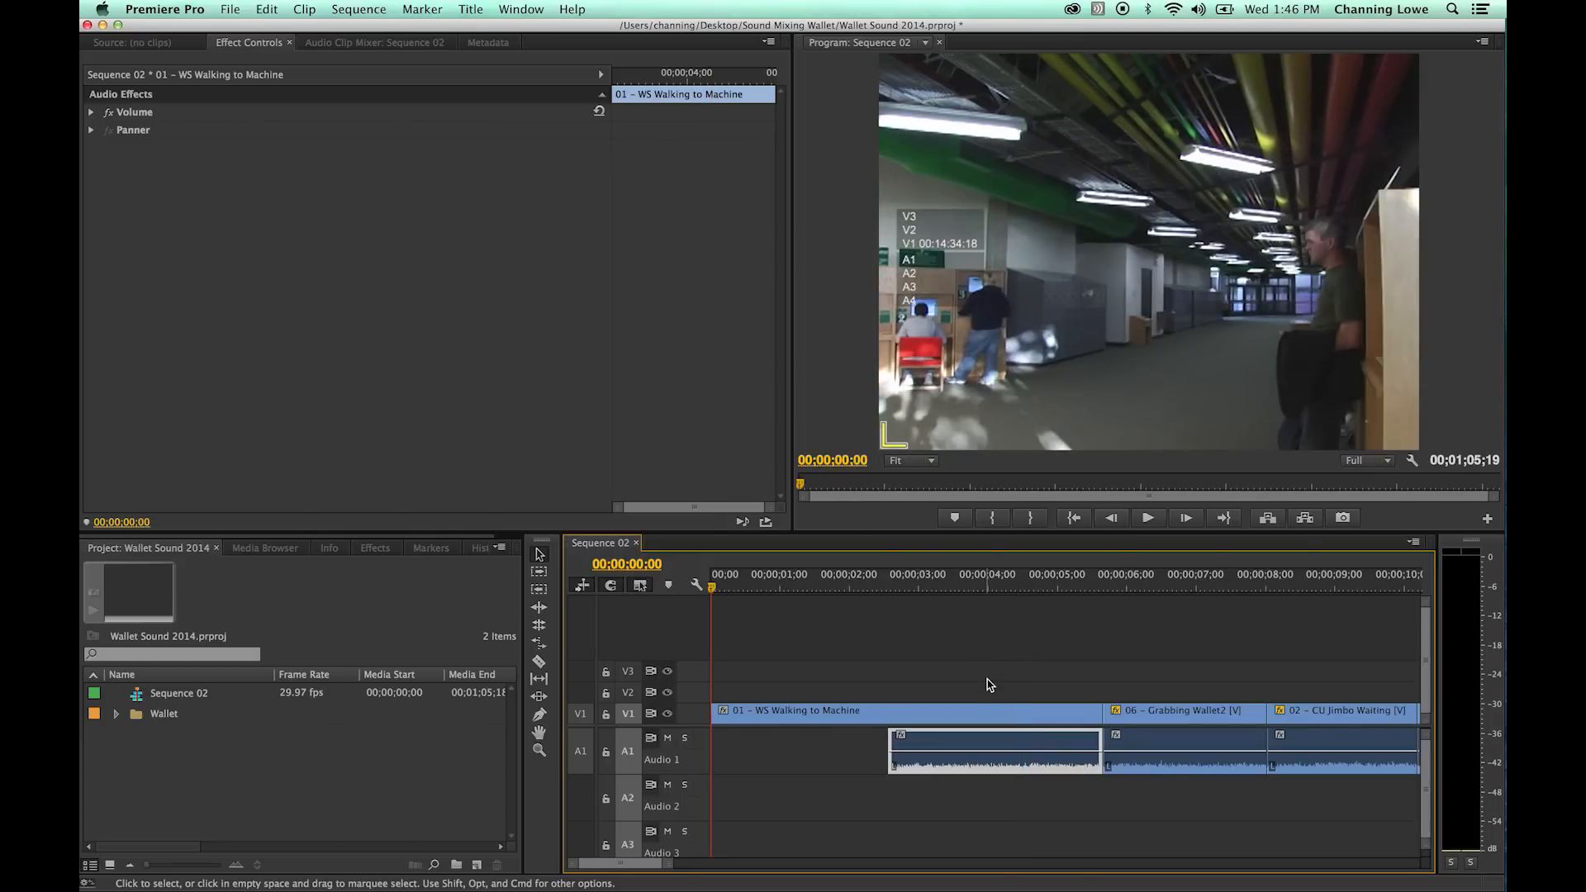
pyautogui.press('super+z')
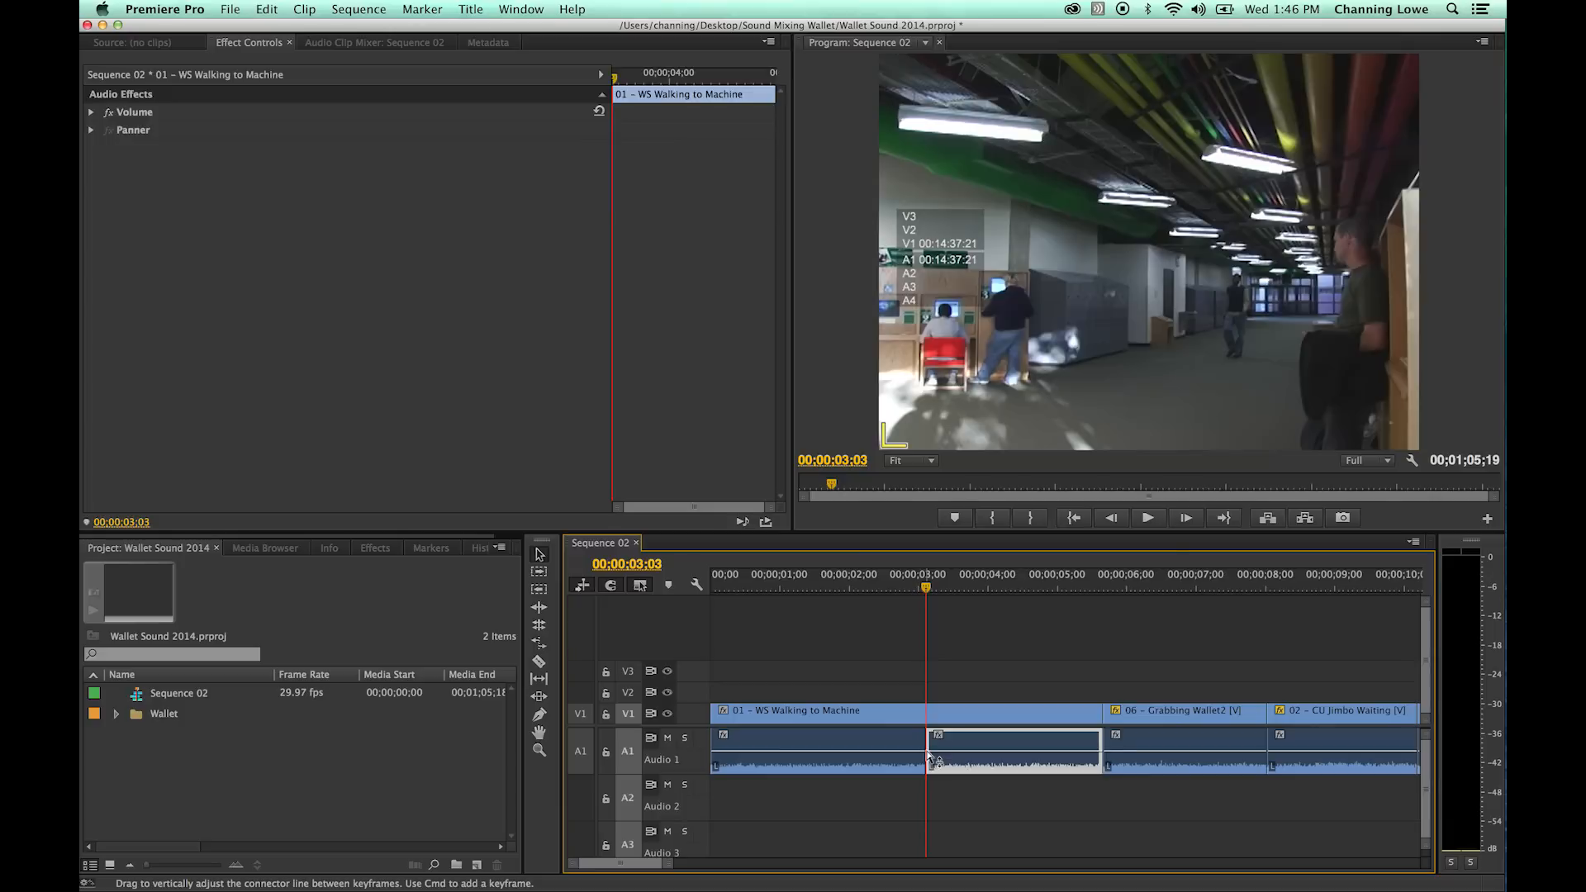
pyautogui.press('super+z')
pyautogui.press('Home')
pyautogui.press('space')
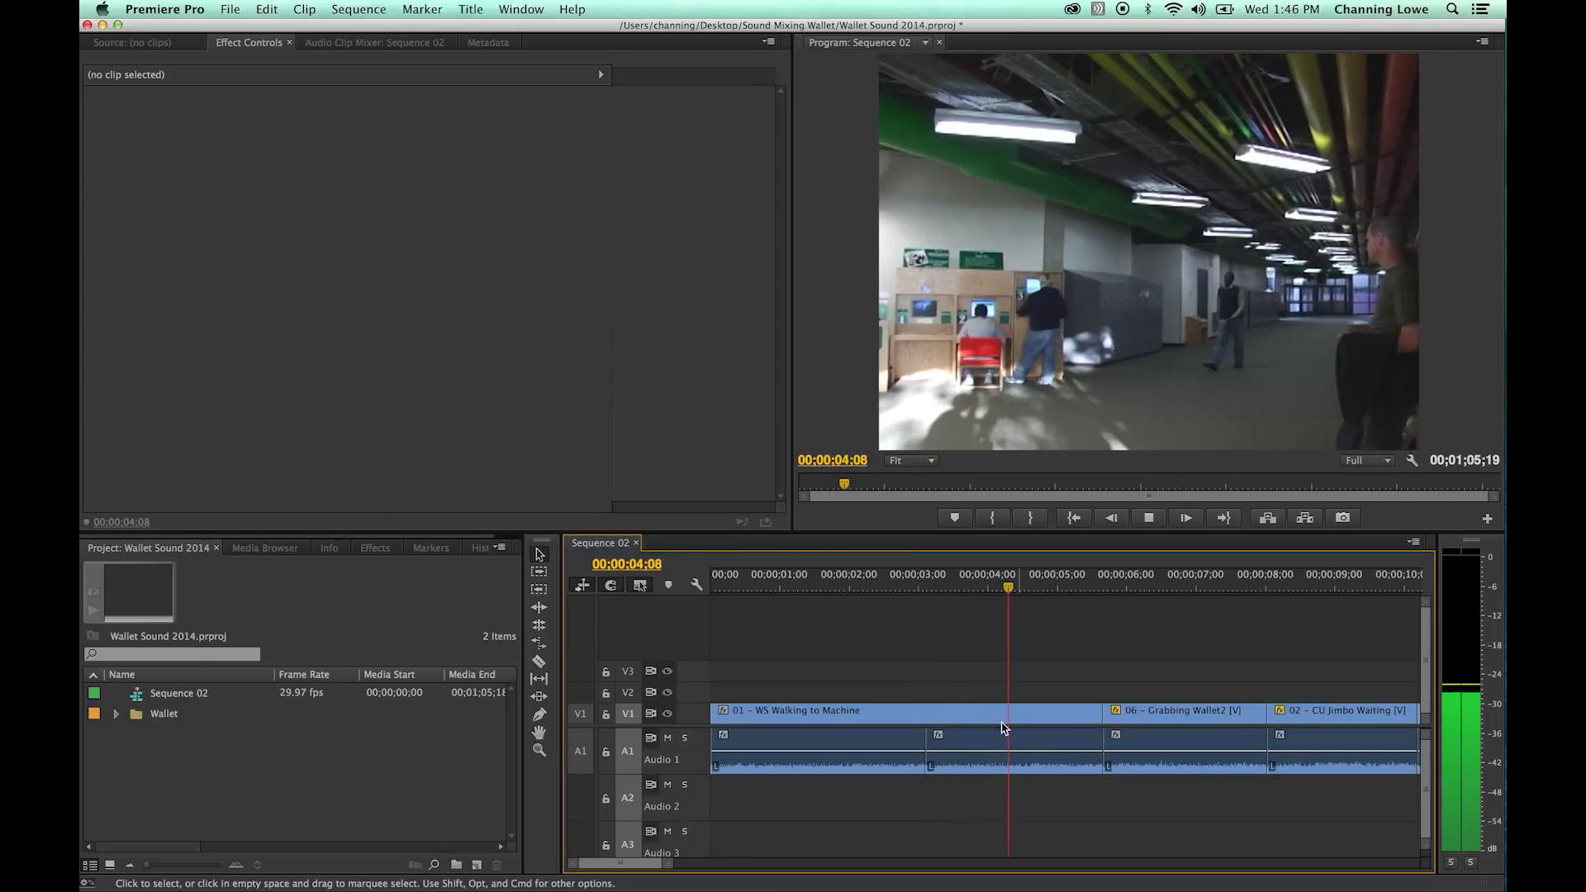
pyautogui.press('space')
# - Add a Constant Power transition at the Audio 1 cut at 00;00;03;03 and view its duration setting
pyautogui.click(968, 588)
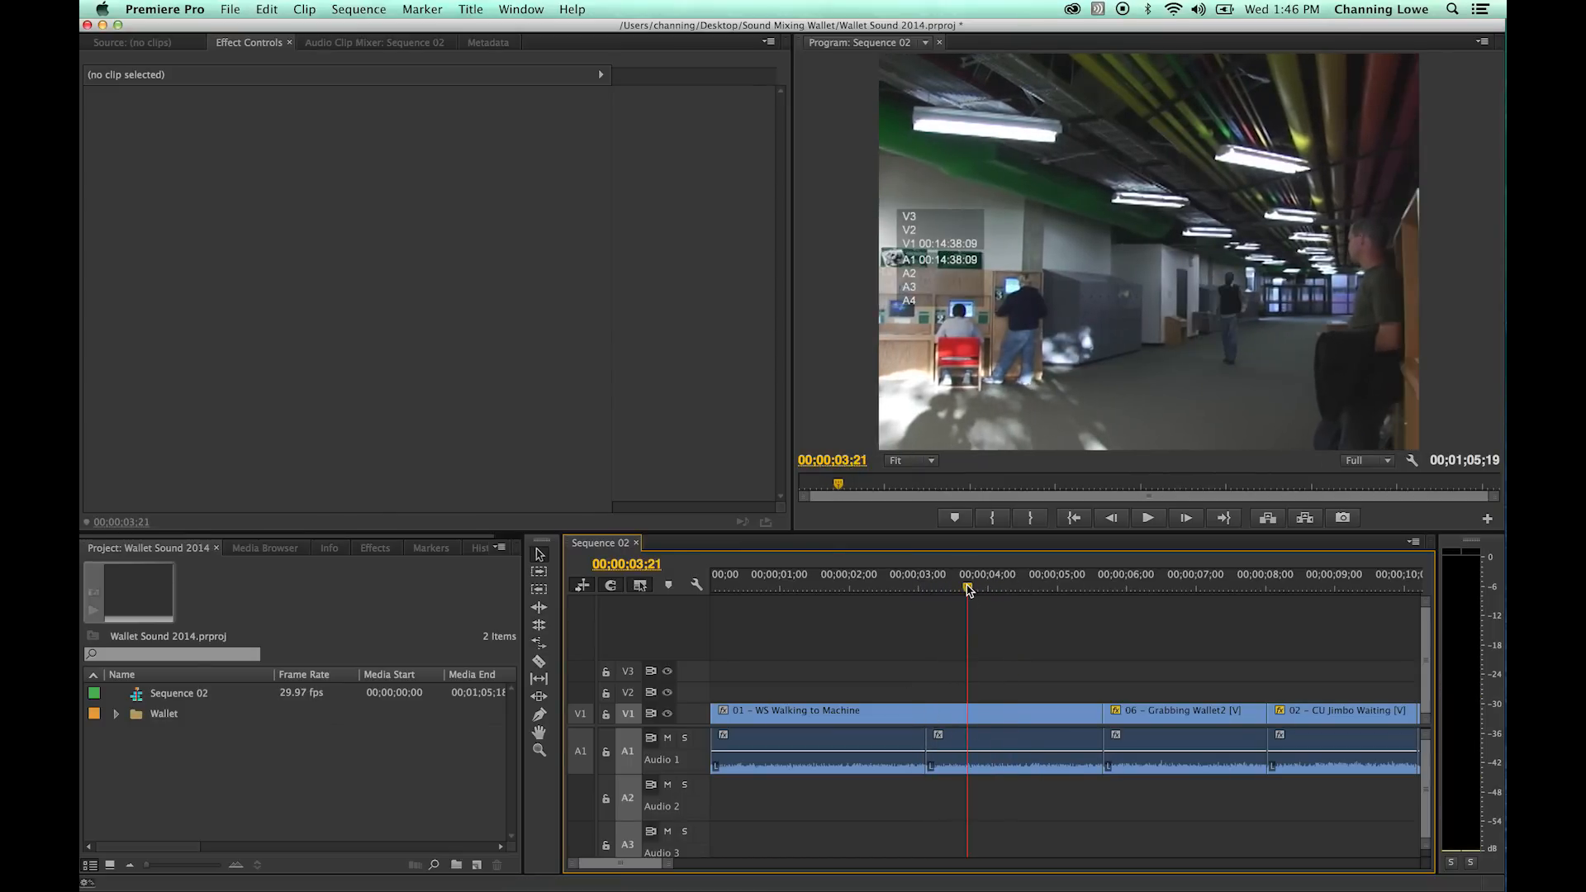
pyautogui.press('Up')
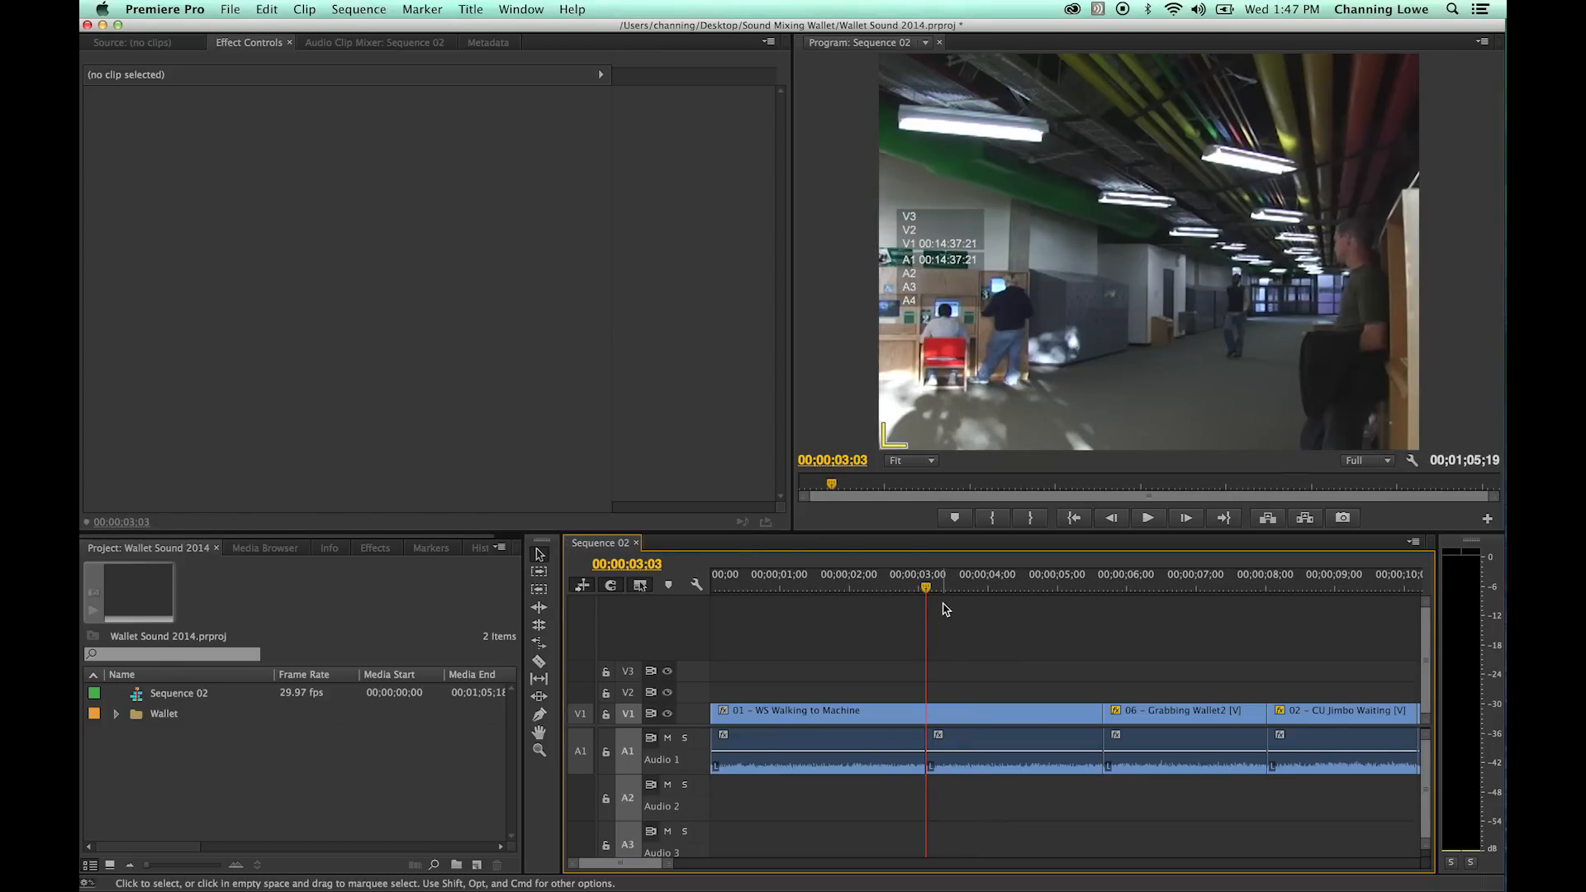
pyautogui.press('shift')
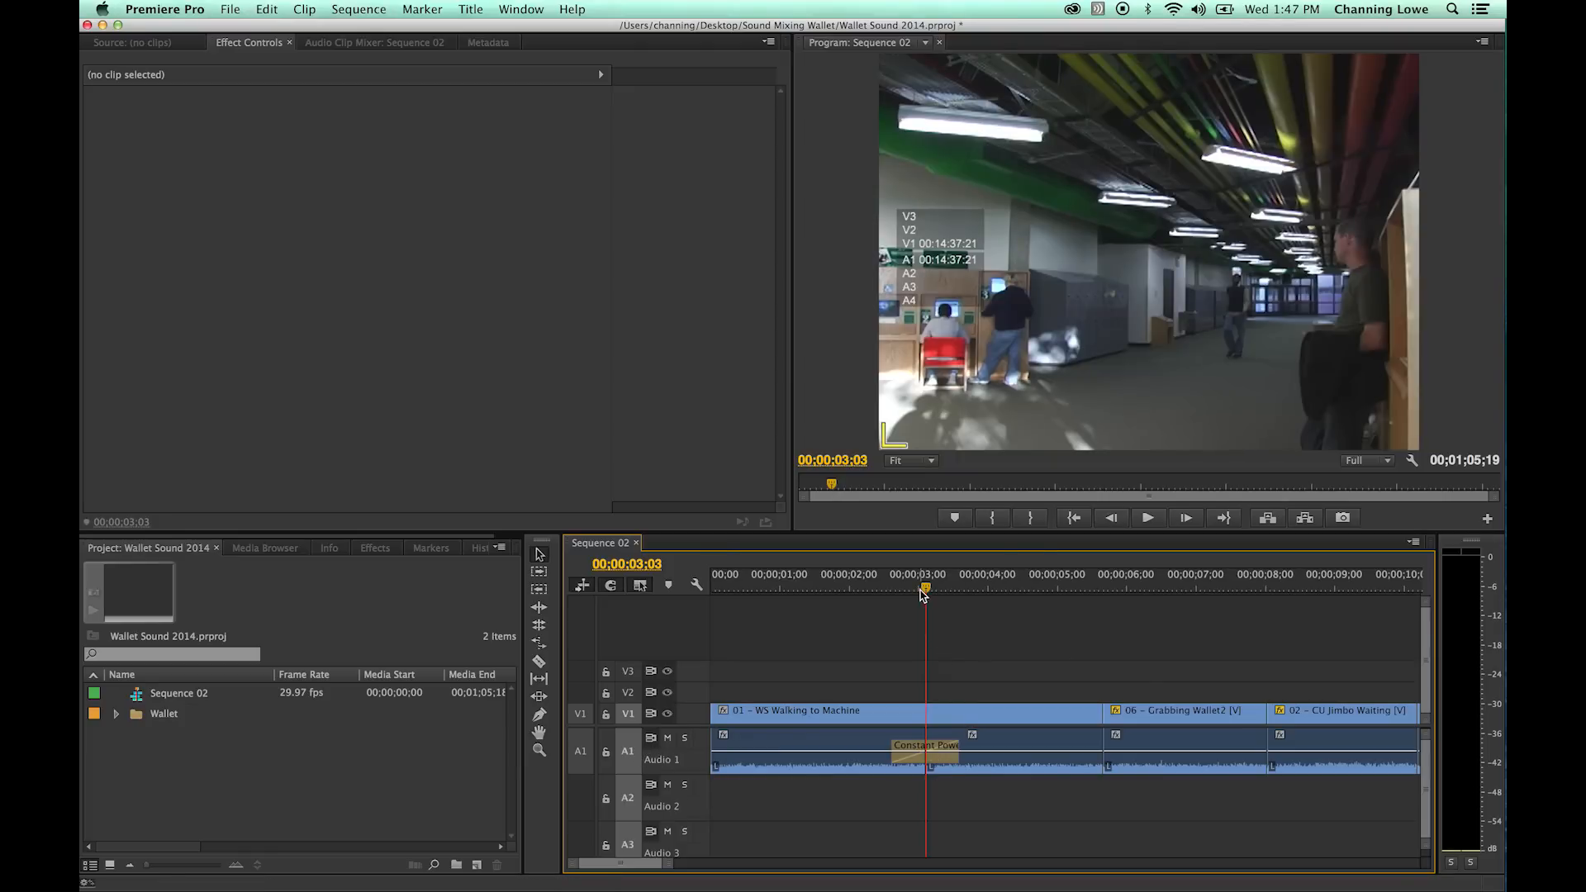
pyautogui.doubleClick(939, 761)
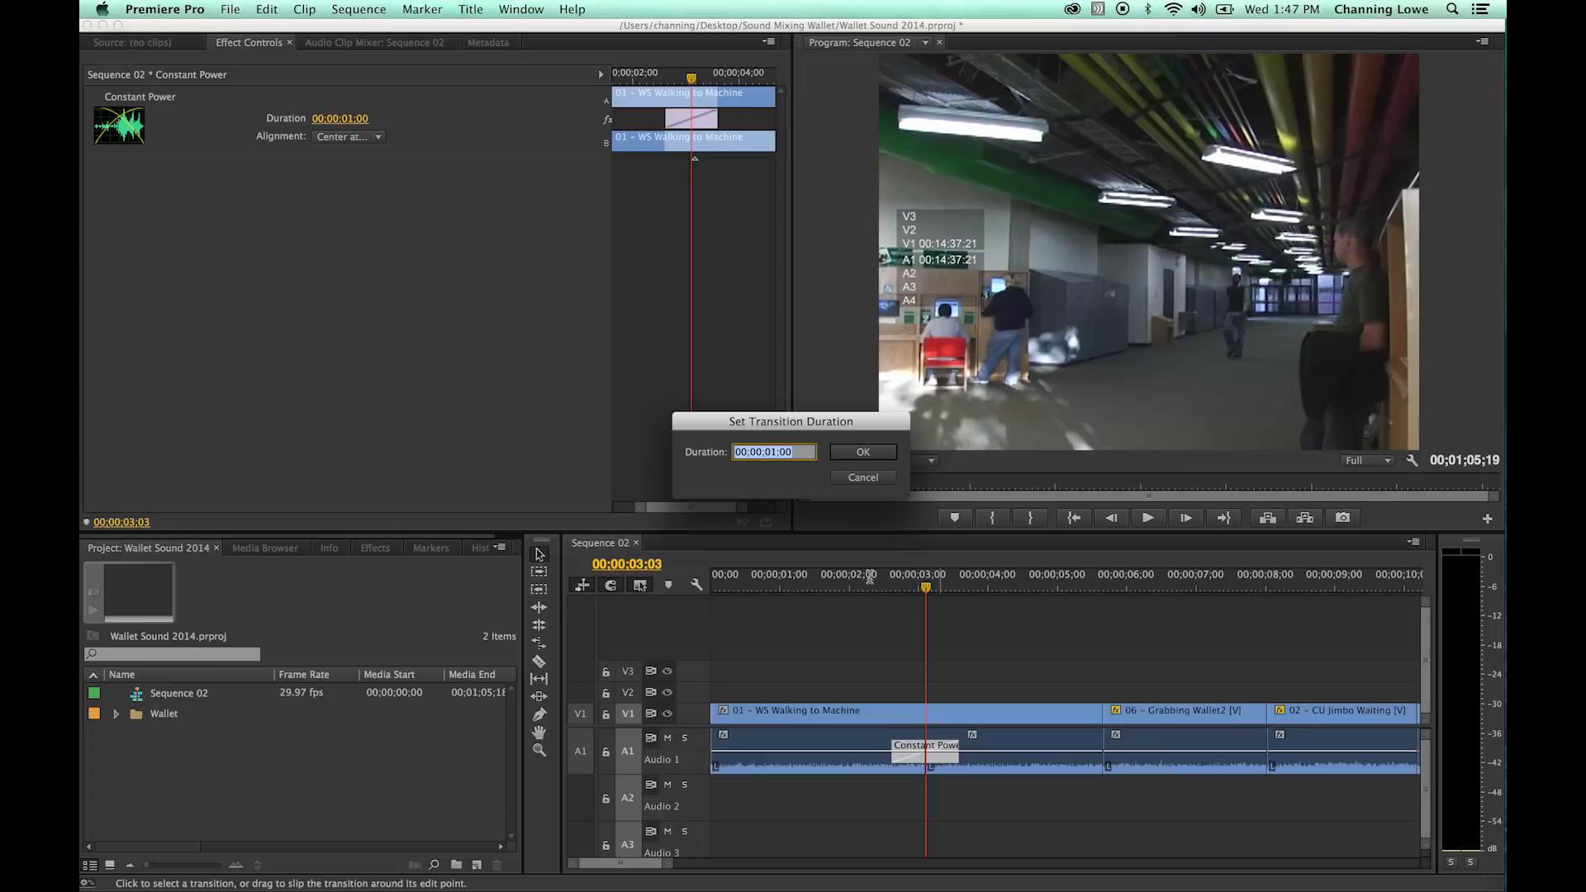
pyautogui.click(872, 481)
# - Play across the Constant Power transition from about 00;00;02;07 and again from 00;00;02;22 to check the blend
pyautogui.moveTo(925, 585); pyautogui.dragTo(867, 588)
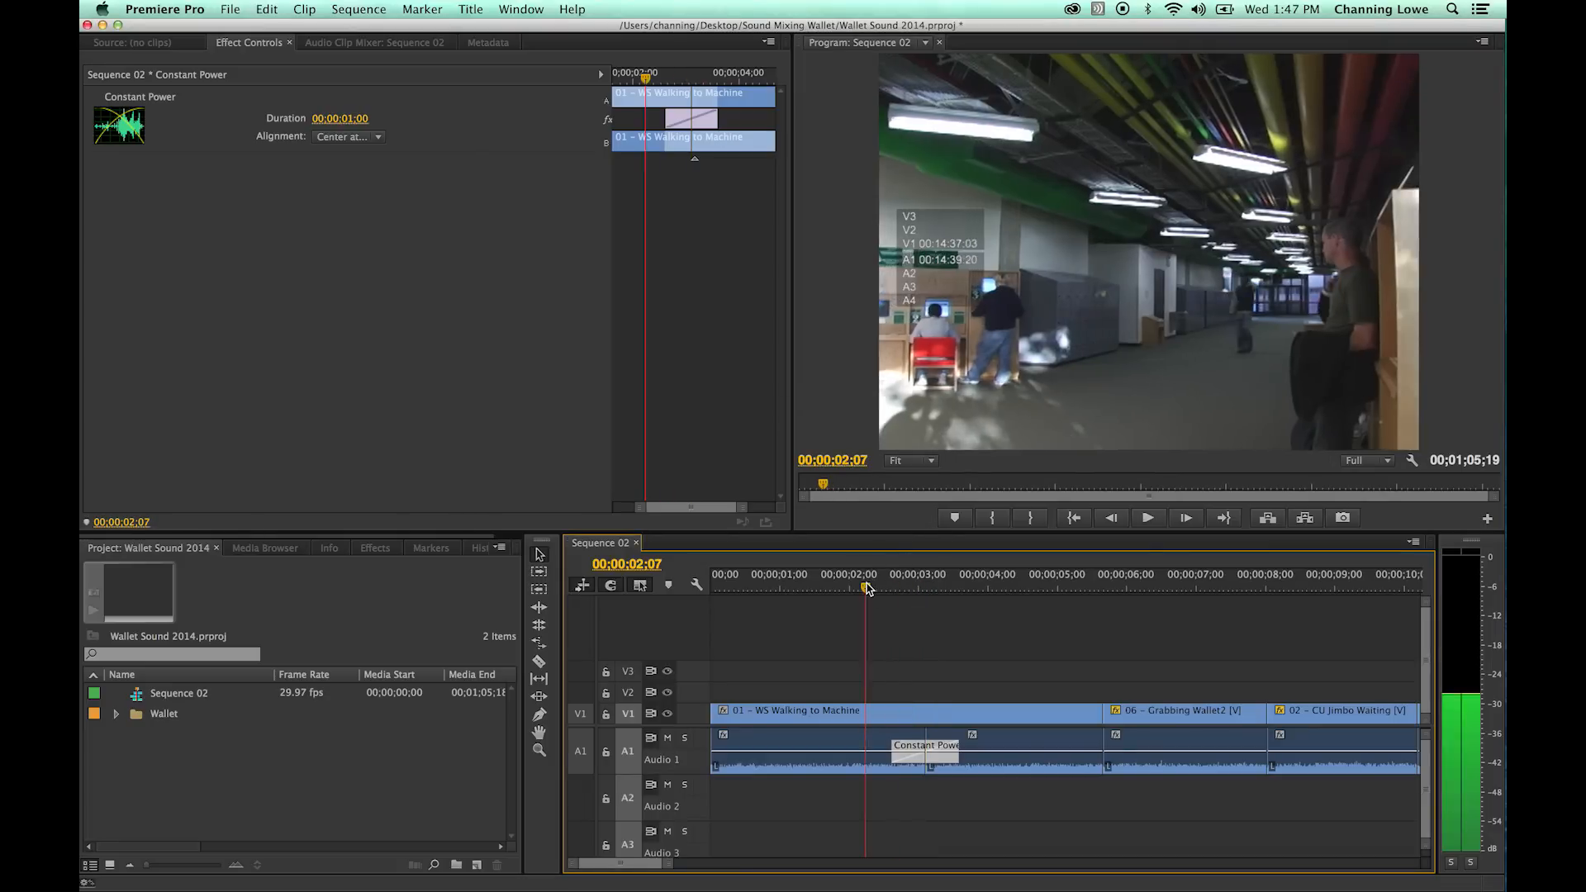
pyautogui.press('space')
pyautogui.press('space')
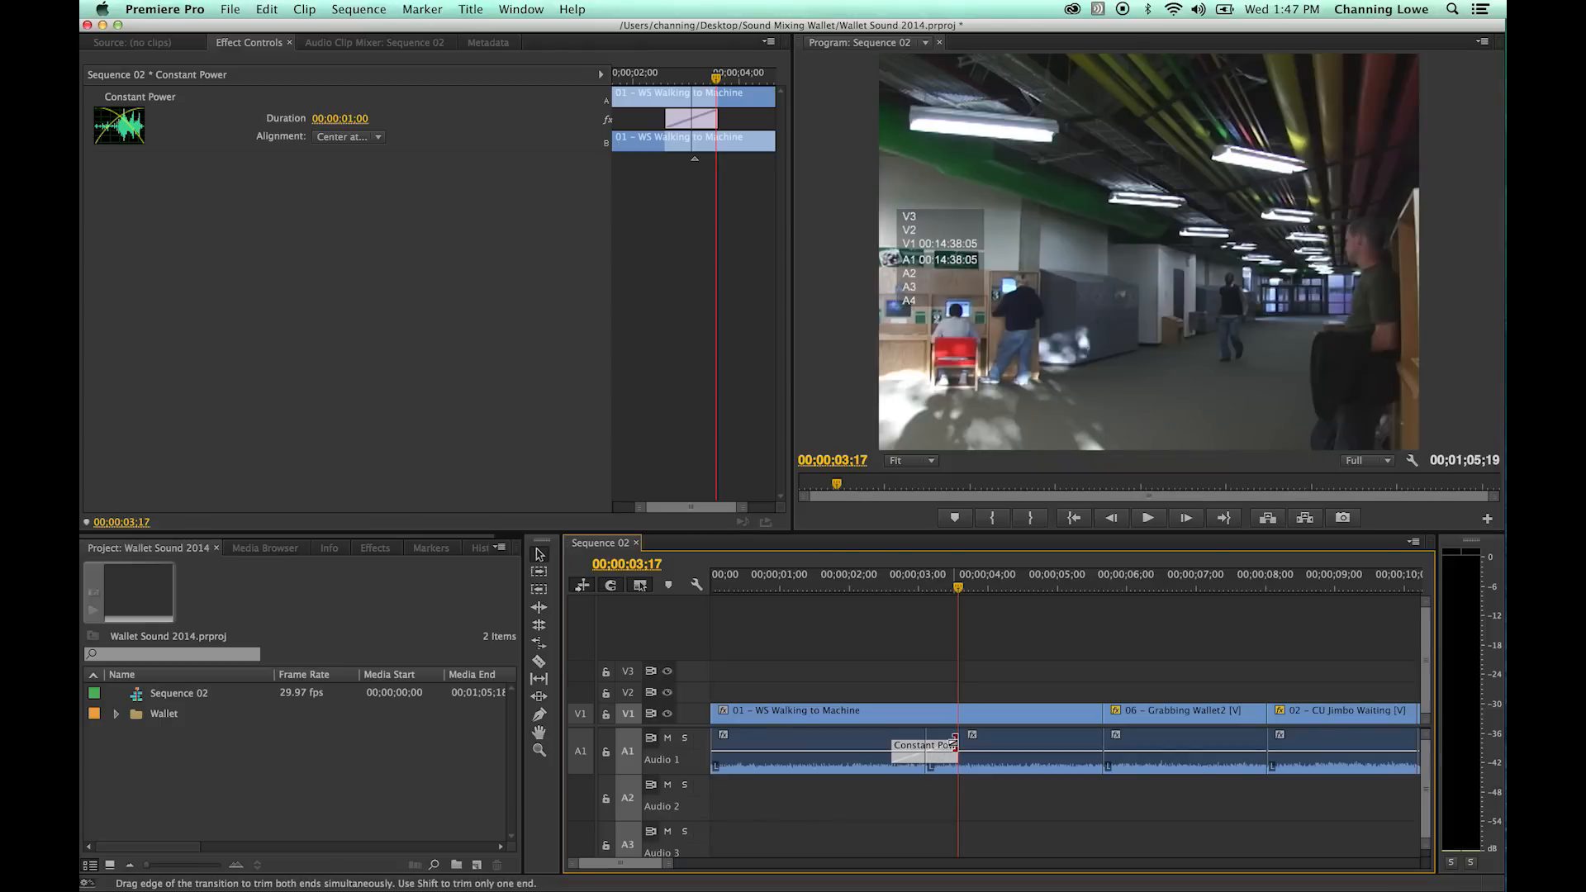
pyautogui.click(901, 587)
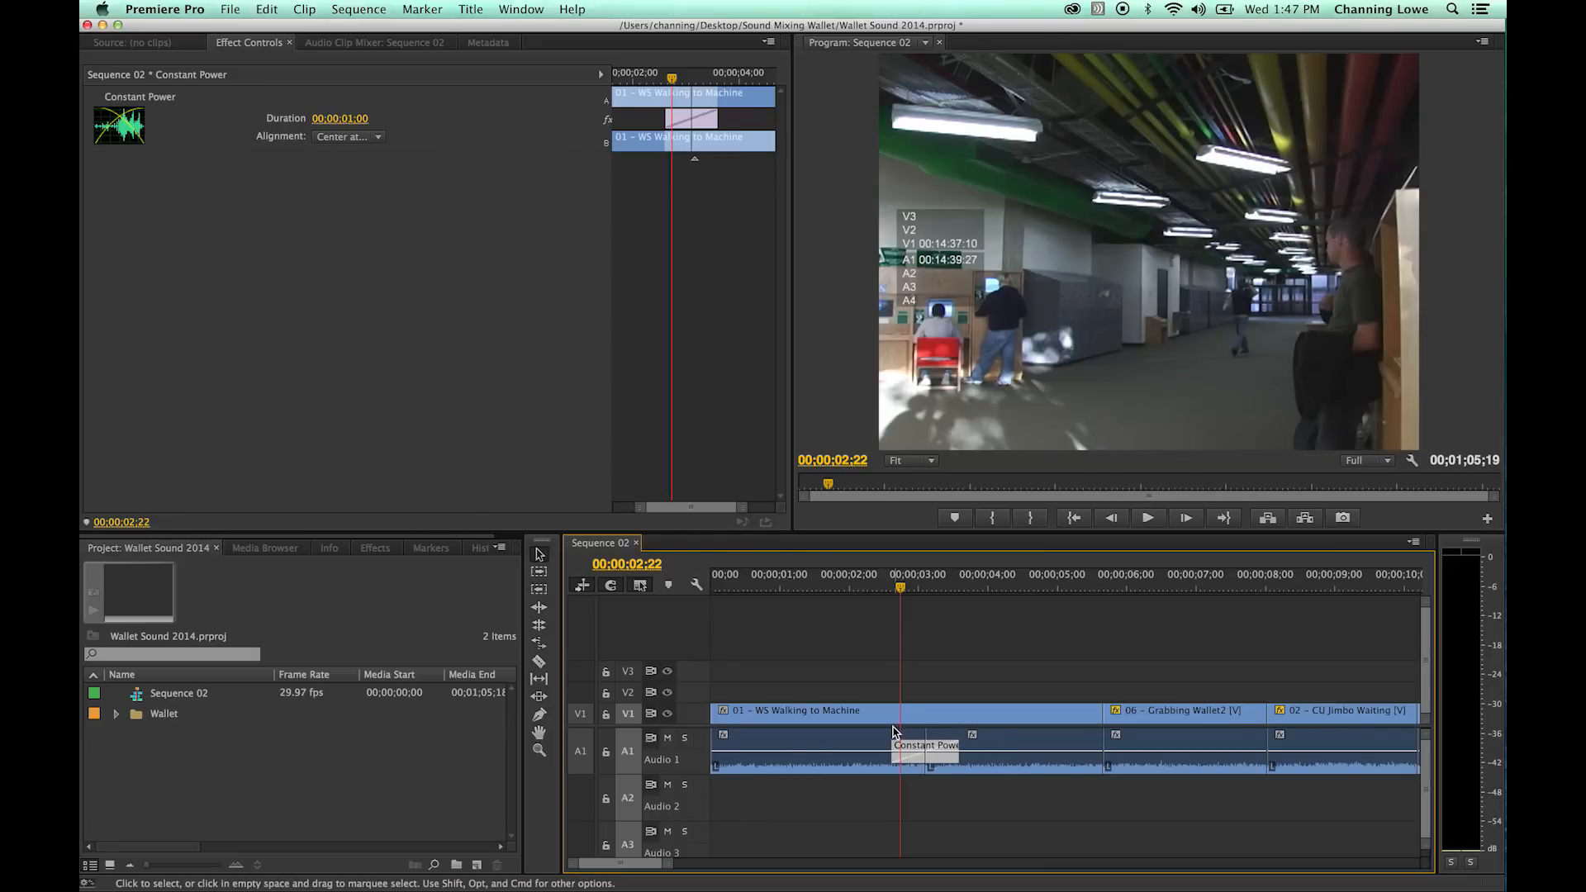
pyautogui.press('space')
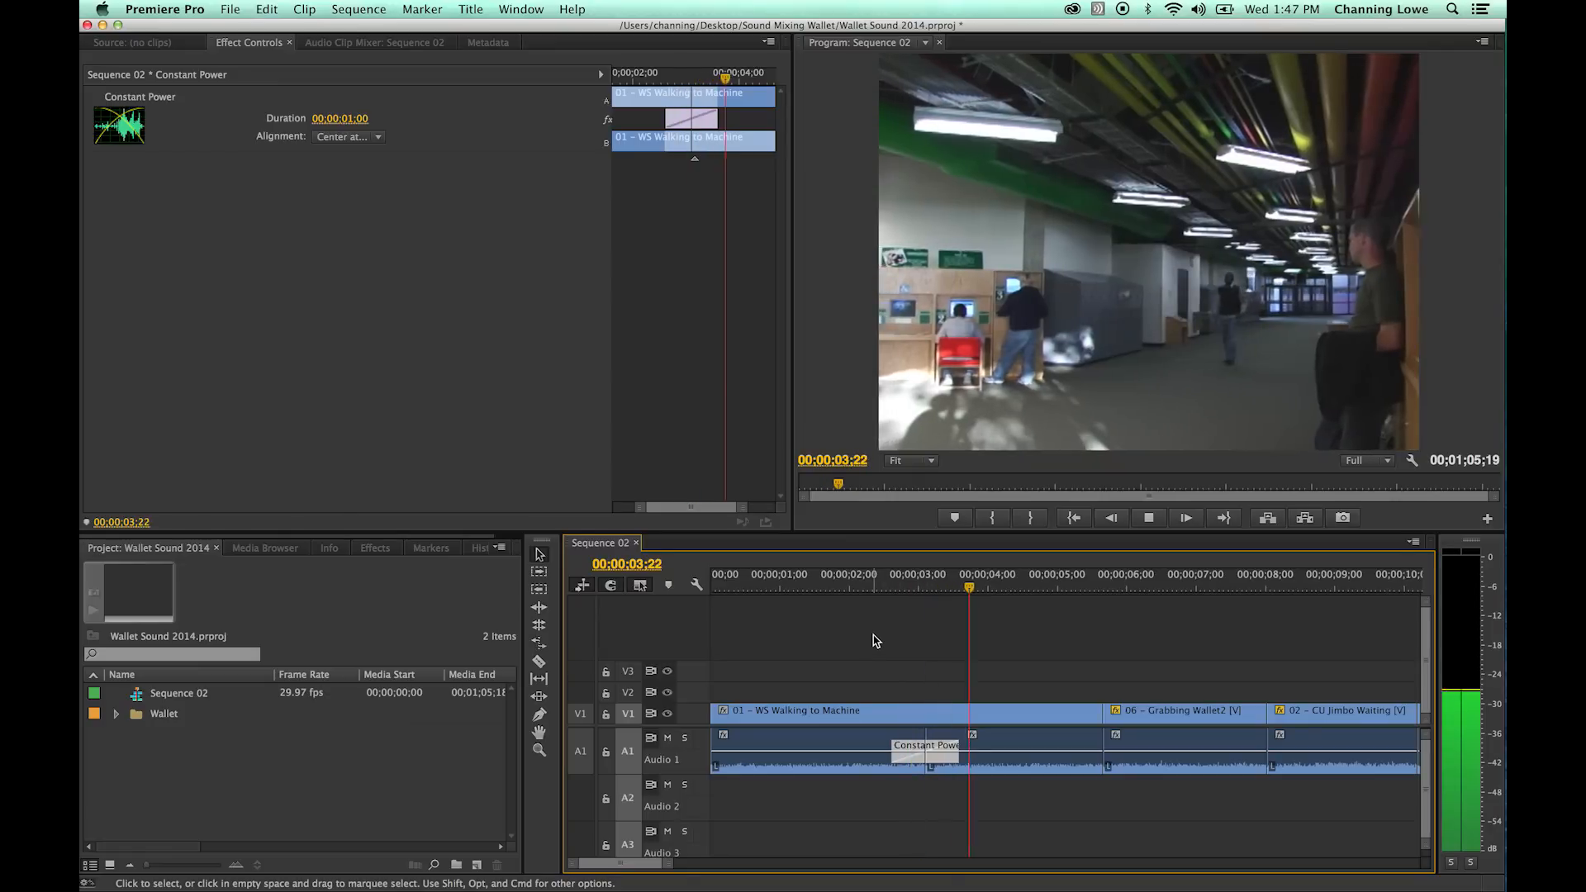
pyautogui.press('space')
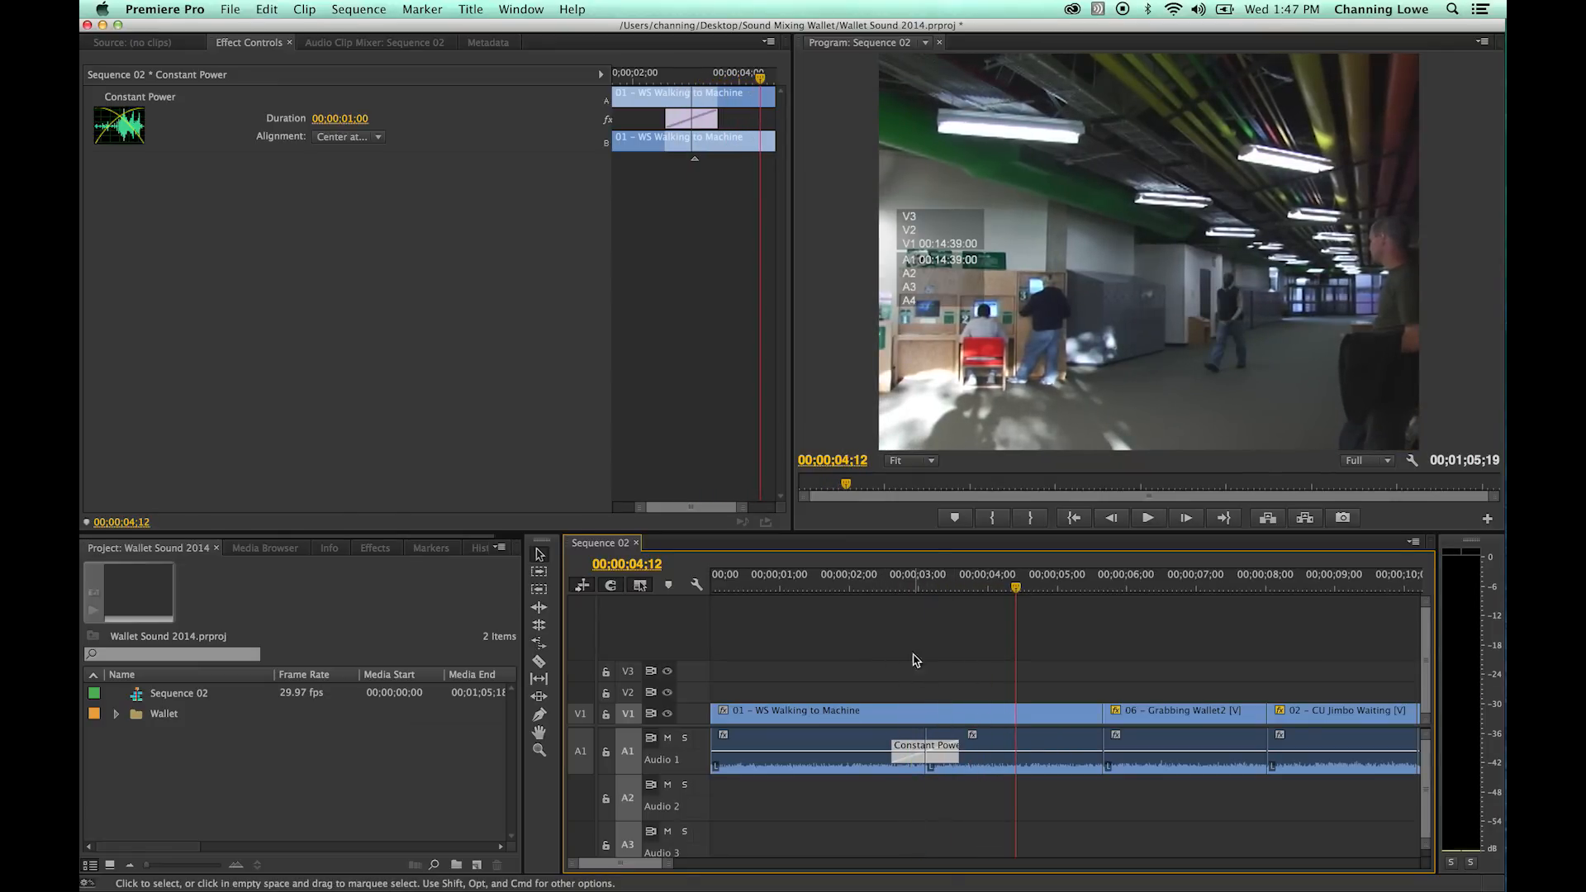
pyautogui.click(882, 588)
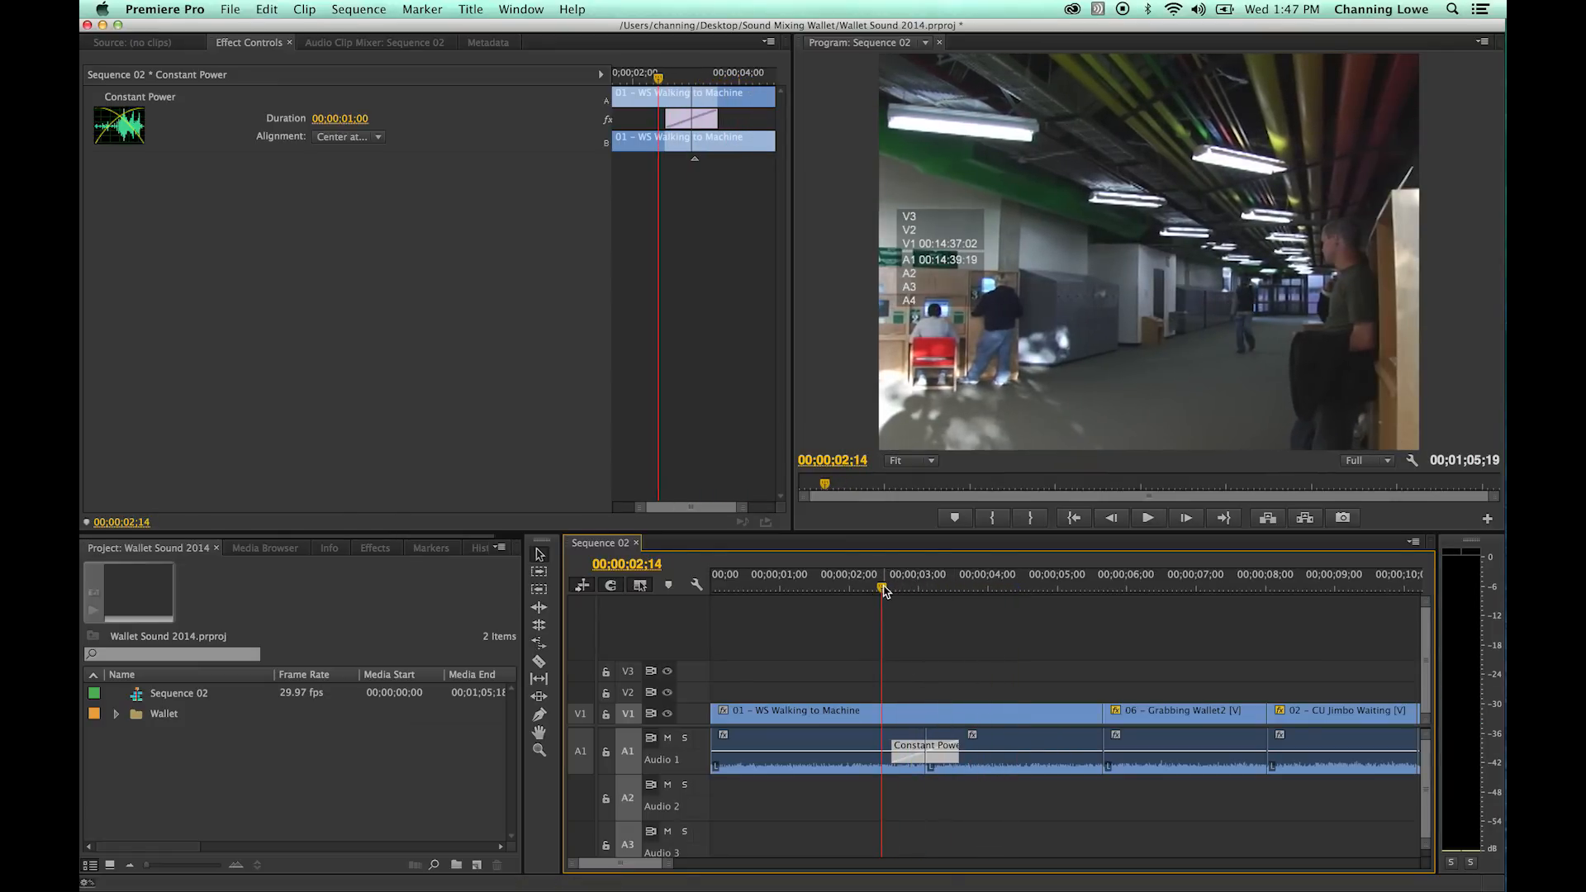
# - Play the sequence from 00;00;02;14 through the 06 - Grabbing Wallet2 clip and into the 02 - CU Jimbo Waiting clip
pyautogui.press('space')
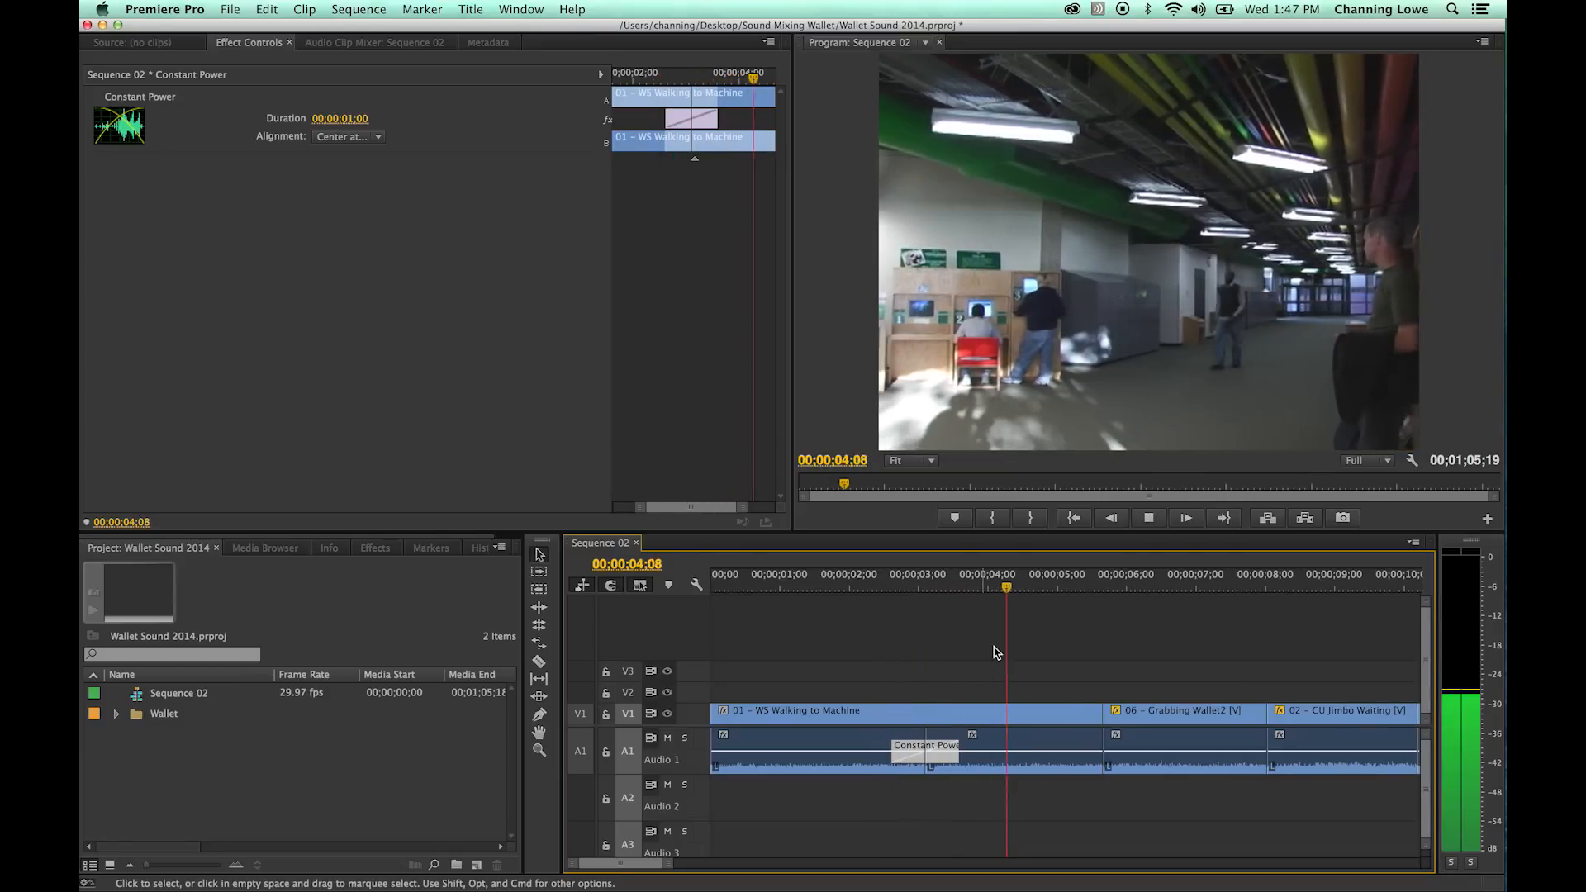
pyautogui.press('space')
pyautogui.press('-')
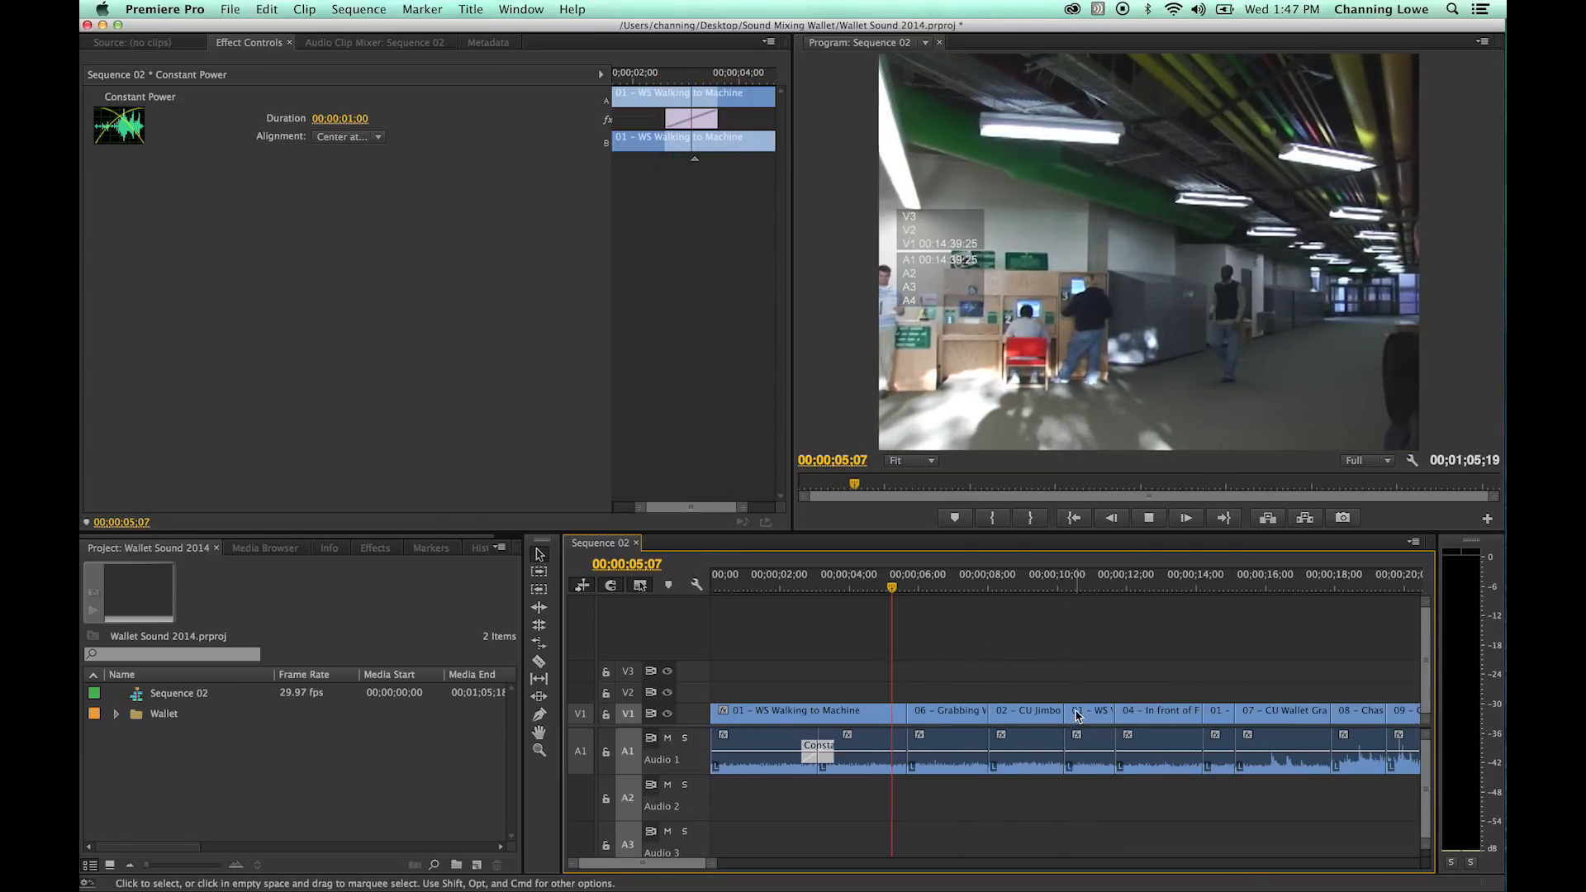
pyautogui.press('space')
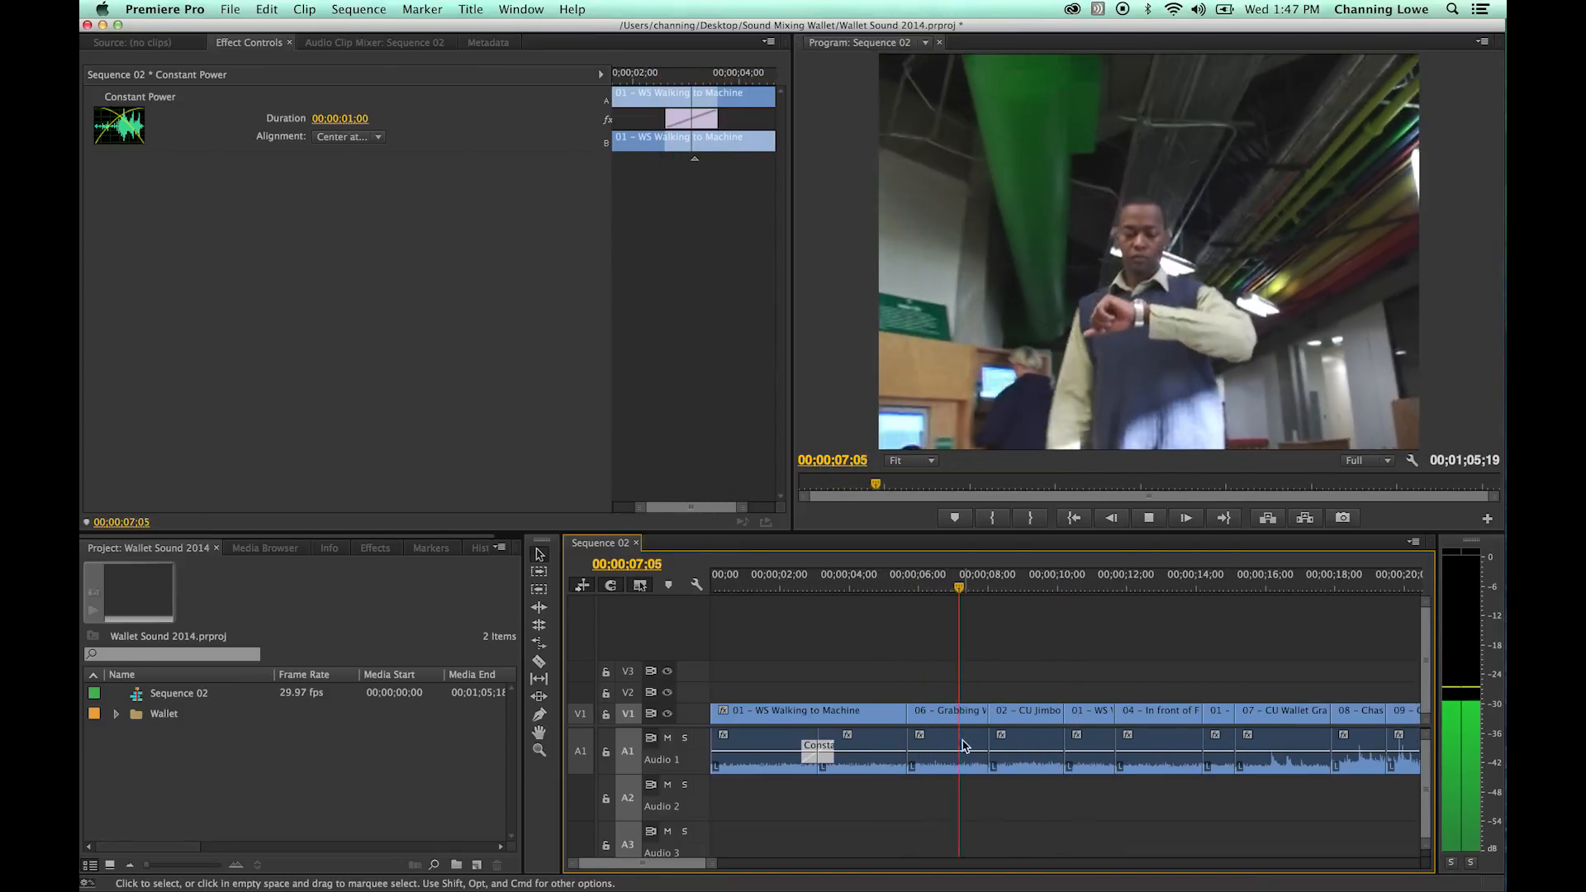
pyautogui.press('space')
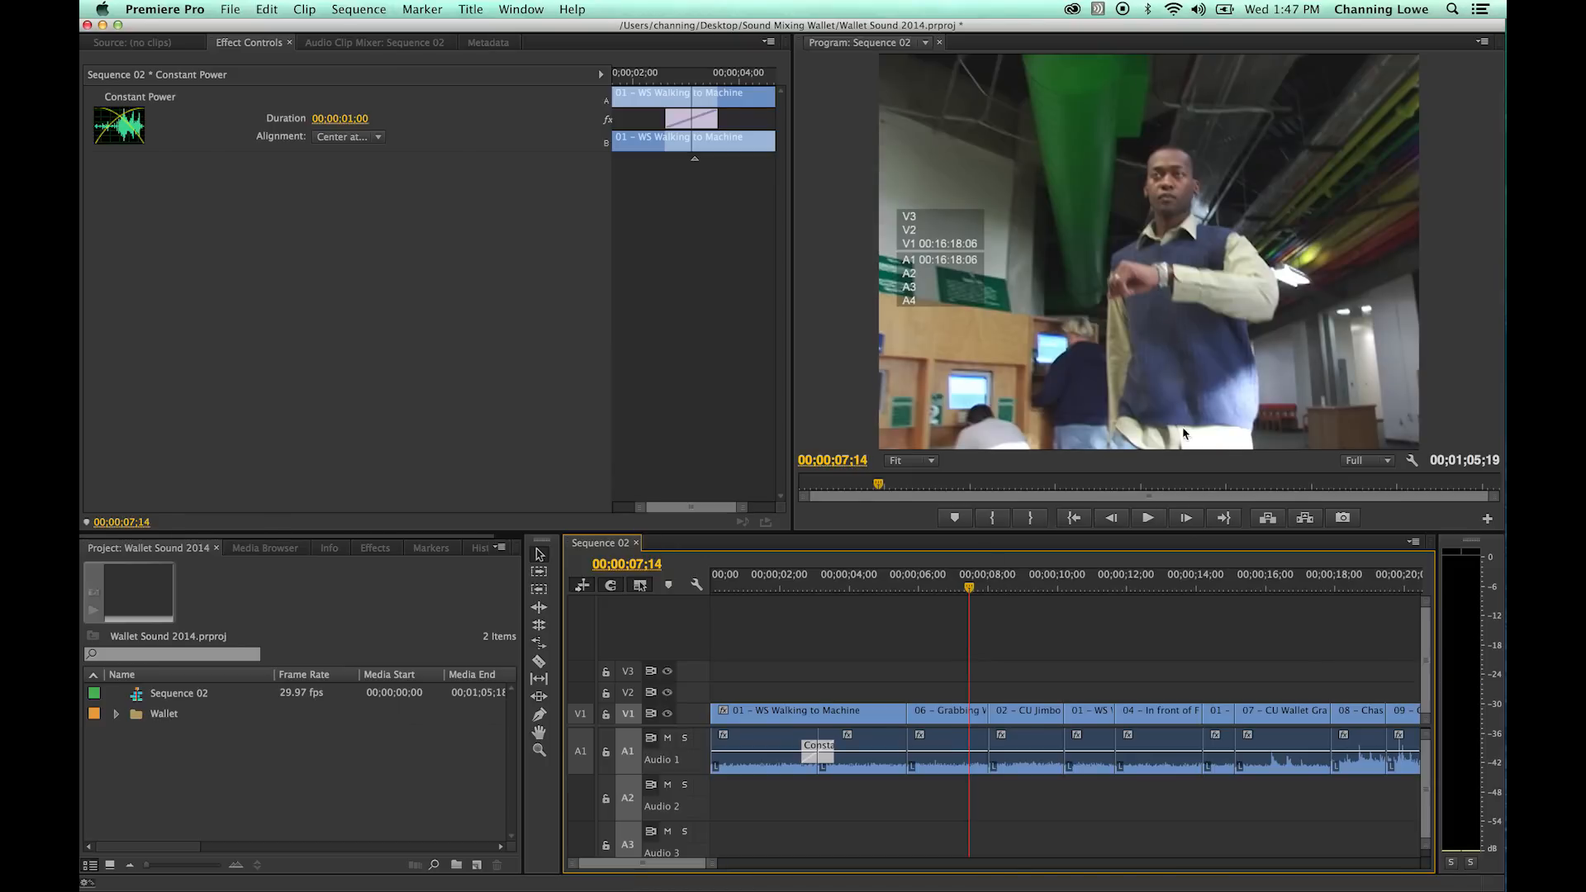
pyautogui.press('space')
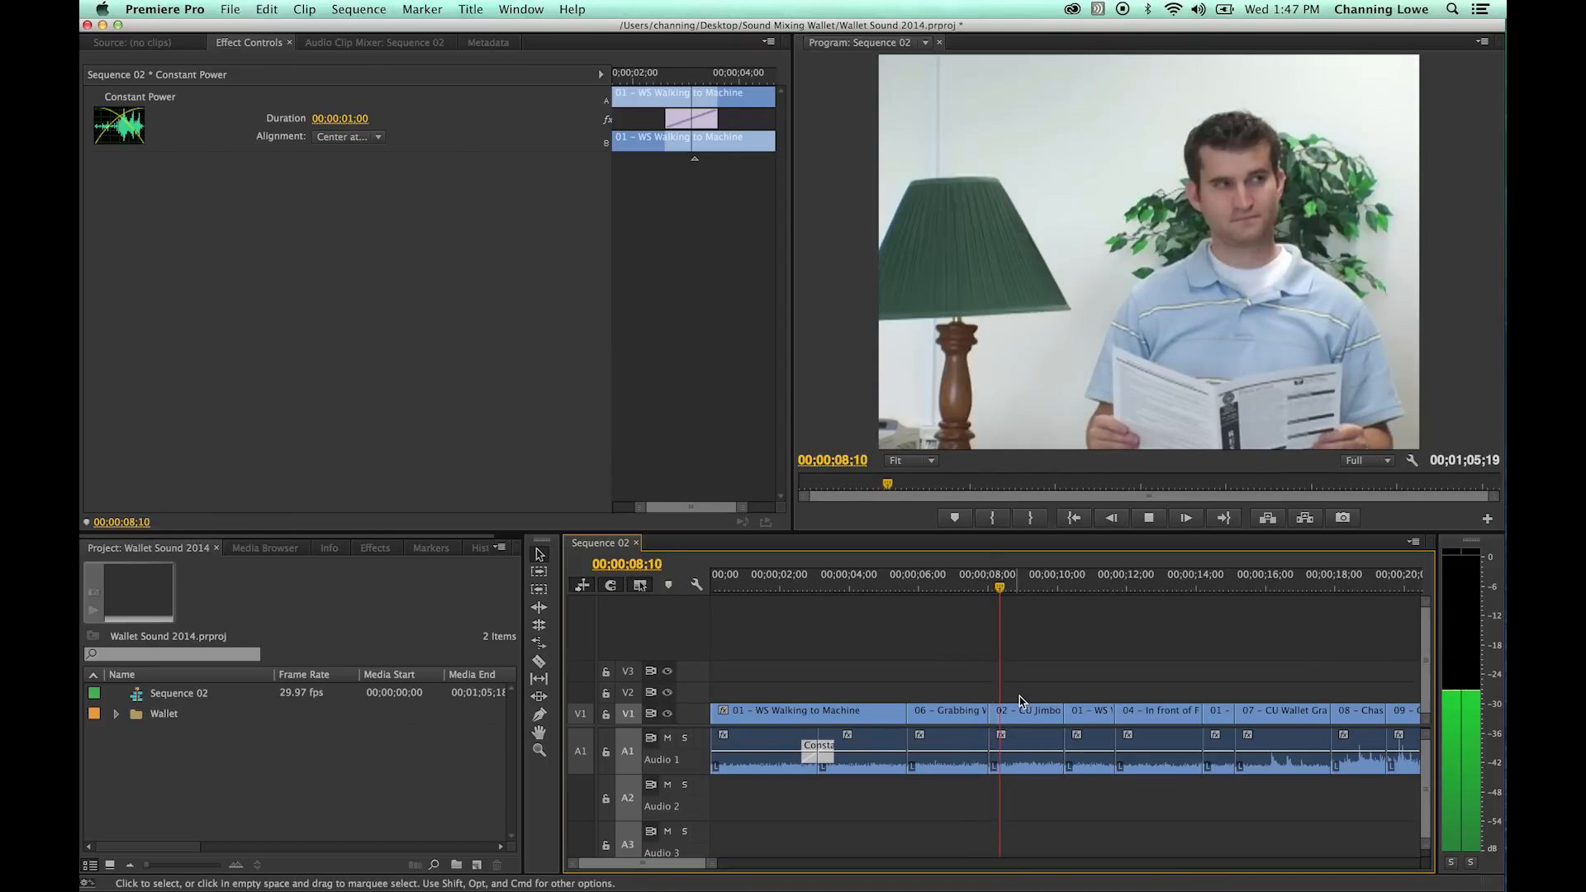
pyautogui.press('space')
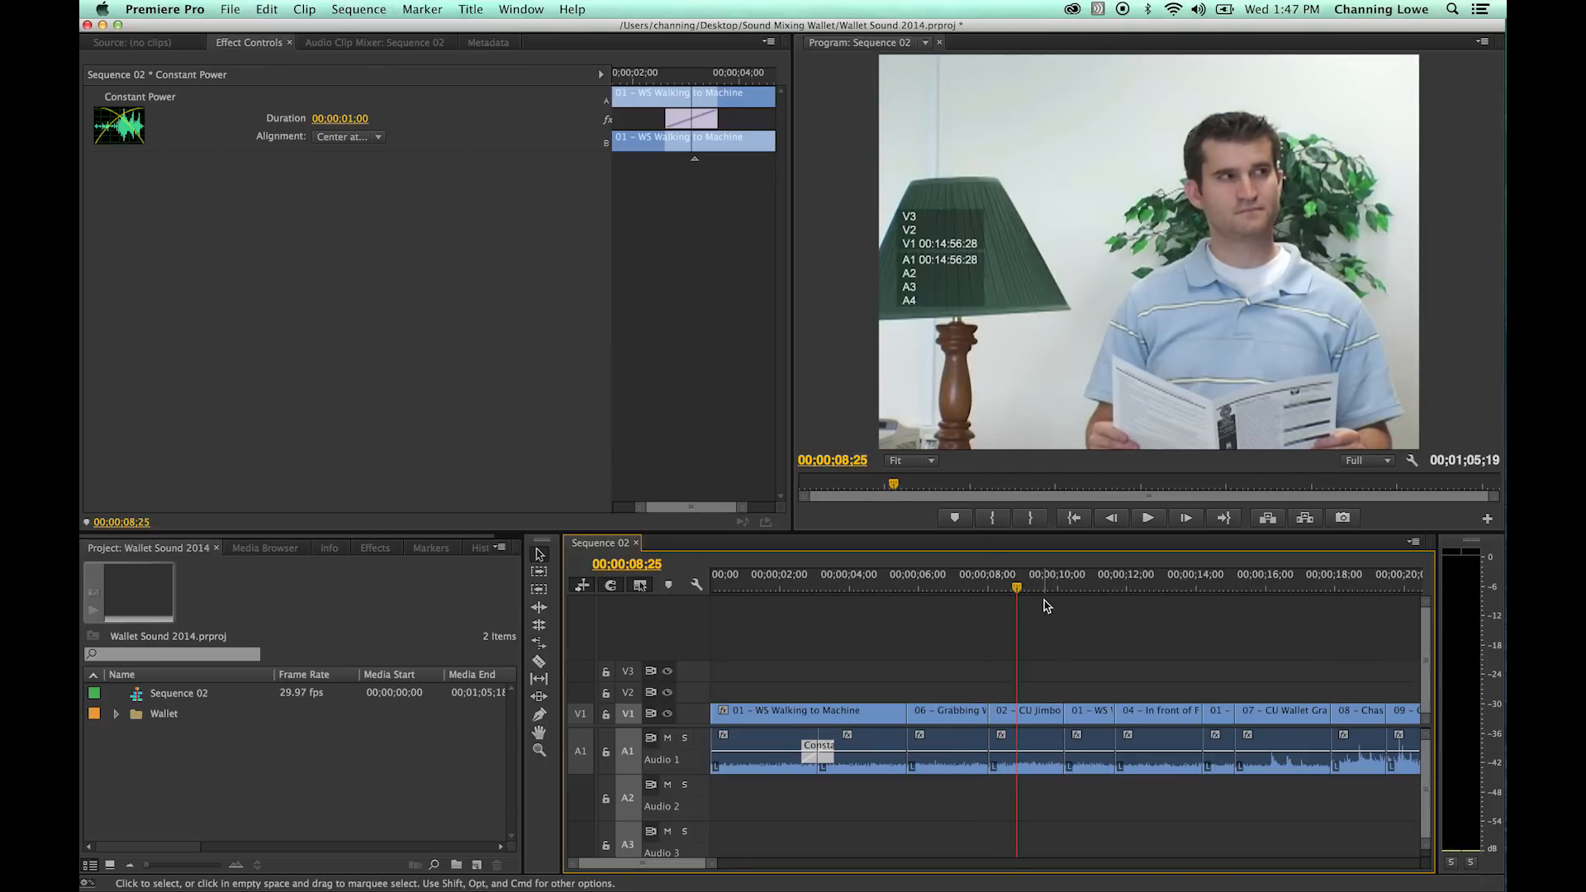
# - Replay the cut into the 02 - CU Jimbo Waiting clip from about 00;00;08;00 to compare its background sound
pyautogui.moveTo(1021, 589); pyautogui.dragTo(984, 593)
pyautogui.press('space')
pyautogui.press('space')
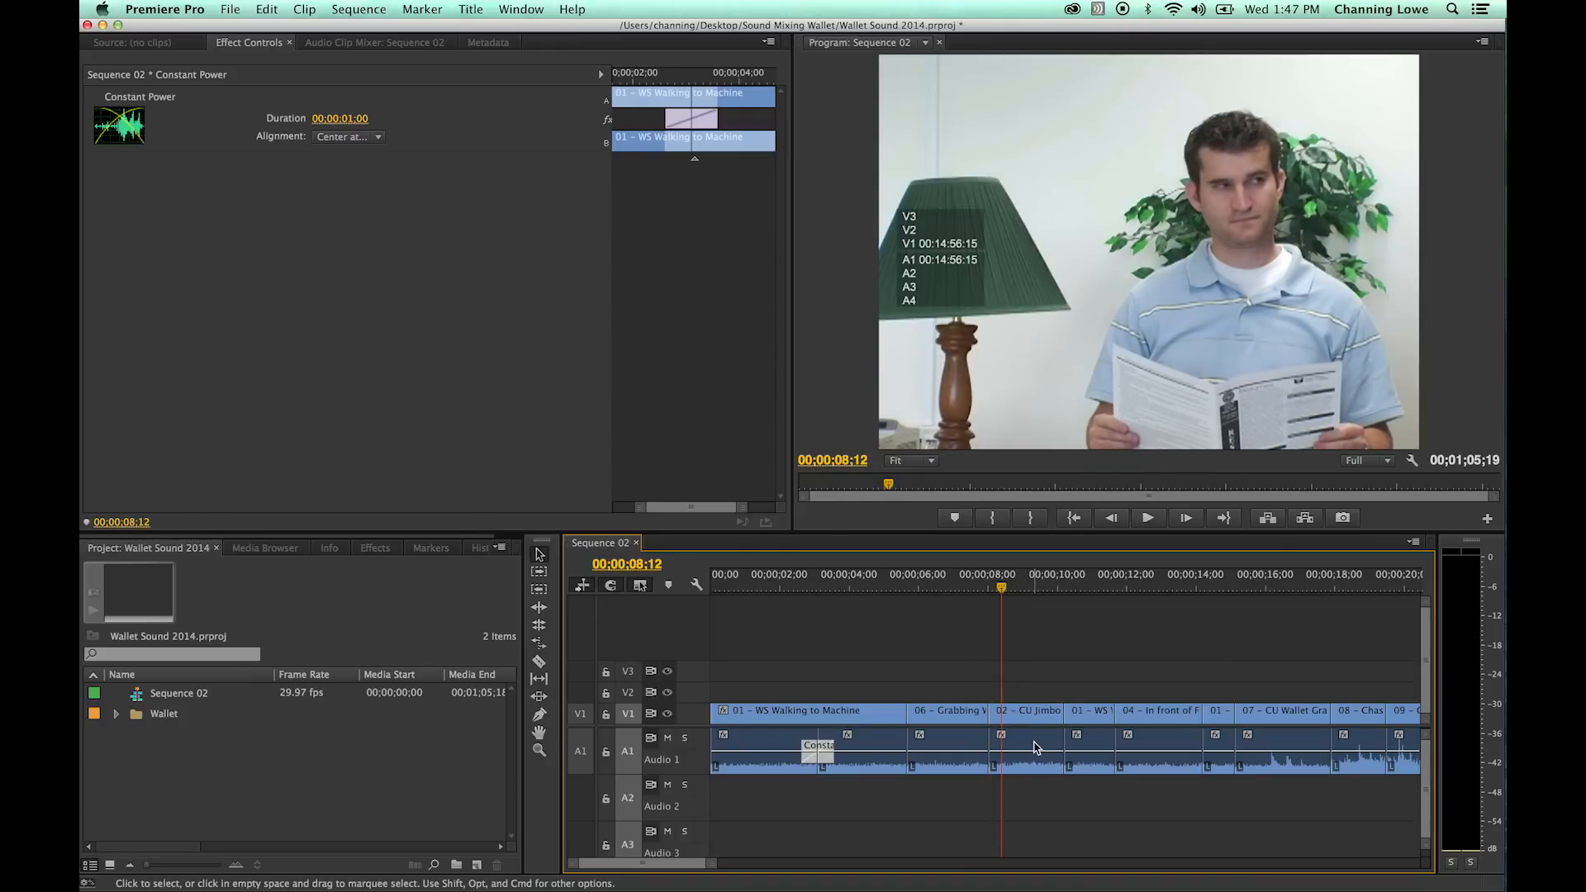
pyautogui.press('space')
pyautogui.press('space')
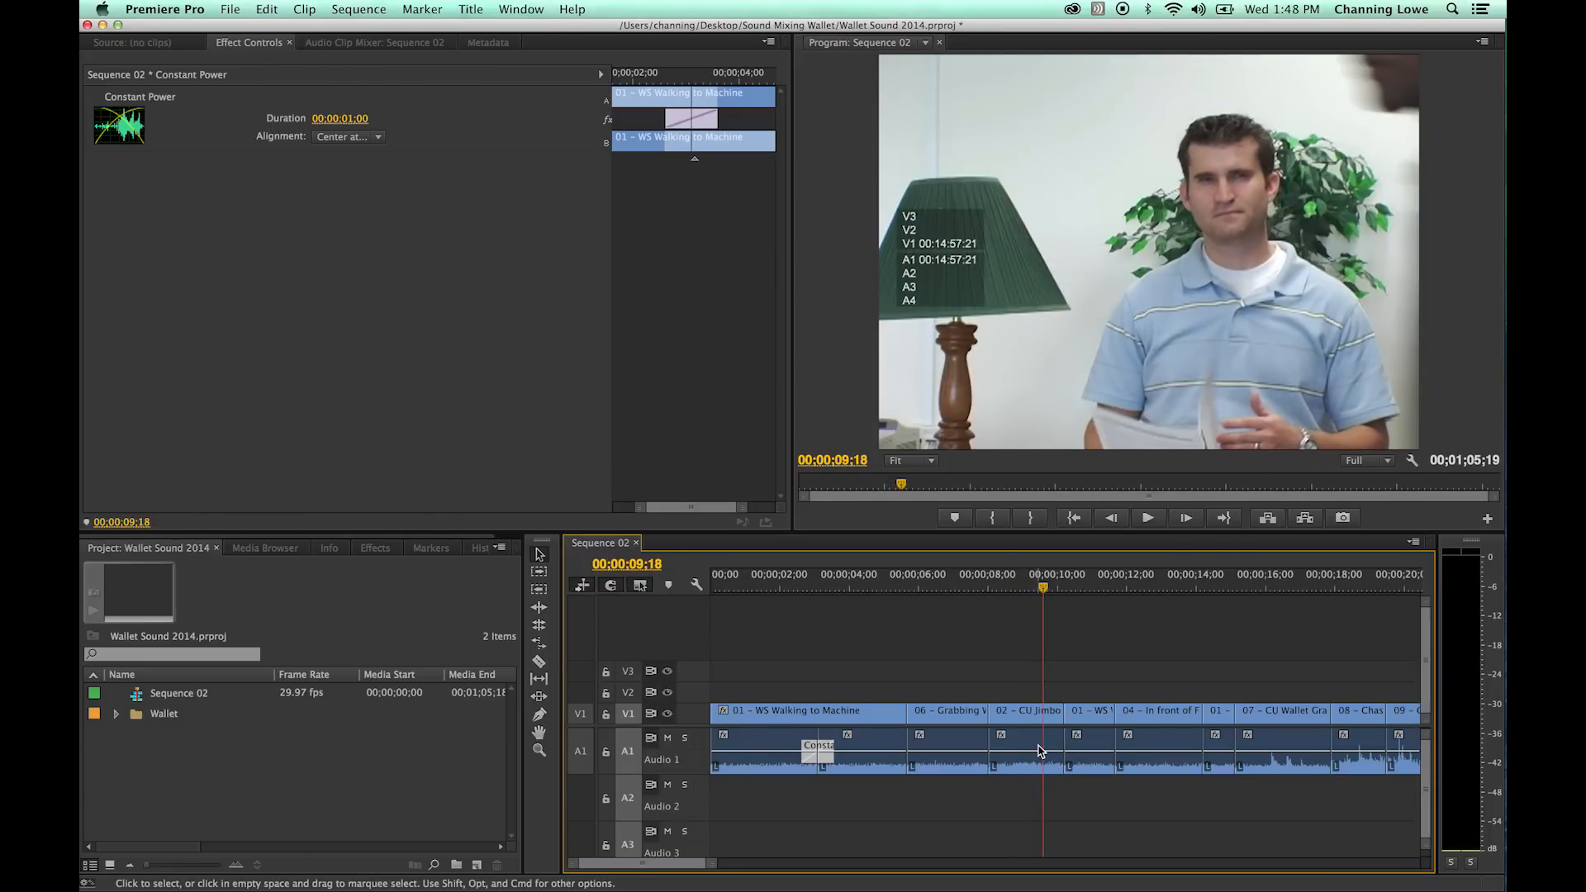
# - Delete the 02 - CU Jimbo Waiting audio and extend the 06 - Grabbing Wallet2 audio to fill the gap
pyautogui.click(1040, 750)
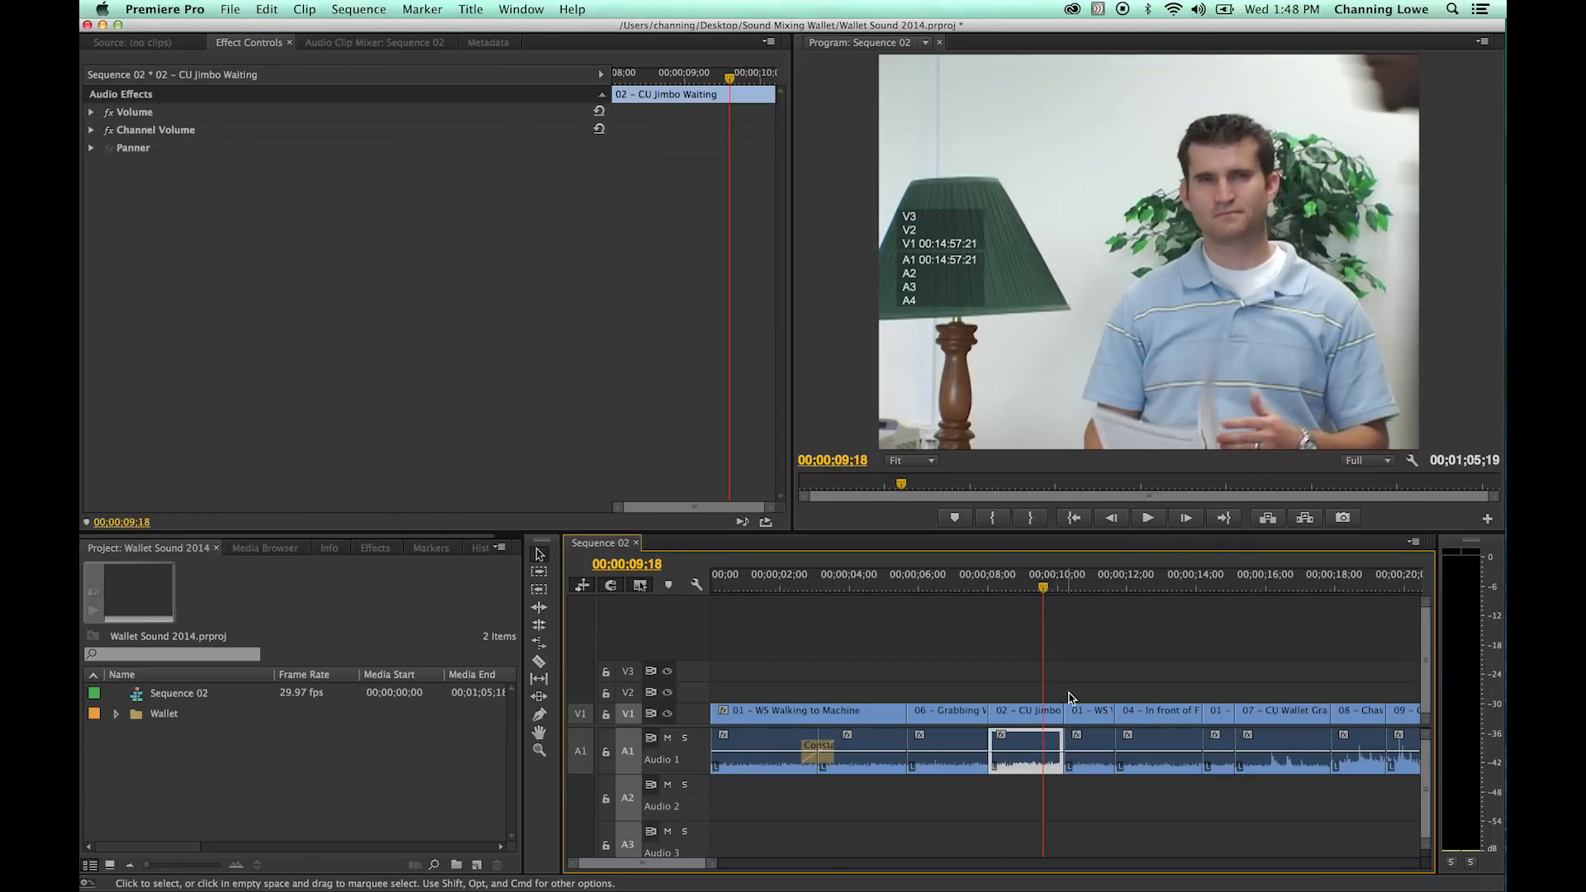
pyautogui.press('Delete')
pyautogui.moveTo(990, 743); pyautogui.dragTo(1087, 745)
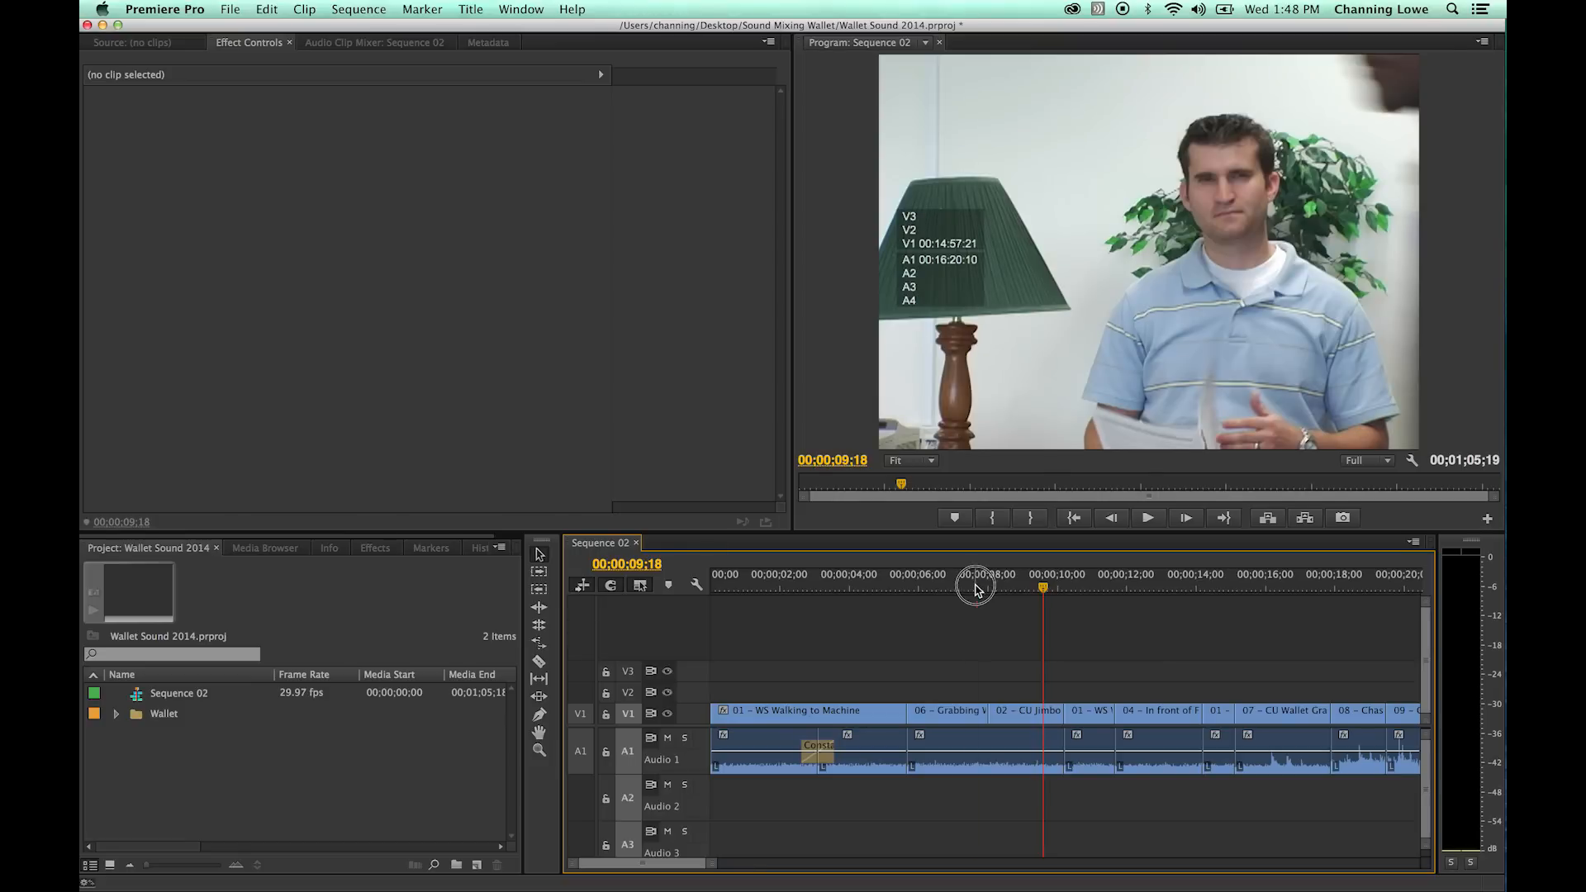
# - Play the extended Grabbing Wallet2 audio under the 02 - CU Jimbo Waiting shot from about 00;00;06;10
pyautogui.moveTo(975, 588); pyautogui.dragTo(931, 587)
pyautogui.press('space')
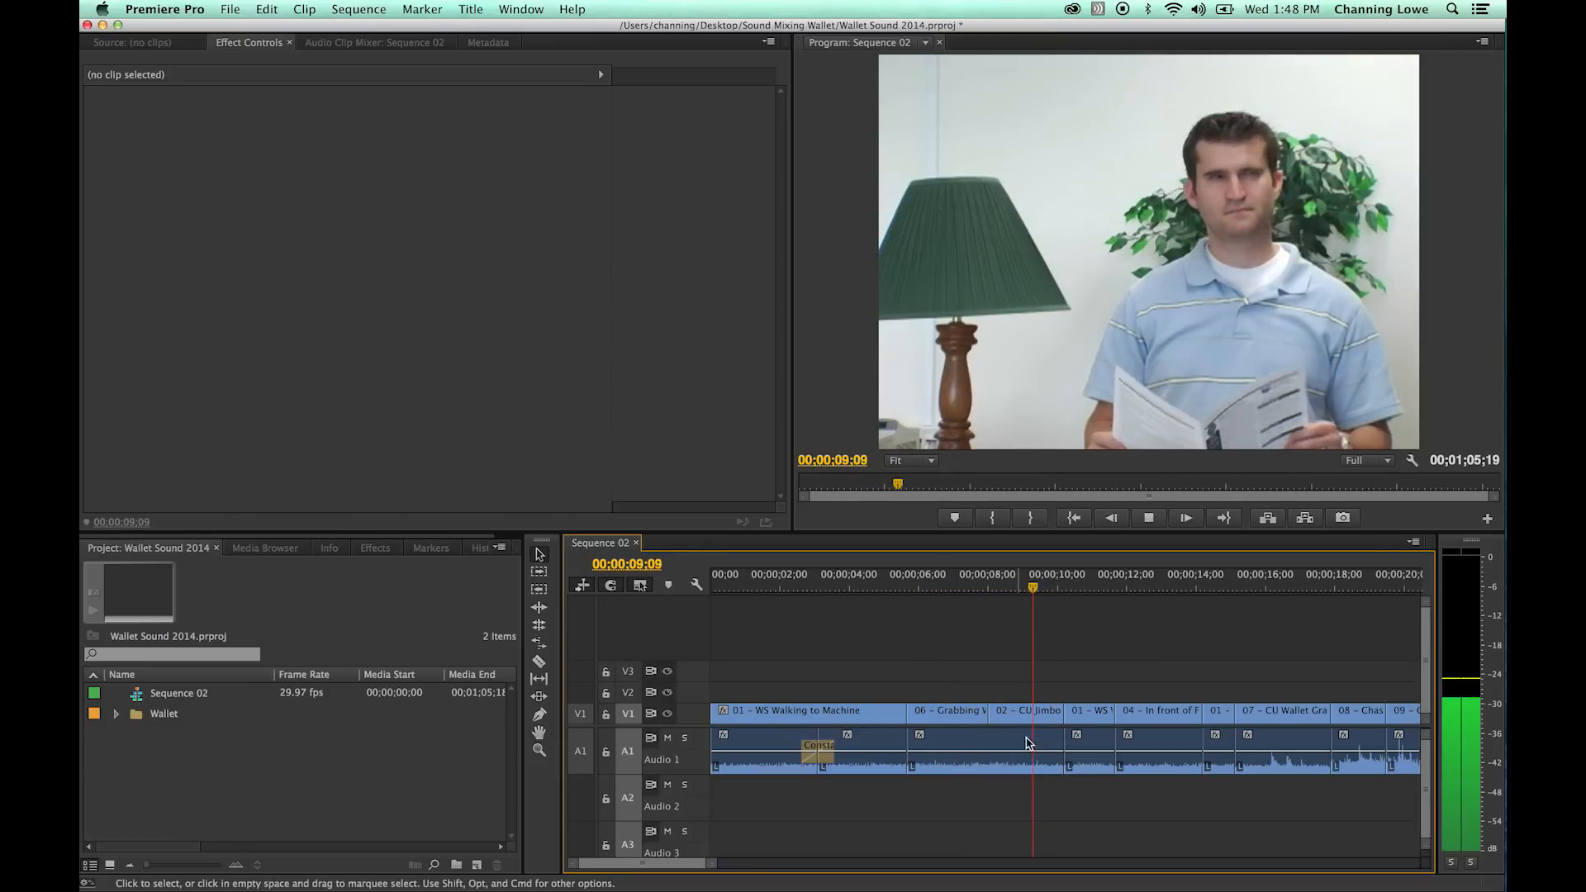
pyautogui.press('space')
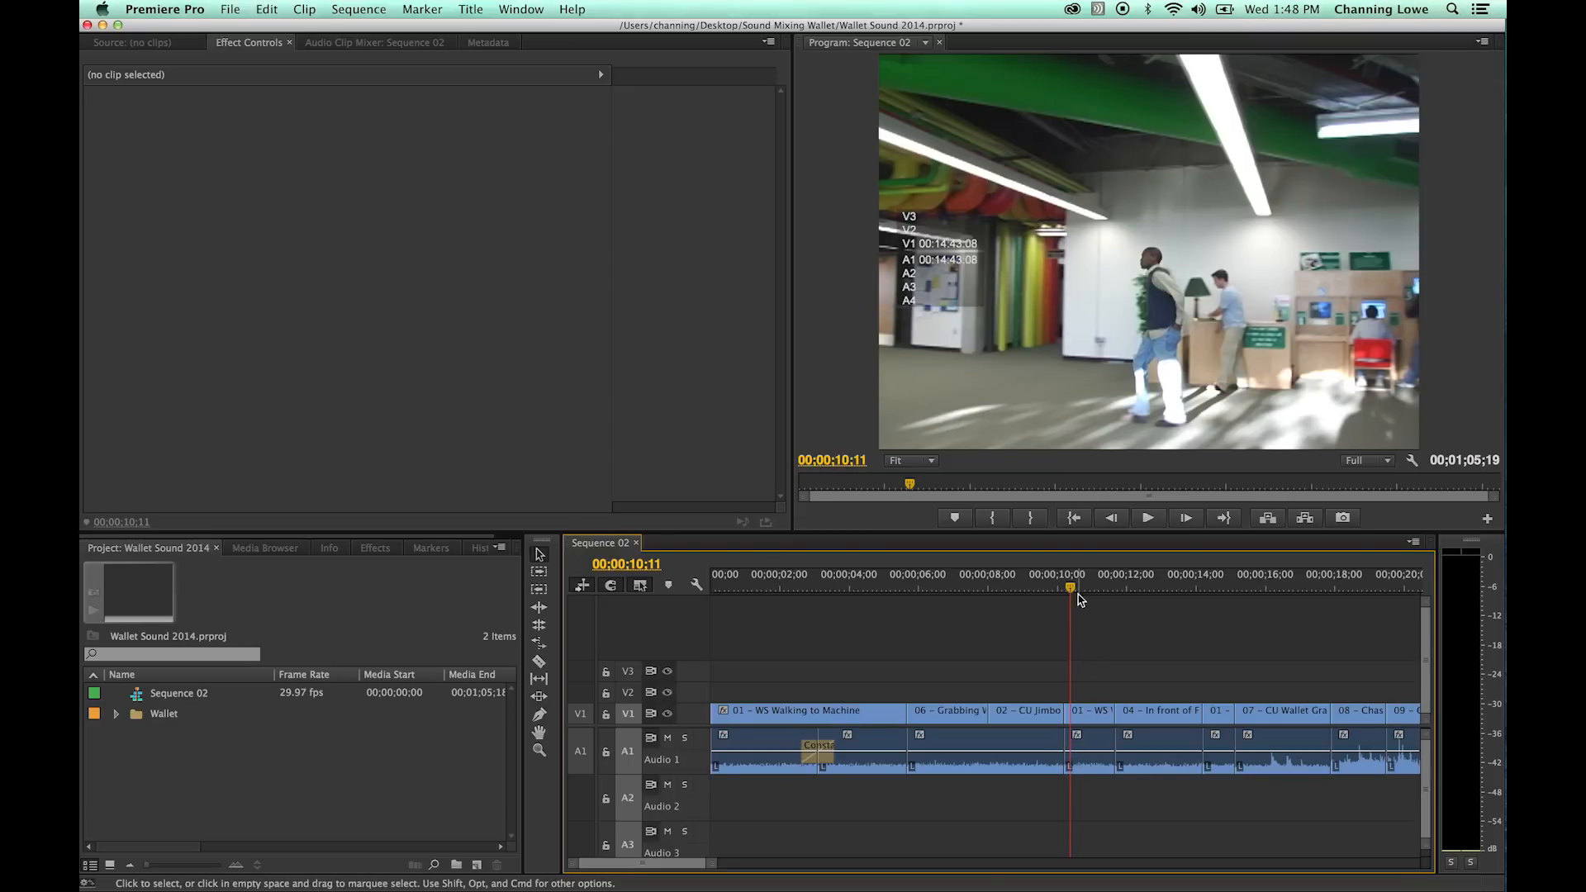
# - Delete the 01 - WS Walking to Machine audio at 00;00;10;06 and extend the 04 - In front of Fred audio back over the gap
pyautogui.moveTo(1078, 594); pyautogui.dragTo(1090, 628)
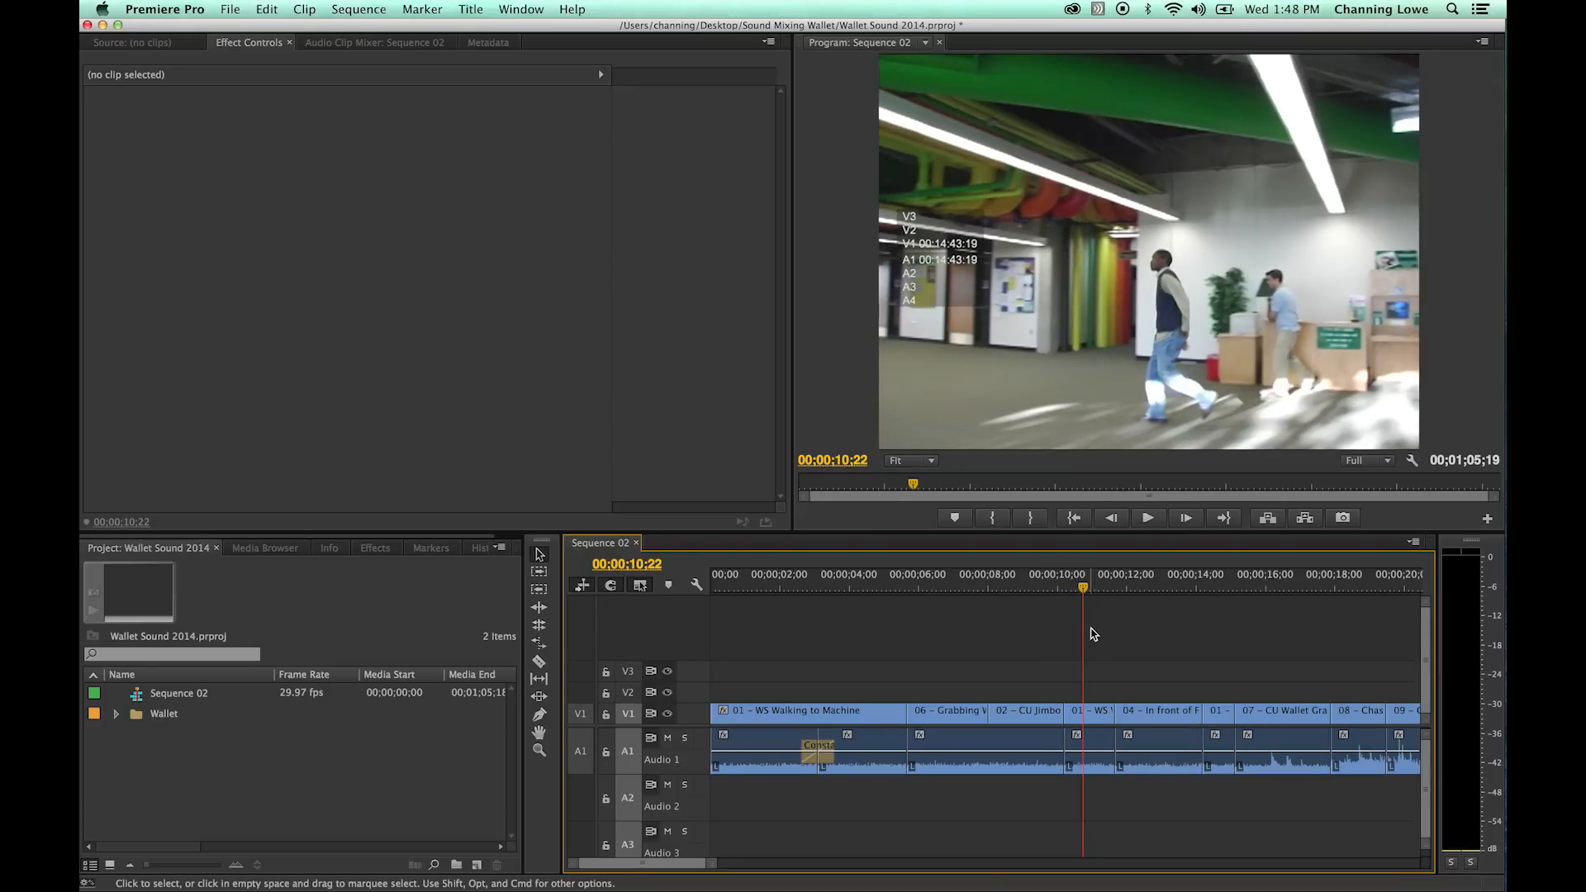
pyautogui.click(1099, 741)
pyautogui.press('Delete')
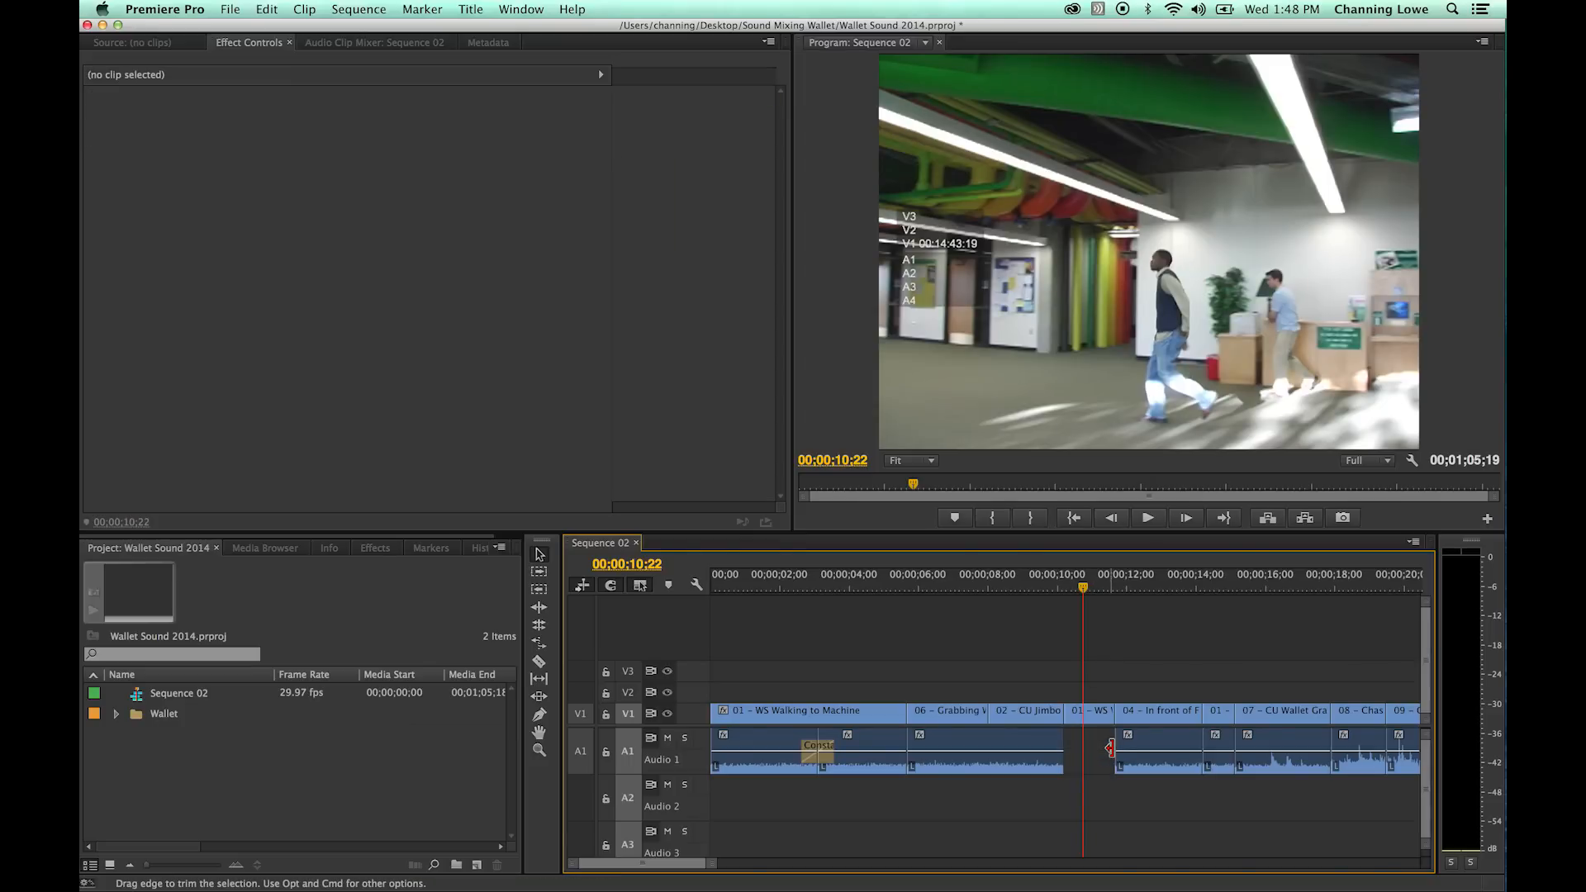
pyautogui.moveTo(1119, 748); pyautogui.dragTo(1065, 746)
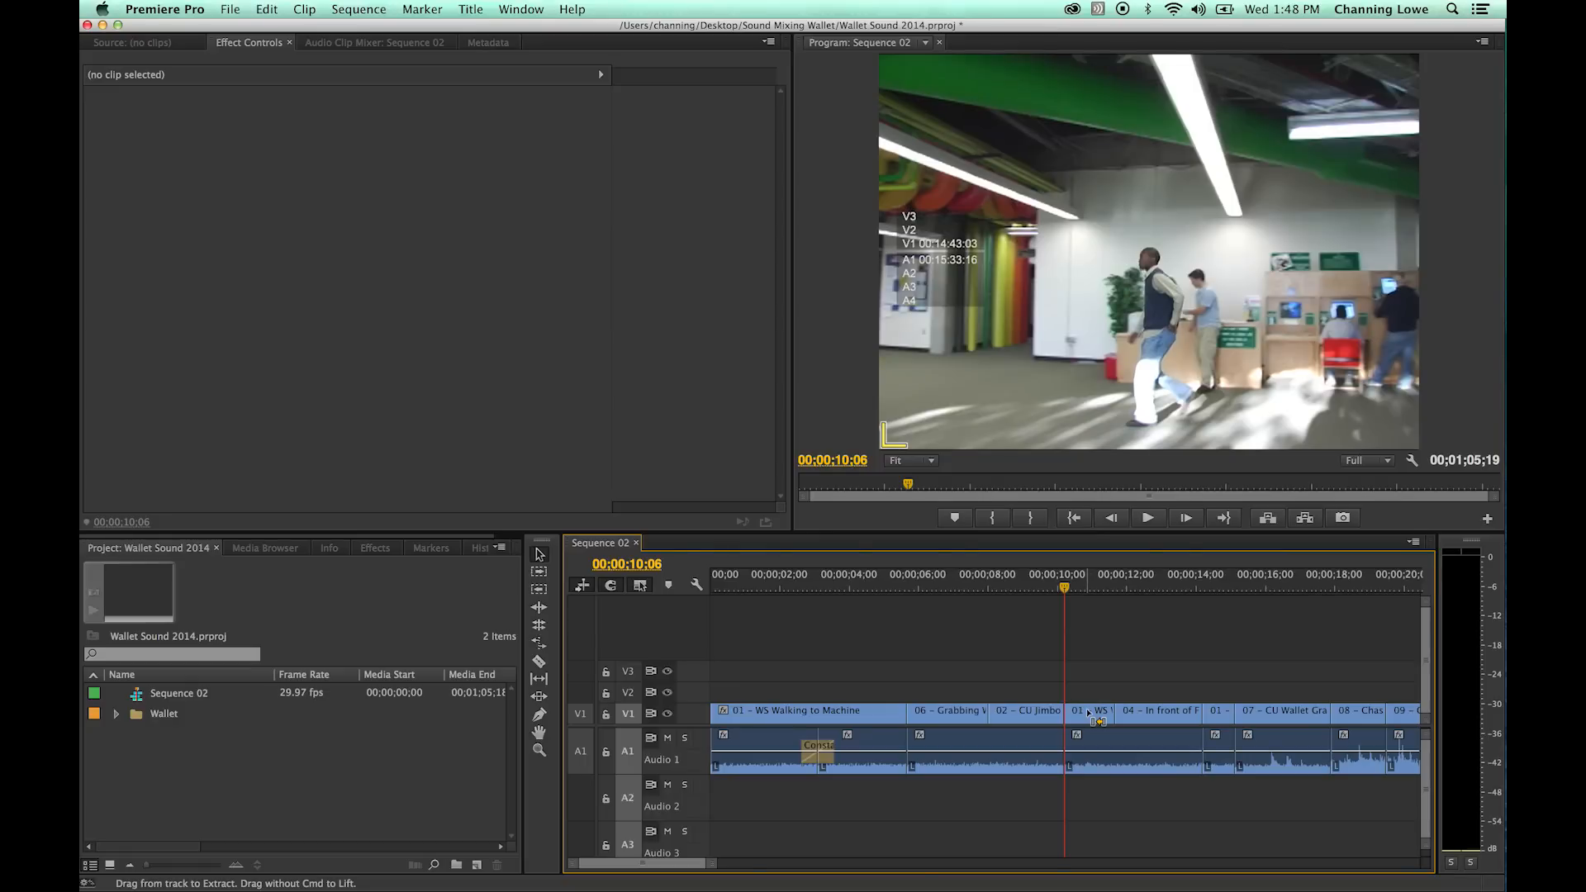
# - Add a Constant Power transition at the Audio 1 cut at 00;00;10;06 and play across it from 00;00;07;22
pyautogui.moveTo(1063, 584); pyautogui.dragTo(980, 578)
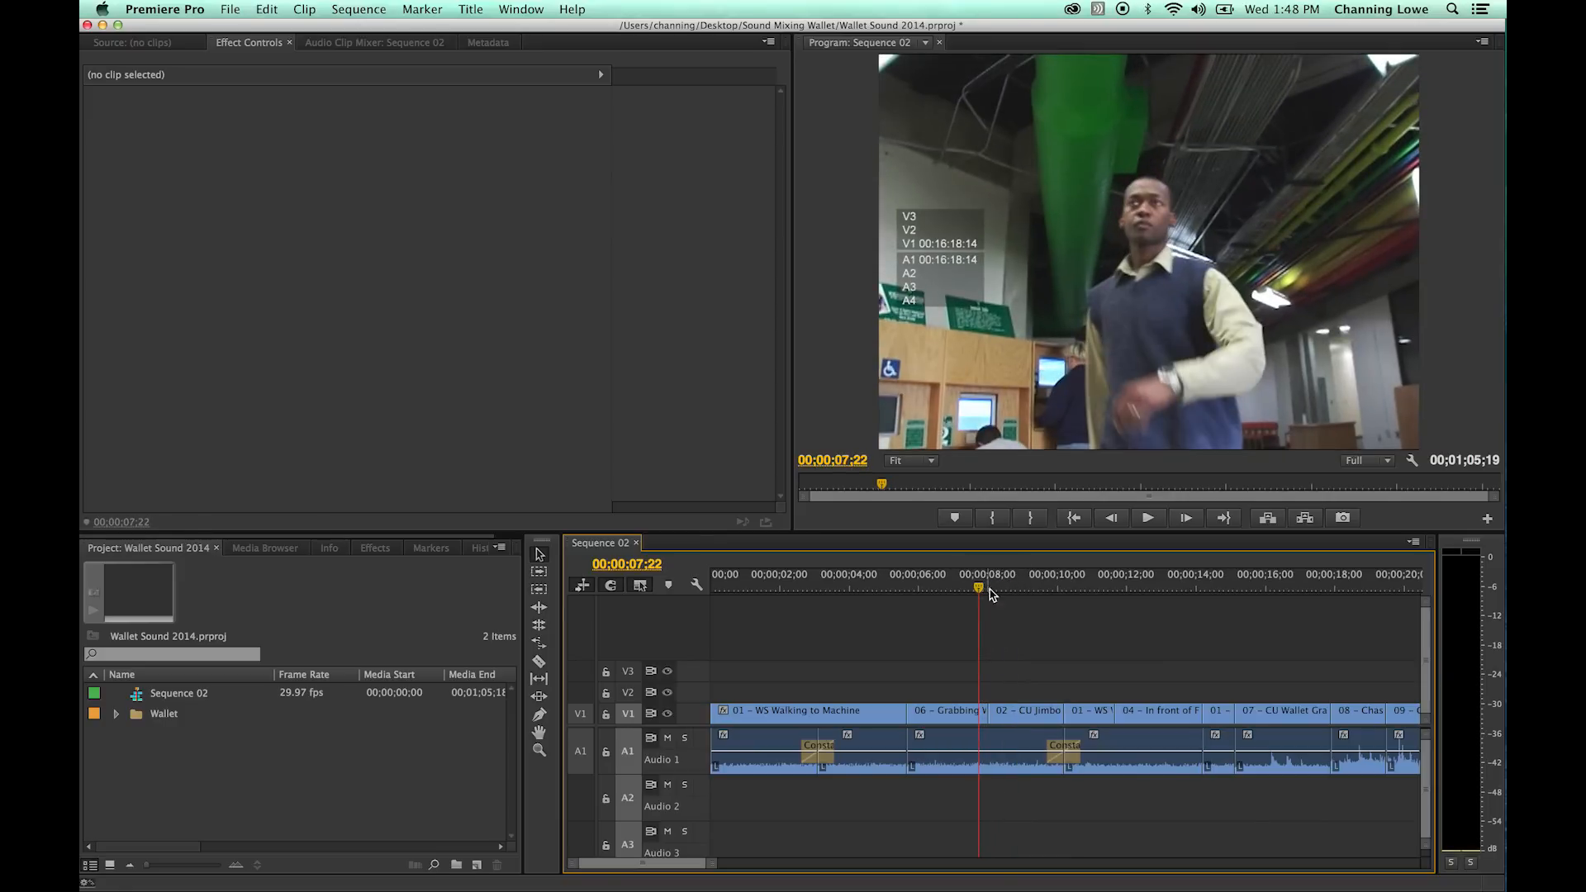
pyautogui.press('space')
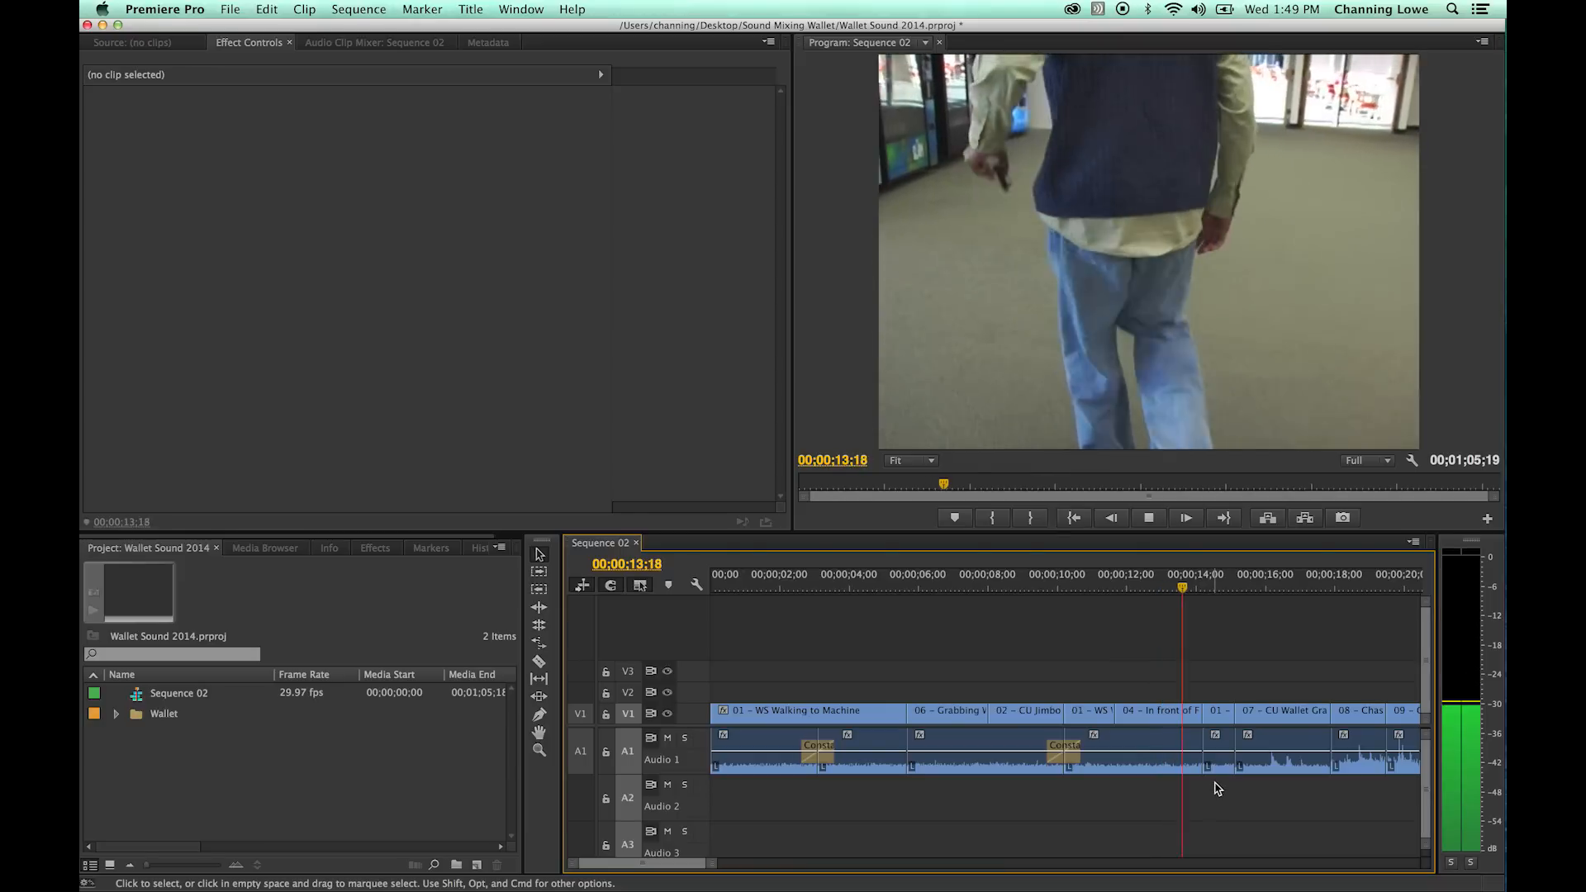
pyautogui.press('space')
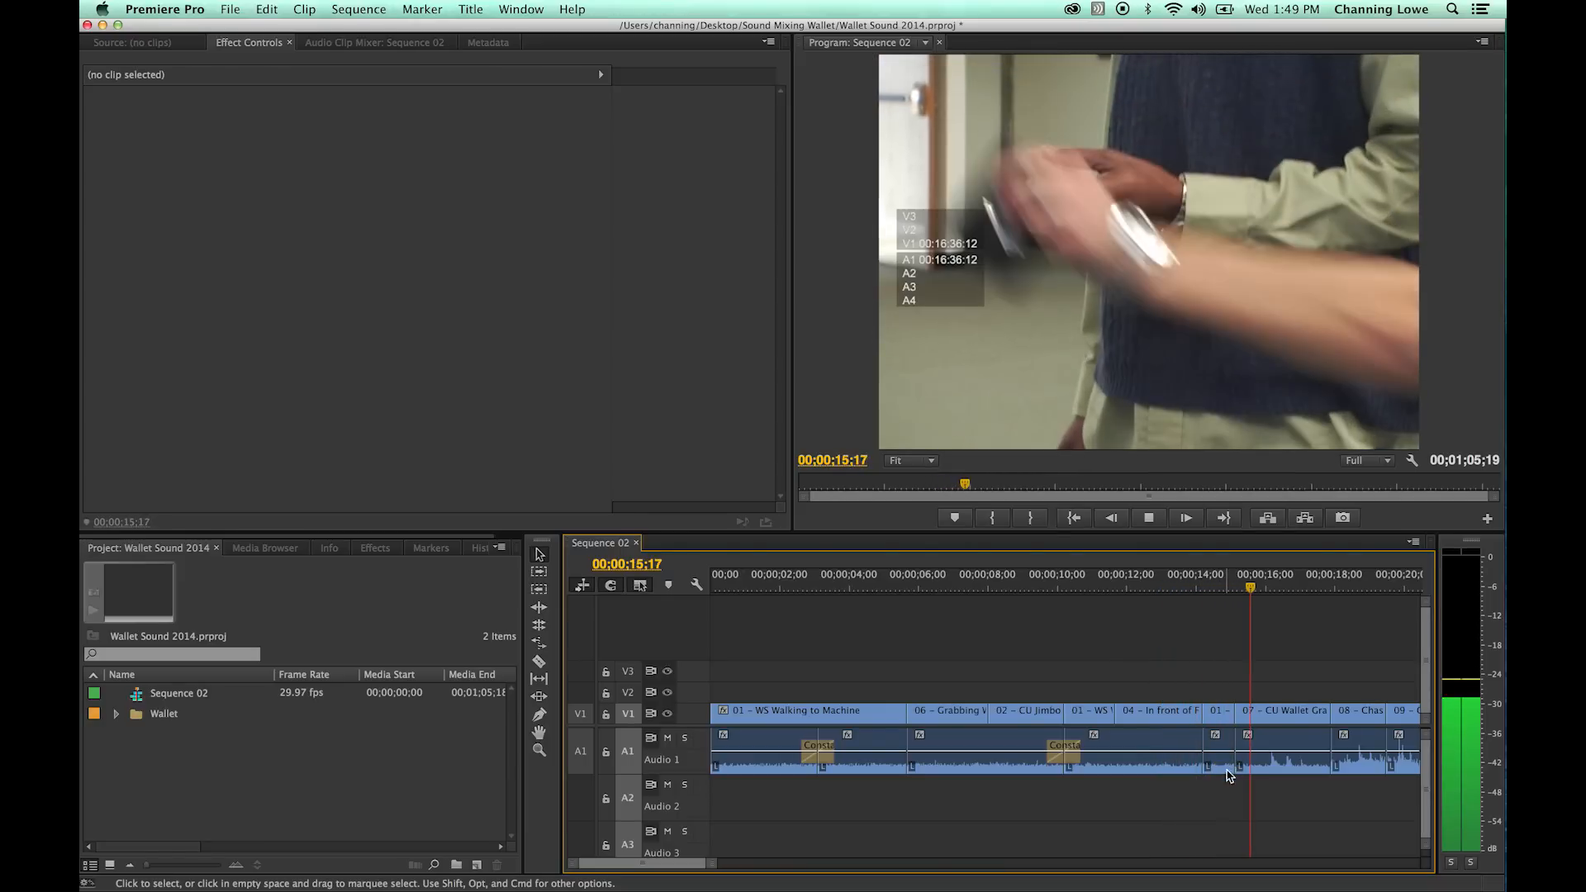
# - Delete the 01 - WS Walking to Machine audio at 00;00;14;06 and extend the 07 - CU Wallet Grab audio back over the gap
pyautogui.press('=')
pyautogui.click(1004, 751)
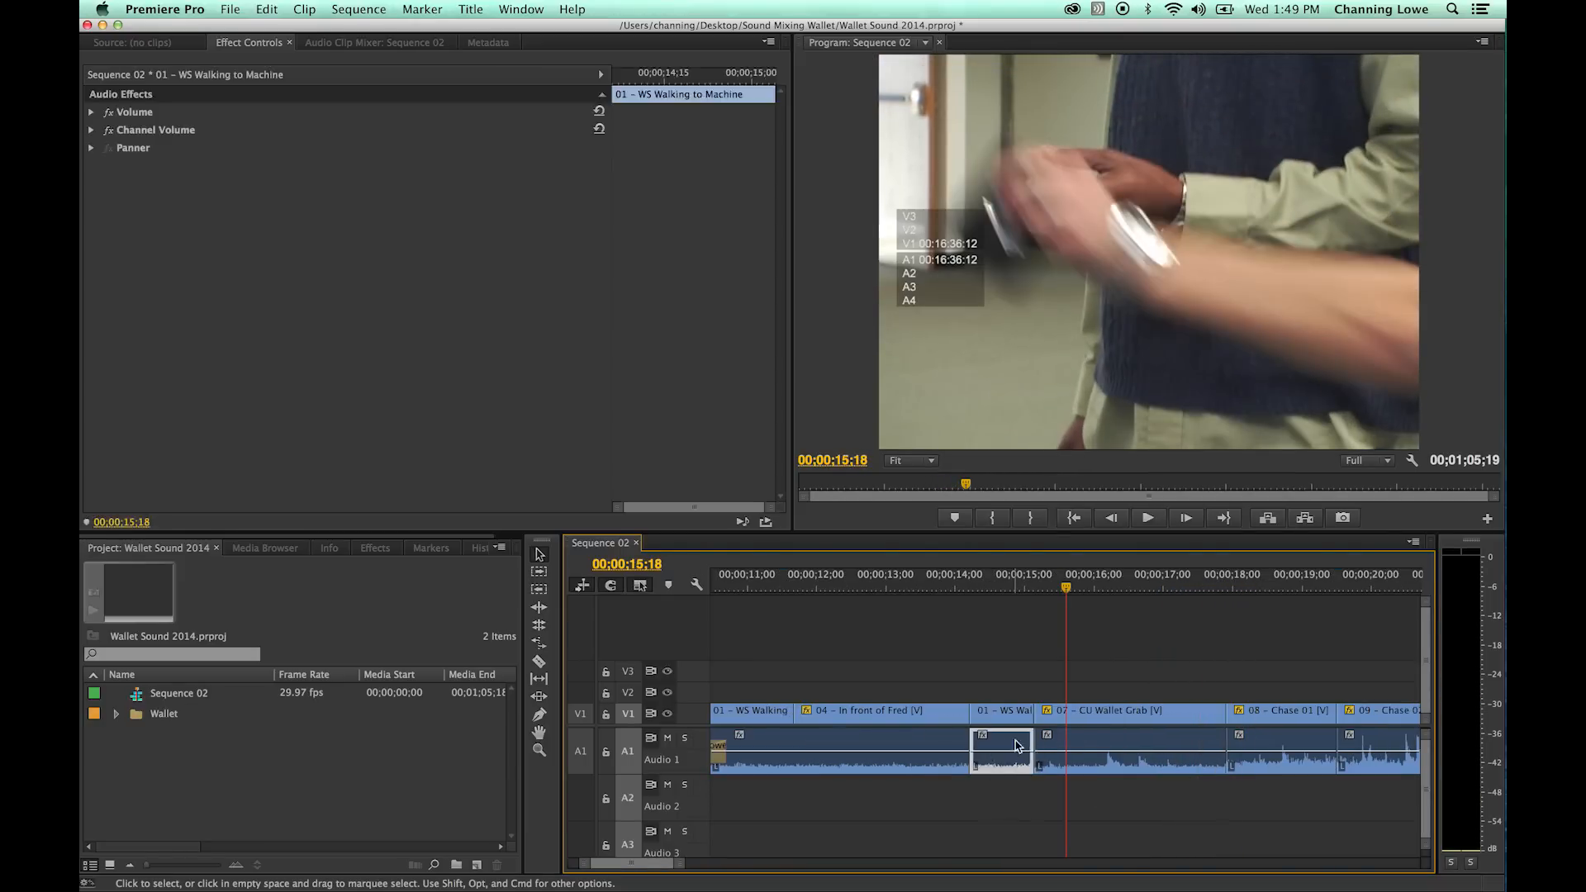
pyautogui.press('Delete')
pyautogui.moveTo(1037, 745); pyautogui.dragTo(971, 745)
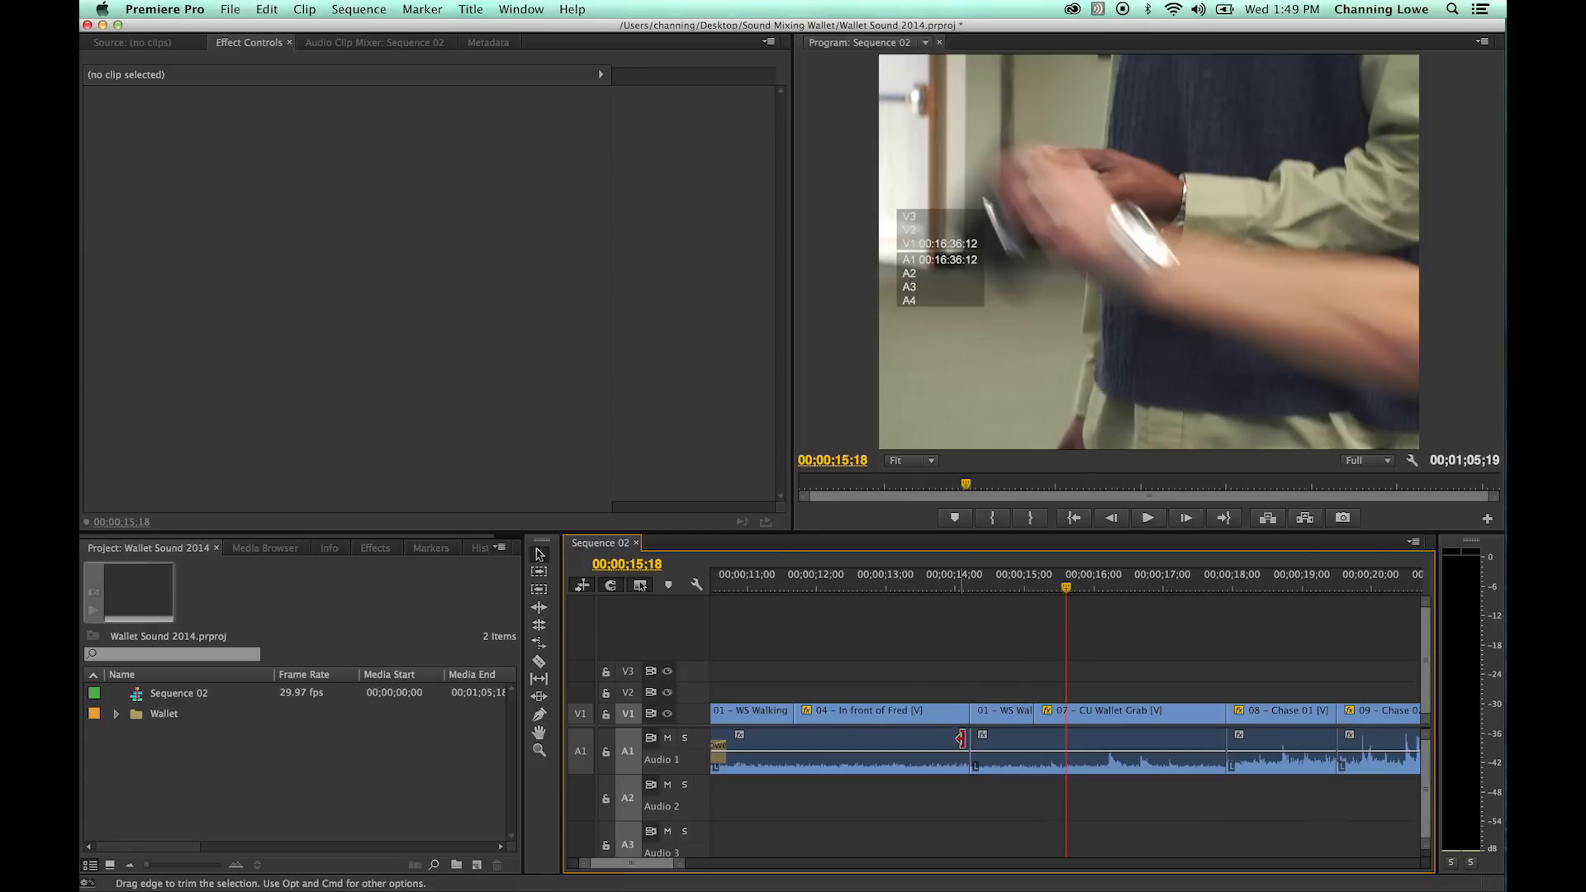
# - Add a Constant Power transition at the Audio 1 cut at 00;00;14;06 and play across it from 00;00;13;21
pyautogui.click(994, 581)
pyautogui.press('Up')
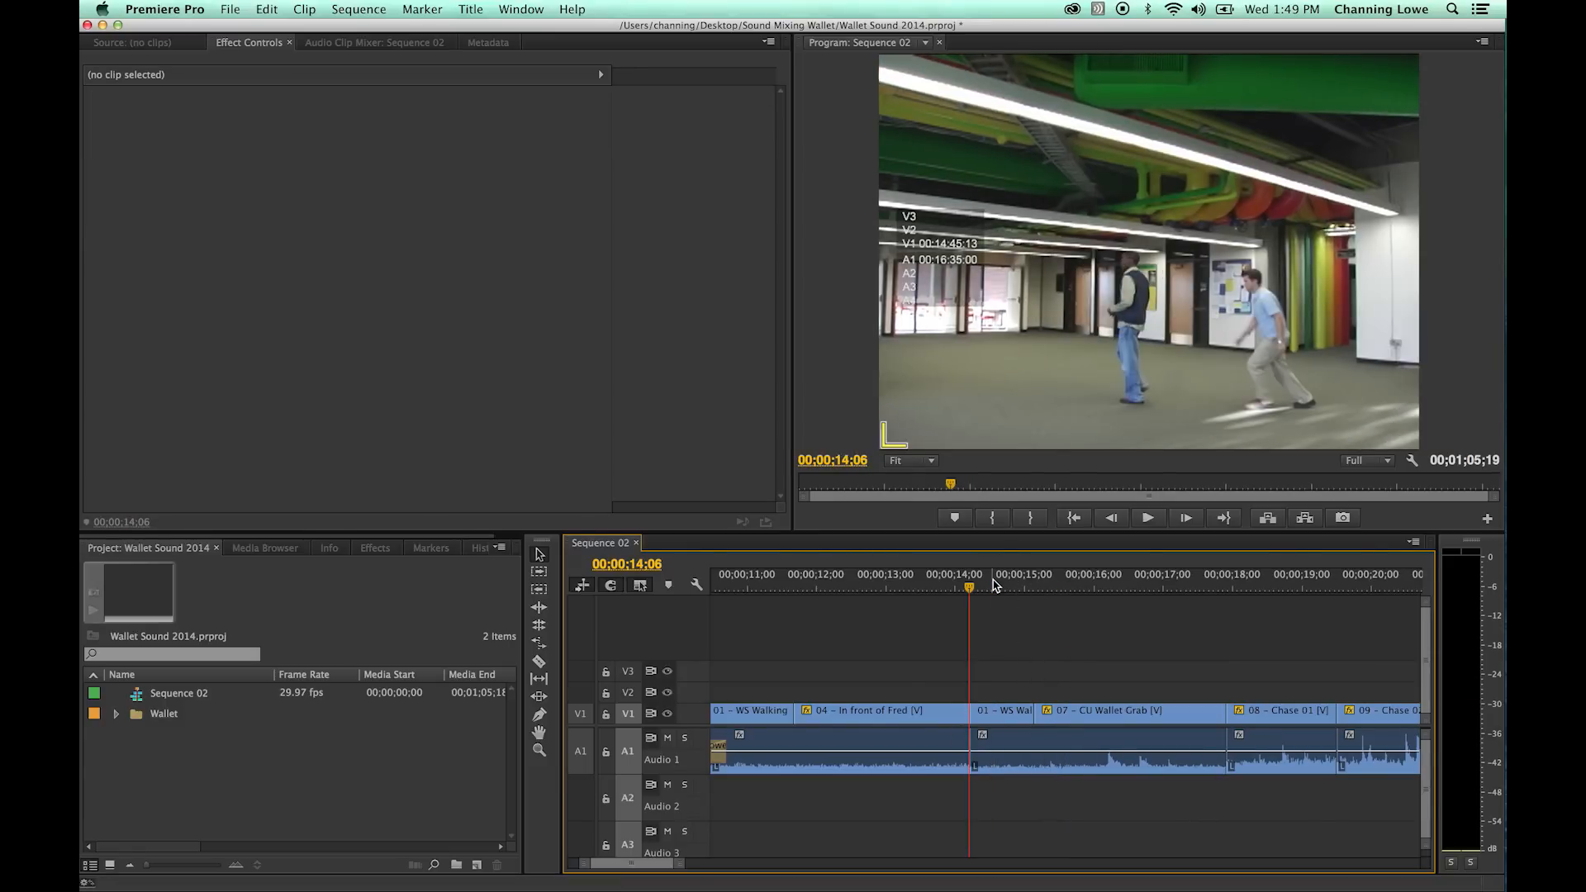
pyautogui.hotkey('shift', 'Left')
pyautogui.hotkey('shift', 'Left')
pyautogui.hotkey('shift', 'Left')
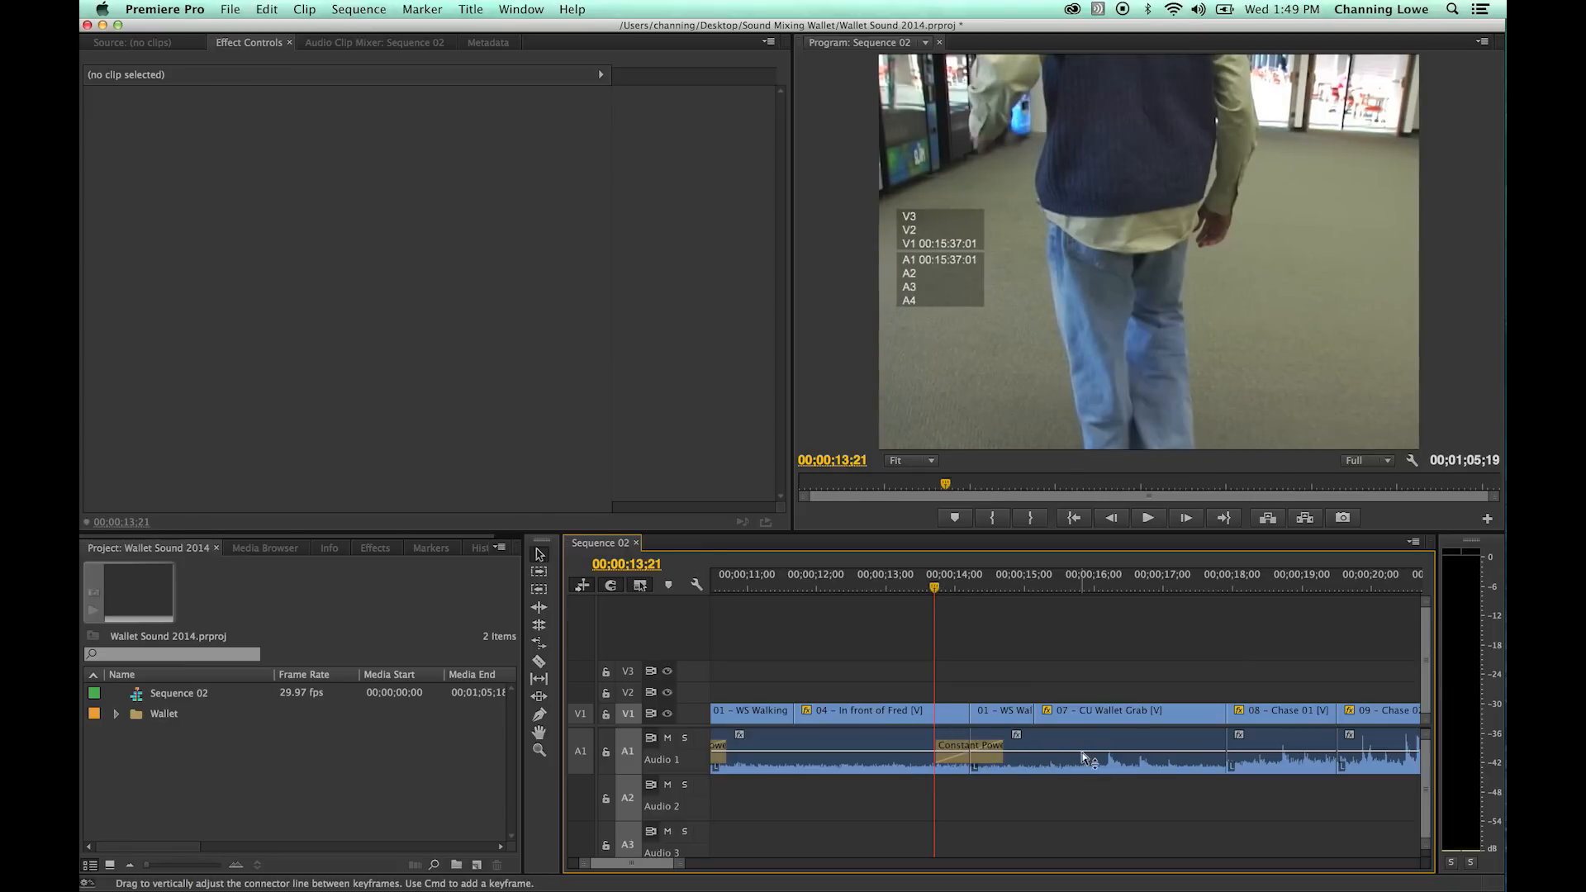
pyautogui.press('space')
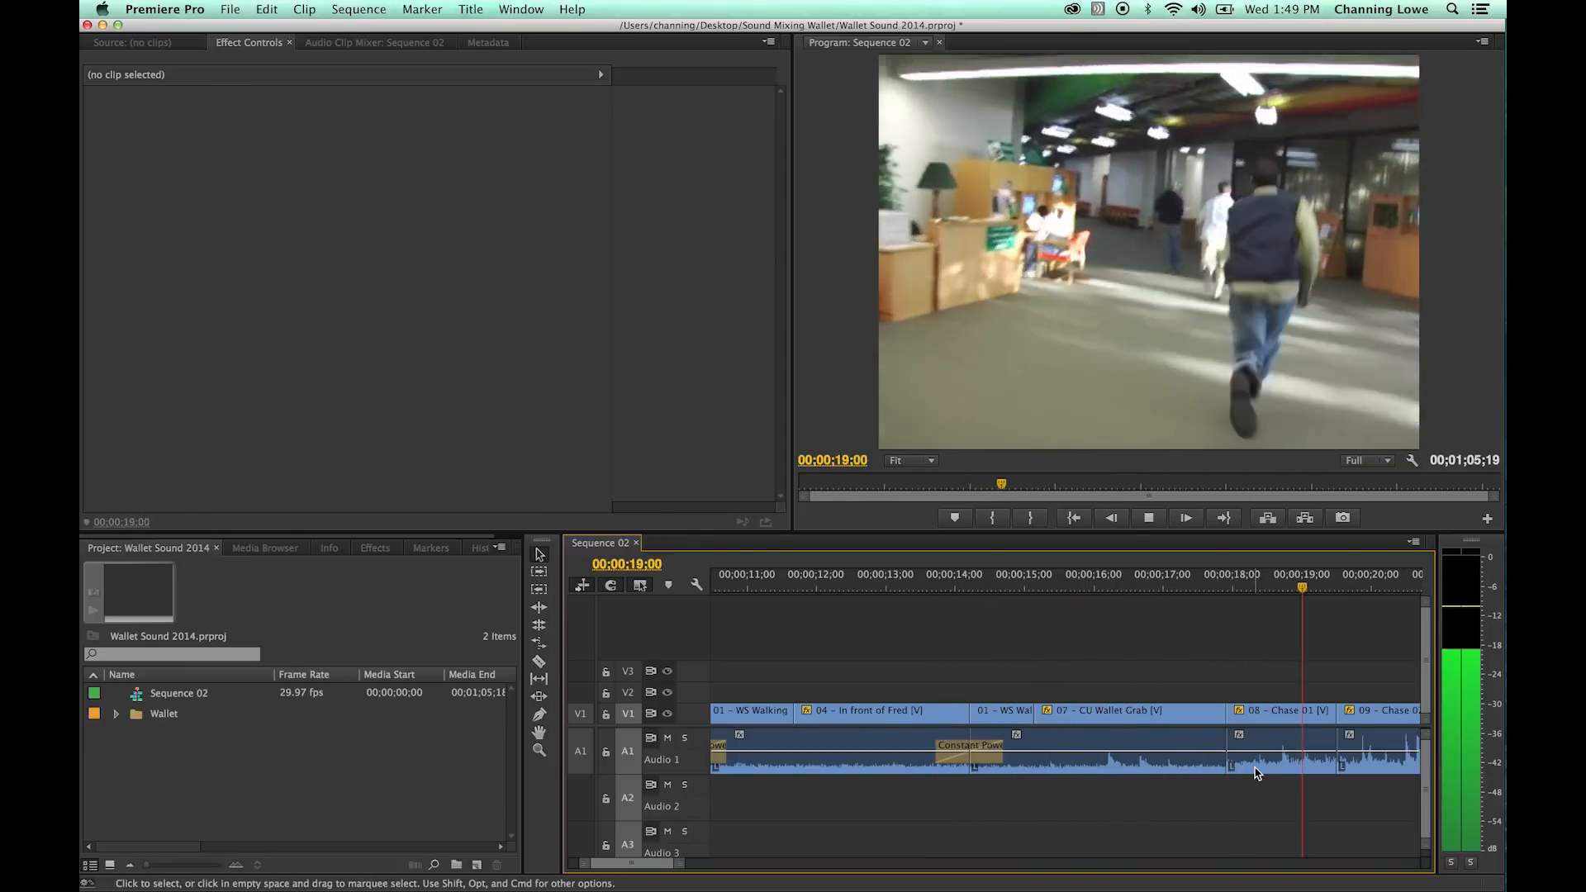
pyautogui.press('space')
# - Play the chase clips from the cut at 00;00;17;27 to check their audio levels
pyautogui.press('Up')
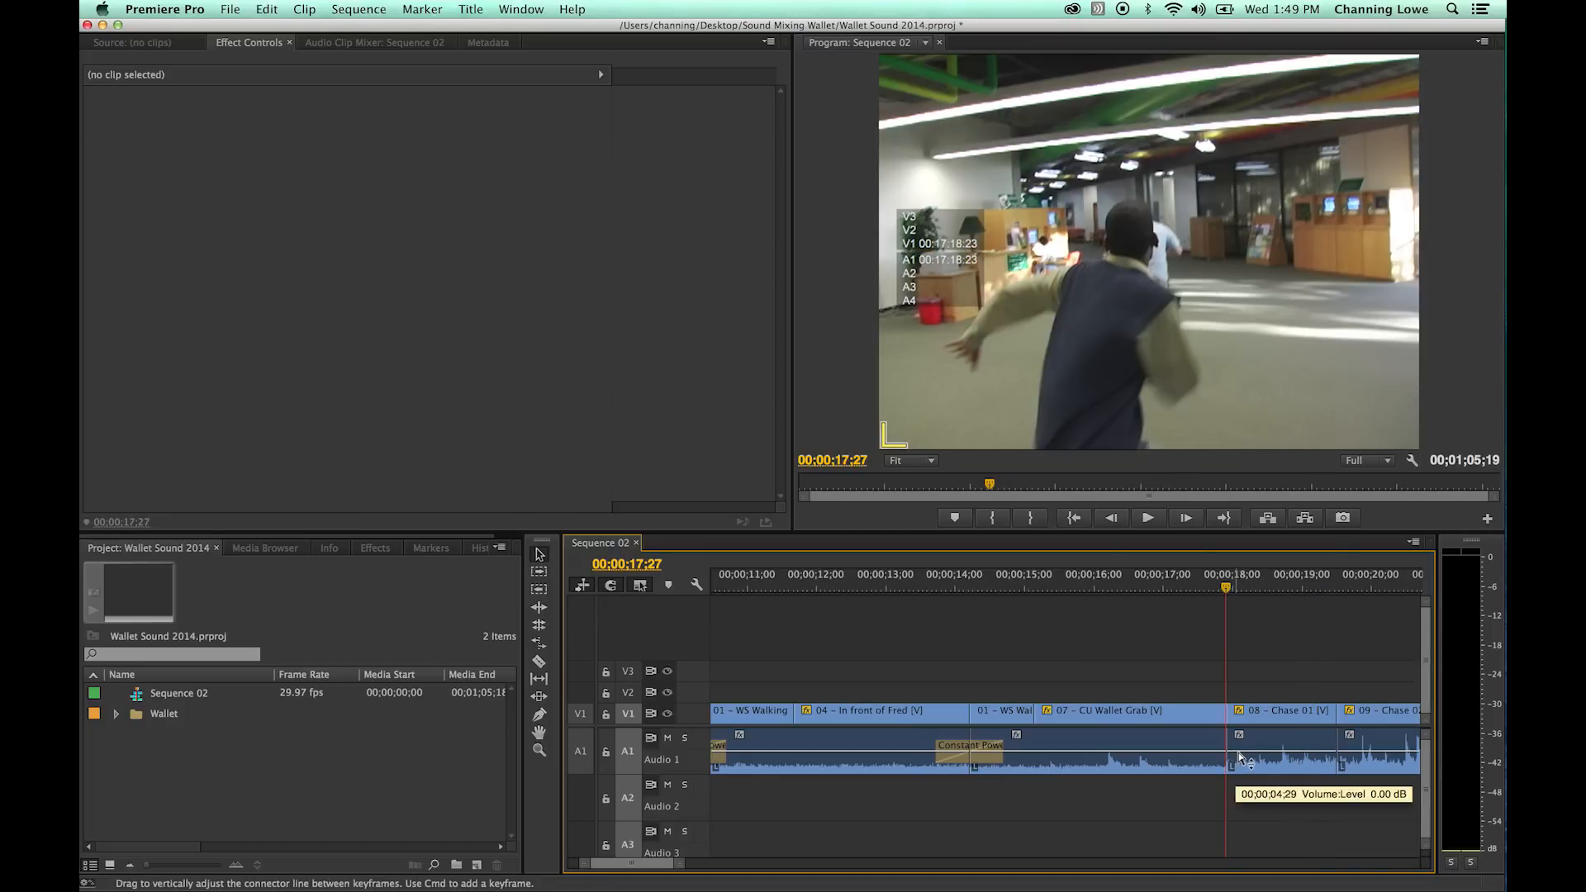
pyautogui.press('-')
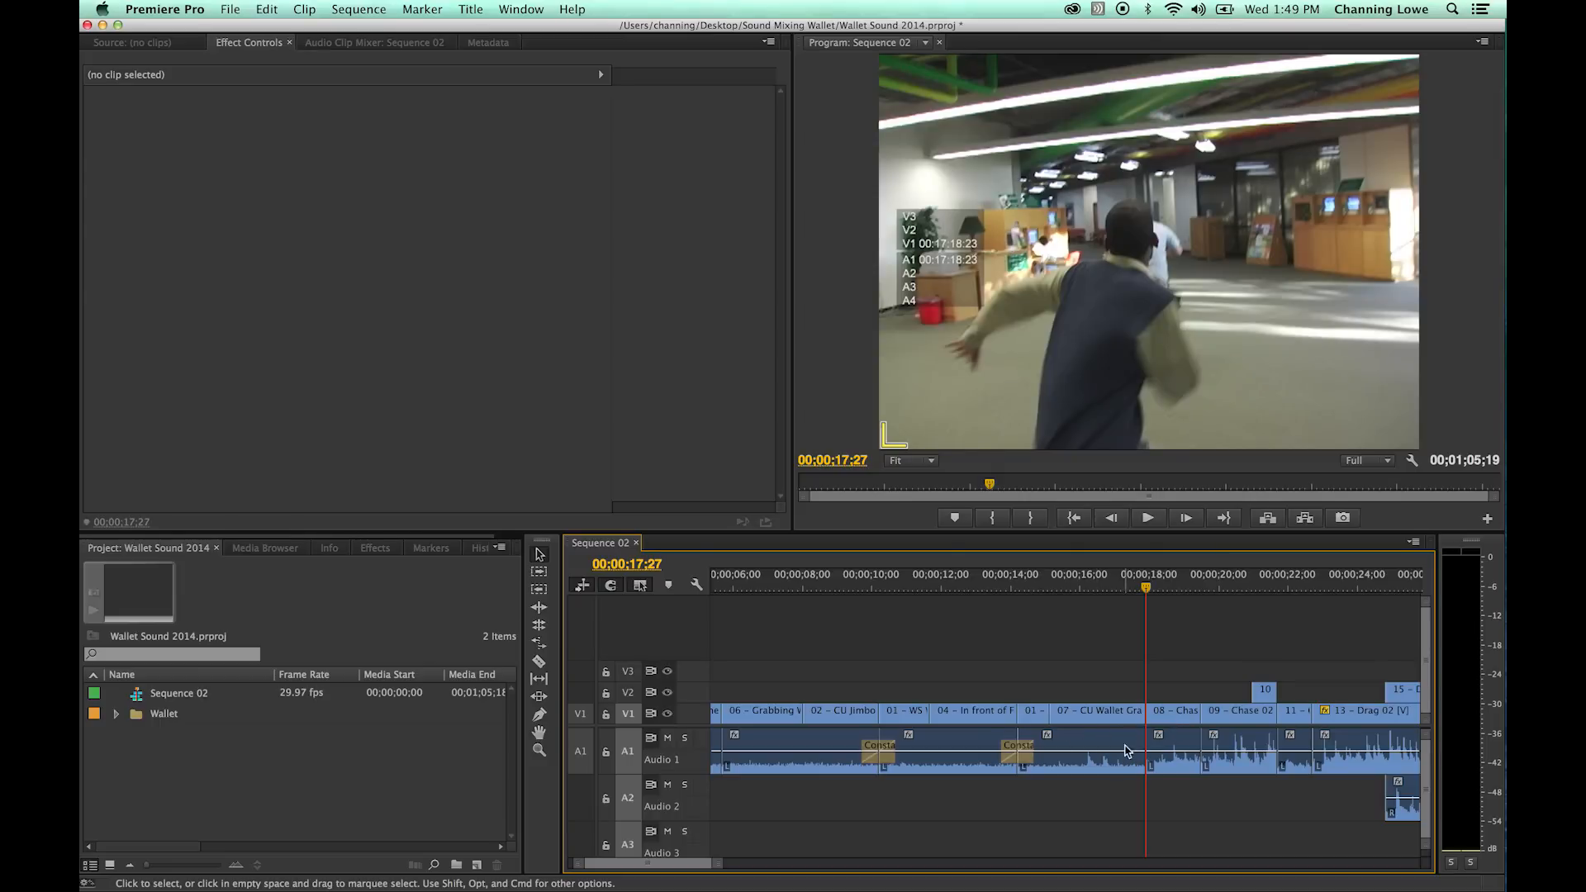
pyautogui.press('space')
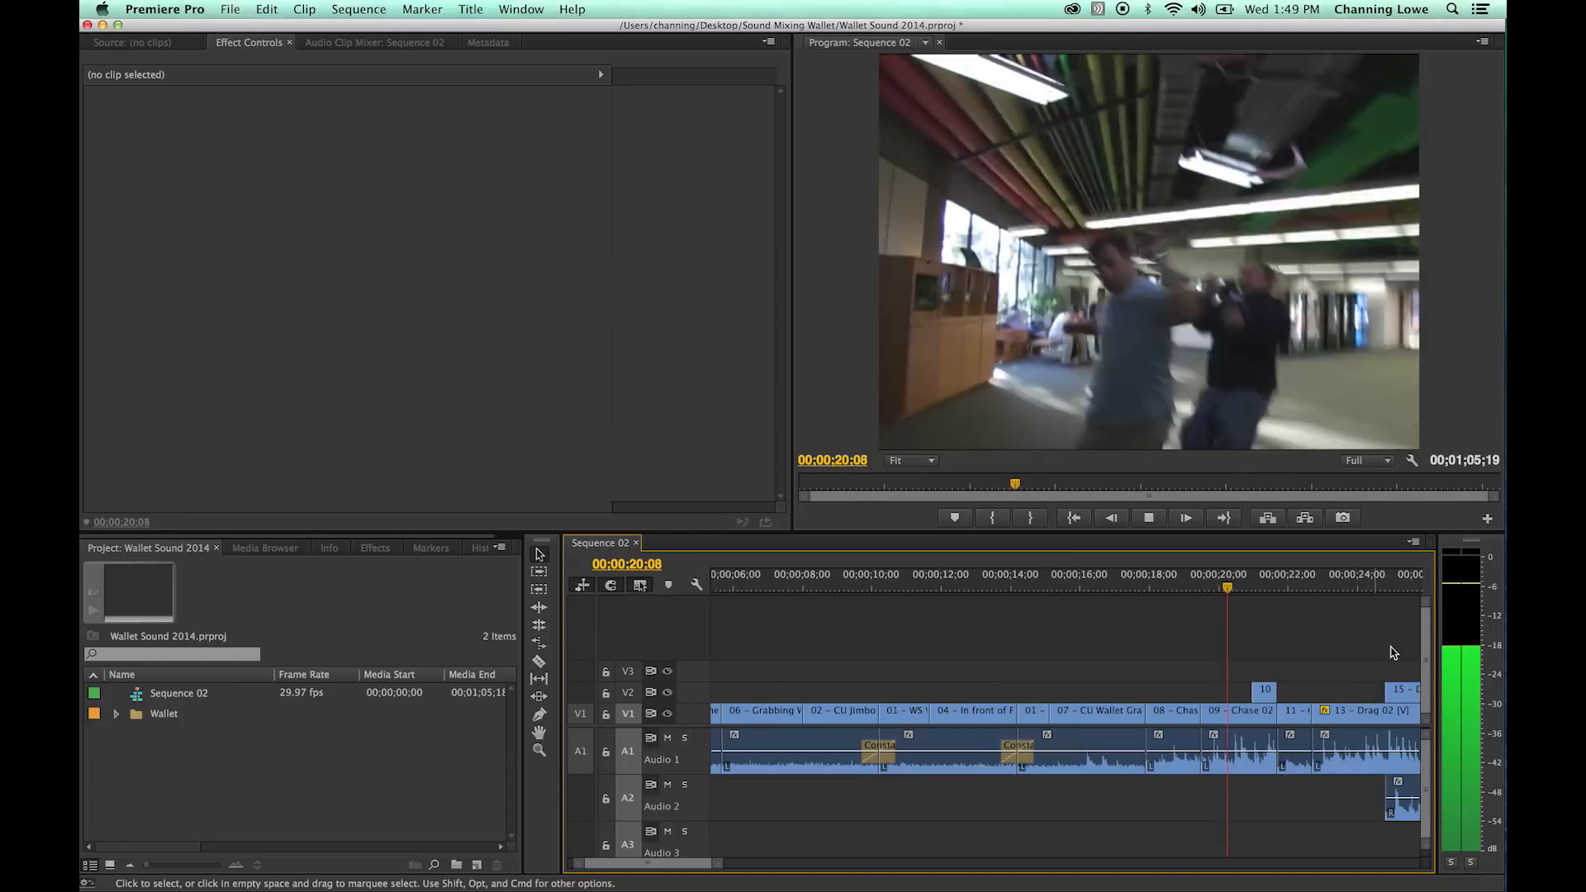
pyautogui.click(1282, 738)
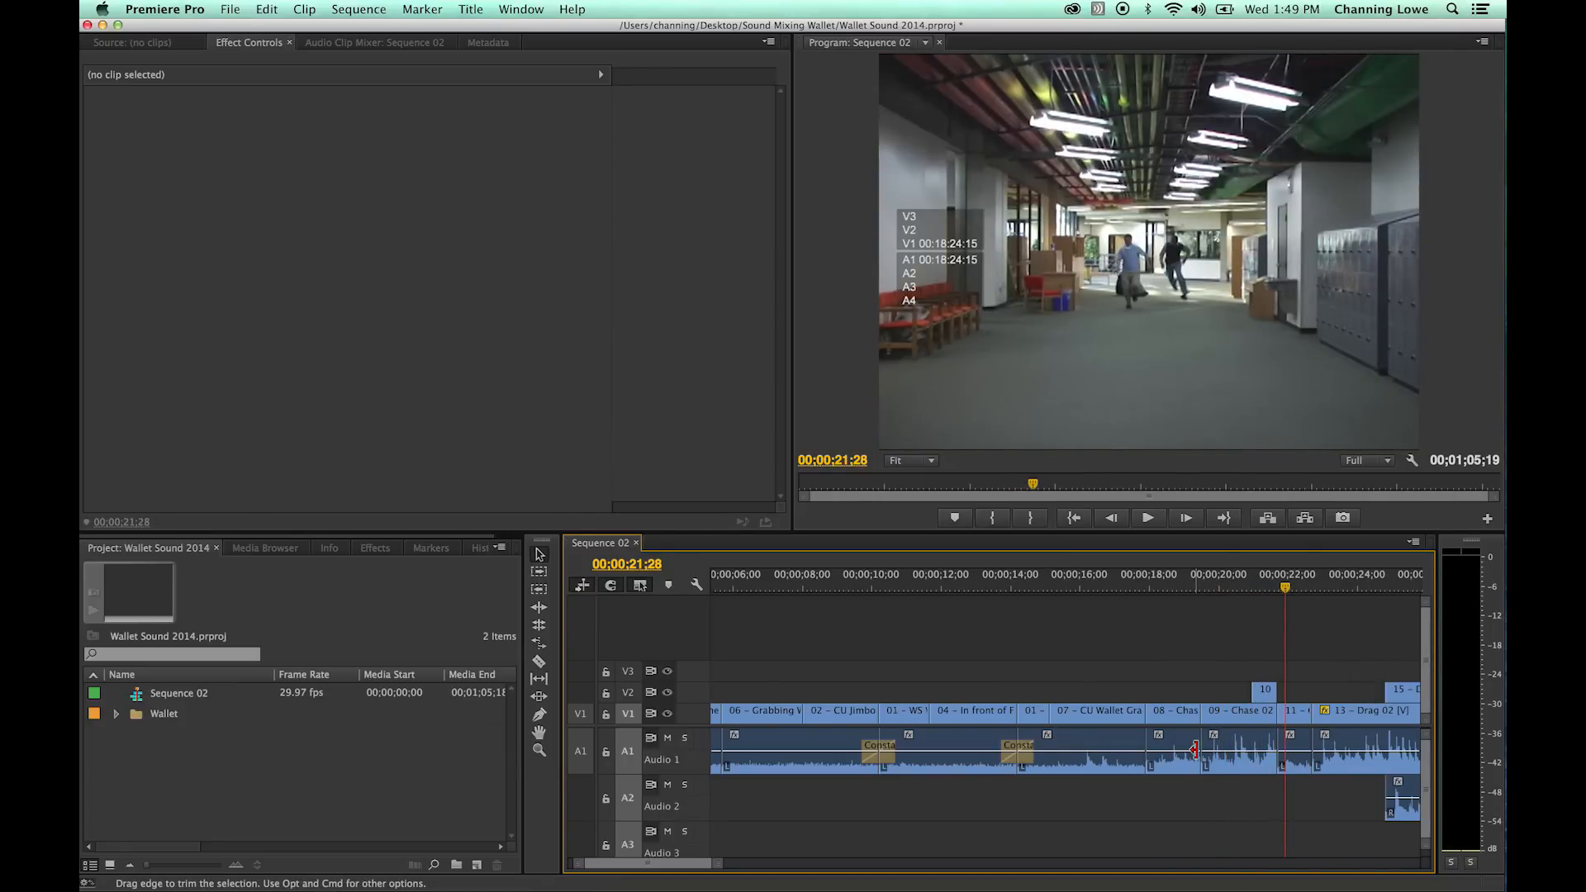
# - Lower the 09 - Chase 02 audio level by about 4 dB and play it from about 00;00;18;20 into 13 - Drag 02
pyautogui.click(1230, 754)
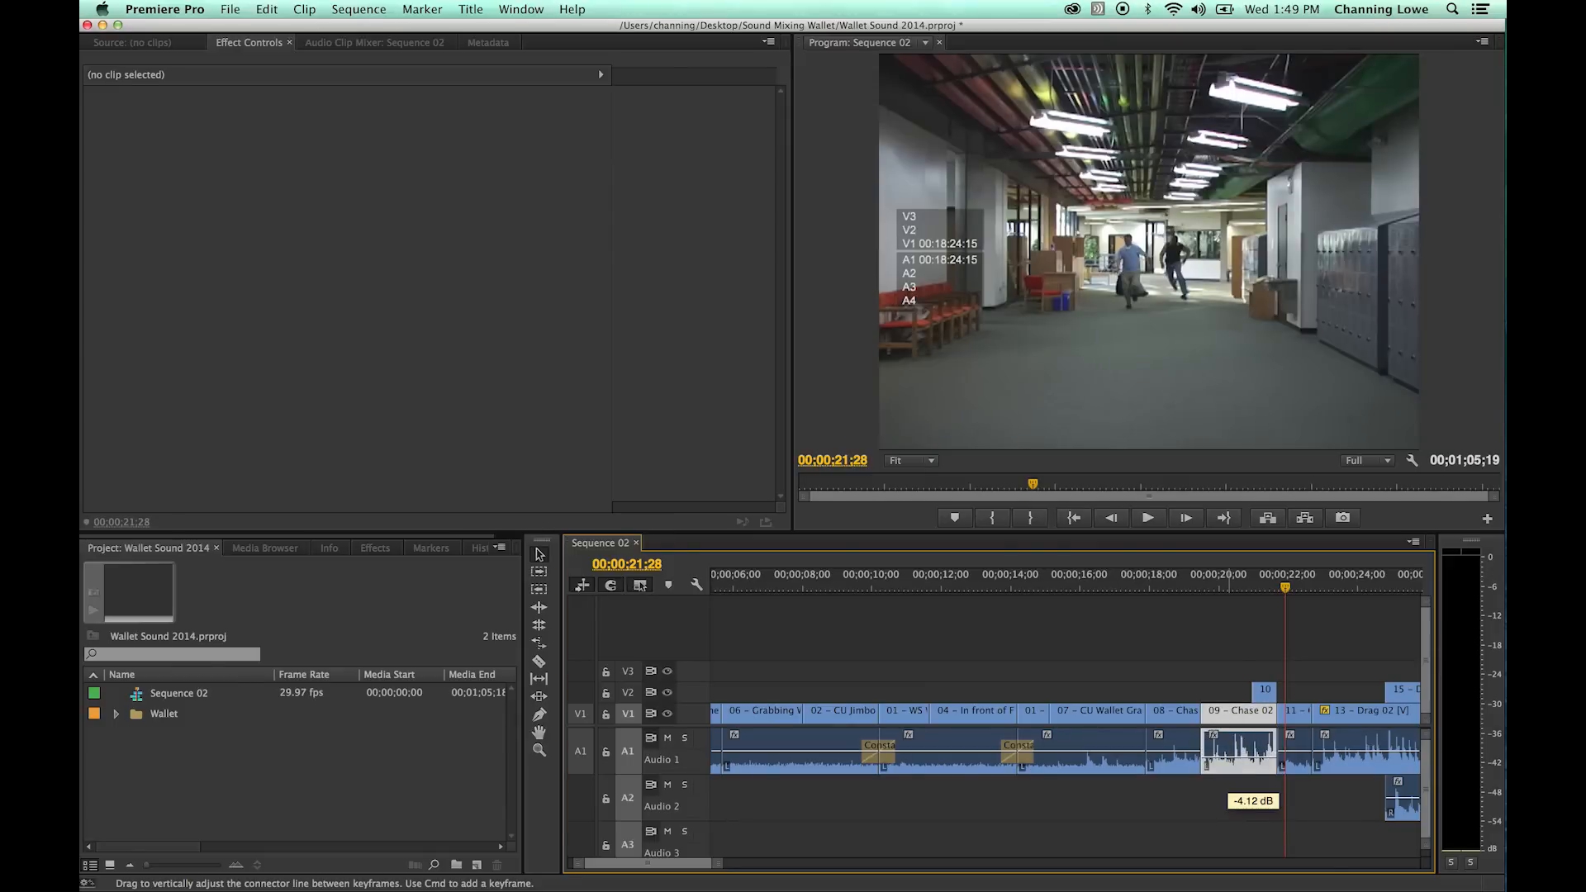
pyautogui.moveTo(1229, 756); pyautogui.dragTo(1229, 757)
pyautogui.click(1174, 588)
pyautogui.press('space')
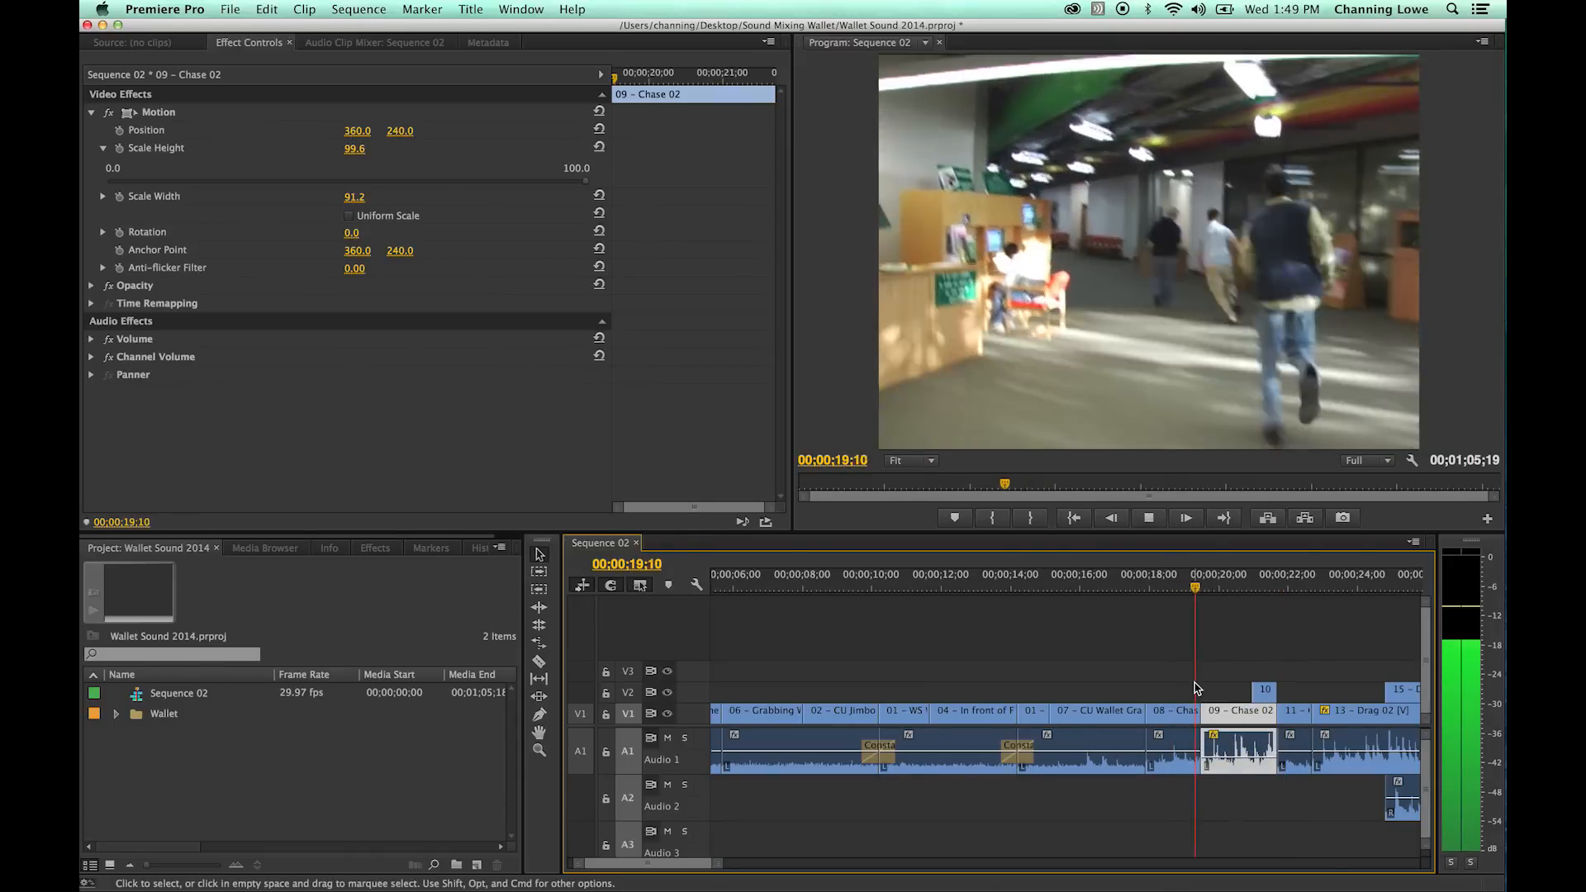
pyautogui.press('space')
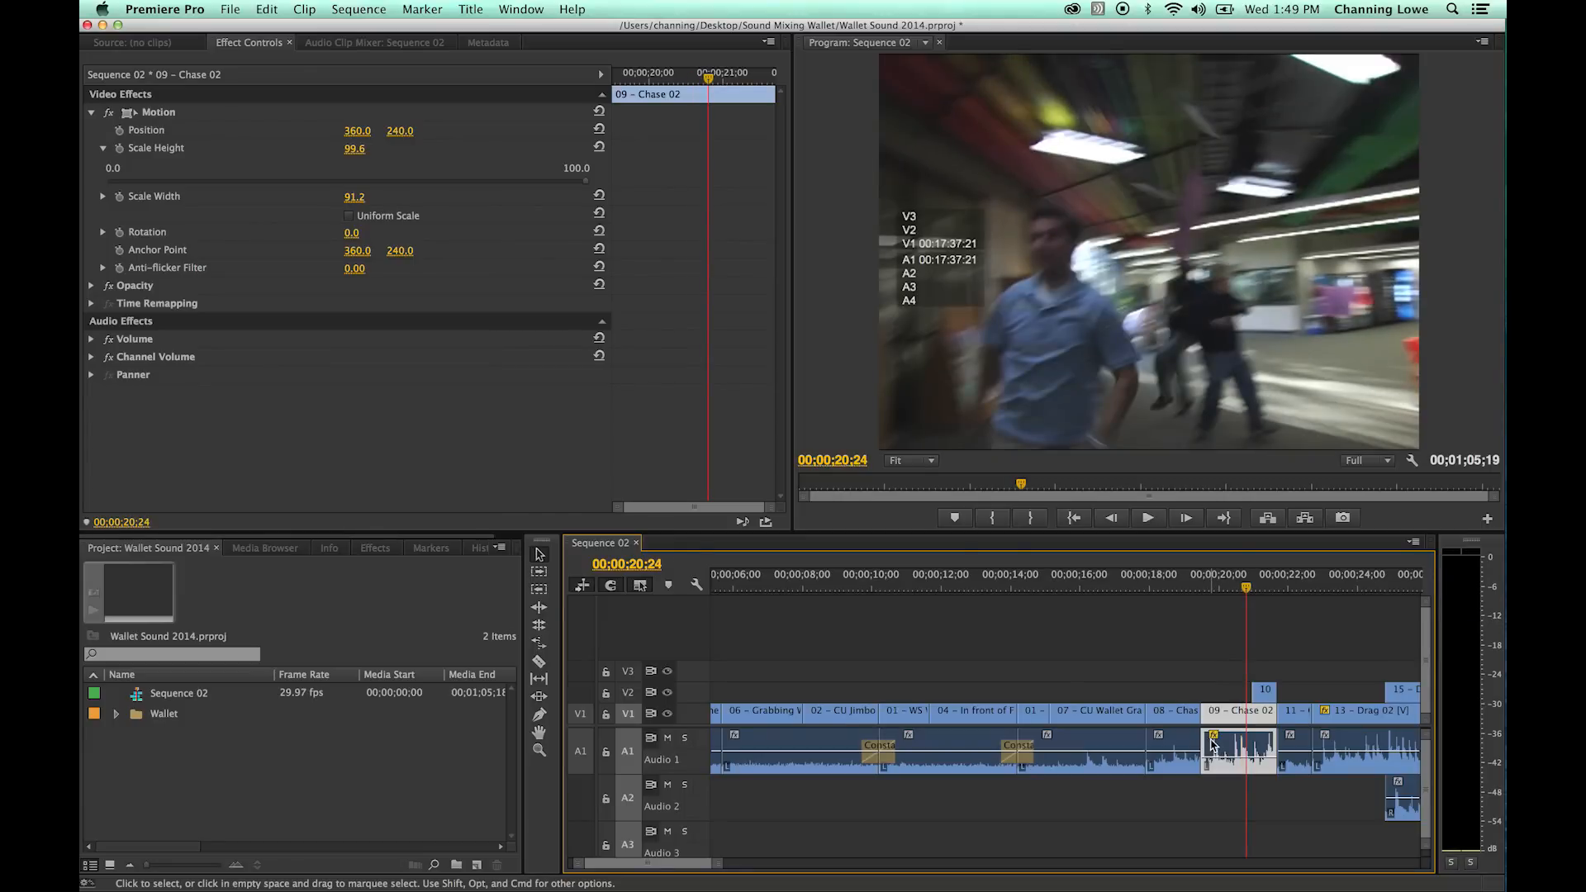
pyautogui.press('space')
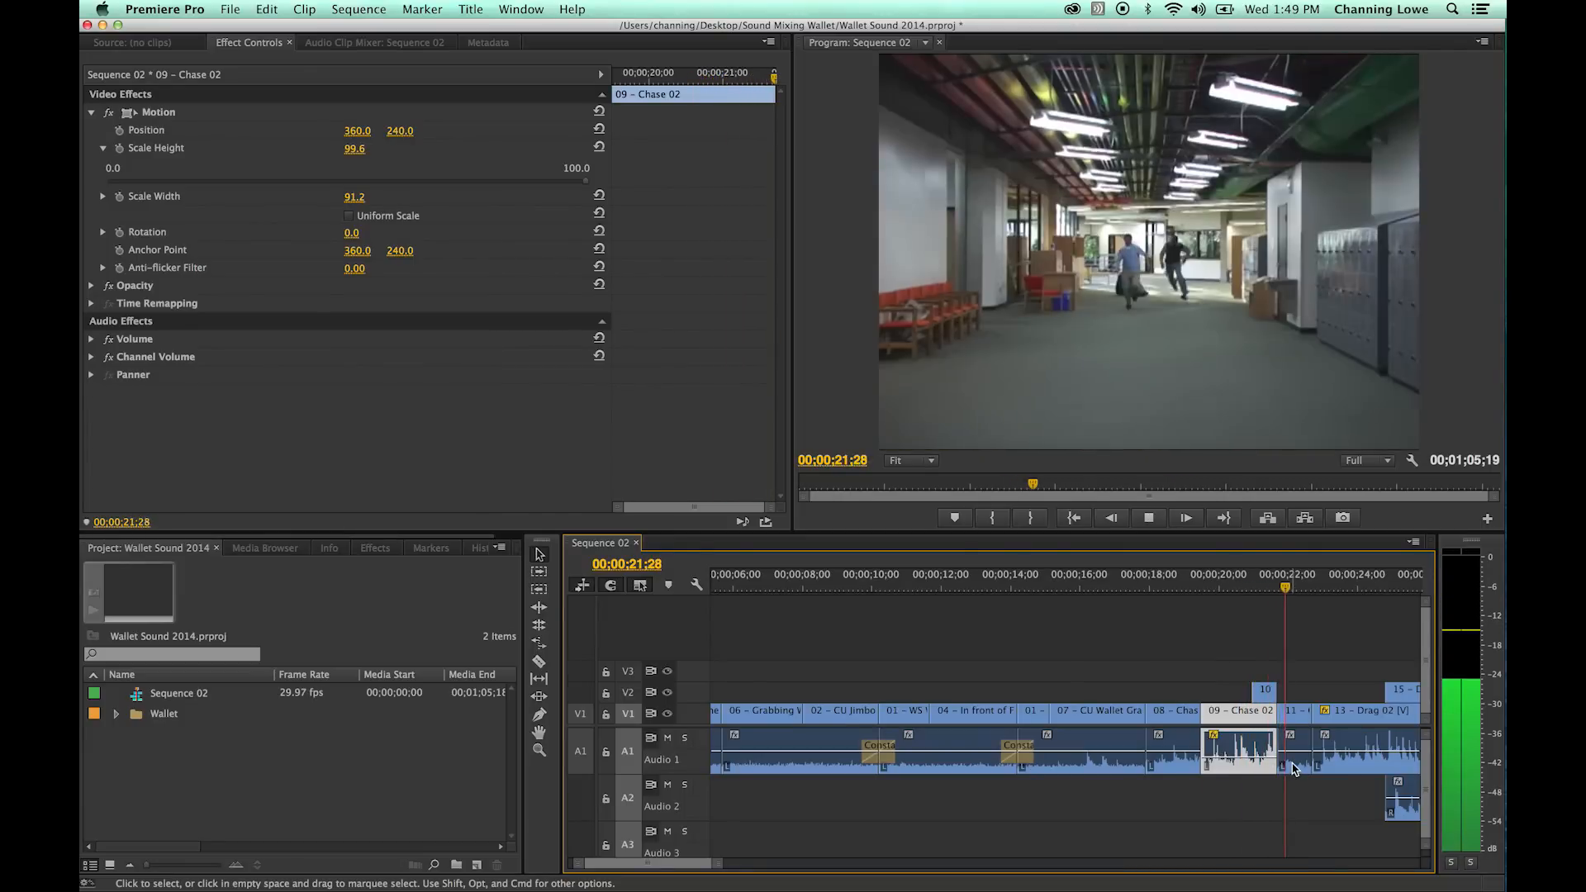
pyautogui.press('space')
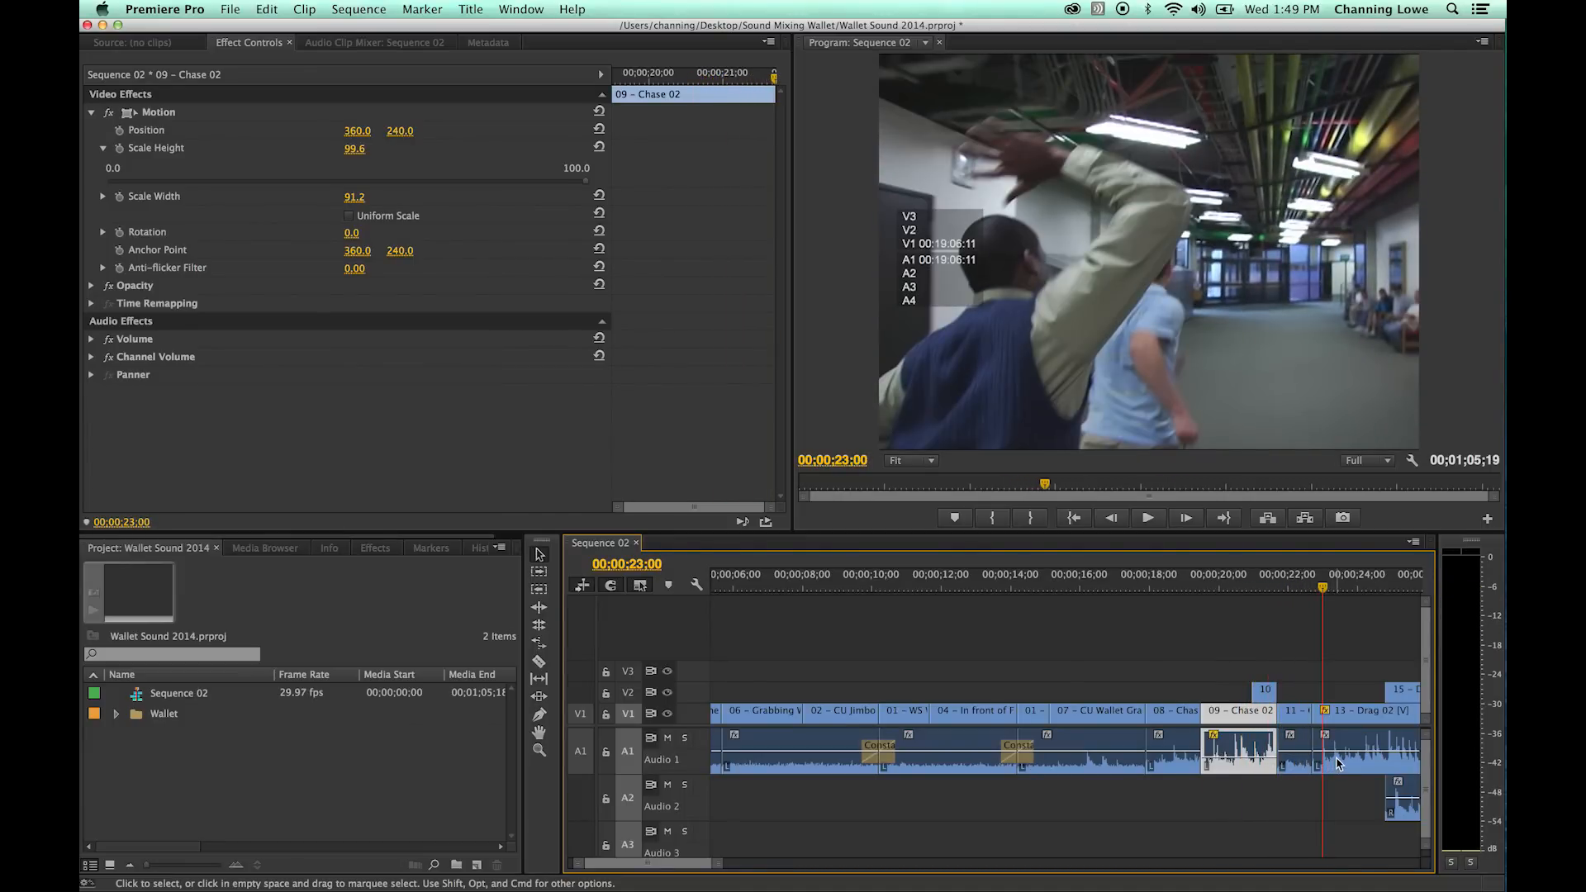
# - Lower the 13 - Drag 02 audio level and play from about 00;00;22;15 into the 12 - Drag clip
pyautogui.press('=')
pyautogui.press('=')
pyautogui.click(1183, 753)
pyautogui.moveTo(1182, 754); pyautogui.dragTo(1182, 759)
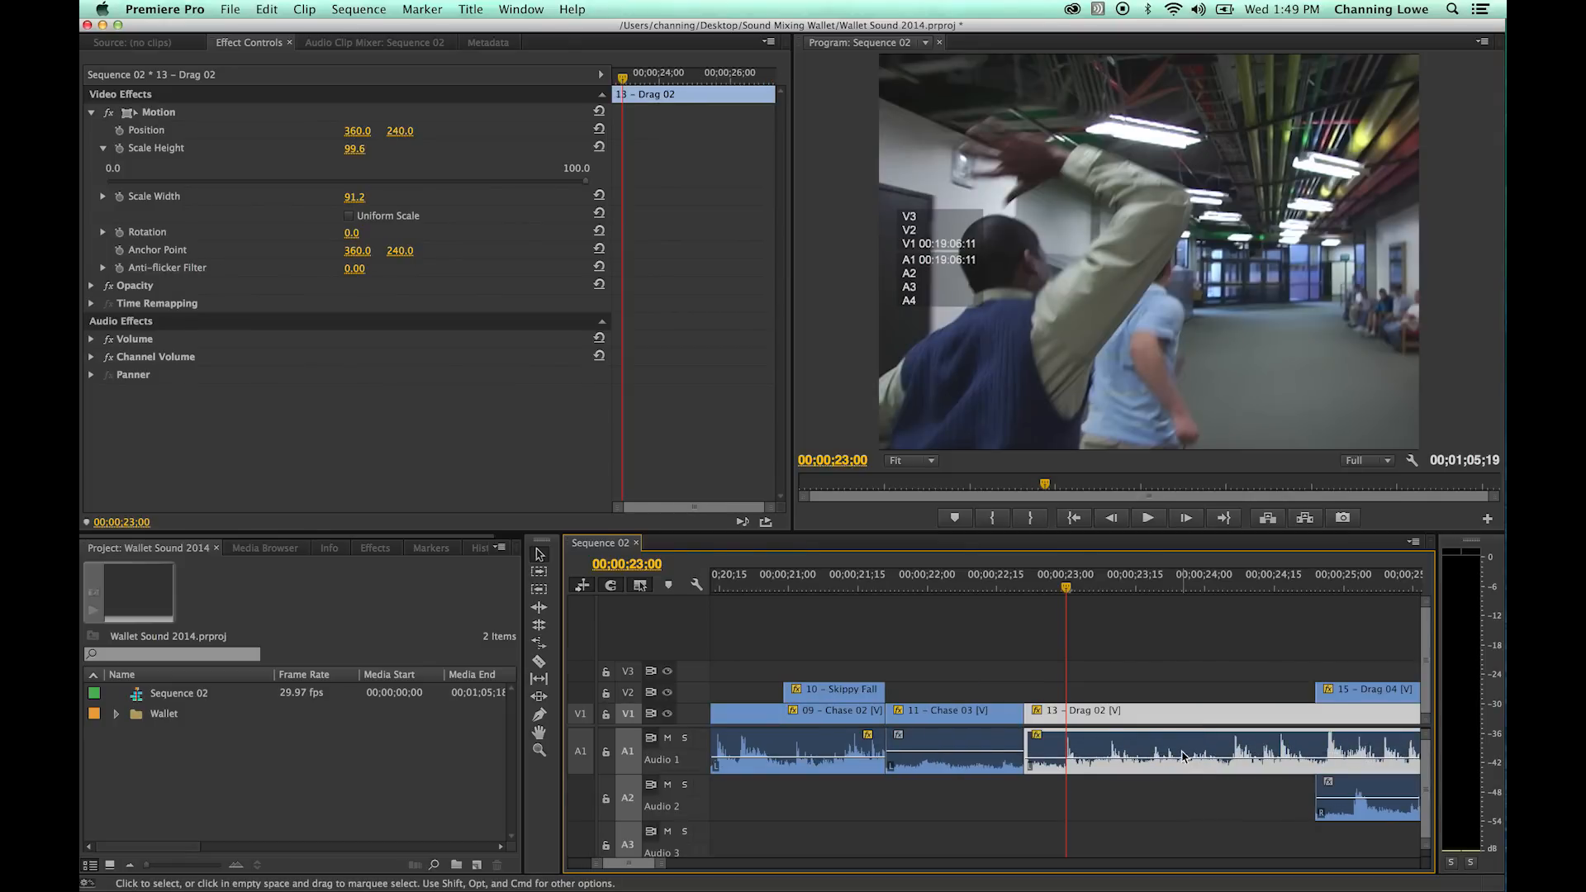
pyautogui.moveTo(1025, 585); pyautogui.dragTo(1001, 585)
pyautogui.press('space')
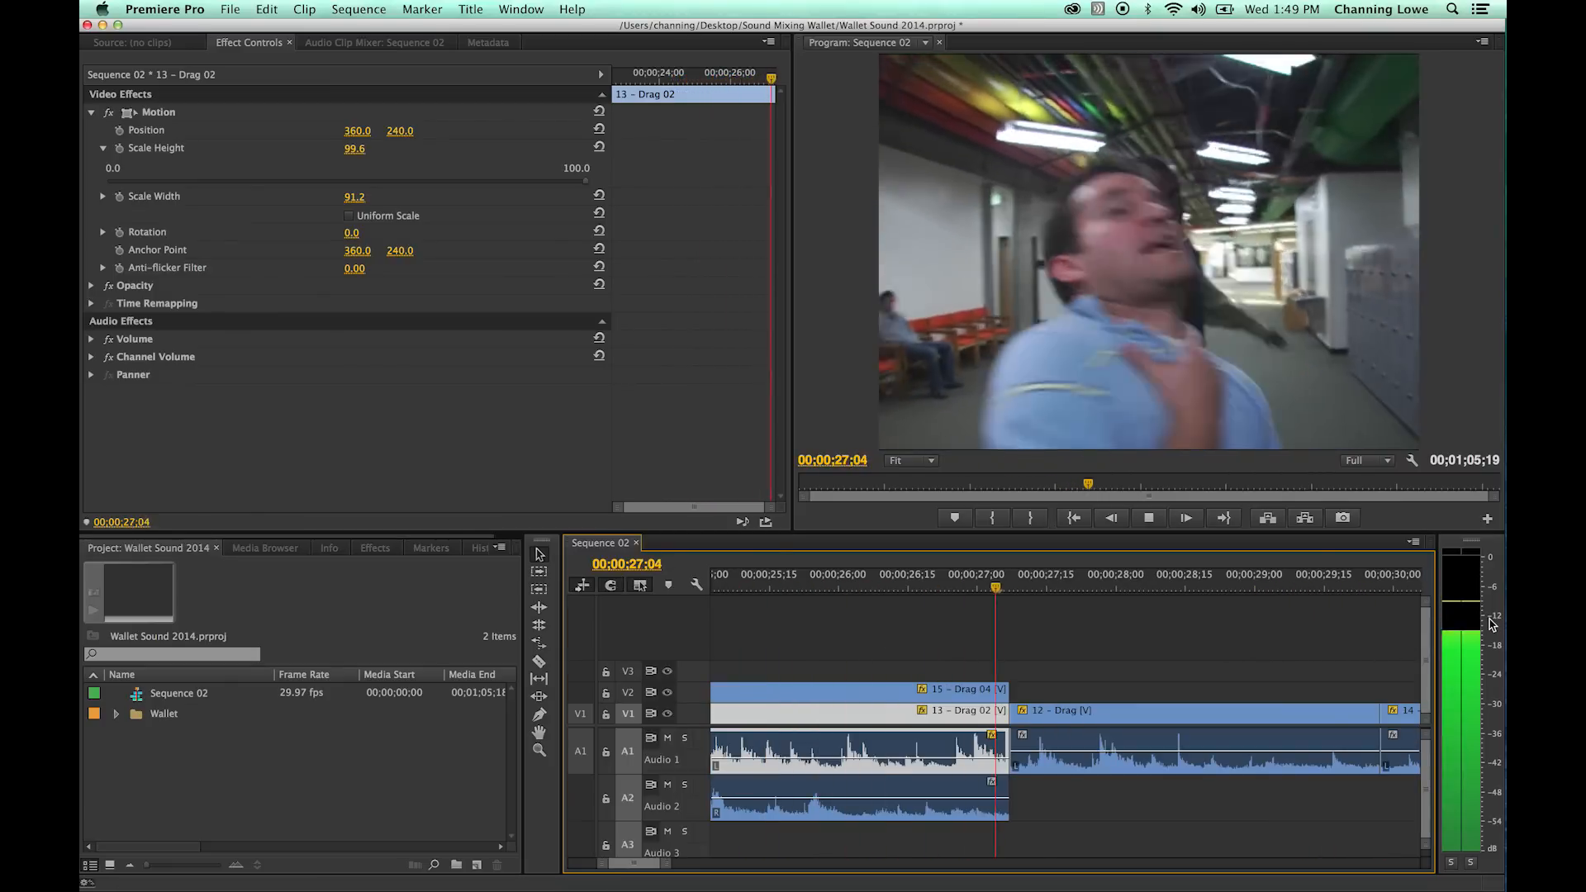
pyautogui.press('space')
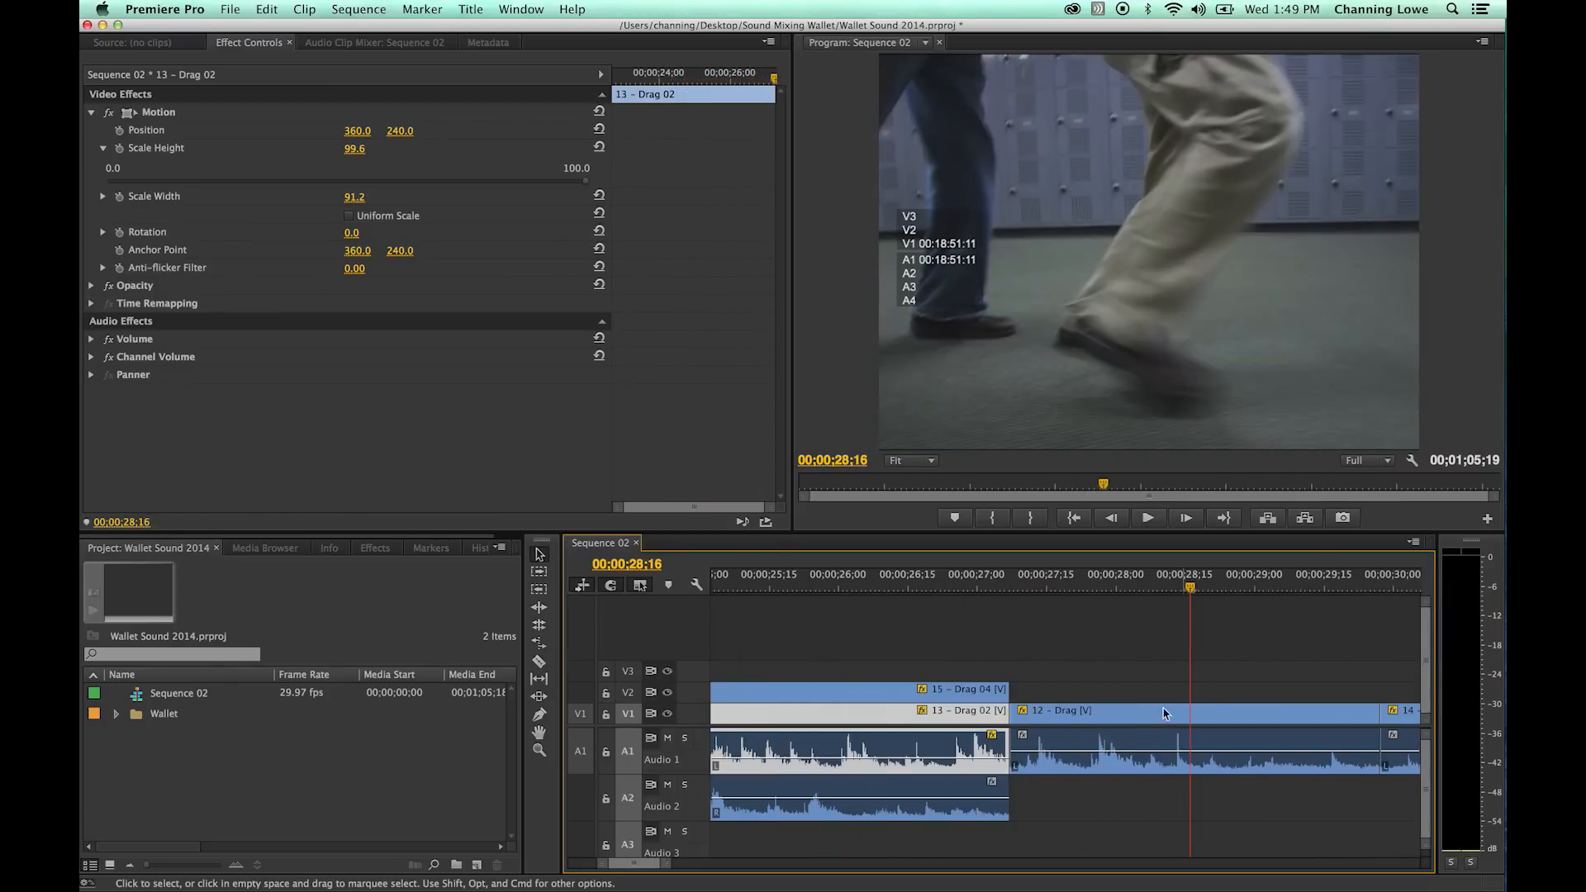
# - Lower the 12 - Drag audio level to about -5.26 dB and play it from about 00;00;27;00 to 00;00;29;17
pyautogui.click(1059, 750)
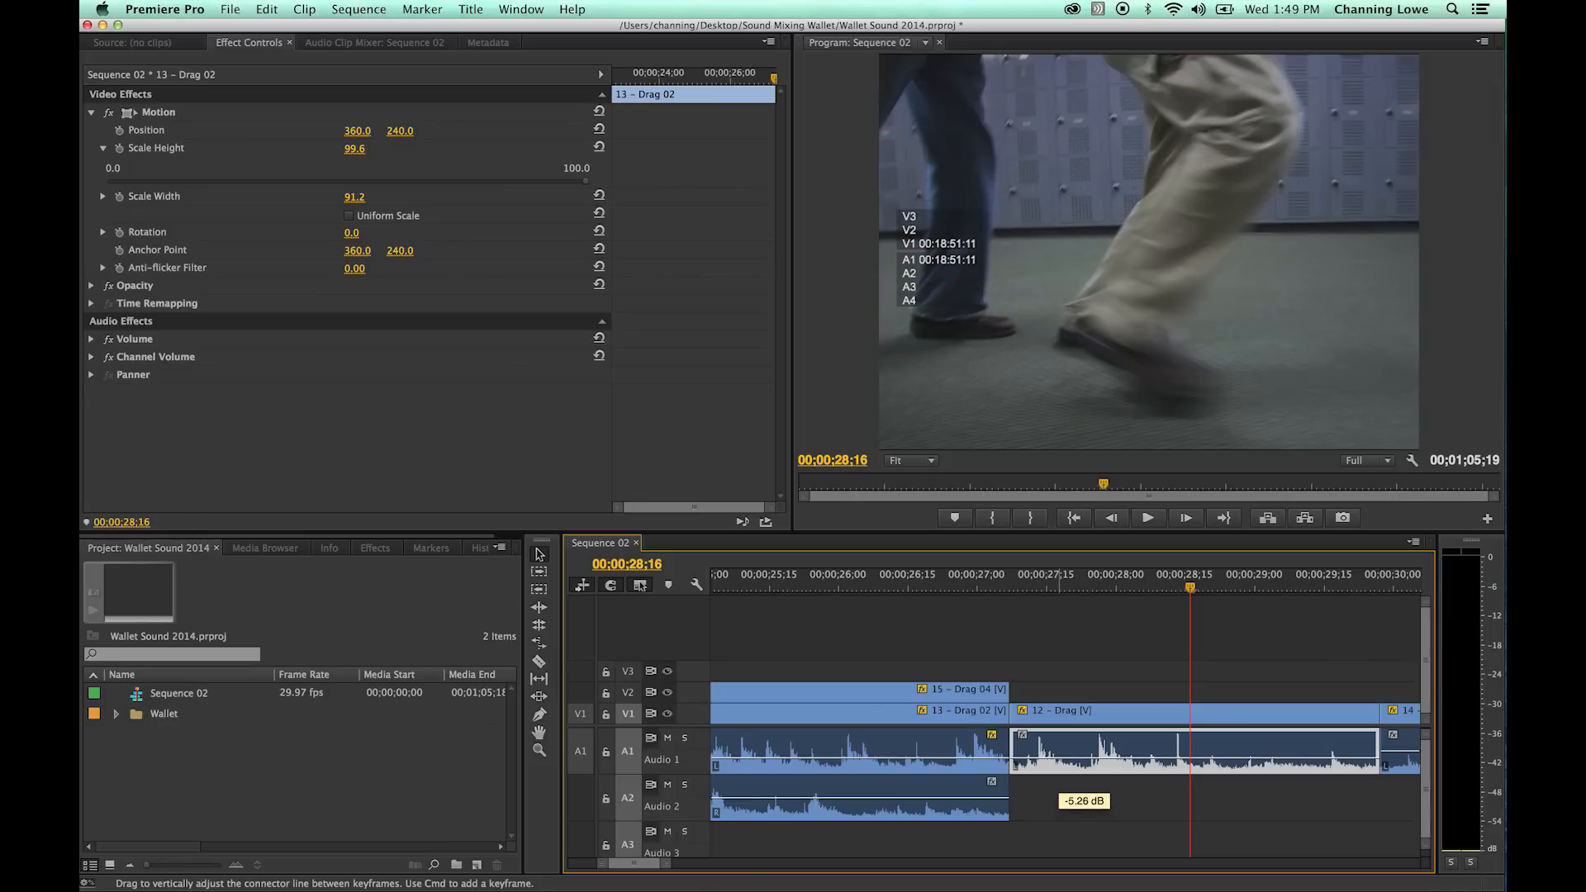
pyautogui.click(980, 576)
pyautogui.press('space')
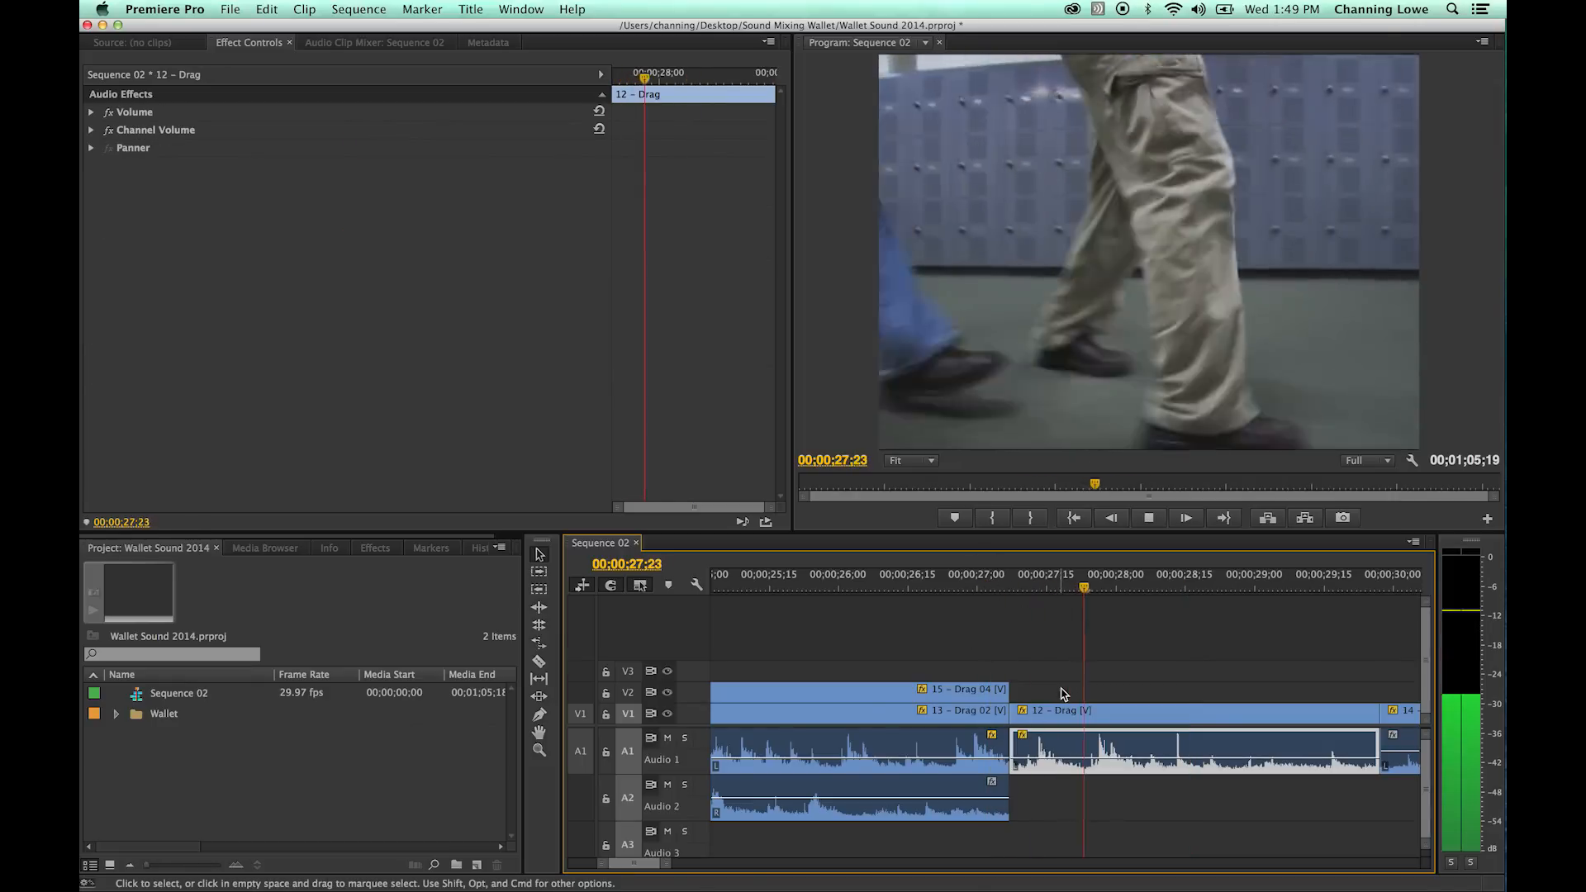
pyautogui.press('space')
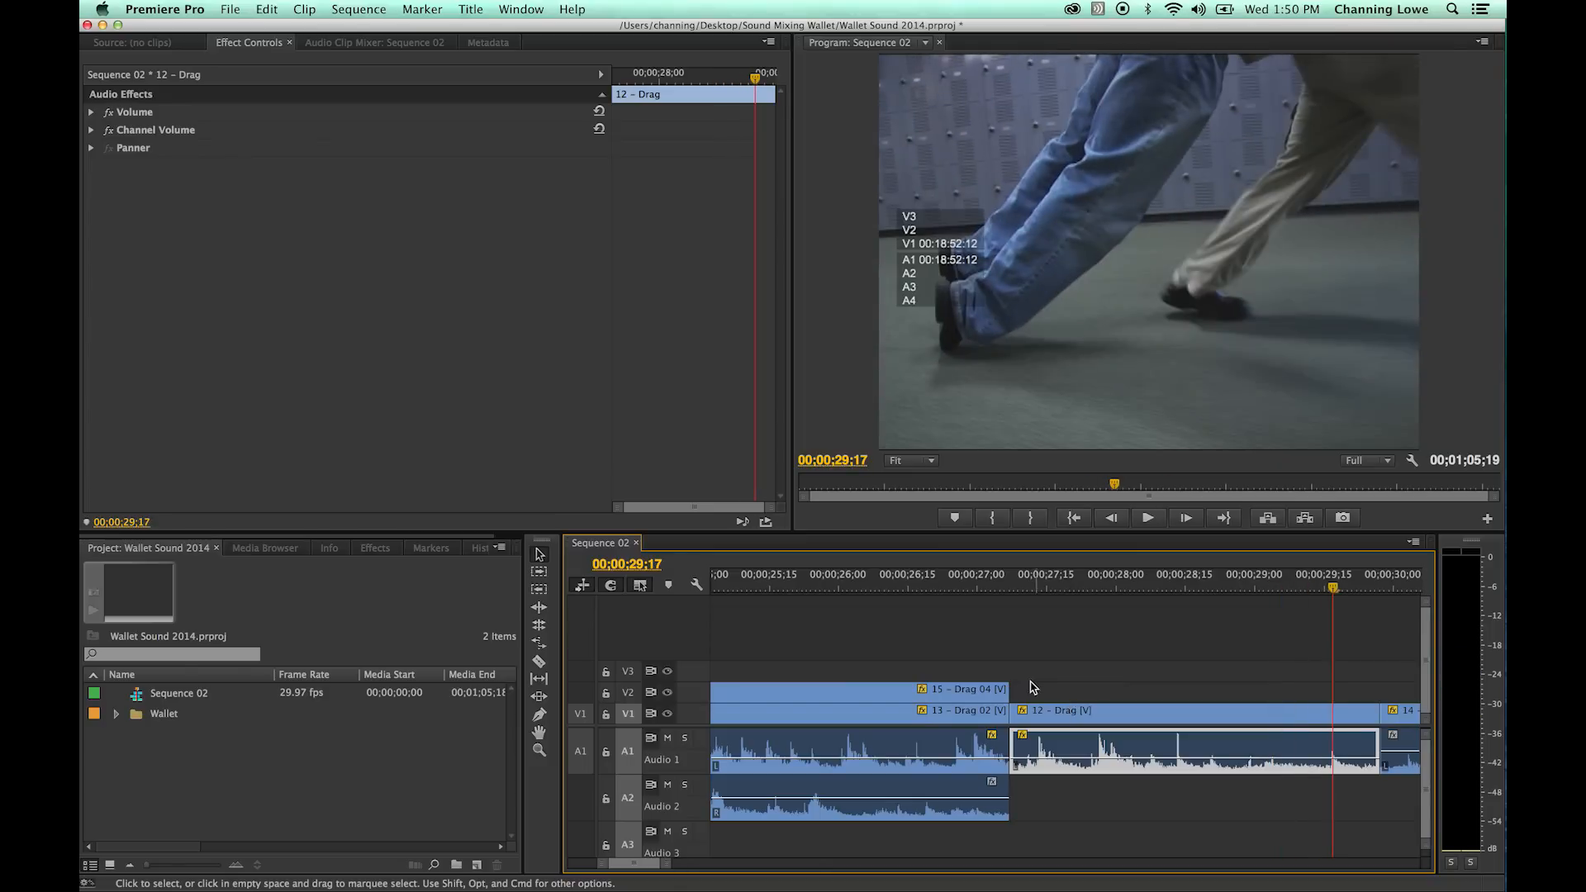
# - Add Constant Power transitions on Audio 1 and Audio 2 at the 00;00;27;07 cut and play briefly past it
pyautogui.click(1068, 671)
pyautogui.press('Up')
pyautogui.press('super+shift+d')
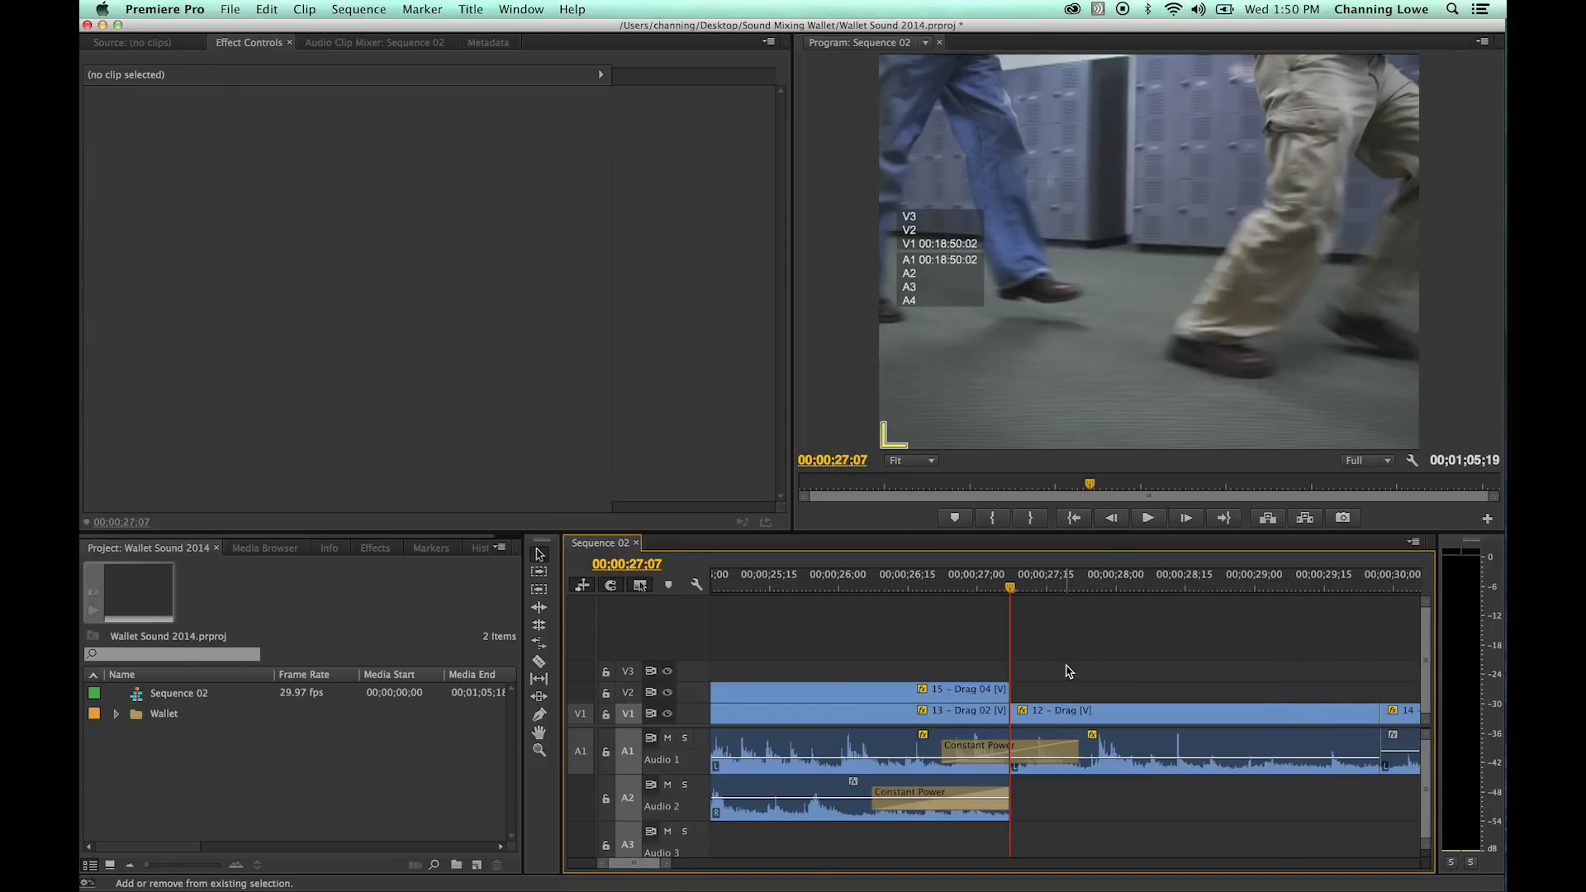
pyautogui.press('space')
pyautogui.press('space')
# - Delete the Constant Power transition at the end of the Audio 2 clip and play on to about 00;00;30;15
pyautogui.click(964, 791)
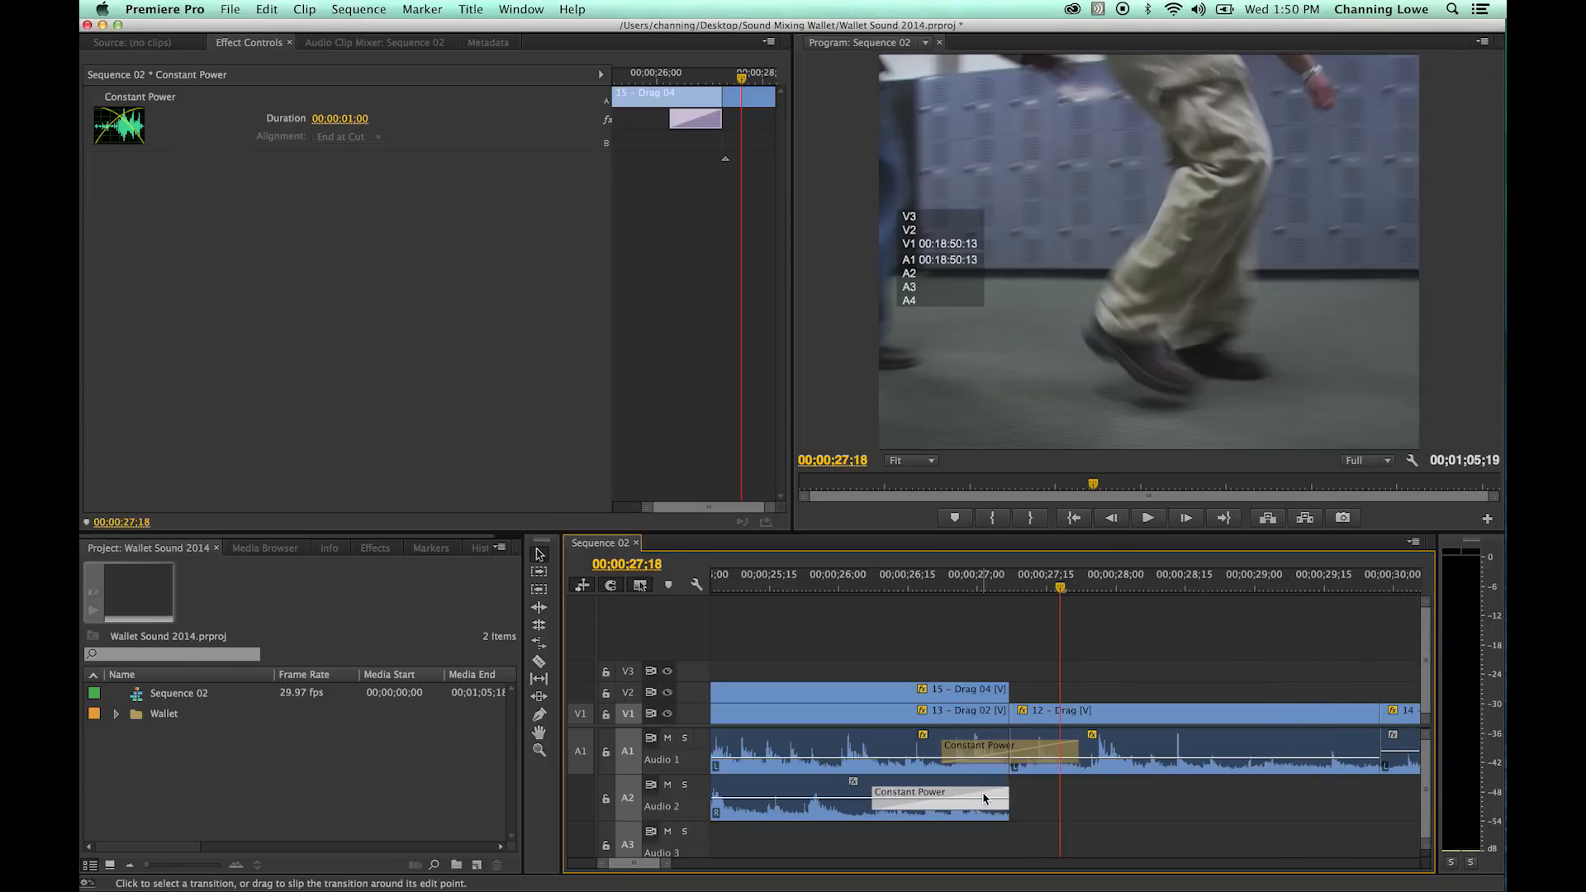
pyautogui.press('Delete')
pyautogui.press('space')
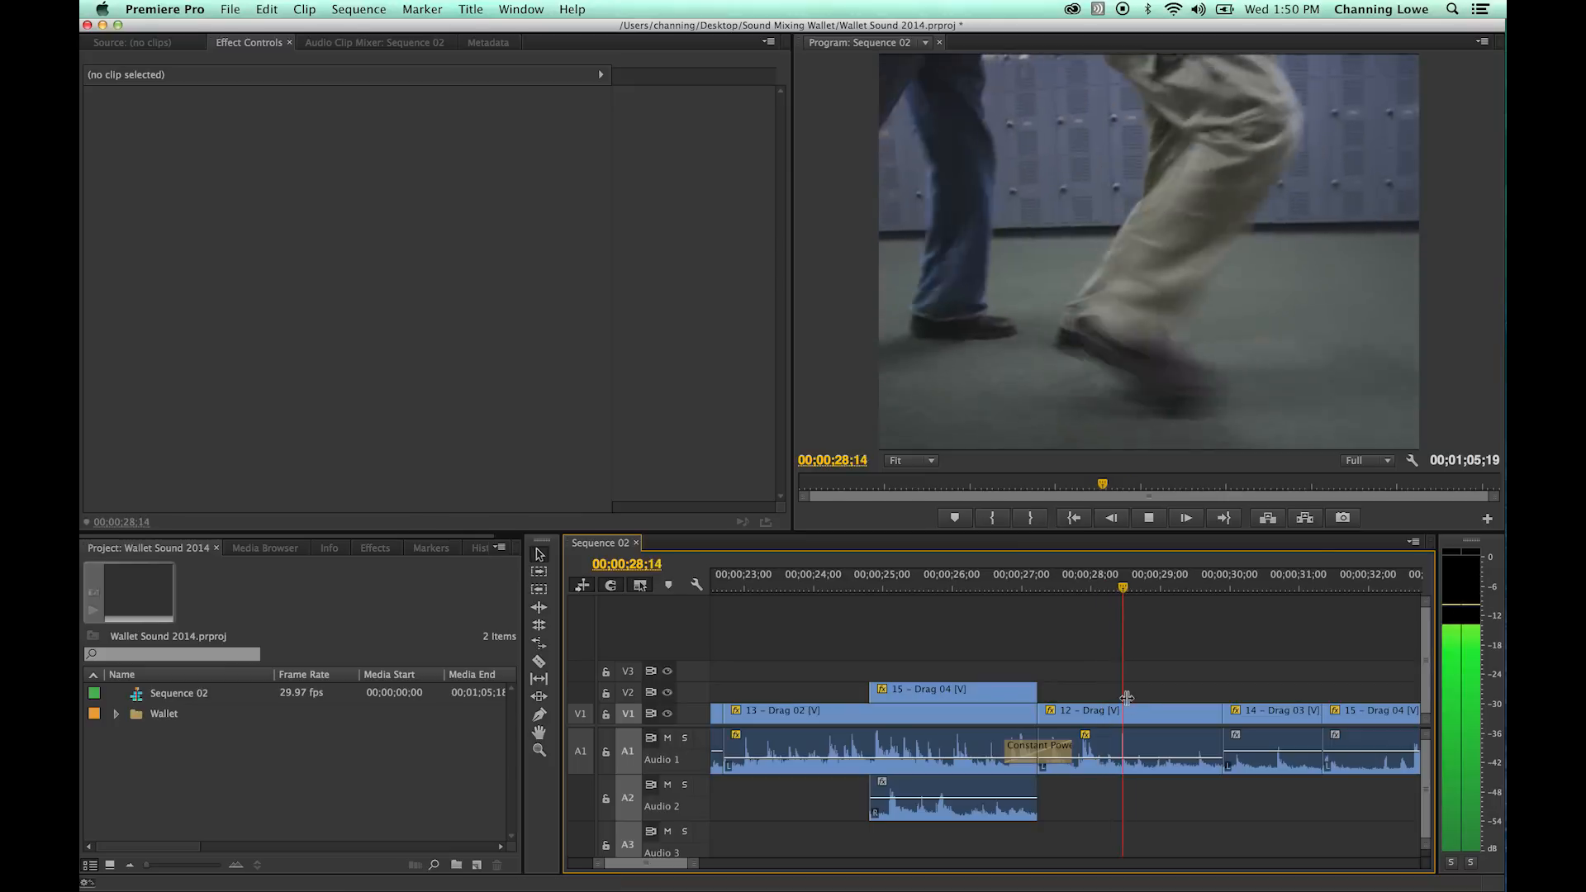
pyautogui.press('space')
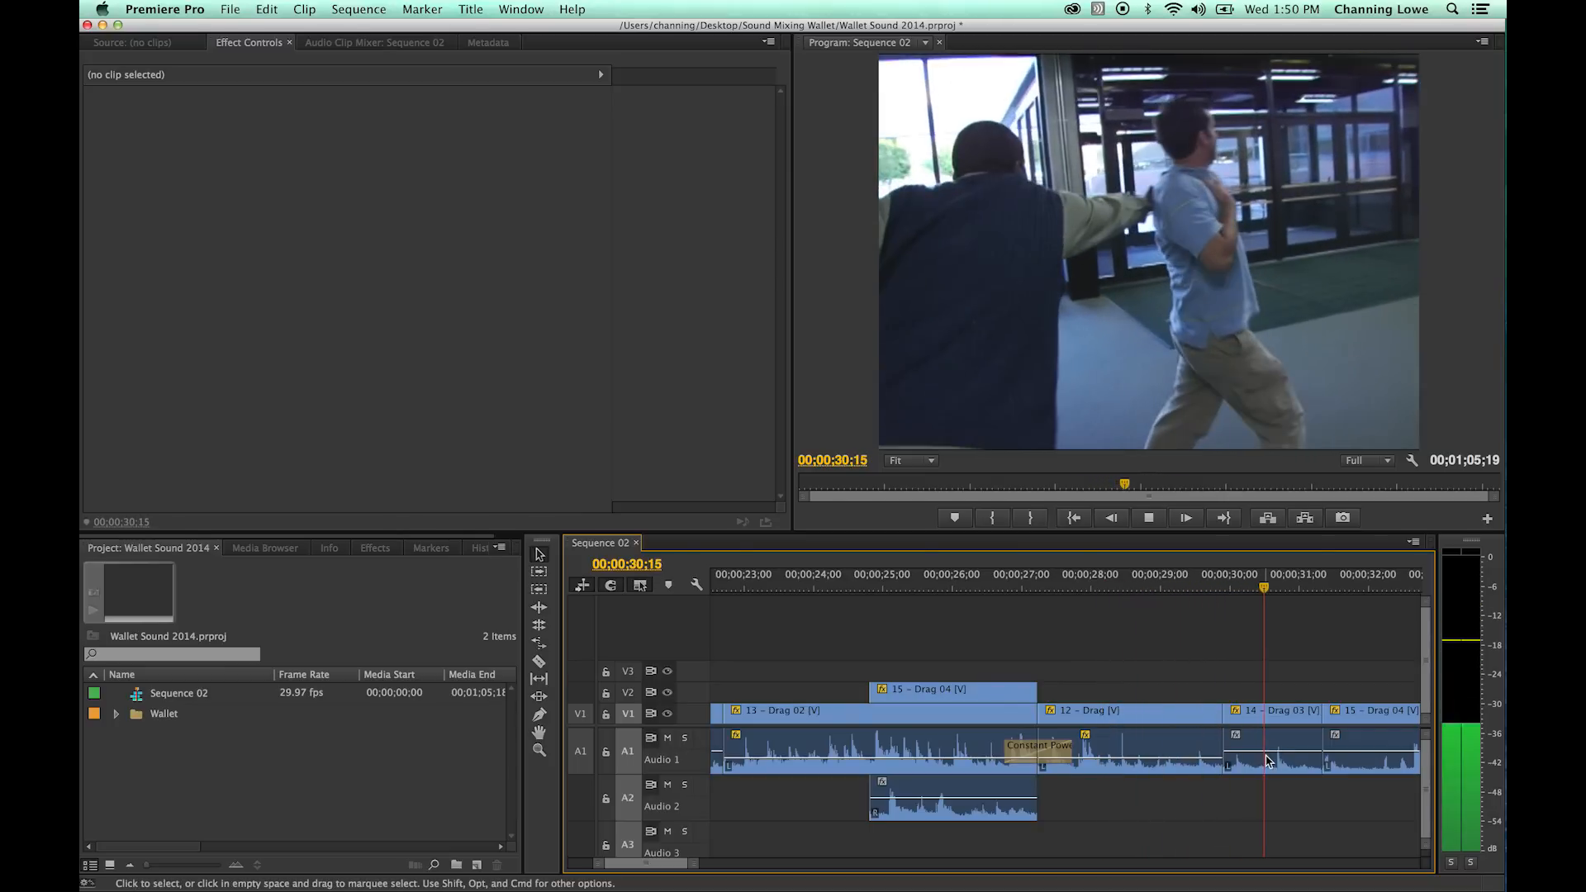
# - Raise the 14 - Drag 03 audio level slightly, add a Constant Power transition at its cut with 12 - Drag, and play across it
pyautogui.moveTo(1273, 754); pyautogui.dragTo(1272, 747)
pyautogui.click(1371, 693)
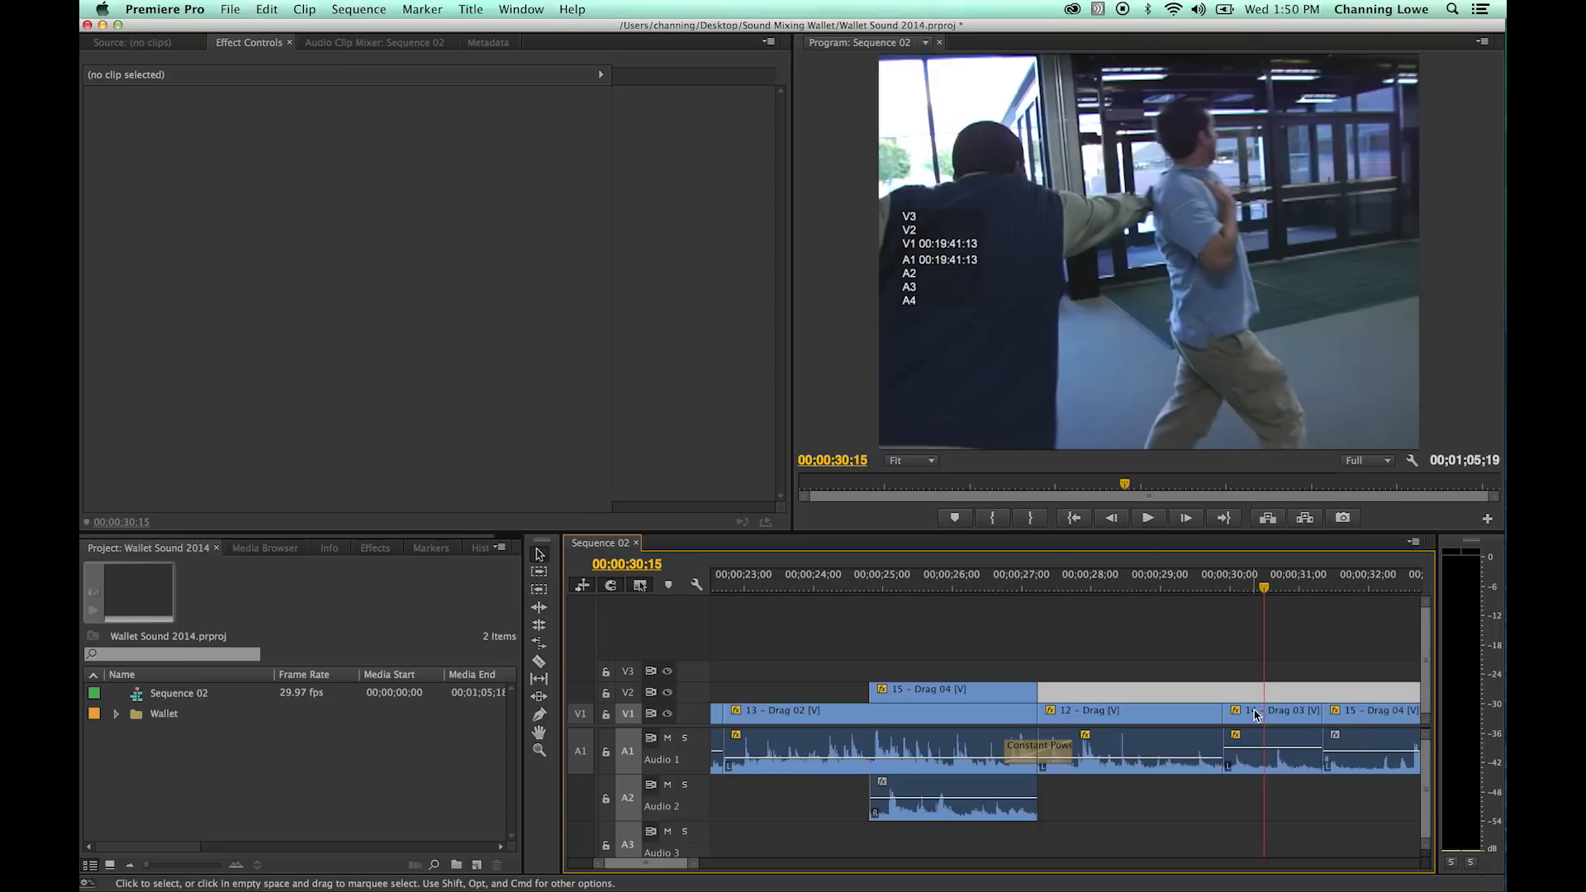
pyautogui.press('Up')
pyautogui.press('shift+super+d')
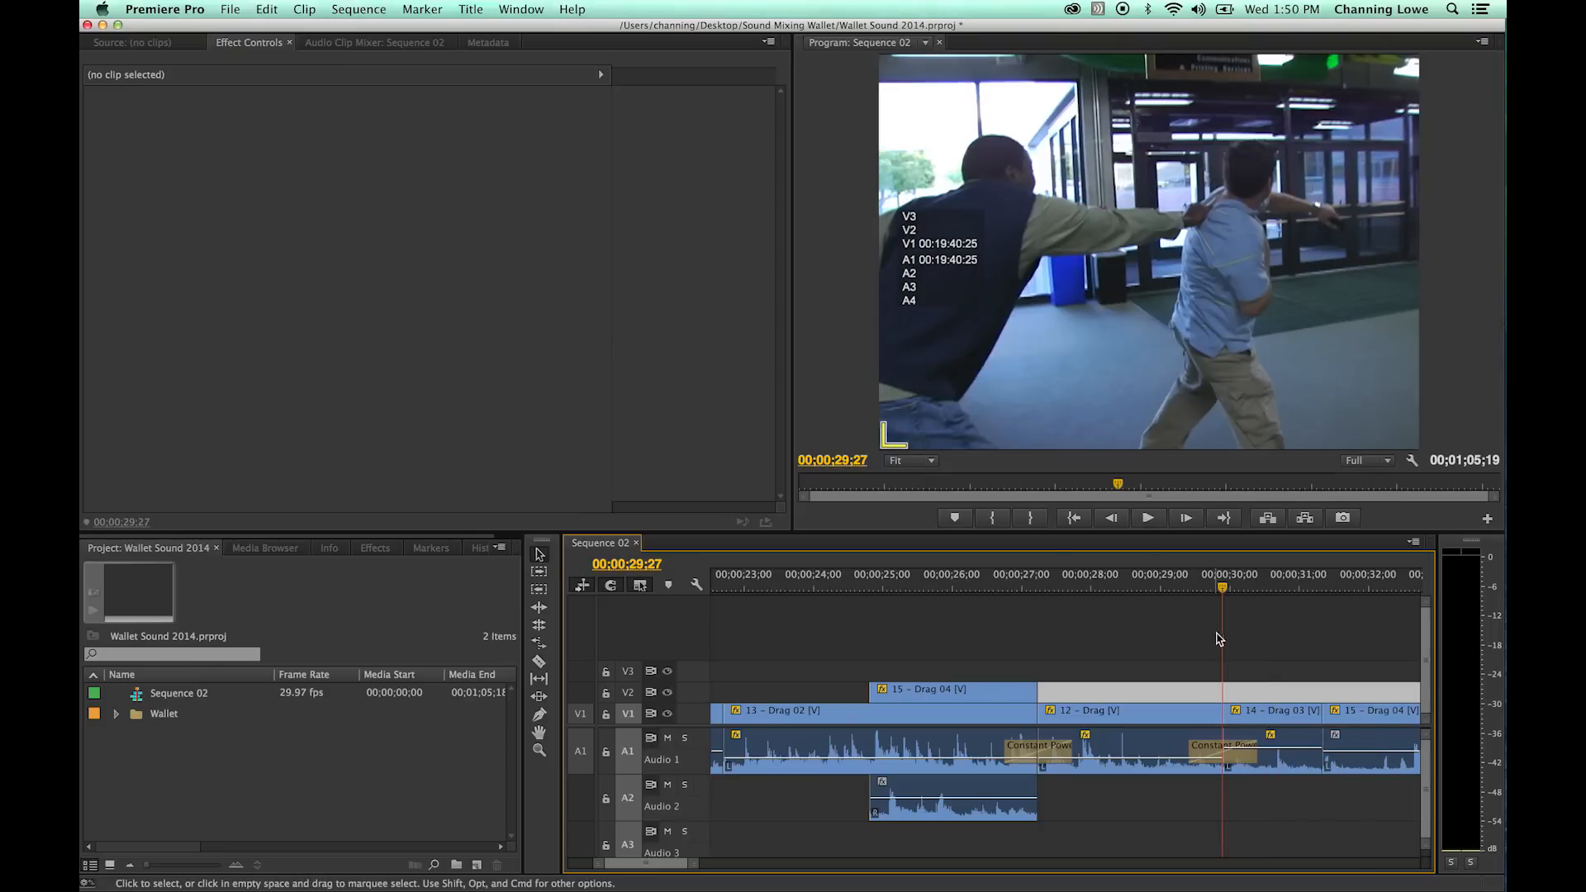
pyautogui.moveTo(1201, 584); pyautogui.dragTo(1162, 587)
pyautogui.press('space')
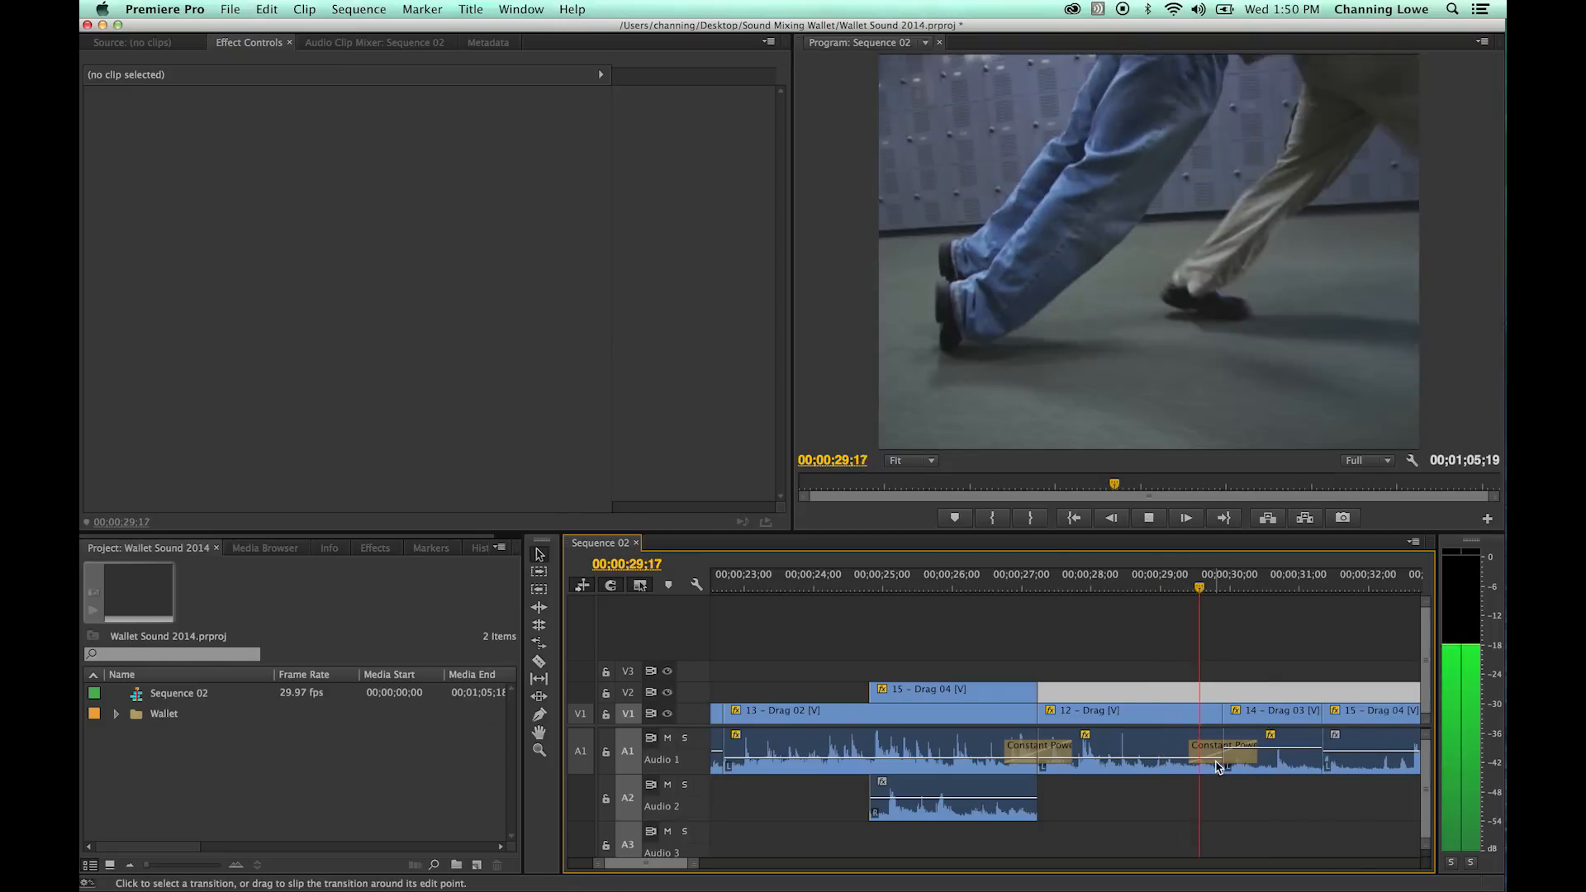
pyautogui.press('space')
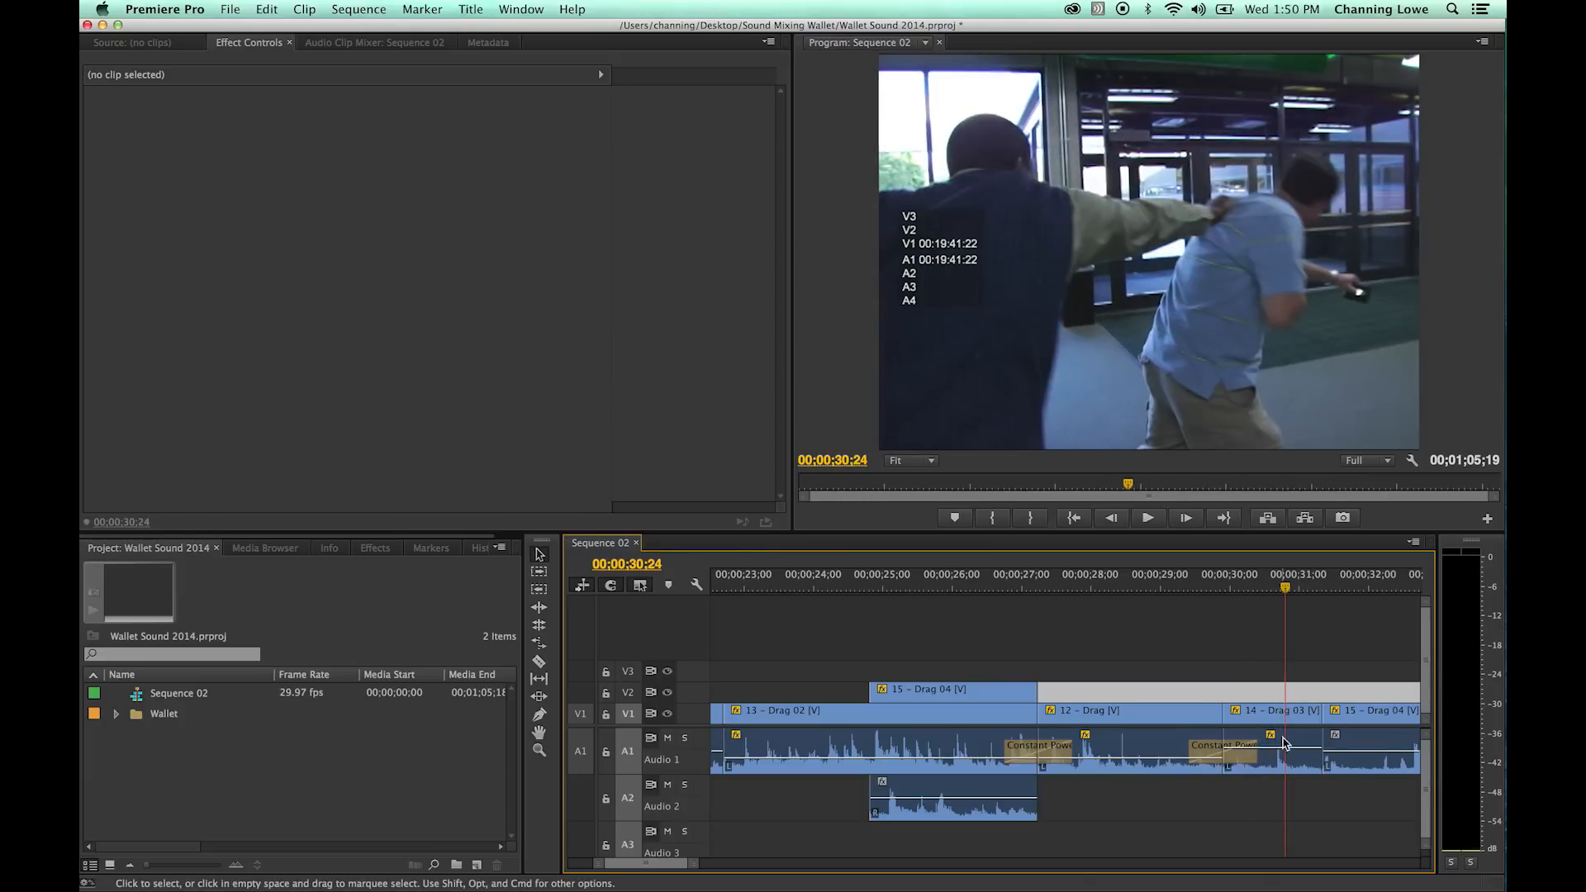
# - Focus the timeline on 15 - Drag 04 and check in the timeline display settings that Show Audio Keyframes is enabled
pyautogui.press('-')
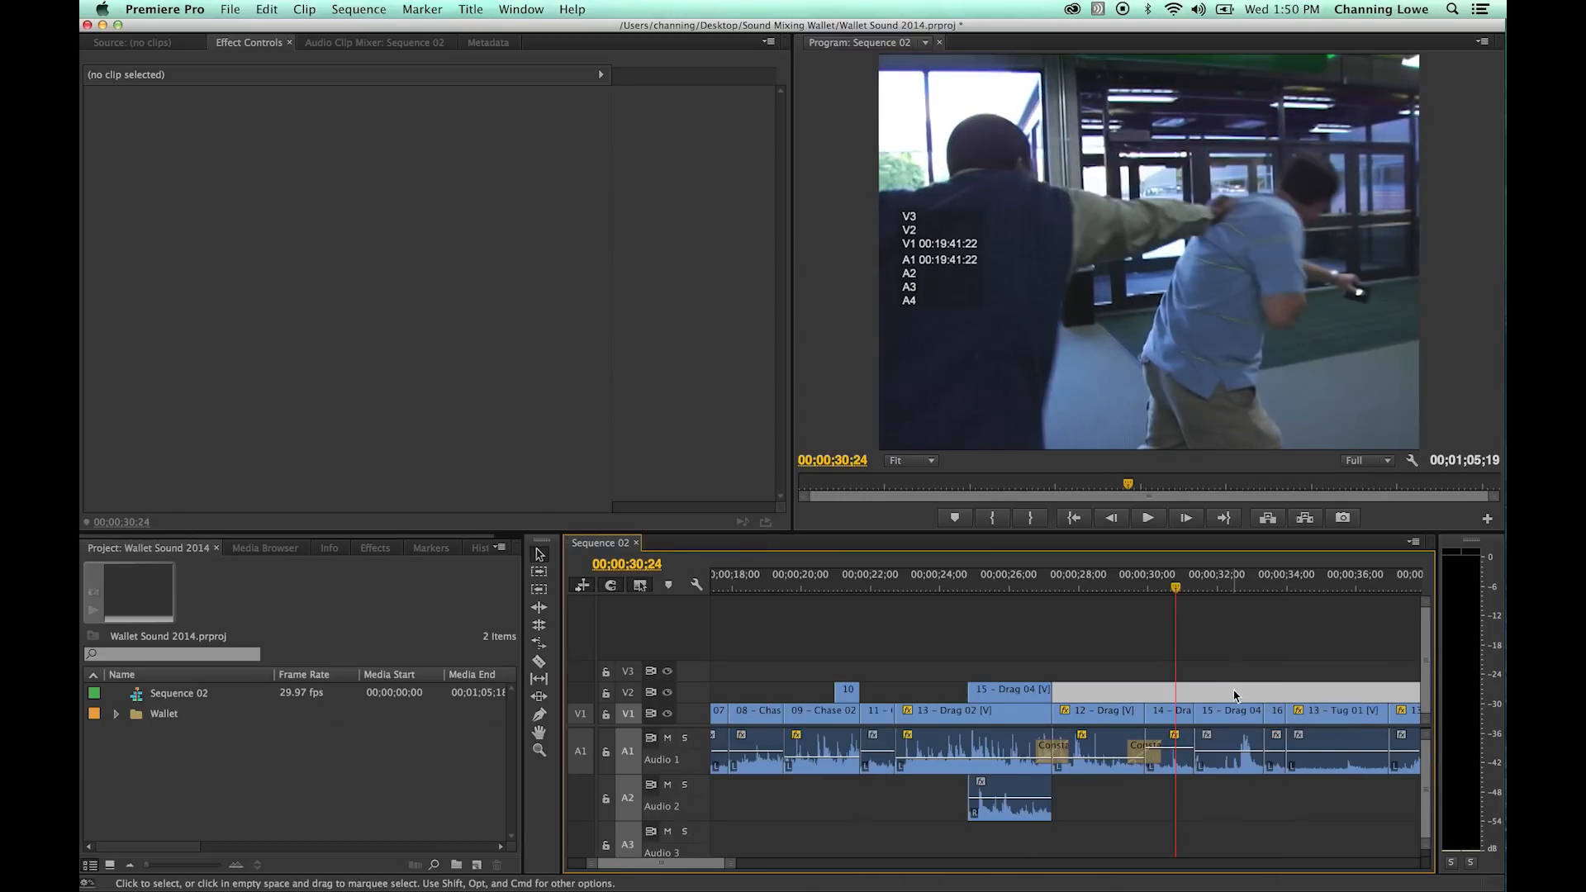
pyautogui.click(1227, 584)
pyautogui.press('=')
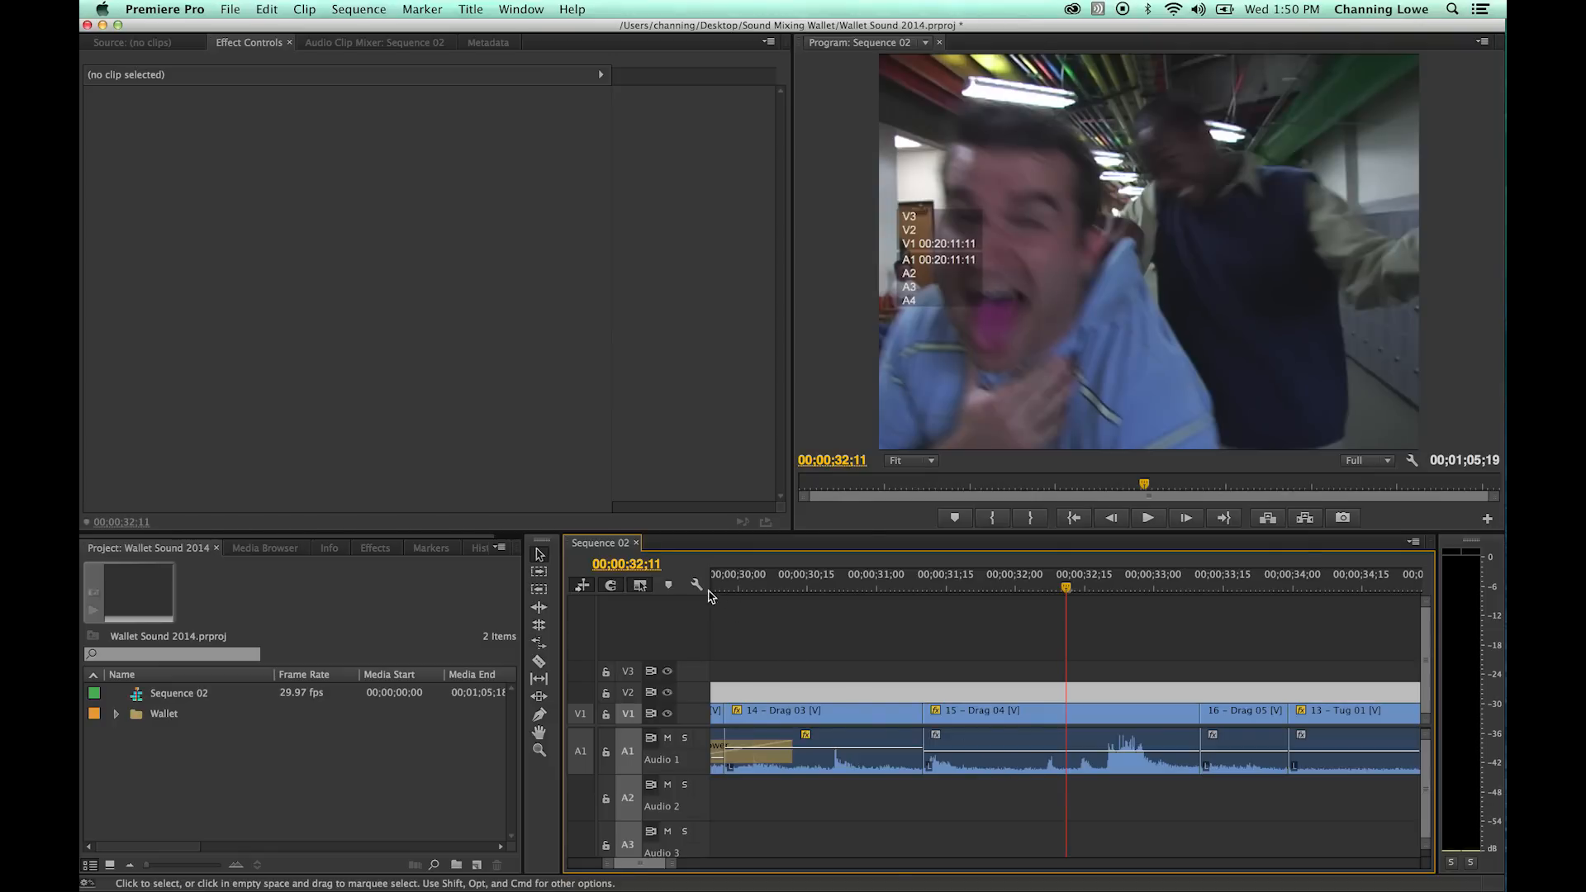
pyautogui.click(698, 586)
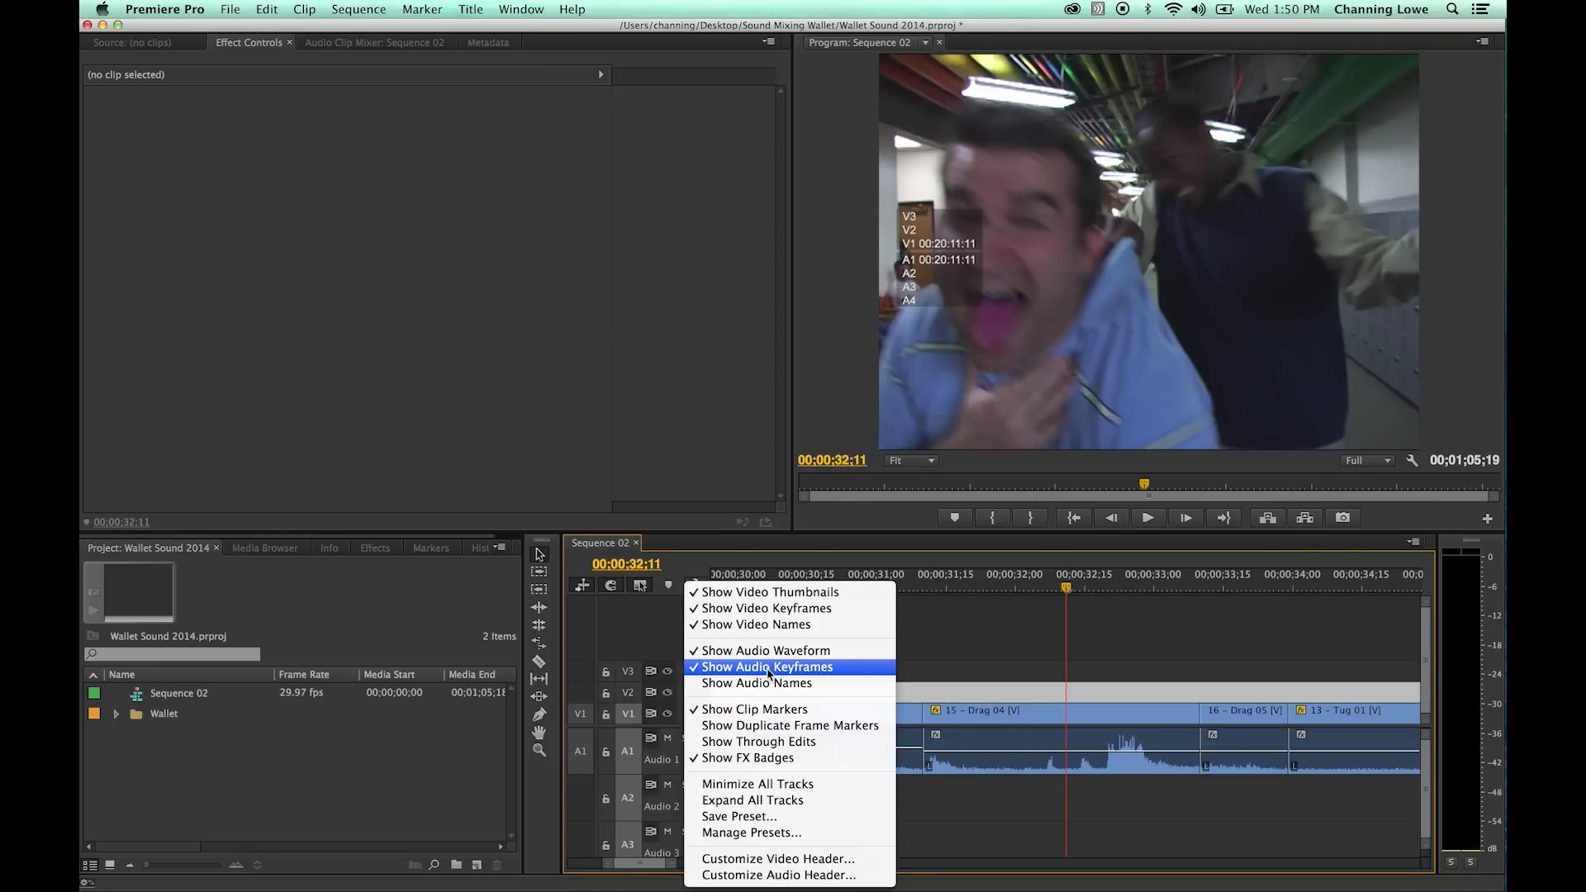
pyautogui.click(1000, 655)
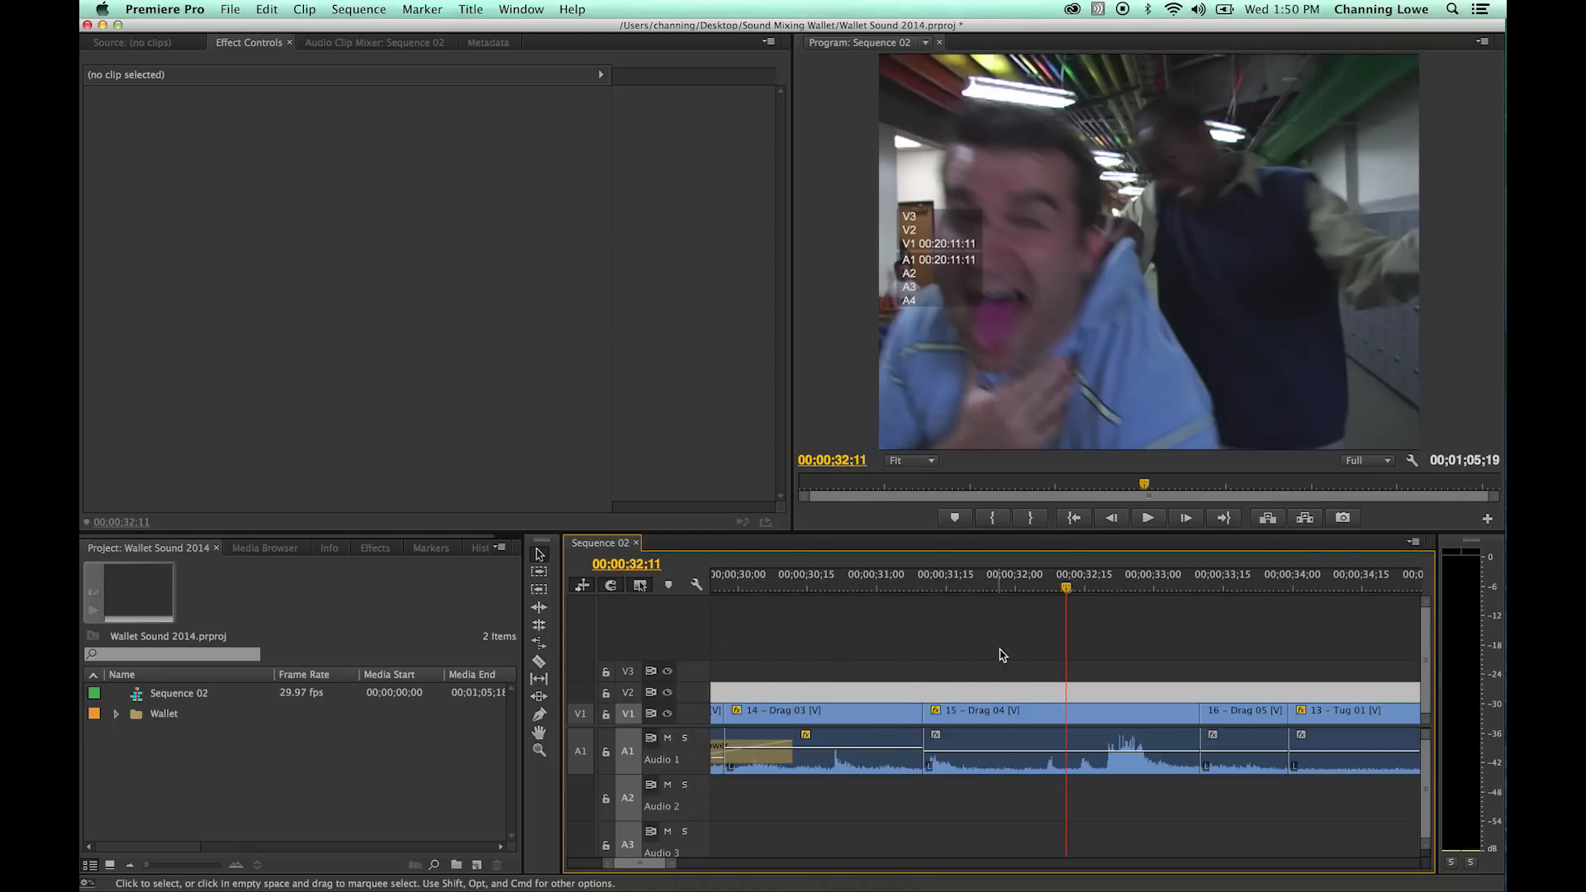
# - Play 15 - Drag 04 up to about 00;00;33;04 to check its loud section
pyautogui.click(1043, 588)
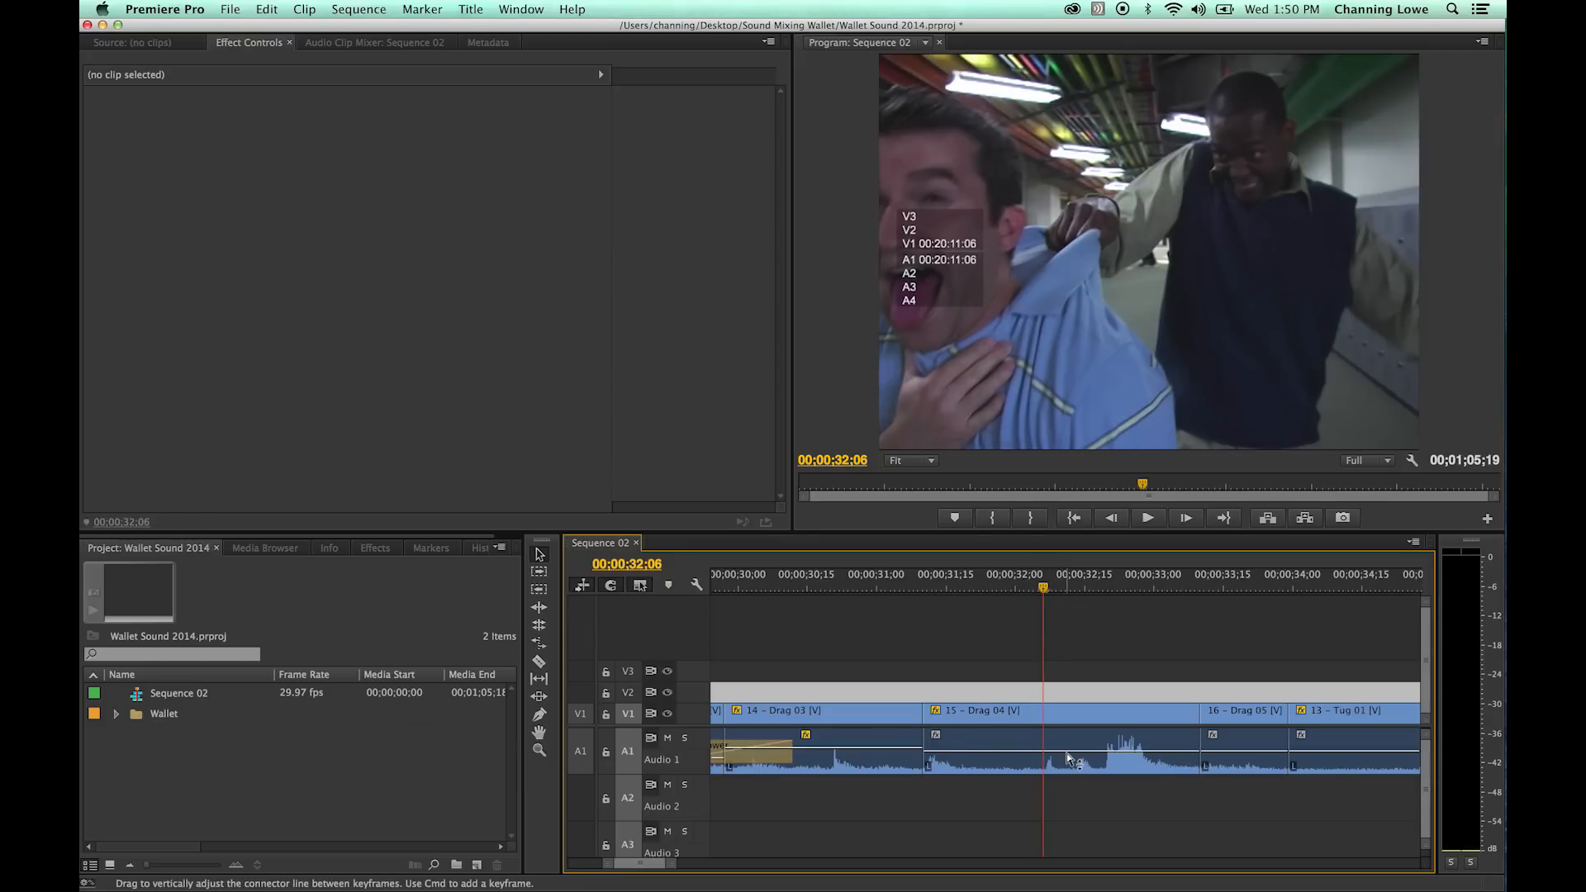
pyautogui.press('space')
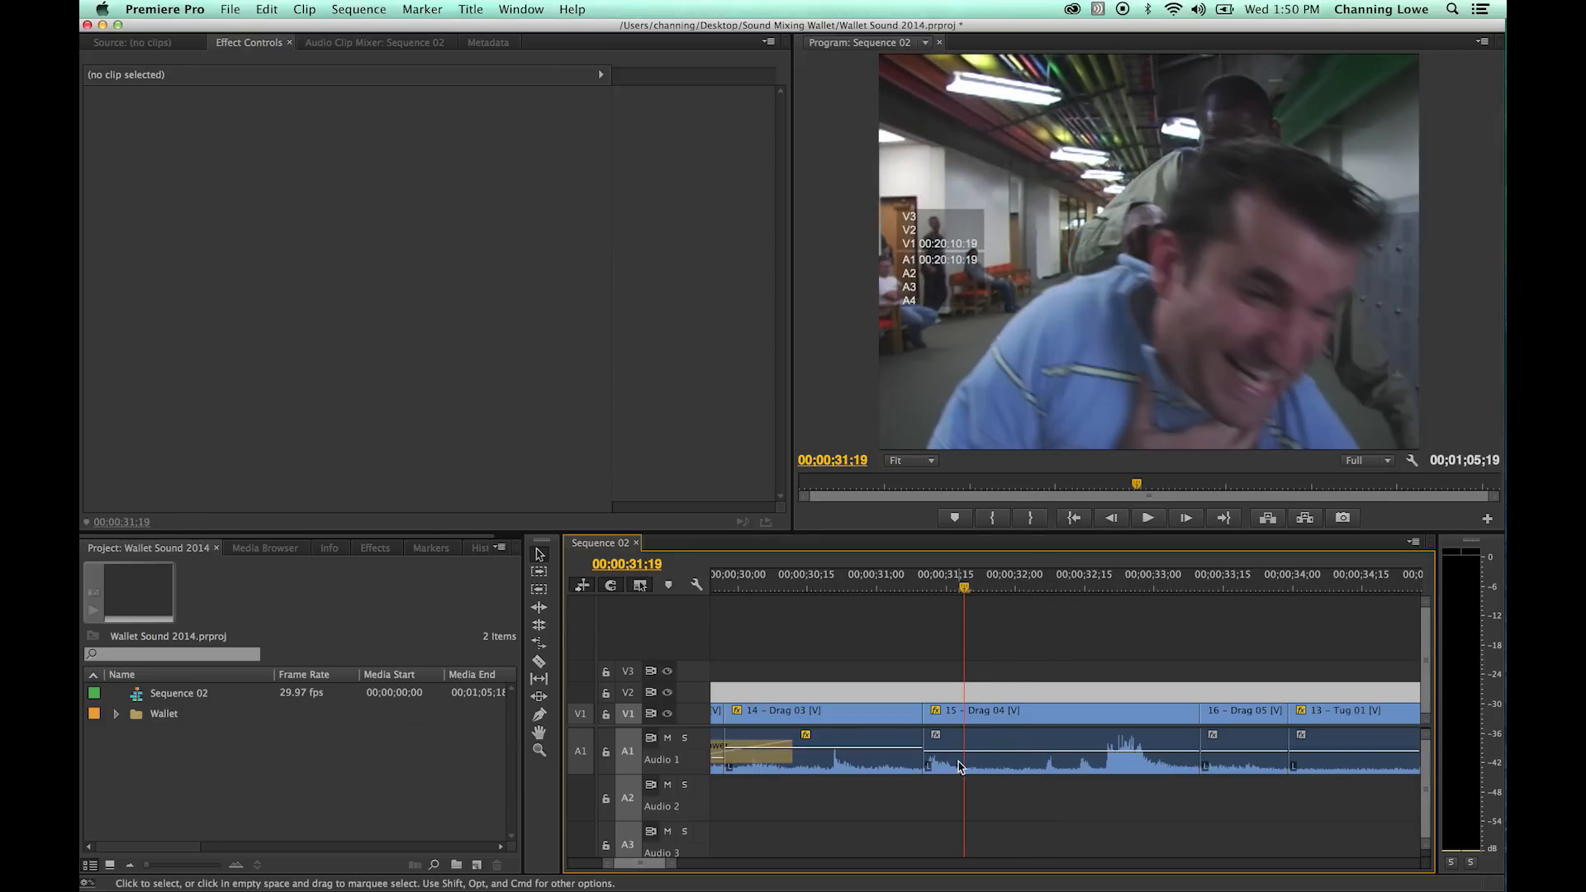
pyautogui.press('space')
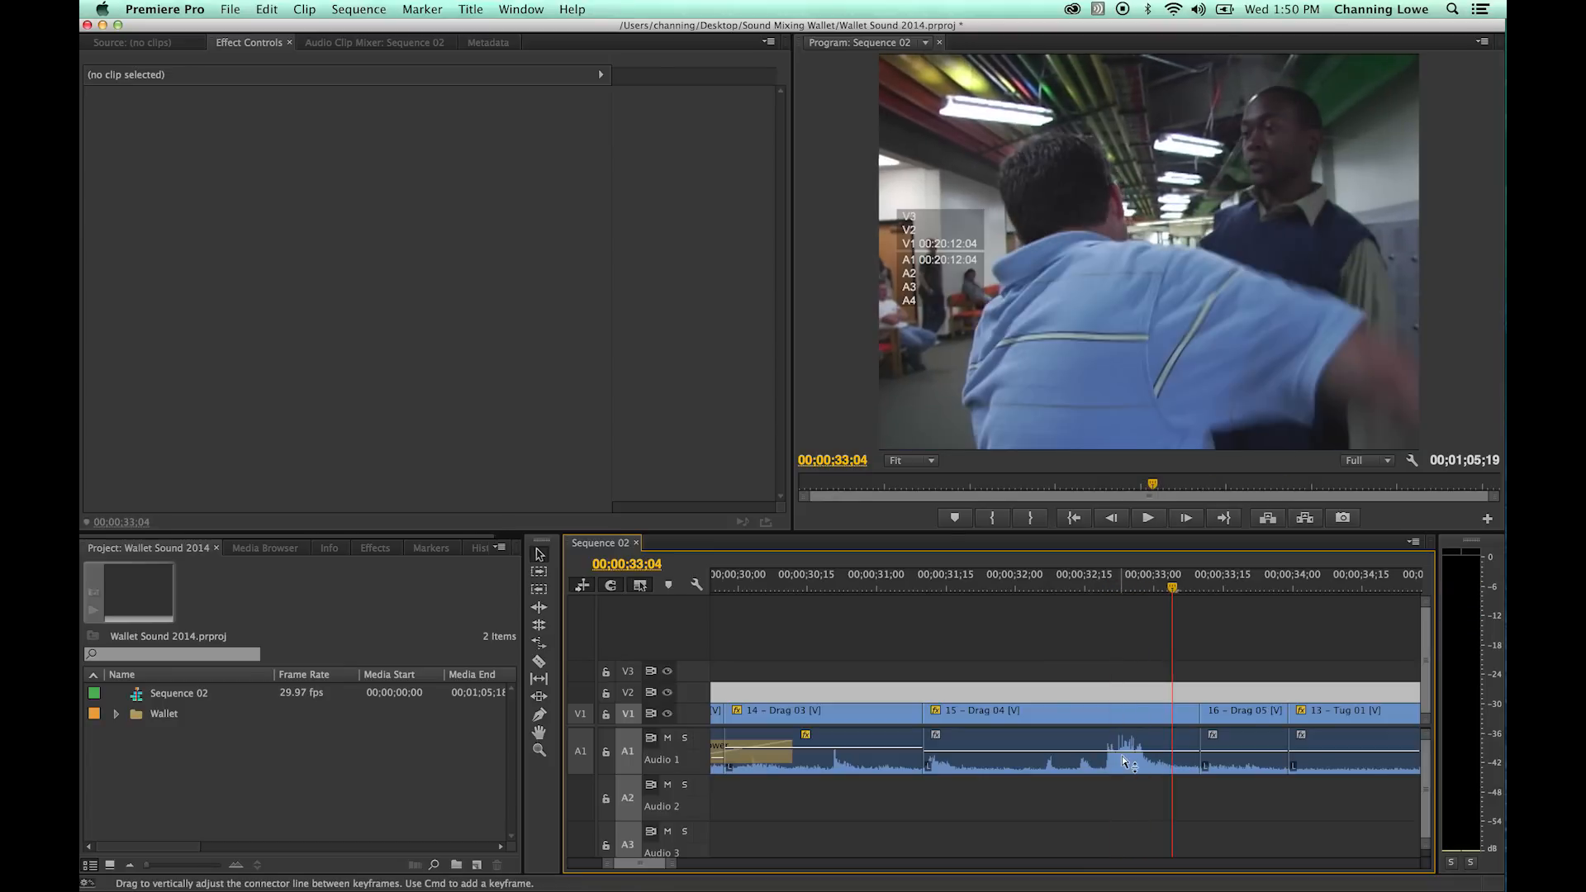
pyautogui.click(1002, 591)
pyautogui.moveTo(1002, 592); pyautogui.dragTo(987, 588)
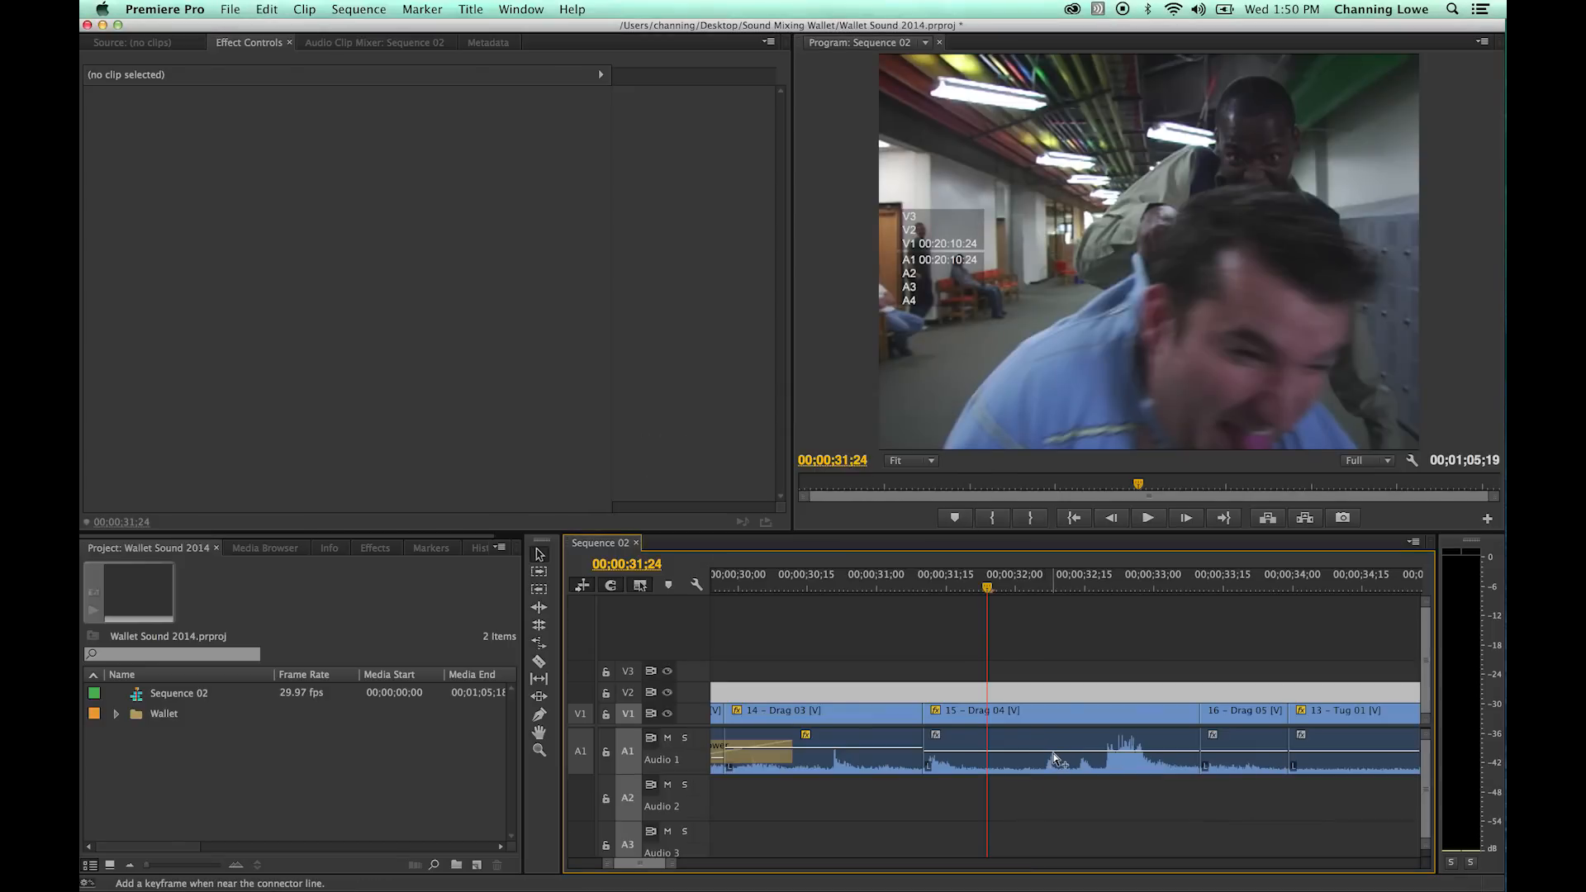
# - Add four volume keyframes around the loud peak in the 15 - Drag 04 audio and lower the level between the inner two
pyautogui.keyDown('super'); pyautogui.click(1045, 753); pyautogui.keyUp('super')
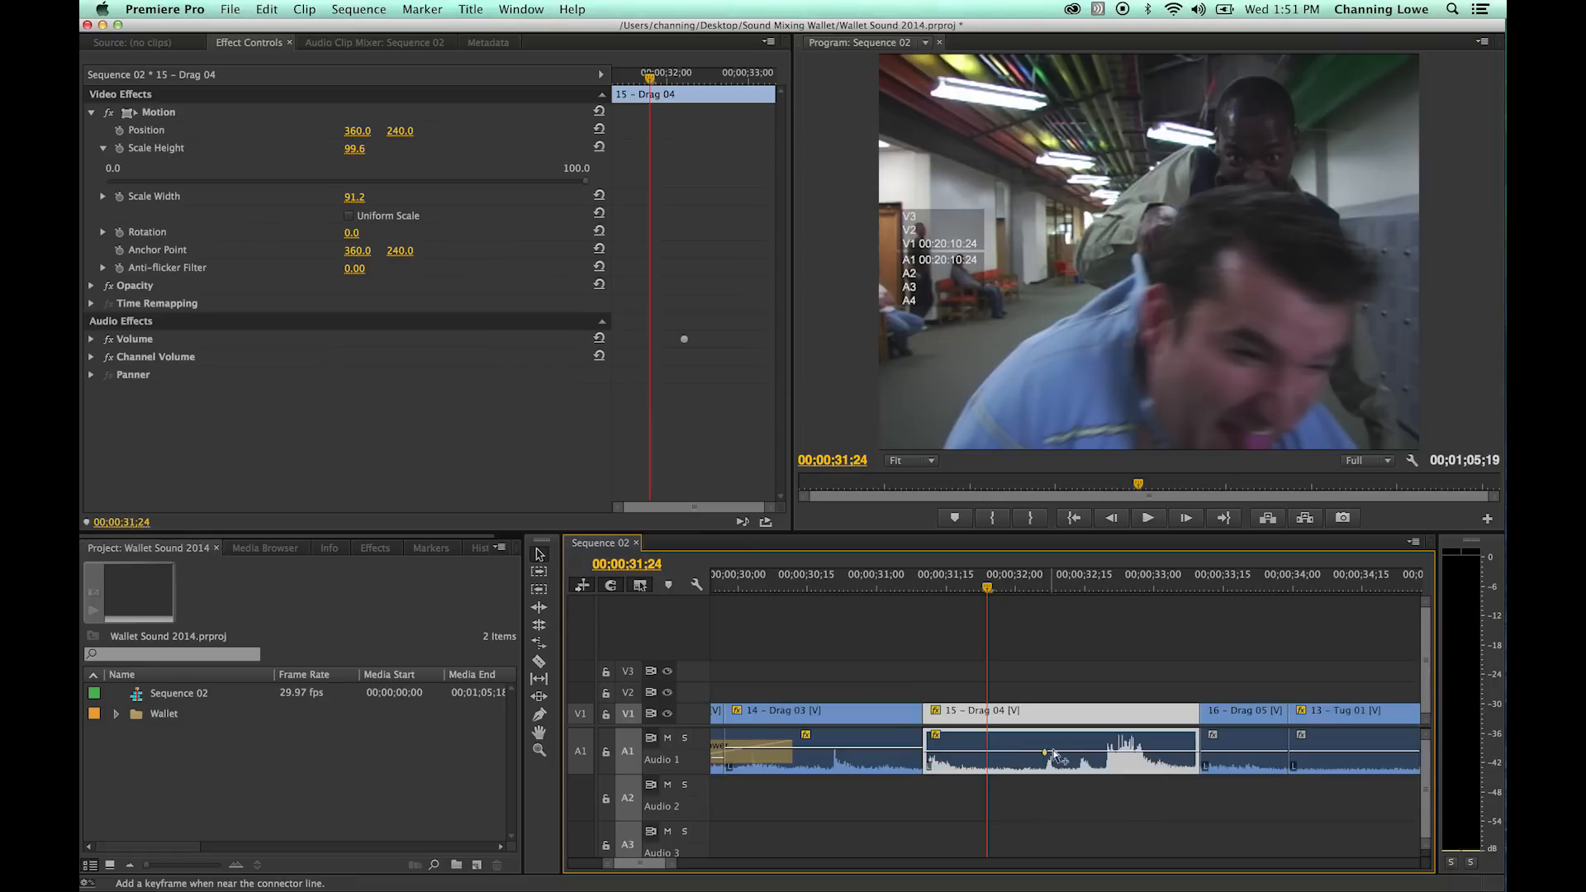
pyautogui.keyDown('super'); pyautogui.click(1094, 752); pyautogui.keyUp('super')
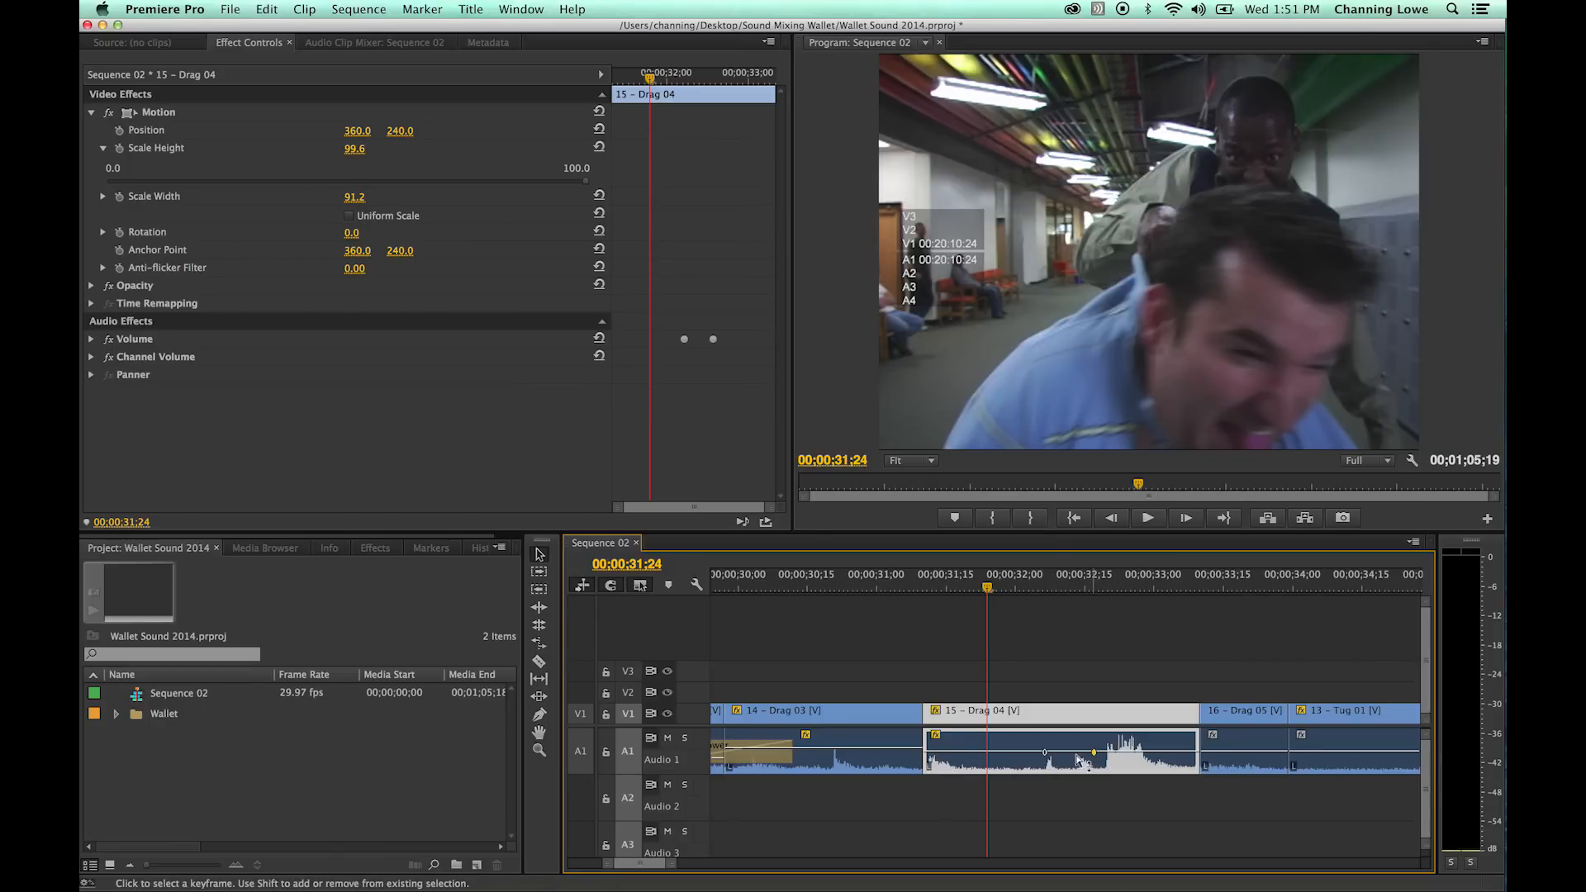
pyautogui.moveTo(1094, 755); pyautogui.dragTo(1093, 761)
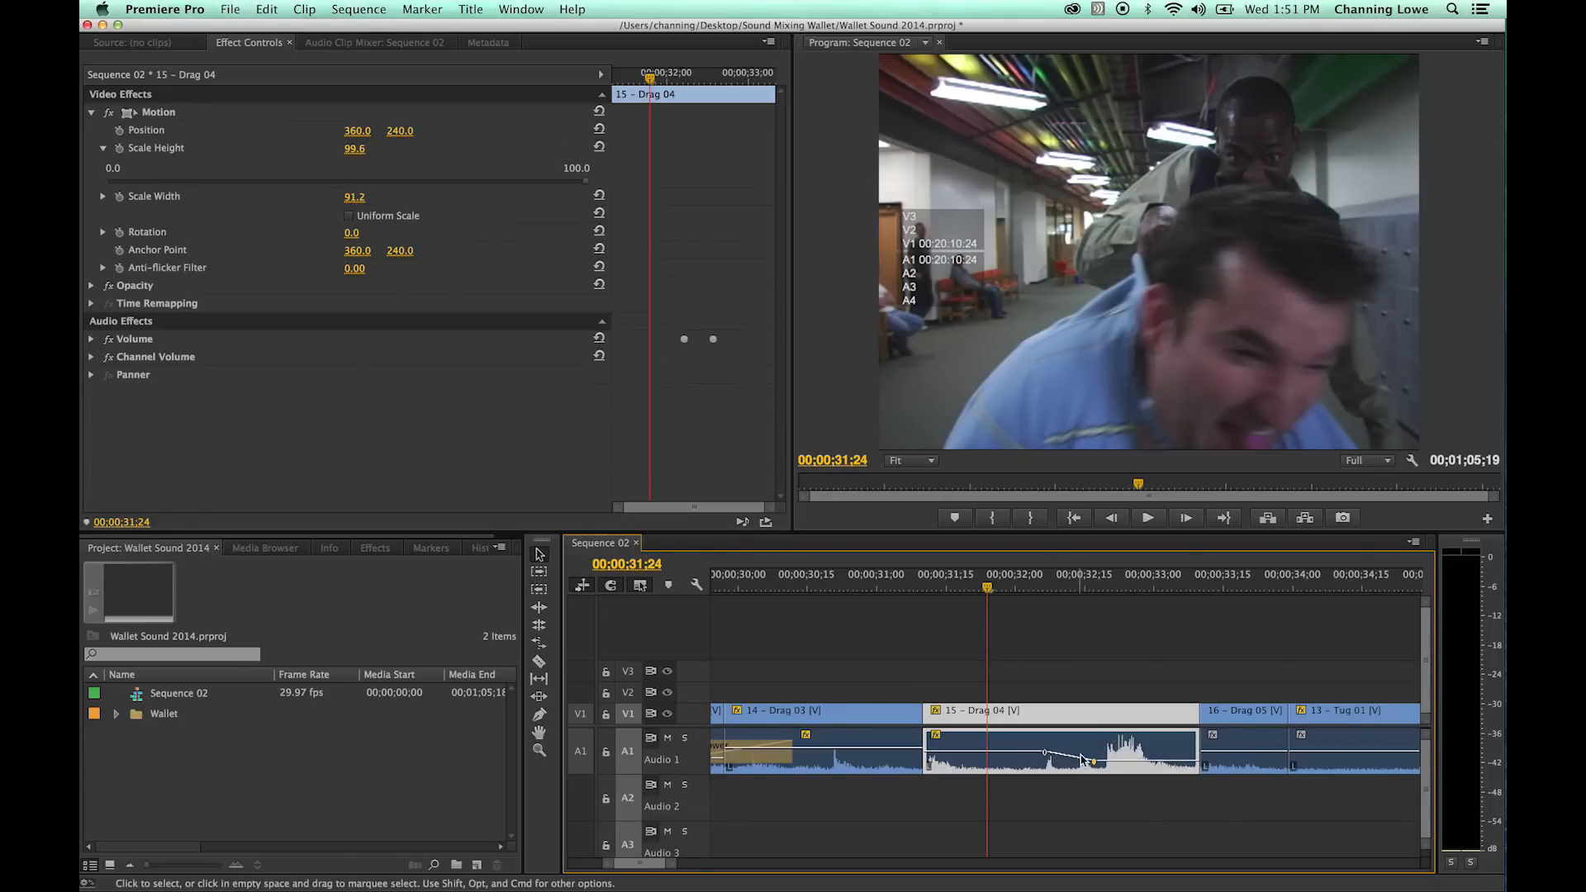
pyautogui.keyDown('super'); pyautogui.click(1148, 761); pyautogui.keyUp('super')
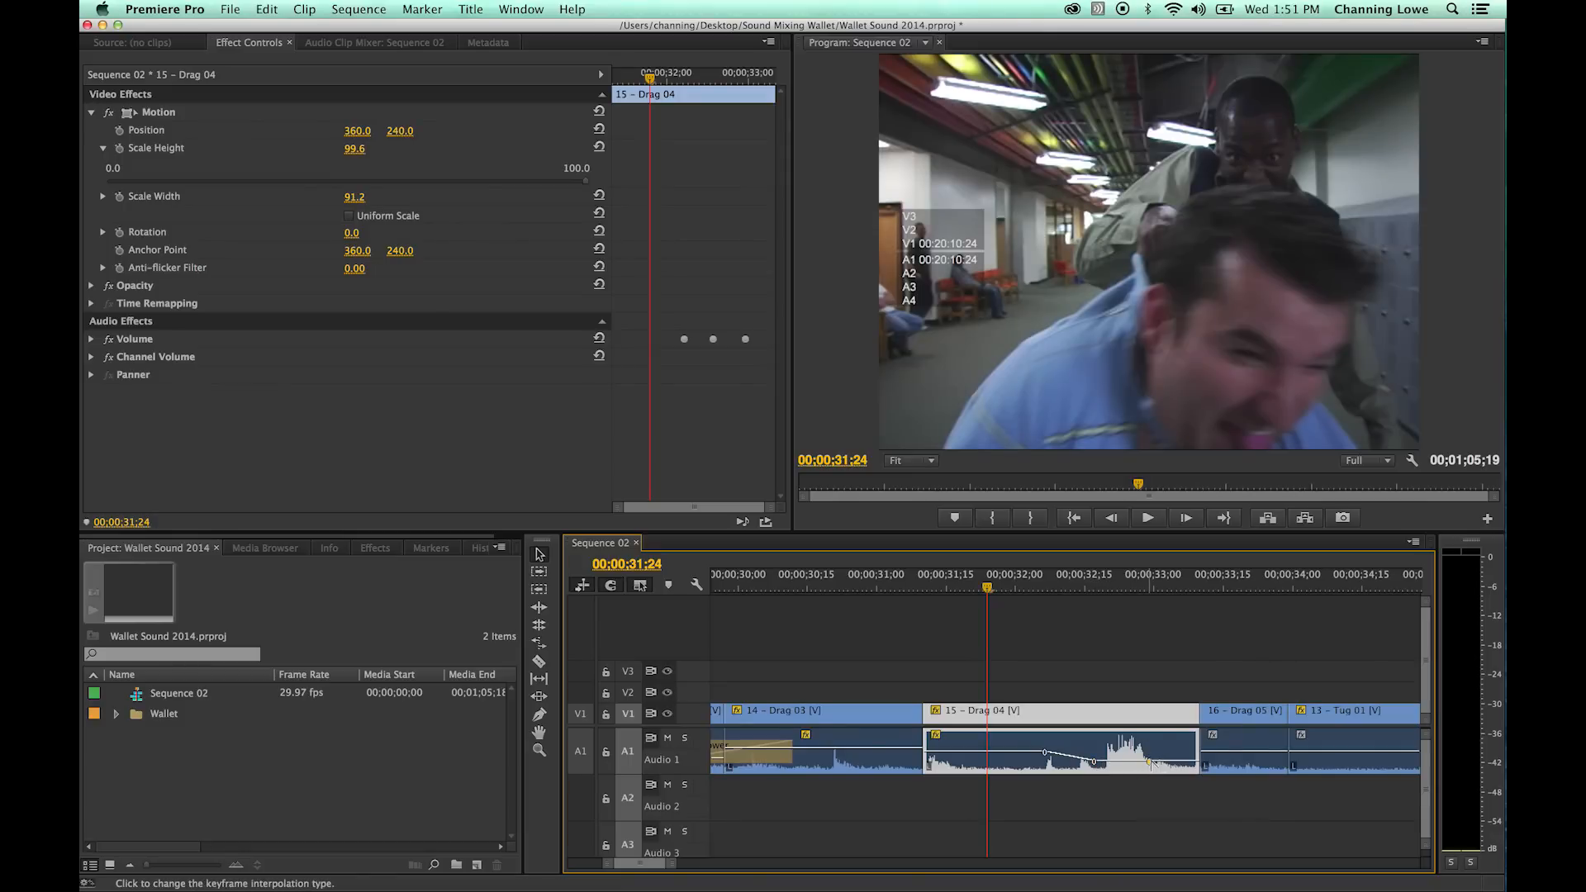
pyautogui.keyDown('super'); pyautogui.click(1171, 760); pyautogui.keyUp('super')
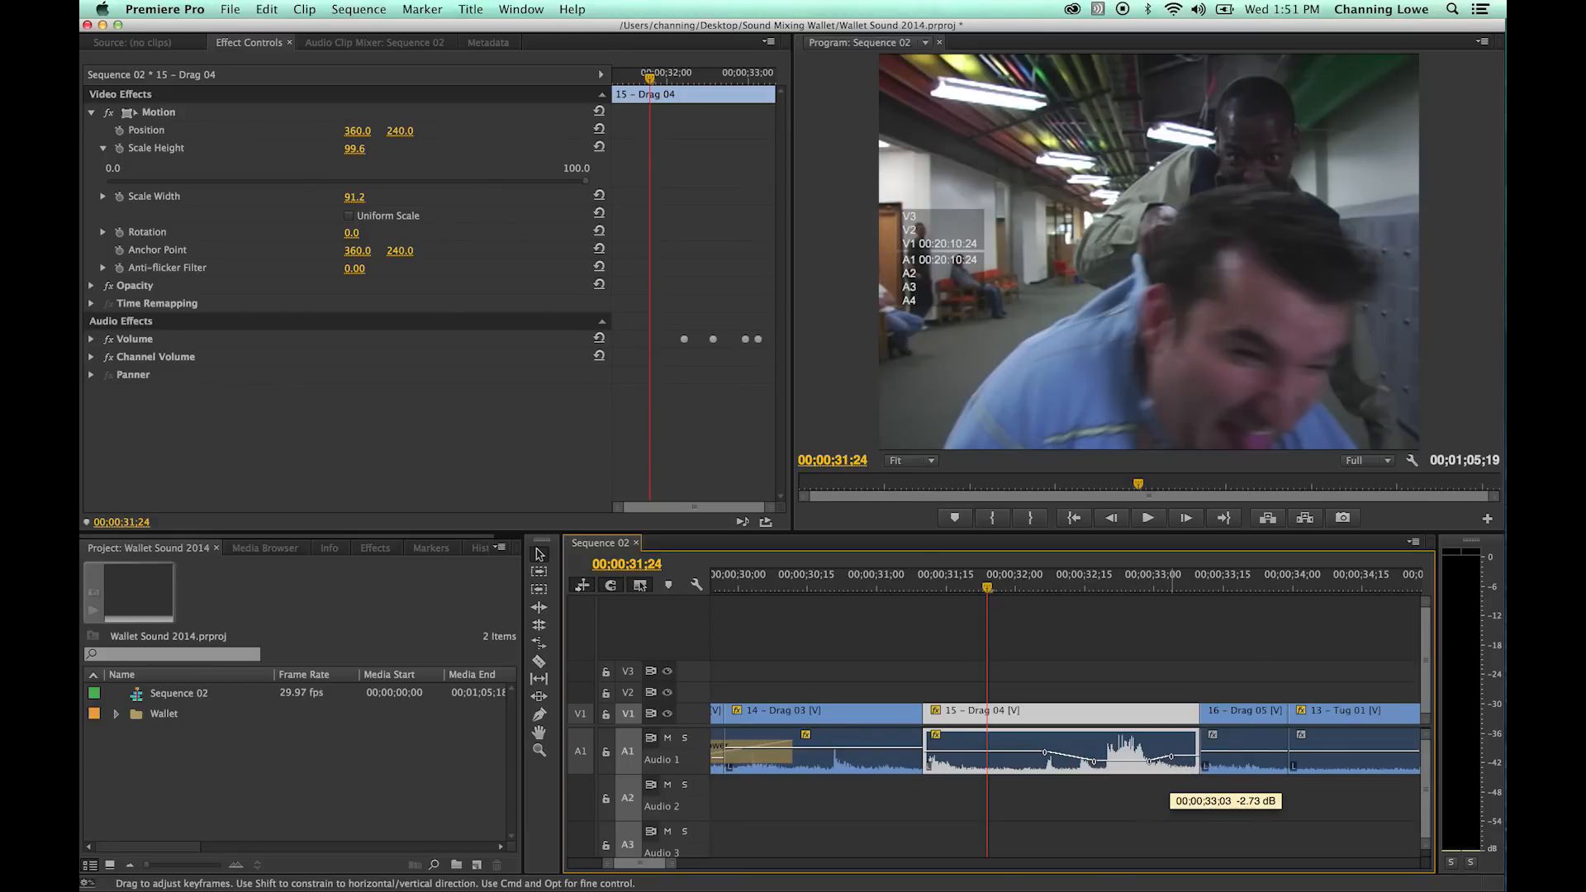
pyautogui.moveTo(1172, 753); pyautogui.dragTo(1172, 752)
# - Play 15 - Drag 04, raise its lowered segment between the inner volume keyframes slightly, and play it again from about 00;00;31;28
pyautogui.moveTo(987, 588); pyautogui.dragTo(950, 590)
pyautogui.press('space')
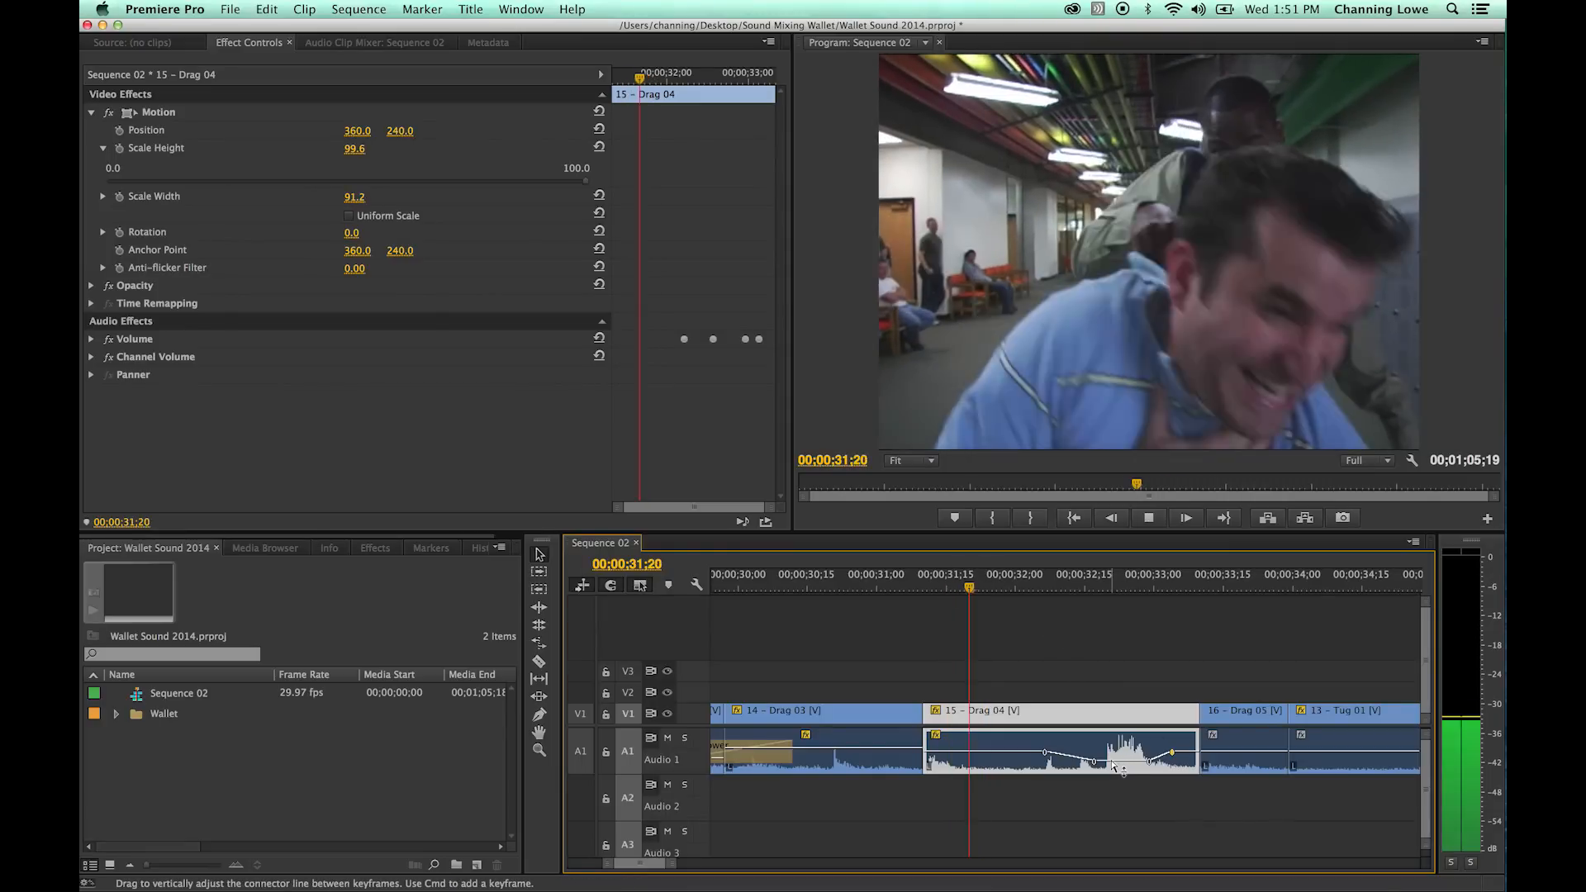
pyautogui.press('space')
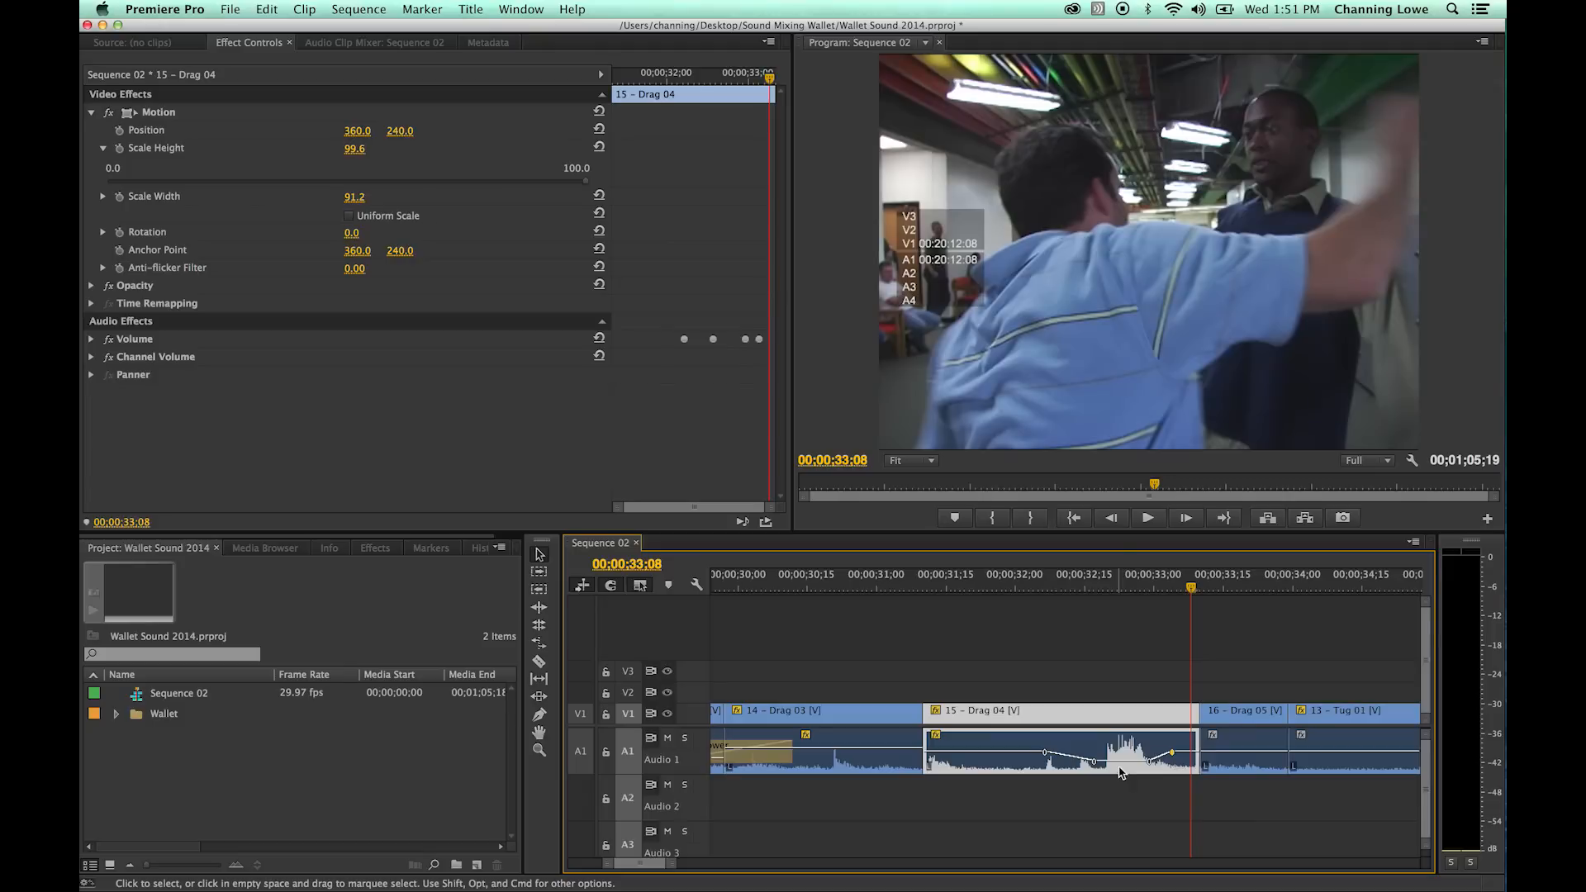
pyautogui.click(1125, 766)
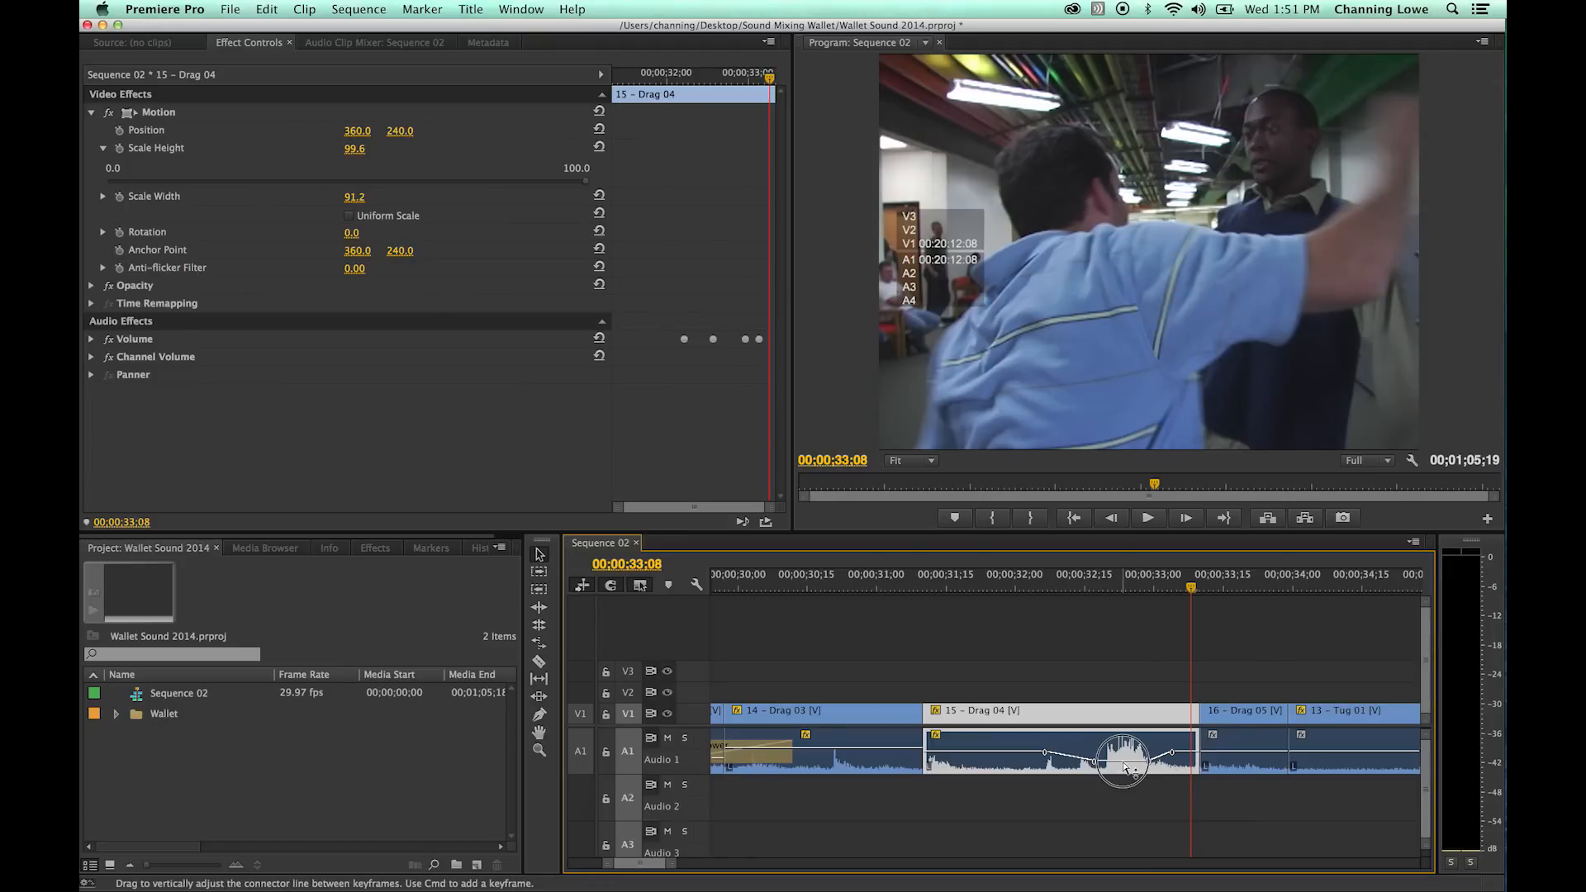
pyautogui.moveTo(1120, 762); pyautogui.dragTo(1121, 759)
pyautogui.click(1038, 582)
pyautogui.press('space')
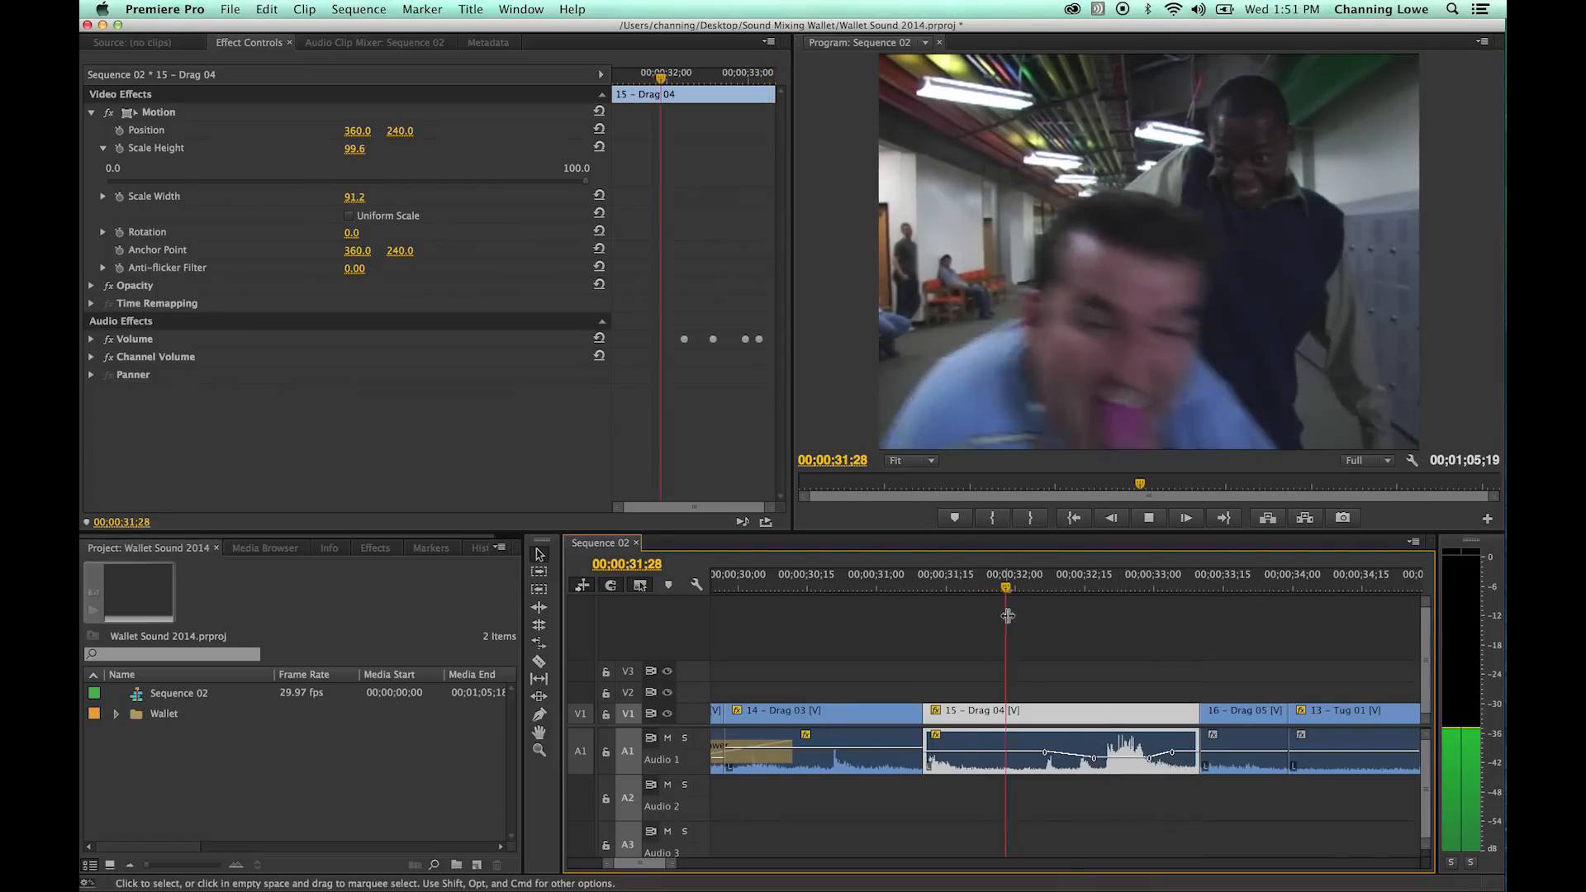
pyautogui.press('space')
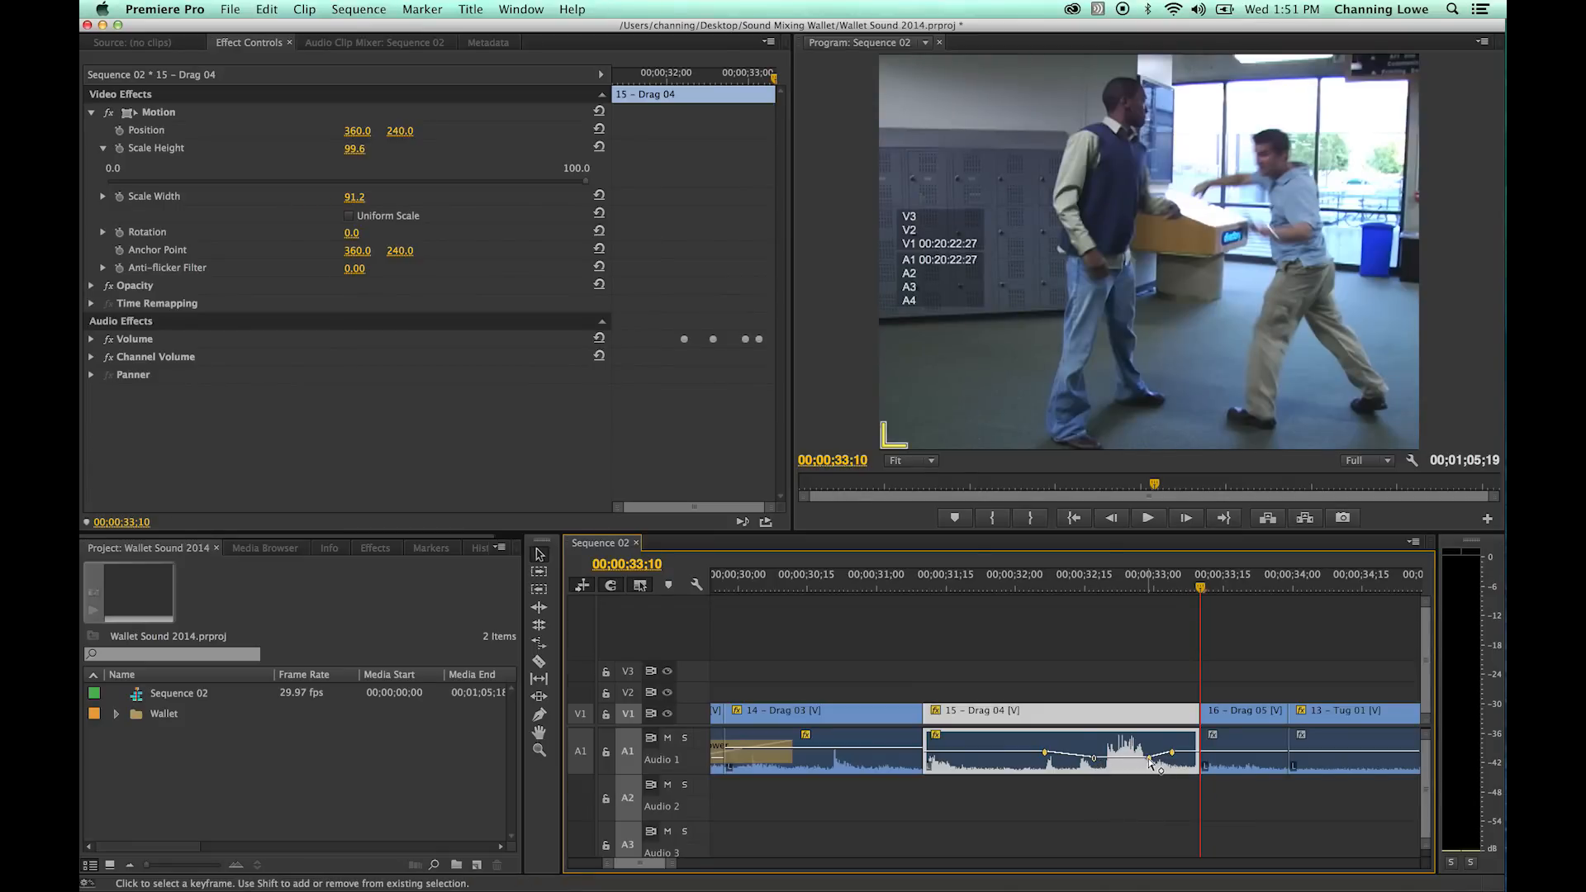
# - Try to raise the last volume keyframe in the 15 - Drag 04 audio and undo the change
pyautogui.keyDown('shift'); pyautogui.click(1148, 759); pyautogui.keyUp('shift')
pyautogui.moveTo(1174, 754); pyautogui.dragTo(1180, 743)
pyautogui.press('super+z')
pyautogui.click(1071, 643)
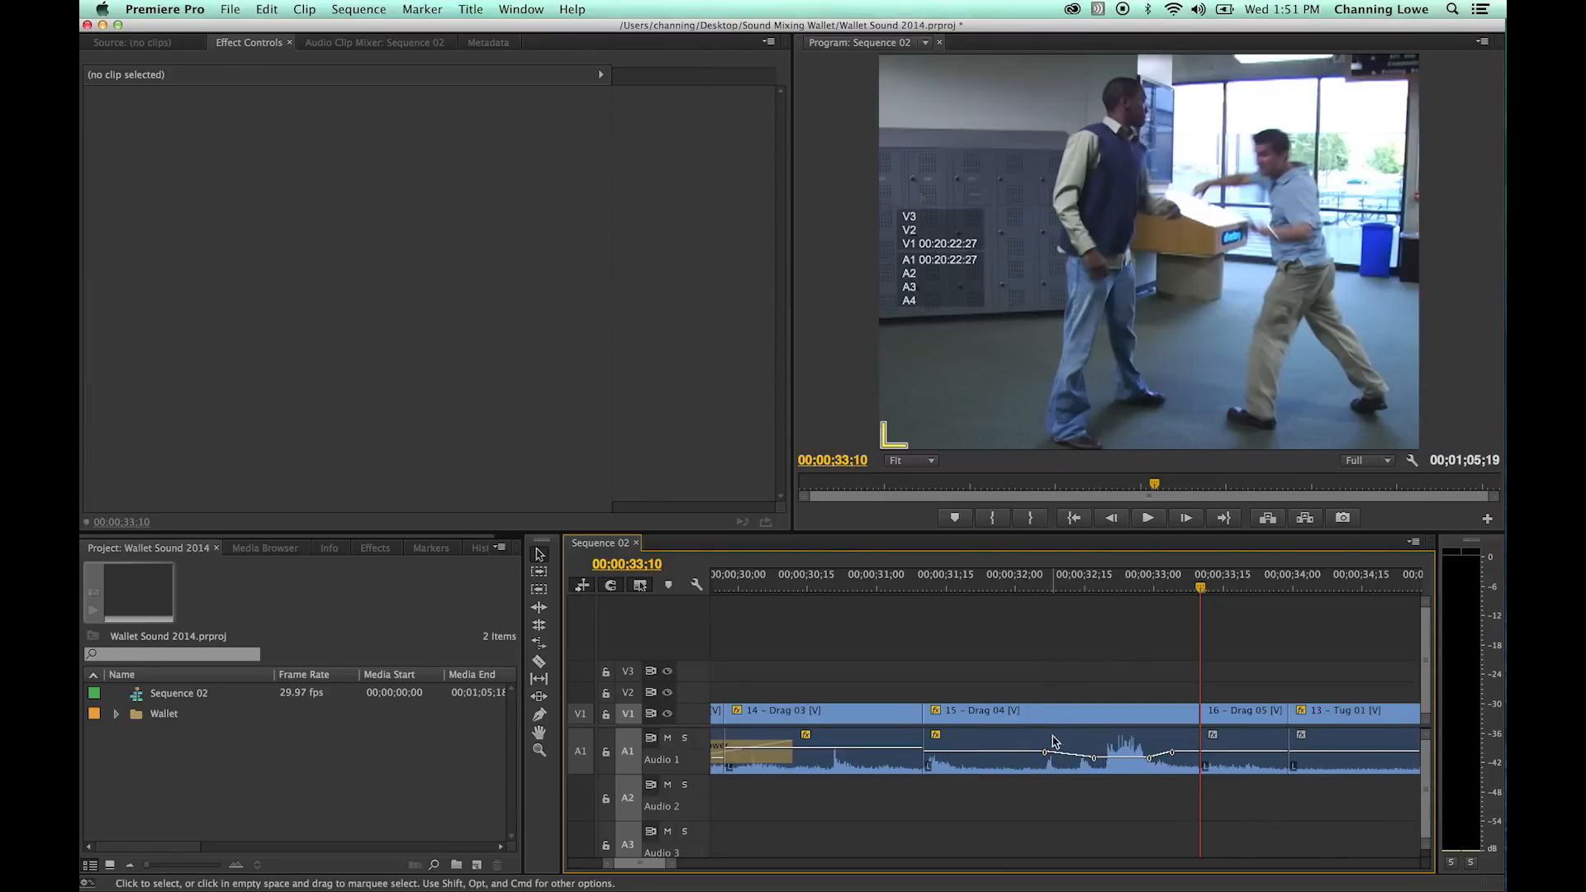
# - Play the end of 15 - Drag 04 through 16 - Drag 05 into 13 - Tug 01, stopping at 00;00;34;19
pyautogui.click(1088, 745)
pyautogui.keyDown('super'); pyautogui.click(1045, 751); pyautogui.keyUp('super')
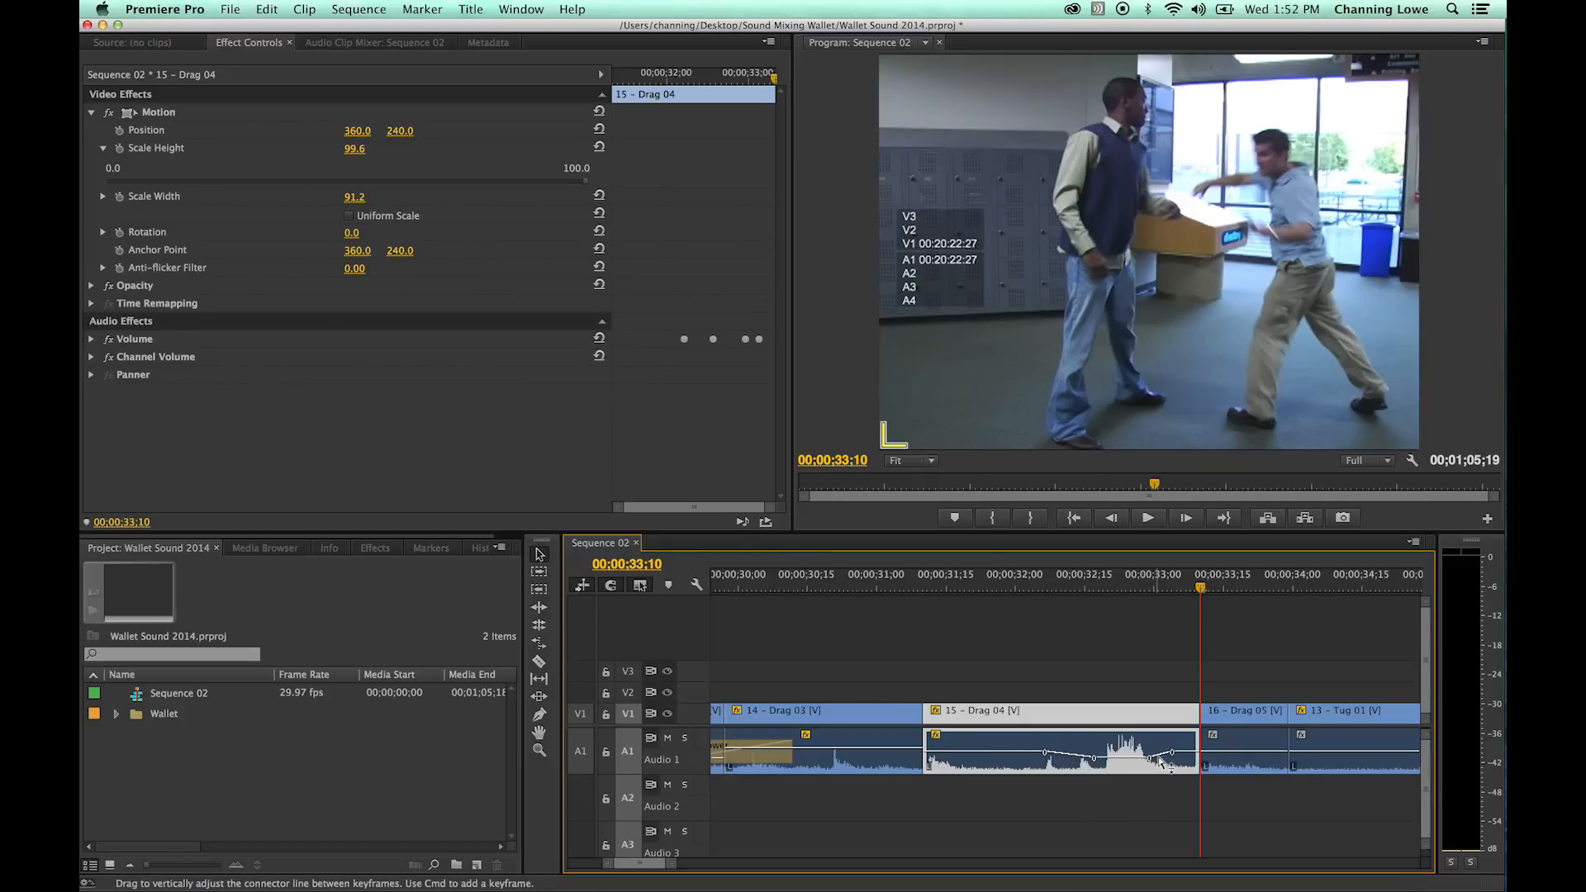
pyautogui.click(1034, 584)
pyautogui.press('space')
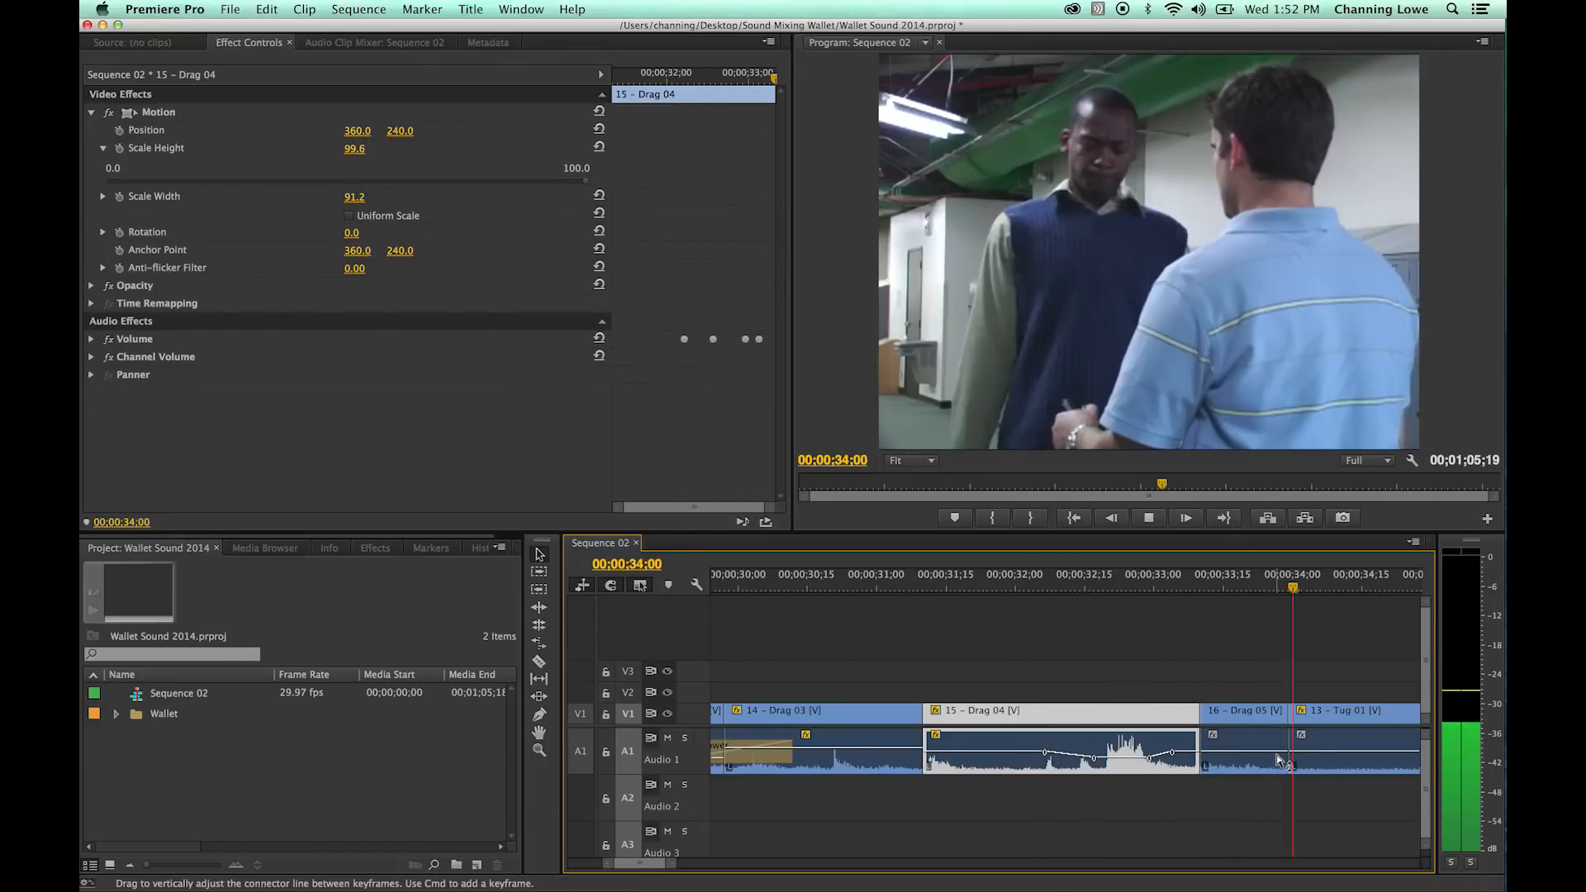
pyautogui.press('space')
# - Delete the 16 - Drag 05 audio and extend the 13 - Tug 01 audio back to the end of 15 - Drag 04
pyautogui.click(1261, 766)
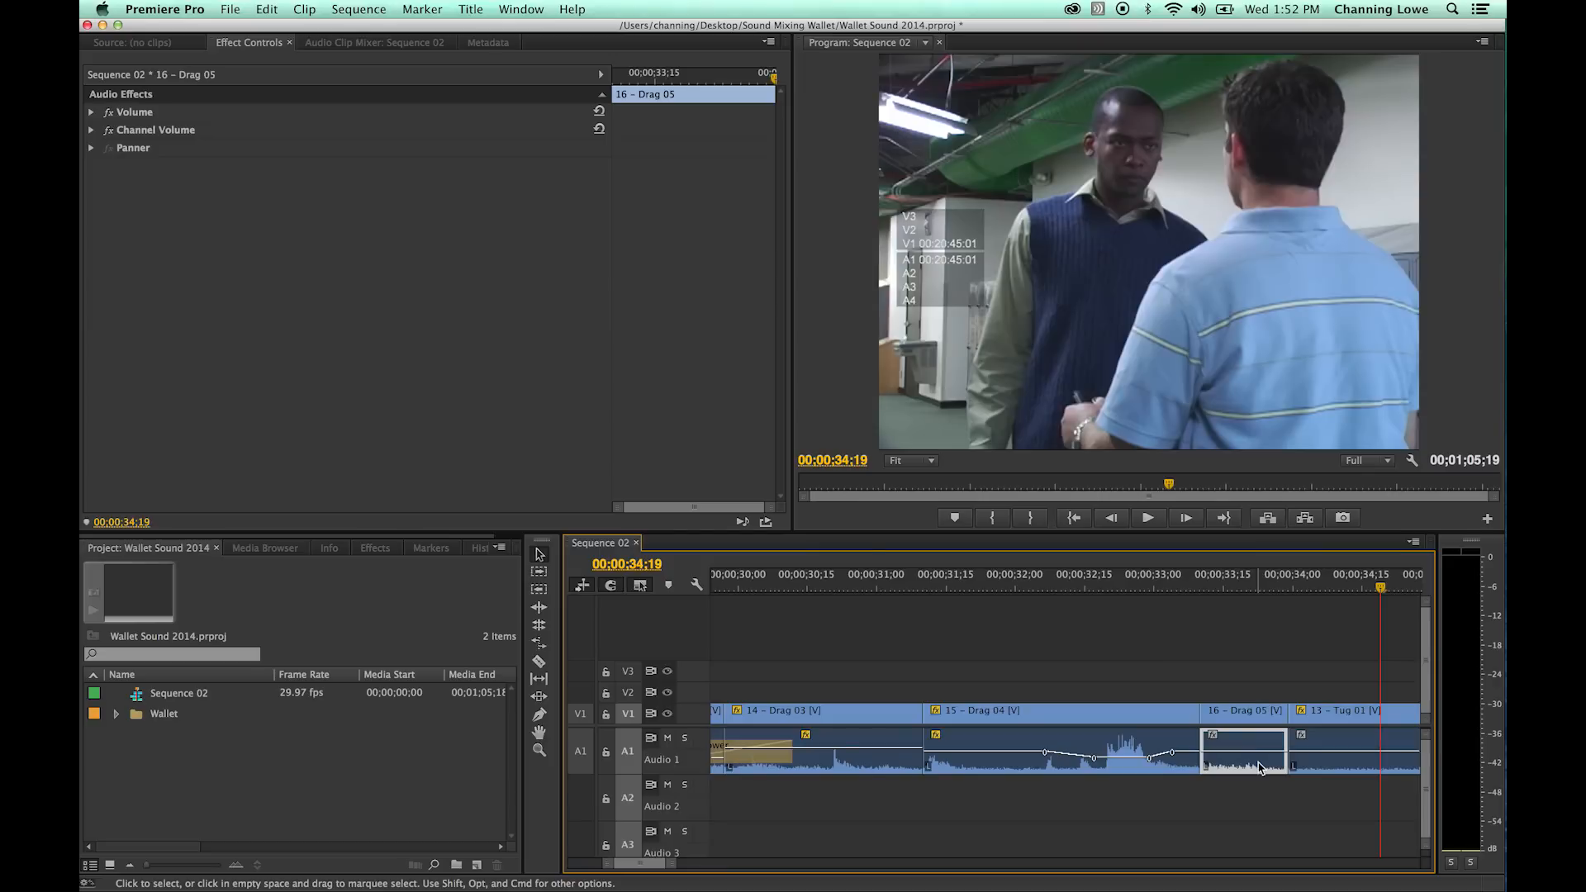
pyautogui.press('Delete')
pyautogui.moveTo(1291, 760); pyautogui.dragTo(1202, 755)
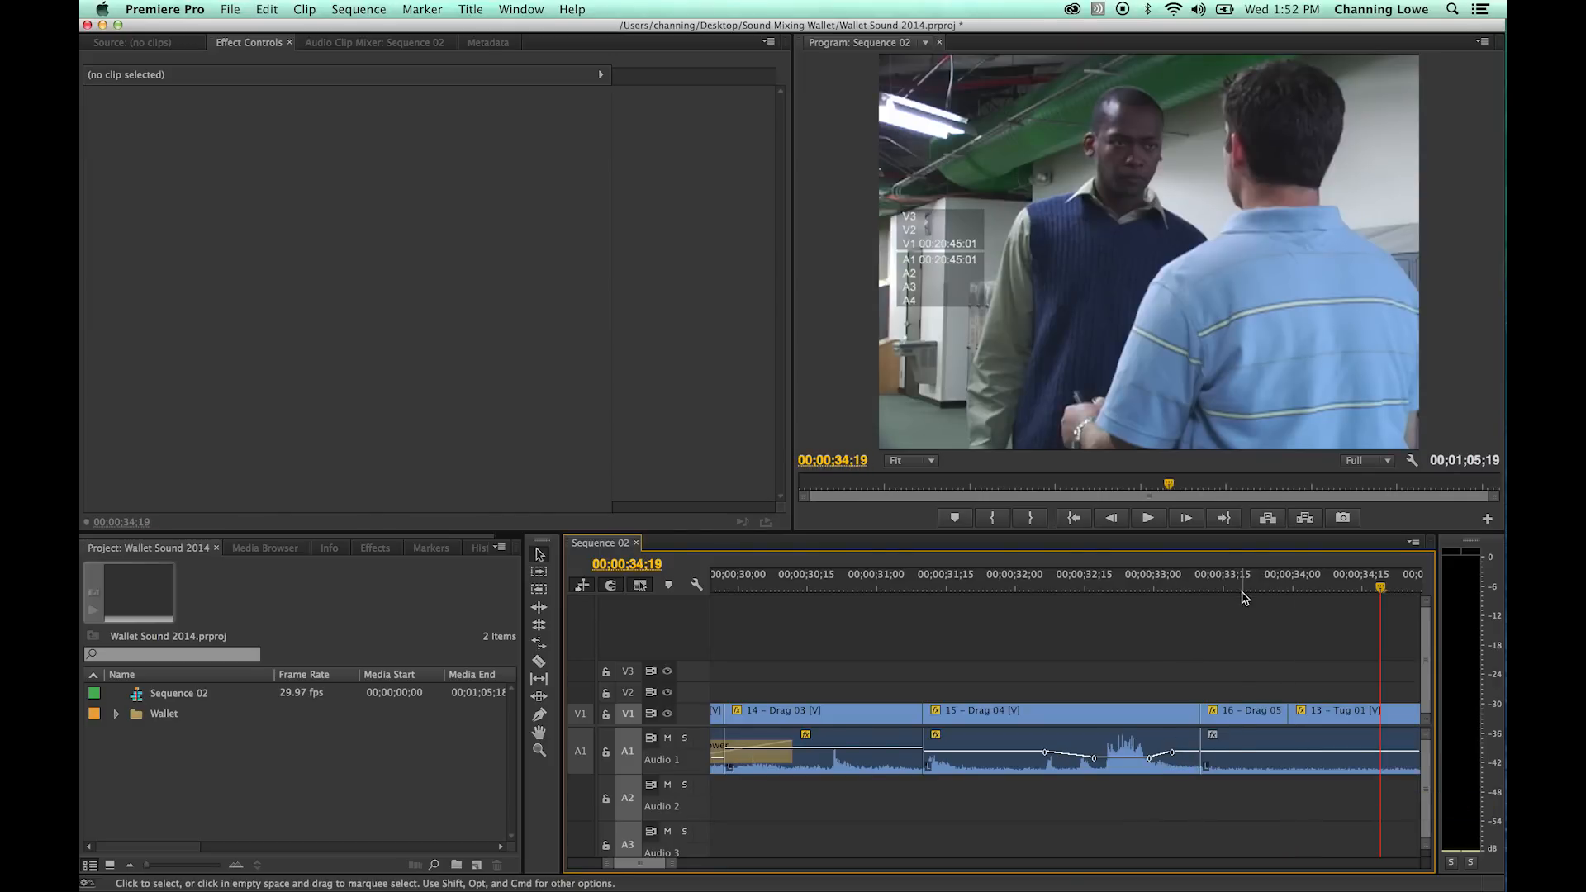
# - Apply a Constant Power transition at the 00;00;33;10 cut between the 15 - Drag 04 and 13 - Tug 01 audio, and play it back
pyautogui.click(1242, 592)
pyautogui.press('Up')
pyautogui.press('Up')
pyautogui.press('Left')
pyautogui.press('Right')
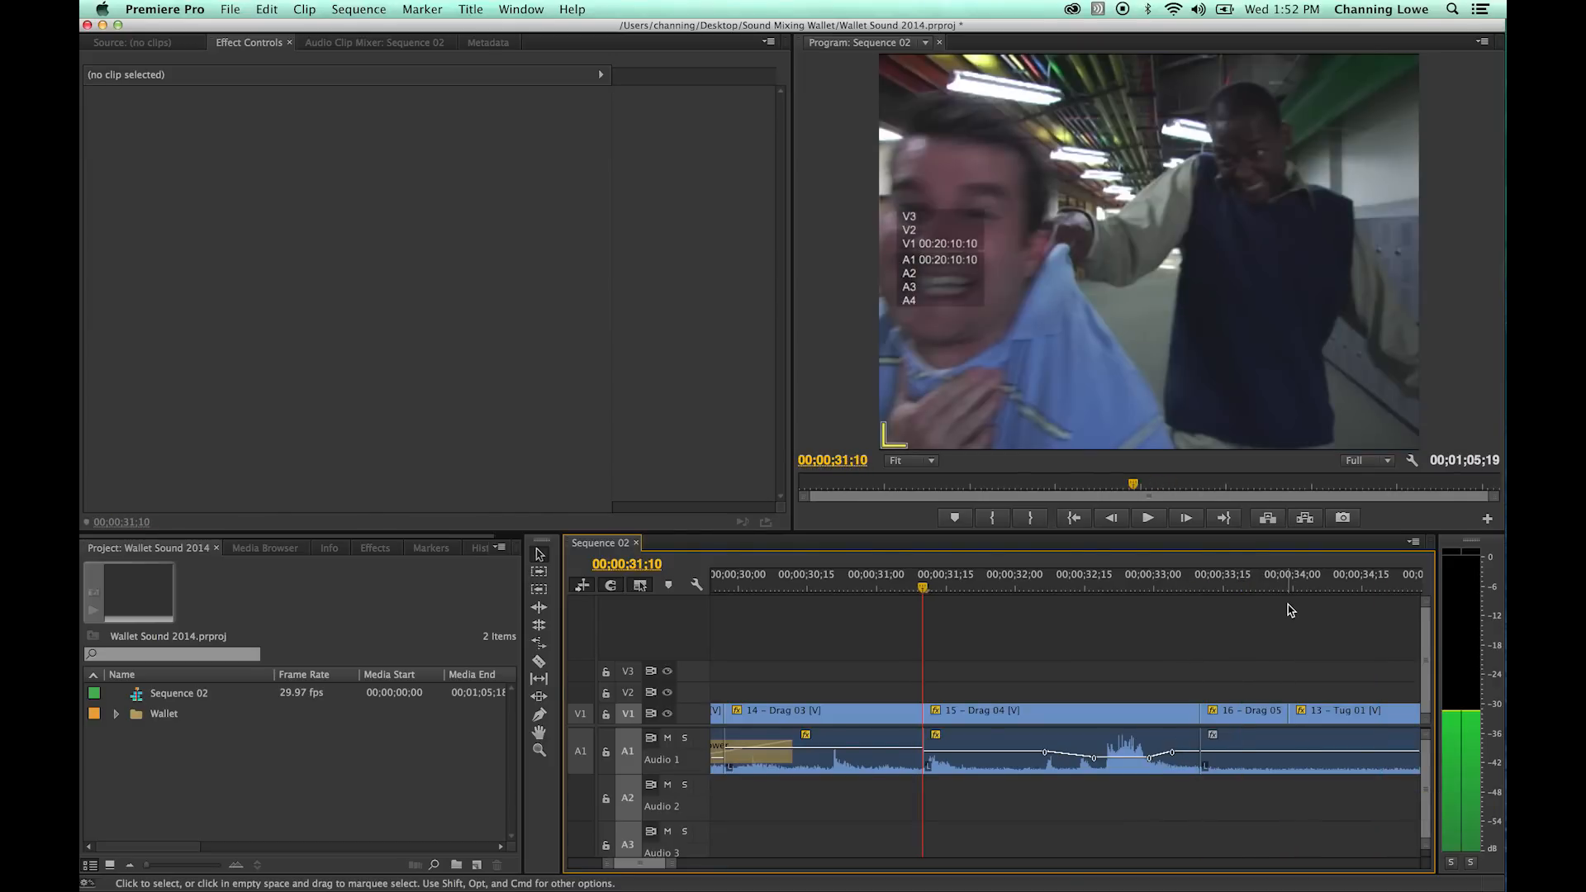
pyautogui.press('Down')
pyautogui.press('shift')
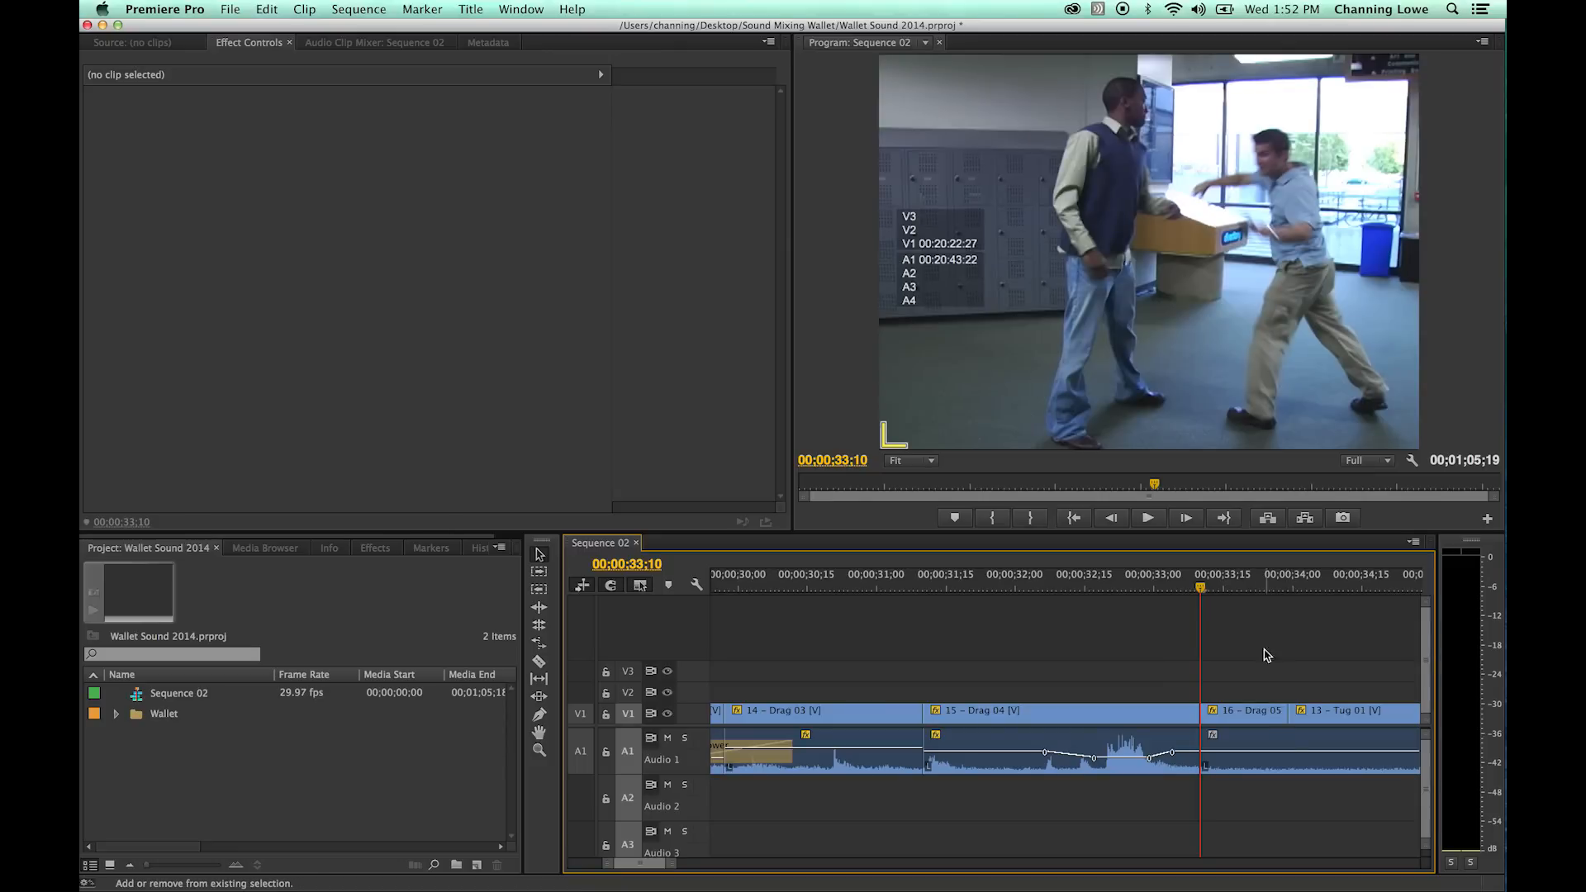
pyautogui.press('super+shift+d')
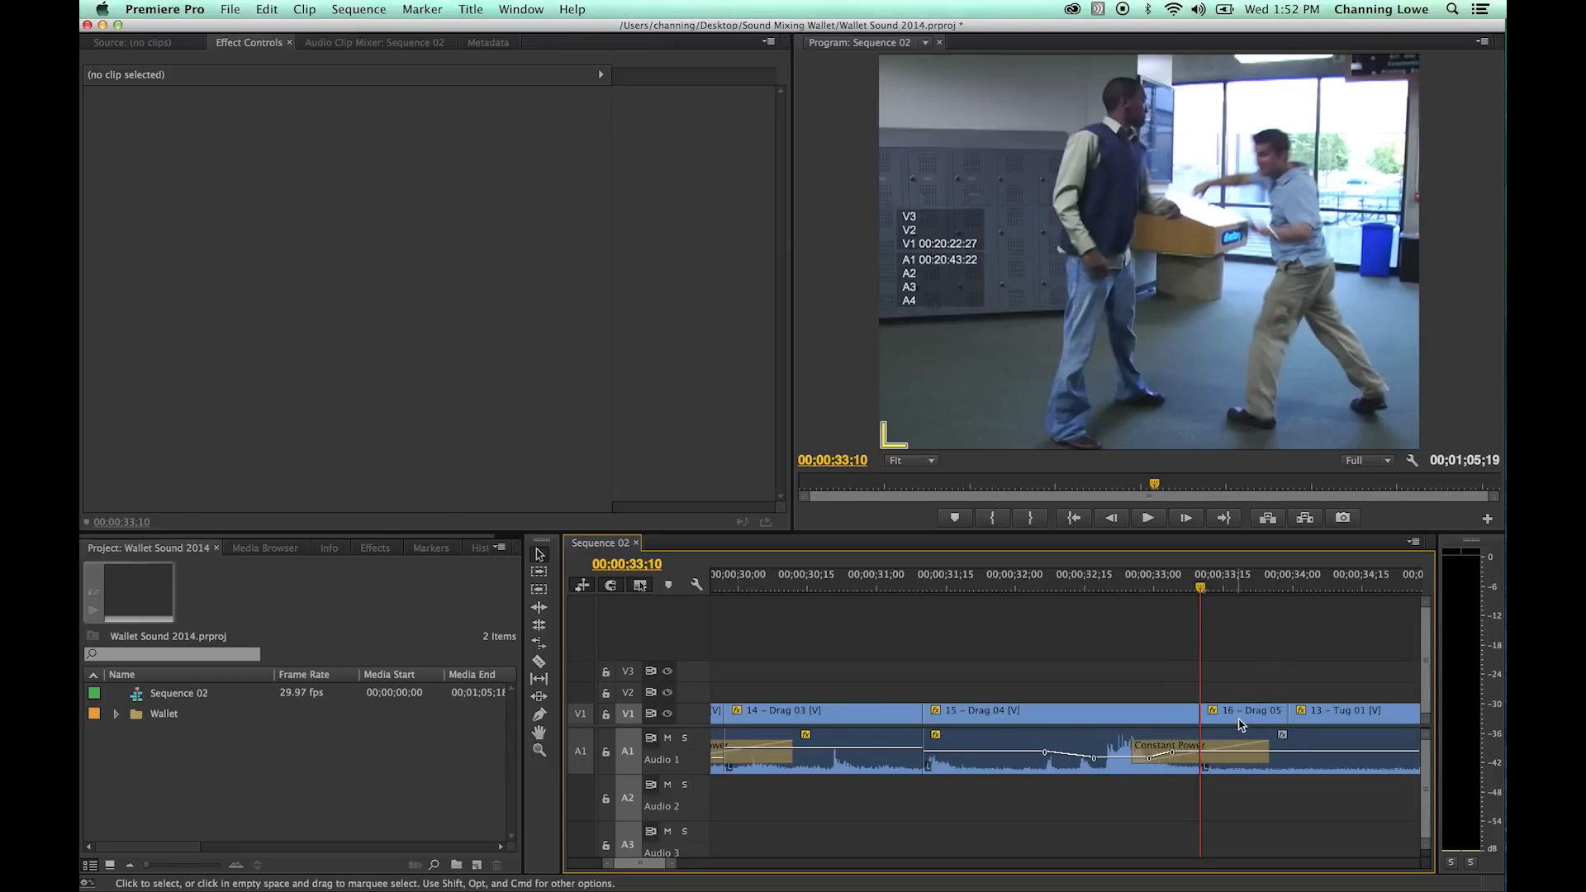
pyautogui.press('space')
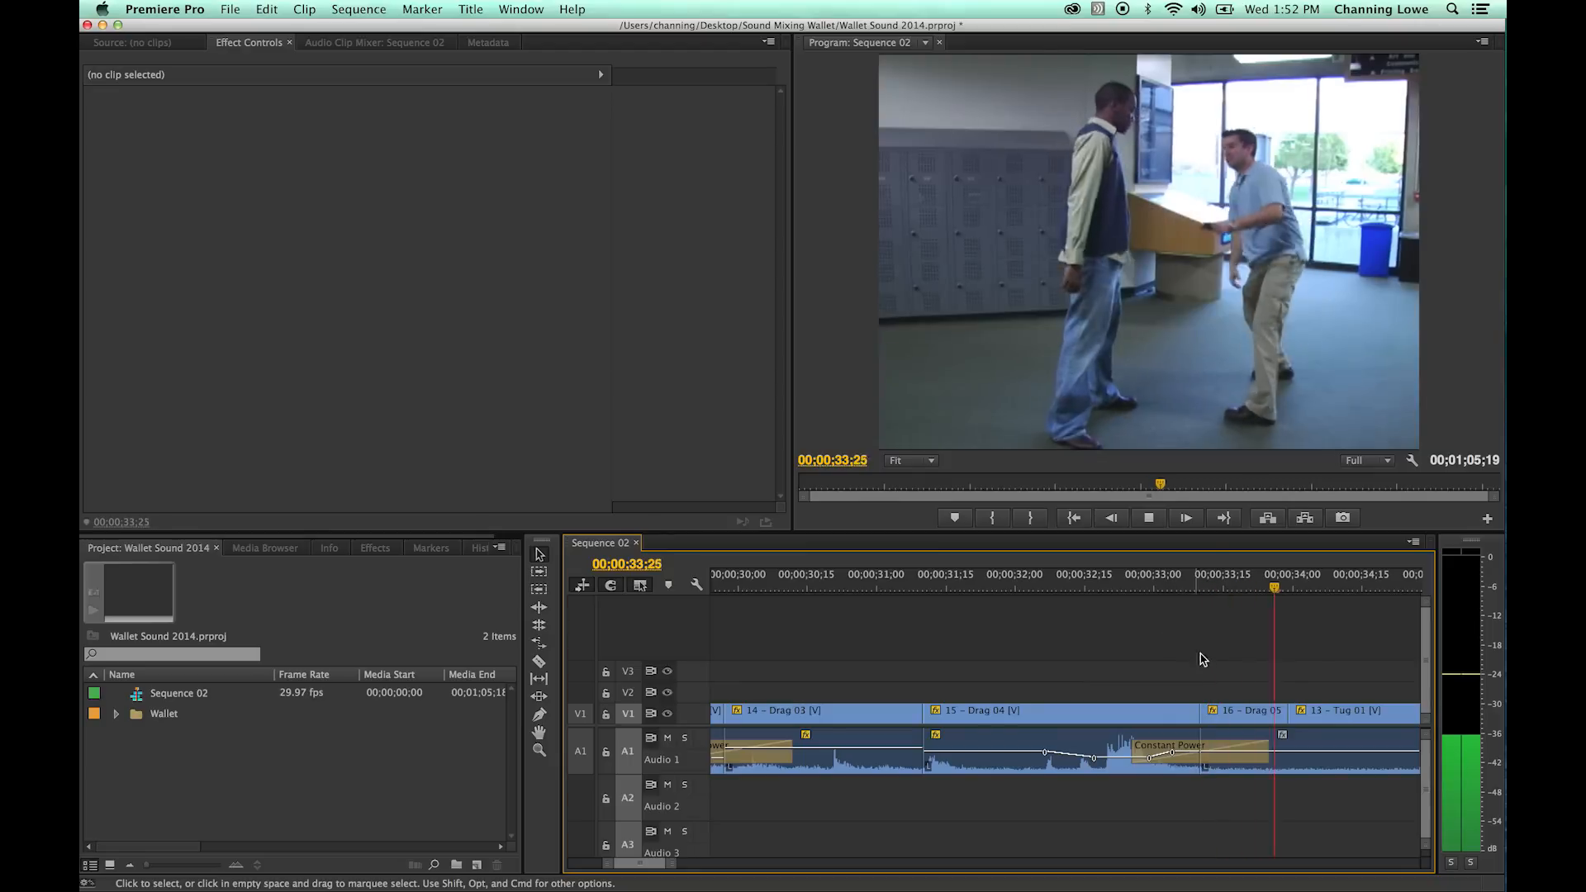
pyautogui.press('-')
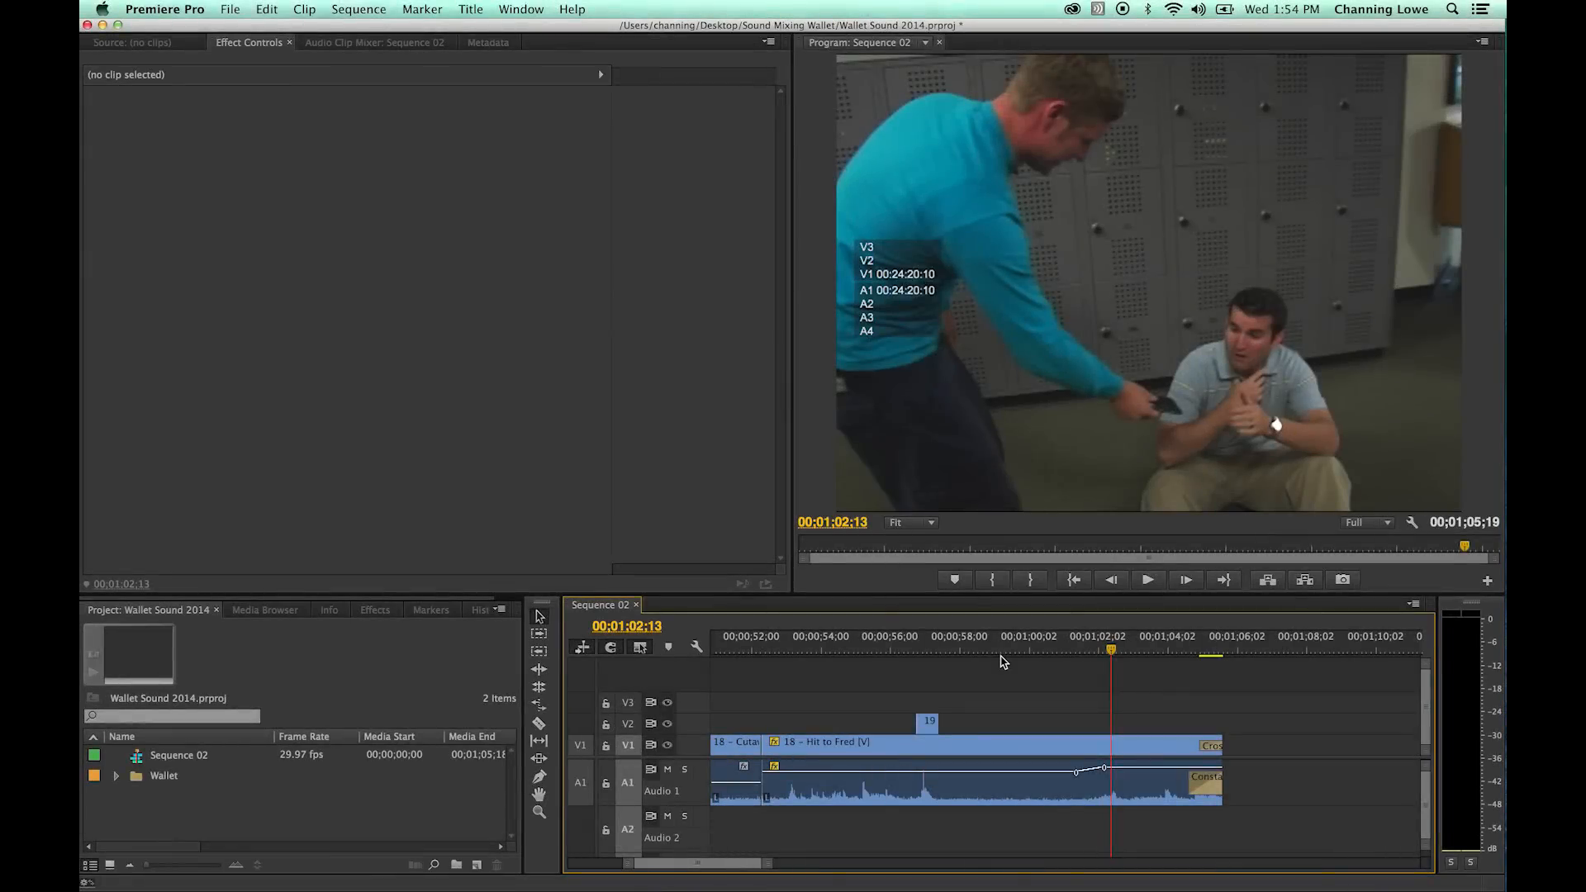
# - Apply a Constant Power transition to the audio cut before 18 - Hit to Fred at 00;00;52;08, play it and scrub to 00;01;01;22
pyautogui.moveTo(1001, 661); pyautogui.dragTo(764, 652)
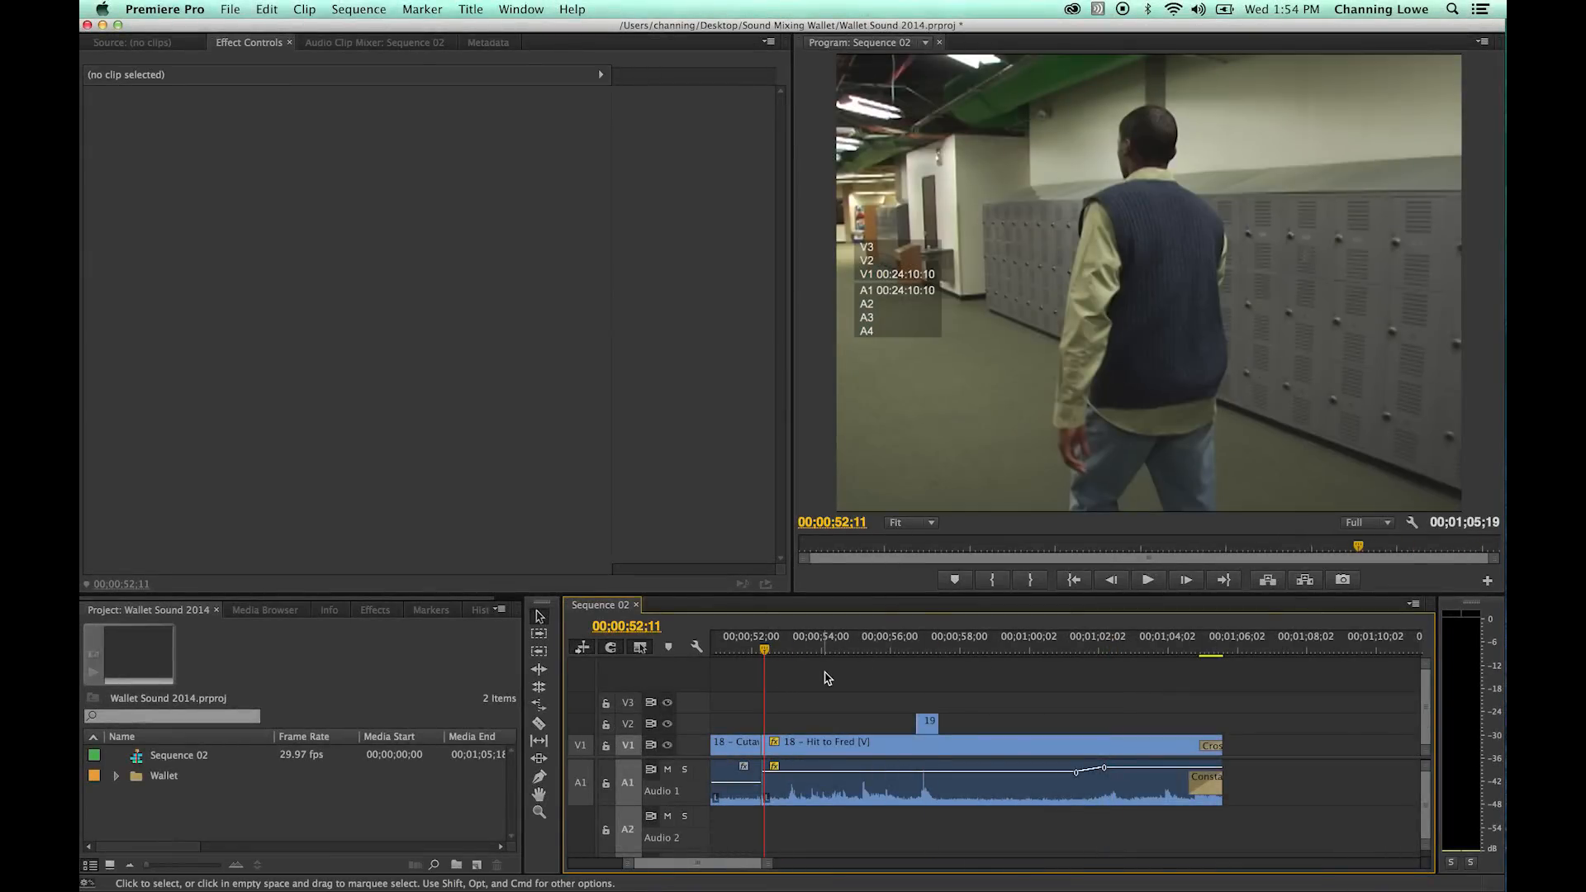
pyautogui.press('super+shift+d')
pyautogui.press('space')
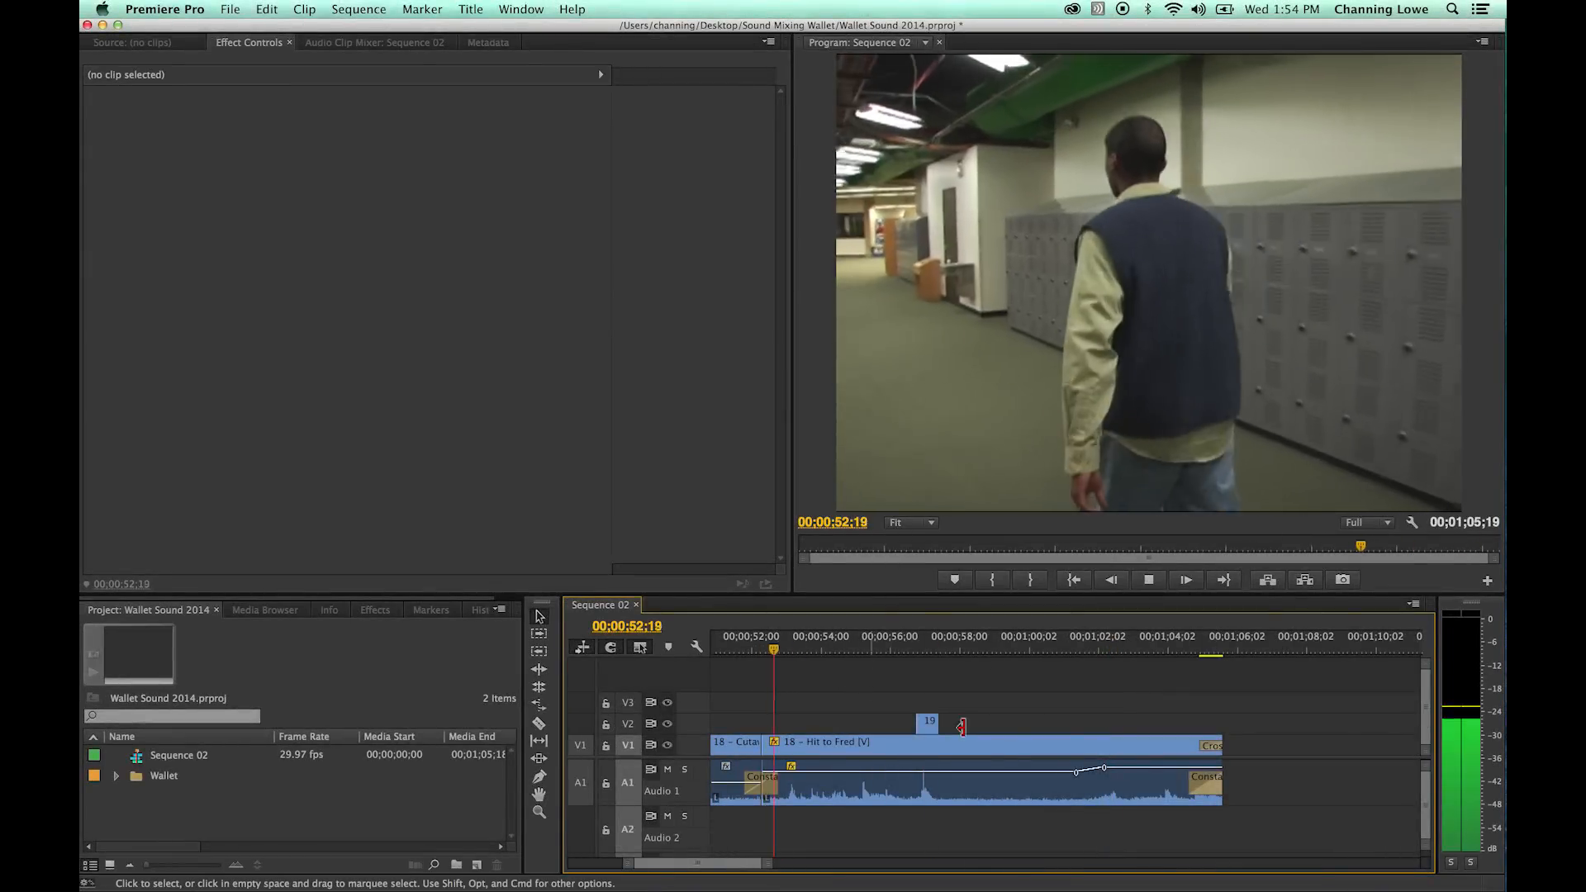
pyautogui.press('space')
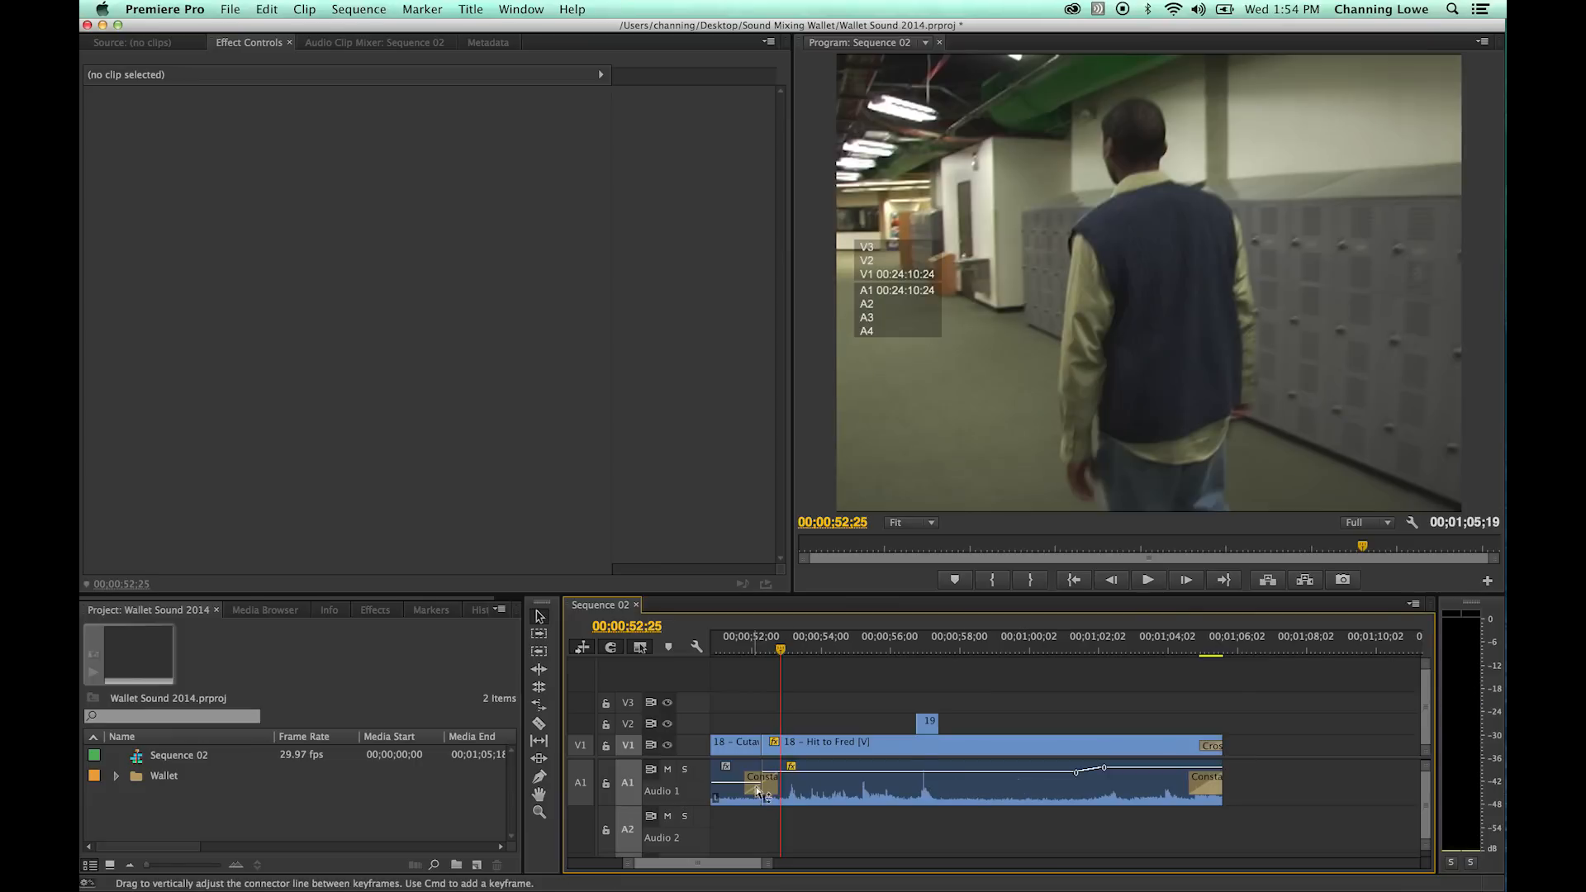
pyautogui.moveTo(842, 649); pyautogui.dragTo(1087, 866)
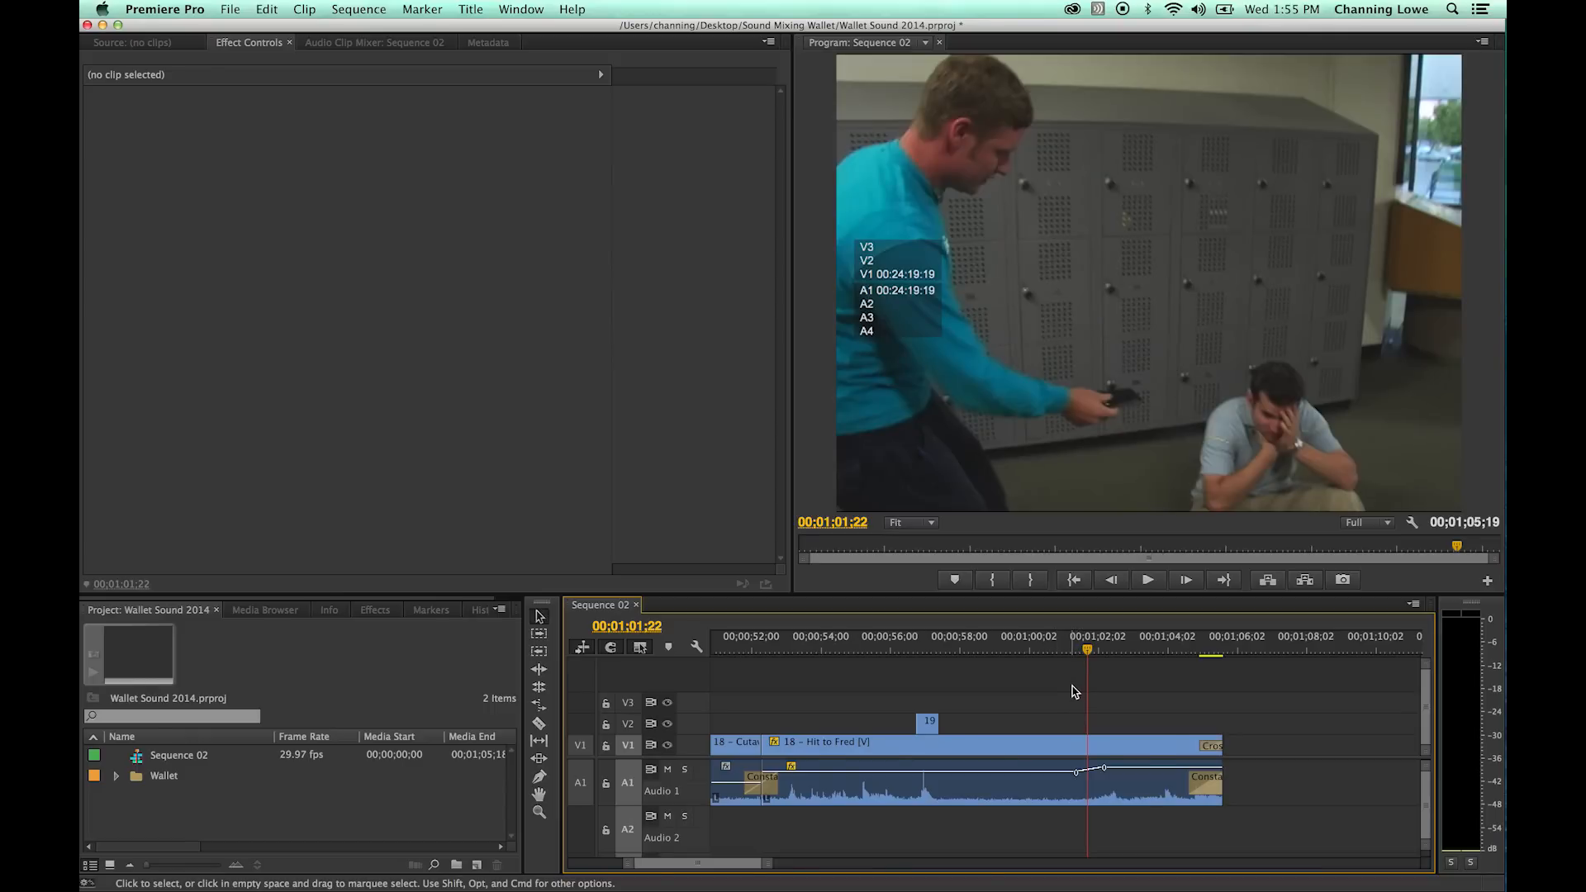
# - Fit the whole sequence in the timeline, enlarge the timeline area to show Audio 3, and move the playhead to 00;00;04;21
pyautogui.press('\\')
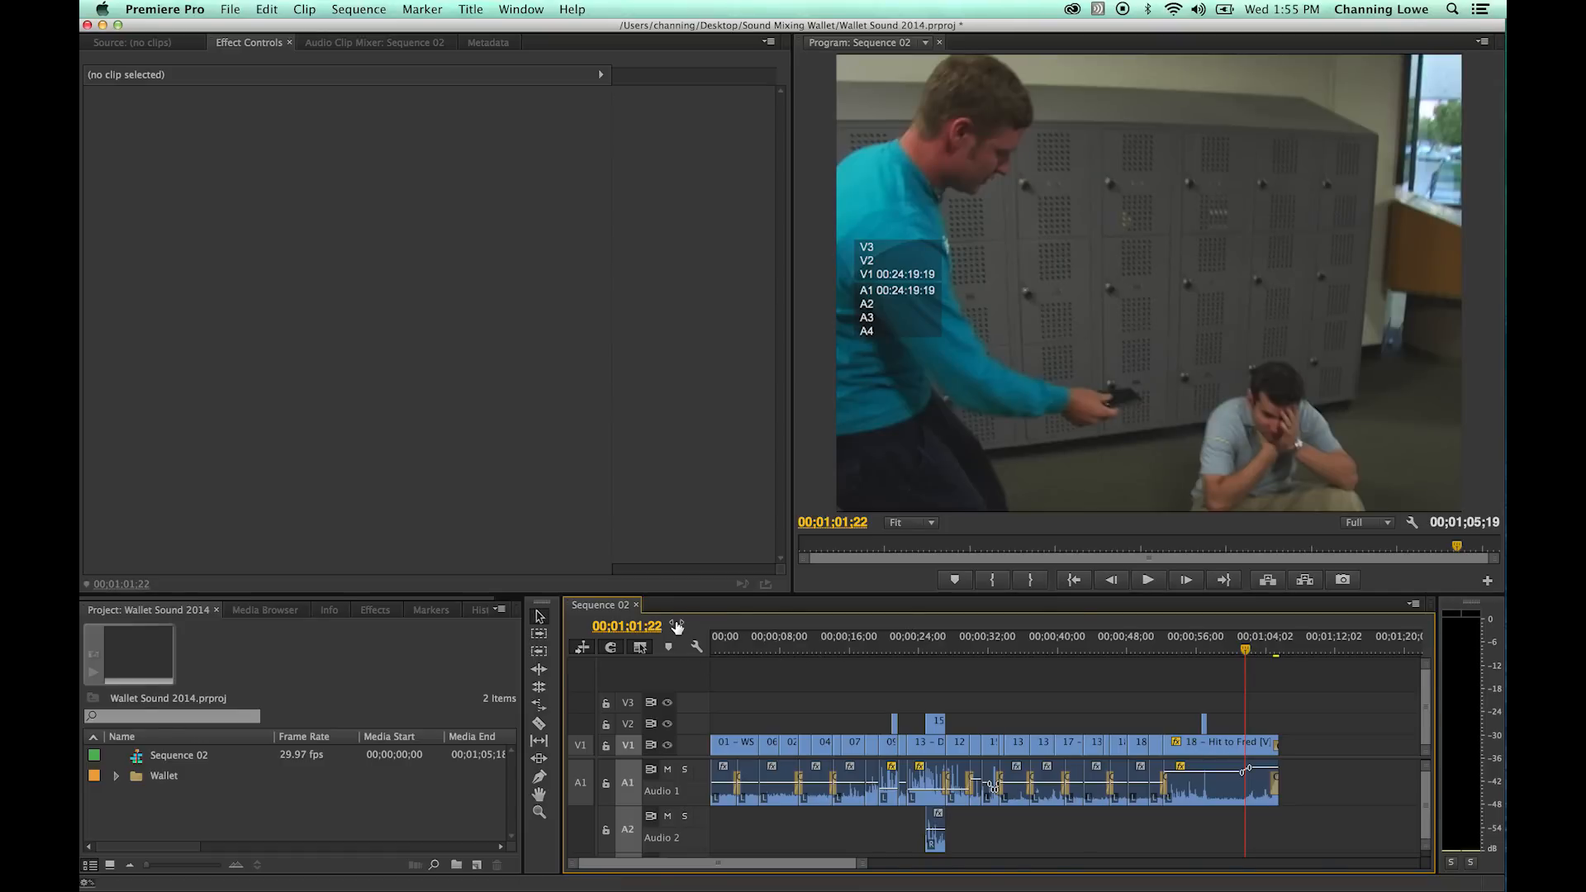
pyautogui.moveTo(699, 594); pyautogui.dragTo(702, 587)
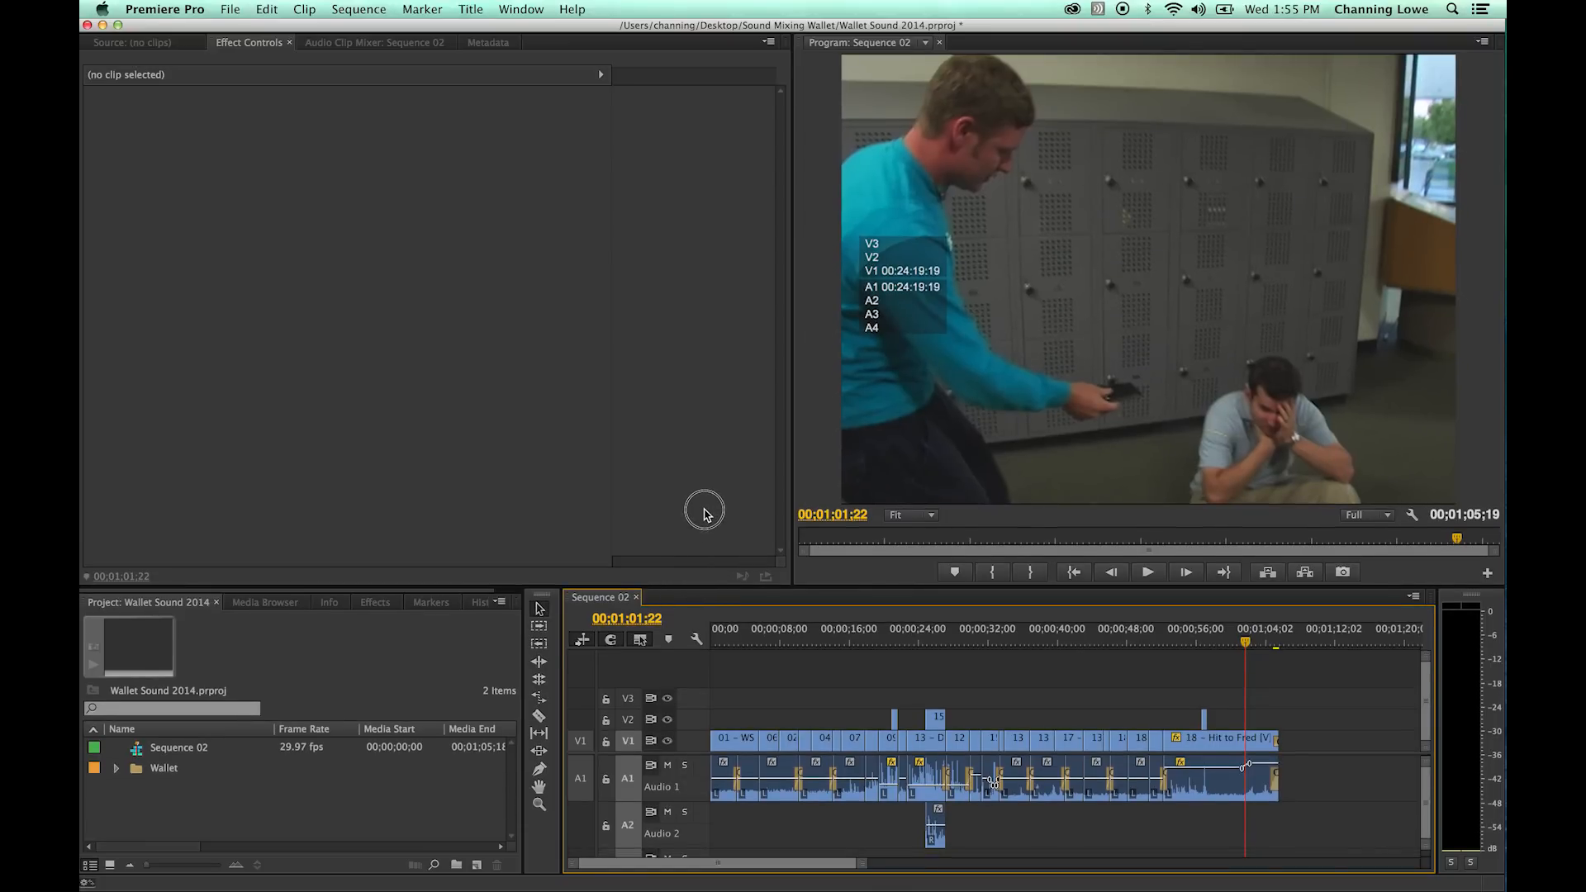
pyautogui.moveTo(728, 587); pyautogui.dragTo(733, 472)
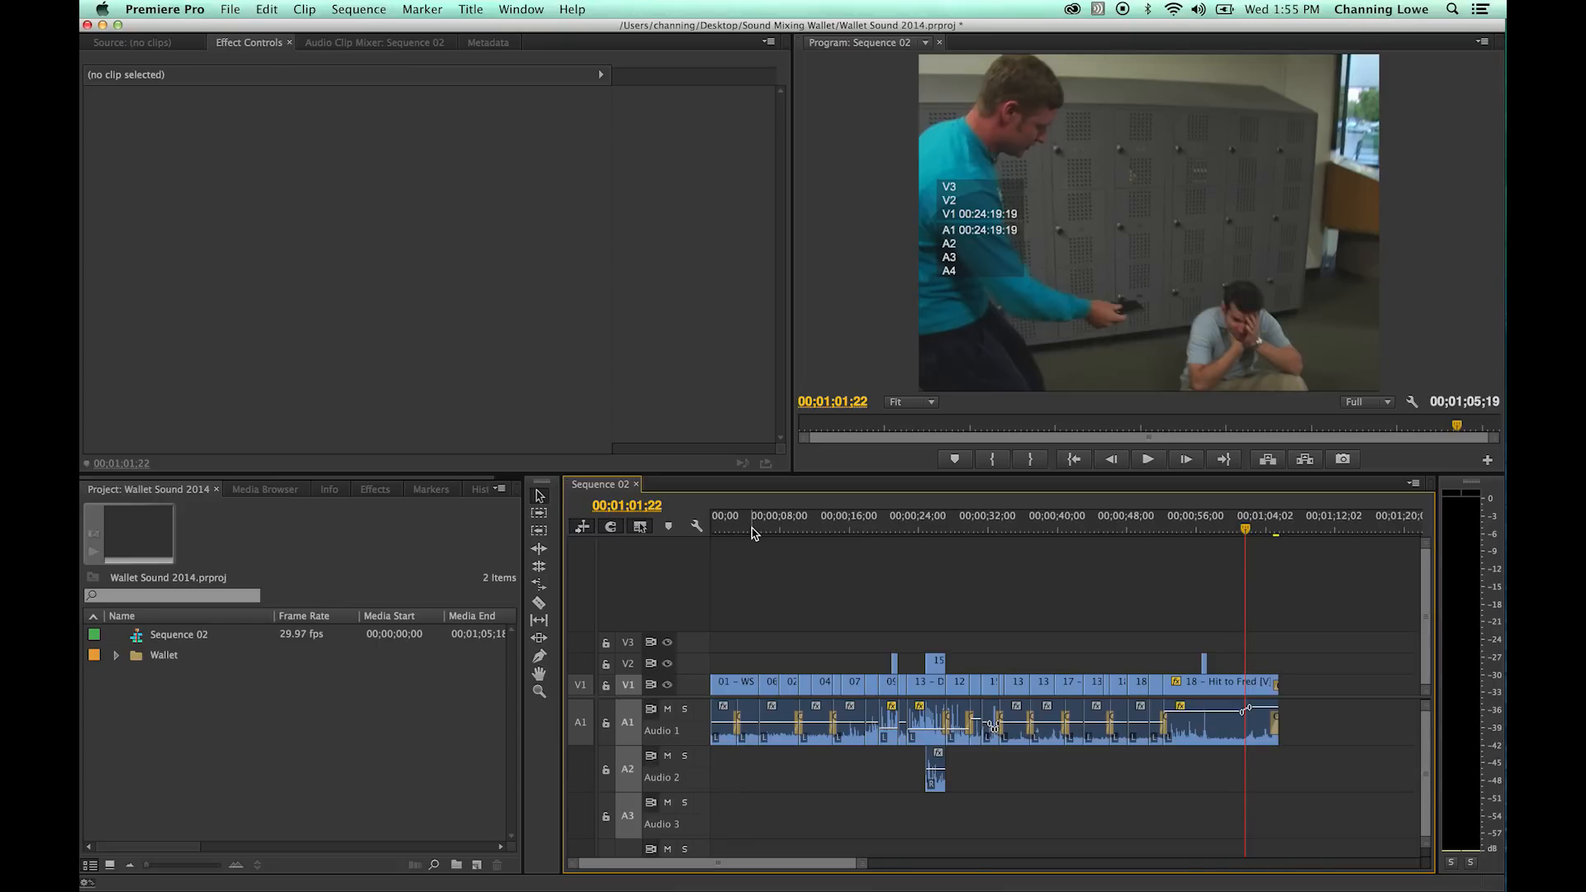
pyautogui.click(751, 528)
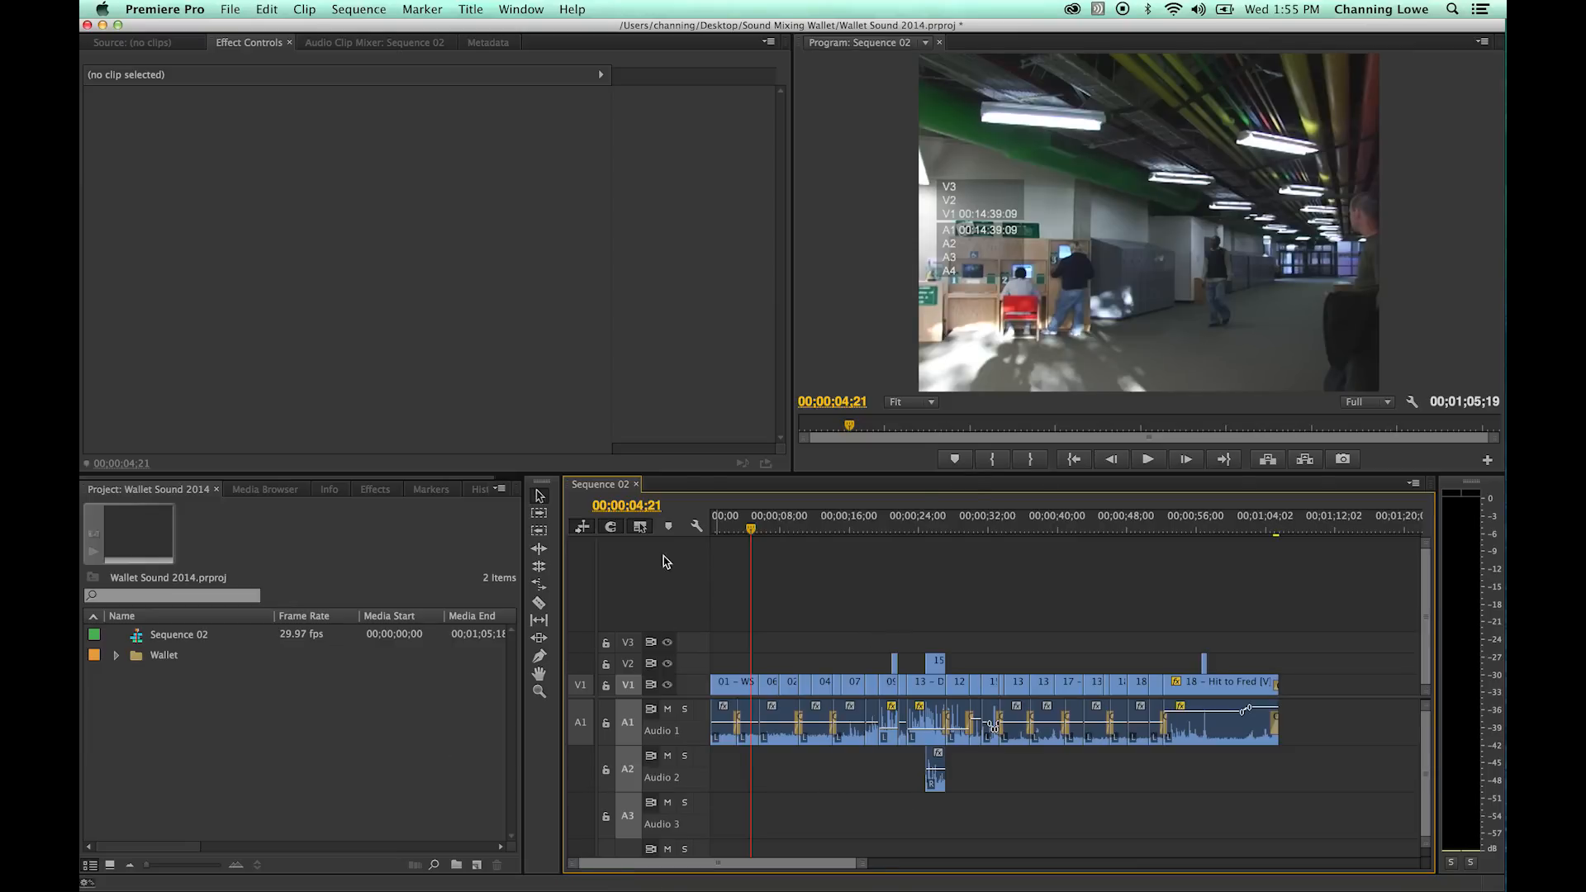
# - Switch to Finder and open the Desktop's Sound FX folder in a new window
pyautogui.press('super+Tab')
pyautogui.press('super+Tab')
pyautogui.press('super+n')
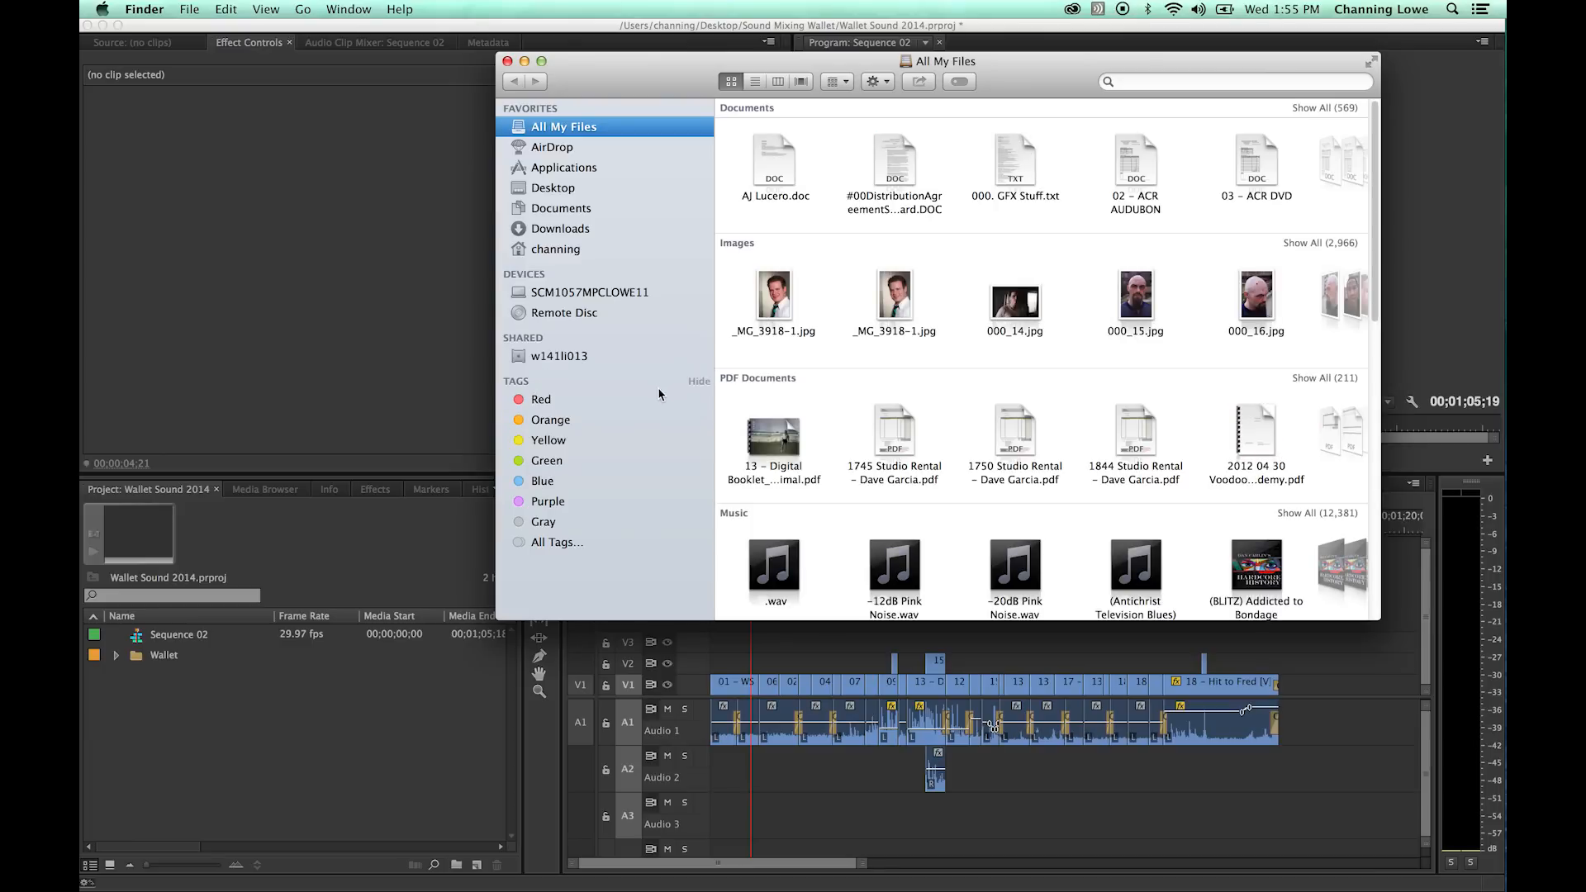
pyautogui.moveTo(649, 78); pyautogui.dragTo(574, 199)
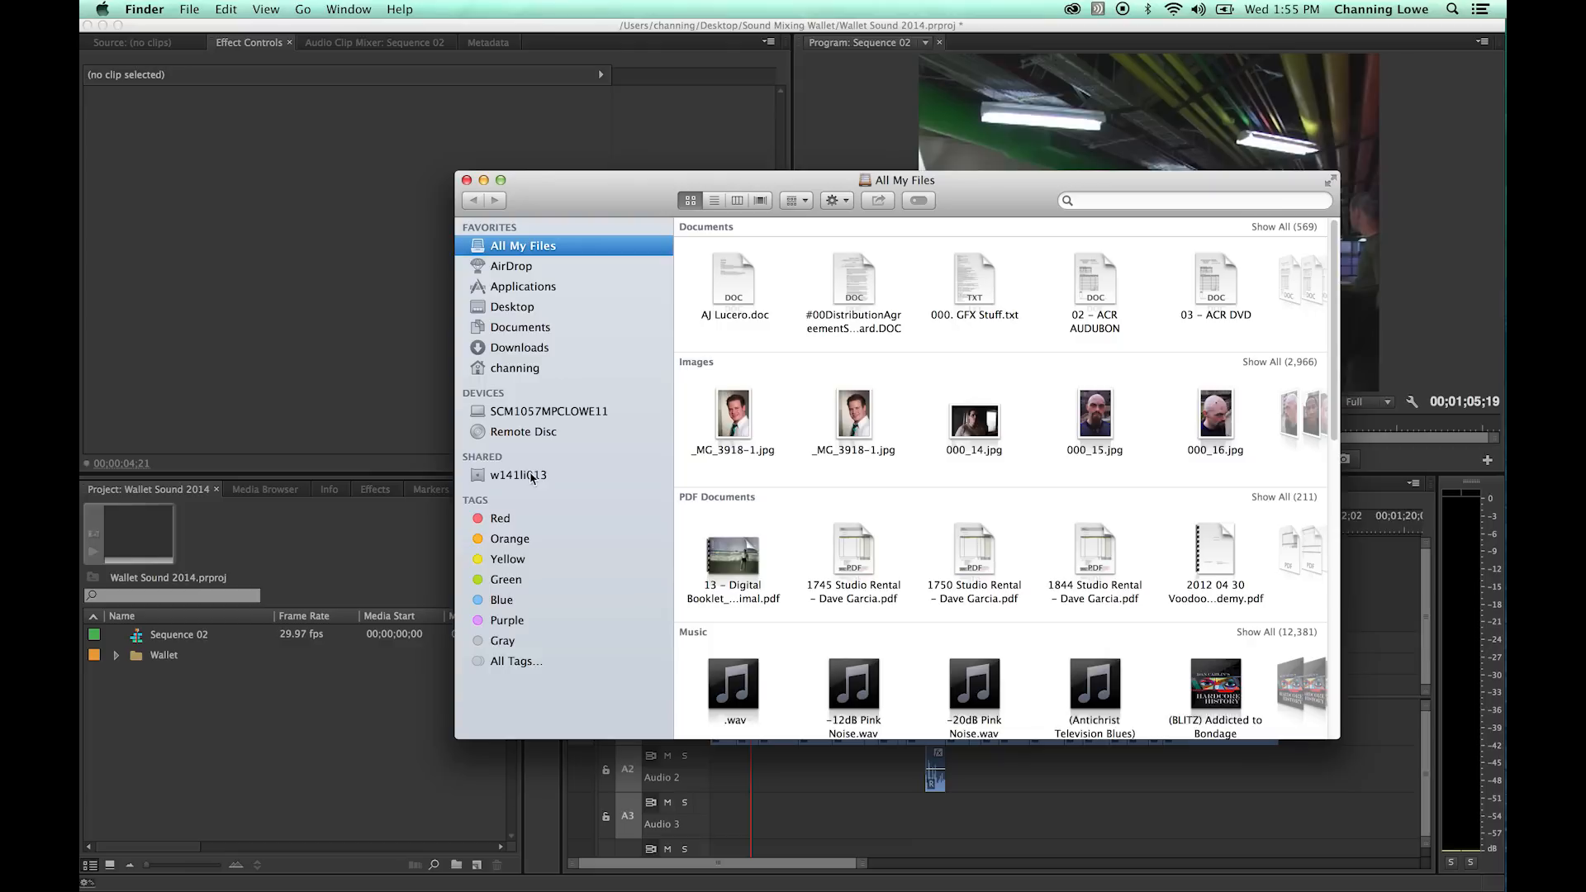
pyautogui.click(520, 308)
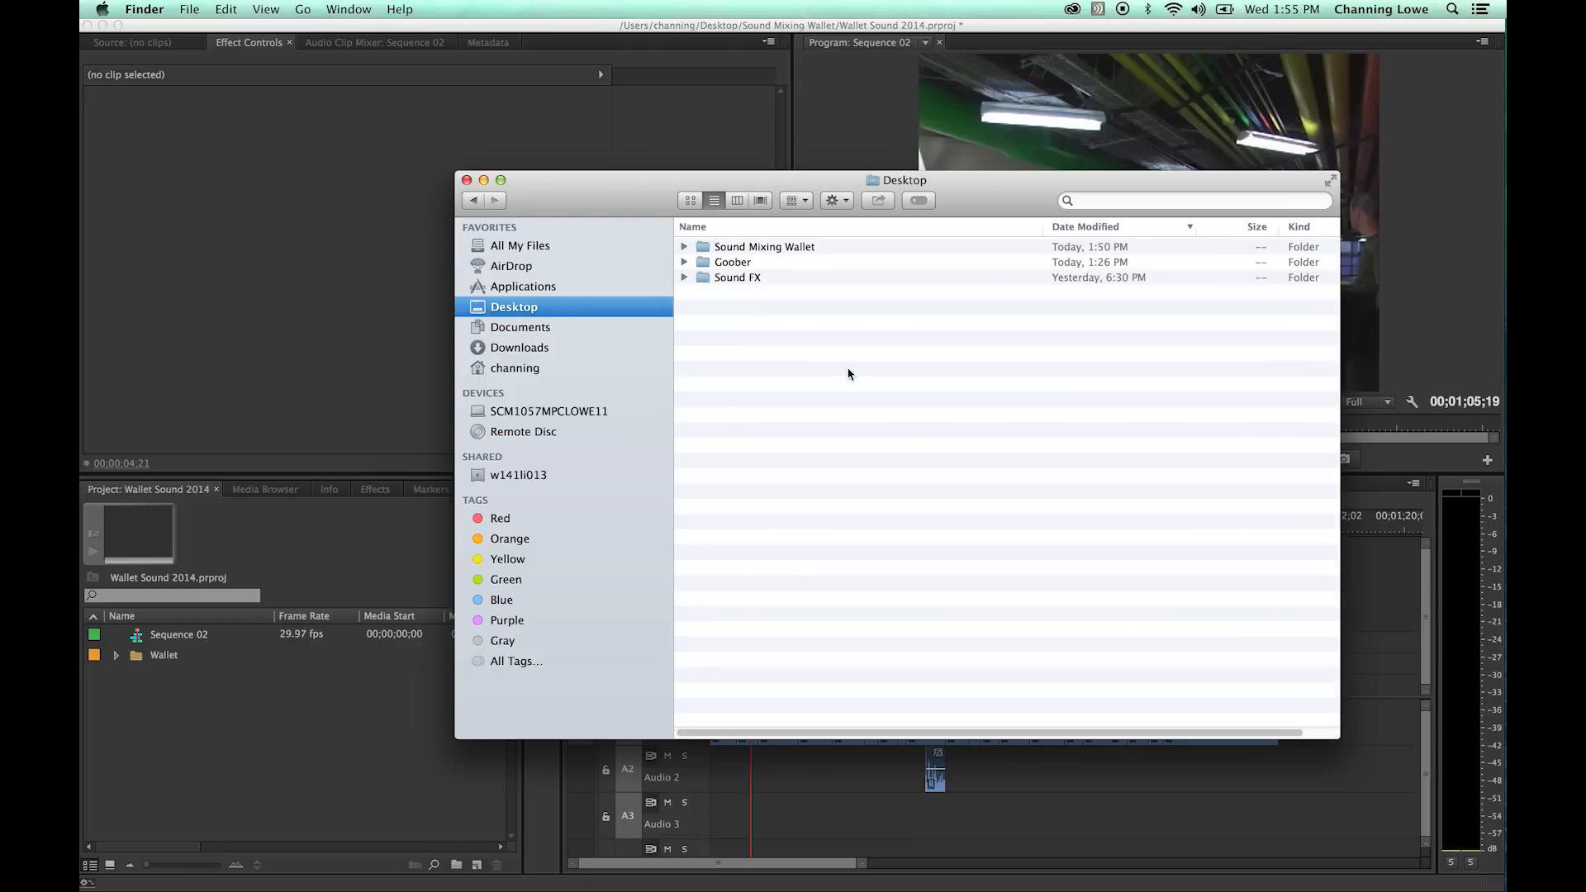
pyautogui.doubleClick(707, 278)
# - Search for "cafeteria" and import SCHOOL-HIGH-CAFETERIA-AMBI.mp3 into the Premiere Pro project
pyautogui.click(1085, 204)
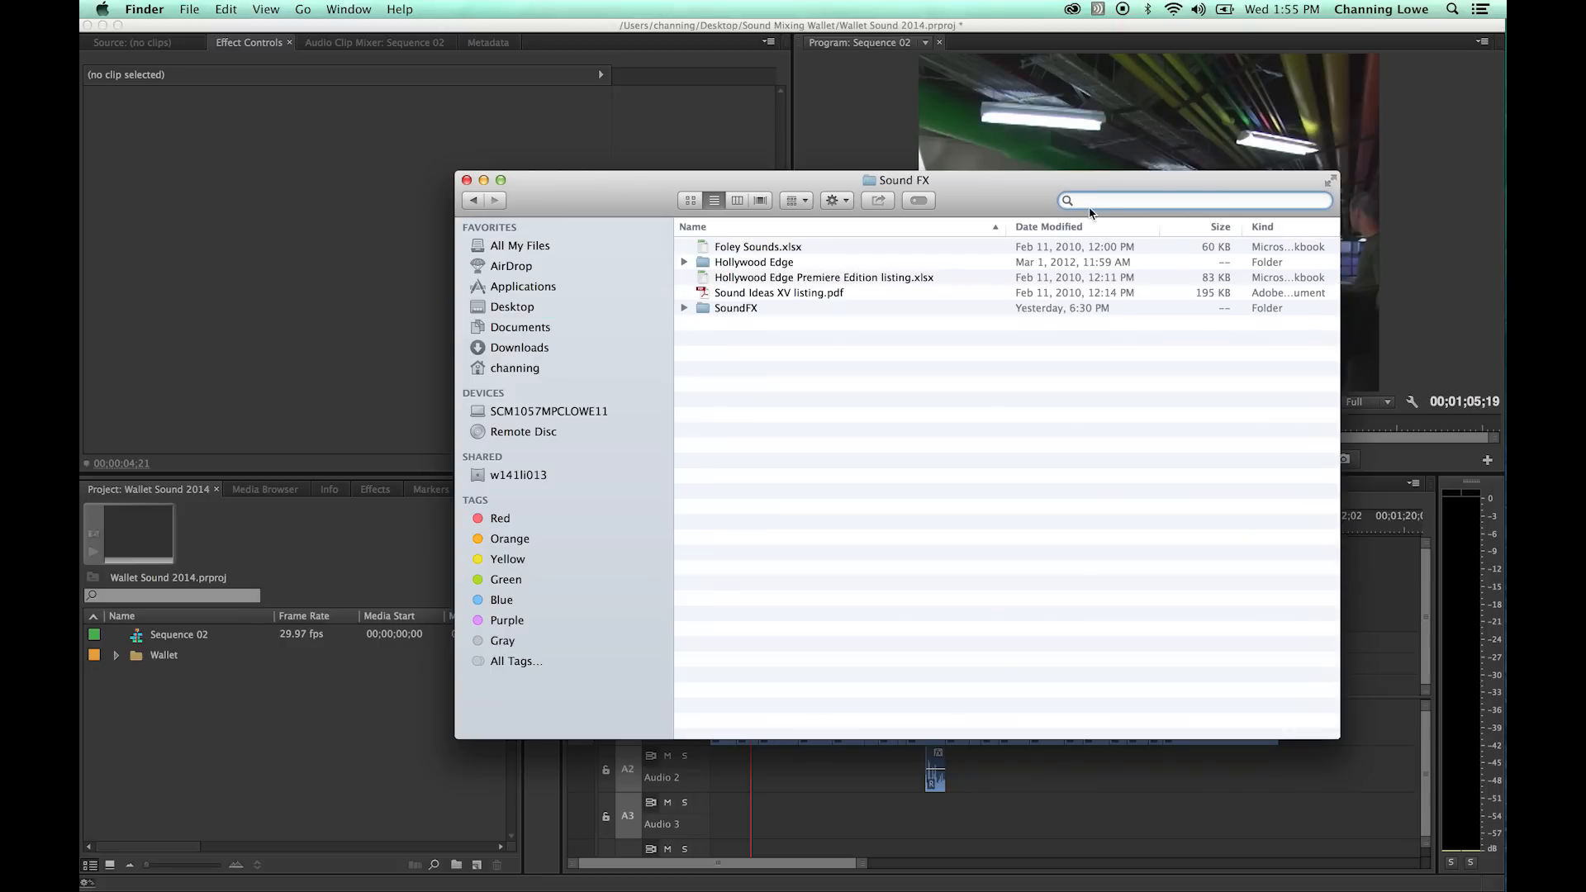
pyautogui.write('cafet')
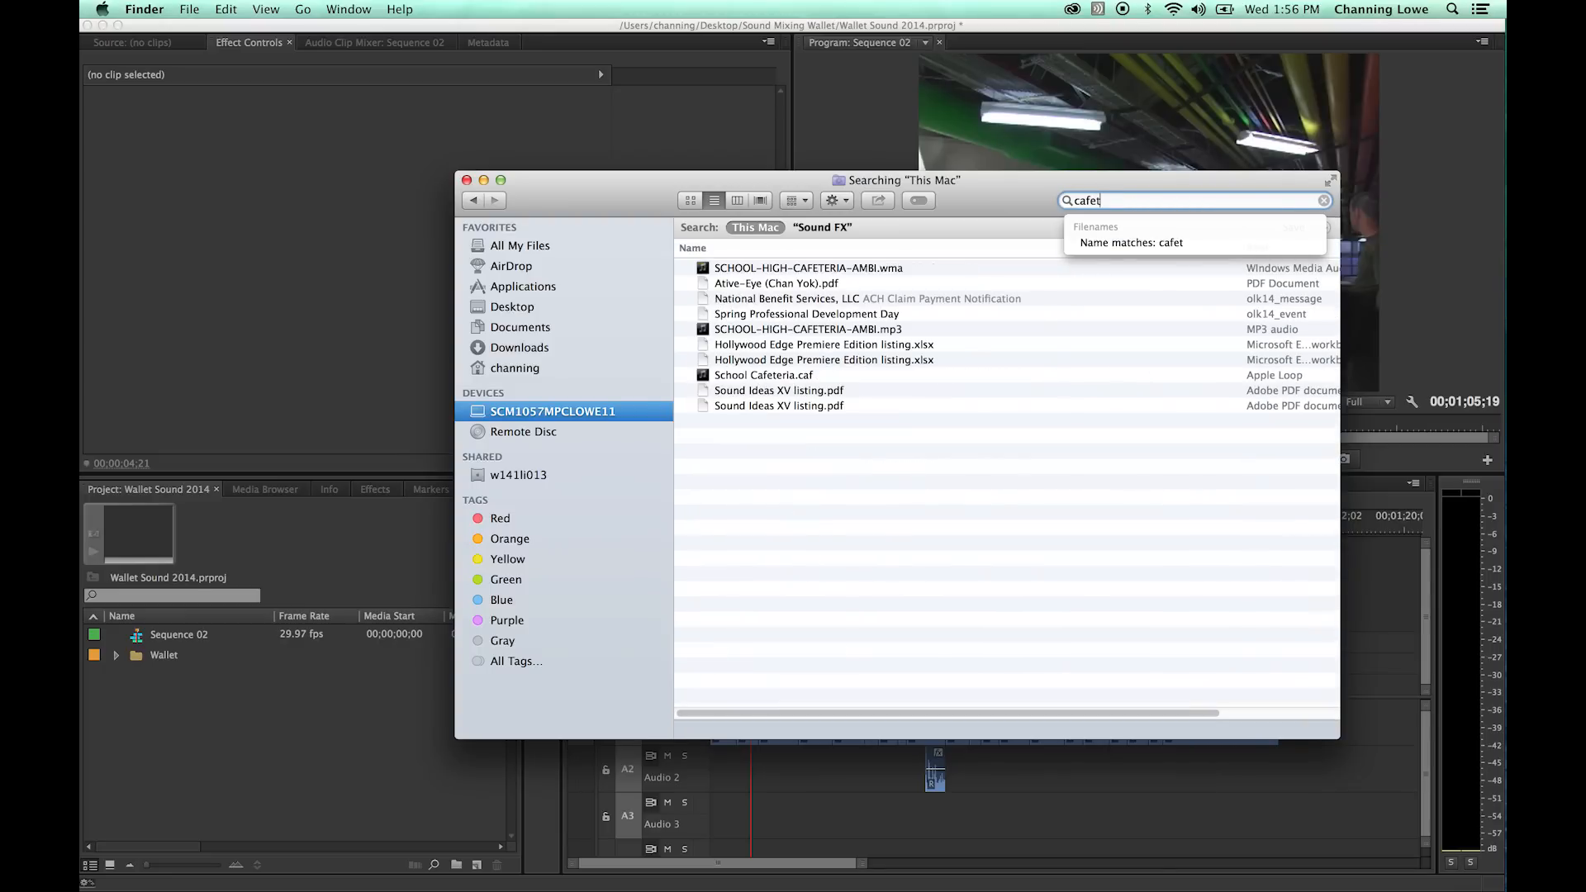
pyautogui.write('eria')
pyautogui.click(826, 330)
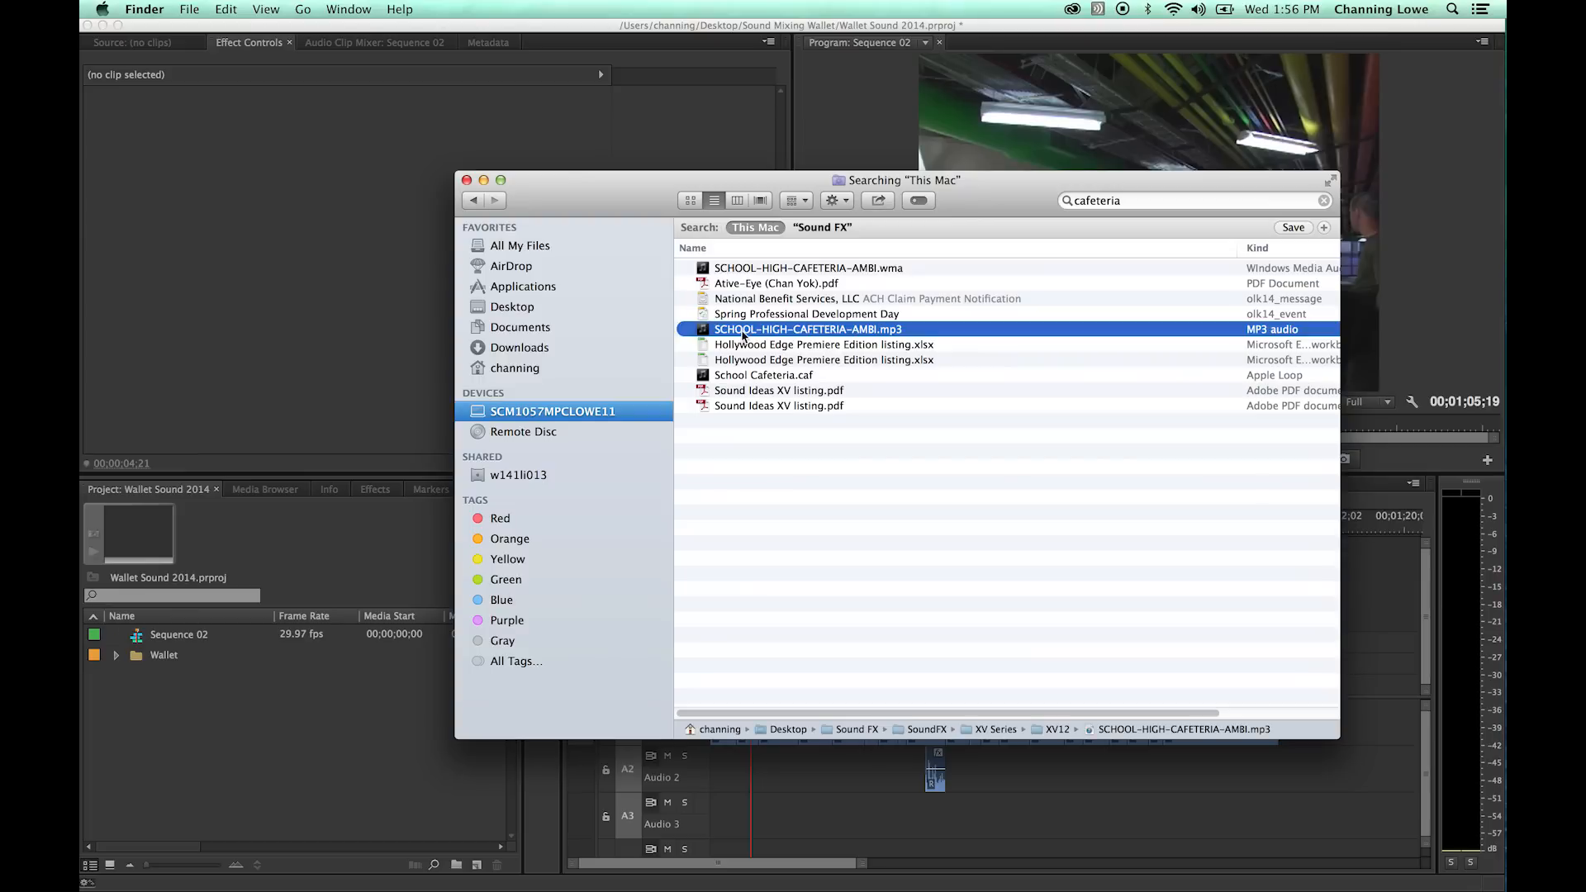
pyautogui.moveTo(758, 331); pyautogui.dragTo(235, 723)
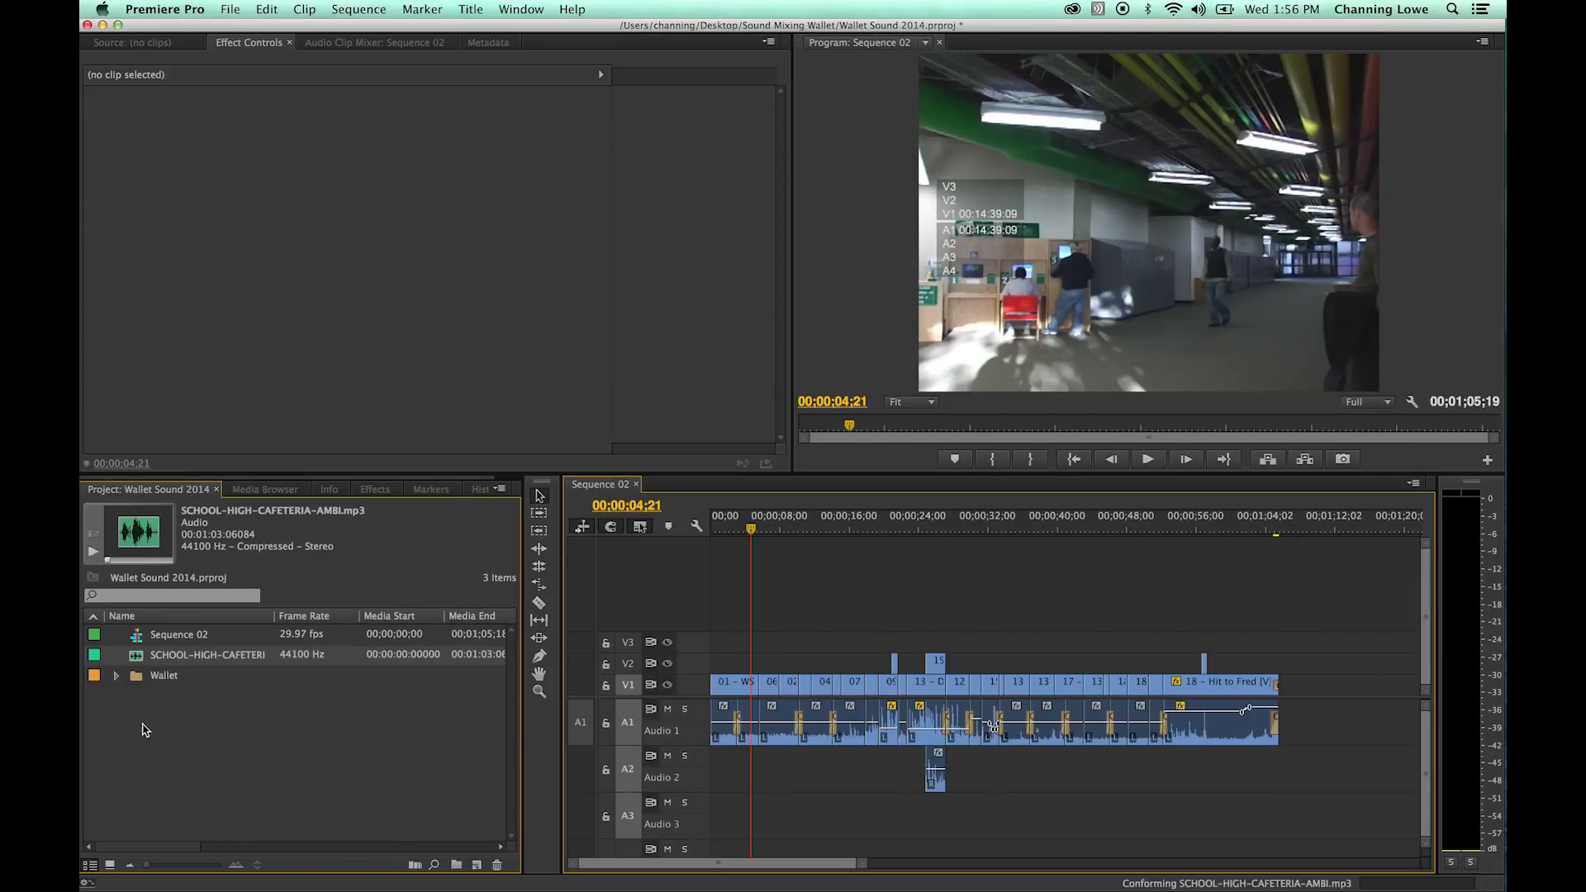
# - Place SCHOOL-HIGH-CAFETERIA-AMBI.mp3 on Audio 3 at the start of the sequence
pyautogui.click(719, 541)
pyautogui.moveTo(718, 541); pyautogui.dragTo(666, 552)
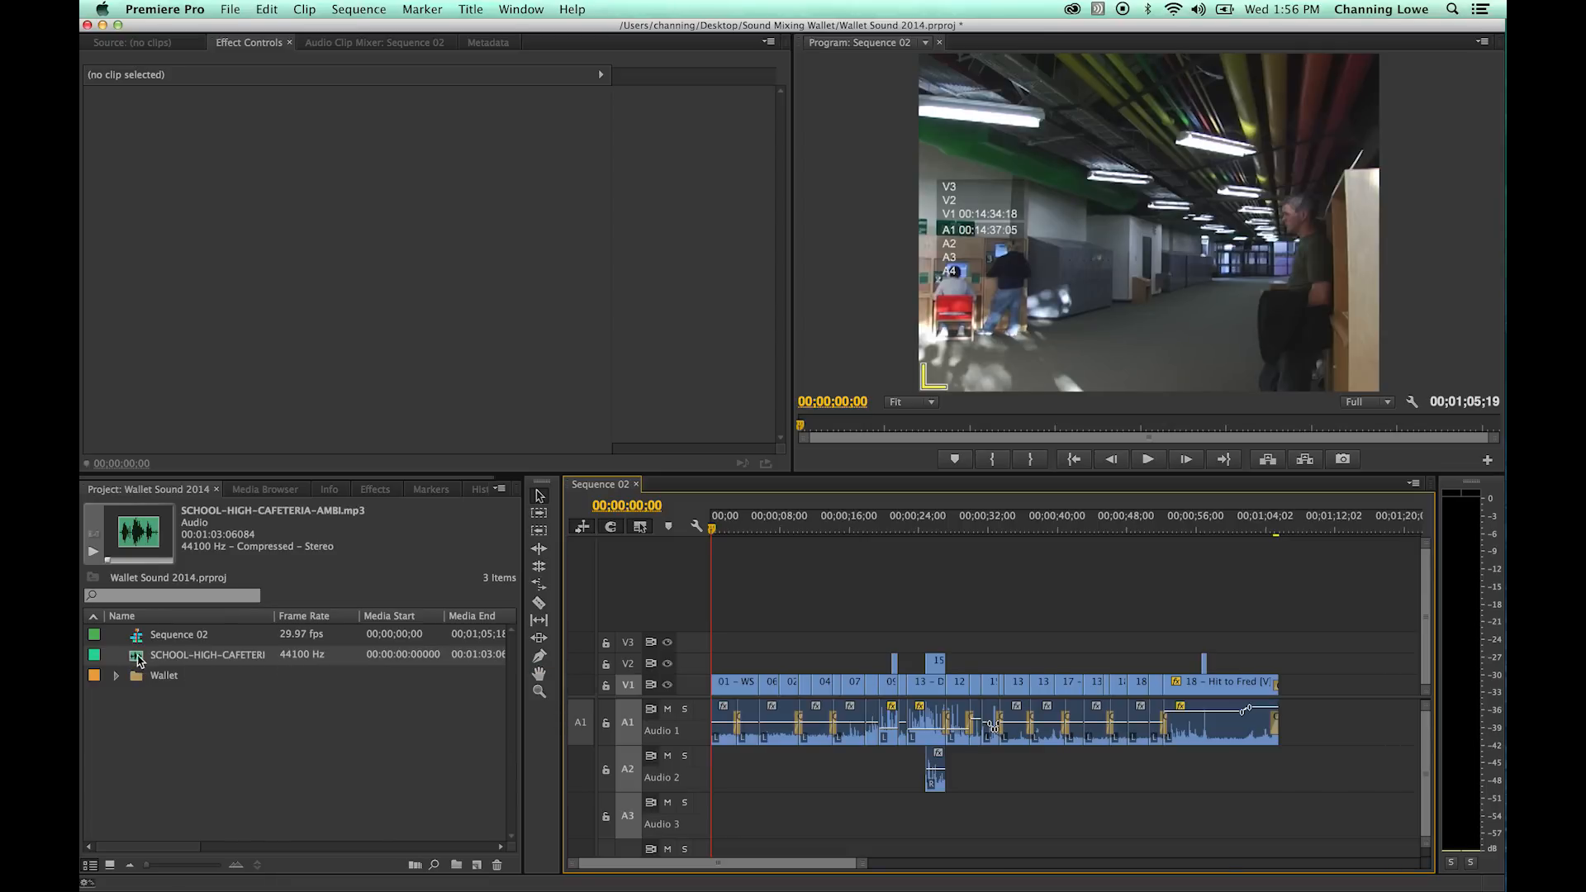
pyautogui.moveTo(138, 658); pyautogui.dragTo(776, 793)
# - Trim about two seconds of fade-in from the start of the cafeteria ambience, keeping the clip at the sequence start
pyautogui.click(708, 529)
pyautogui.press('=')
pyautogui.press('=')
pyautogui.press('=')
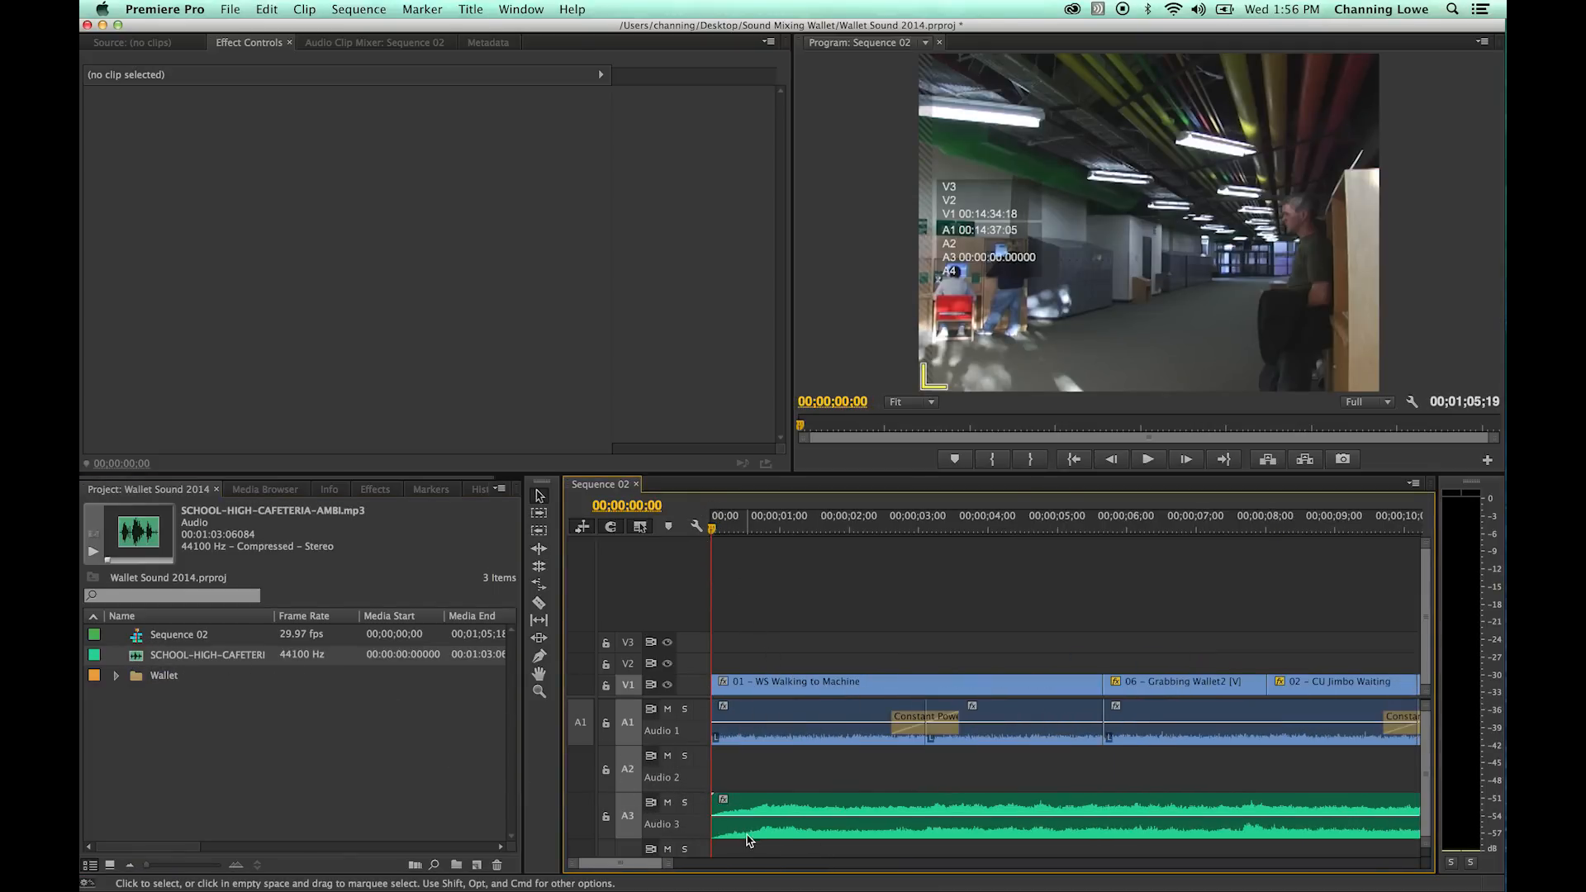
pyautogui.moveTo(712, 814)
pyautogui.mouseDown()
pyautogui.moveTo(847, 818)
pyautogui.moveTo(730, 804)
pyautogui.mouseUp()
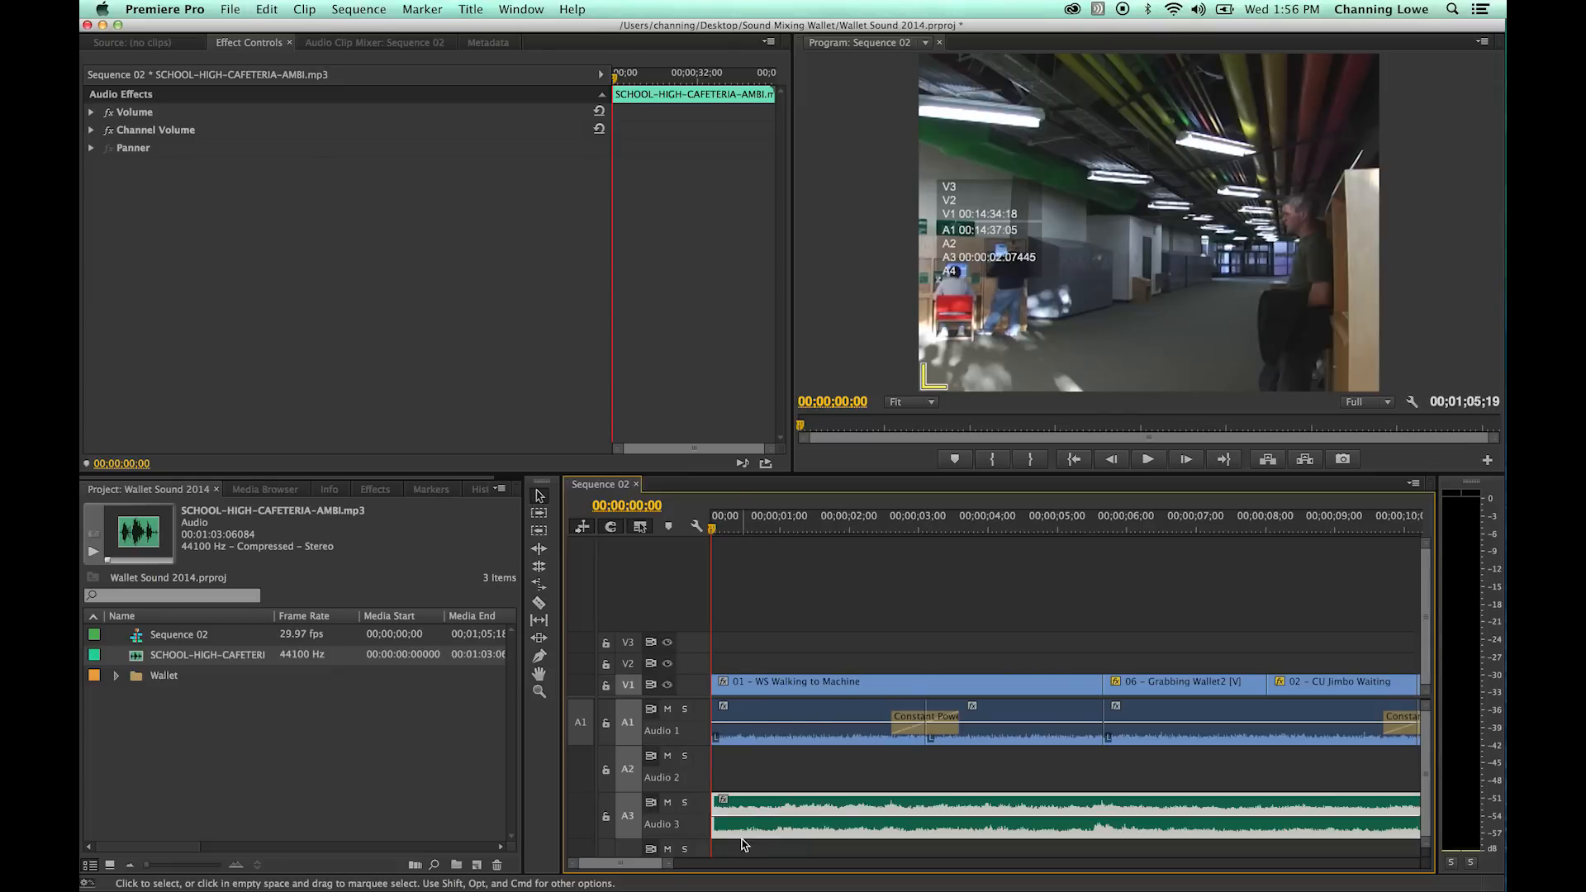
# - Play the sequence opening, lower the cafeteria ambience clip's volume on Audio 3, and resume playback from 00;00;02;10
pyautogui.press('-')
pyautogui.press('-')
pyautogui.press('-')
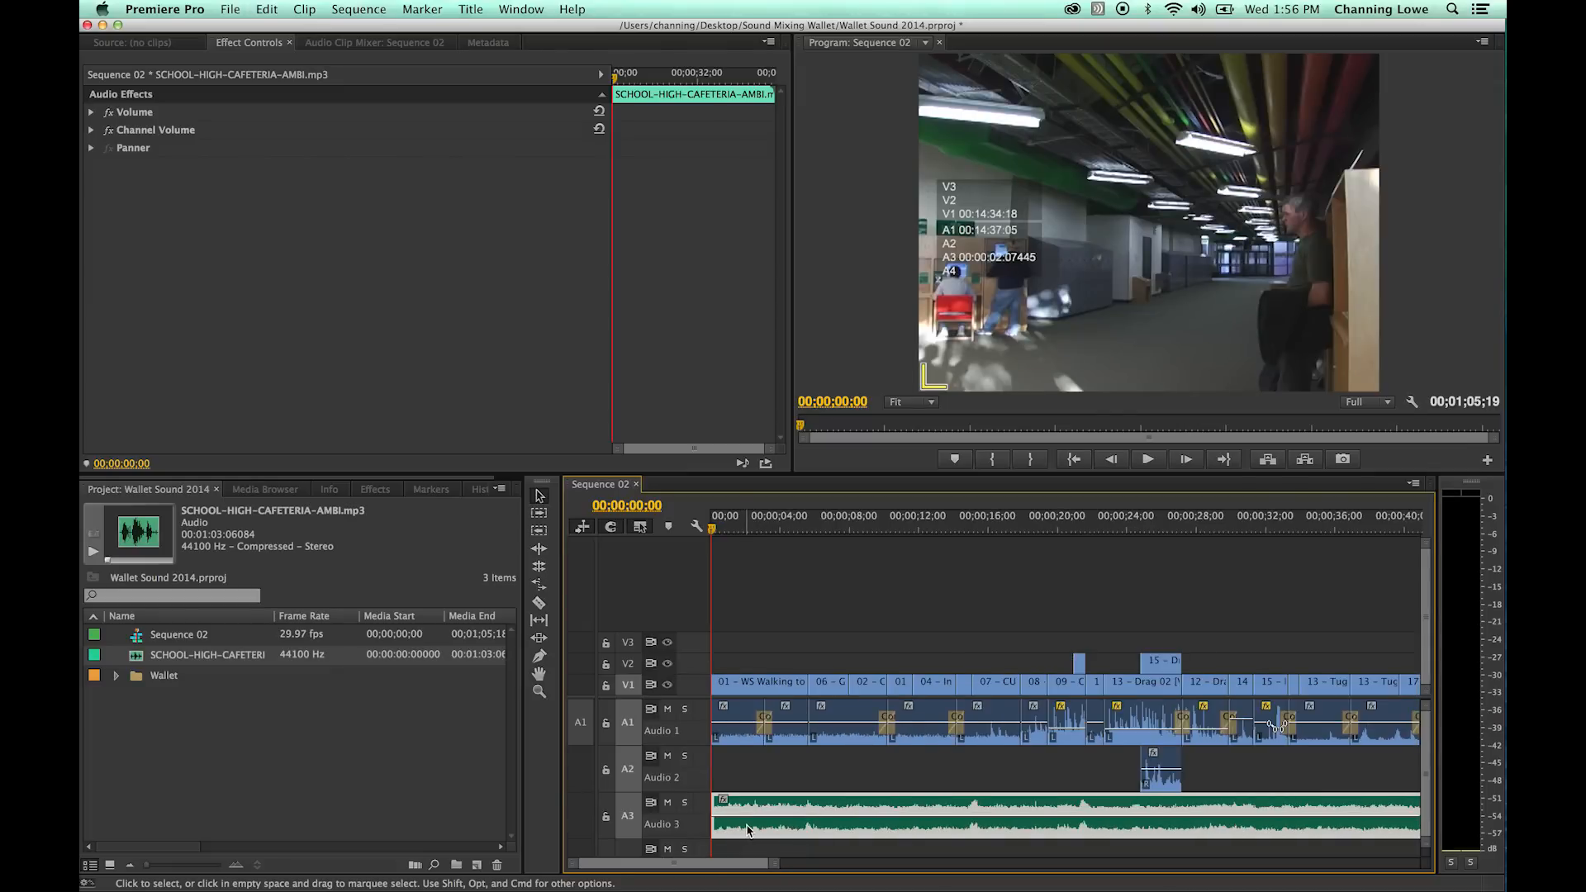
pyautogui.press('space')
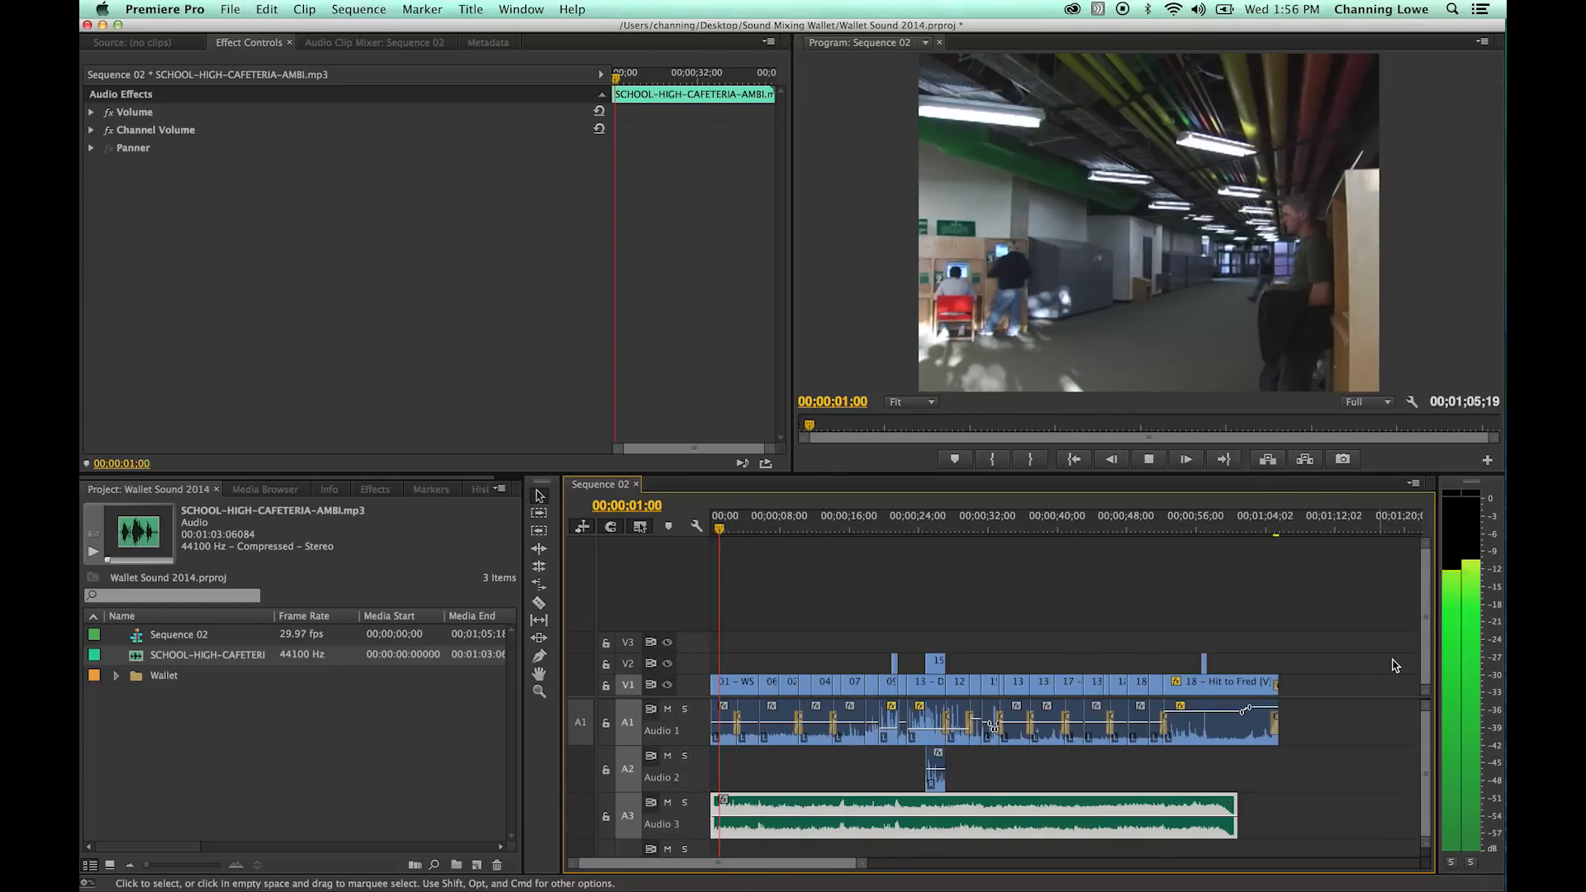
pyautogui.press('space')
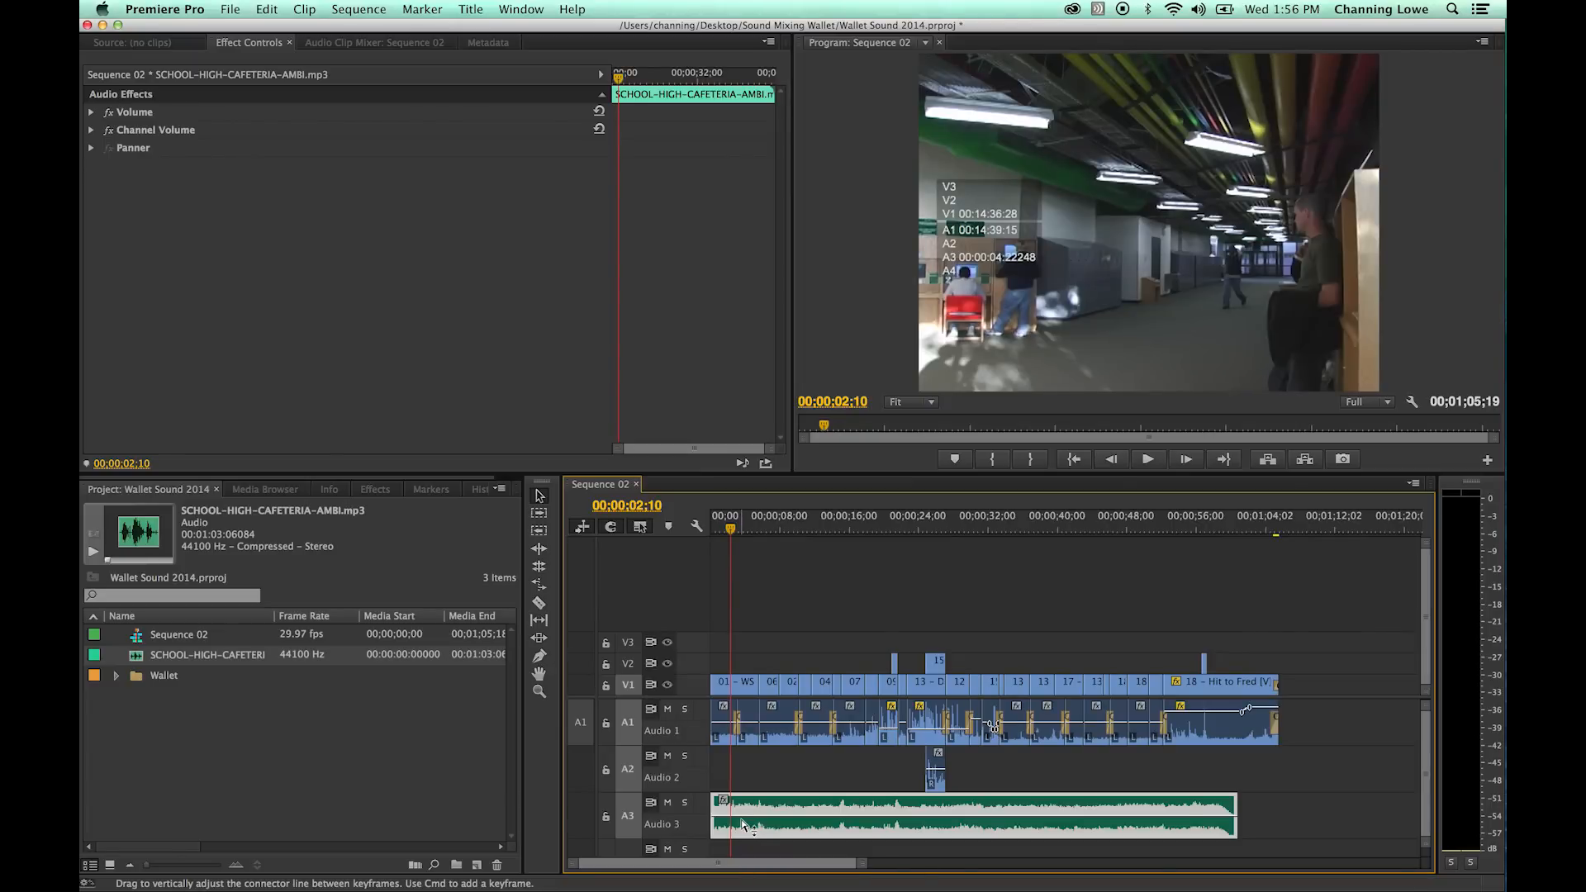
pyautogui.moveTo(748, 821); pyautogui.dragTo(751, 834)
pyautogui.press('space')
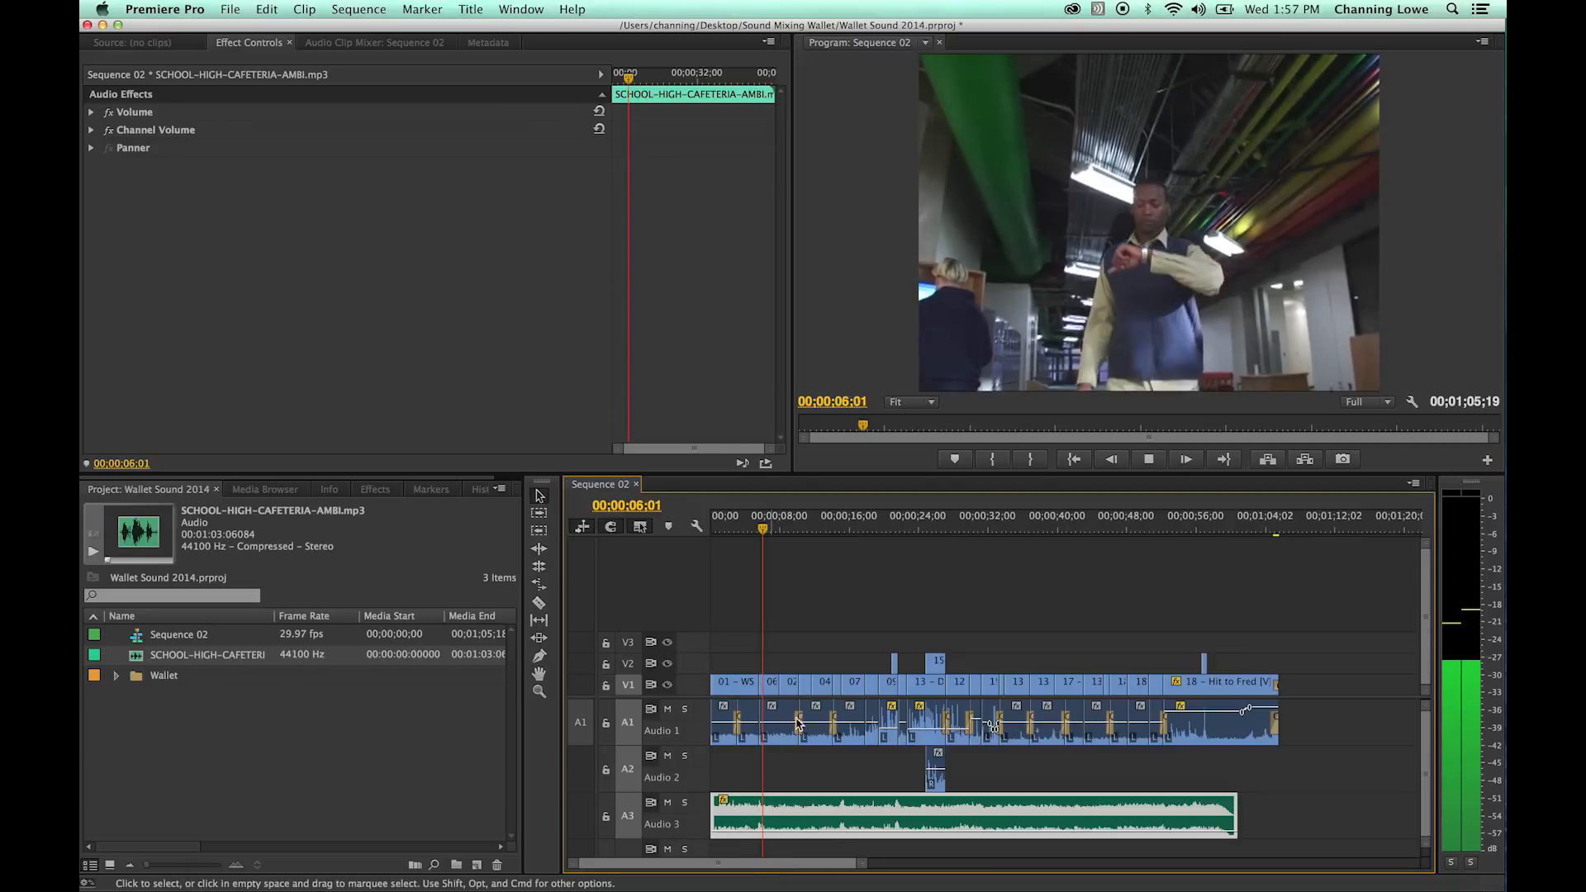
# - Play the mix around 00;00;22;09 and again around 00;00;43;18 to check the cafeteria ambience level against the scene audio
pyautogui.click(875, 522)
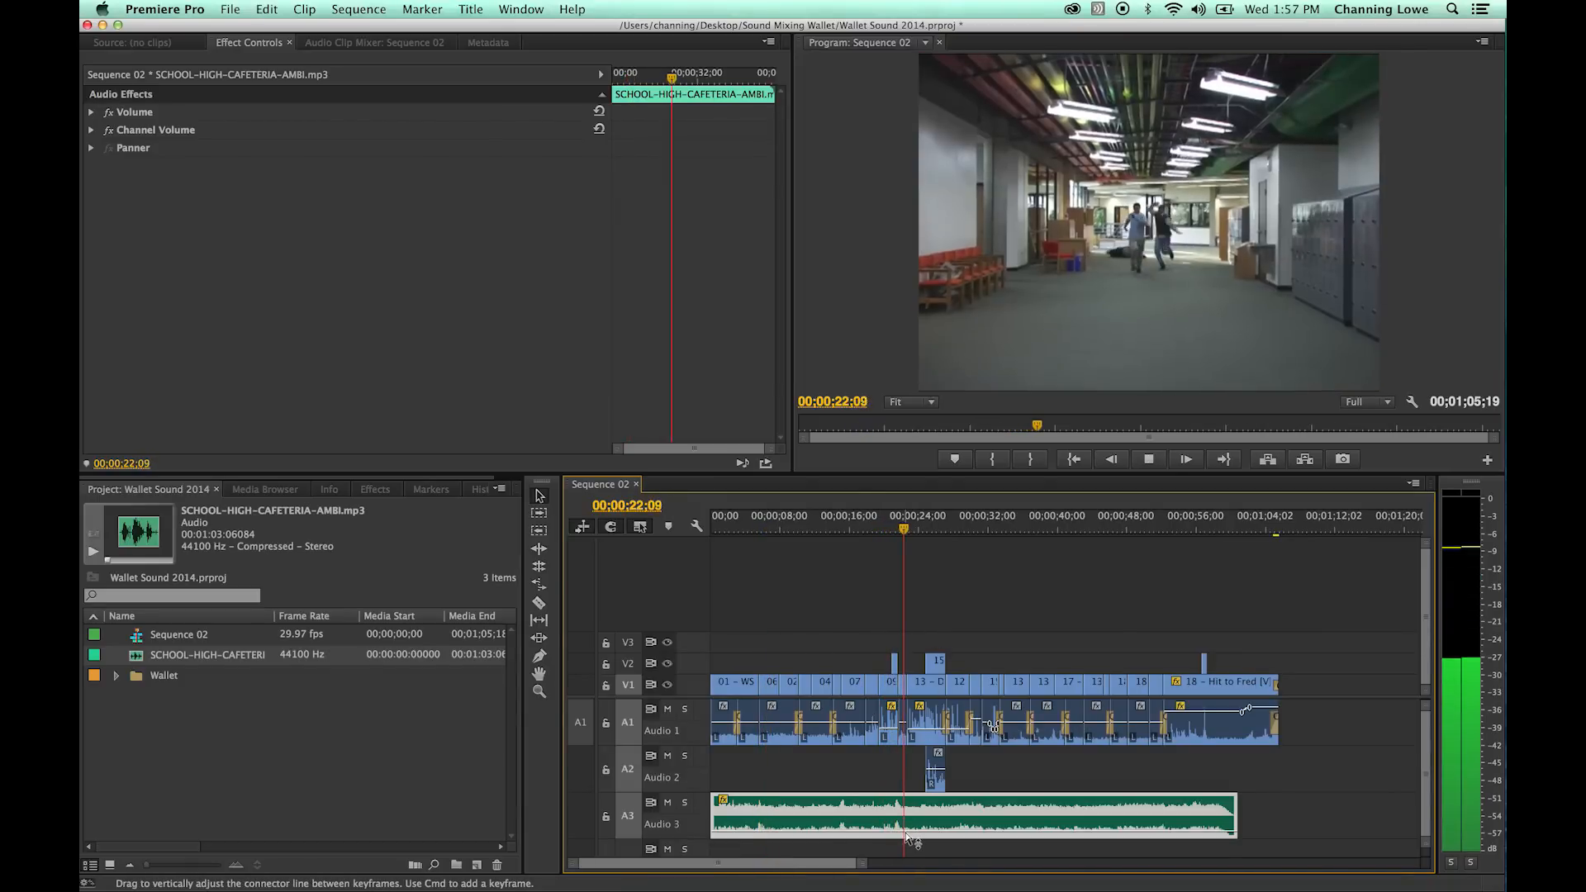
pyautogui.press('space')
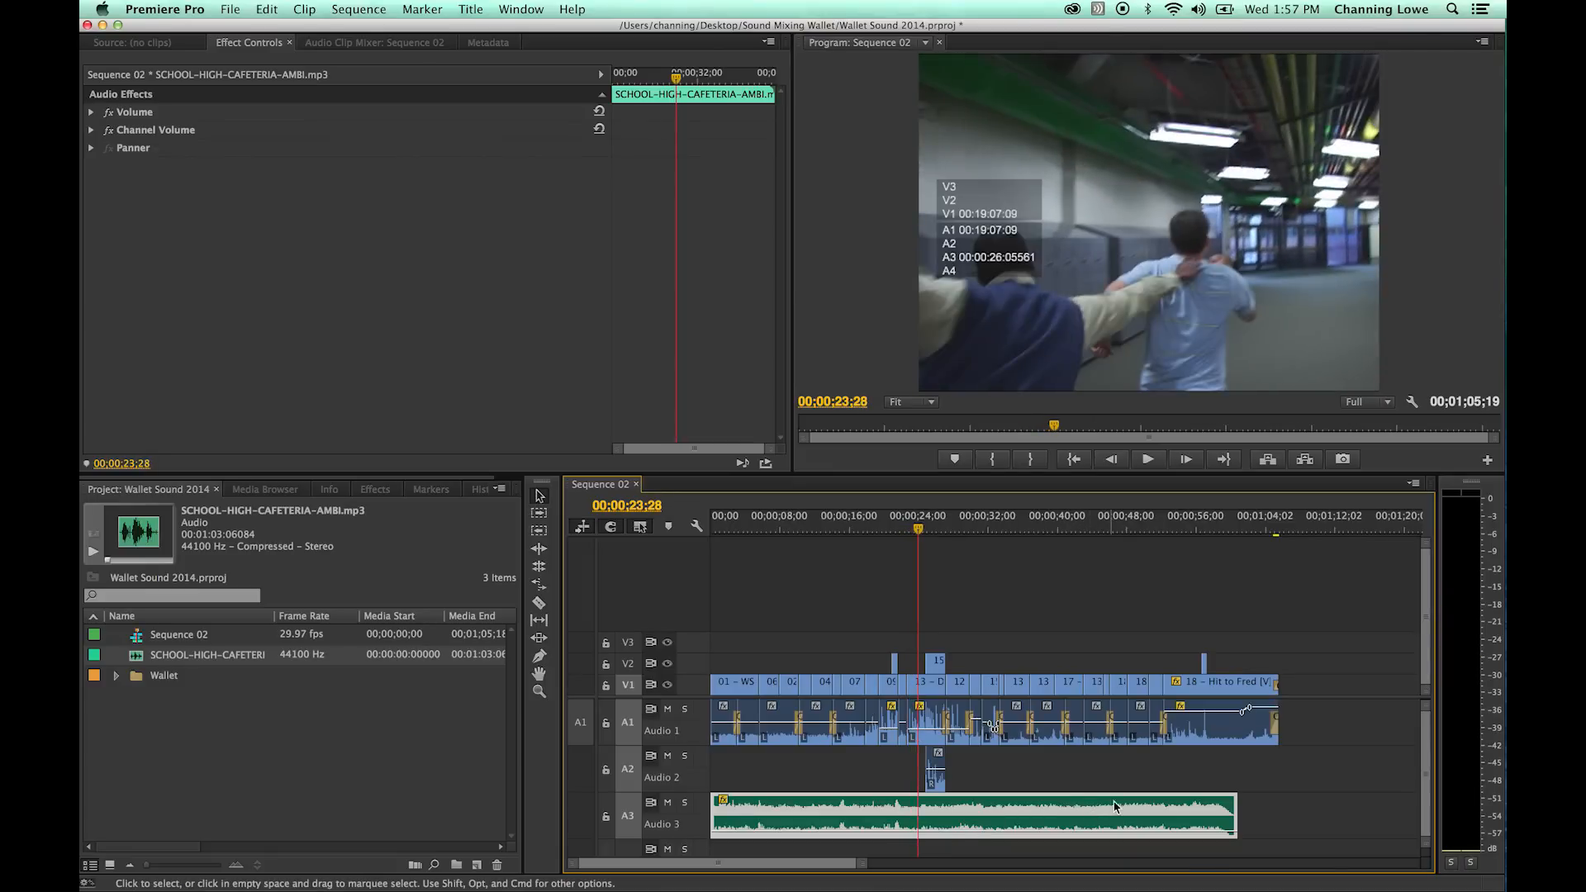
pyautogui.moveTo(963, 519); pyautogui.dragTo(1058, 547)
pyautogui.press('space')
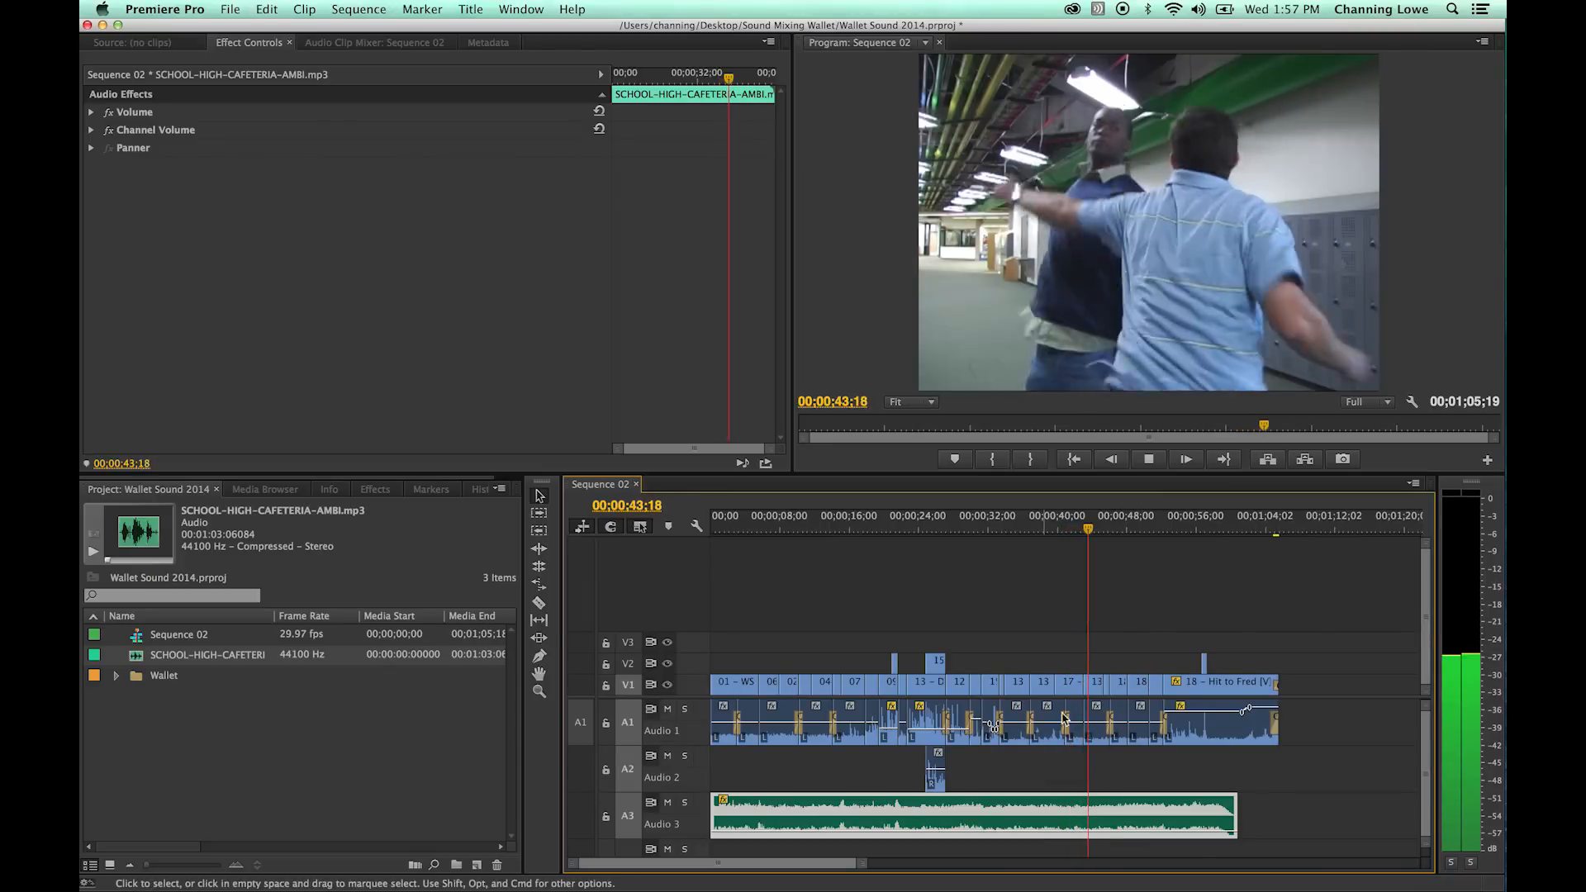
pyautogui.press('space')
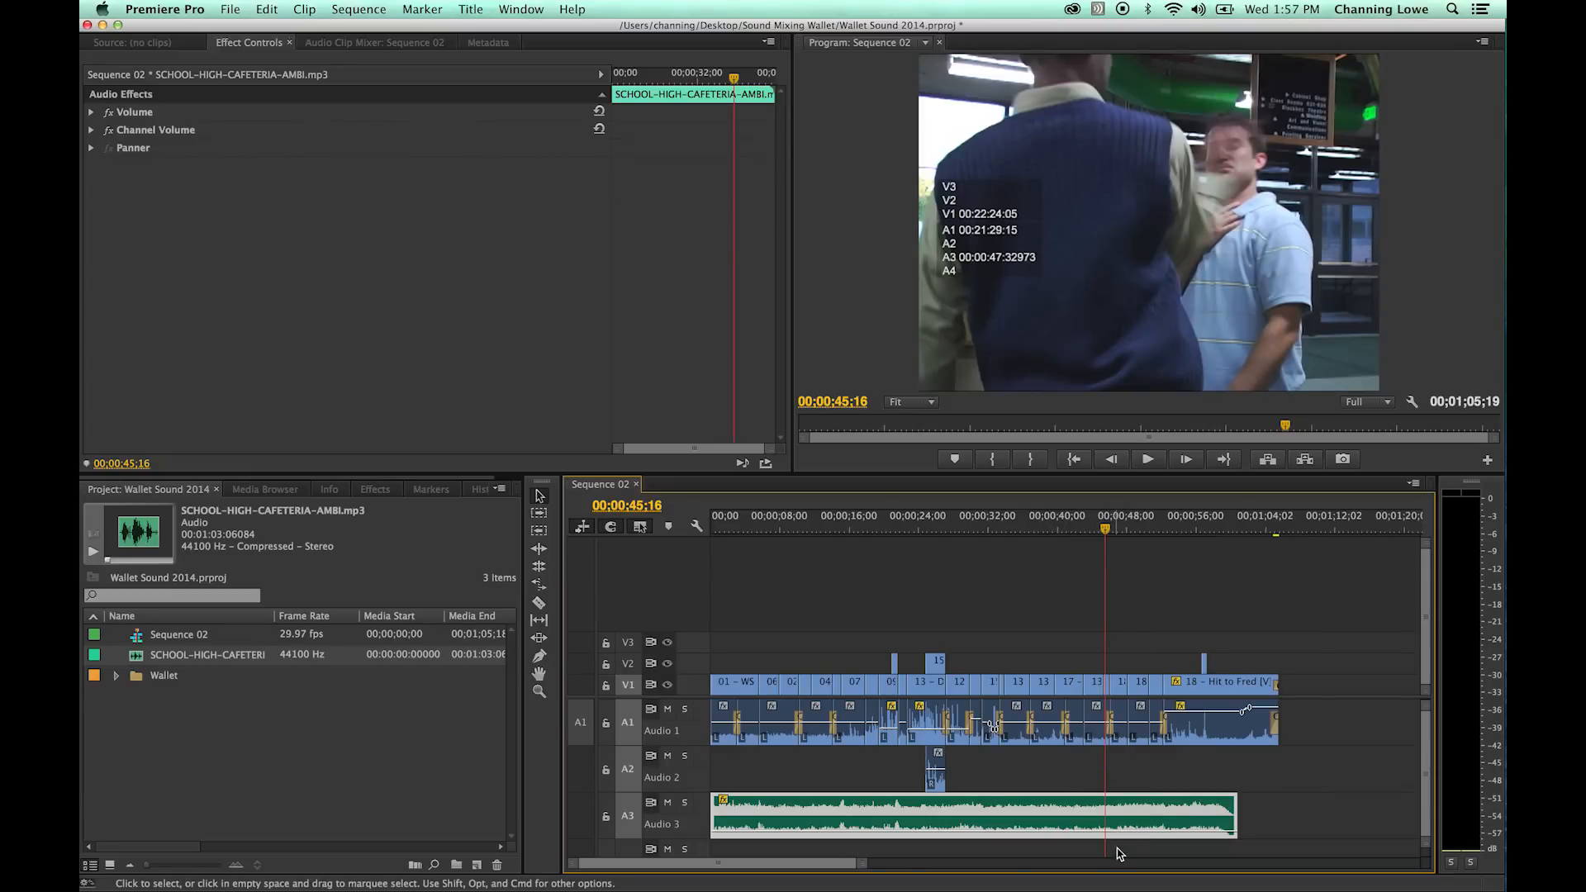
# - Trim the fade-out off the end of the cafeteria ambience so the clip ends at 00;00;57;19
pyautogui.moveTo(1235, 811); pyautogui.dragTo(1235, 810)
pyautogui.click(1207, 532)
pyautogui.press('=')
pyautogui.press('=')
pyautogui.moveTo(1182, 817); pyautogui.dragTo(1042, 818)
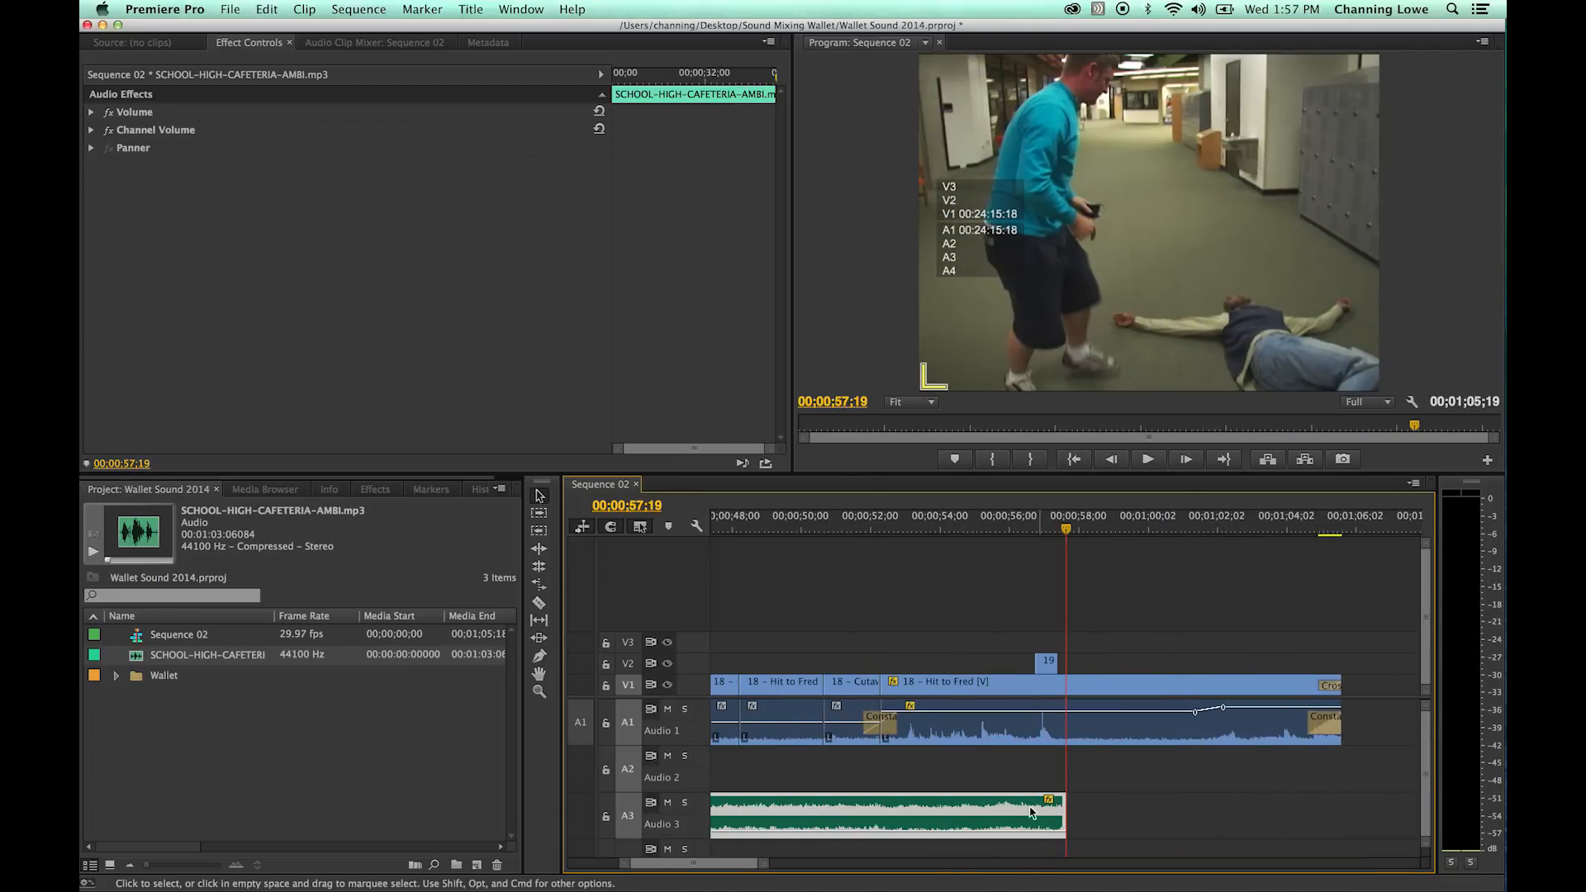
# - Copy the trimmed cafeteria ambience and paste it on Audio 3 at 00;00;57;19, undoing the misplaced paste on Audio 1
pyautogui.press('-')
pyautogui.press('-')
pyautogui.press('-')
pyautogui.moveTo(927, 777); pyautogui.dragTo(889, 824)
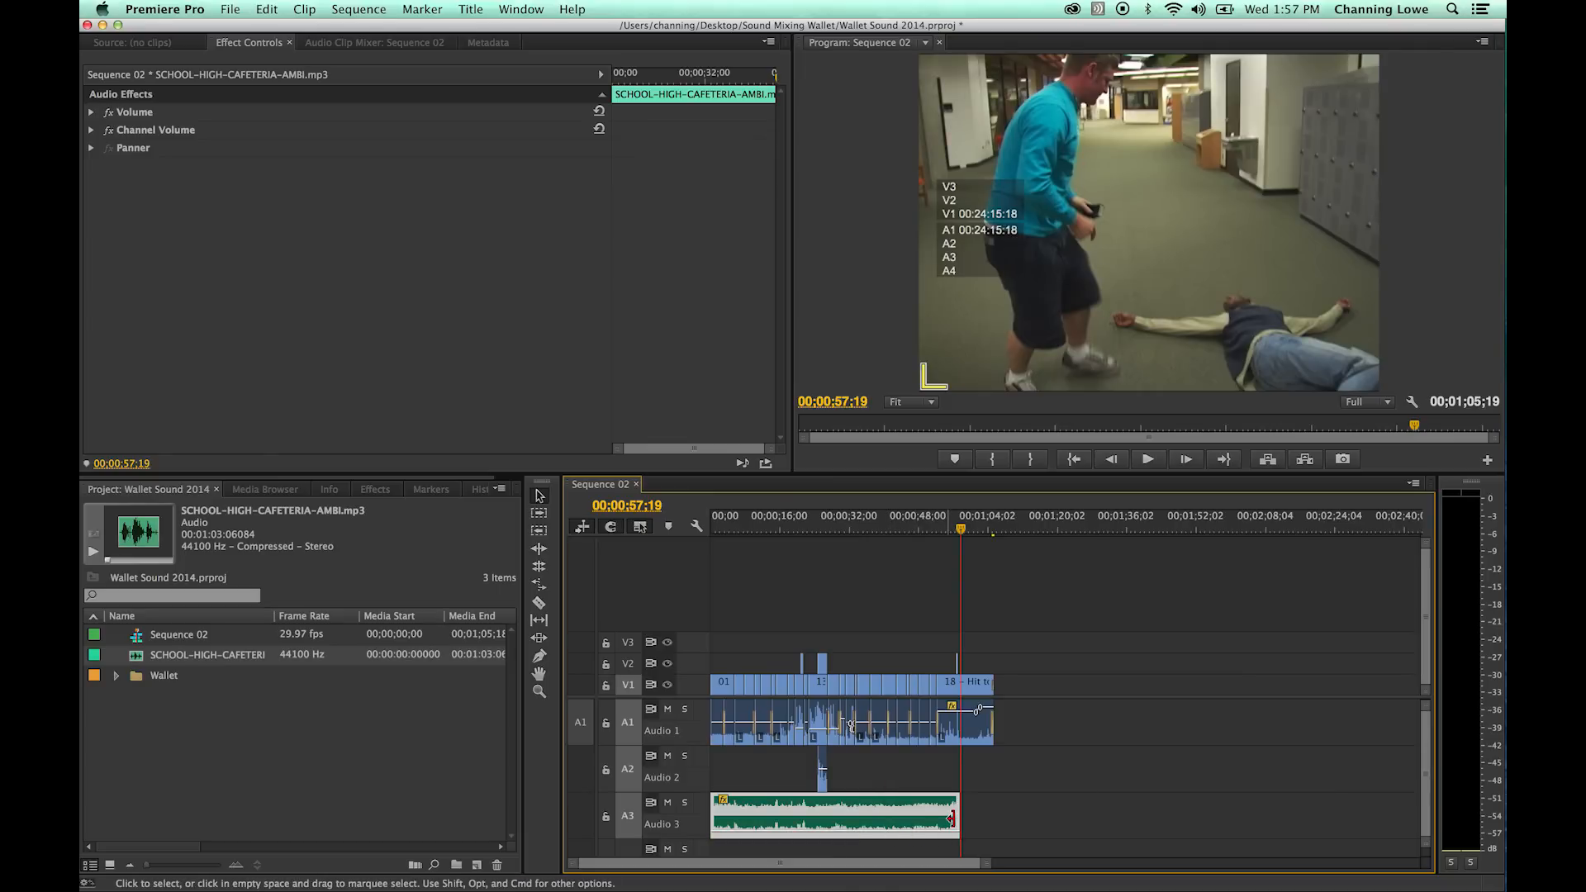
pyautogui.press('super+v')
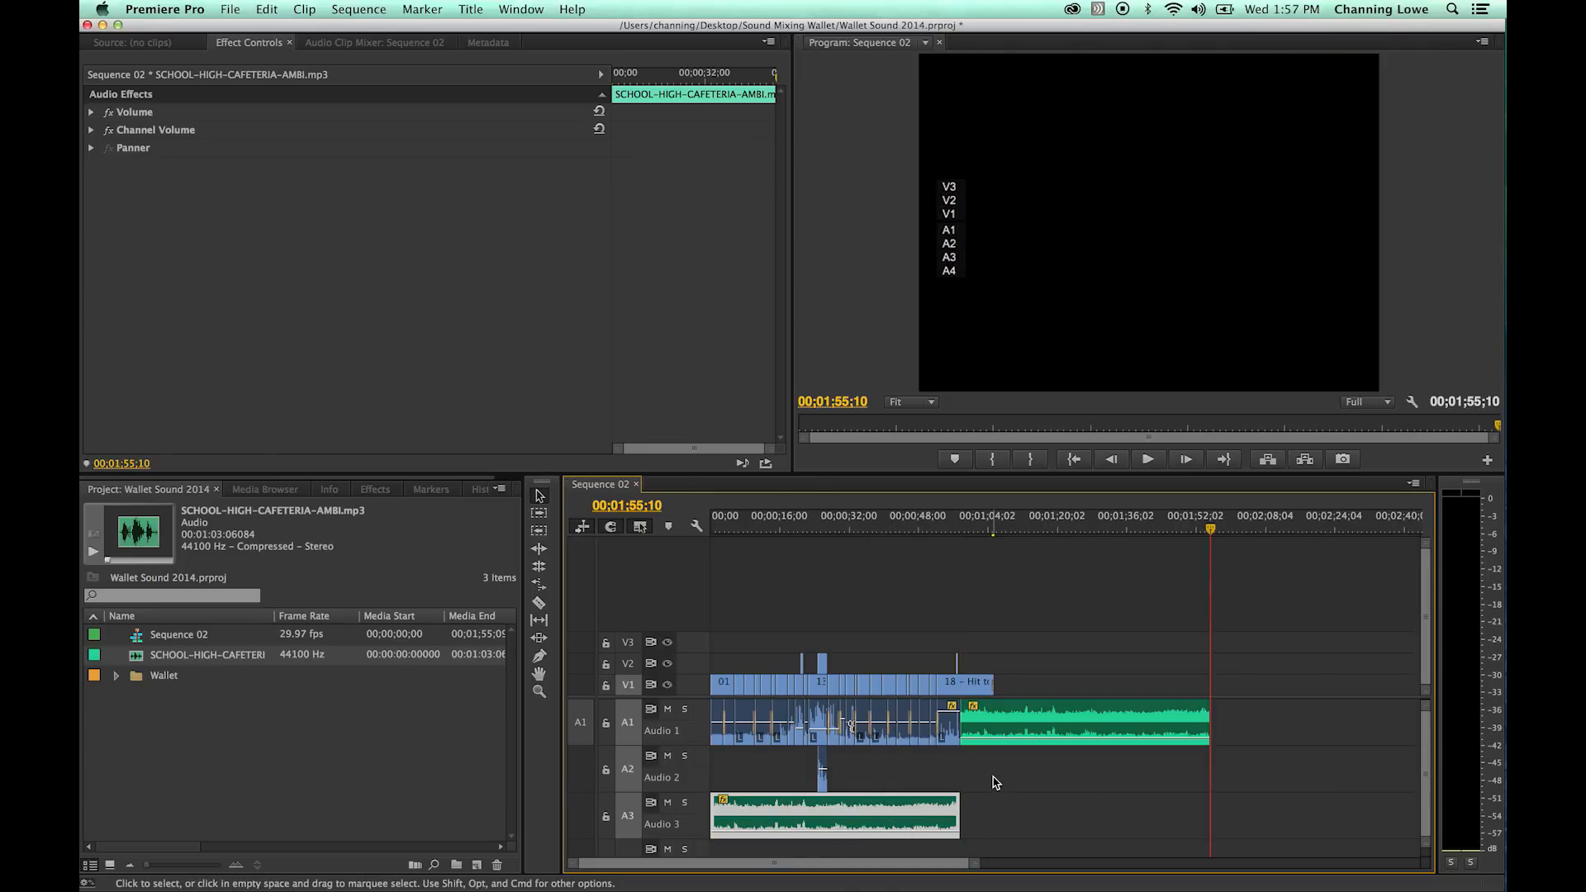
pyautogui.press('super+z')
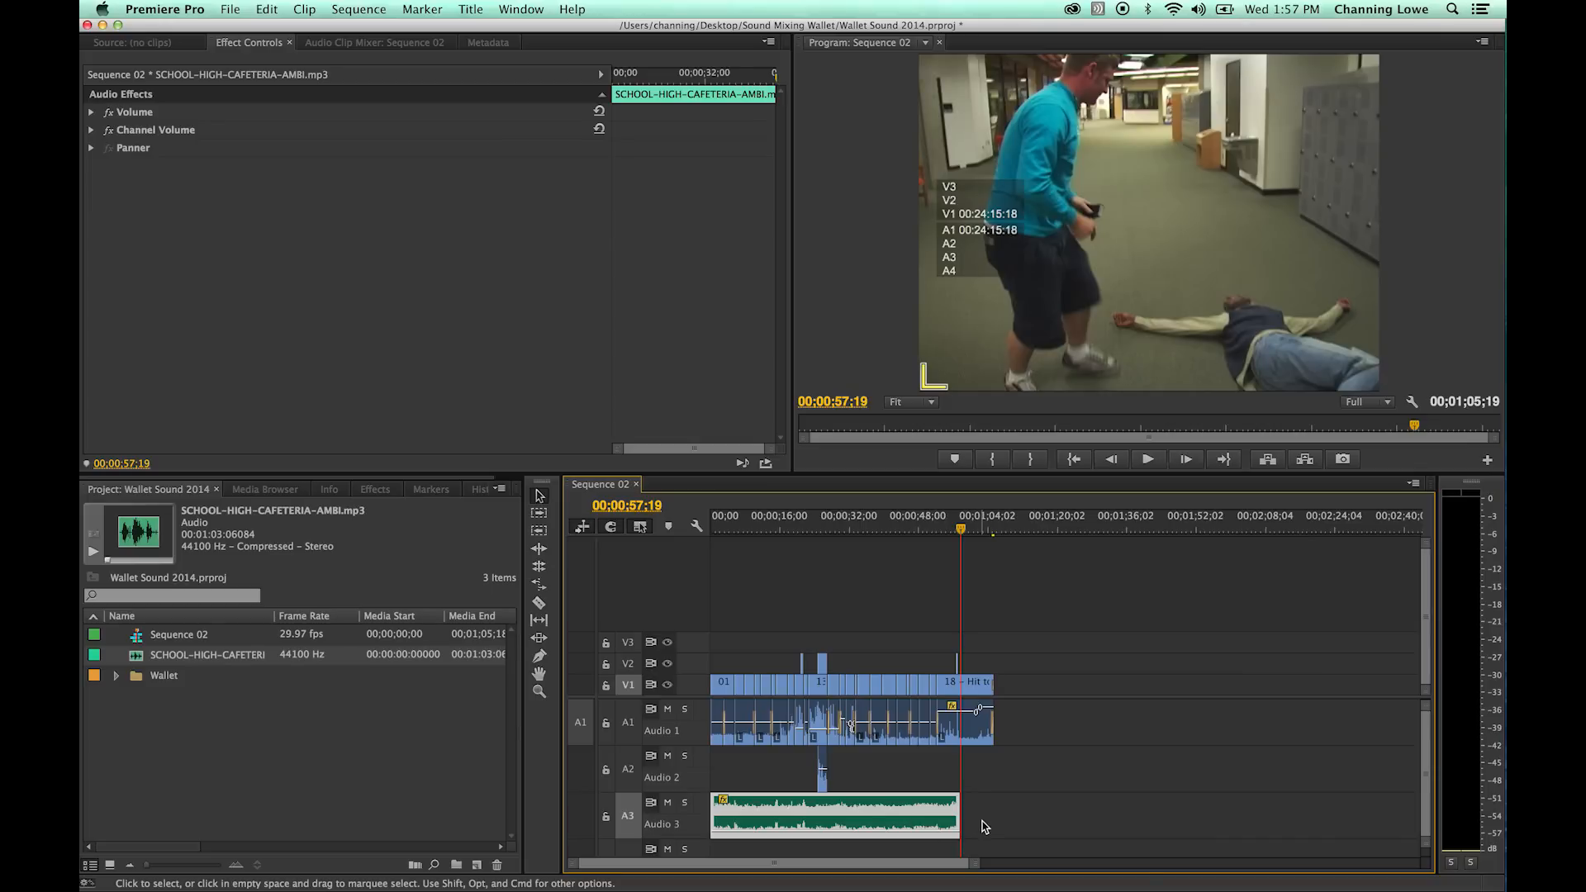
pyautogui.press('super+v')
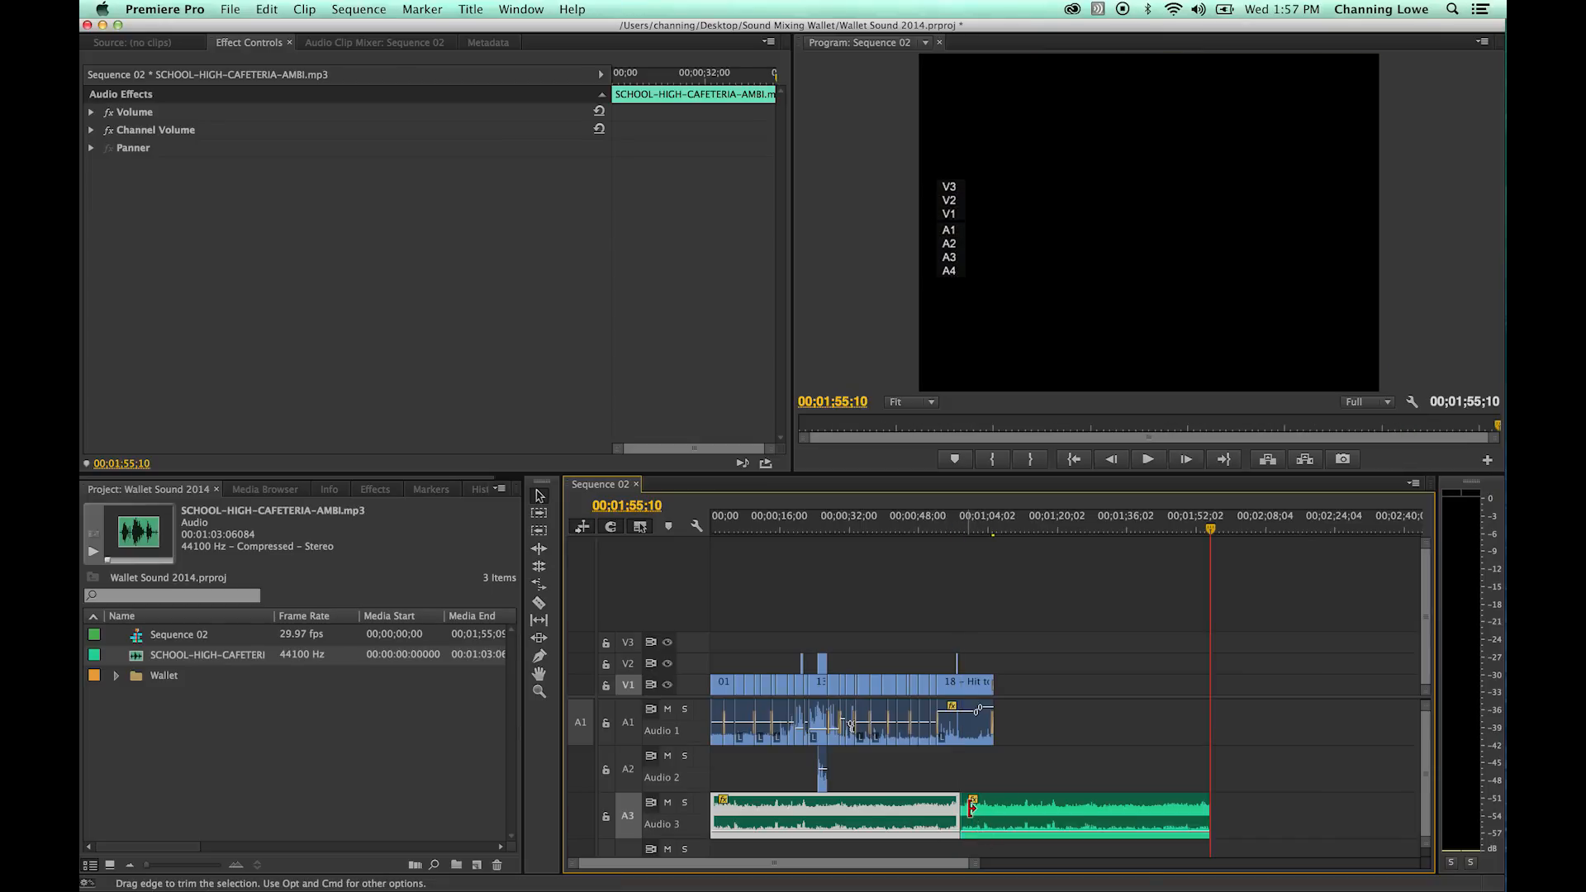
# - Trim the end of the second cafeteria ambience clip on Audio 3 to the end of the video and return to the cut at 00;00;57;19
pyautogui.moveTo(1207, 814); pyautogui.dragTo(994, 811)
pyautogui.press('Up')
pyautogui.press('Up')
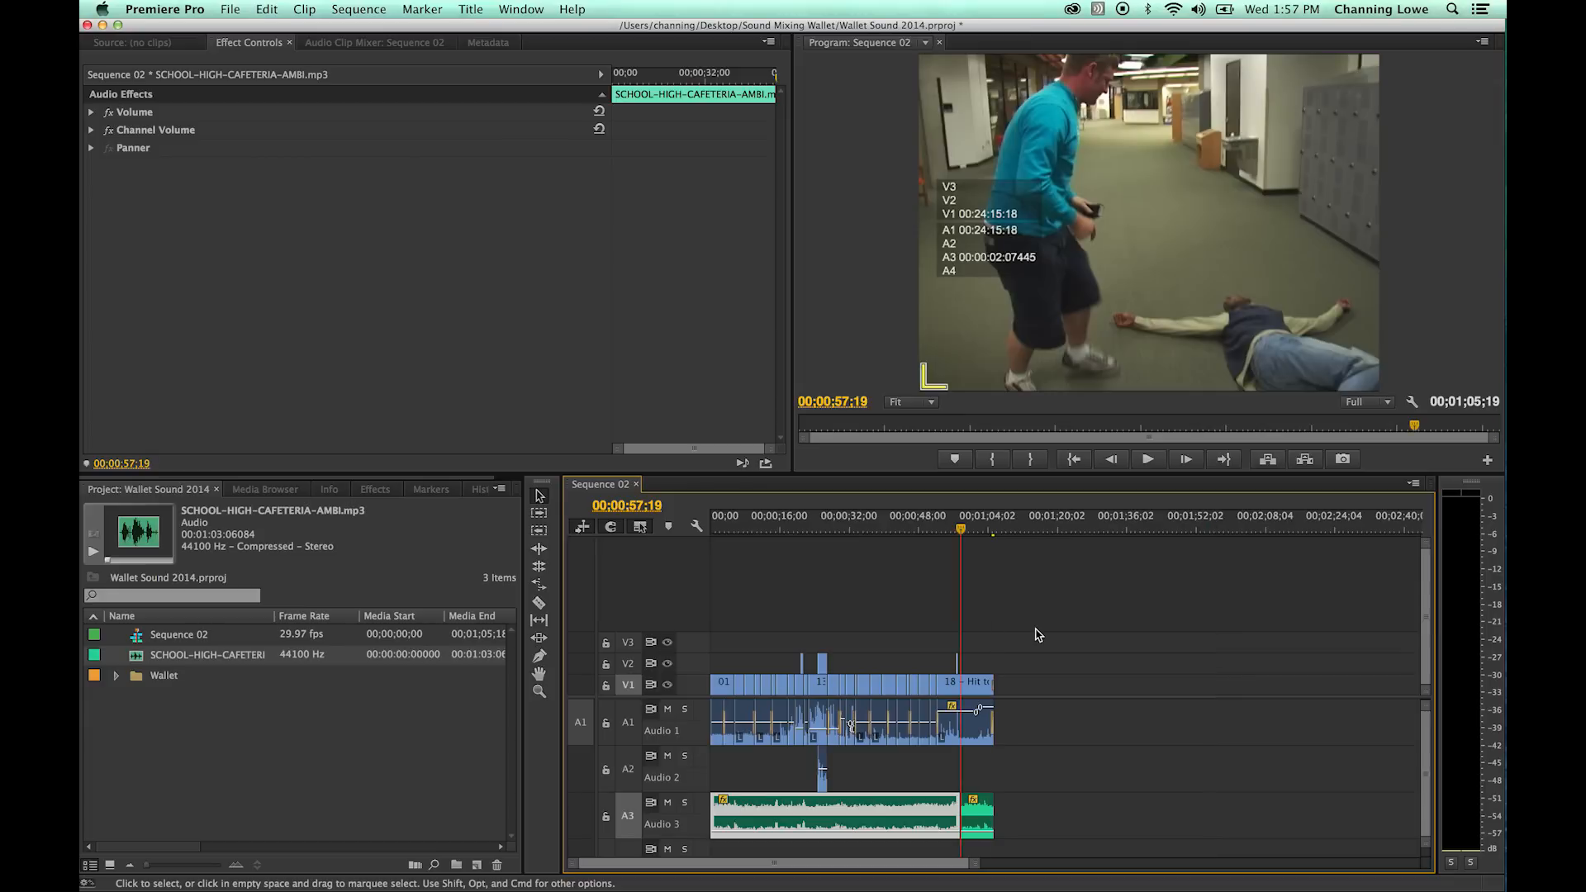
# - Add a Constant Power crossfade between the two cafeteria ambience clips on Audio 3 at 00;00;57;19 and play across it
pyautogui.press('=')
pyautogui.press('=')
pyautogui.press('=')
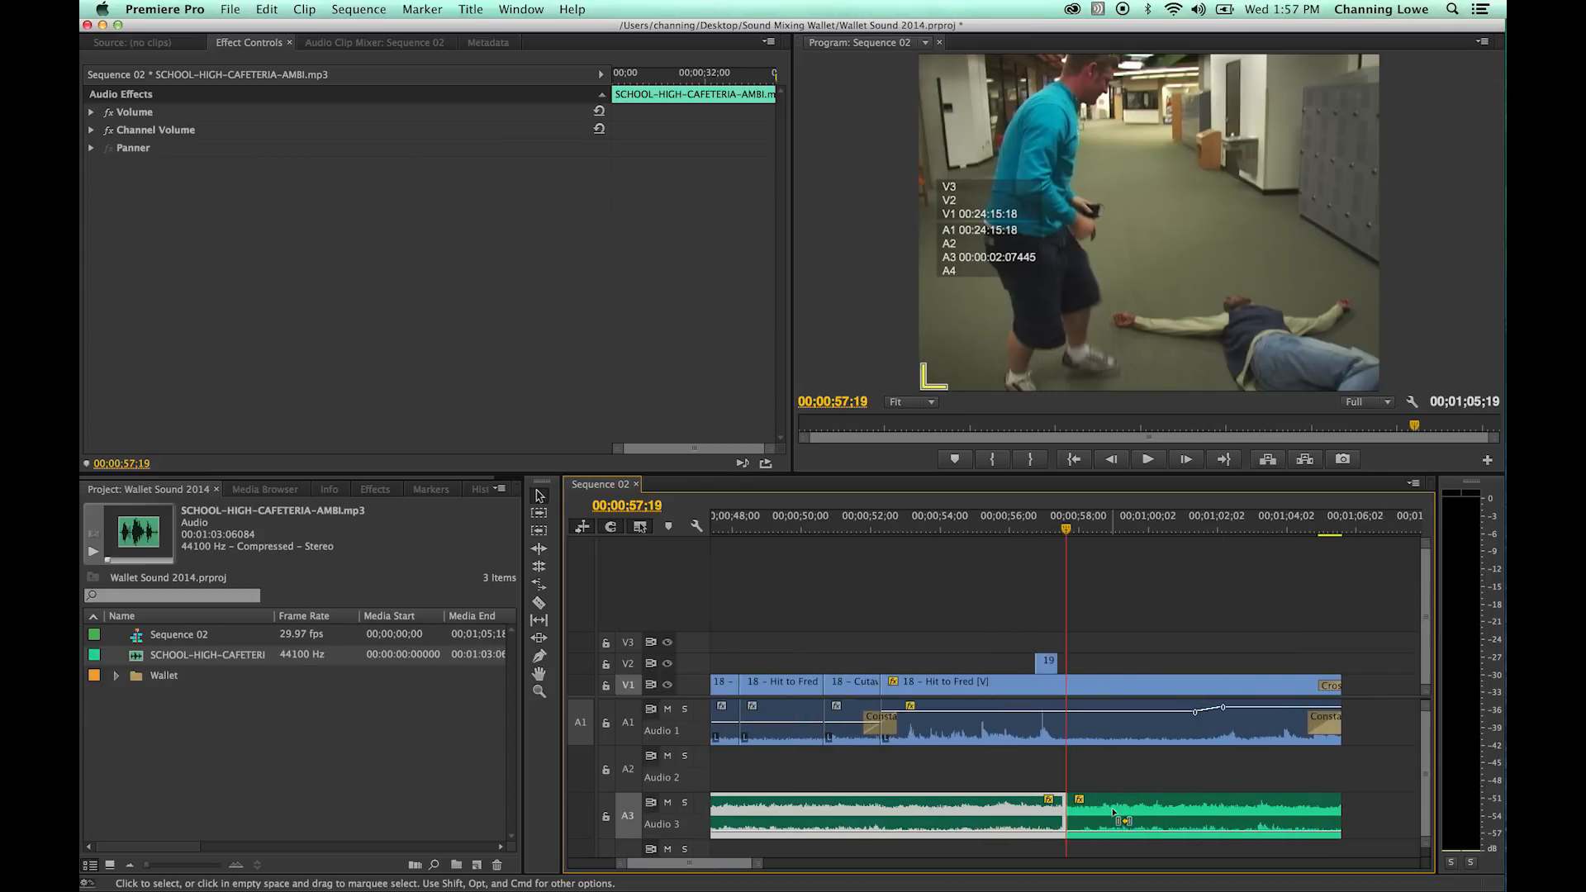
pyautogui.press('super+shift+a')
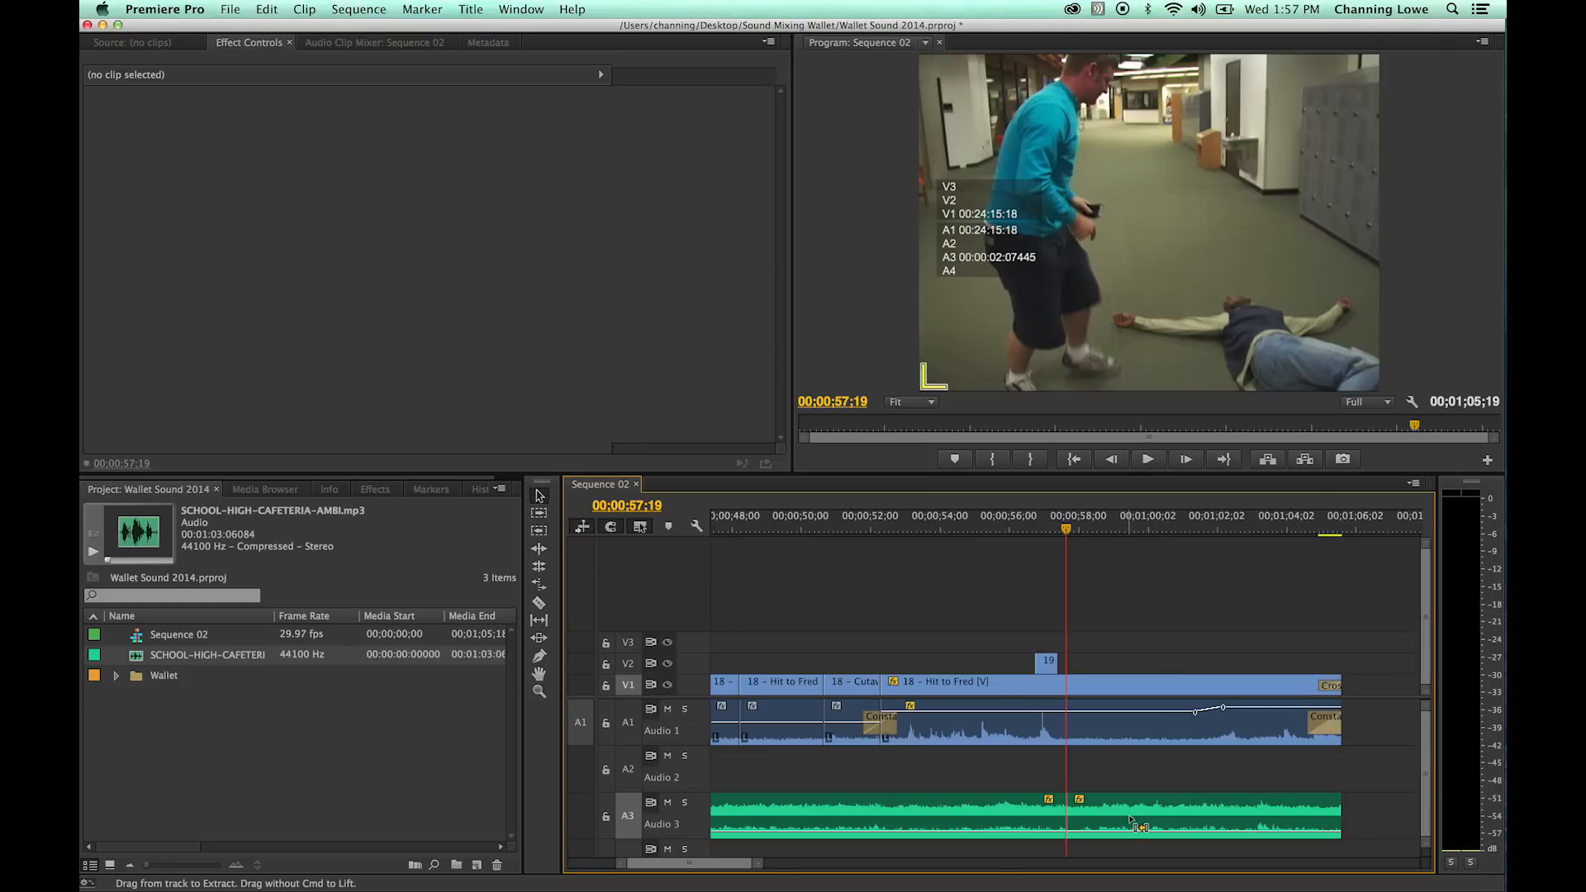
pyautogui.press('super+shift+d')
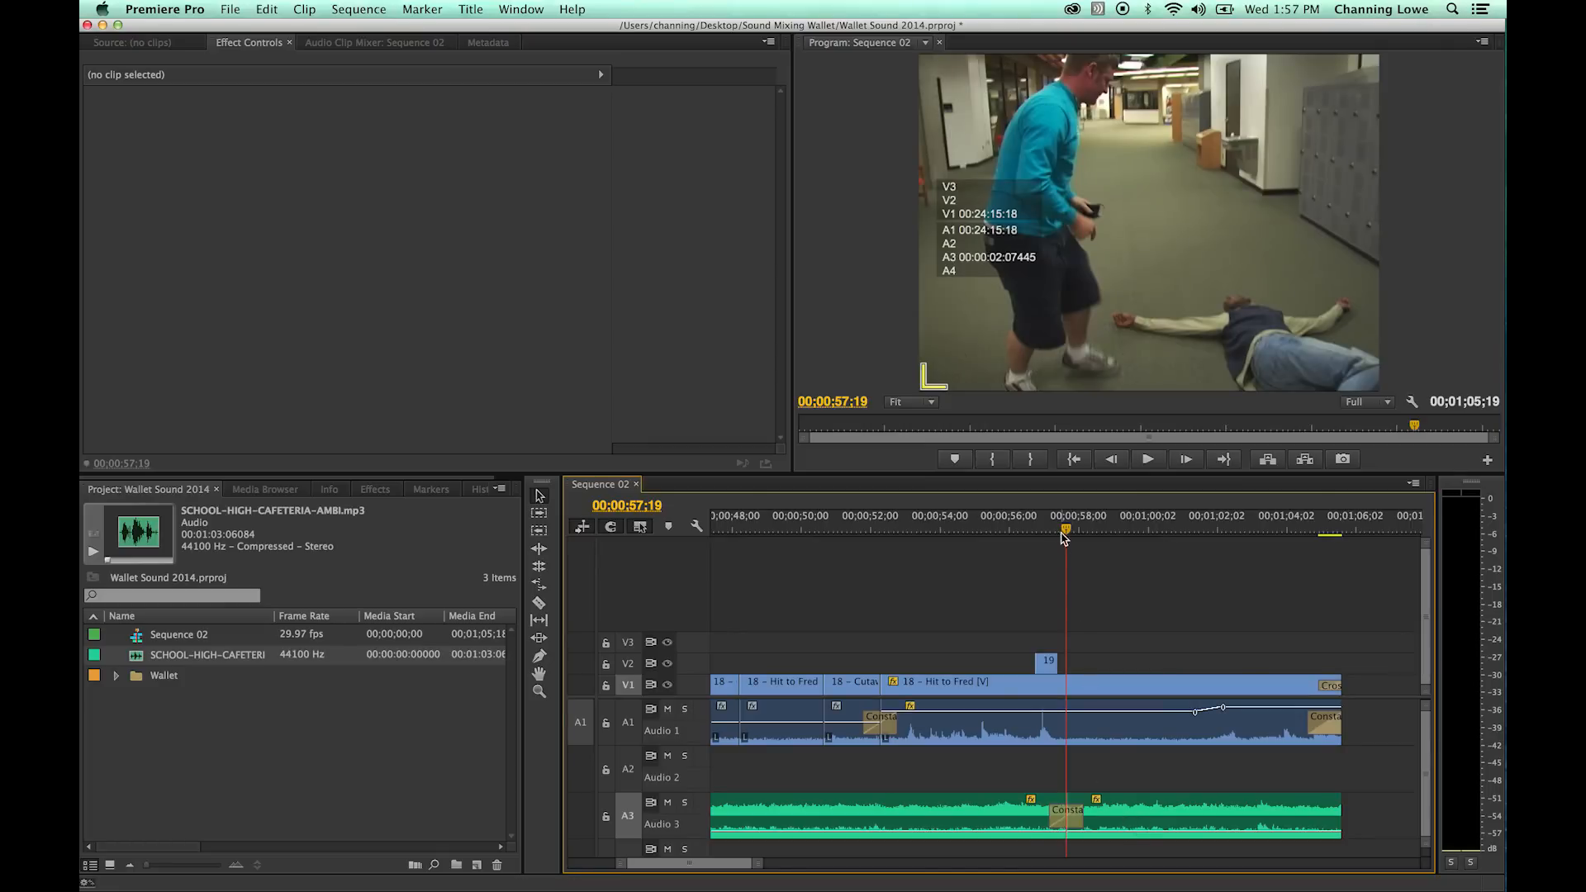
pyautogui.hotkey('shift', 'k')
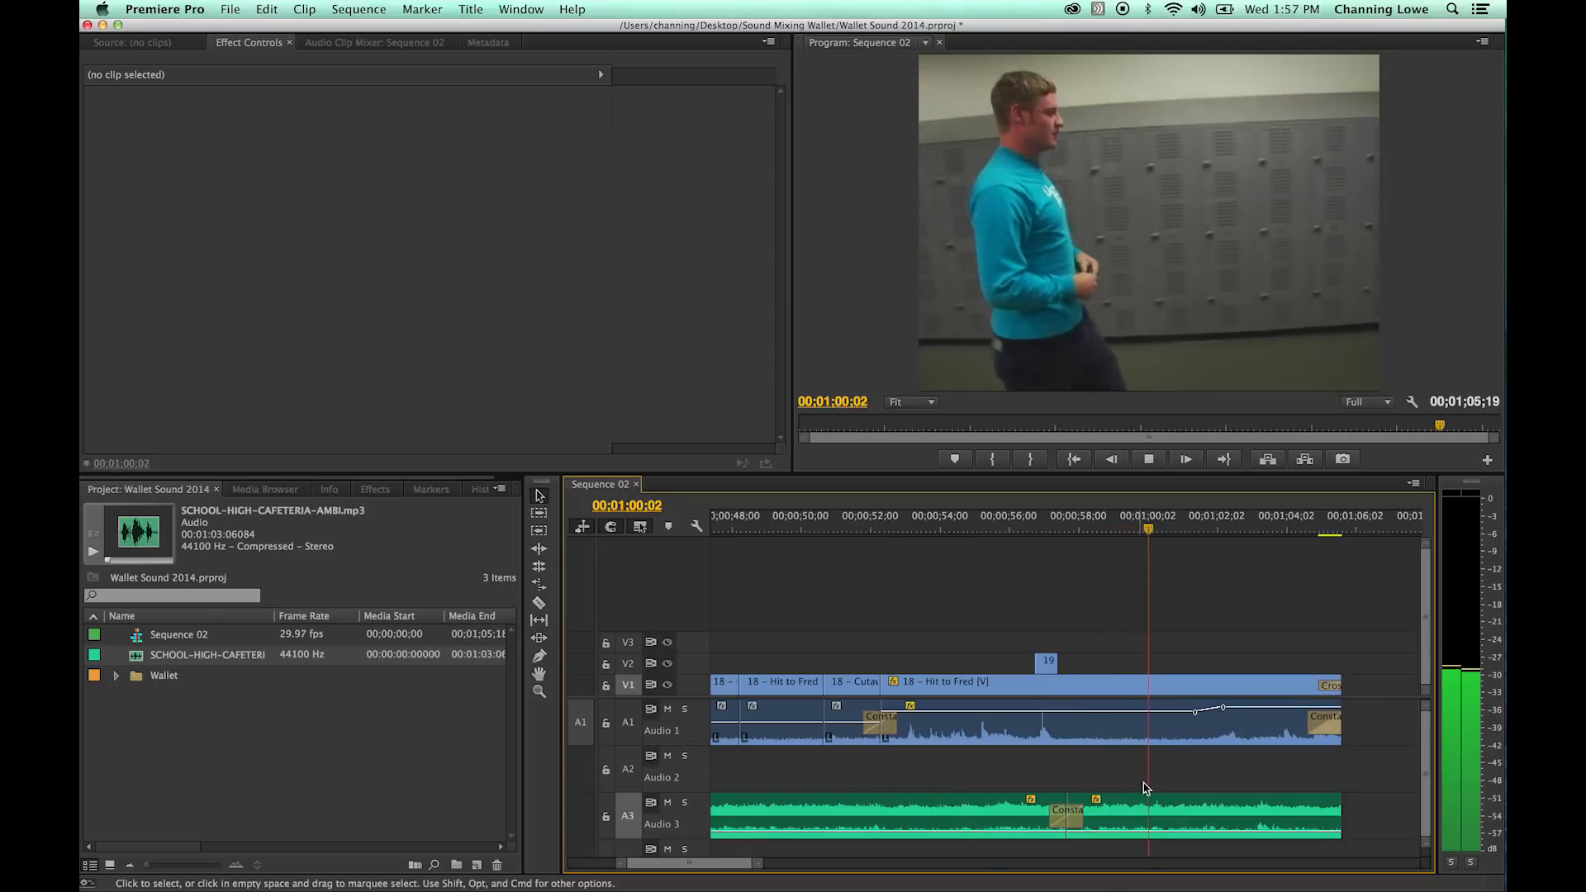
pyautogui.press('space')
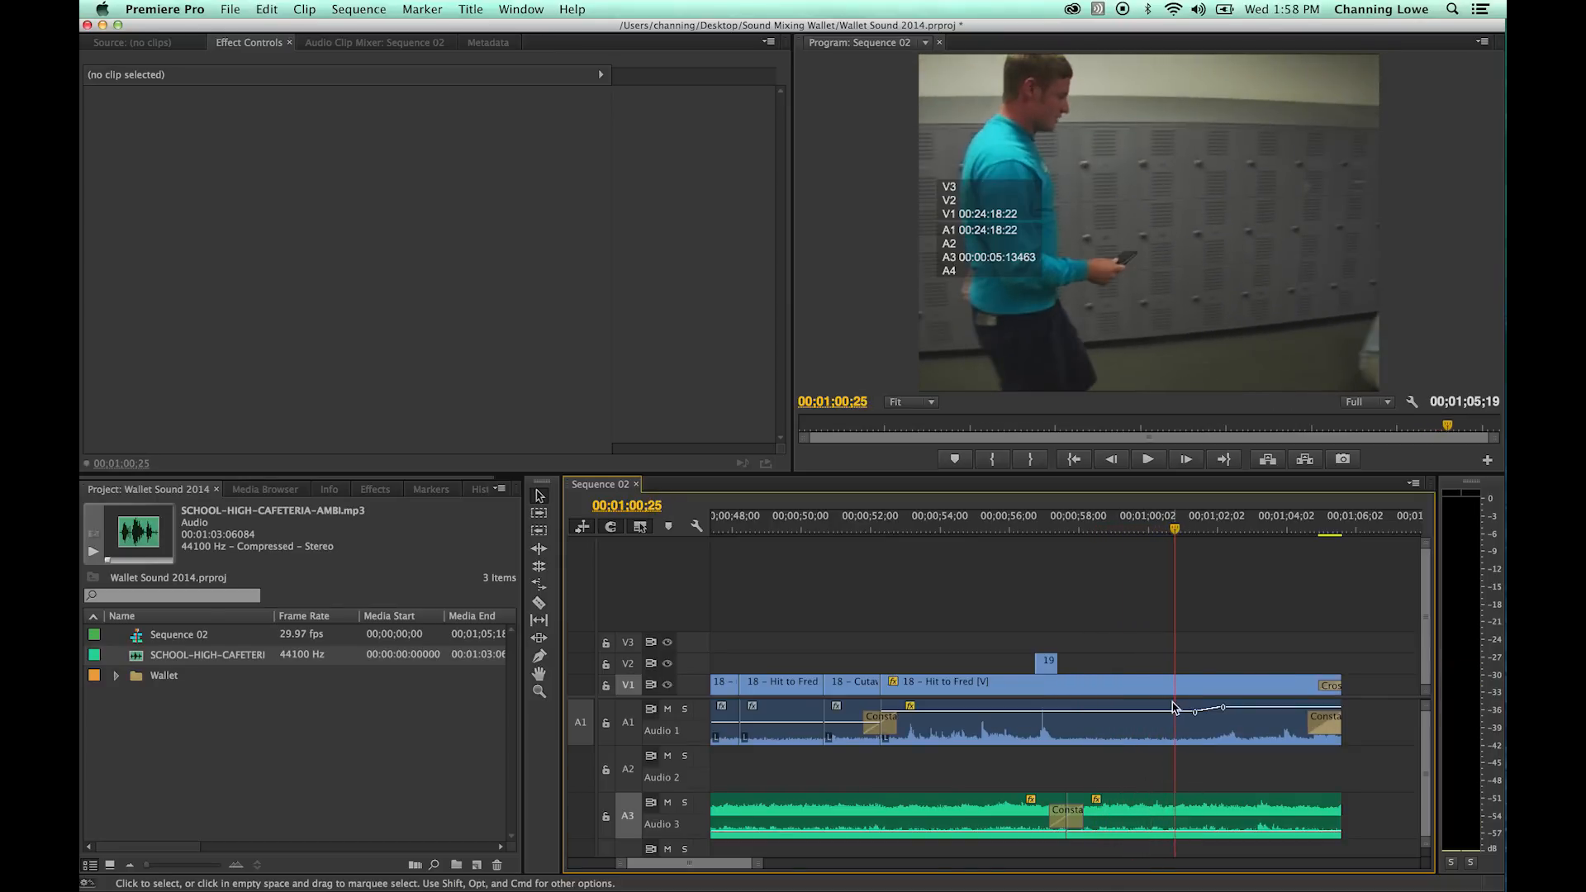
# - Show the whole sequence with Audio 4 in view and review the scene from the start to about 00;00;15;11
pyautogui.press('\\')
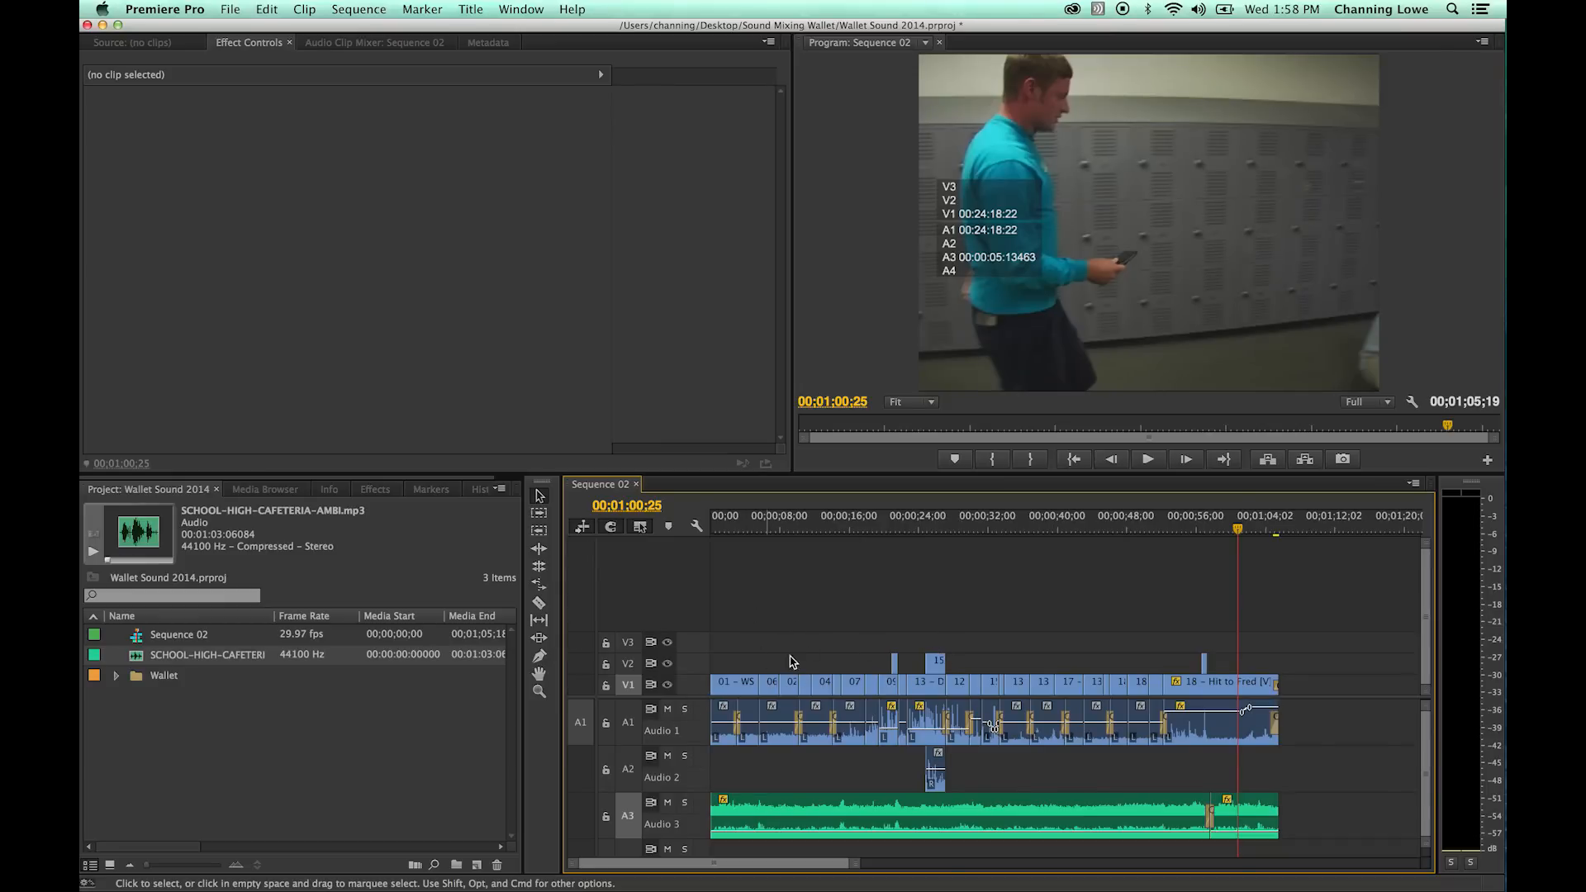
pyautogui.moveTo(684, 700); pyautogui.dragTo(689, 598)
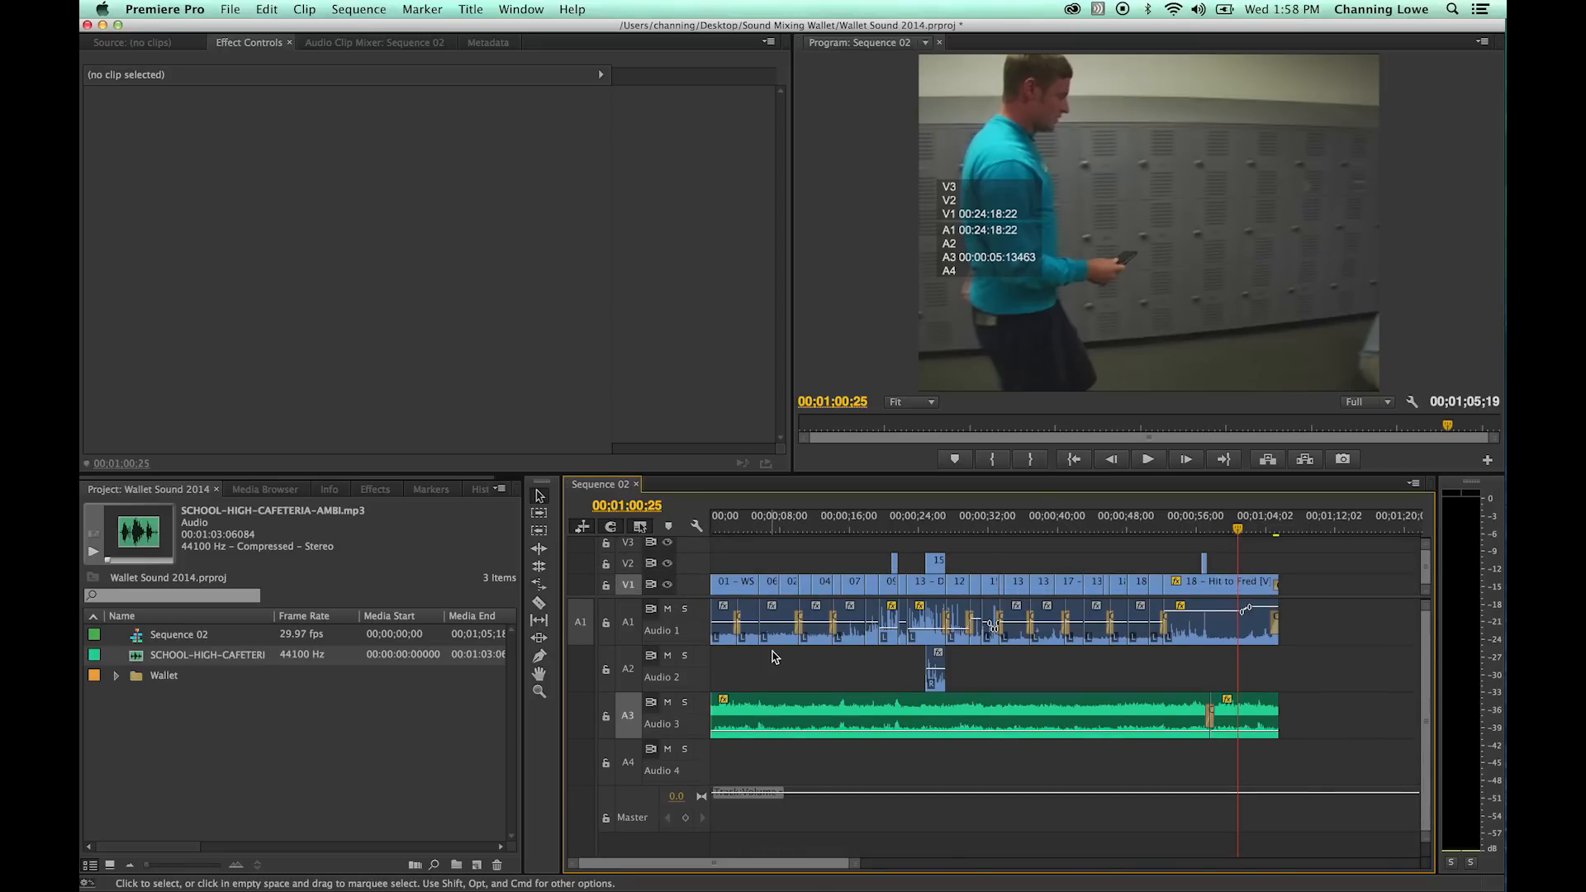
pyautogui.press('super+Tab')
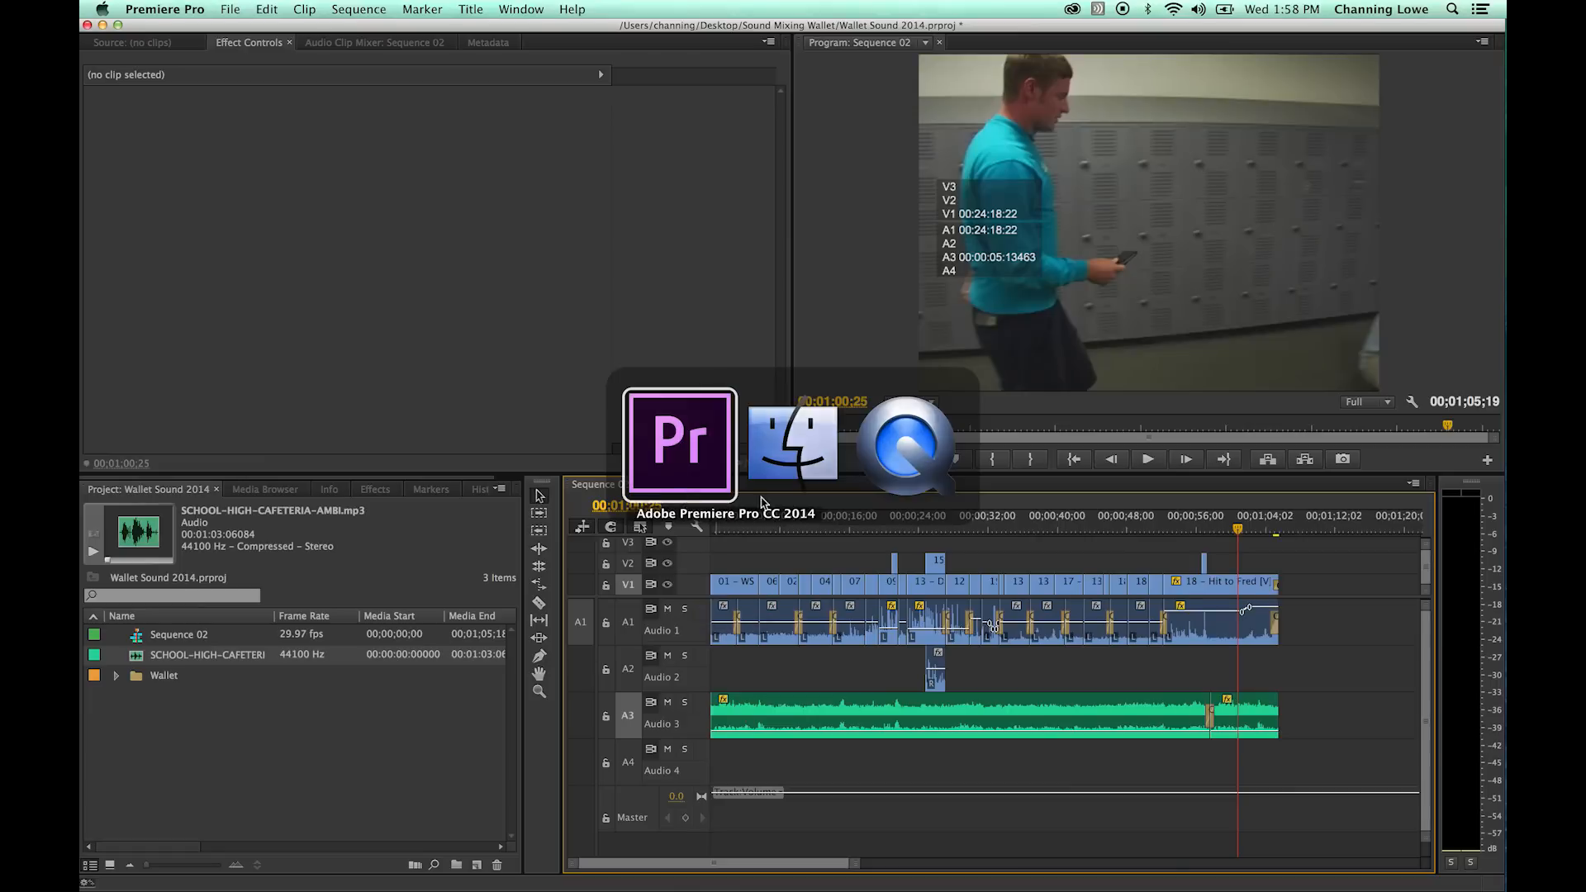
pyautogui.press('Home')
pyautogui.moveTo(715, 529); pyautogui.dragTo(849, 548)
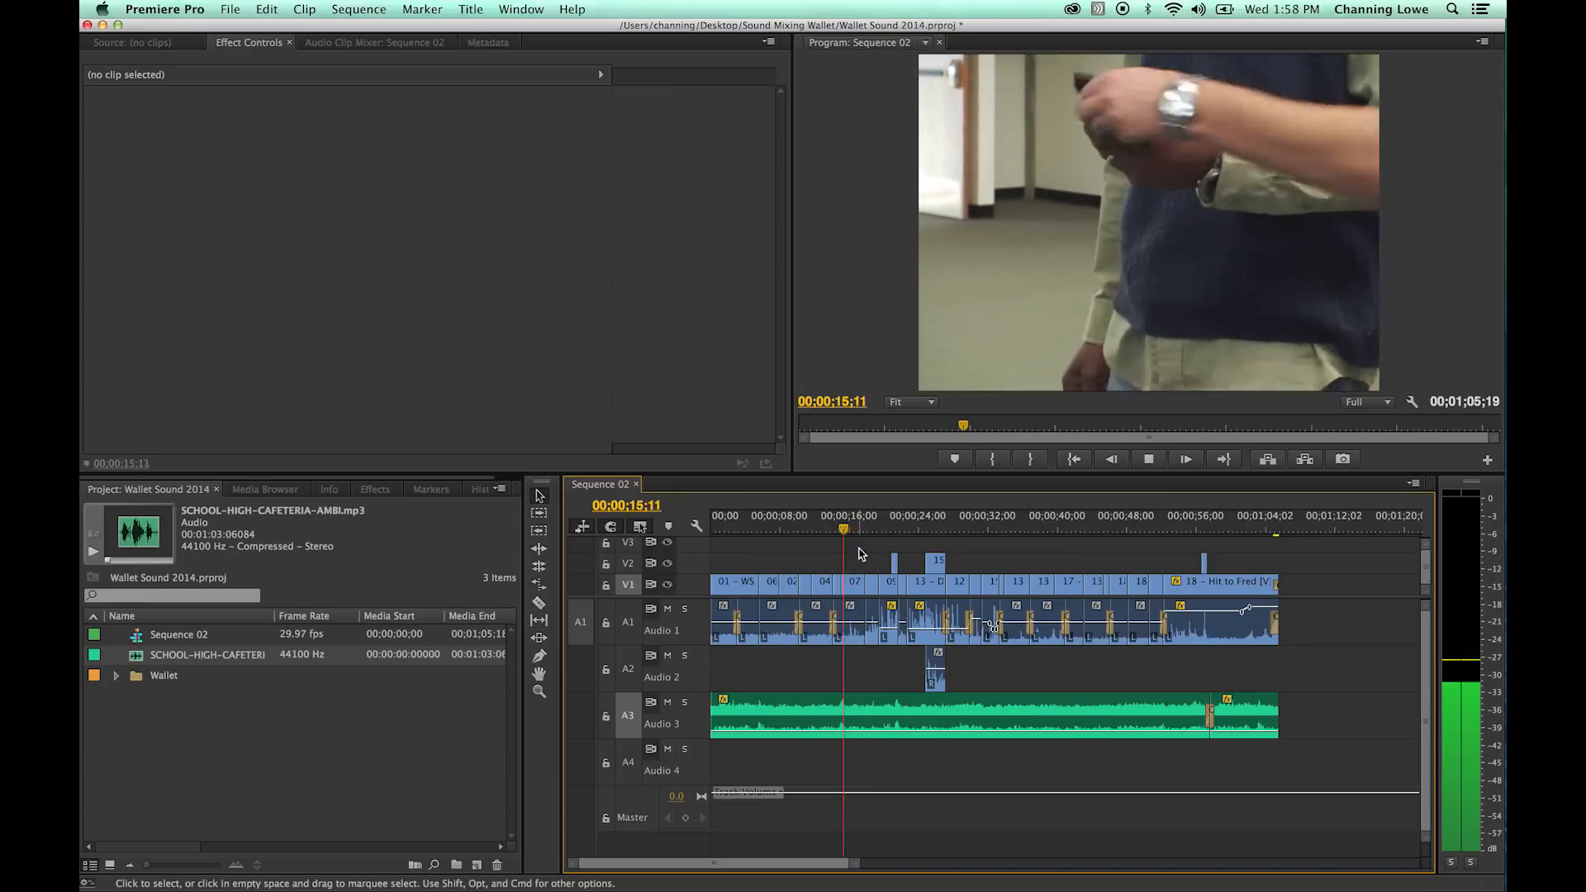
# - Switch to Finder, search This Mac for "whoosh" and look through the sound files for a suitable effect
pyautogui.press('super+Tab')
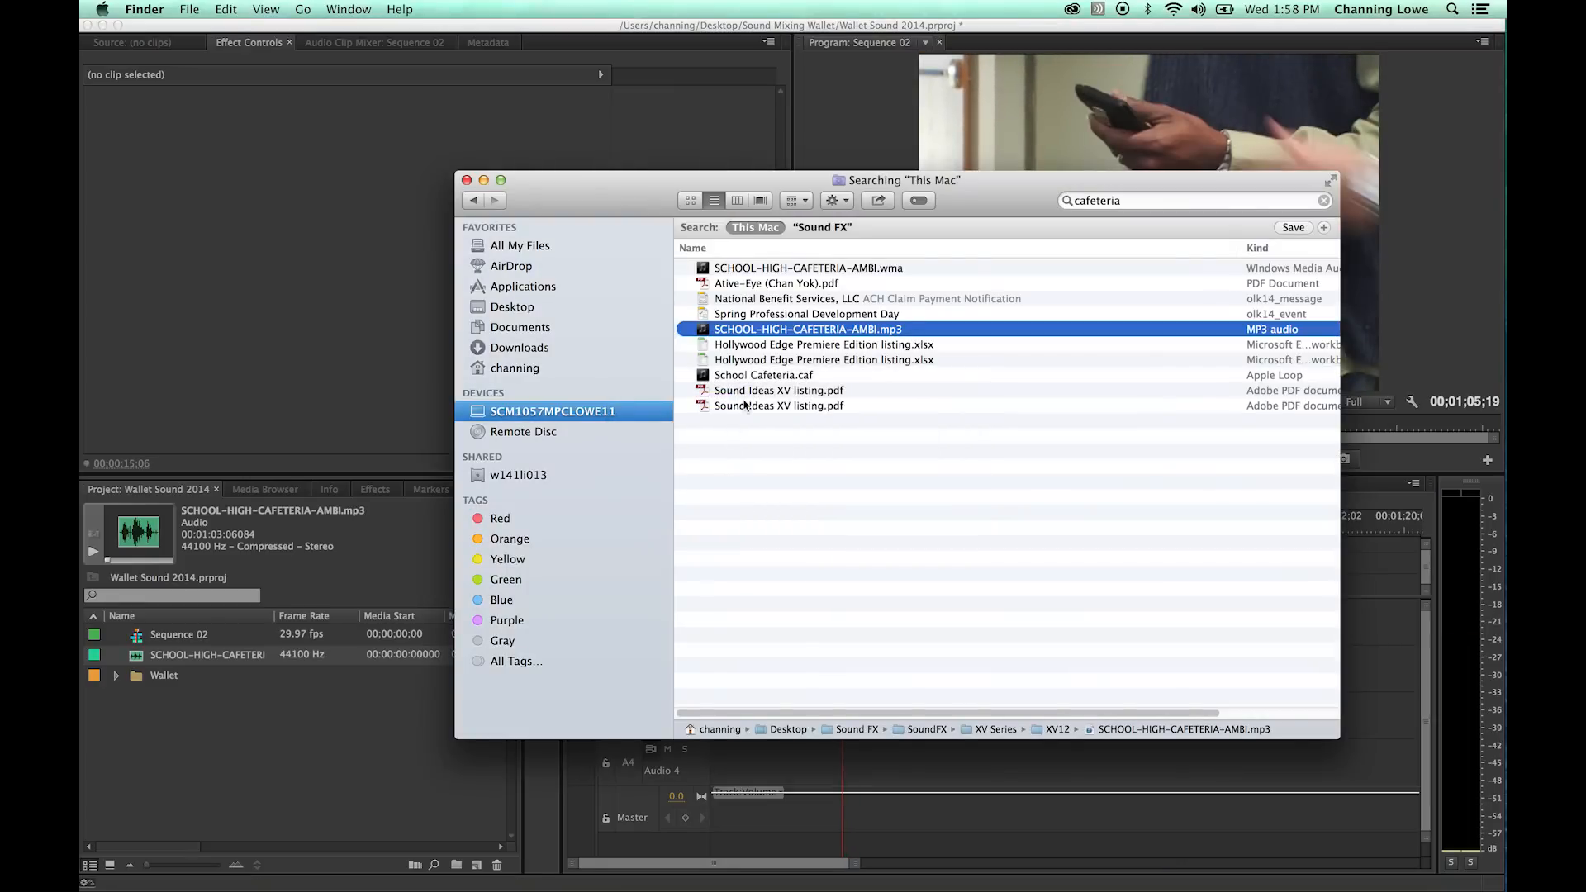
pyautogui.press('super+f')
pyautogui.write('whoose')
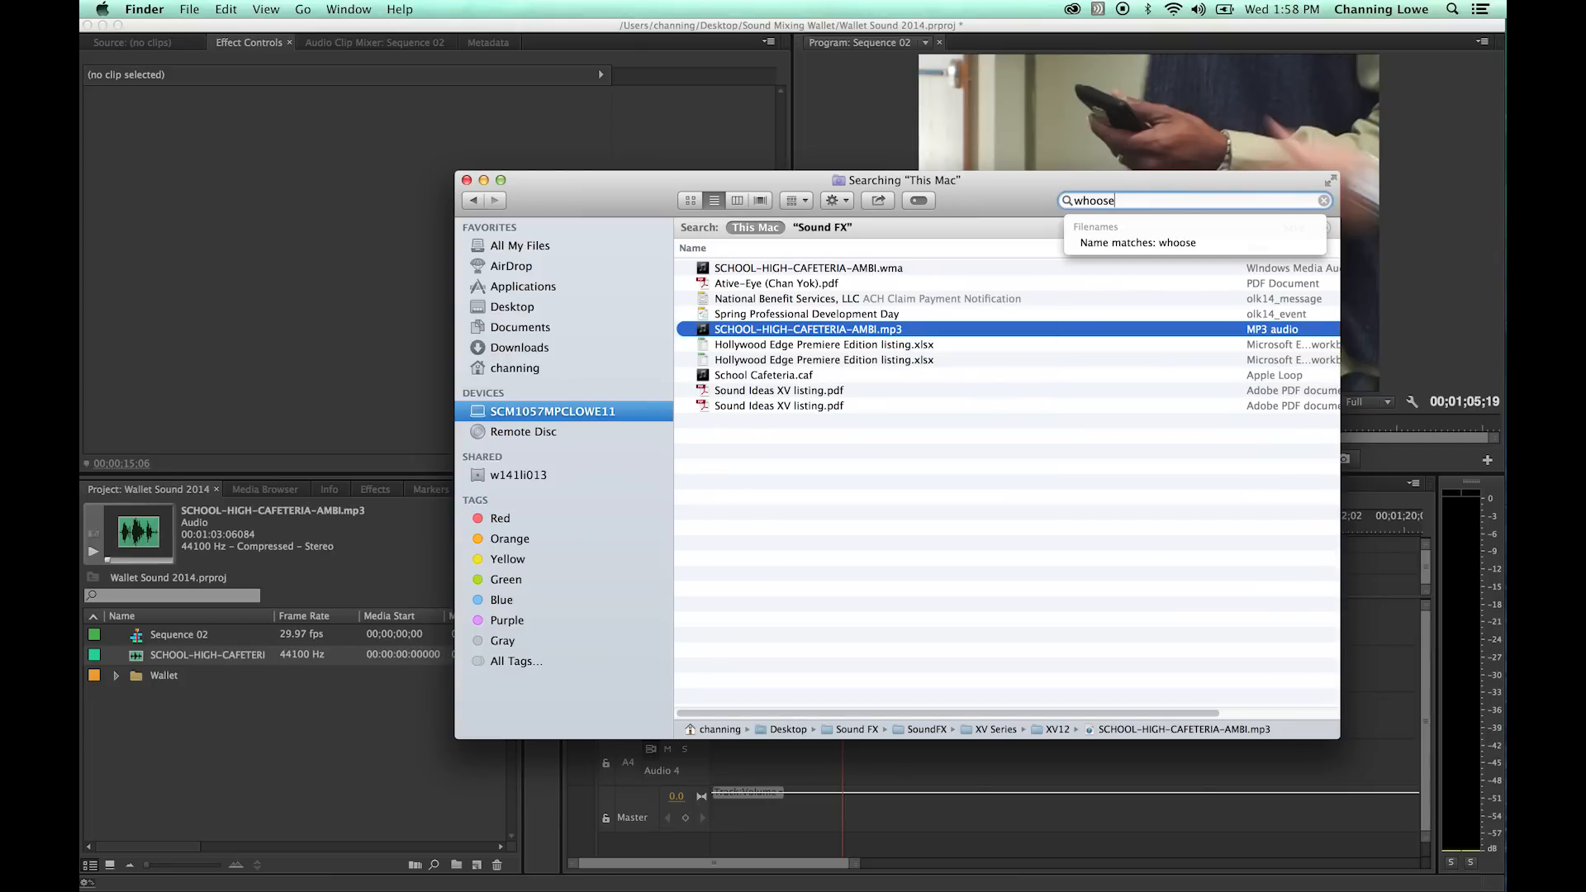
pyautogui.press('BackSpace')
pyautogui.write('h')
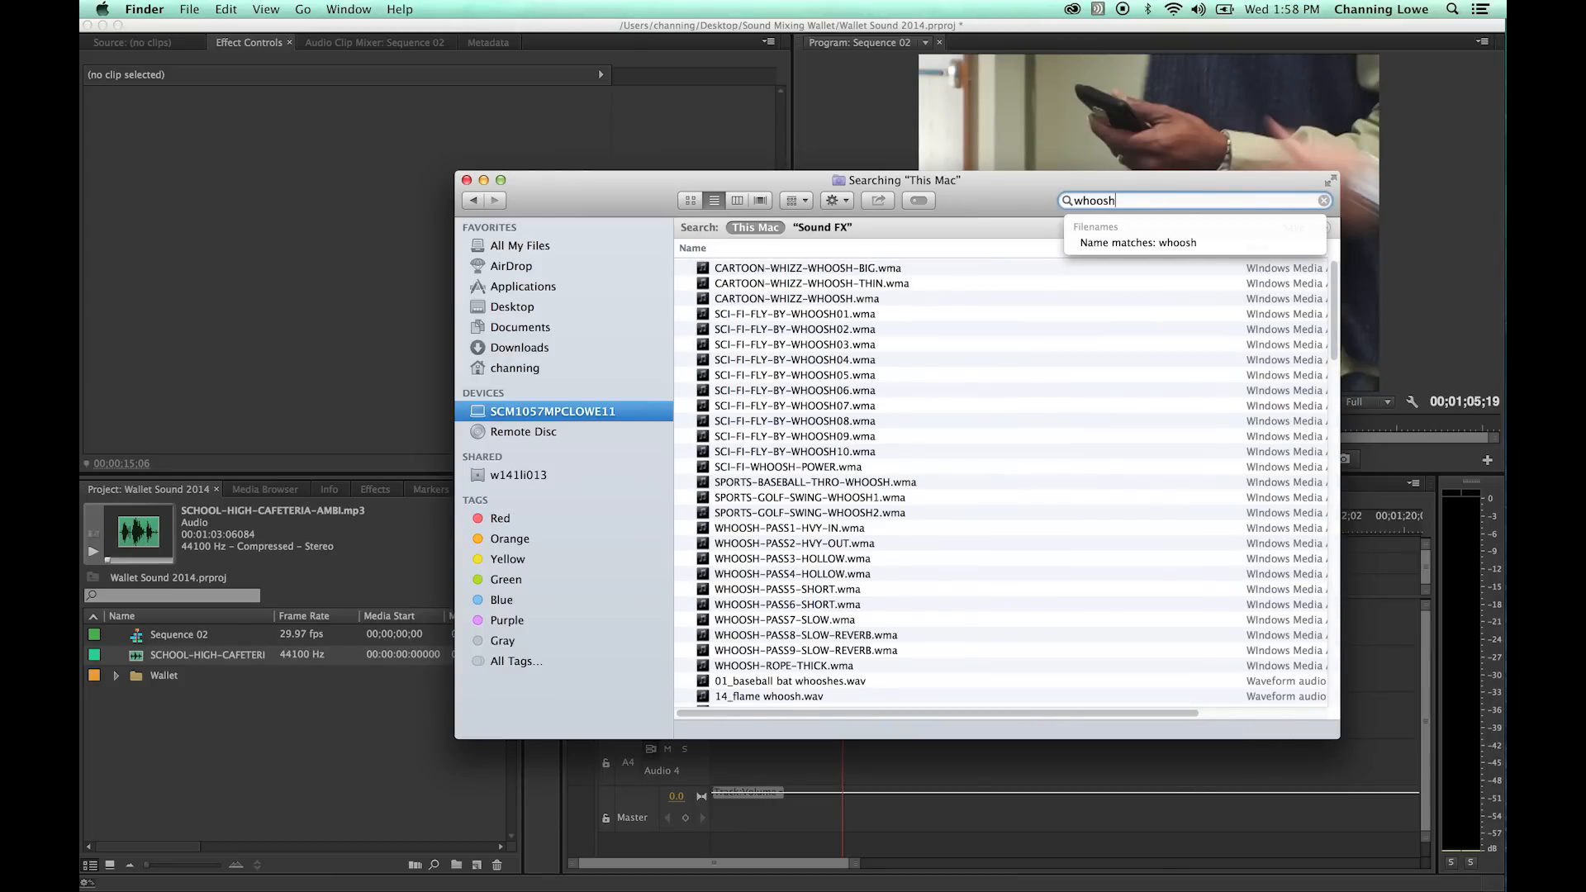
pyautogui.scroll(-10, 851, 430)
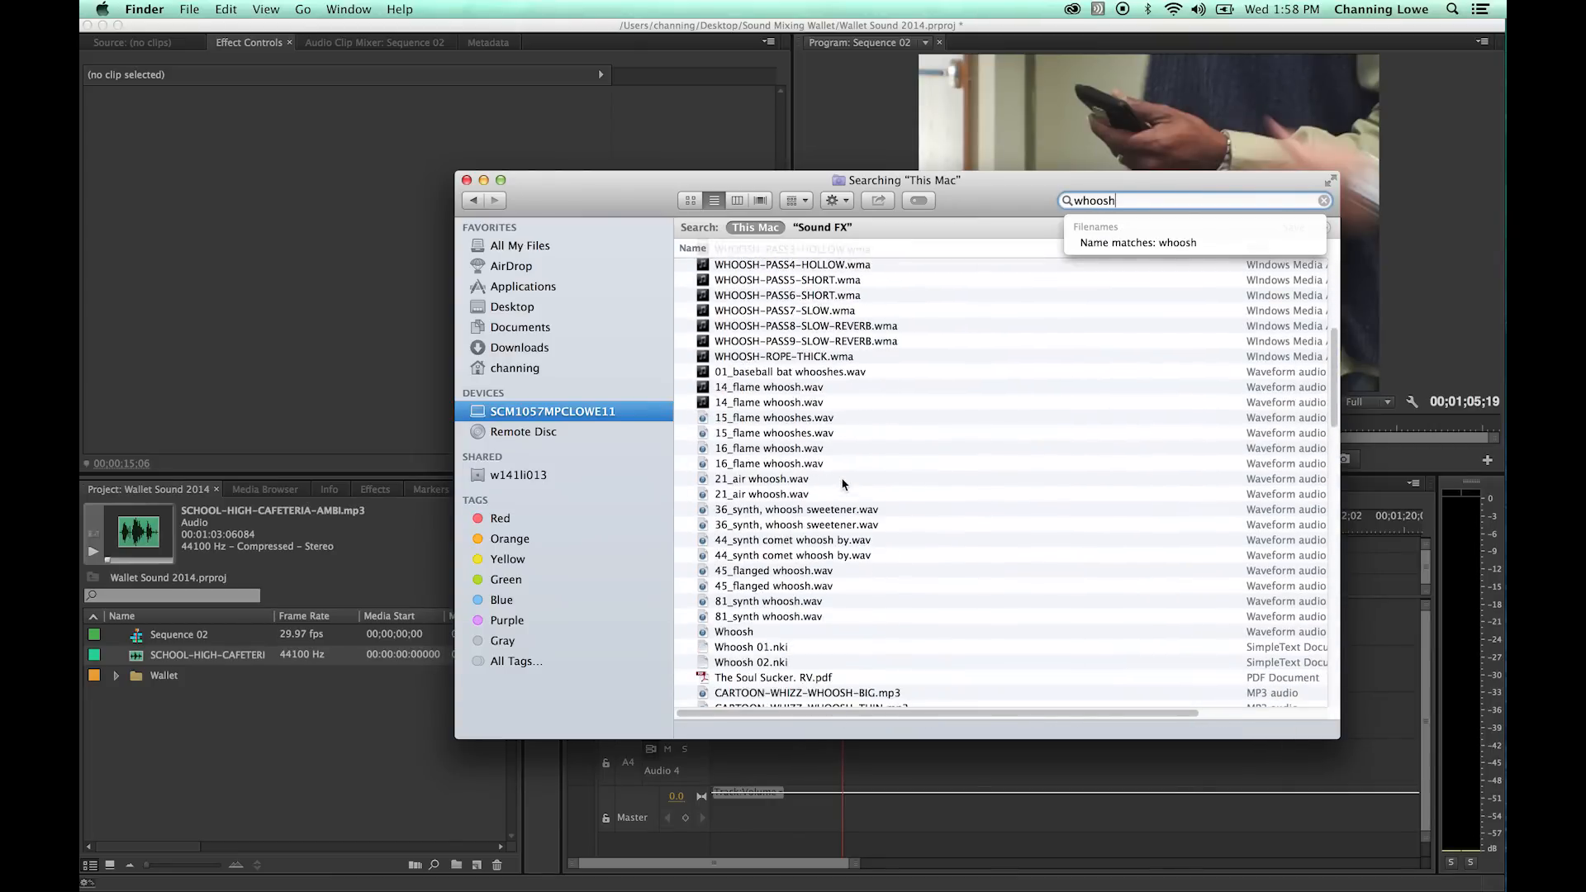
pyautogui.scroll(-10, 871, 564)
pyautogui.scroll(2, 869, 554)
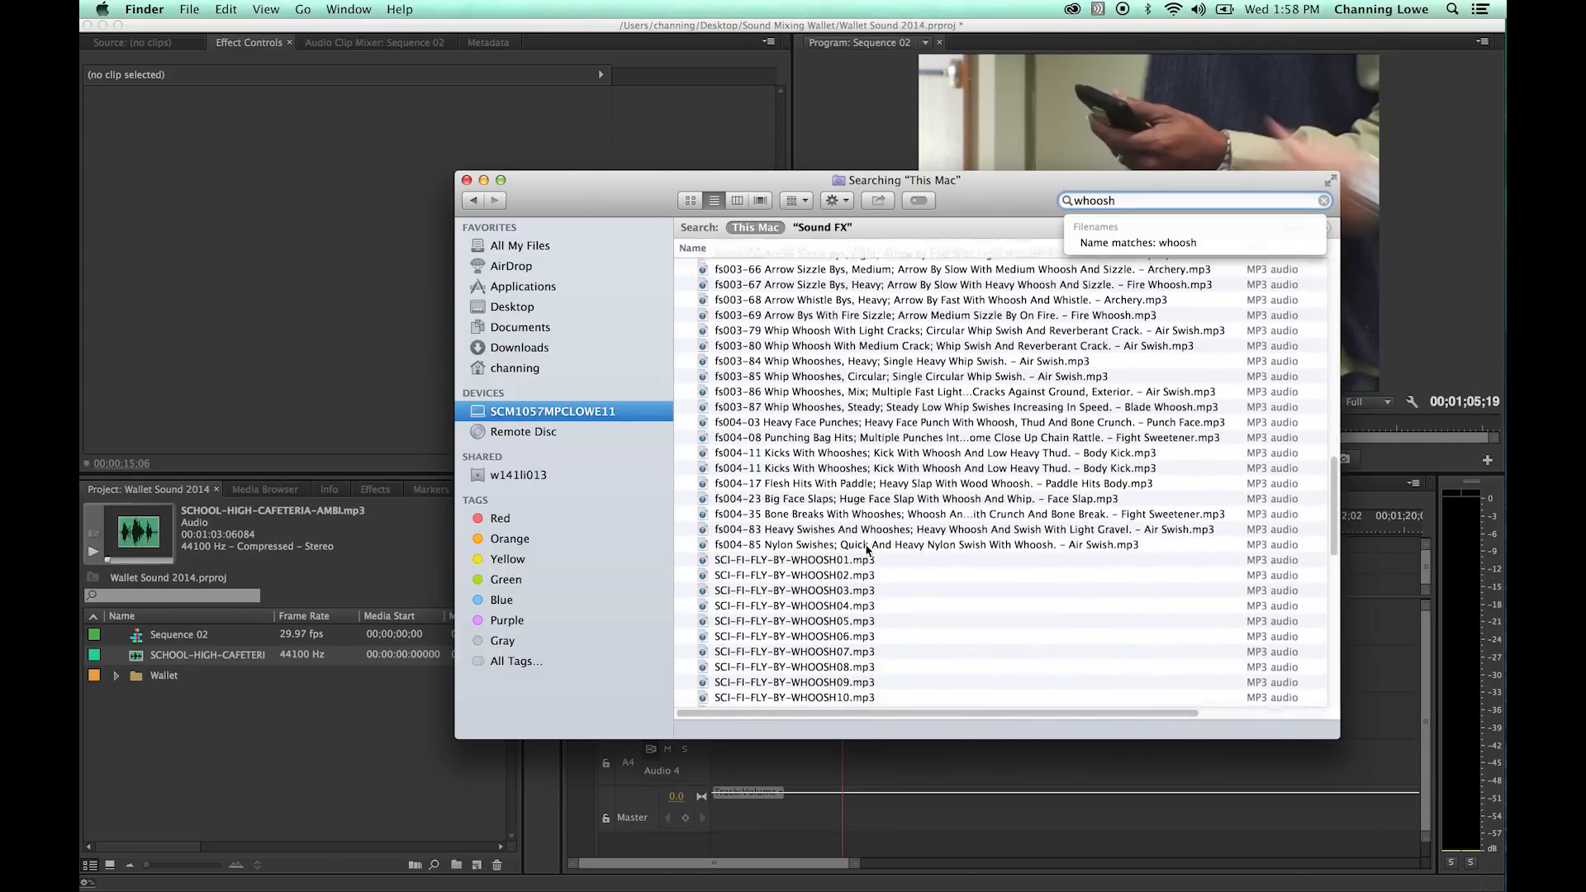
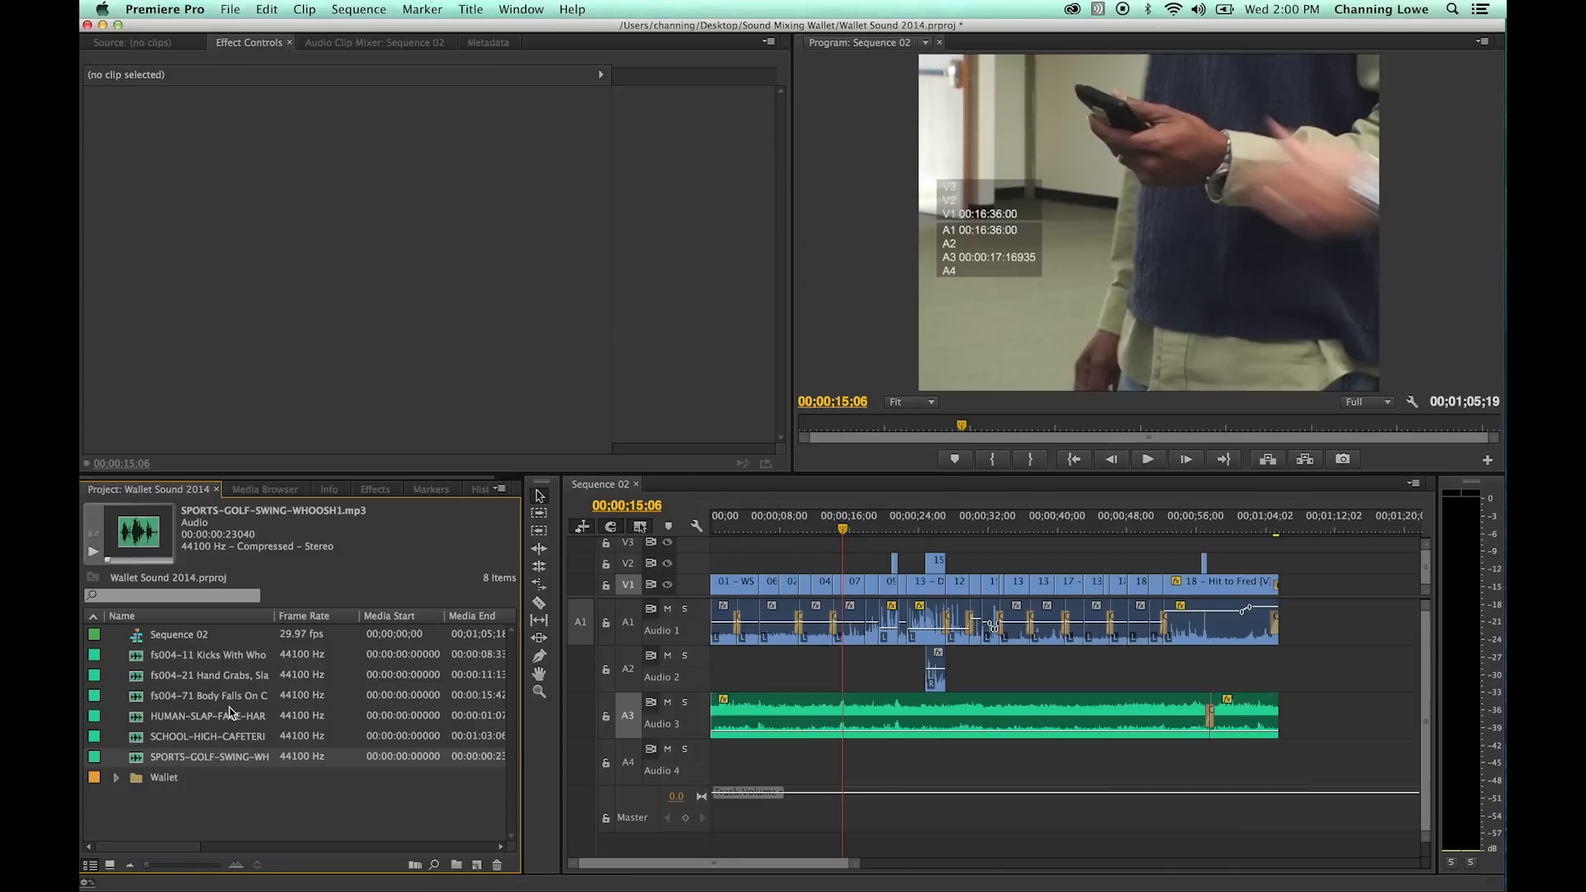
# - Group the six sound effect files in a new bin named Sound FX and widen the Name column to read them
pyautogui.keyDown('shift'); pyautogui.click(207, 655); pyautogui.keyUp('shift')
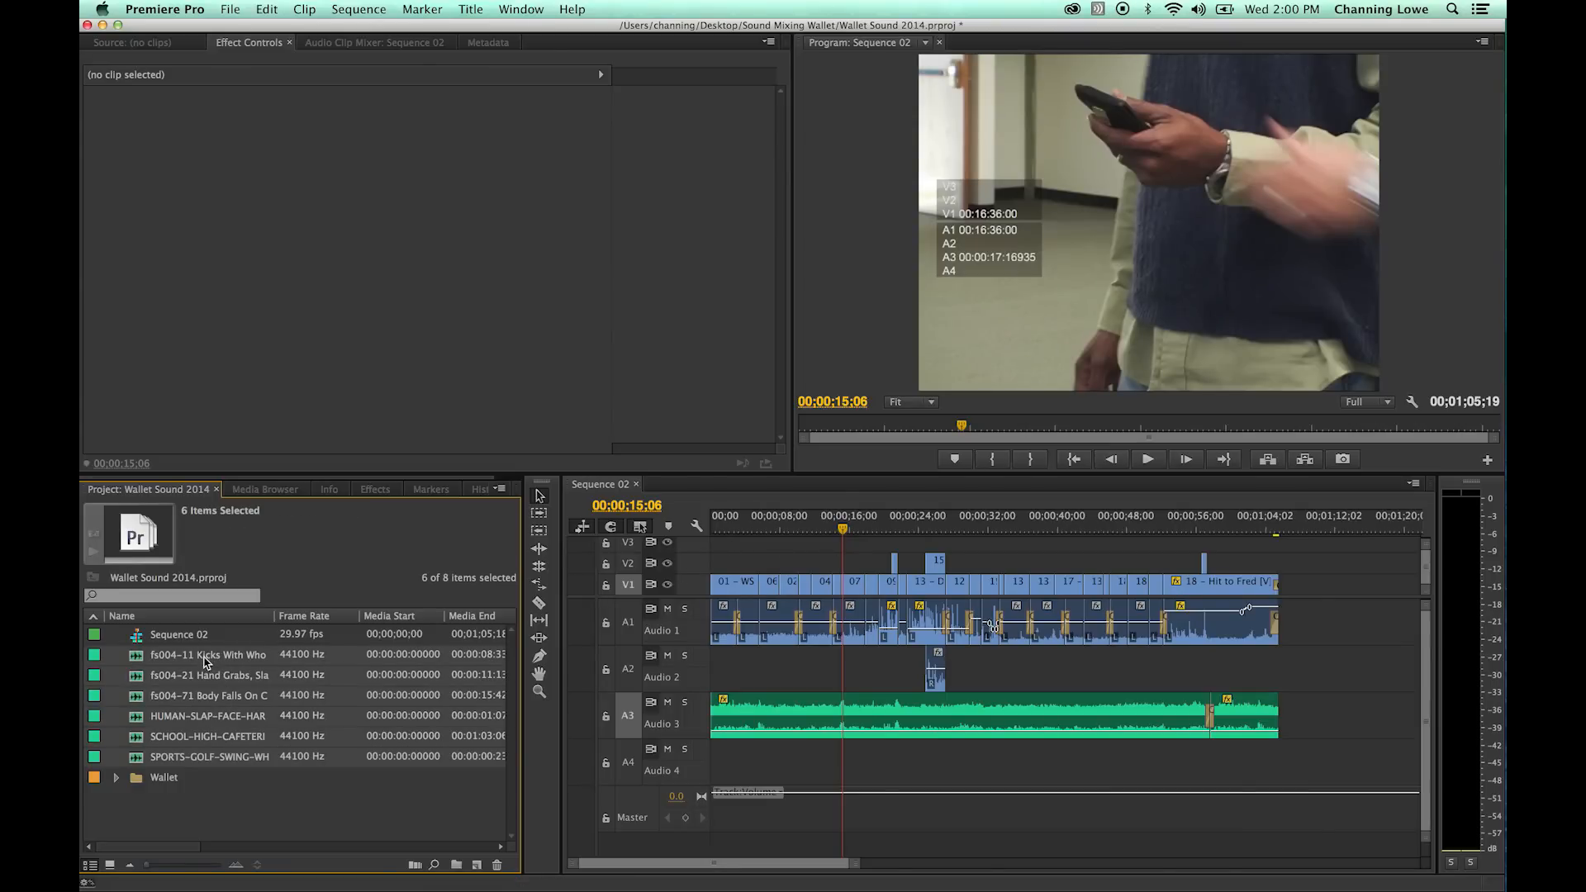
pyautogui.click(456, 864)
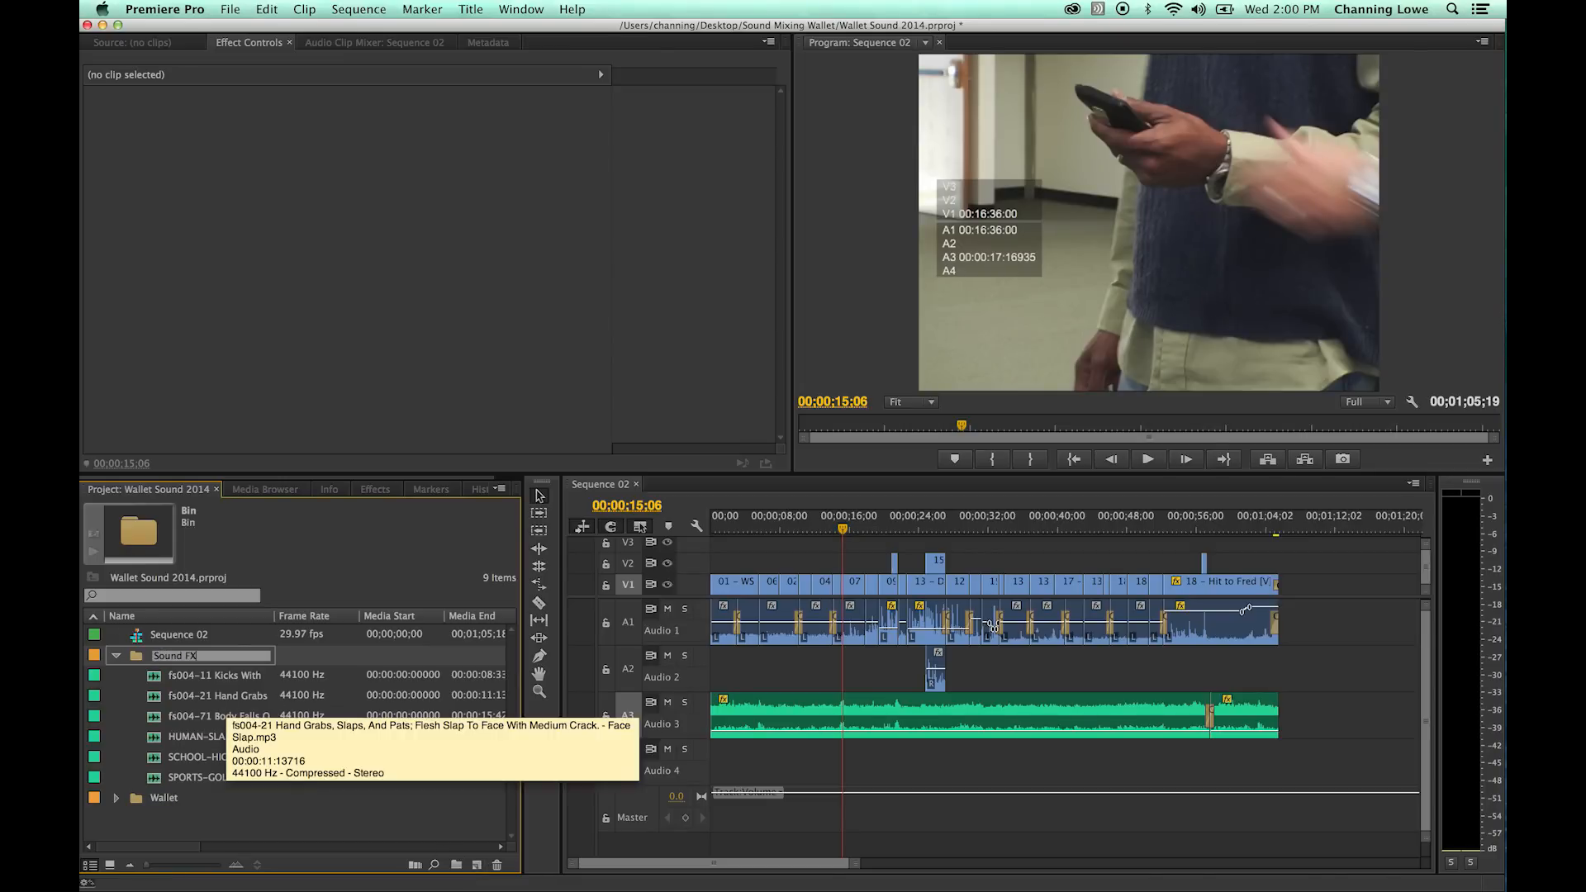
pyautogui.press('Tab')
pyautogui.press('Escape')
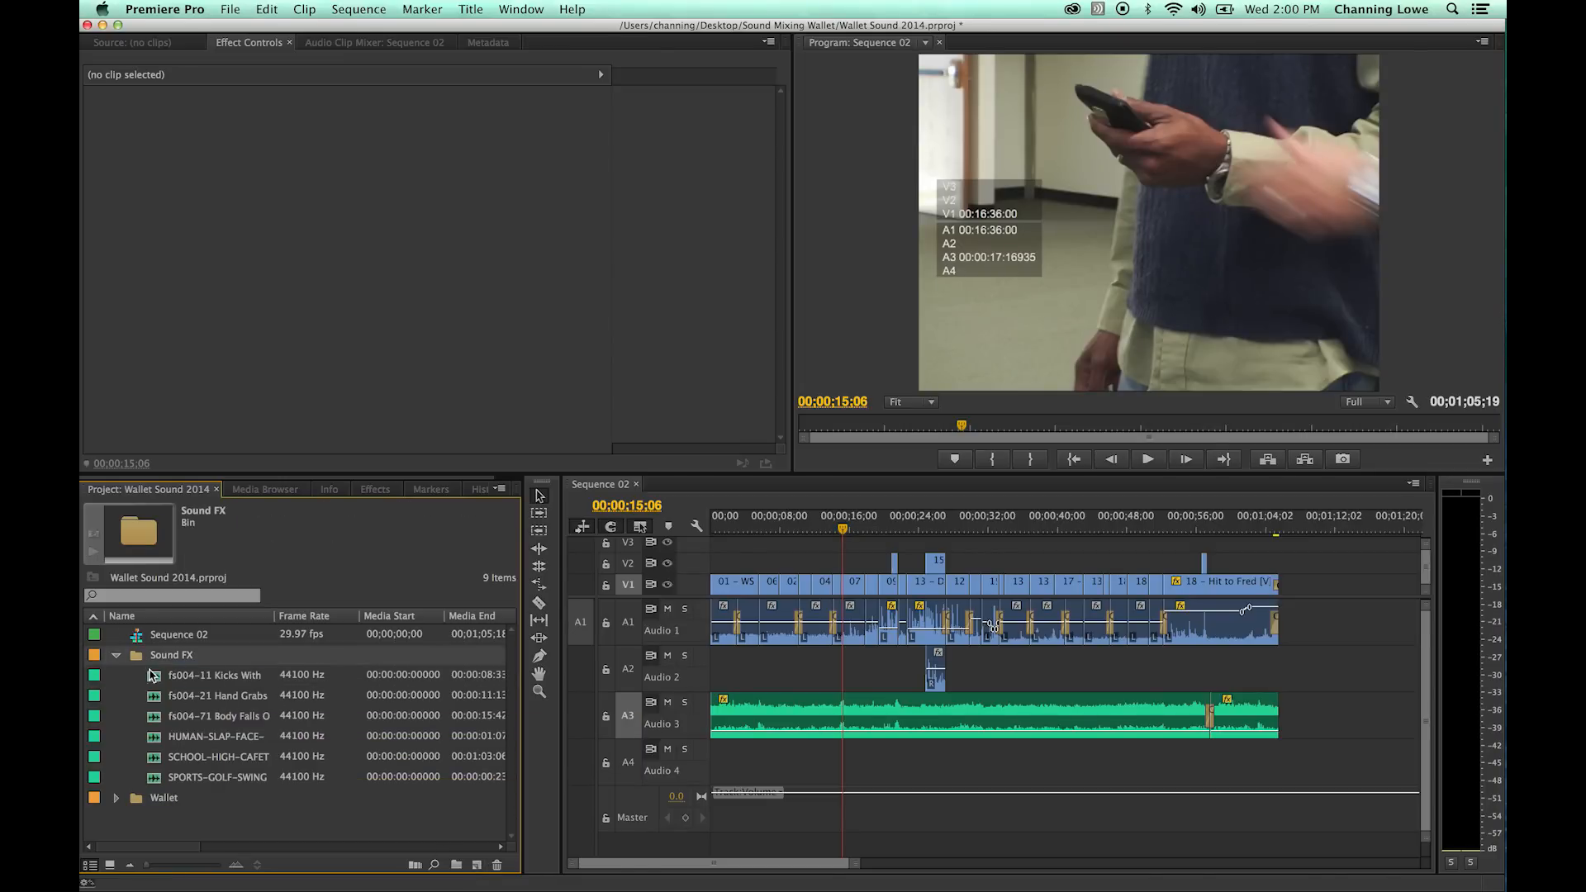
pyautogui.moveTo(273, 631); pyautogui.dragTo(345, 631)
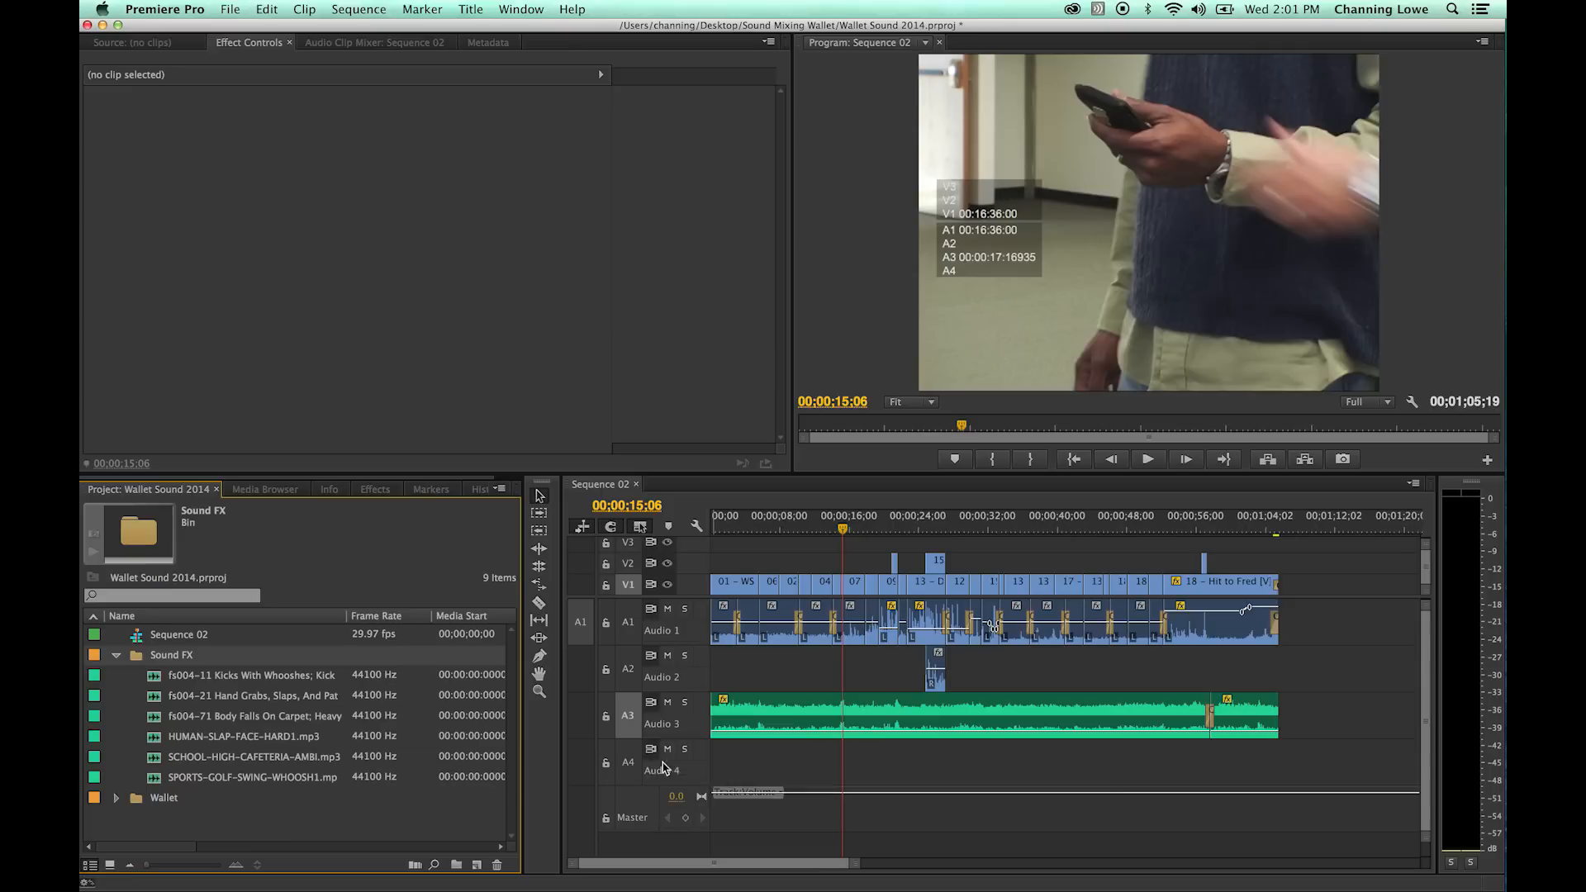
# - Move both cafeteria ambience clips down to Audio 4 and patch the A1 source to the emptied Audio 3 track
pyautogui.moveTo(1293, 758); pyautogui.dragTo(1117, 727)
pyautogui.hotkey('alt', 'Down')
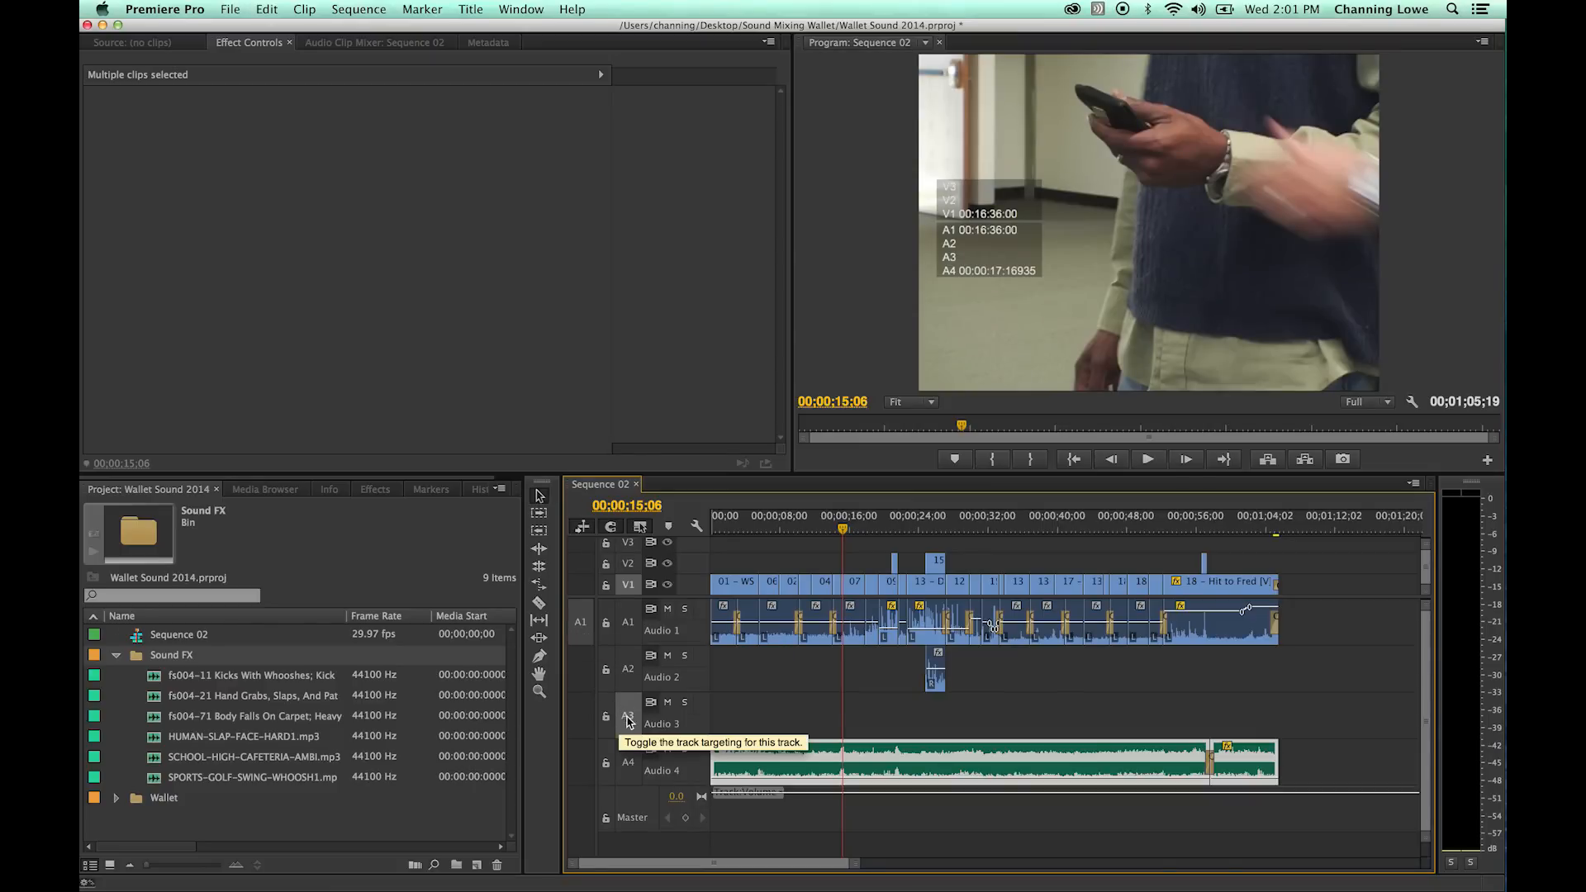
pyautogui.moveTo(584, 630); pyautogui.dragTo(587, 714)
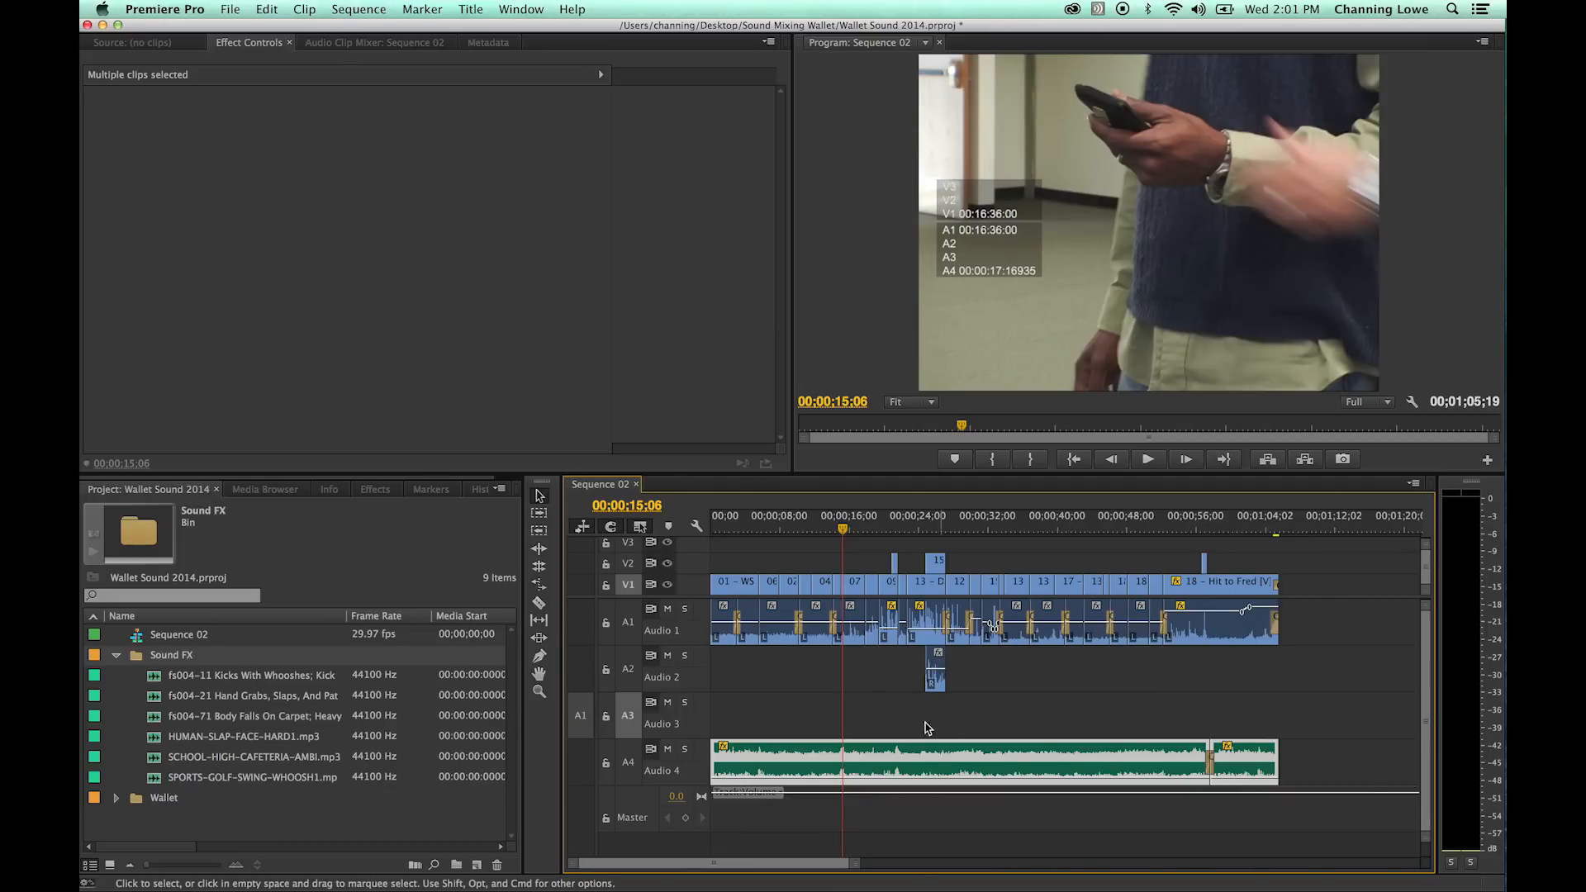
# - Overwrite the first 14 frames of SPORTS-GOLF-SWING-WHOOSH1.mp3 onto Audio 3 at the wallet grab, at 00;00;15;17
pyautogui.press('Home')
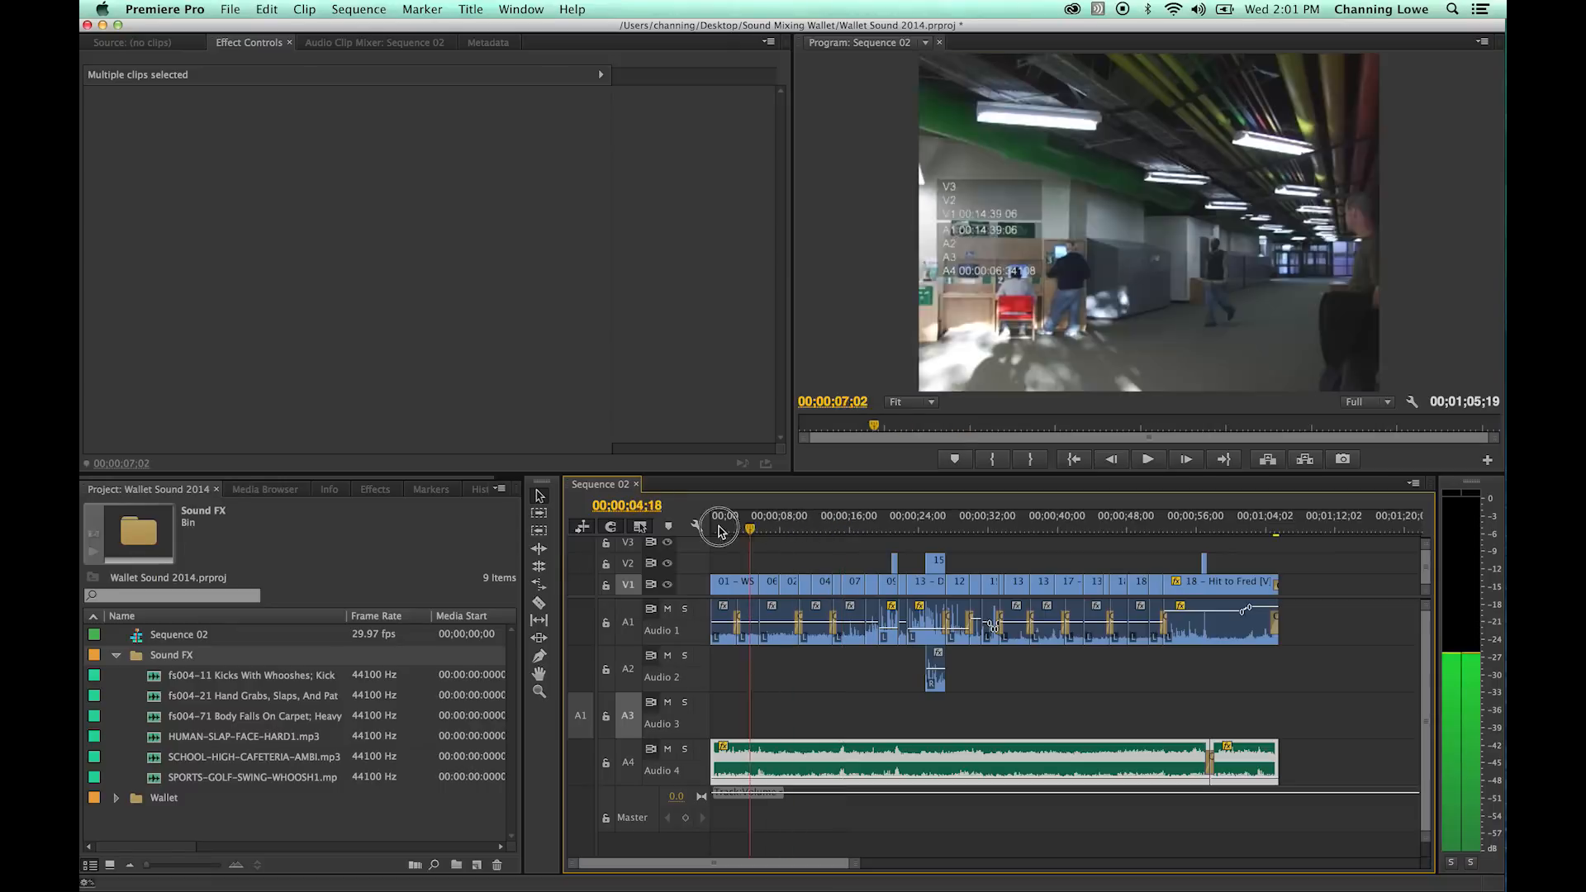
pyautogui.moveTo(728, 530); pyautogui.dragTo(847, 543)
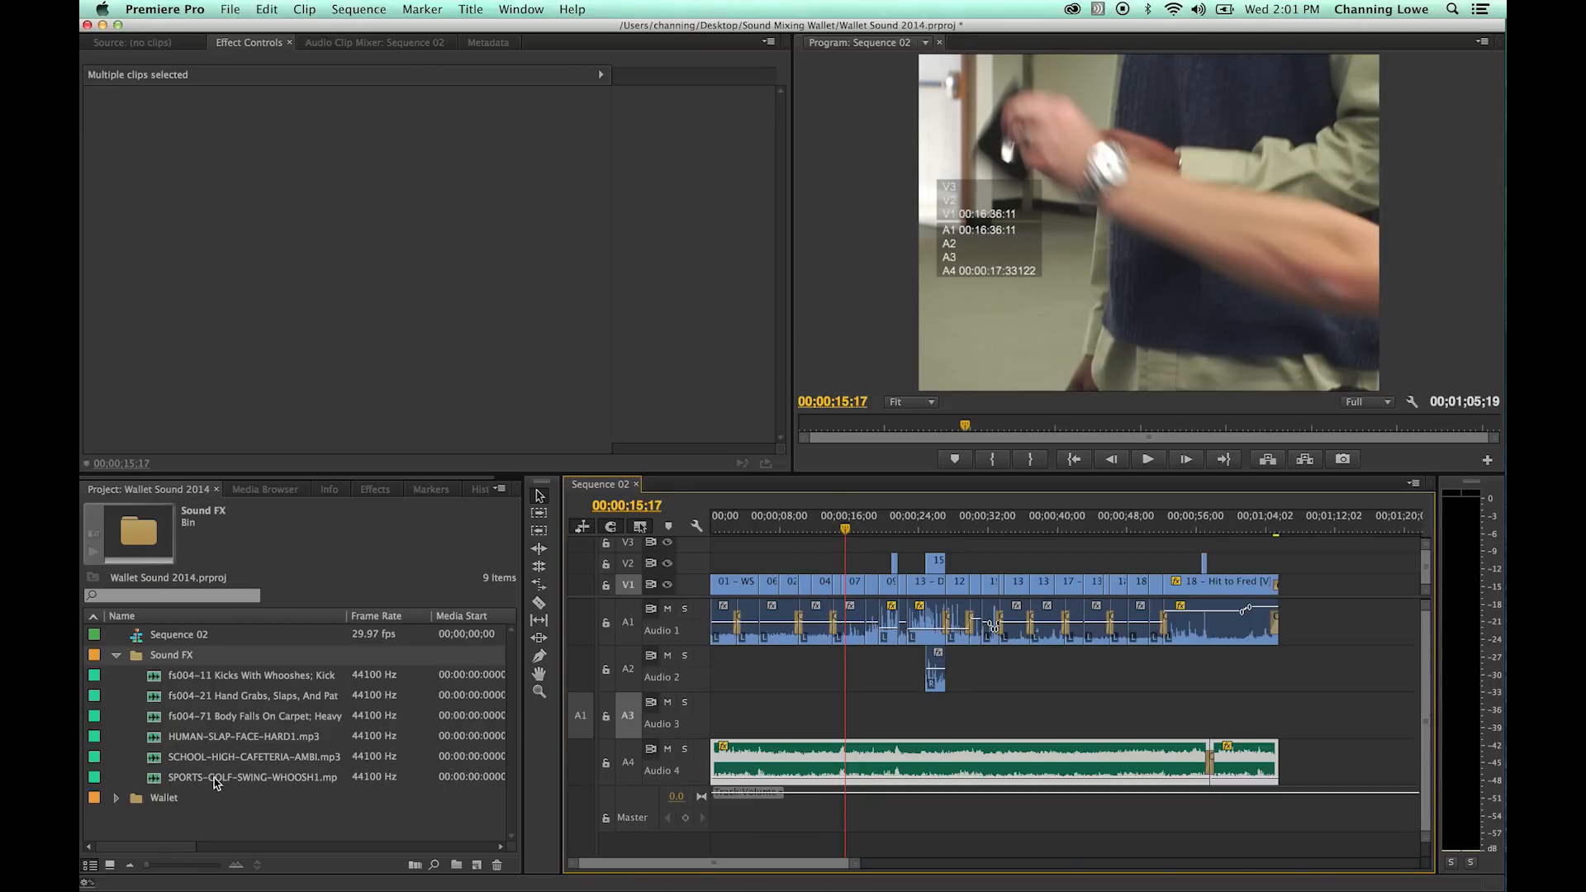
pyautogui.click(216, 778)
pyautogui.doubleClick(160, 780)
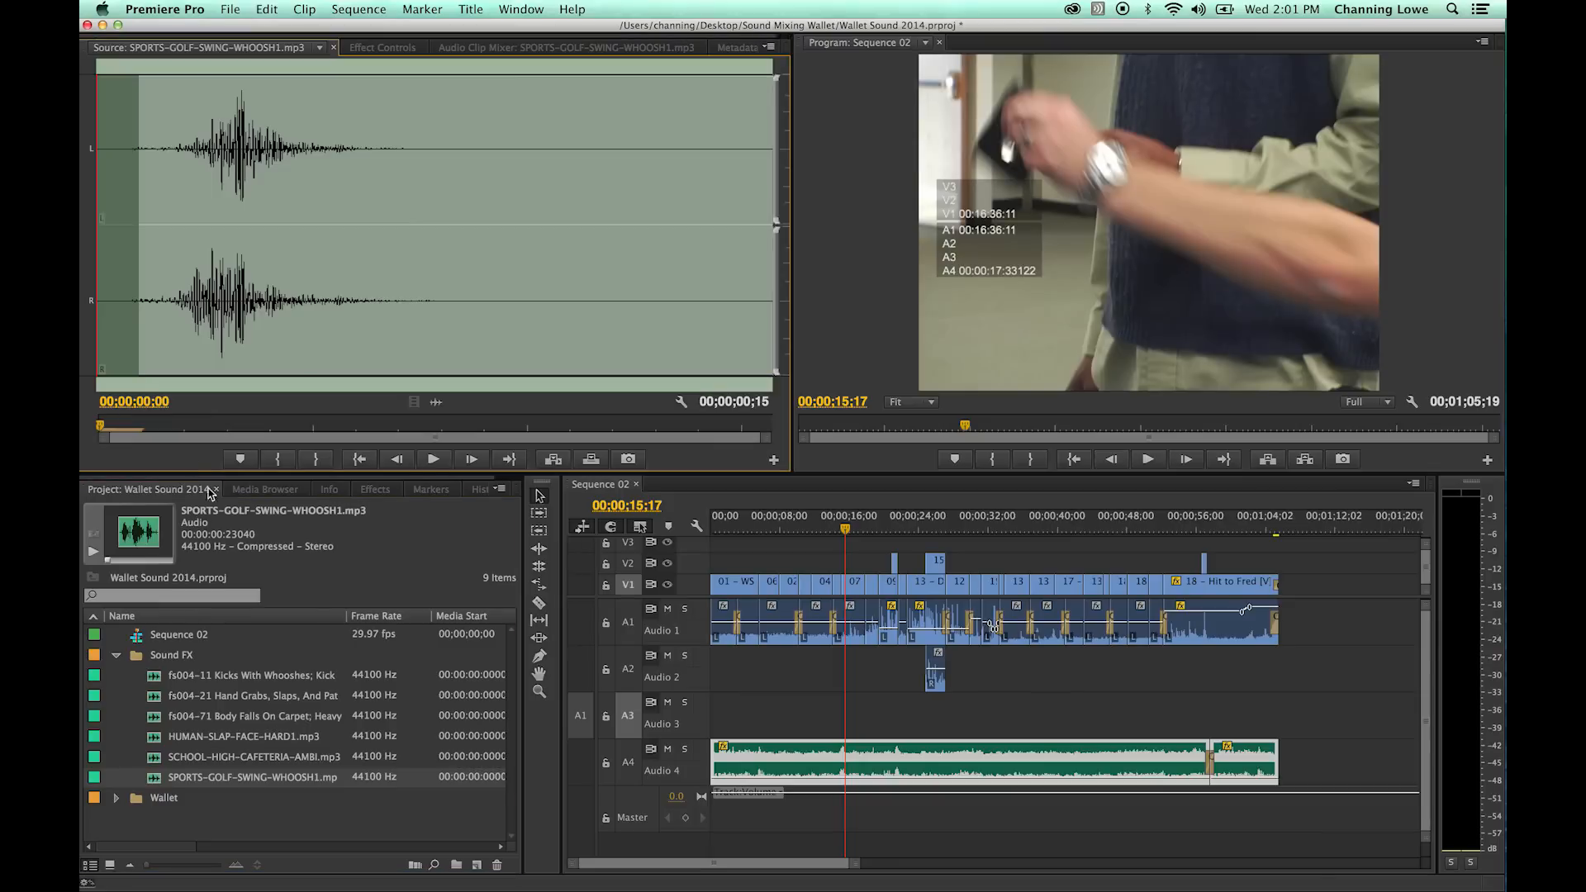
pyautogui.press('space')
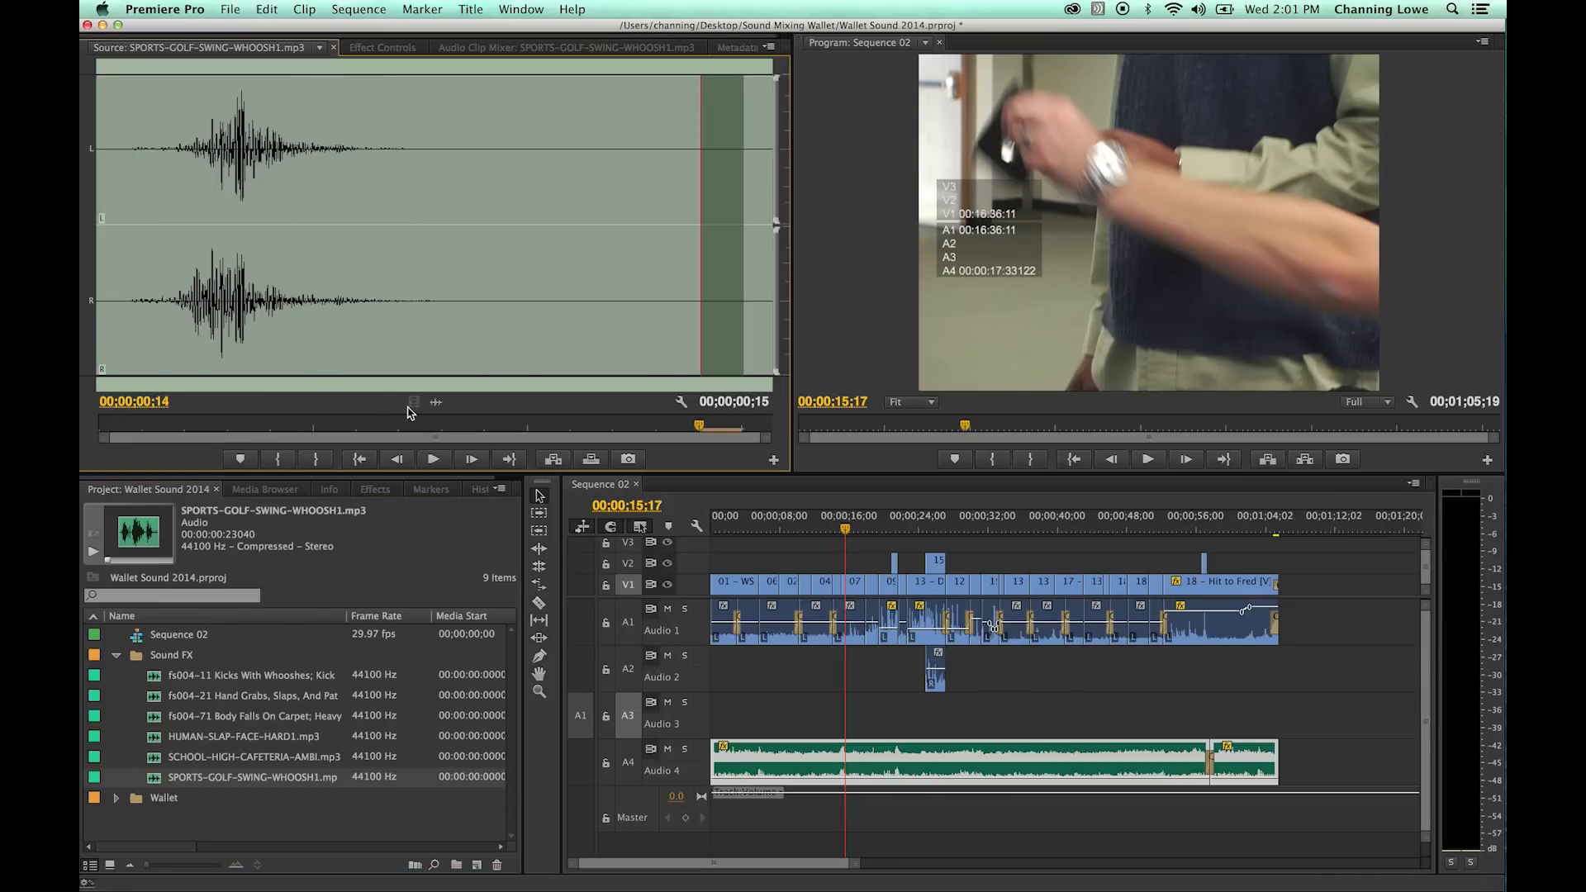
pyautogui.moveTo(465, 274)
pyautogui.mouseDown()
pyautogui.moveTo(148, 276)
pyautogui.moveTo(121, 302)
pyautogui.mouseUp()
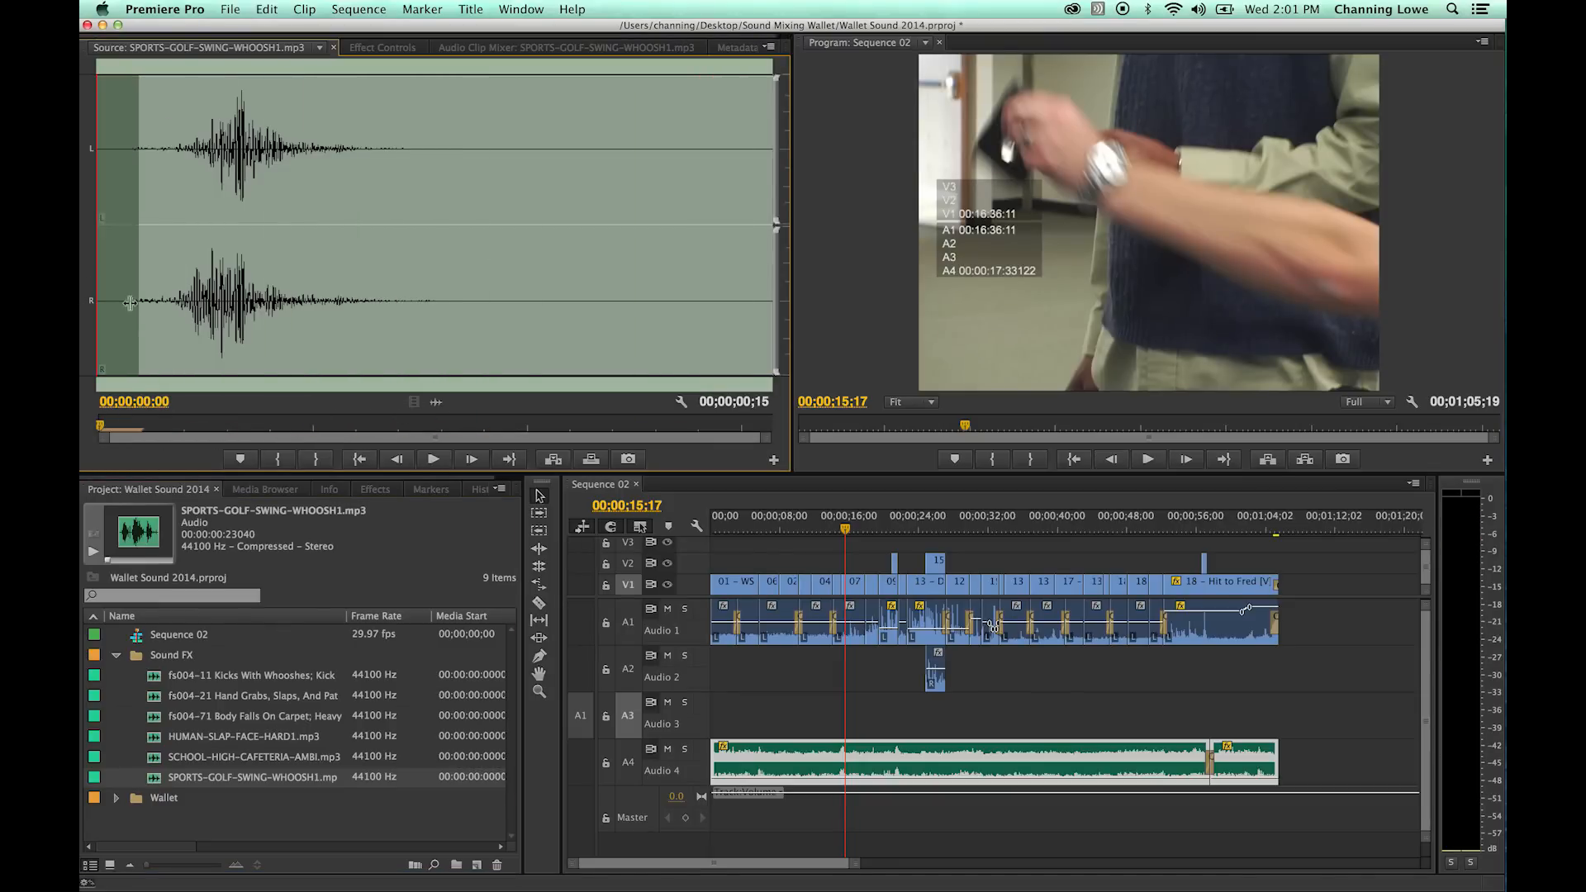
pyautogui.press('space')
pyautogui.press('o')
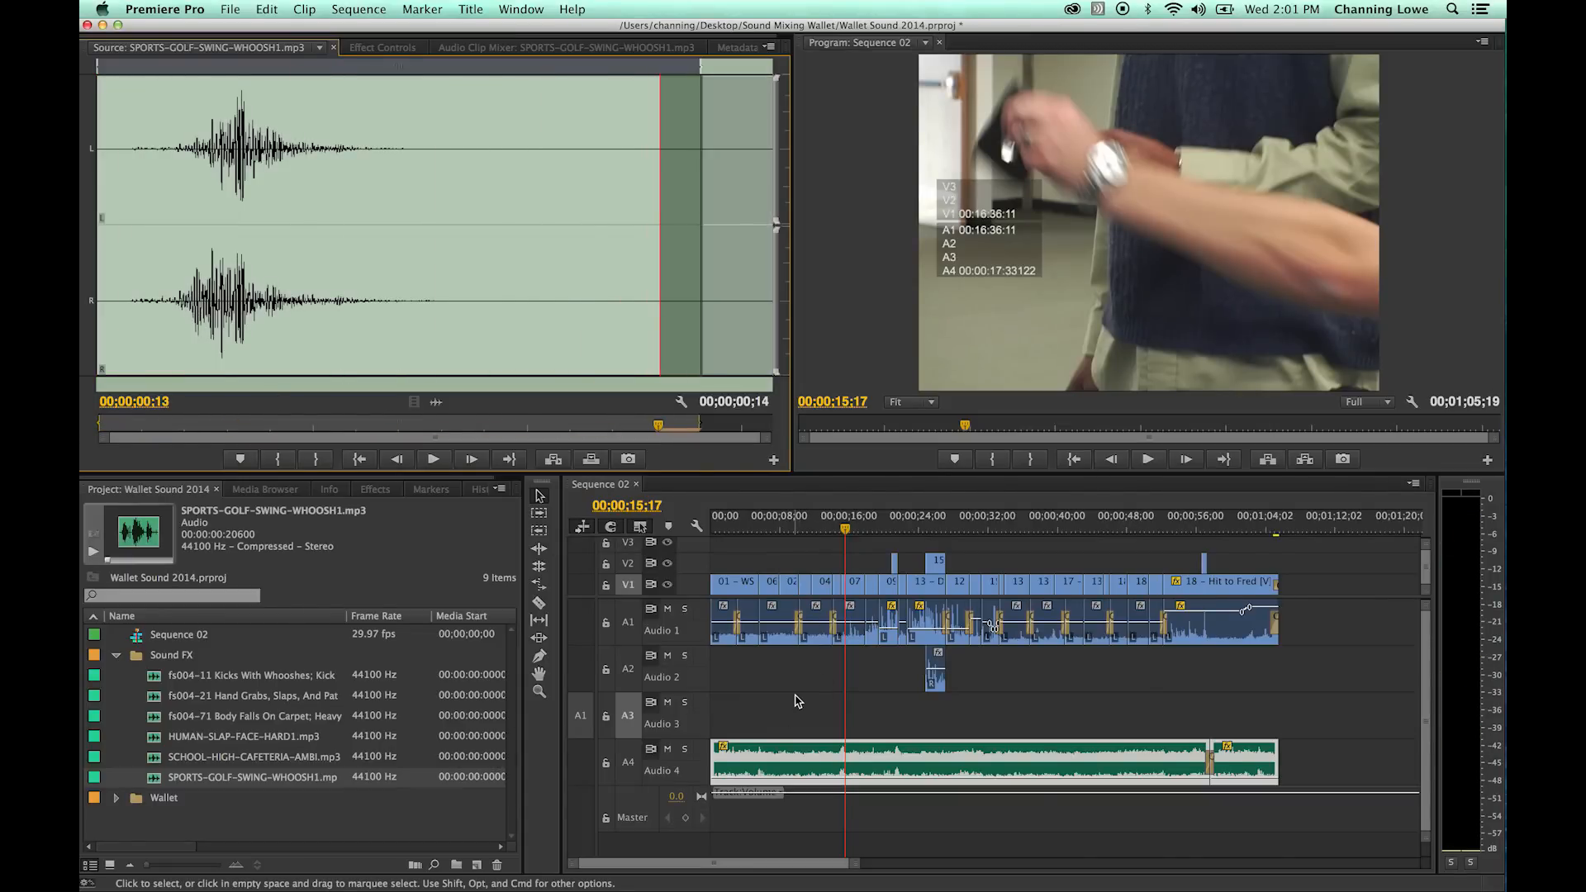
pyautogui.press('.')
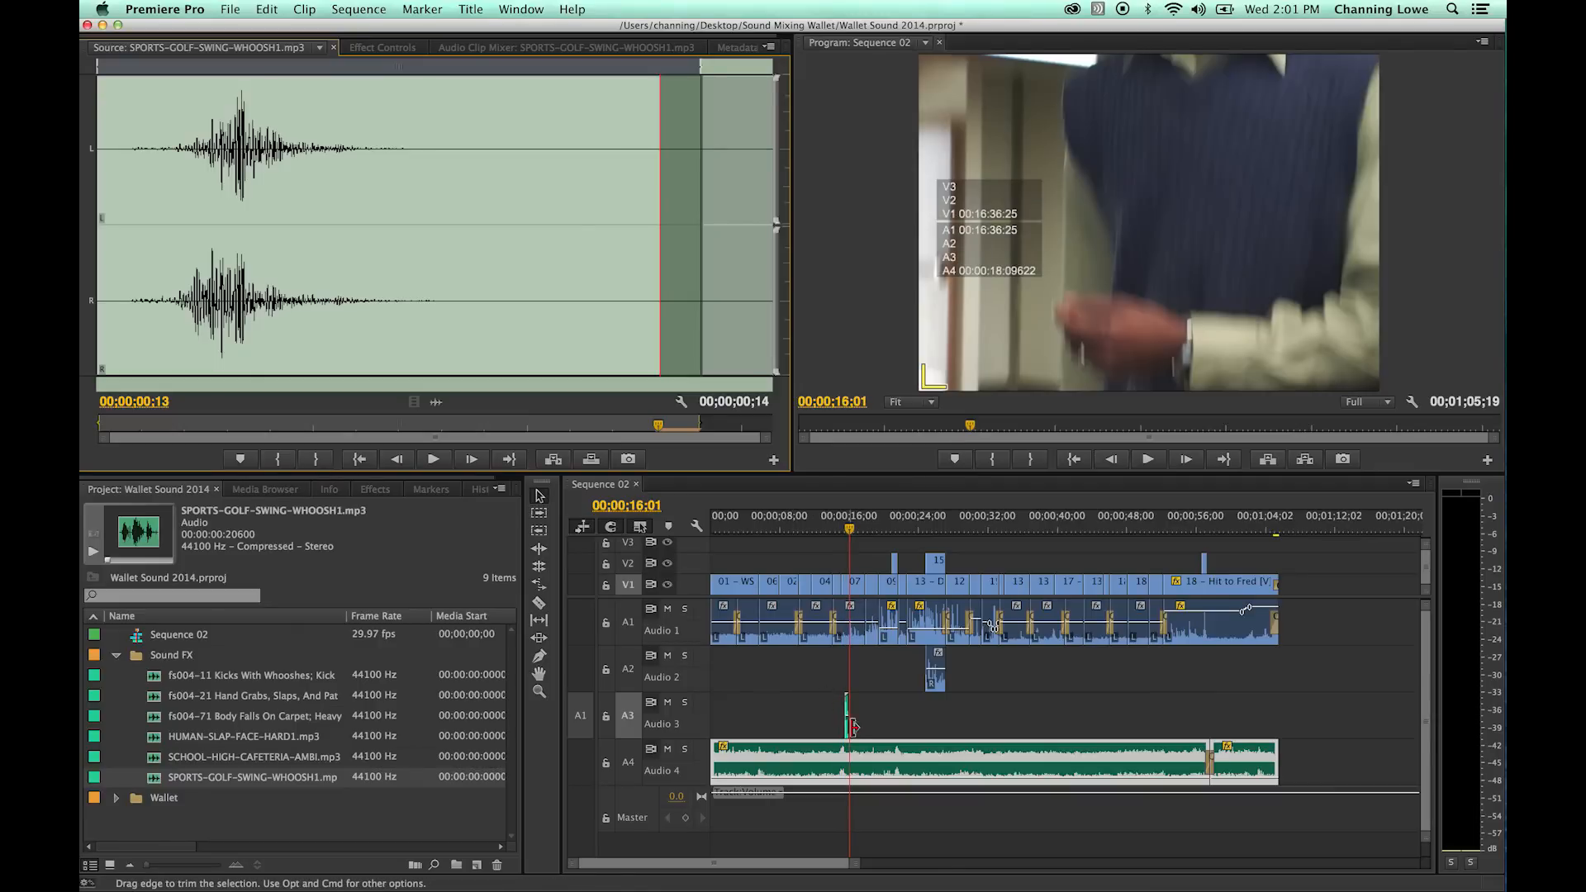
# - Nudge the whoosh clip on Audio 3 one frame earlier so its peak meets the wallet grab at 00;00;15;19, and play it back
pyautogui.click(859, 551)
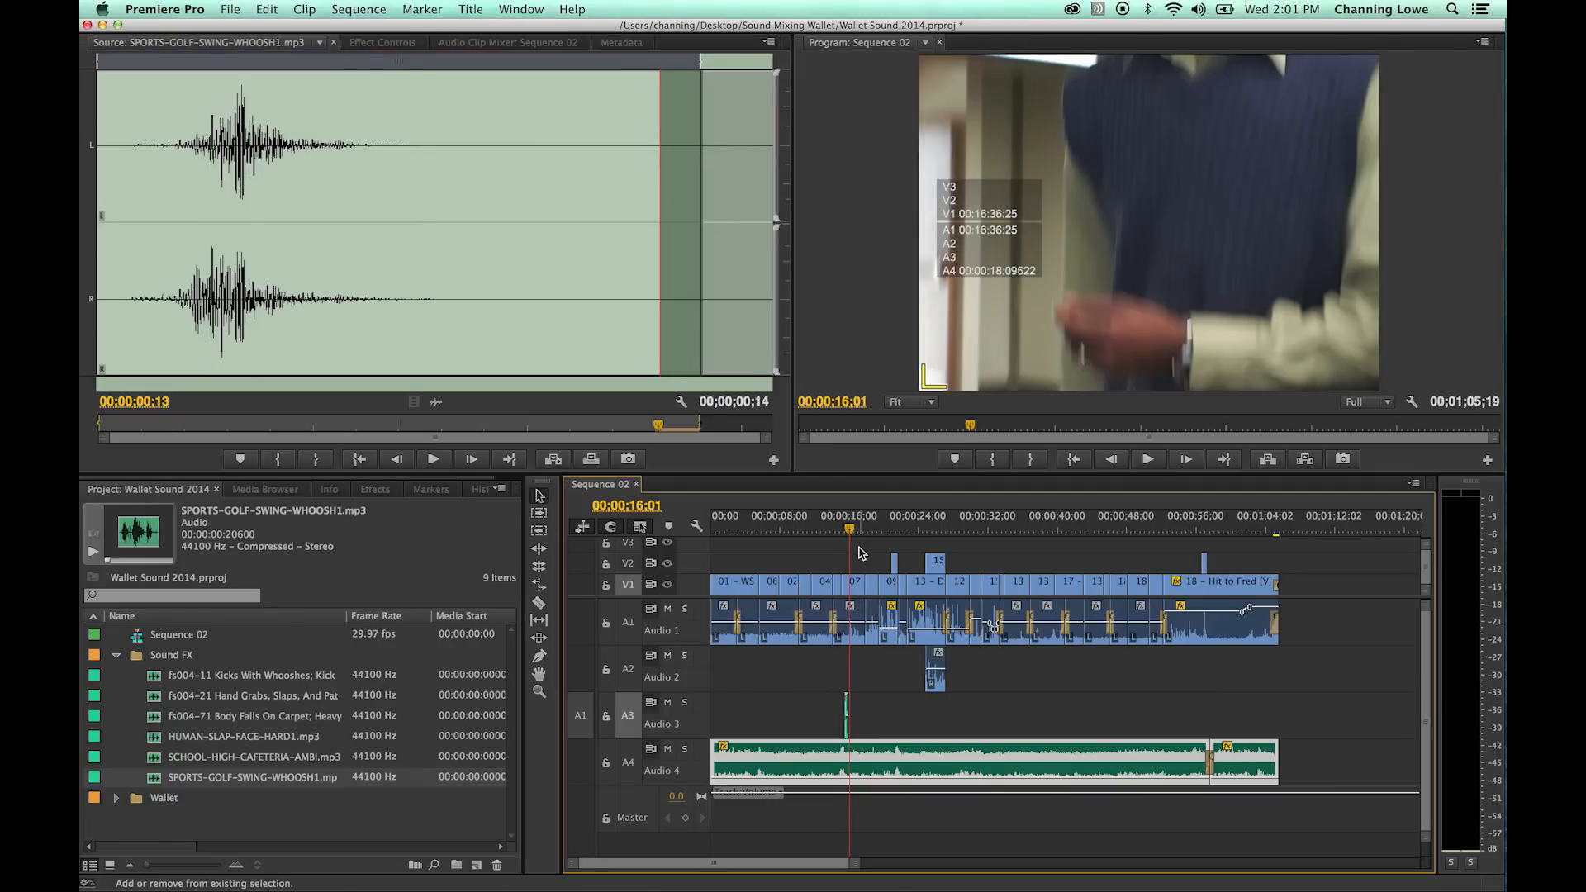
pyautogui.press('=')
pyautogui.press('=')
pyautogui.press('=')
pyautogui.press('=')
pyautogui.press('=')
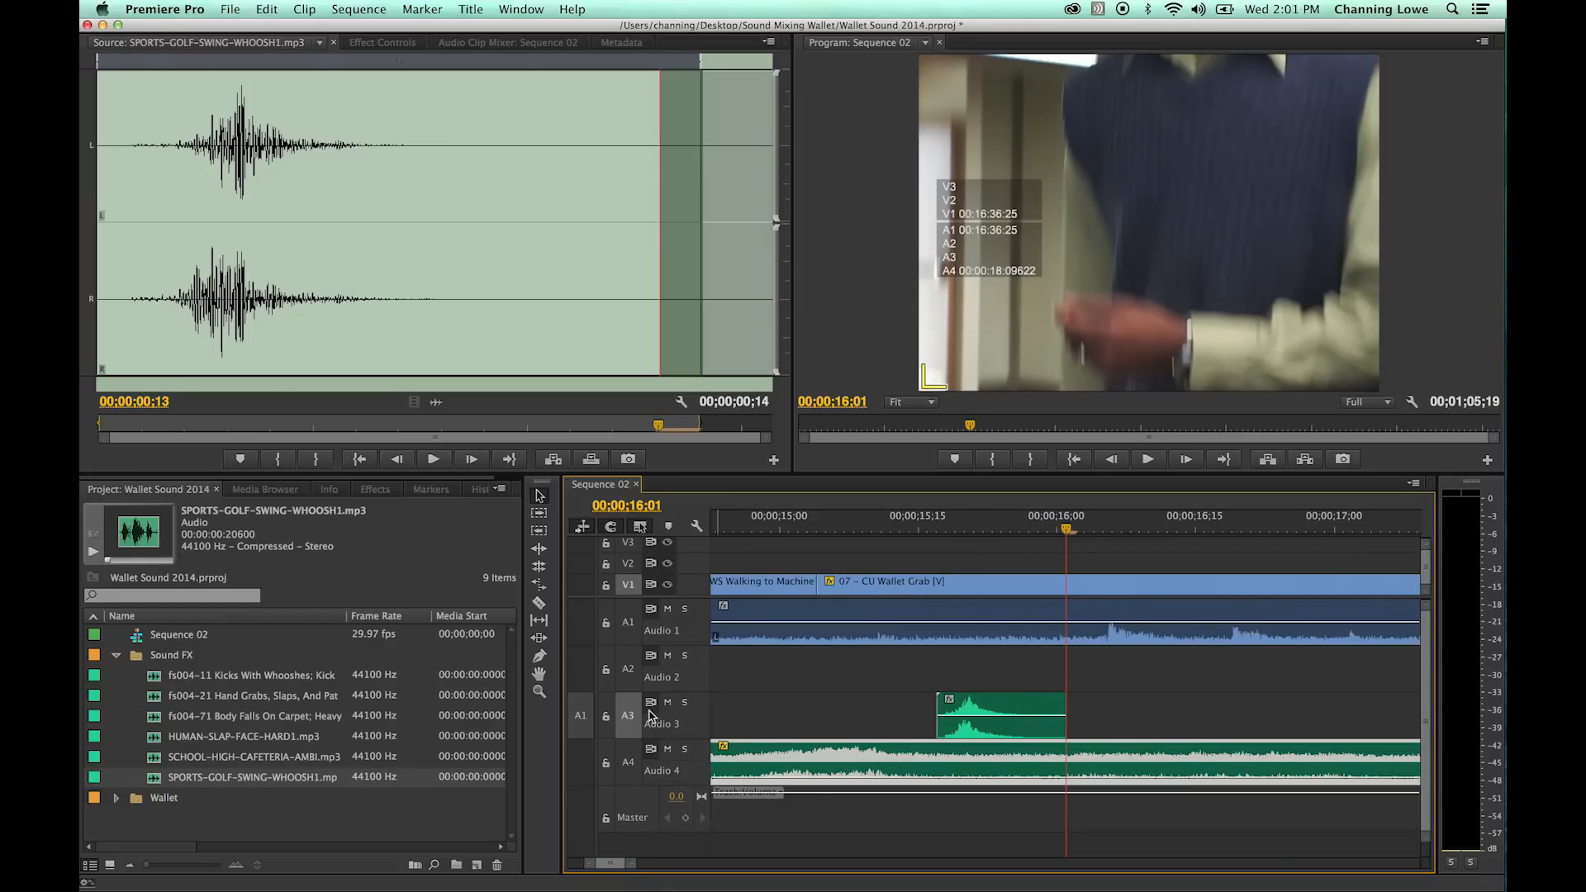
pyautogui.moveTo(960, 524); pyautogui.dragTo(910, 529)
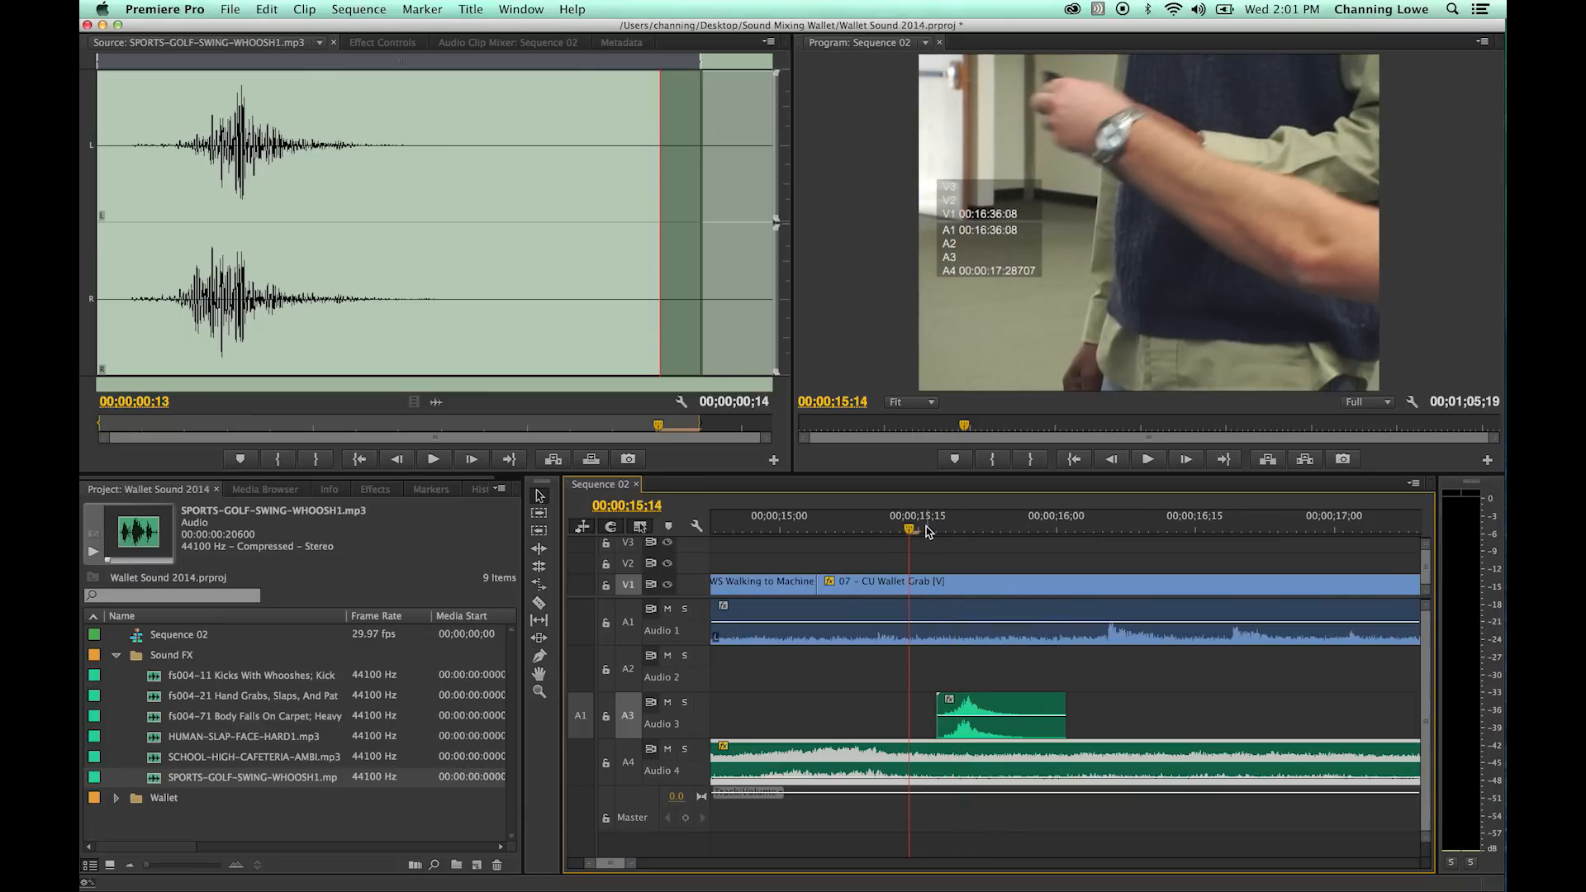
pyautogui.press('Right')
pyautogui.press('Right')
pyautogui.press('Right')
pyautogui.press('Right')
pyautogui.press('Right')
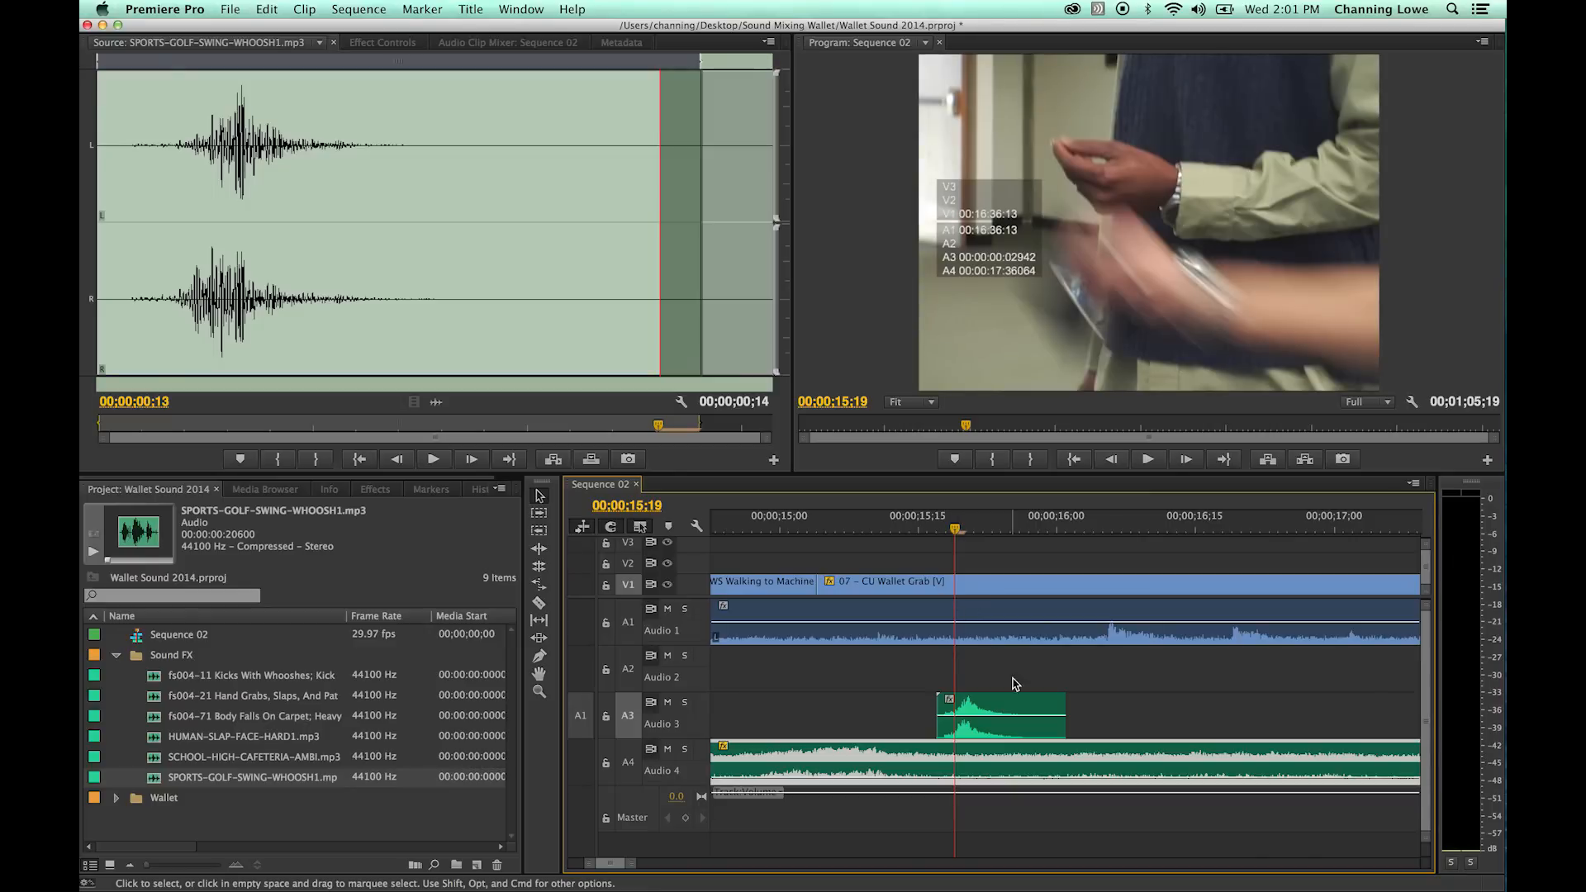
pyautogui.click(991, 704)
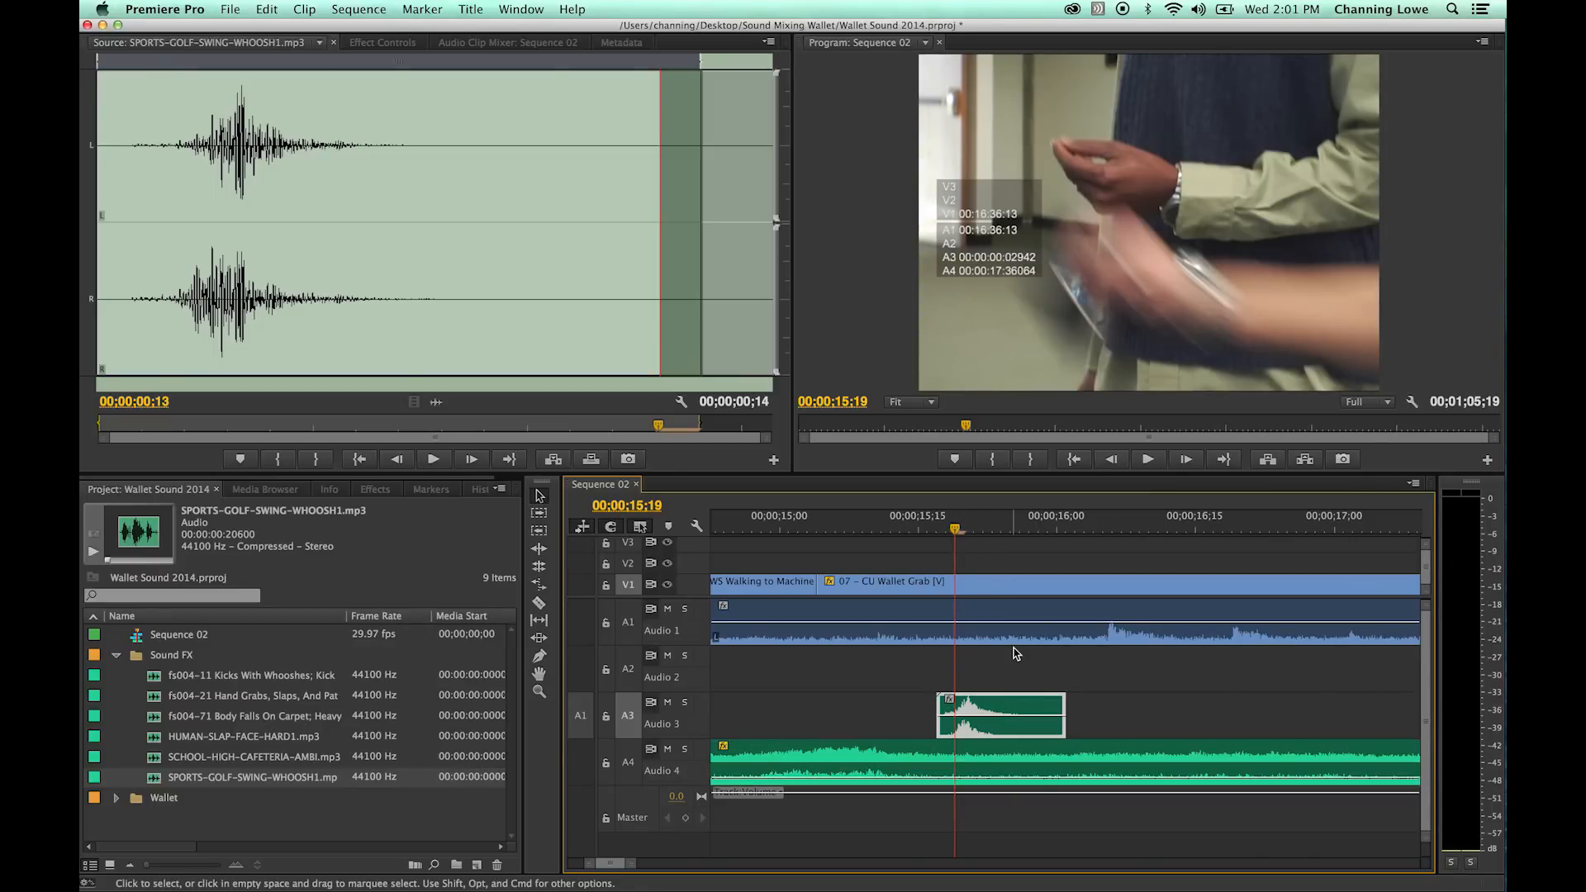
pyautogui.press('super+Left')
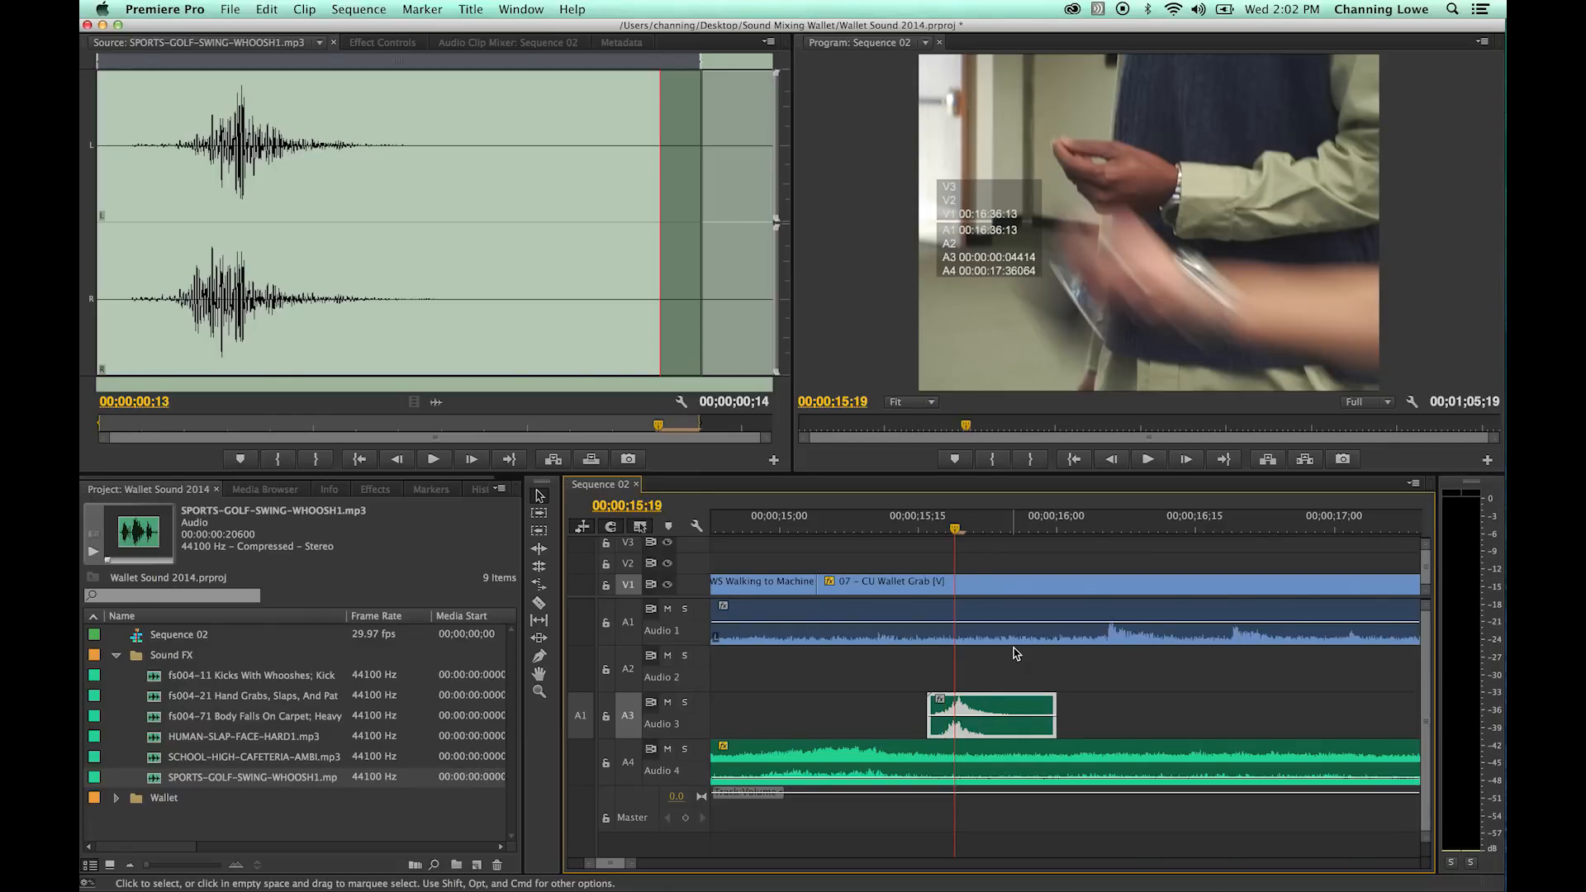
pyautogui.press('super+Right')
pyautogui.press('super+Left')
pyautogui.press('super+Left')
pyautogui.press('super+Left')
pyautogui.press('super+Left')
pyautogui.press('super+Left')
pyautogui.press('super+Right')
pyautogui.press('super+Right')
pyautogui.press('super+Right')
pyautogui.press('super+Right')
pyautogui.moveTo(934, 528); pyautogui.dragTo(863, 531)
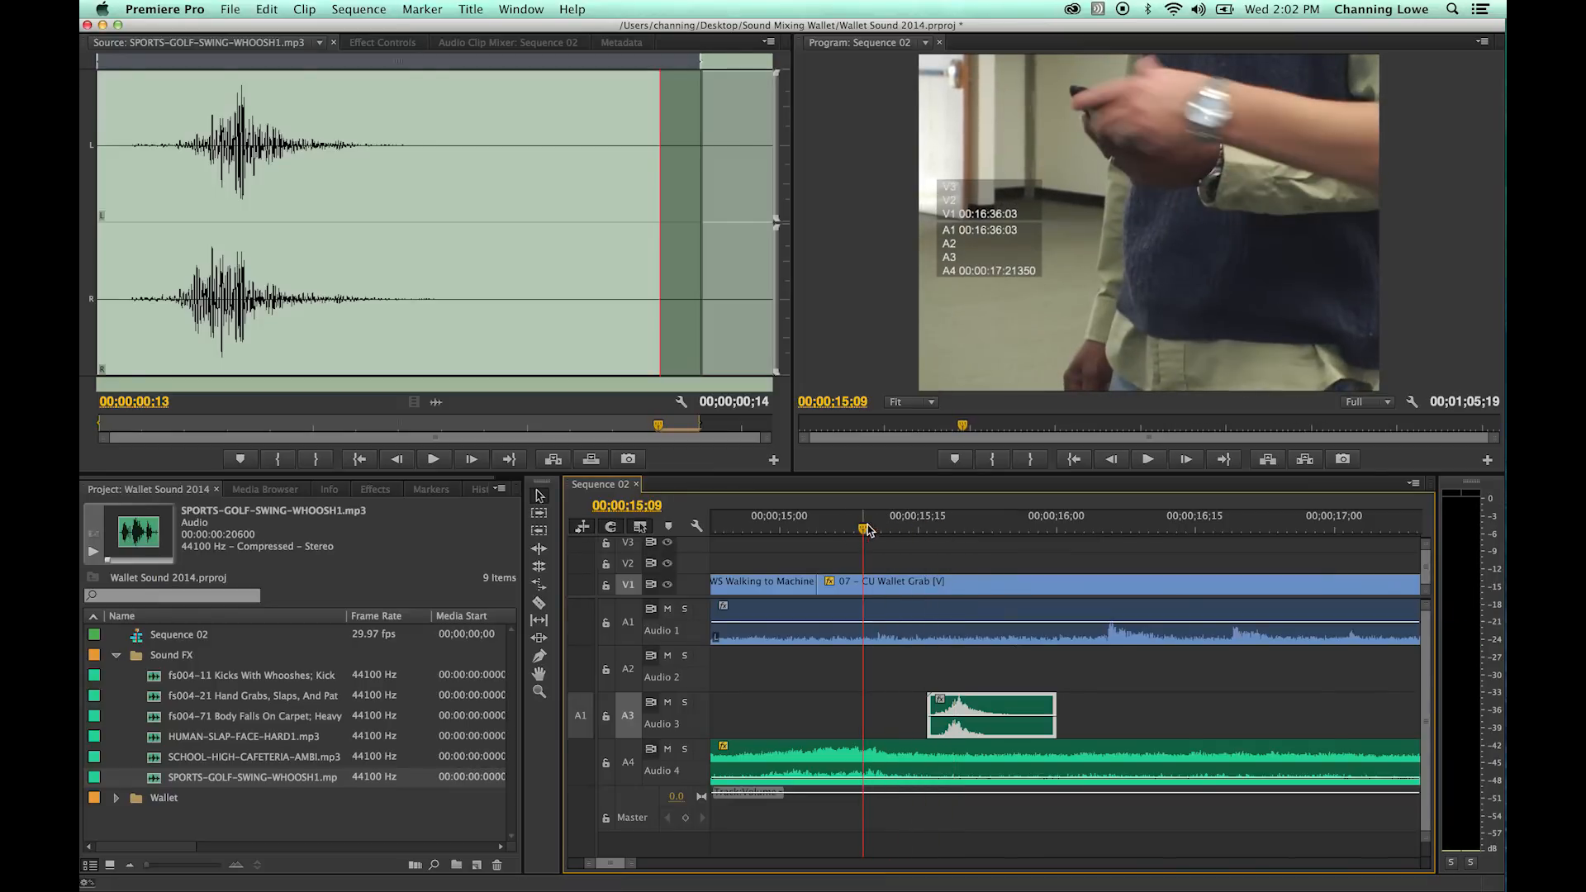
pyautogui.press('space')
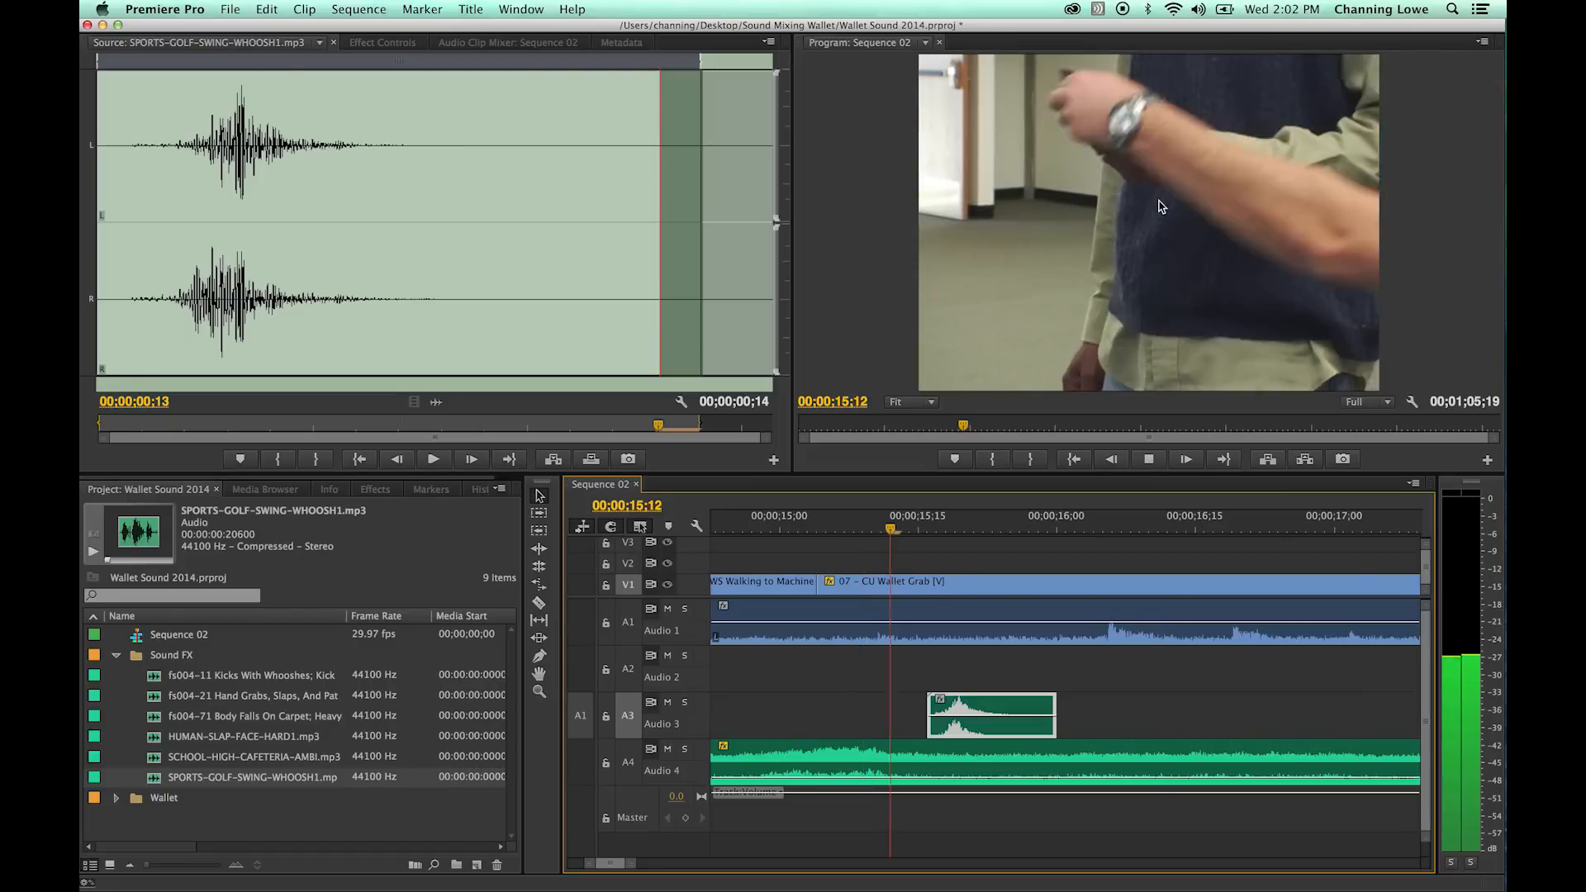
# - Lower the whoosh clip's volume on Audio 3 in small amounts, playing the wallet grab after each change
pyautogui.moveTo(1015, 516); pyautogui.dragTo(955, 519)
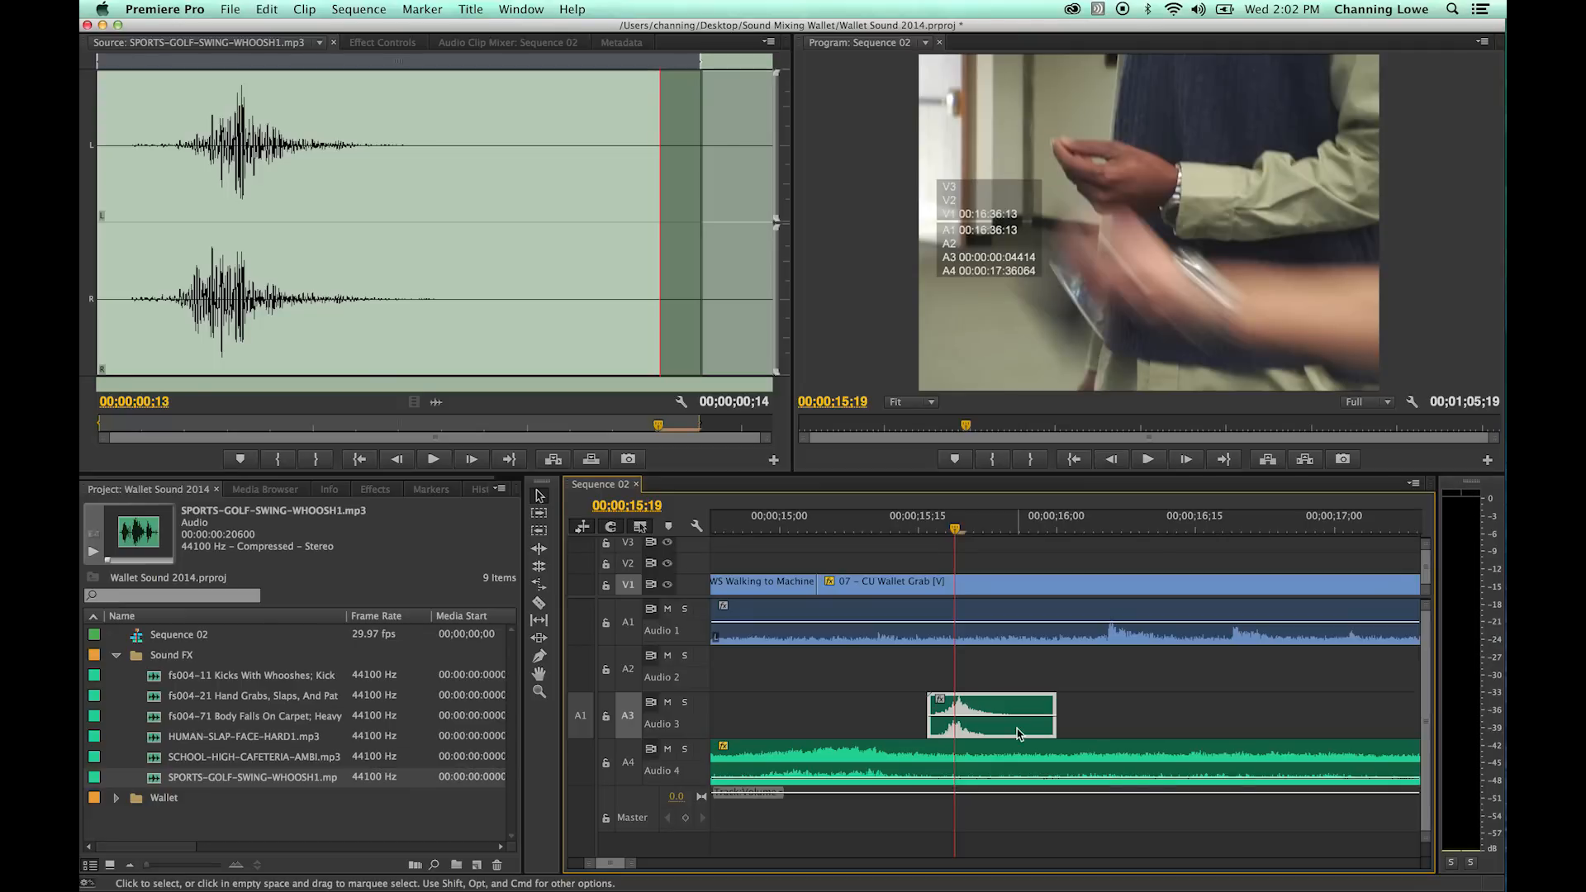
pyautogui.moveTo(991, 715); pyautogui.dragTo(991, 723)
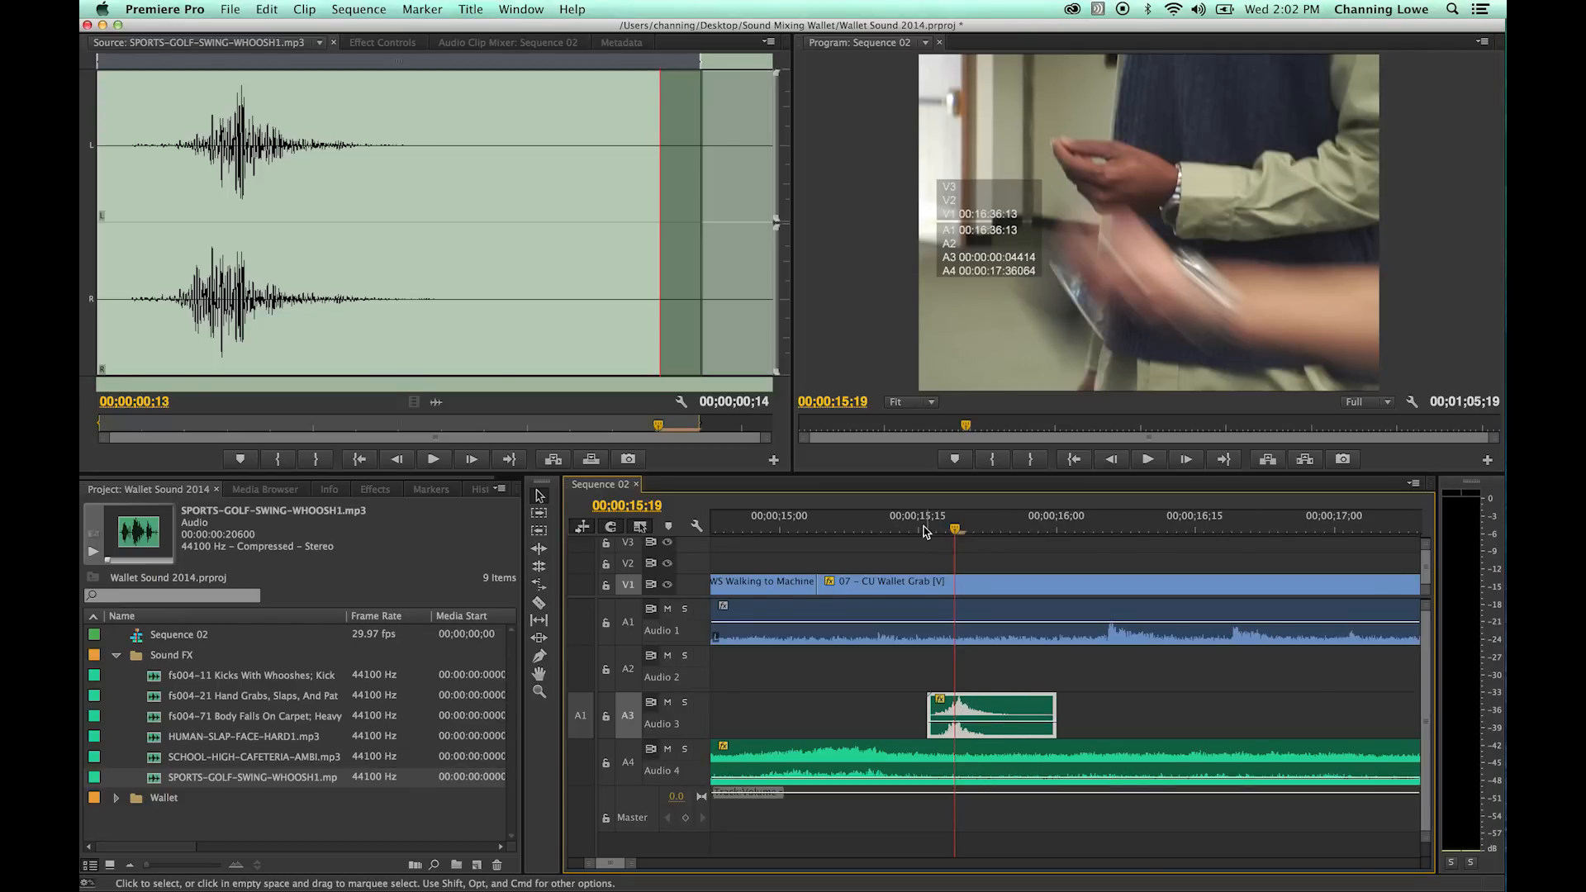
pyautogui.click(923, 526)
pyautogui.press('space')
pyautogui.press('space')
pyautogui.moveTo(983, 721); pyautogui.dragTo(983, 724)
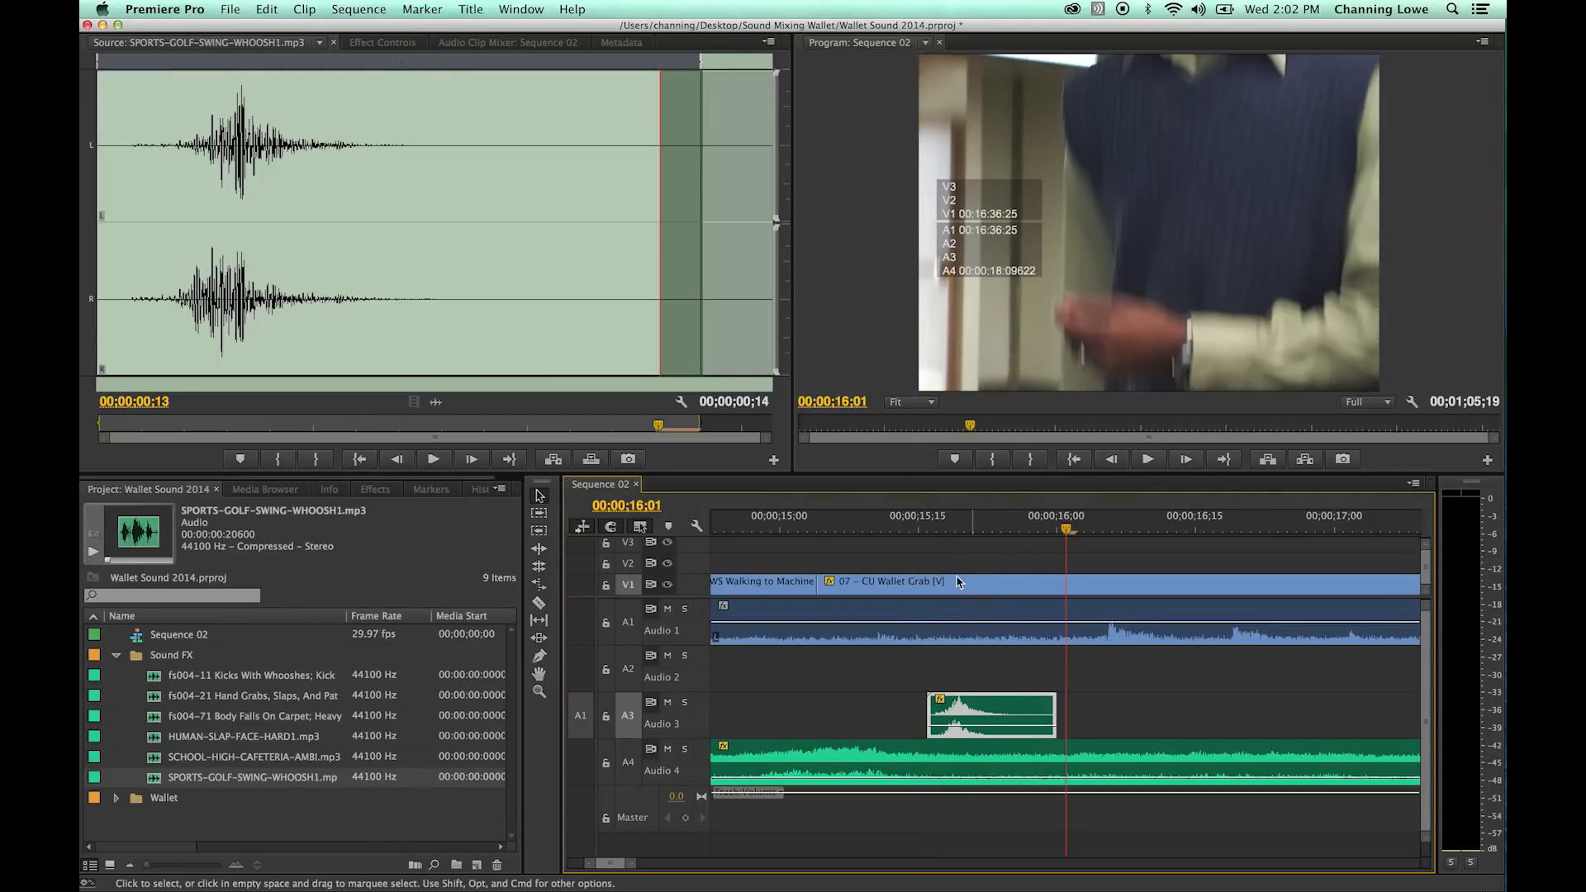
pyautogui.click(908, 528)
pyautogui.press('space')
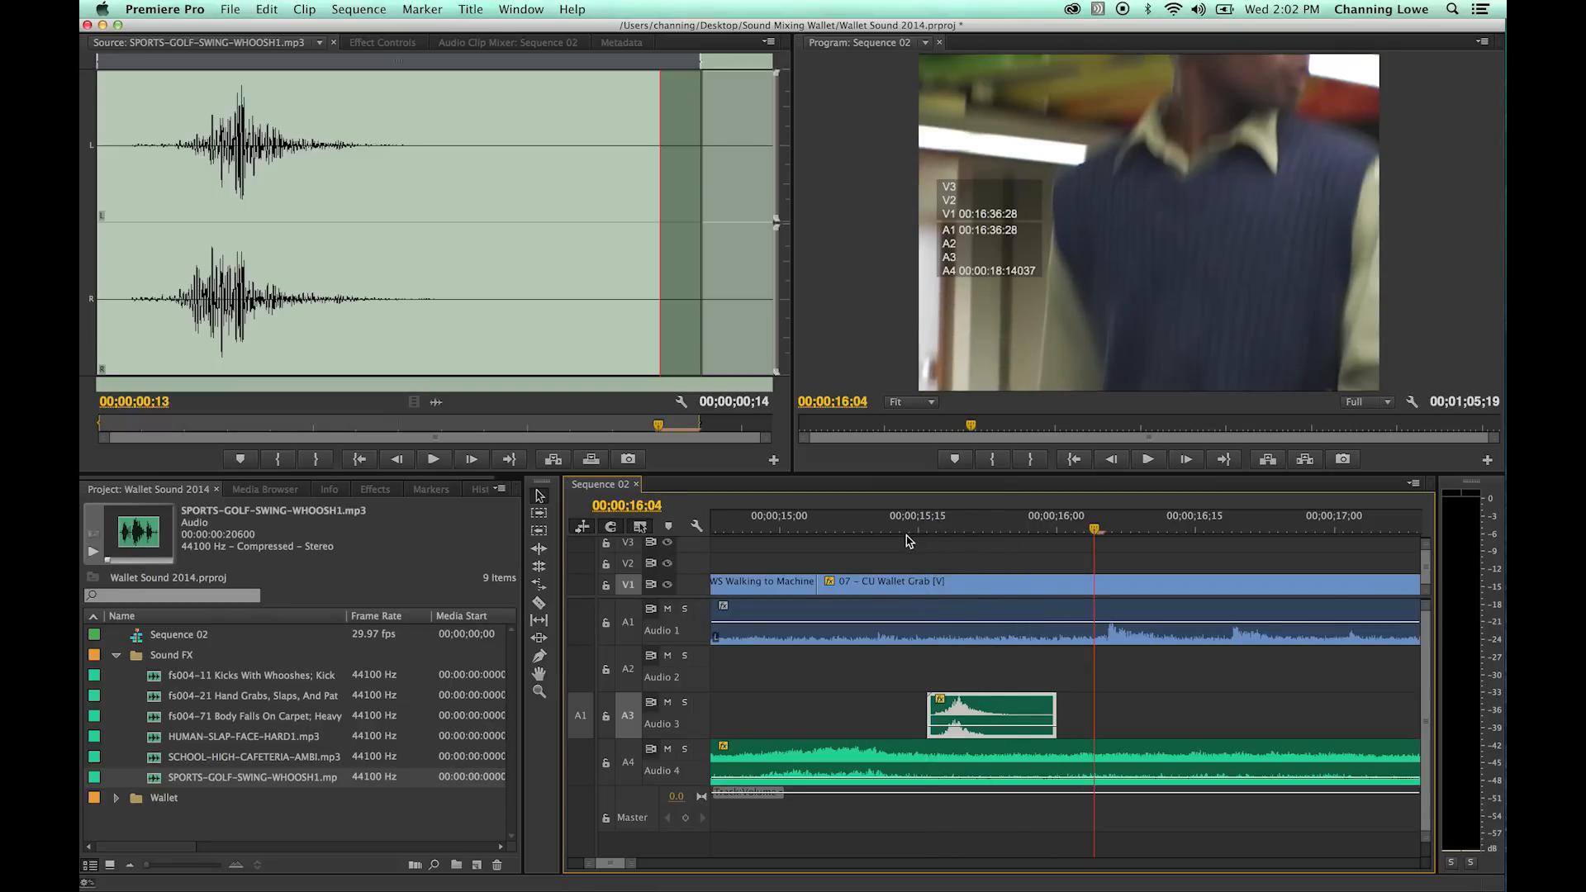
# - Play the scene on from the wallet grab to about 00;00;20;23 with the system volume raised, checking the sound
pyautogui.press('-')
pyautogui.press('-')
pyautogui.press('space')
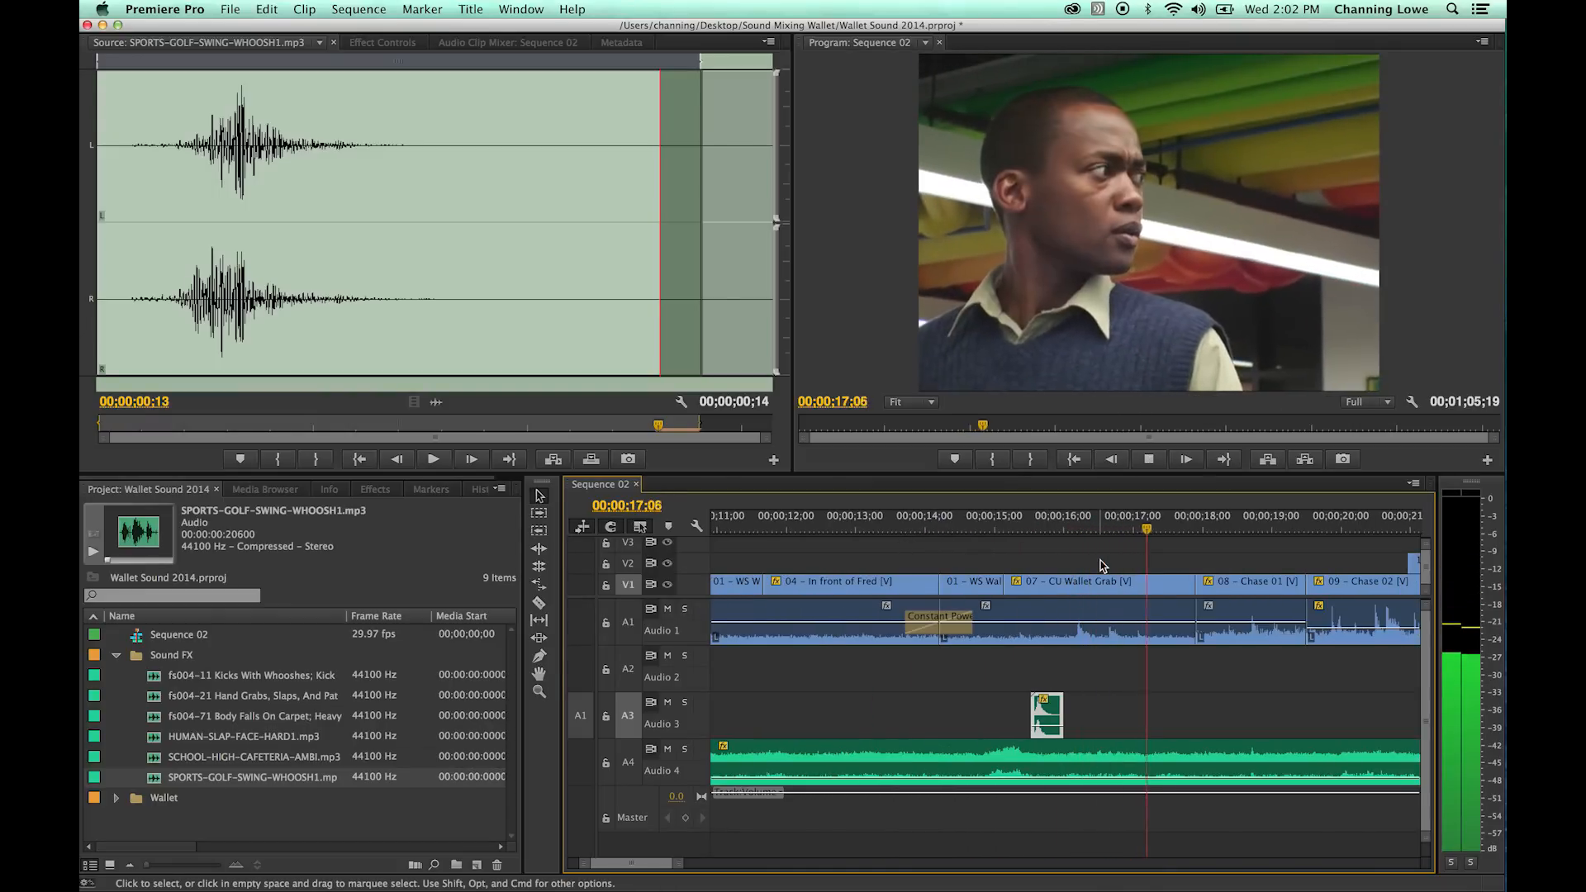
pyautogui.press('space')
pyautogui.press('XF86AudioRaiseVolume')
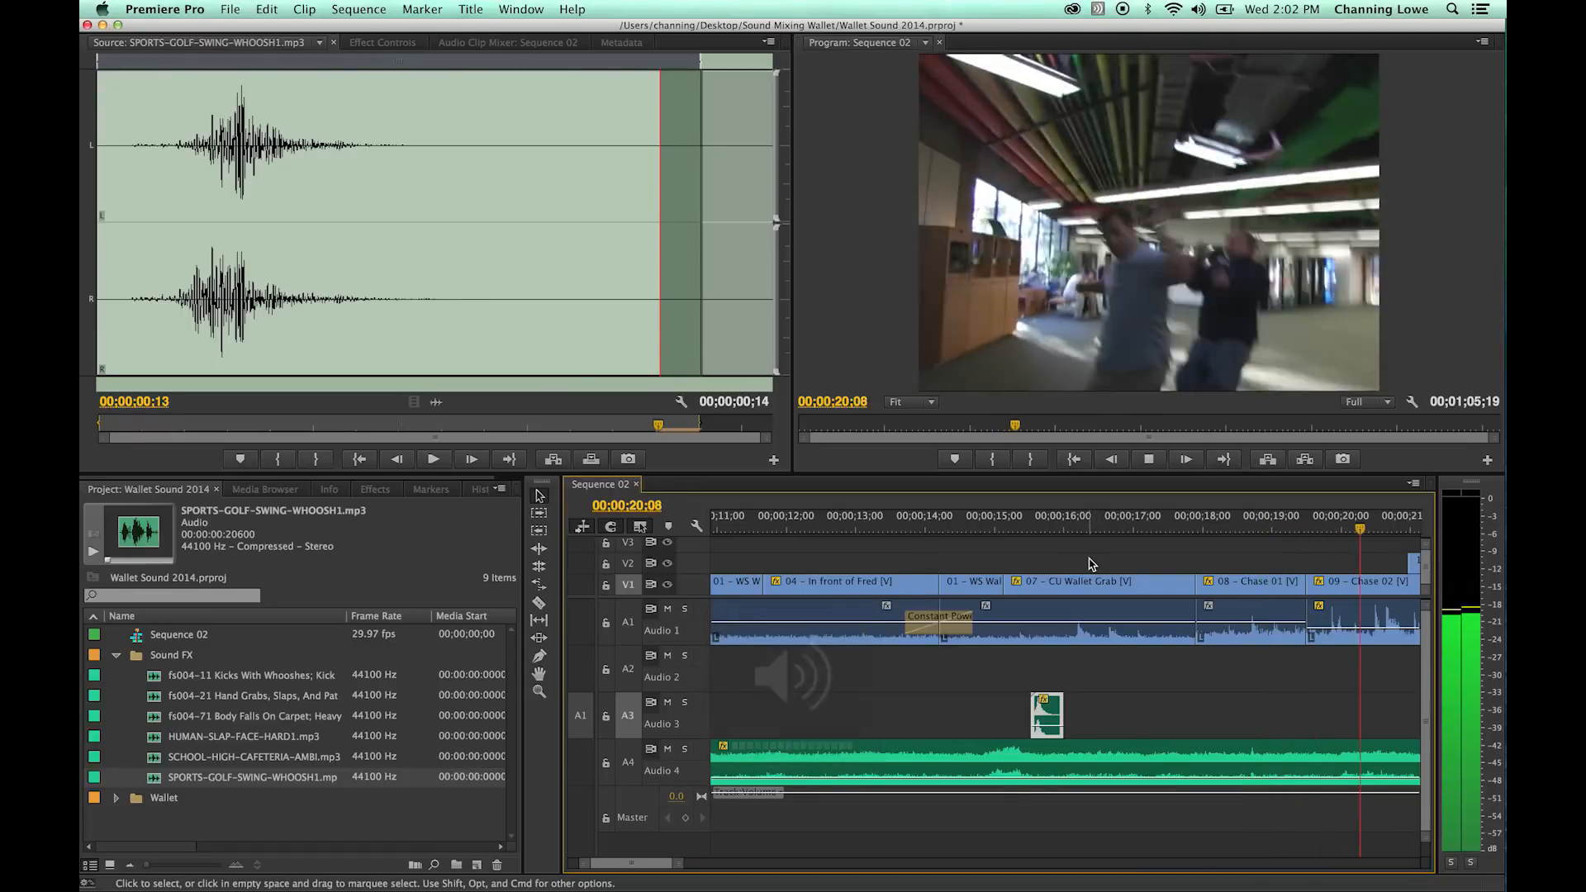
pyautogui.press('space')
# - Cue the chase near 00;00;19;27 and mark the second slap in the fs004-21 Hand Grabs, Slaps, And Pats source from 00;00;02;22 to 00;00;03;11
pyautogui.press('-')
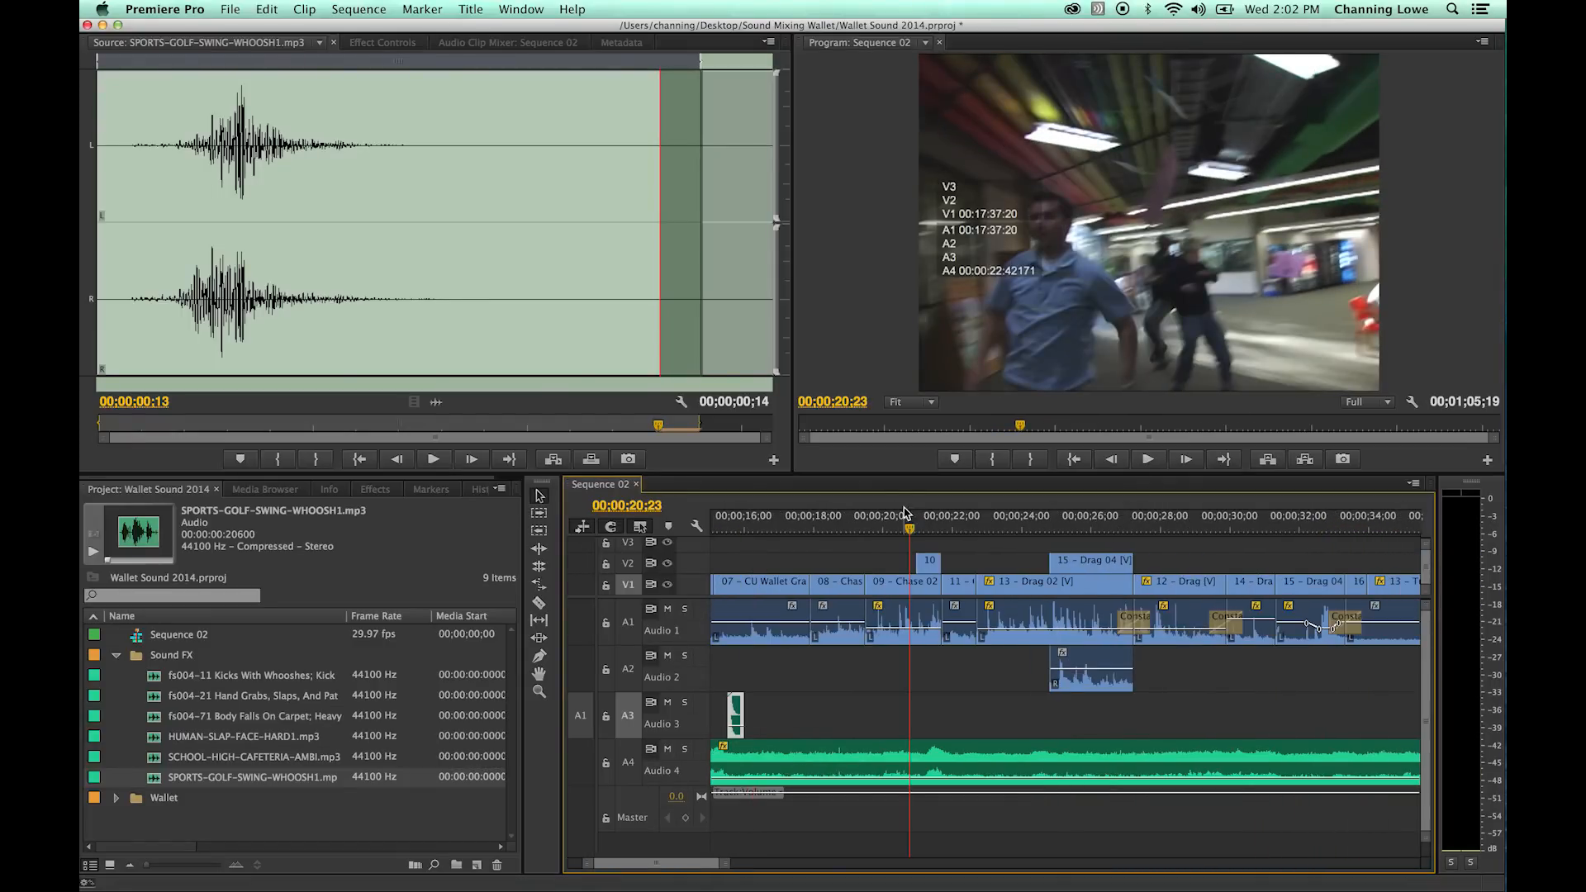
pyautogui.moveTo(925, 529); pyautogui.dragTo(879, 530)
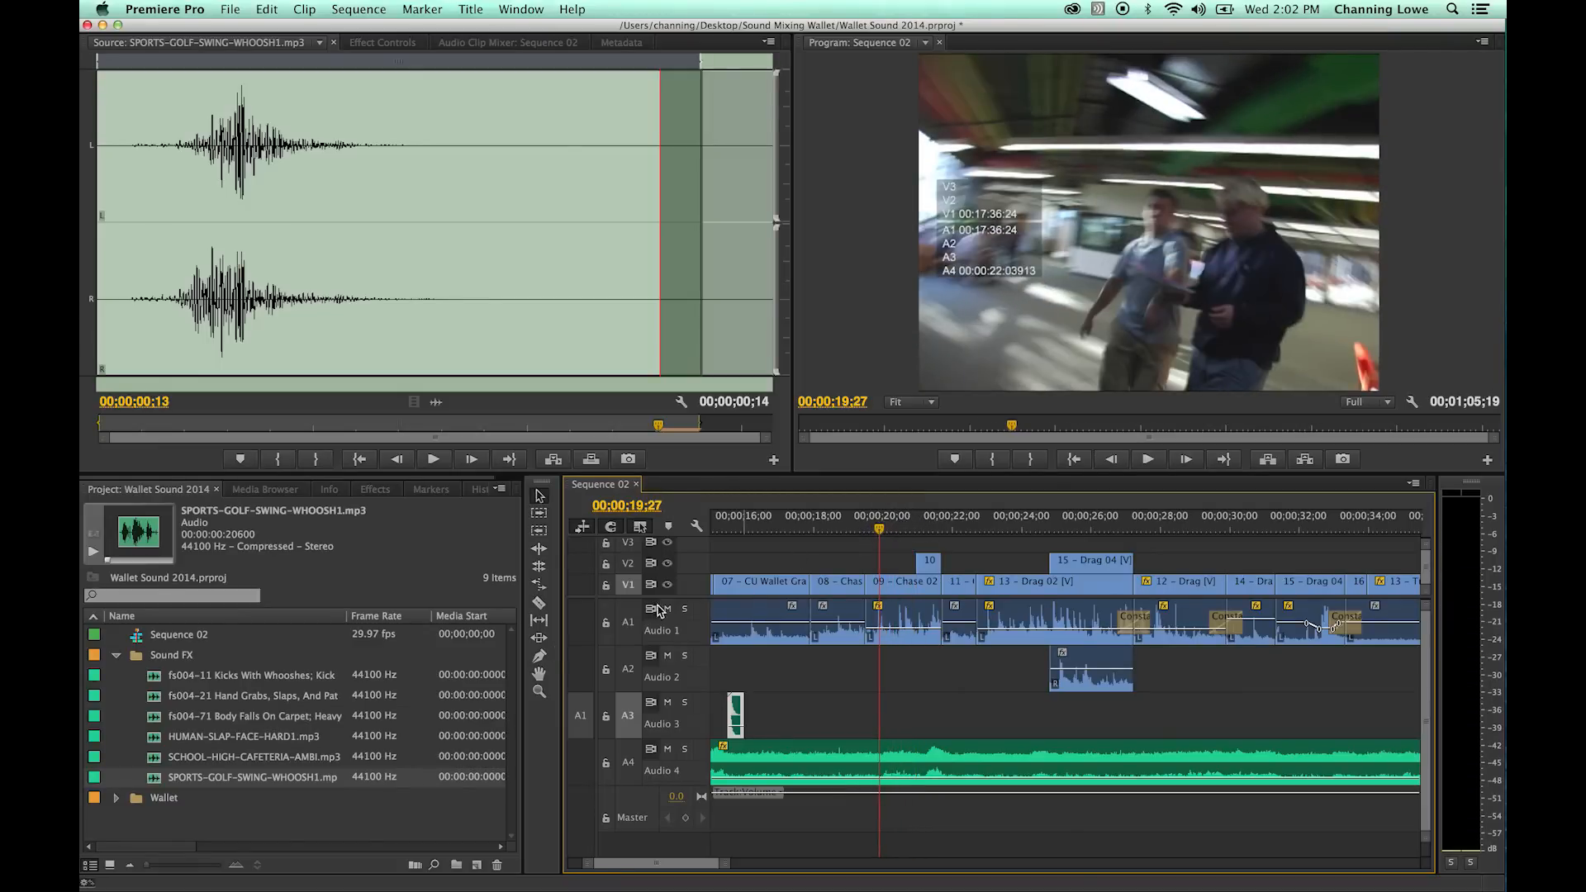
pyautogui.click(162, 738)
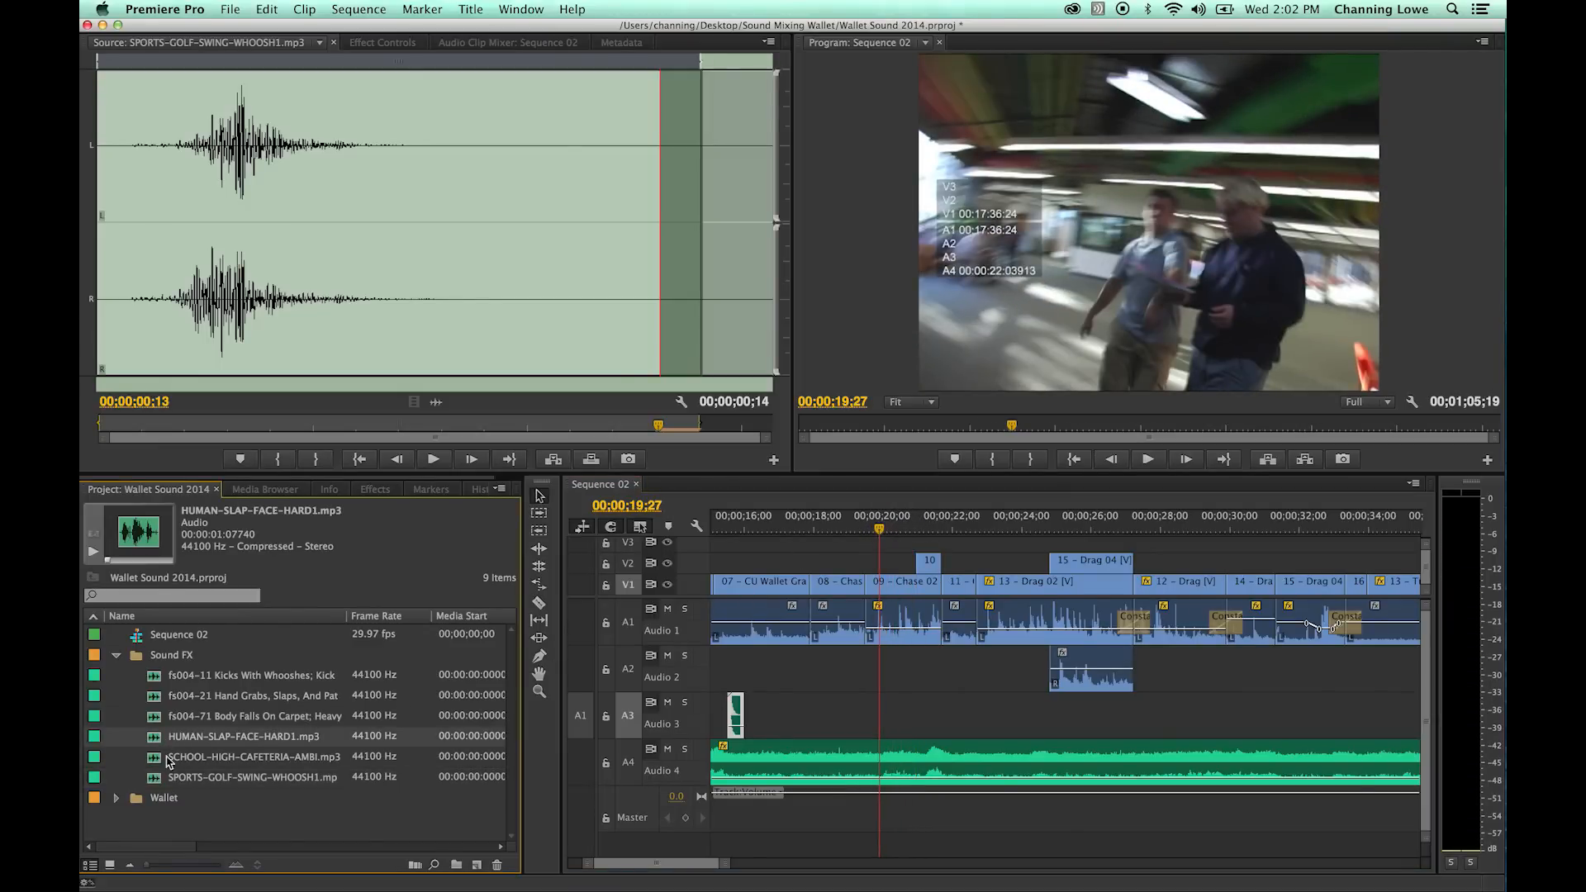
pyautogui.doubleClick(185, 699)
pyautogui.press('space')
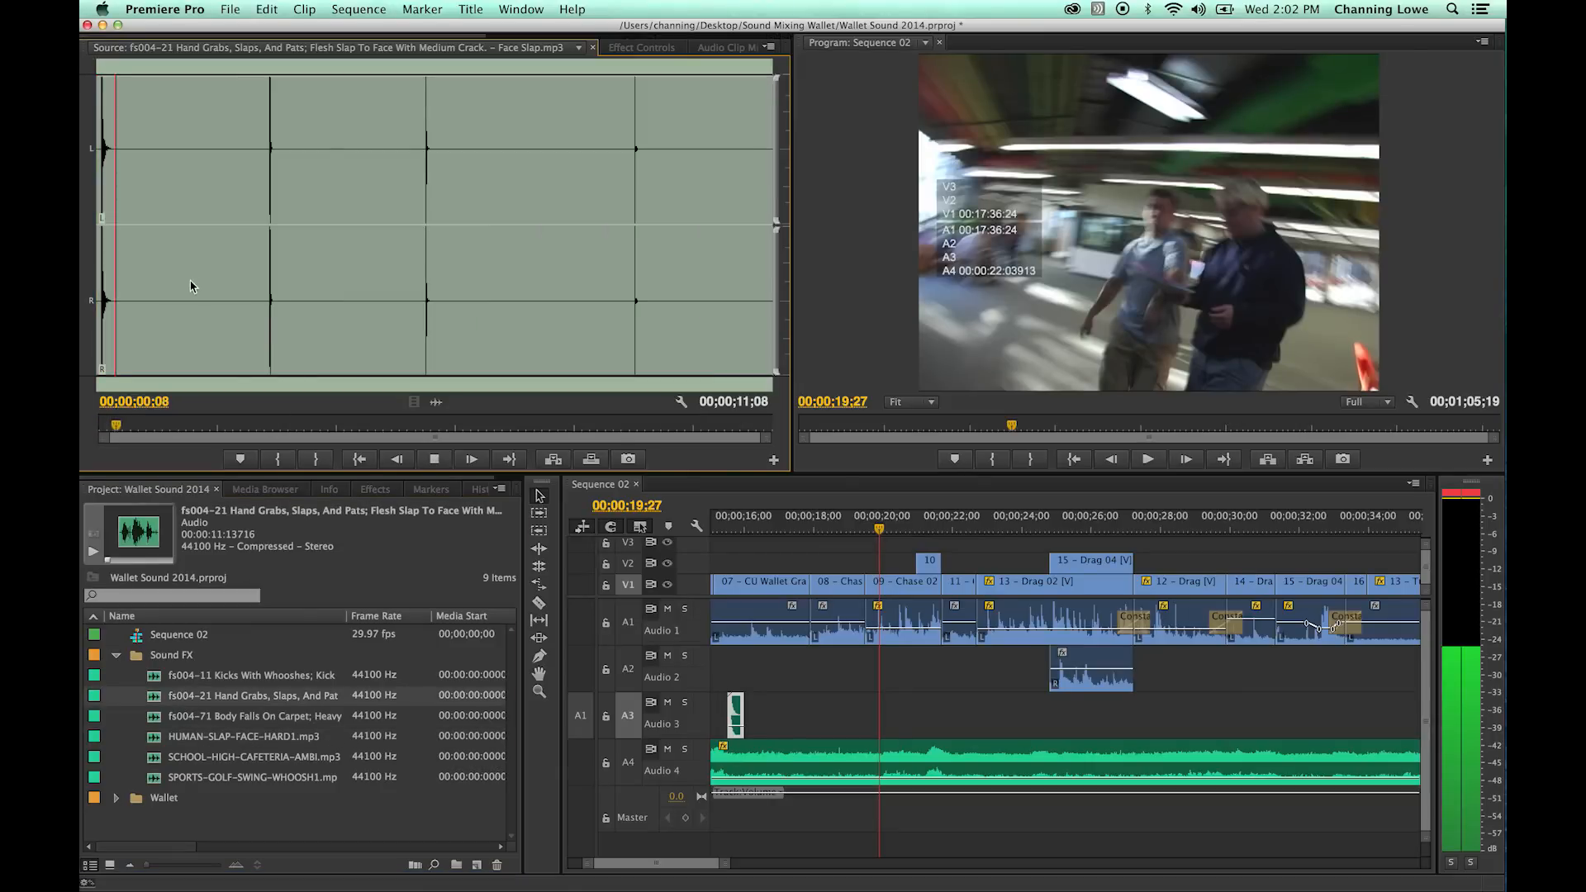
pyautogui.press('space')
pyautogui.click(261, 246)
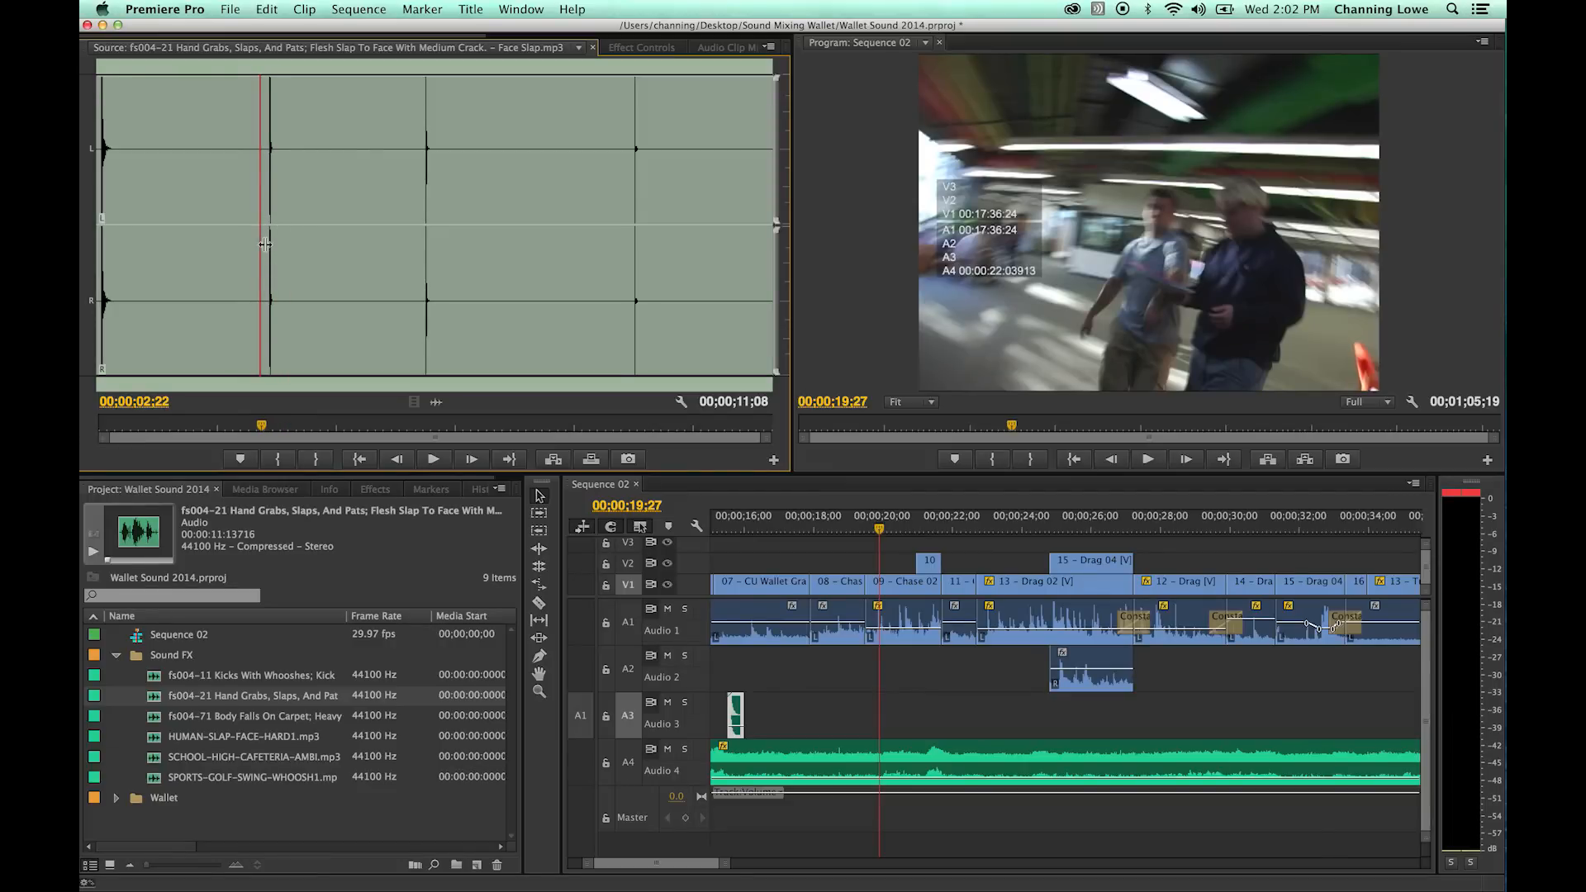
pyautogui.press('i')
pyautogui.press('space')
pyautogui.press('space')
pyautogui.press('o')
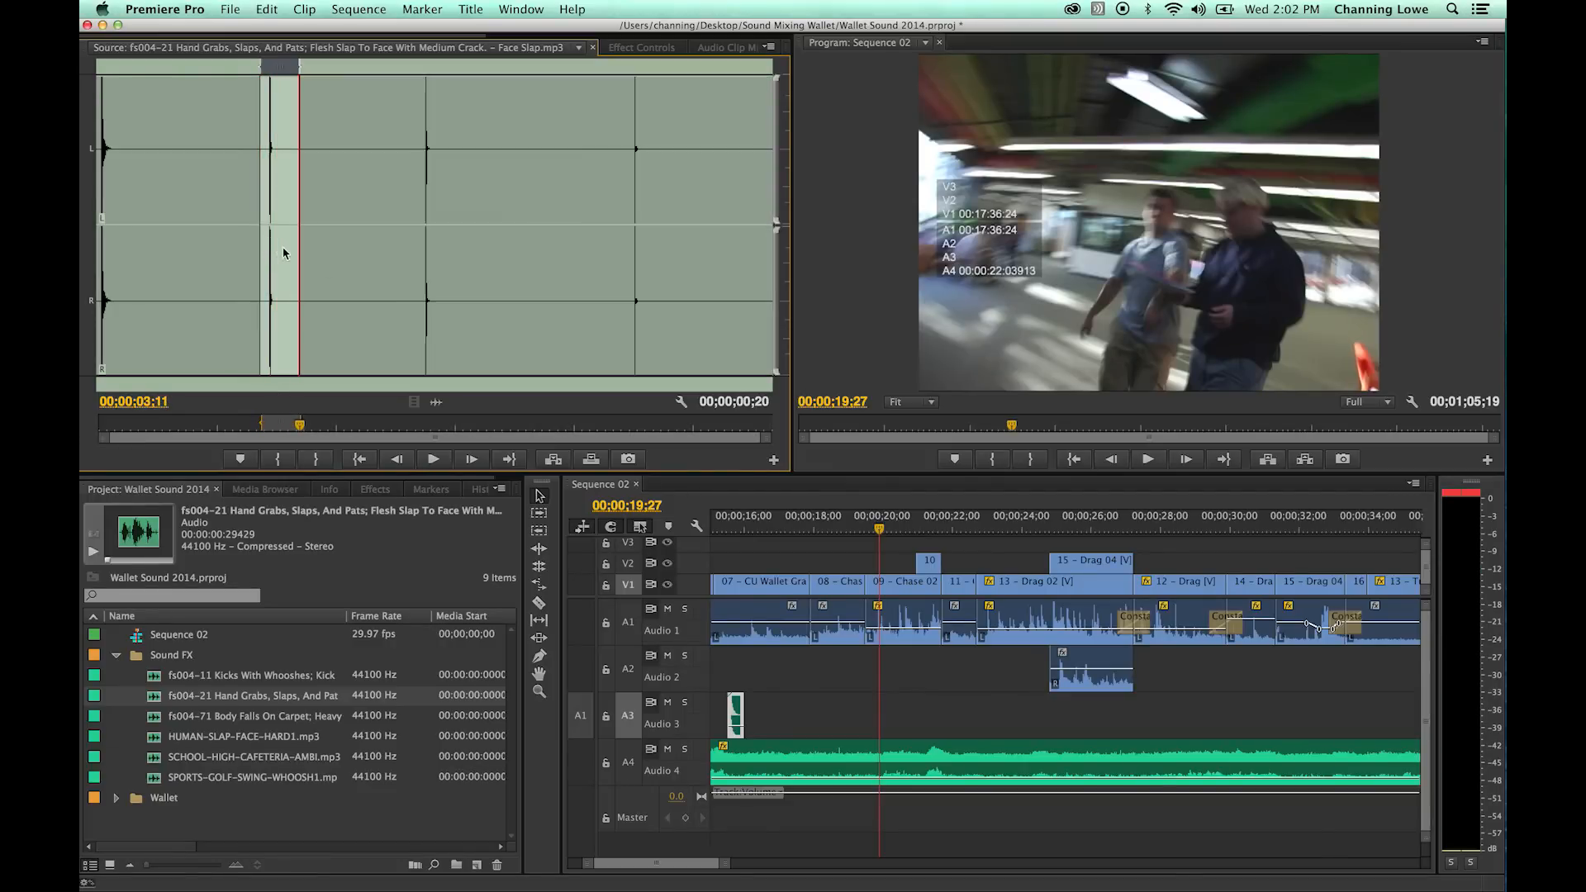
# - Overwrite the marked slap onto Audio 3 at 00;00;19;26 and move the playhead to 00;00;19;28 to compare it with the picture
pyautogui.click(880, 532)
pyautogui.press('=')
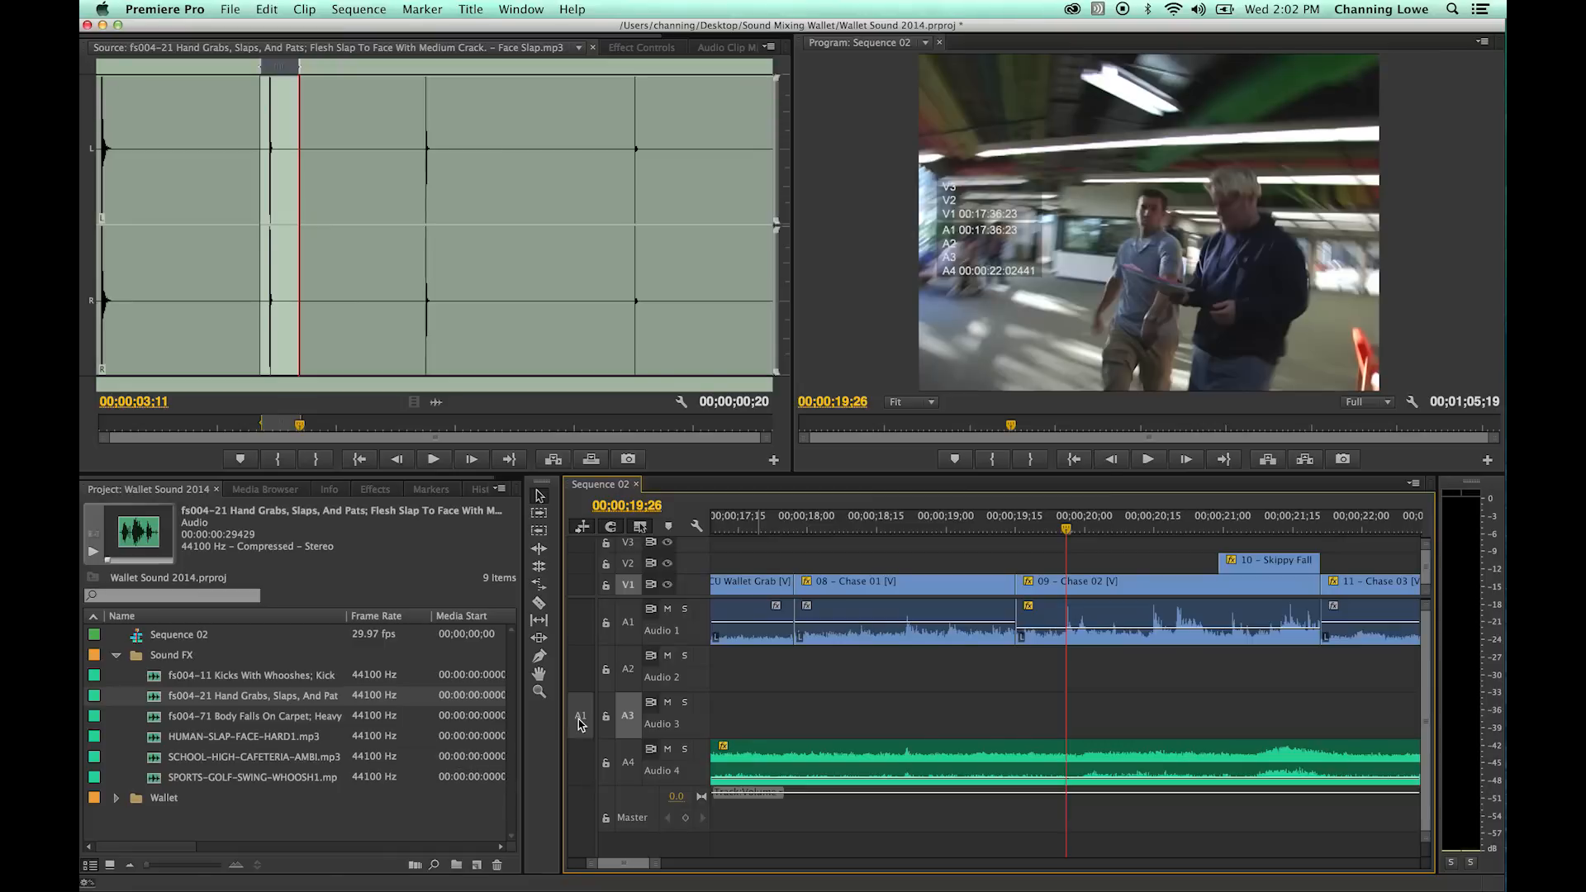
pyautogui.press('.')
pyautogui.click(1076, 520)
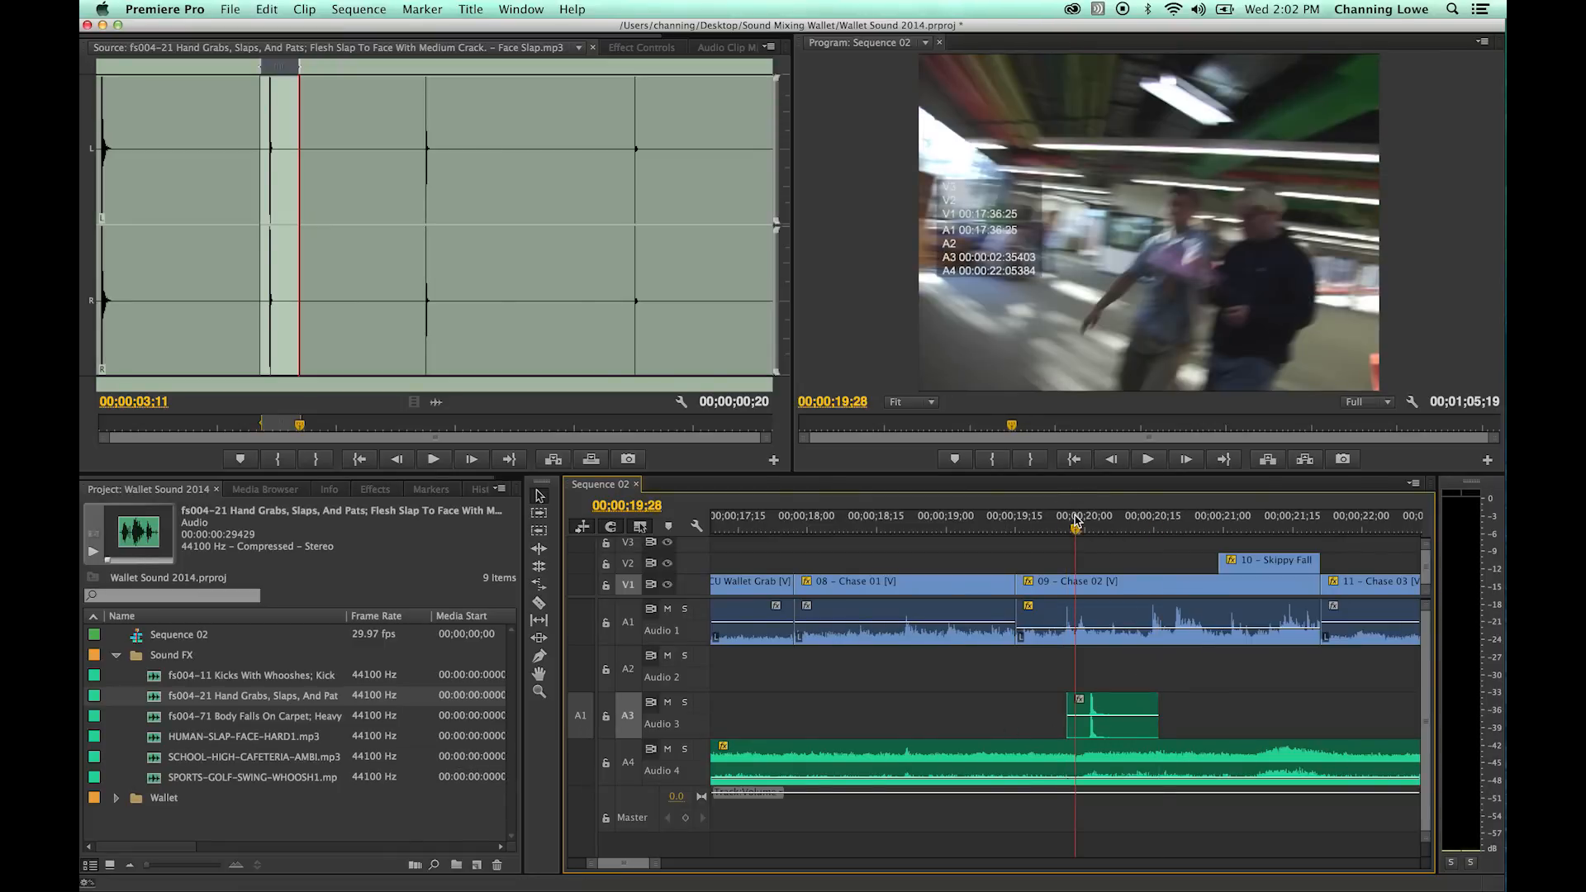
# - Select the slap clip on Audio 3 and nudge it three frames earlier, aligning its peak with the playhead at 00;00;19;28
pyautogui.press('=')
pyautogui.press('Left')
pyautogui.press('Left')
pyautogui.press('Right')
pyautogui.press('Right')
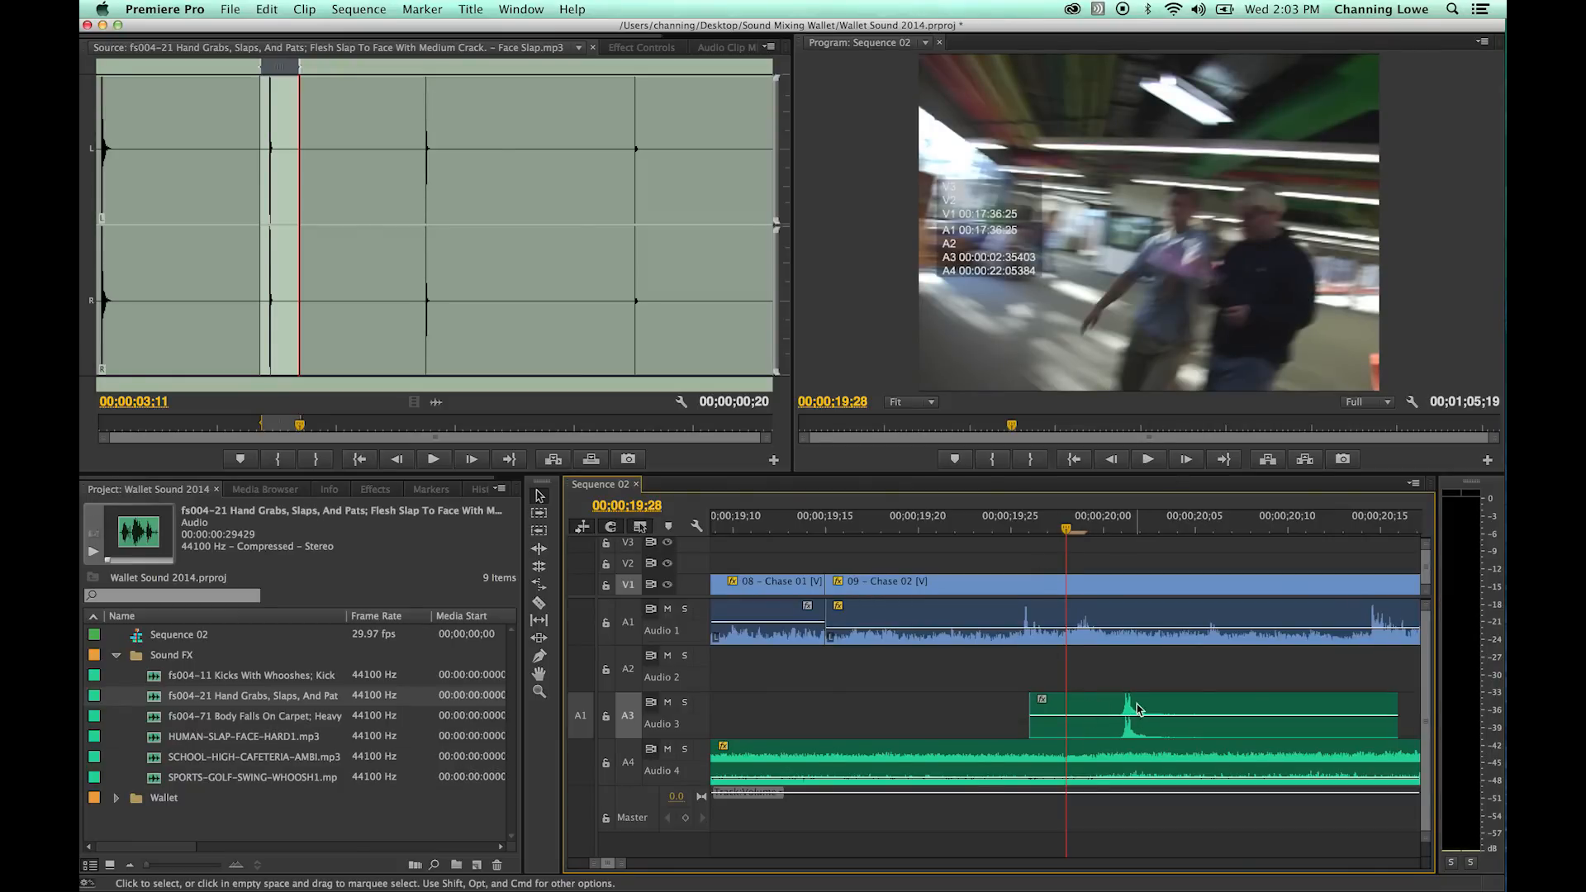
pyautogui.click(1097, 710)
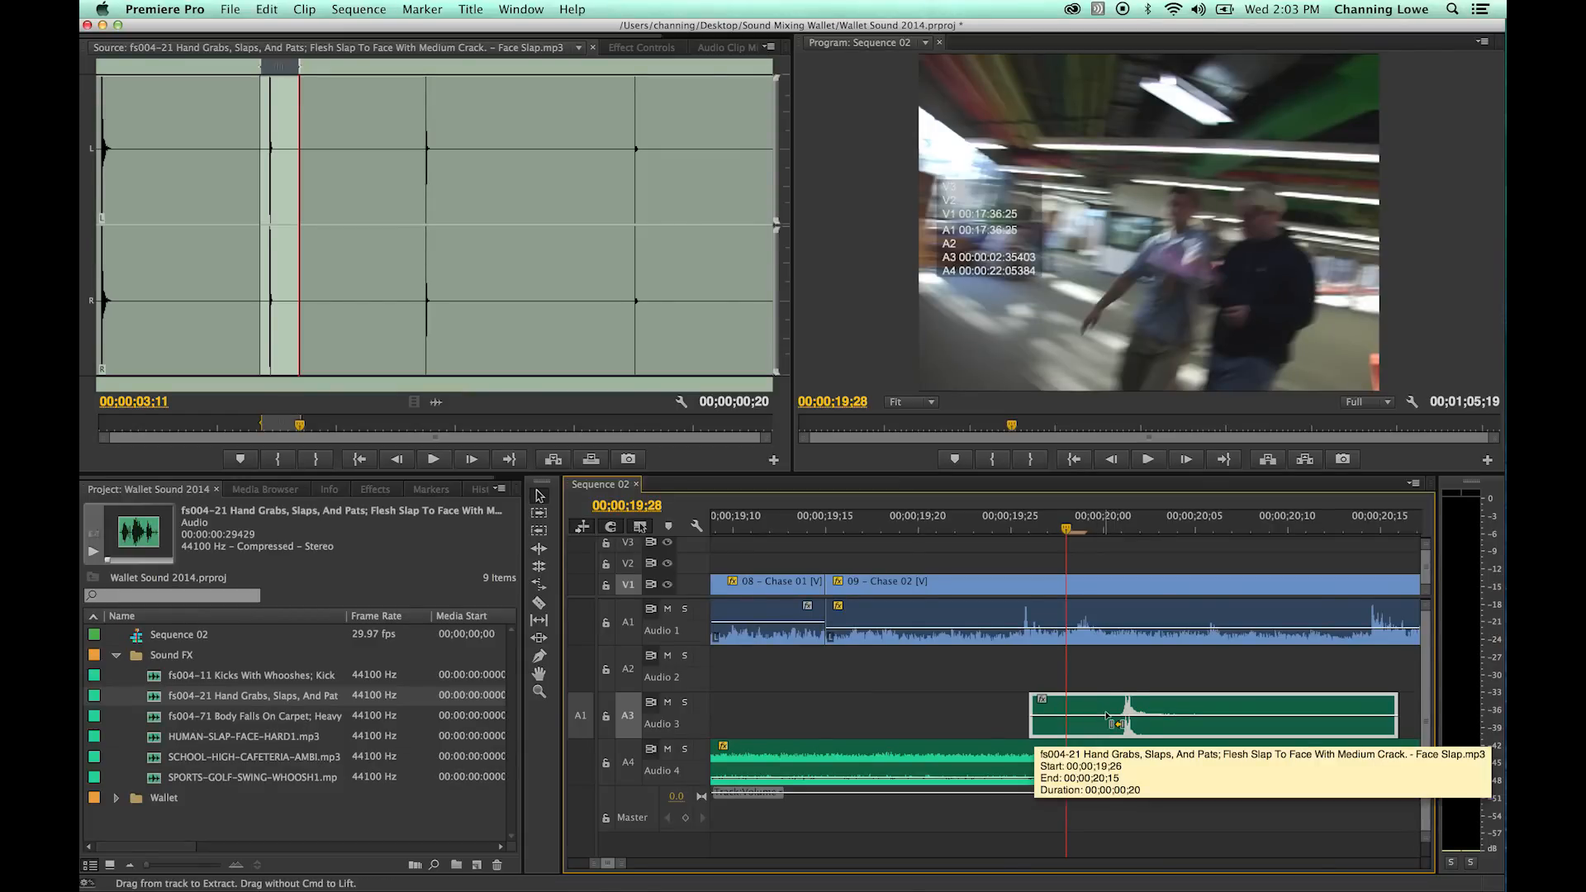
pyautogui.press('super+Left')
pyautogui.press('super+Left')
pyautogui.press('super+Left')
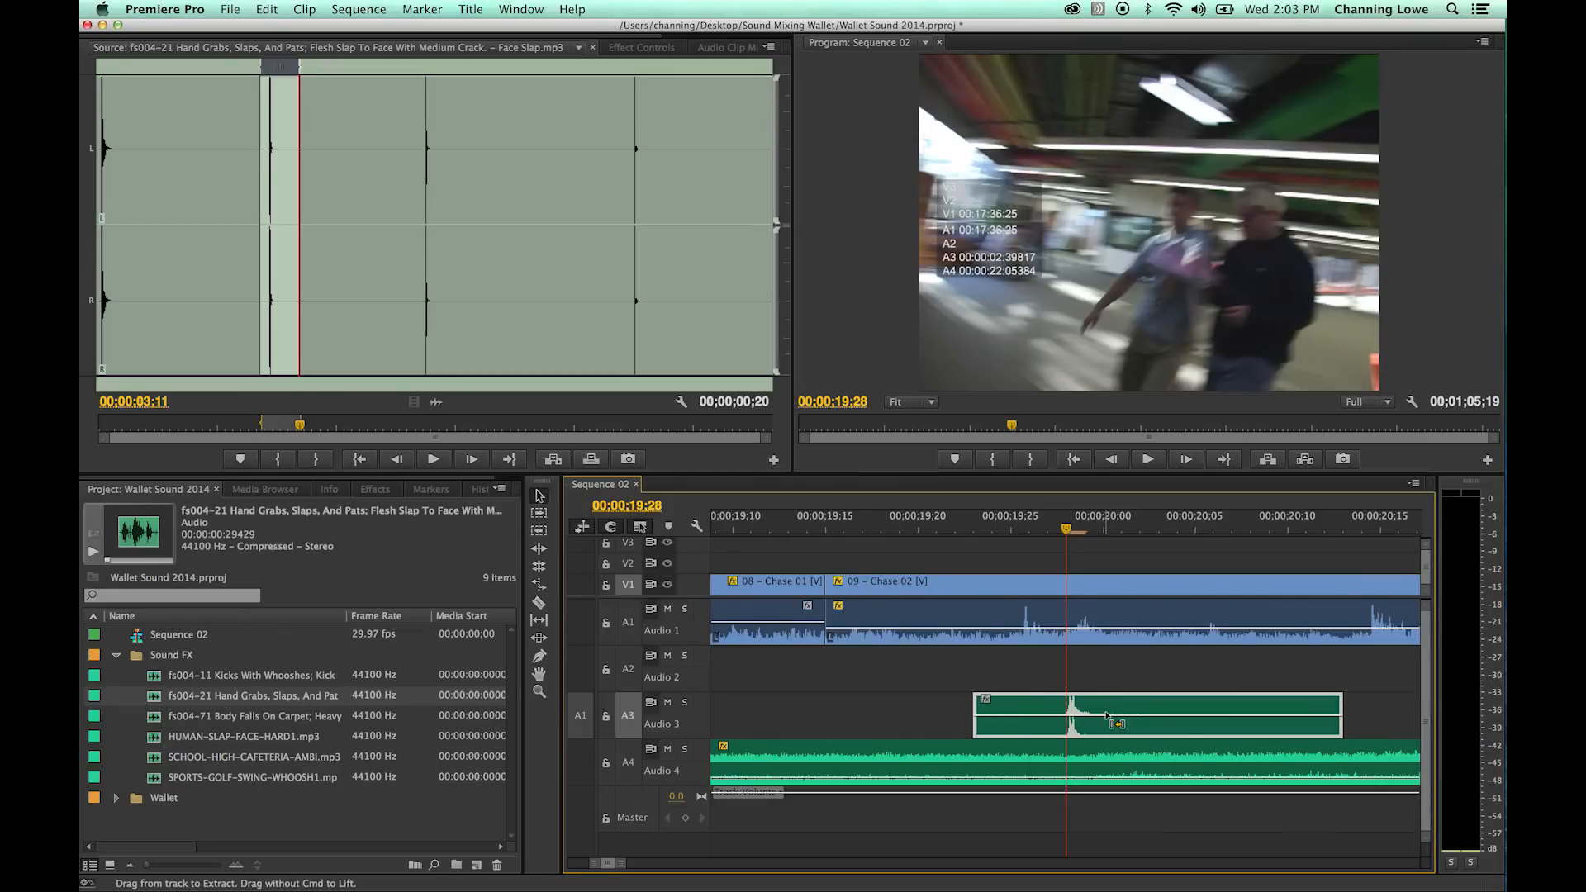
# - Nudge the slap clip one frame later, stepping around 00;00;19;29 to compare its peak with the picture
pyautogui.press('space')
pyautogui.press('Left')
pyautogui.press('Right')
pyautogui.press('Right')
pyautogui.press('Left')
pyautogui.press('super+Right')
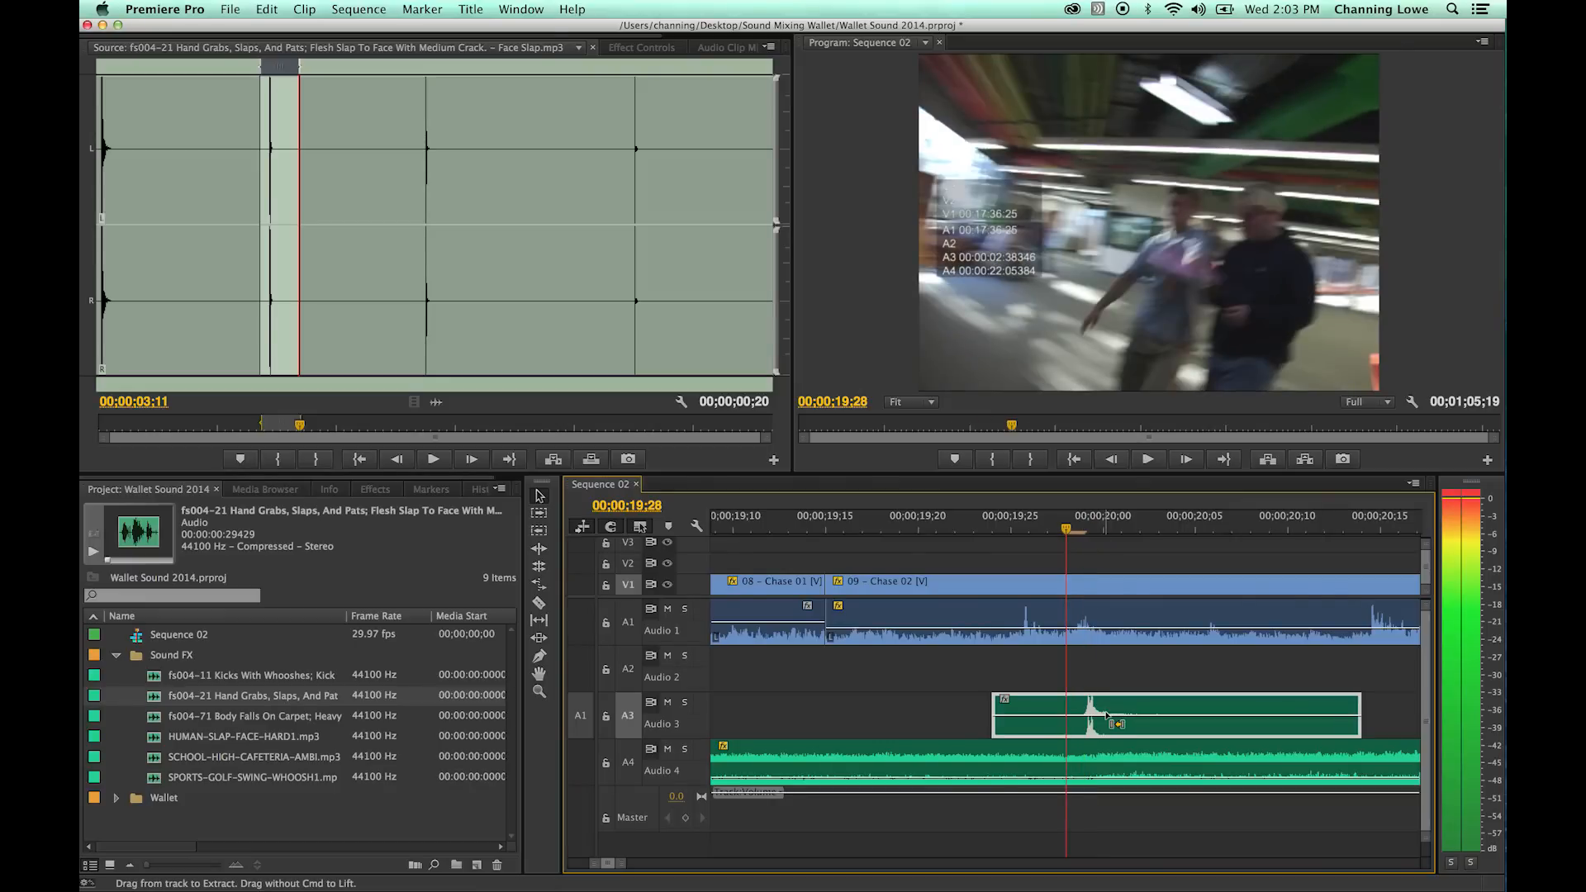
pyautogui.press('Right')
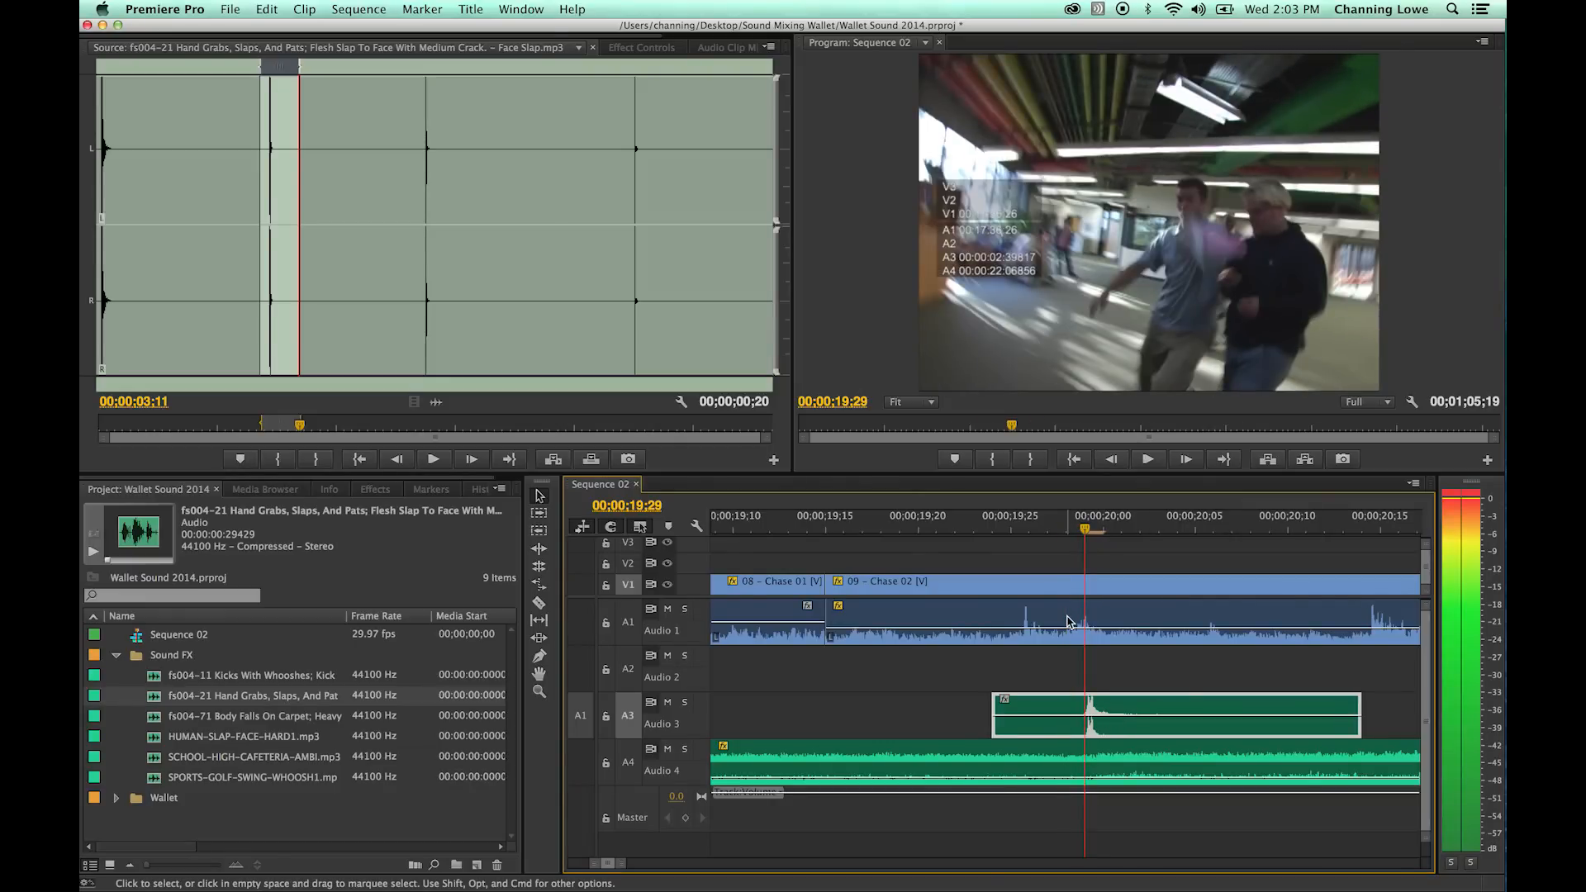
pyautogui.press('Left')
pyautogui.press('Right')
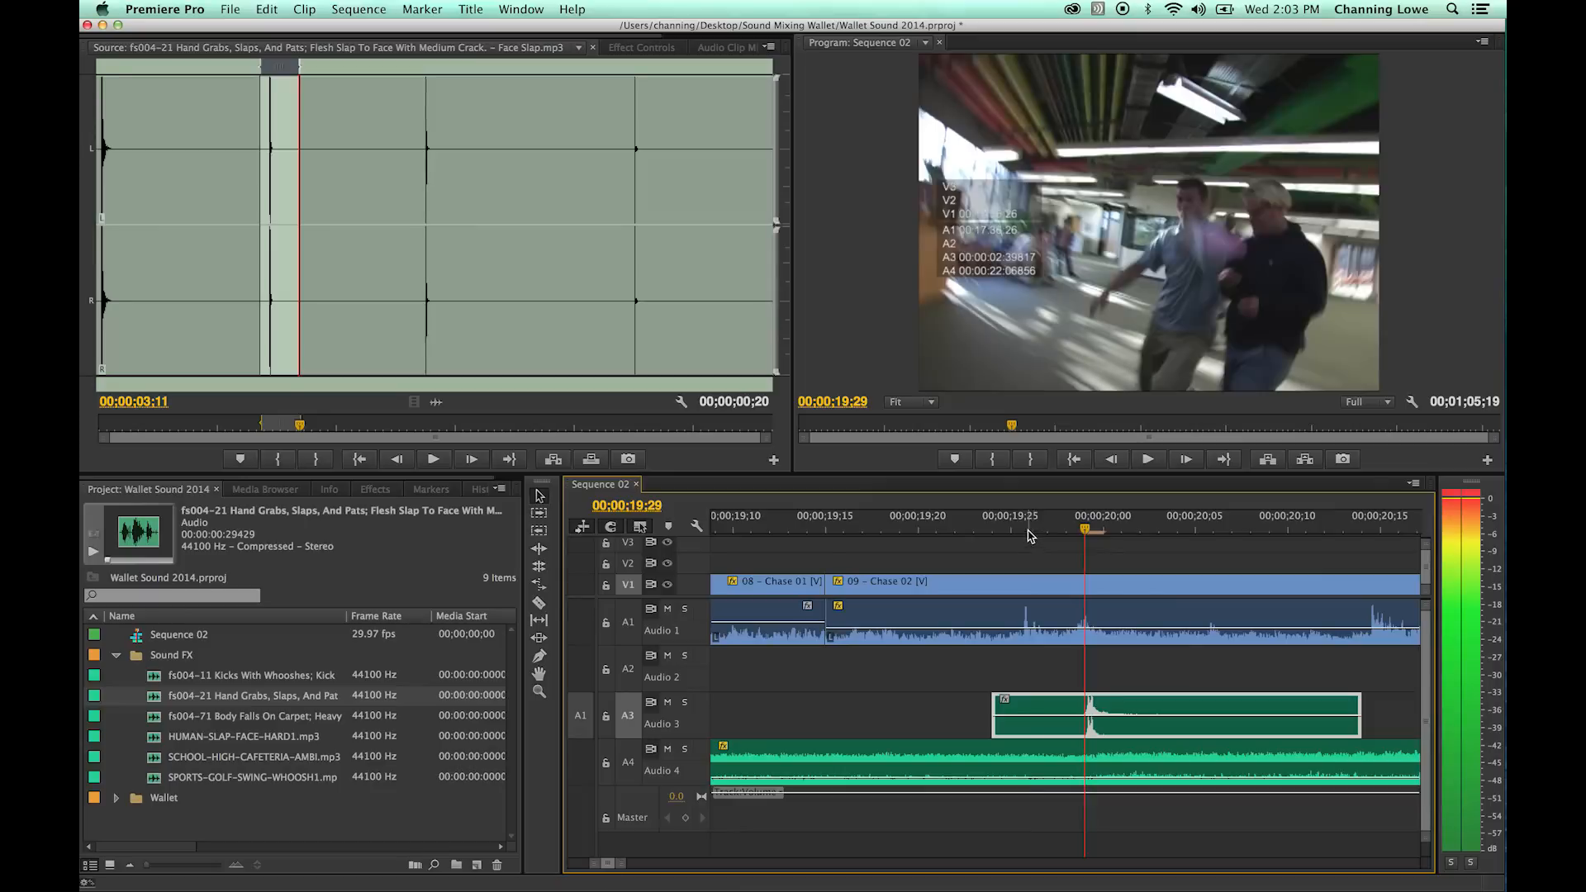
# - Lower the slap clip's volume on Audio 3 in small amounts, playing the chase from before the slap after each change
pyautogui.press('space')
pyautogui.press('space')
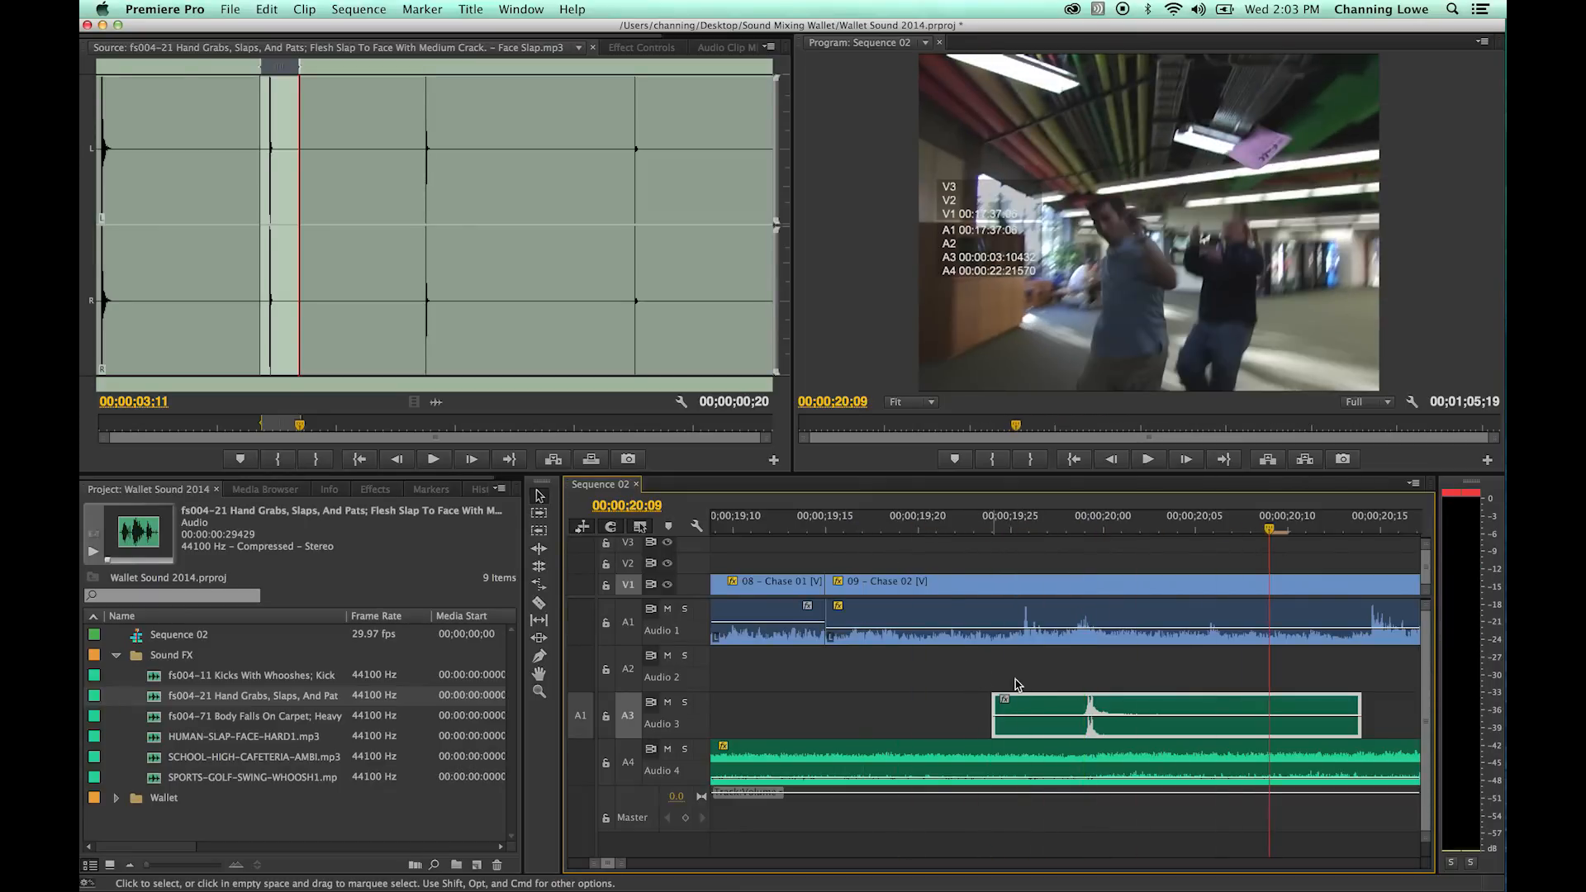
pyautogui.click(1010, 520)
pyautogui.press('space')
pyautogui.press('space')
pyautogui.moveTo(1092, 716); pyautogui.dragTo(1092, 719)
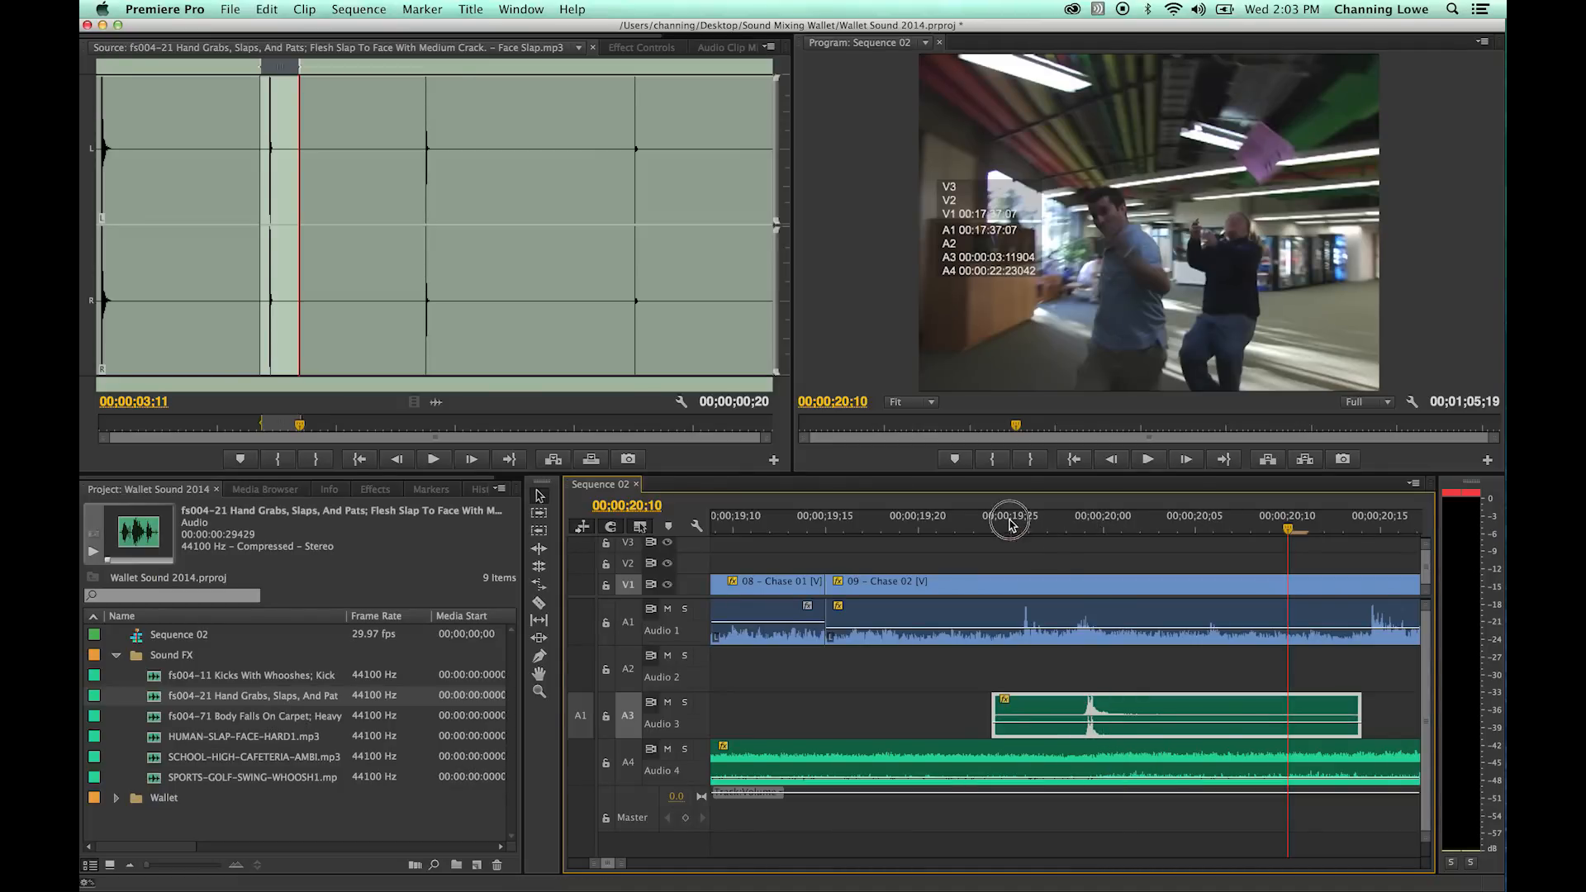
pyautogui.press('space')
pyautogui.press('space')
pyautogui.moveTo(1088, 722); pyautogui.dragTo(1087, 721)
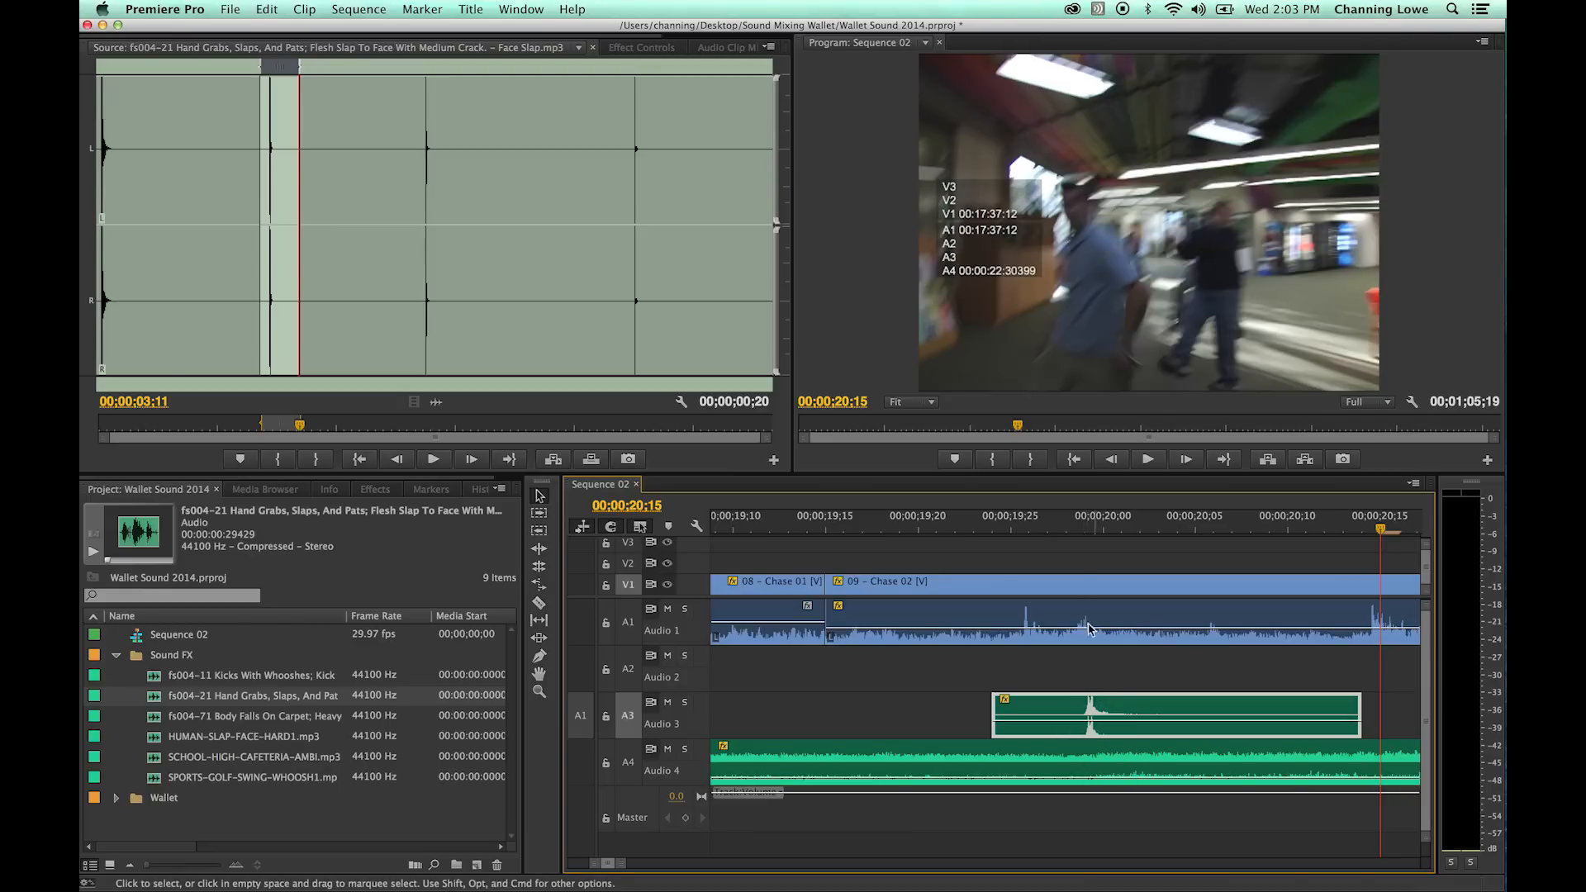
pyautogui.press('space')
pyautogui.press('space')
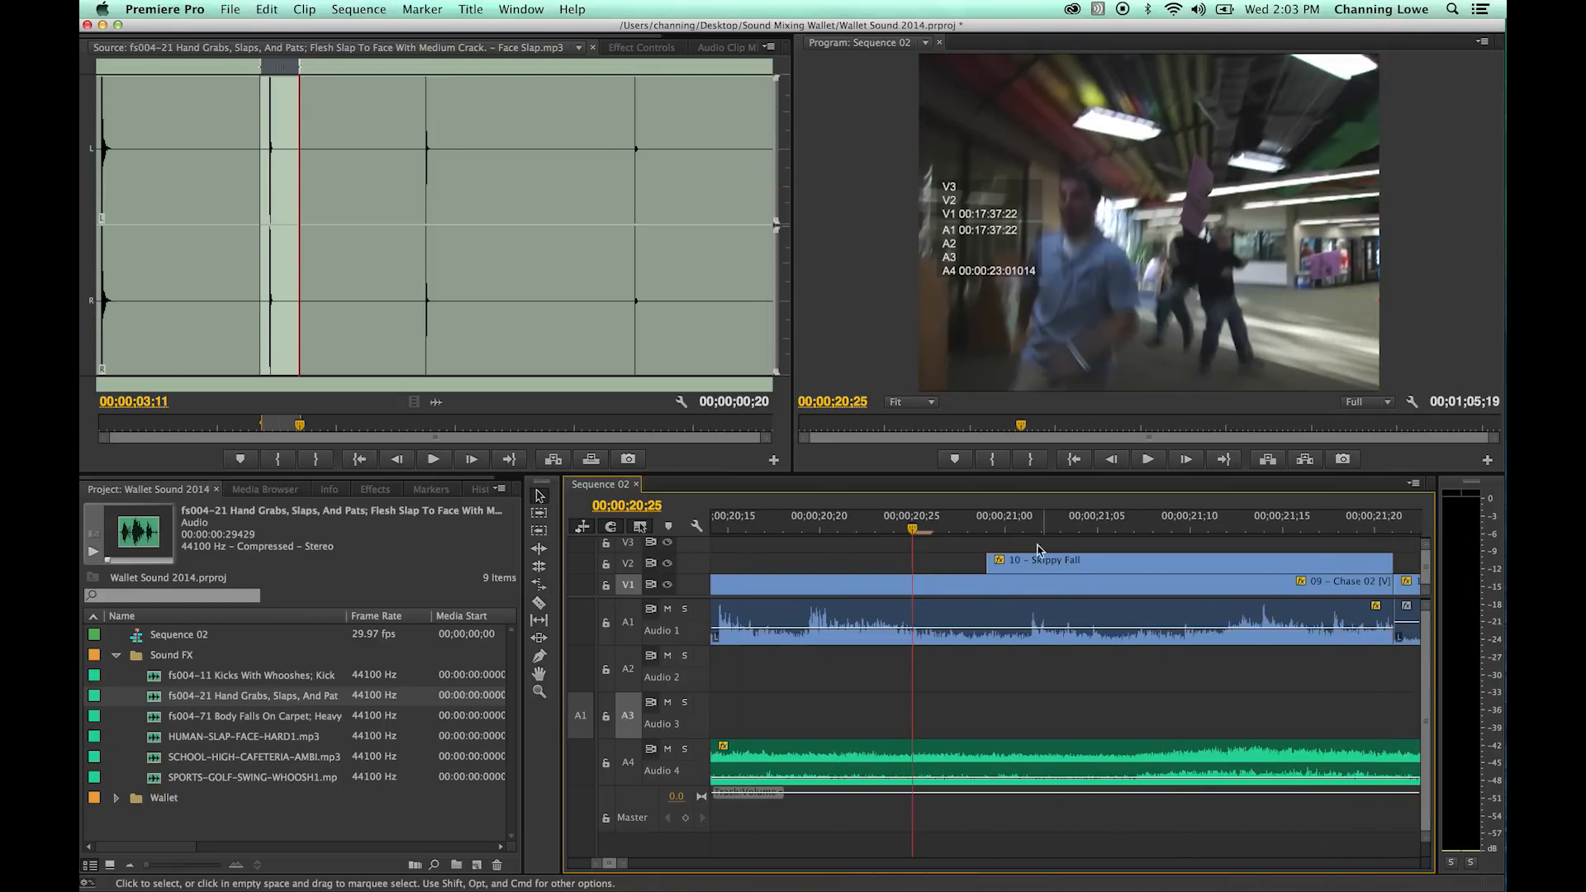
# - Move the playhead past the chase to the start of the Hit to Fred clip and play from about 00;00;53;22
pyautogui.press('-')
pyautogui.press('-')
pyautogui.press('-')
pyautogui.press('-')
pyautogui.press('-')
pyautogui.moveTo(1121, 528); pyautogui.dragTo(1409, 523)
pyautogui.press('-')
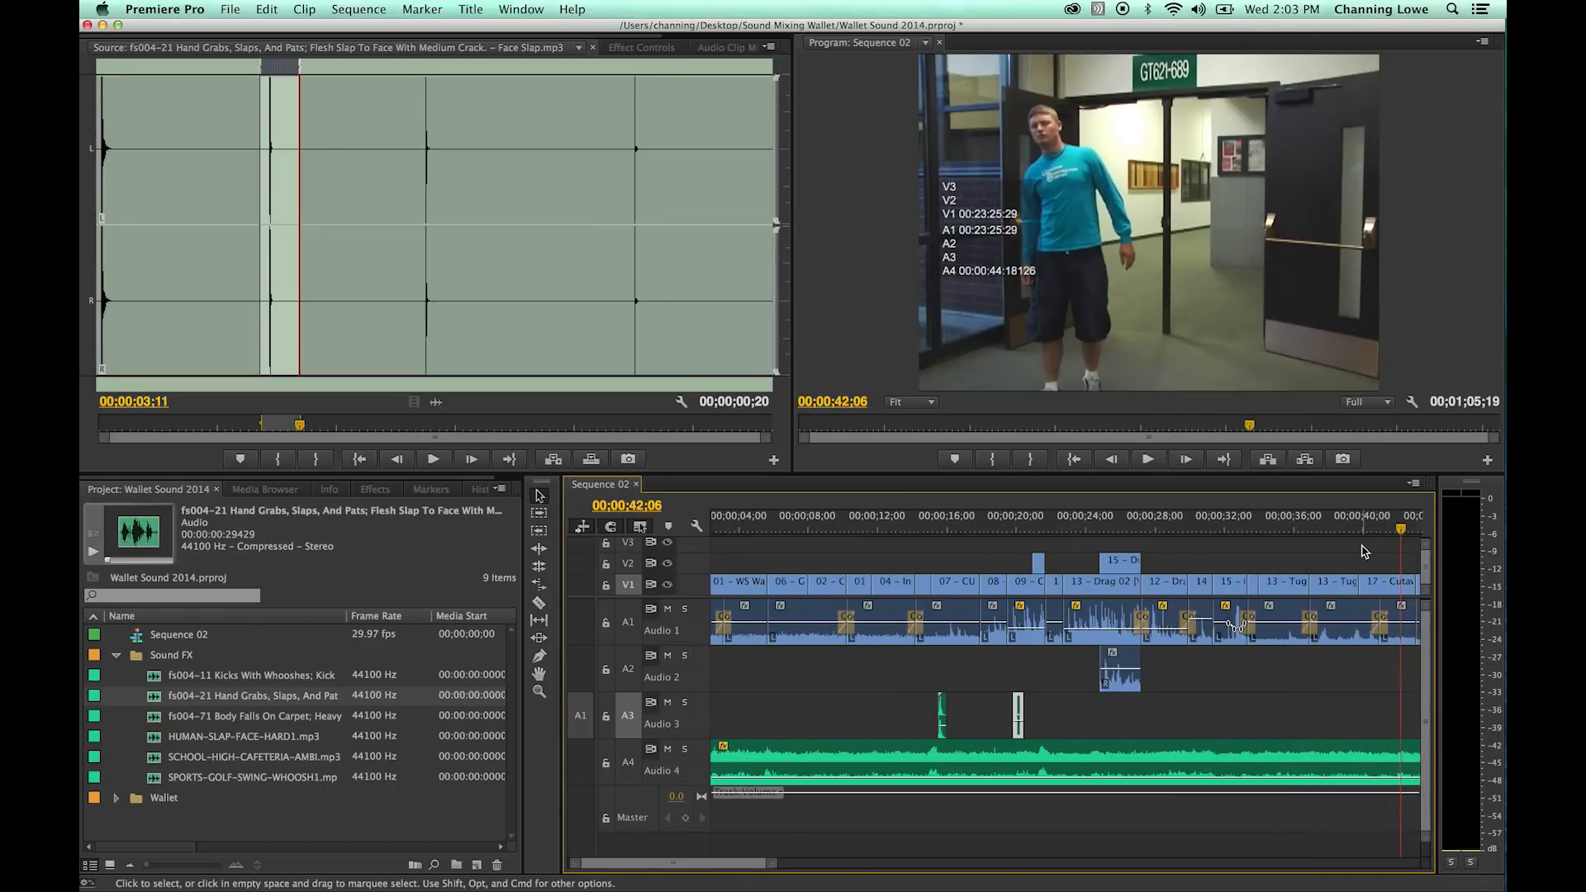
pyautogui.moveTo(1076, 528); pyautogui.dragTo(1175, 541)
pyautogui.press('space')
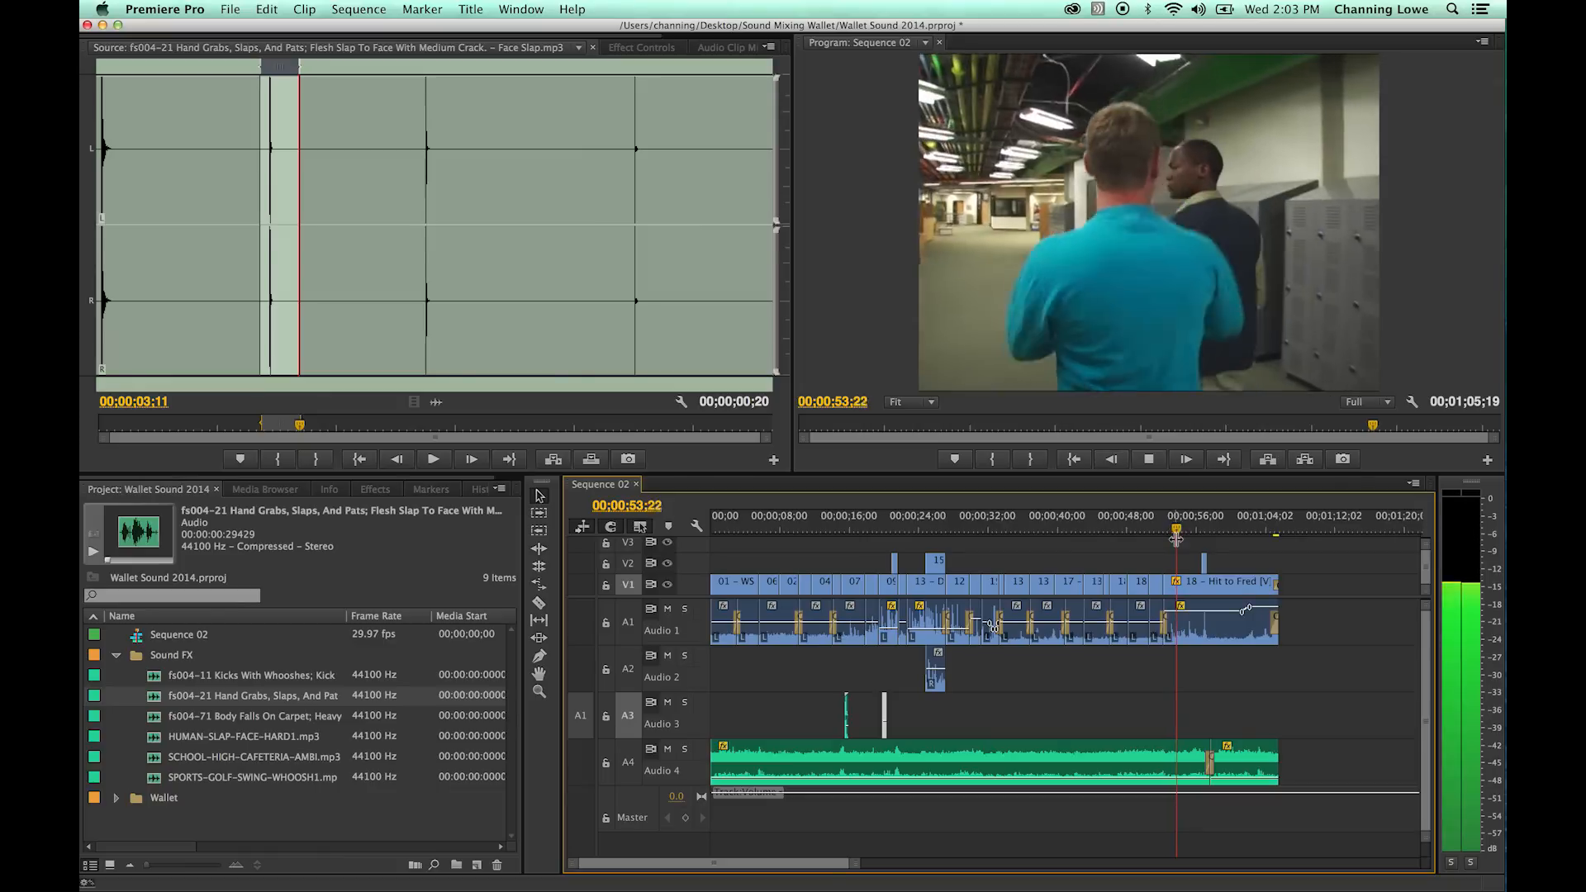
# - Step frame by frame through the hit and park the playhead on its impact at 00;00;54;07
pyautogui.press('space')
pyautogui.press('Left')
pyautogui.press('Right')
pyautogui.press('Right')
pyautogui.press('Right')
pyautogui.press('Left')
pyautogui.press('Left')
pyautogui.press('Right')
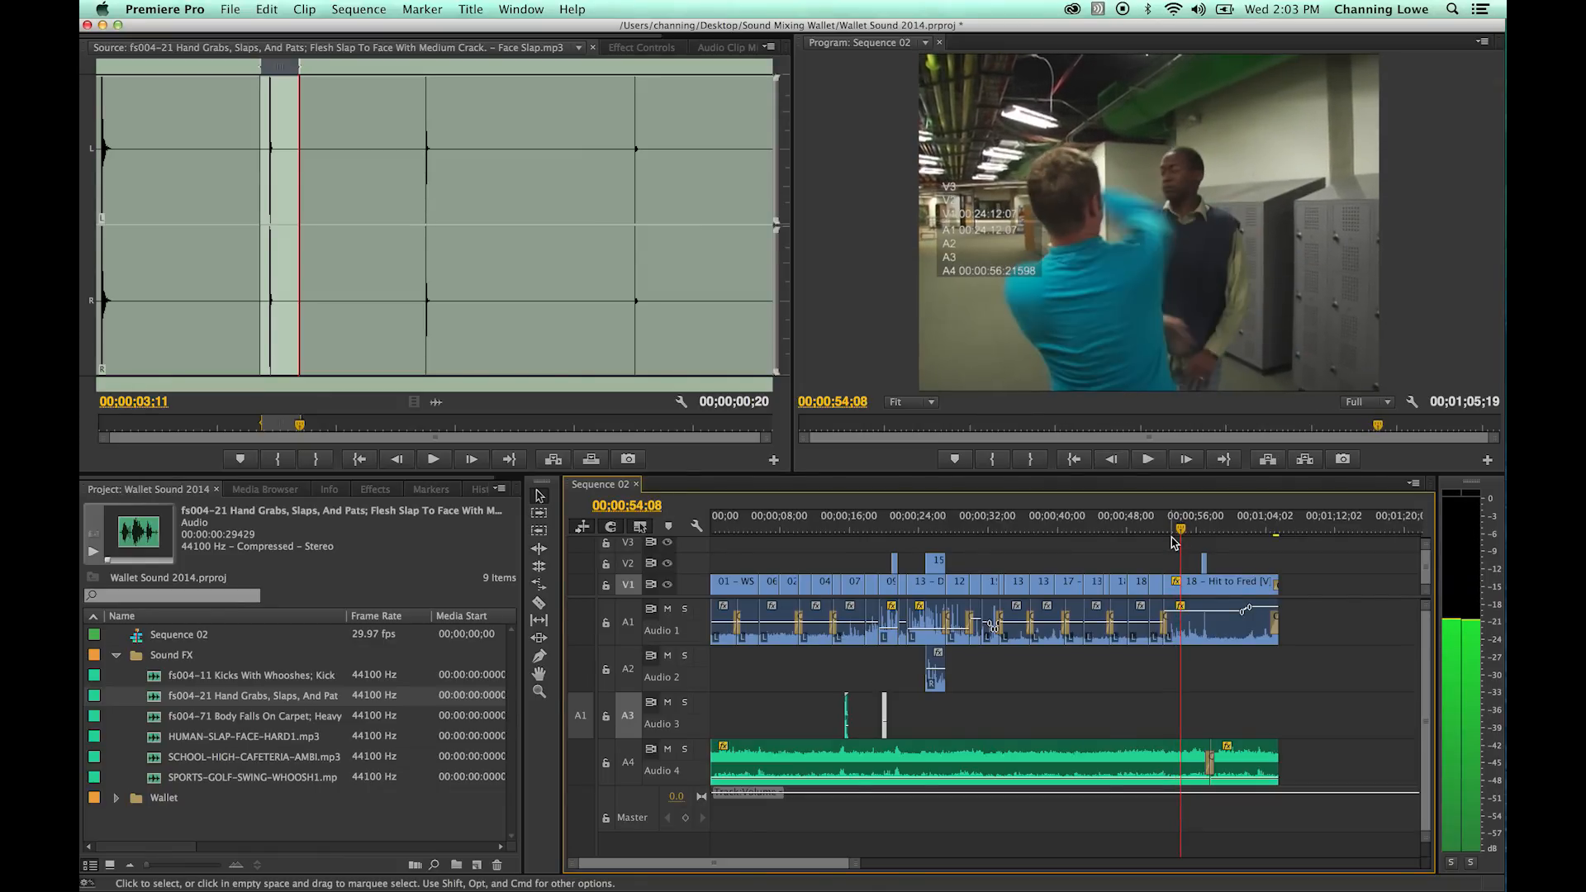
pyautogui.press('Left')
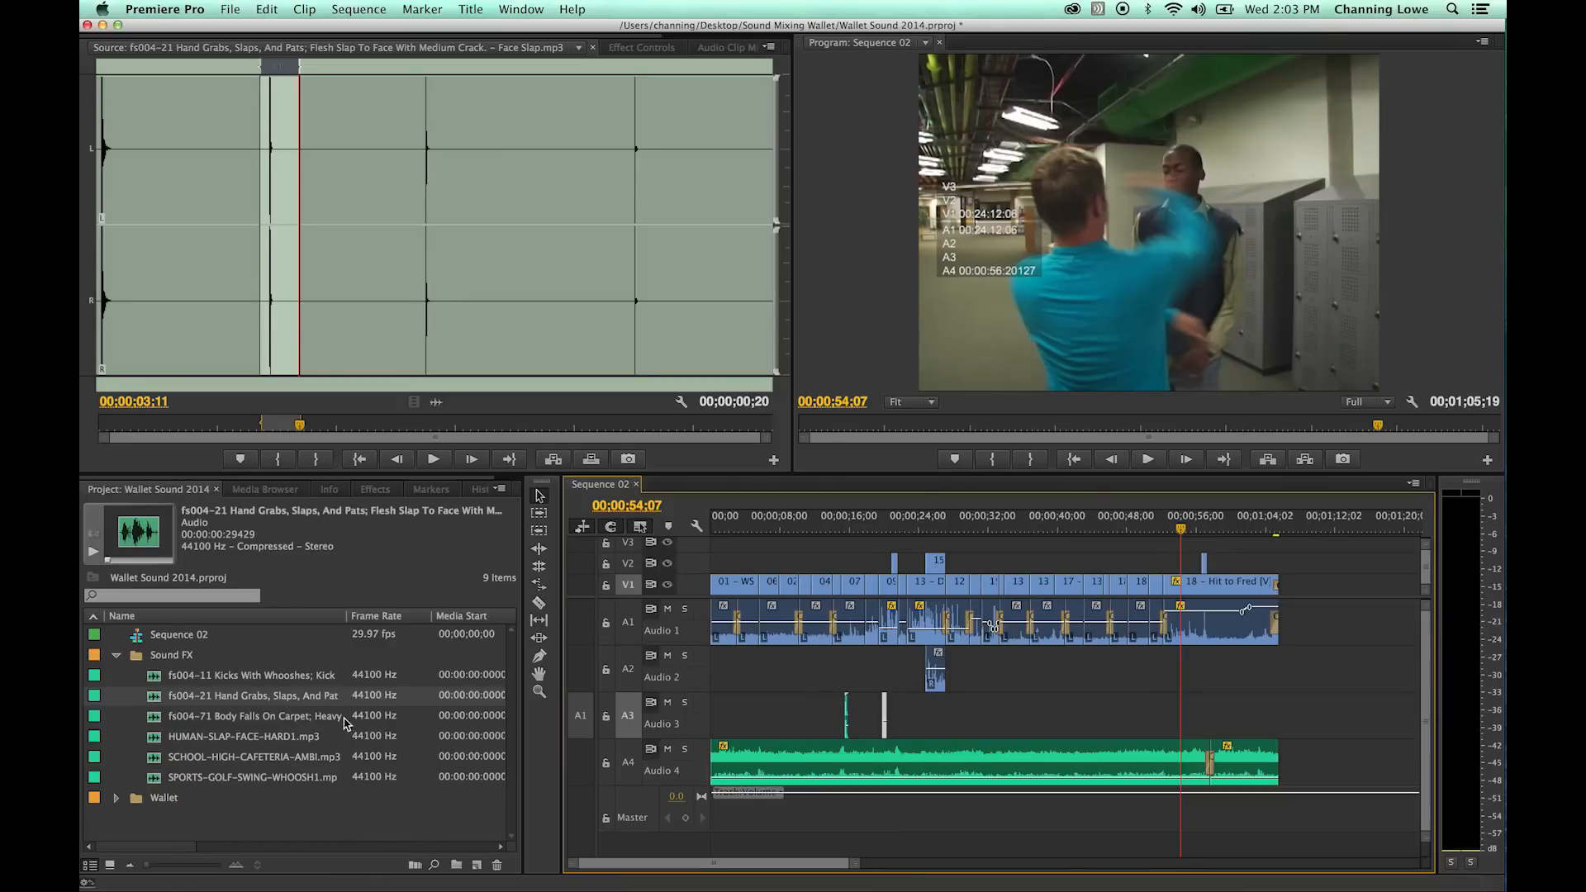
# - Mark the first kick of the fs004-11 Kicks With Whooshes source up to 00;00;01;09 and overwrite it onto Audio 3 at 00;00;54;07
pyautogui.doubleClick(189, 676)
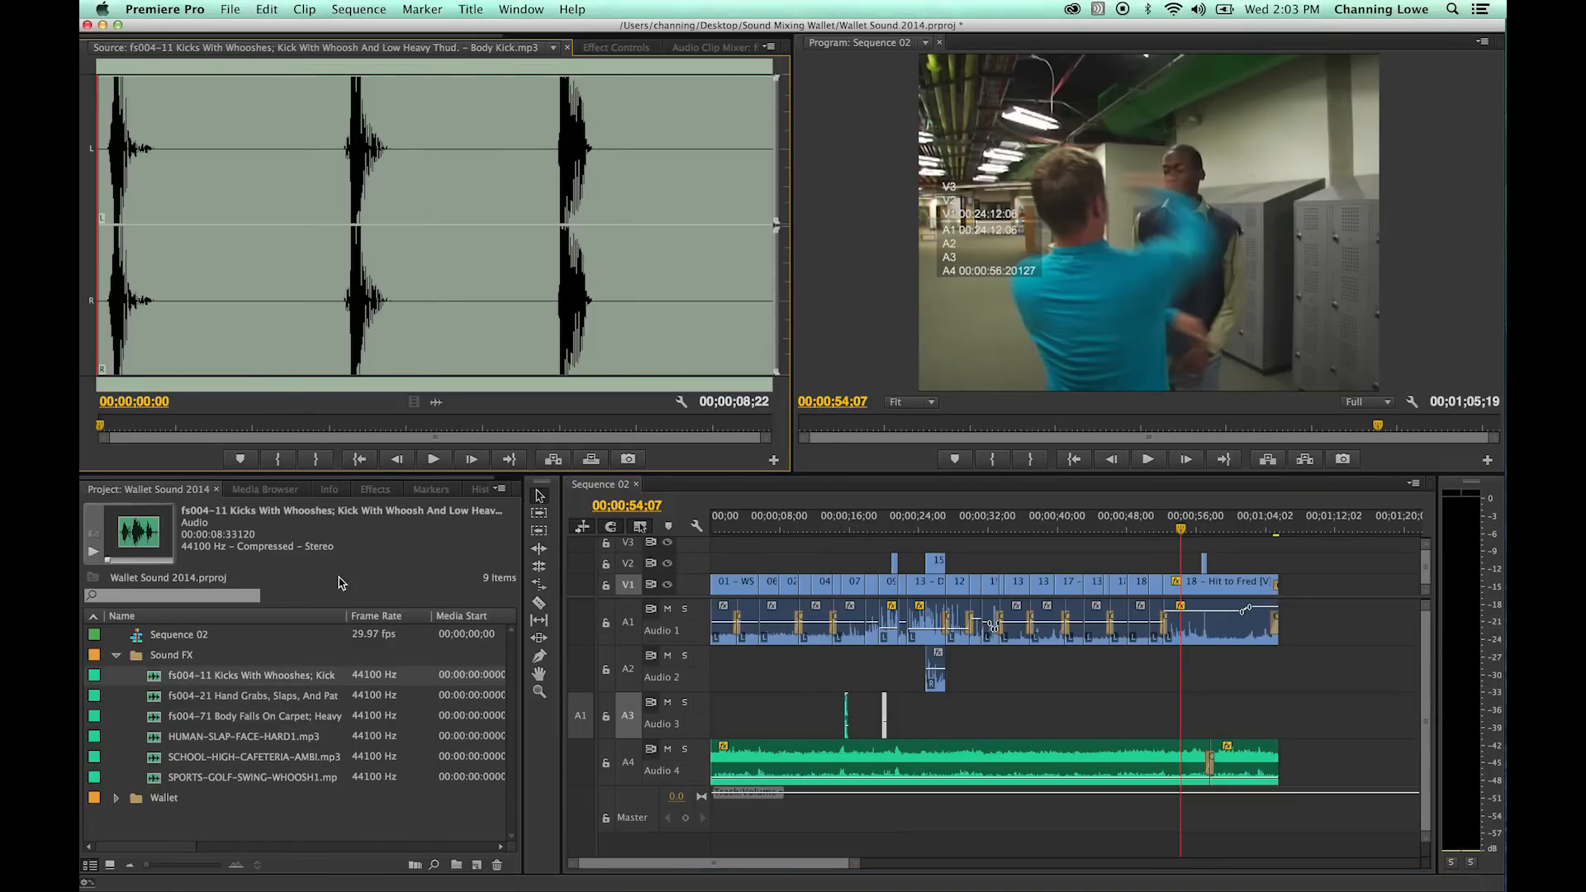
pyautogui.press('space')
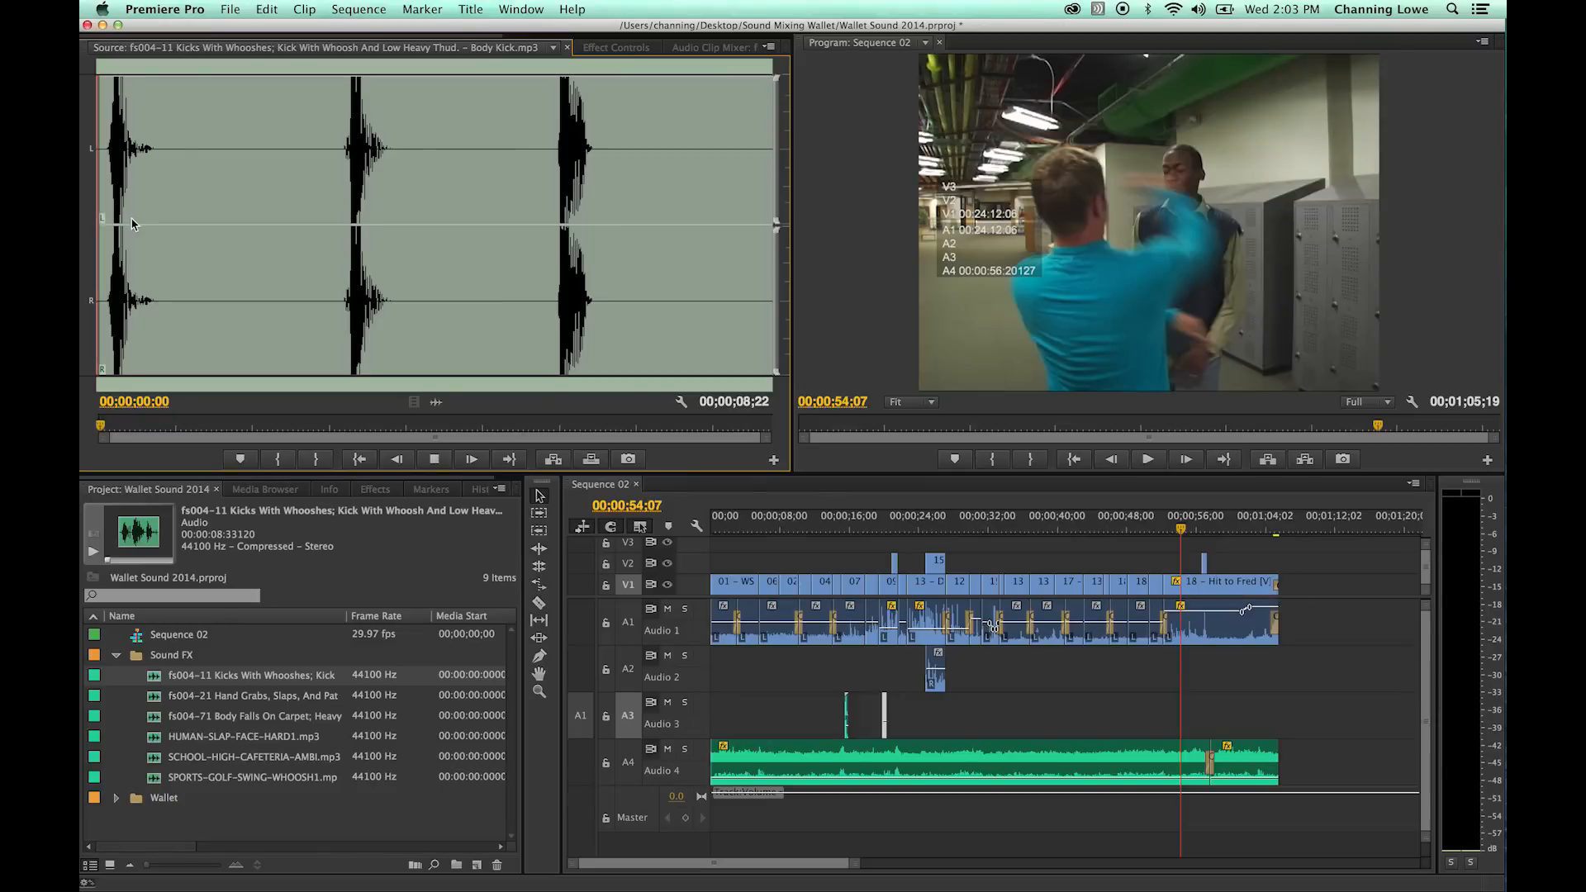
pyautogui.click(183, 203)
pyautogui.moveTo(184, 203); pyautogui.dragTo(198, 205)
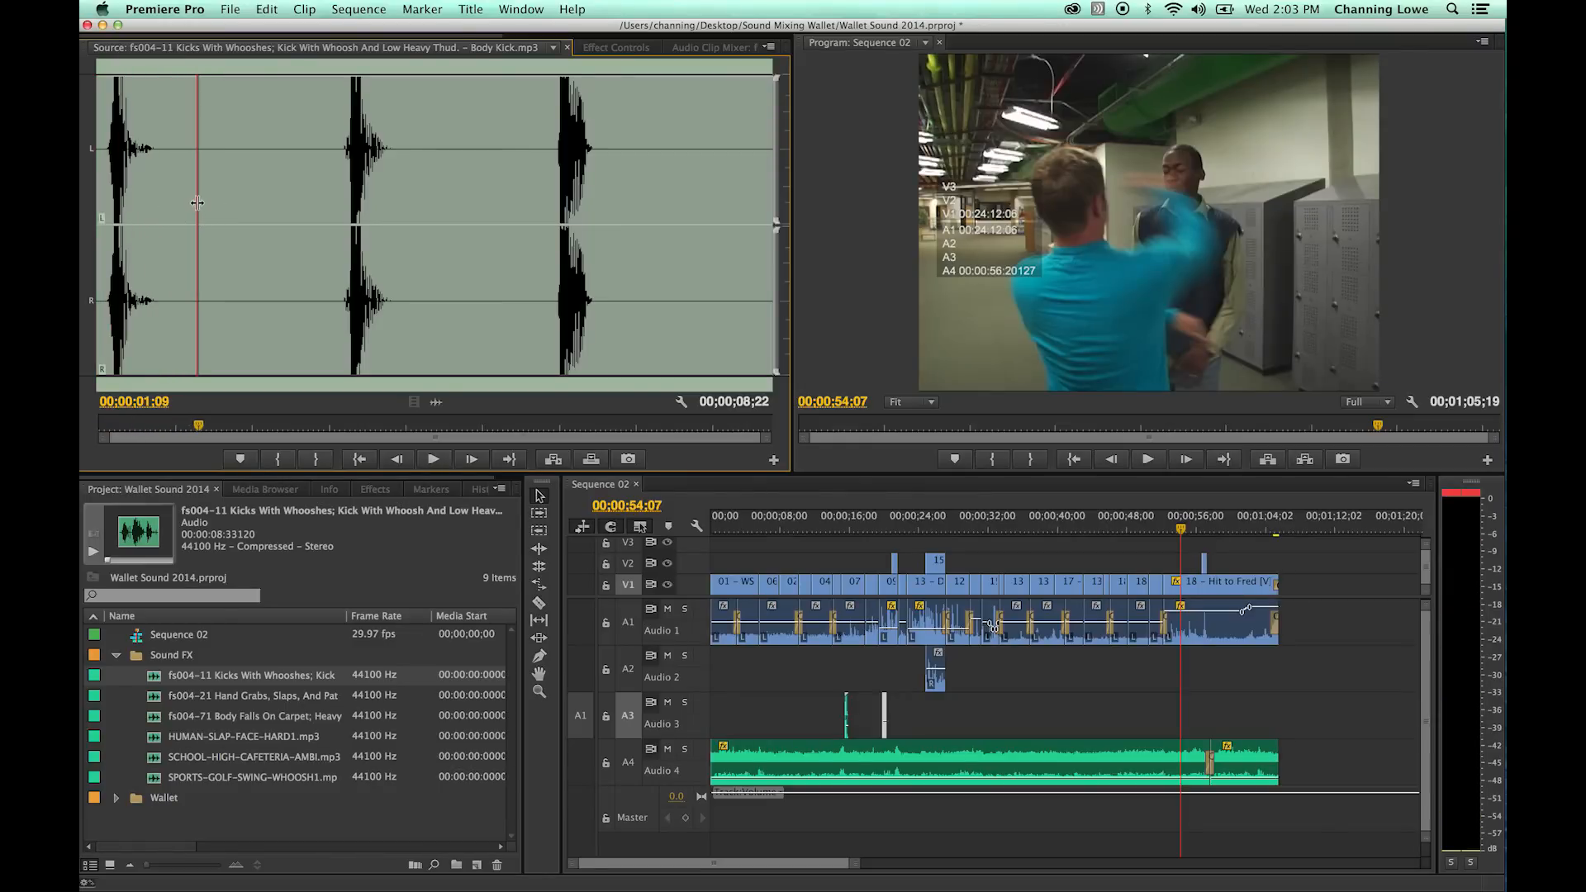
pyautogui.press('o')
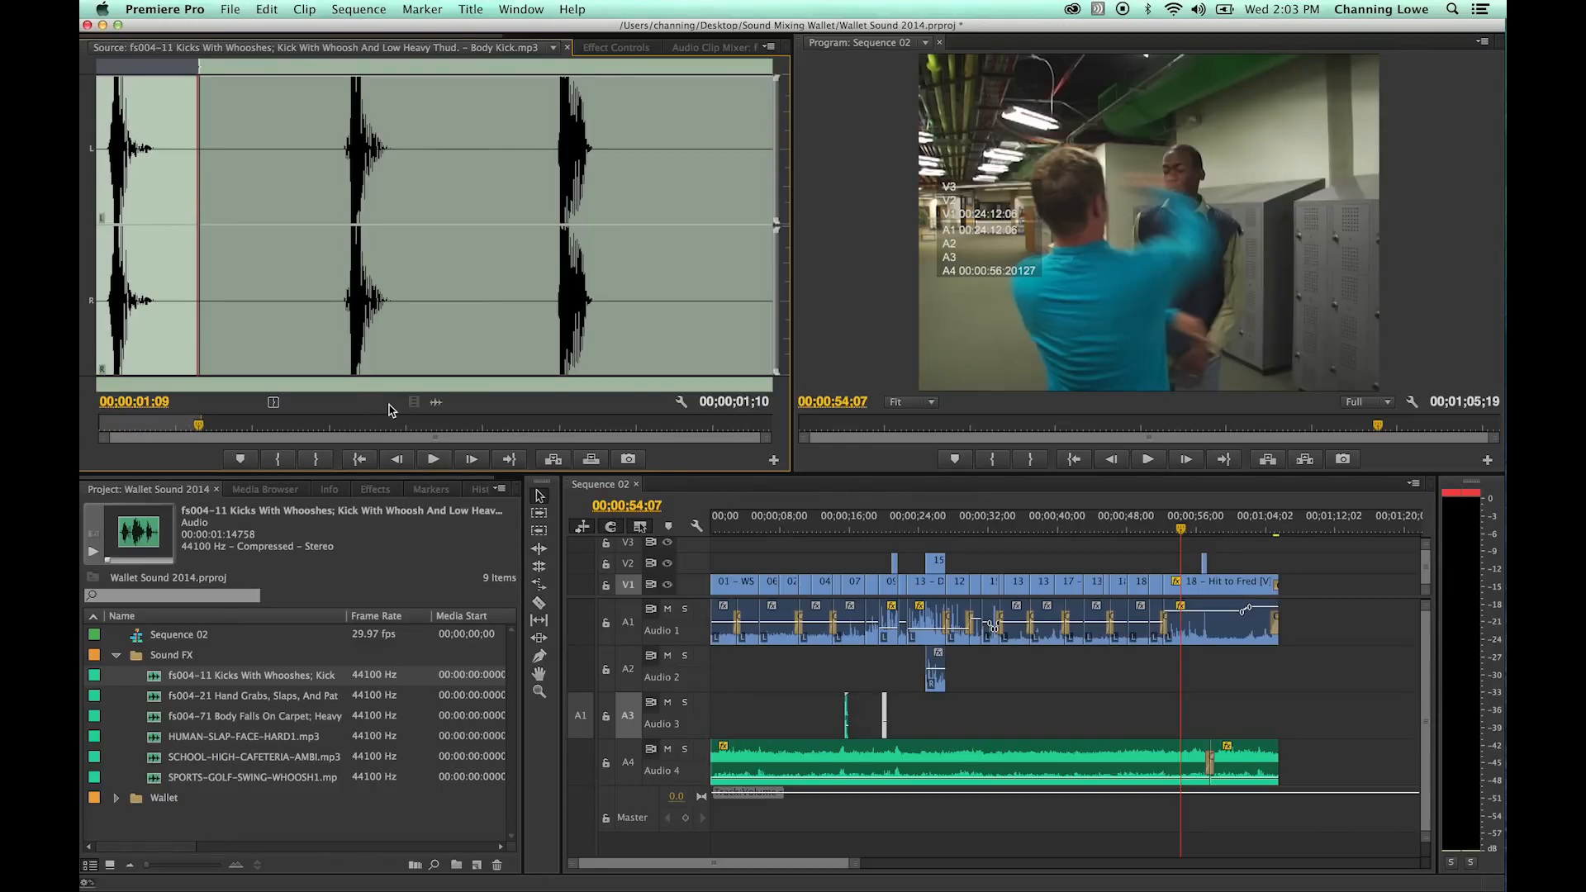
pyautogui.press('.')
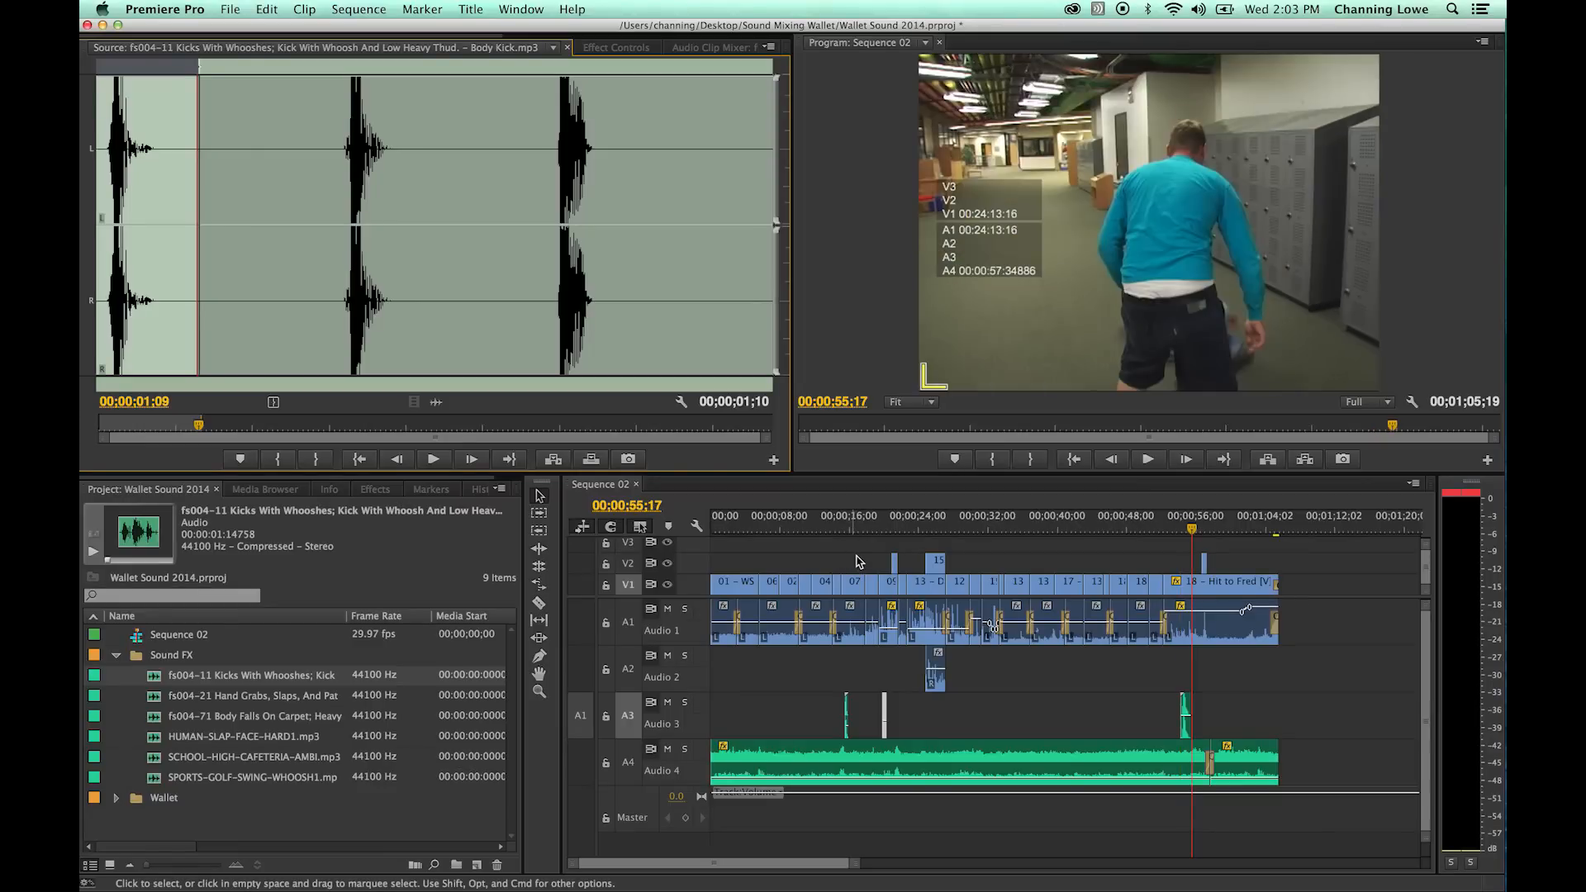
# - Return to the hit at 00;00;54;07 and nudge the kick clip on Audio 3 earlier to start at 00;00;54;00
pyautogui.click(920, 540)
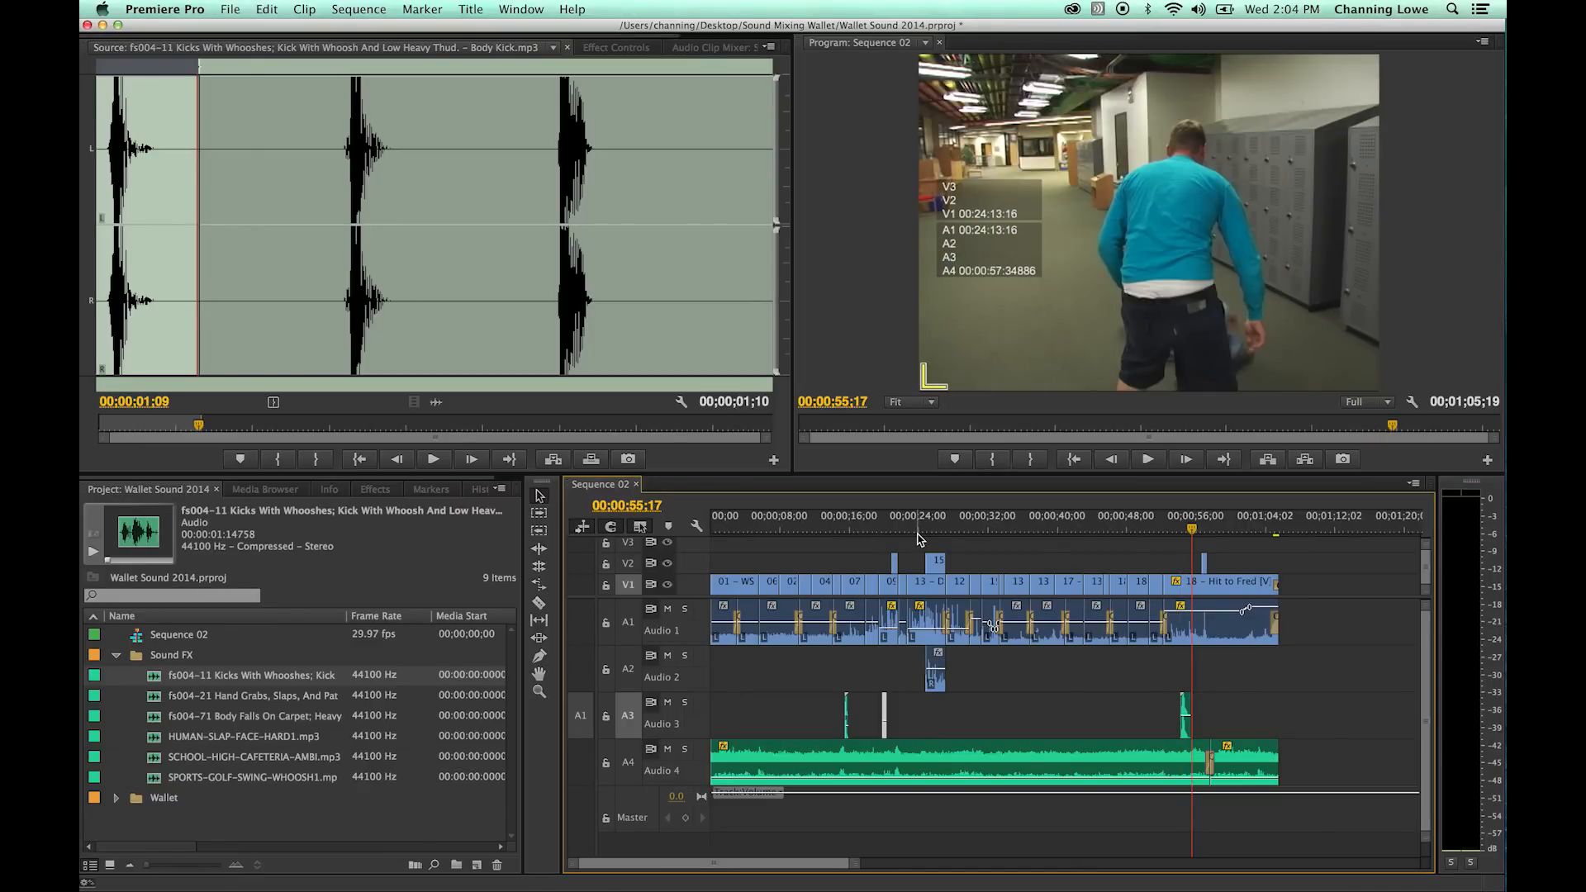
pyautogui.press('=')
pyautogui.press('=')
pyautogui.press('=')
pyautogui.press('=')
pyautogui.moveTo(936, 531); pyautogui.dragTo(845, 533)
pyautogui.press('space')
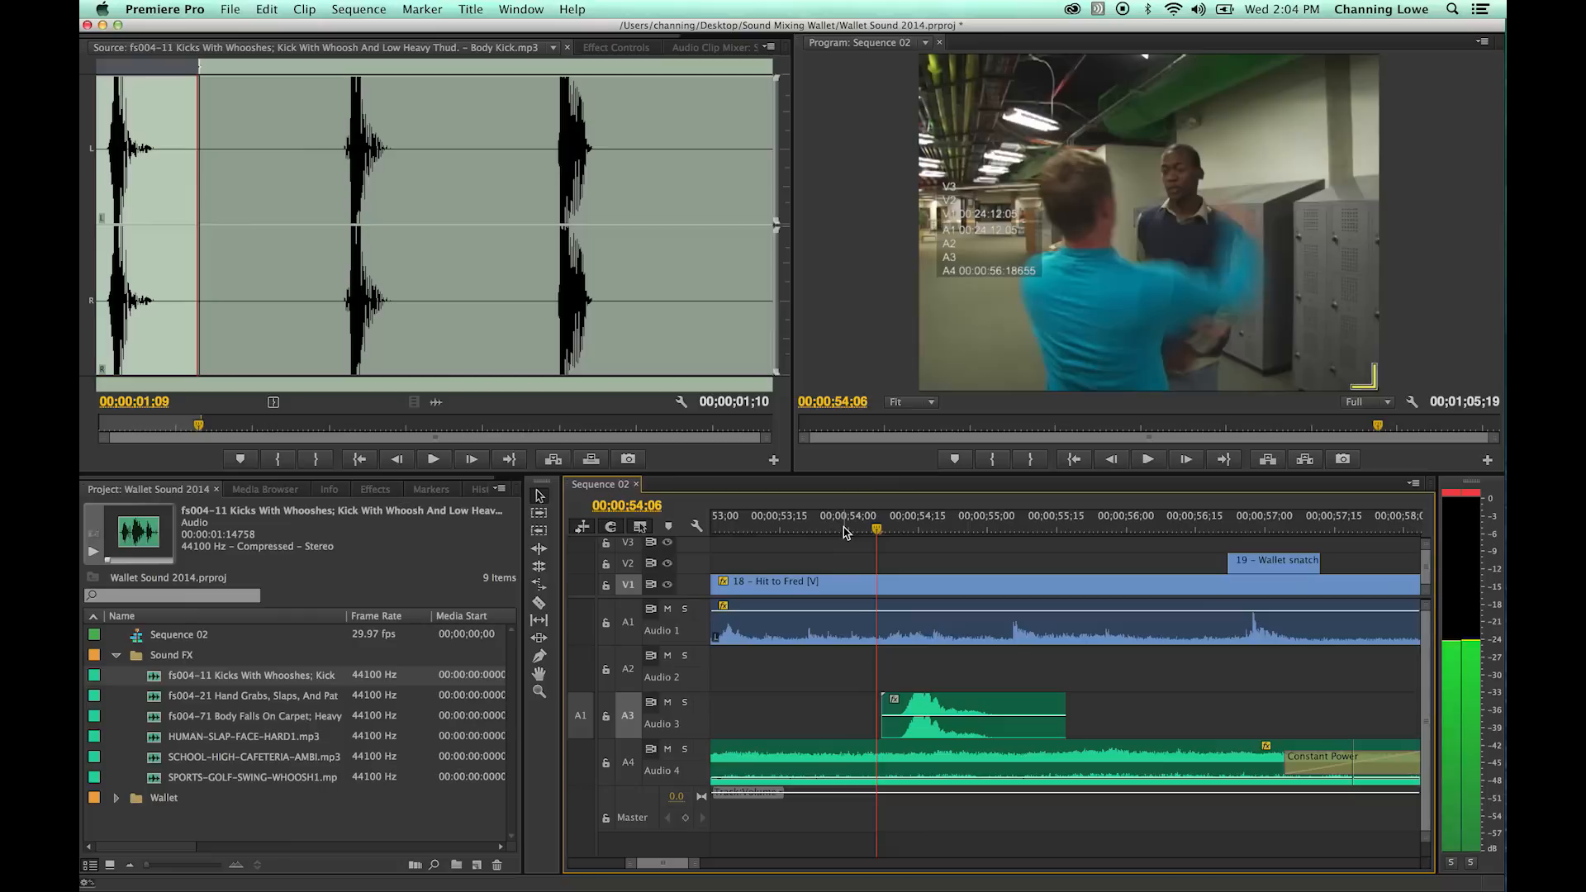
pyautogui.click(987, 704)
pyautogui.press('super+Left')
pyautogui.press('super+Left')
pyautogui.press('super+Left')
pyautogui.press('super+Left')
pyautogui.press('super+Left')
pyautogui.press('super+Left')
pyautogui.press('super+Left')
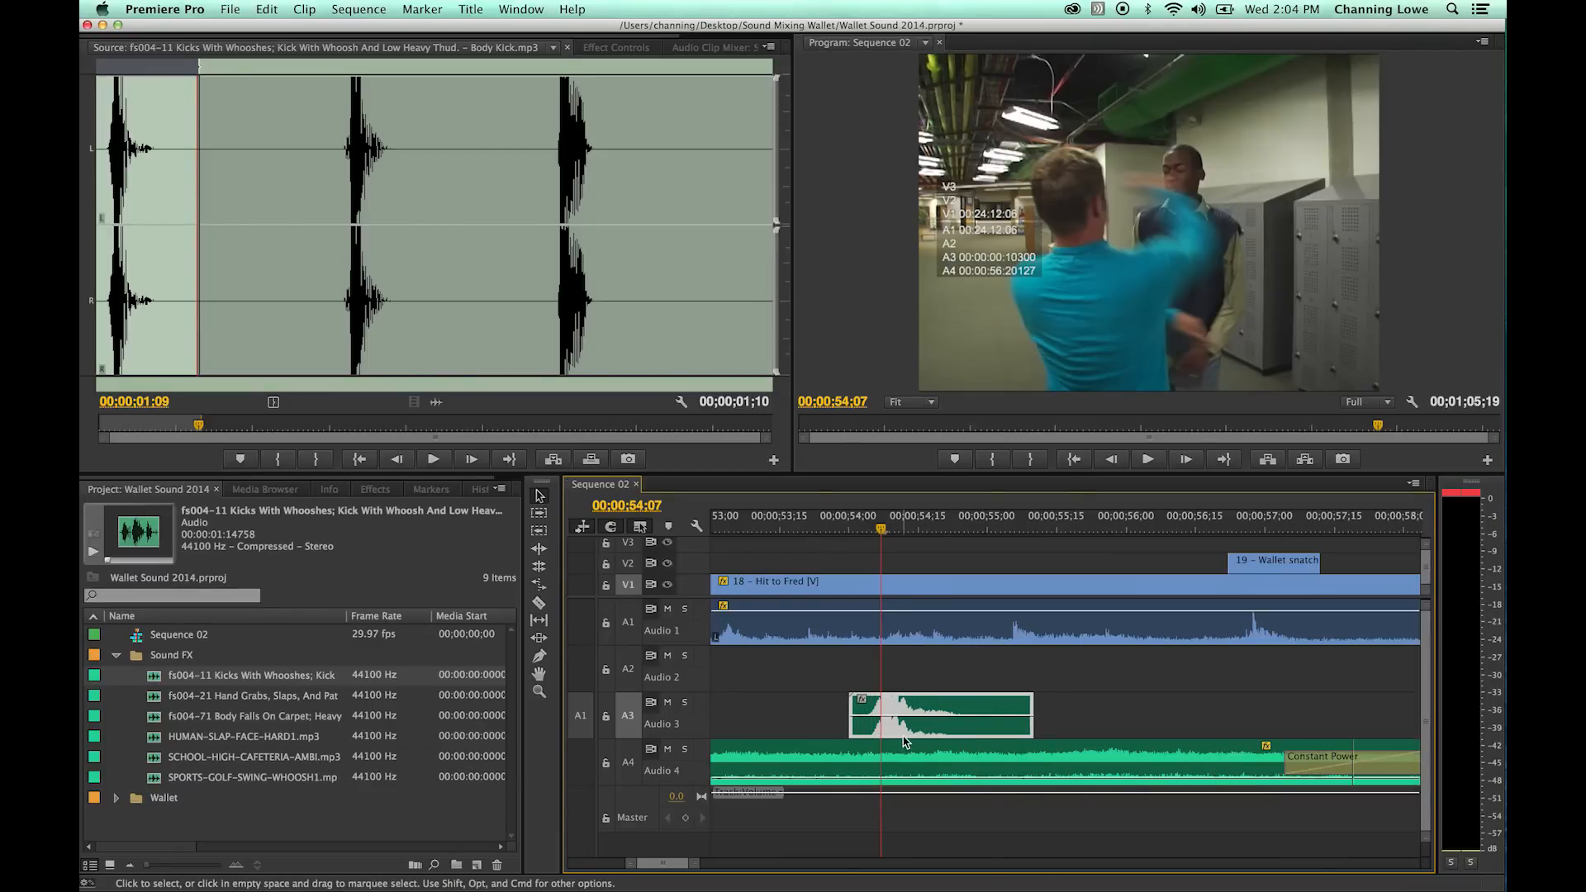
# - Play the hit from about 00;00;53;23 and lower the kick clip's volume on Audio 3 slightly
pyautogui.moveTo(885, 528); pyautogui.dragTo(806, 529)
pyautogui.press('space')
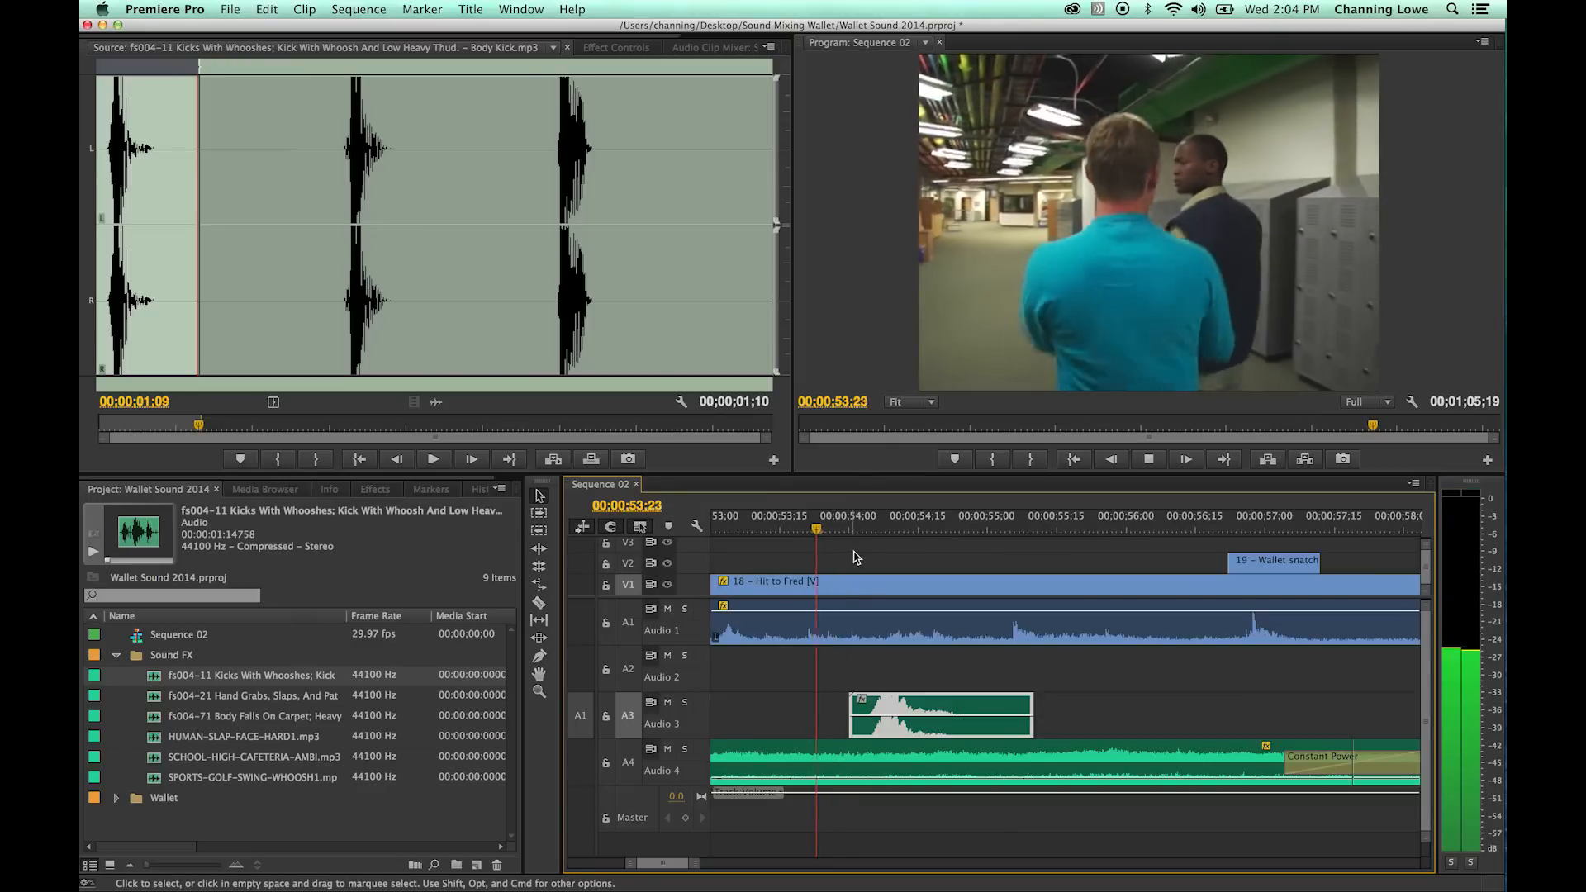
pyautogui.press('space')
pyautogui.click(817, 528)
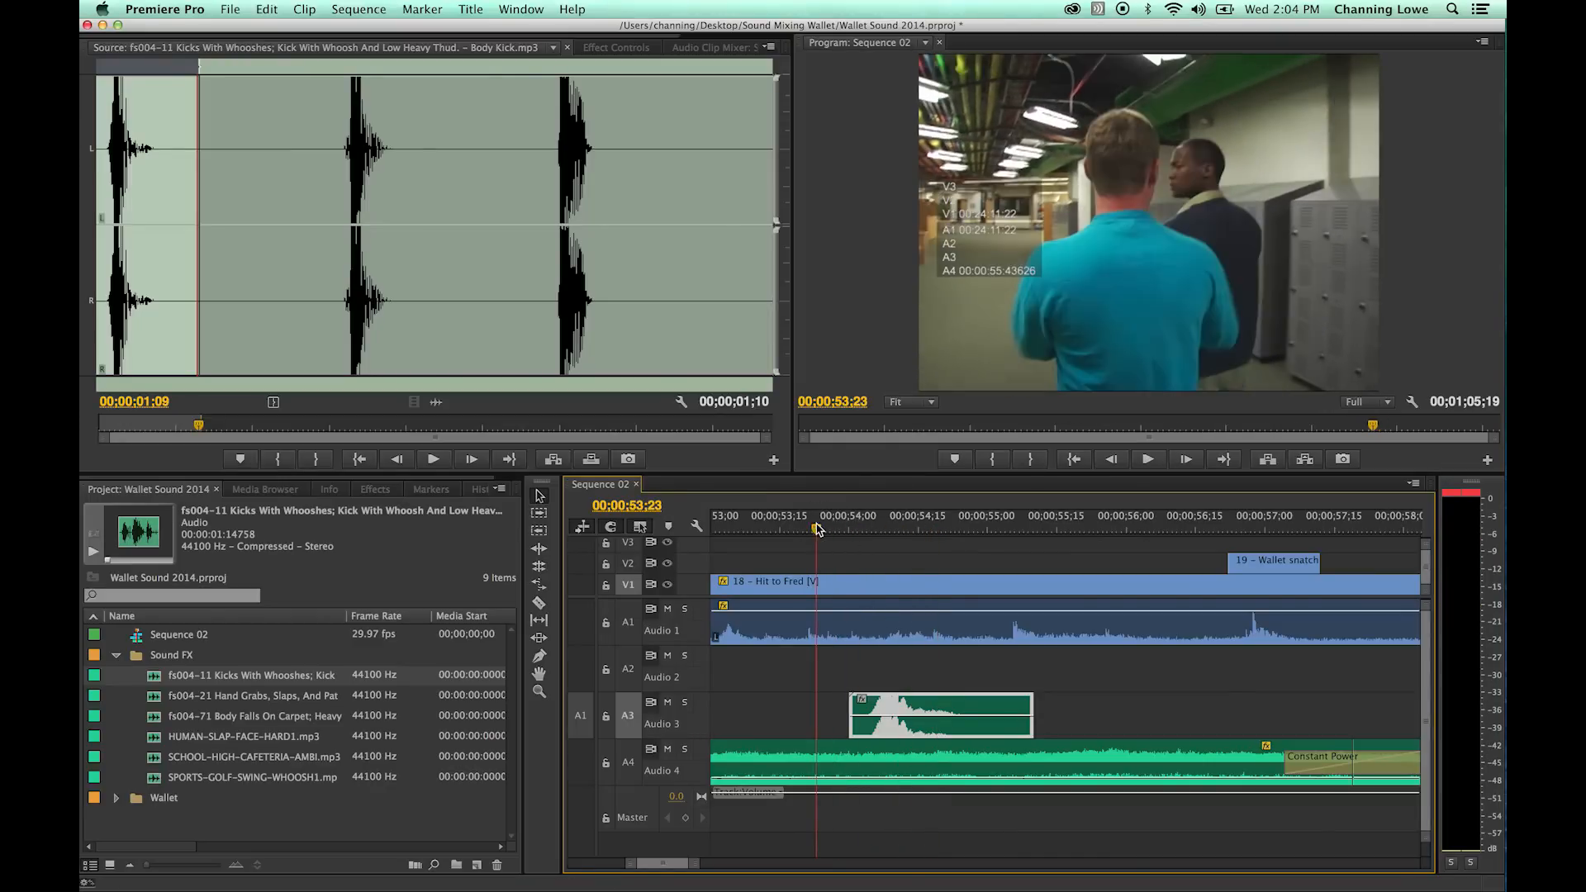
pyautogui.press('space')
pyautogui.press('space')
pyautogui.click(905, 723)
pyautogui.moveTo(907, 725); pyautogui.dragTo(907, 730)
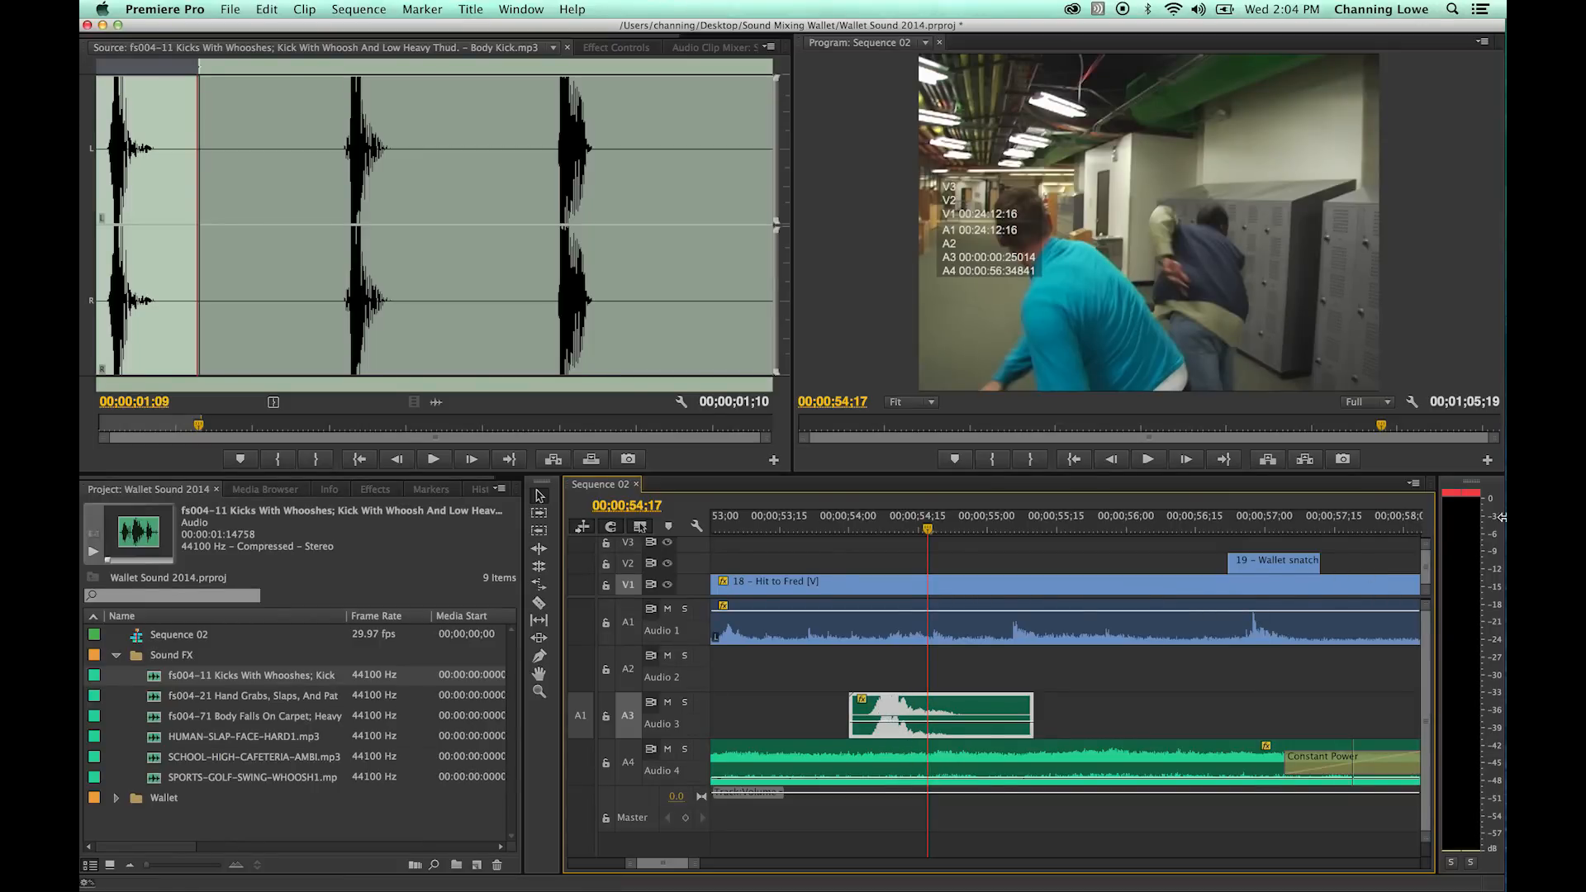
# - Raise the kick clip's volume back up and replay the hit from about 00;00;54;02 to compare the levels
pyautogui.click(851, 528)
pyautogui.press('space')
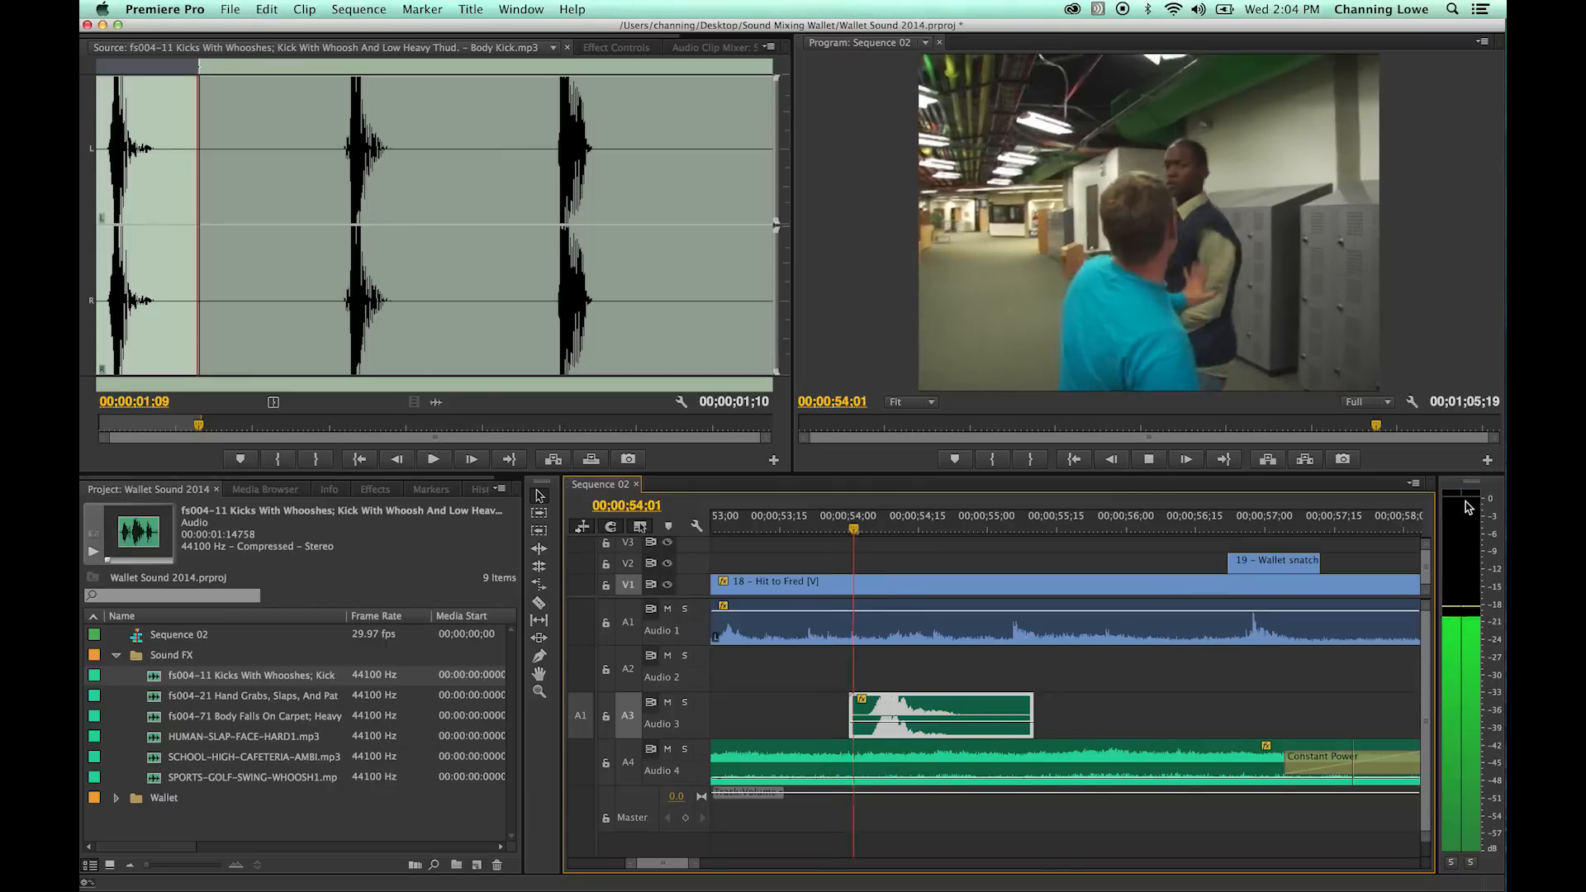
pyautogui.press('space')
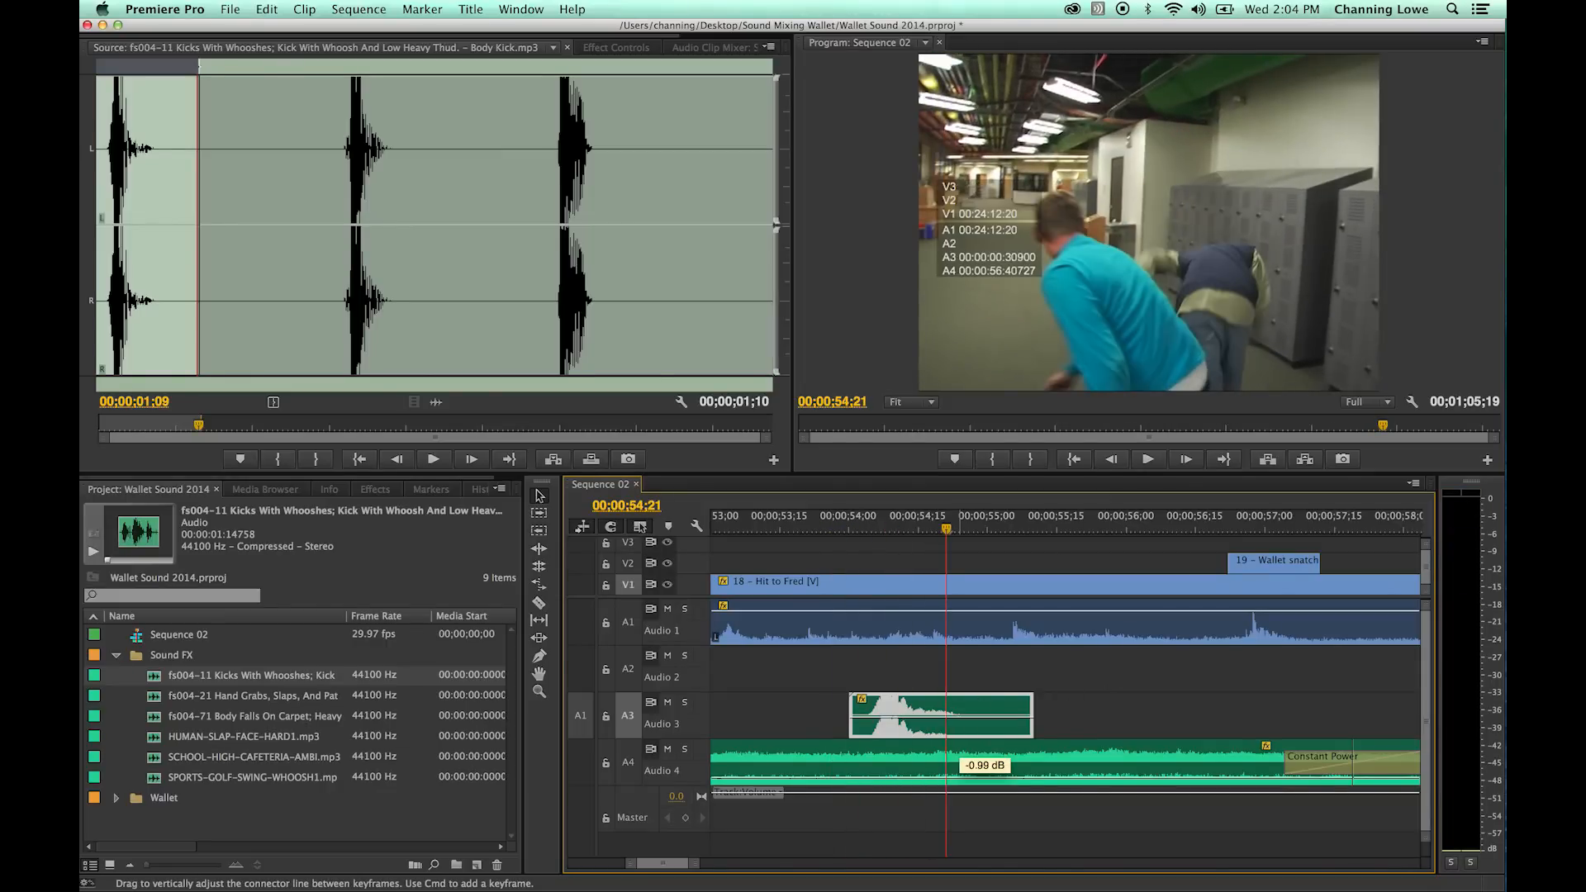
pyautogui.click(859, 529)
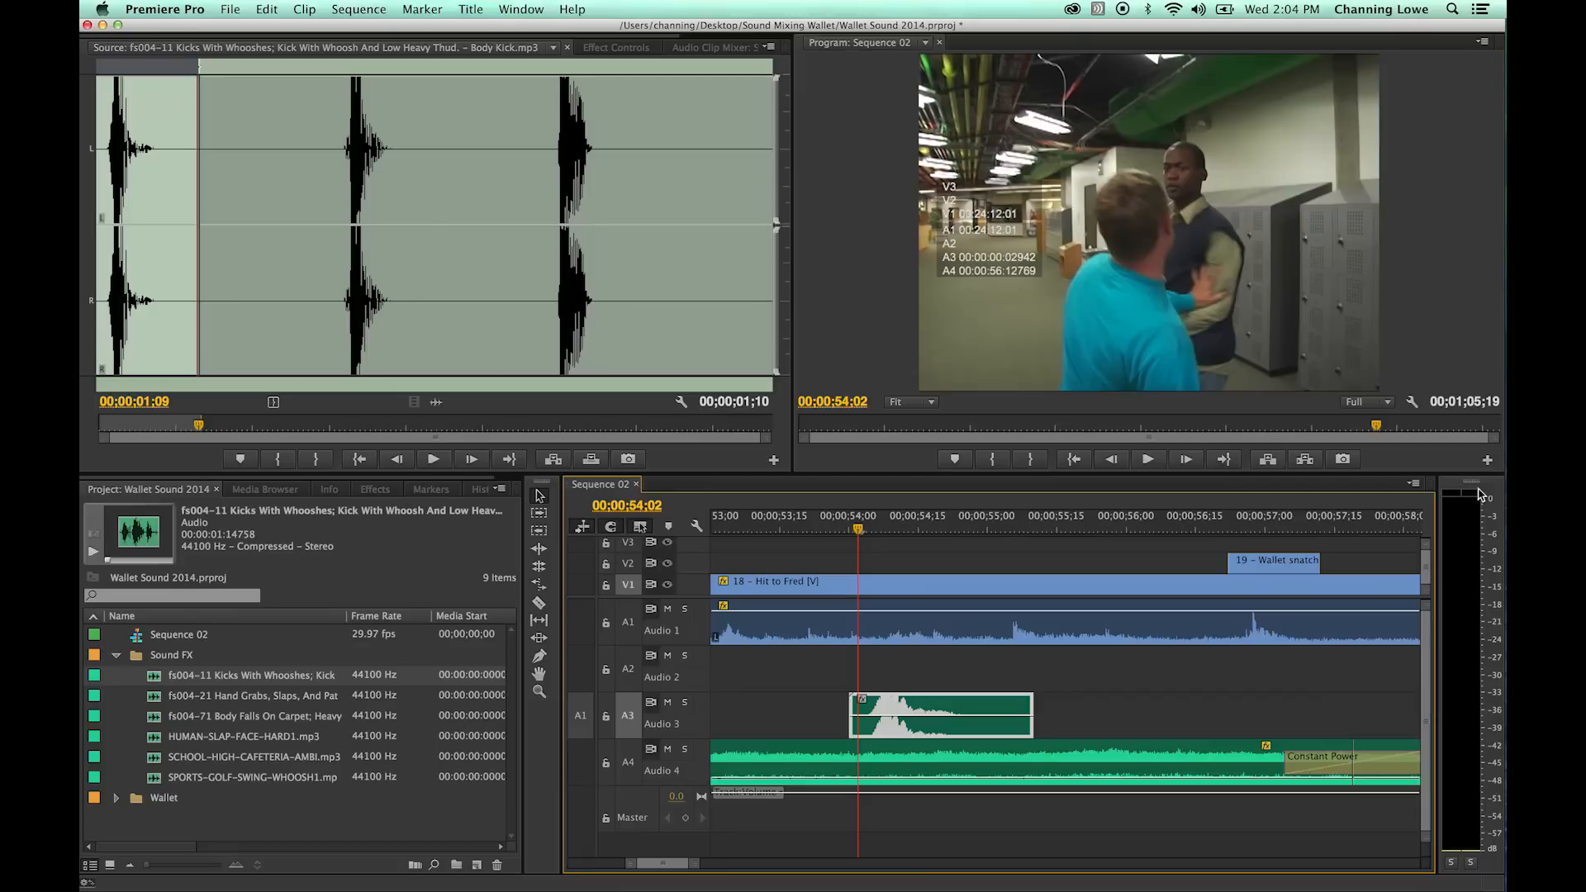
pyautogui.press('space')
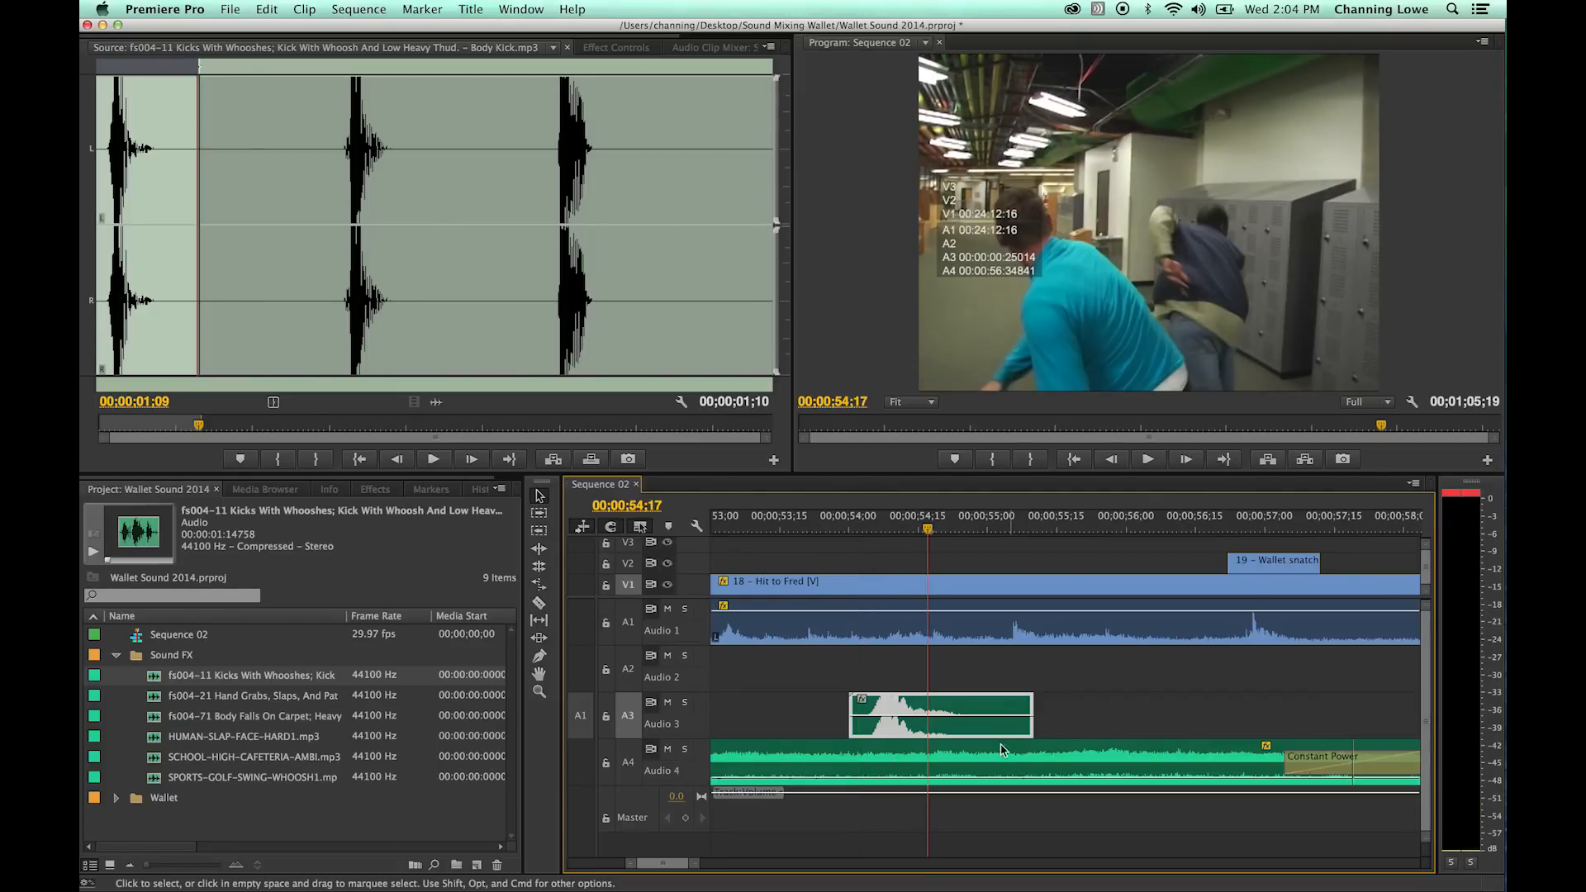
# - Lower the kick clip's volume on Audio 3 slightly again and play the hit twice to check it
pyautogui.moveTo(891, 716); pyautogui.dragTo(892, 721)
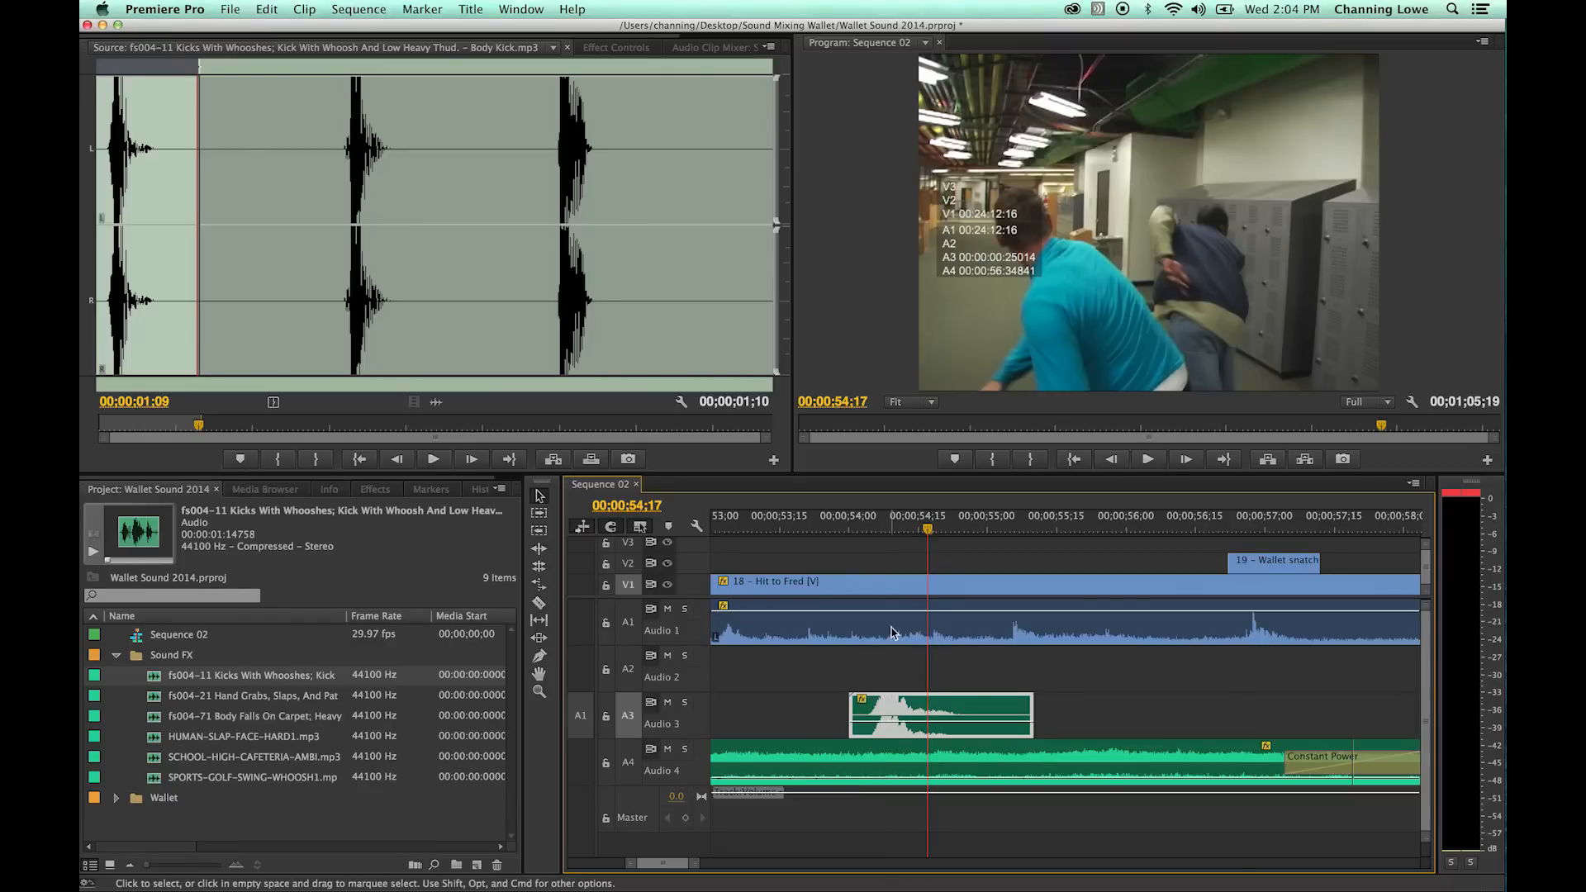
pyautogui.click(841, 529)
pyautogui.press('space')
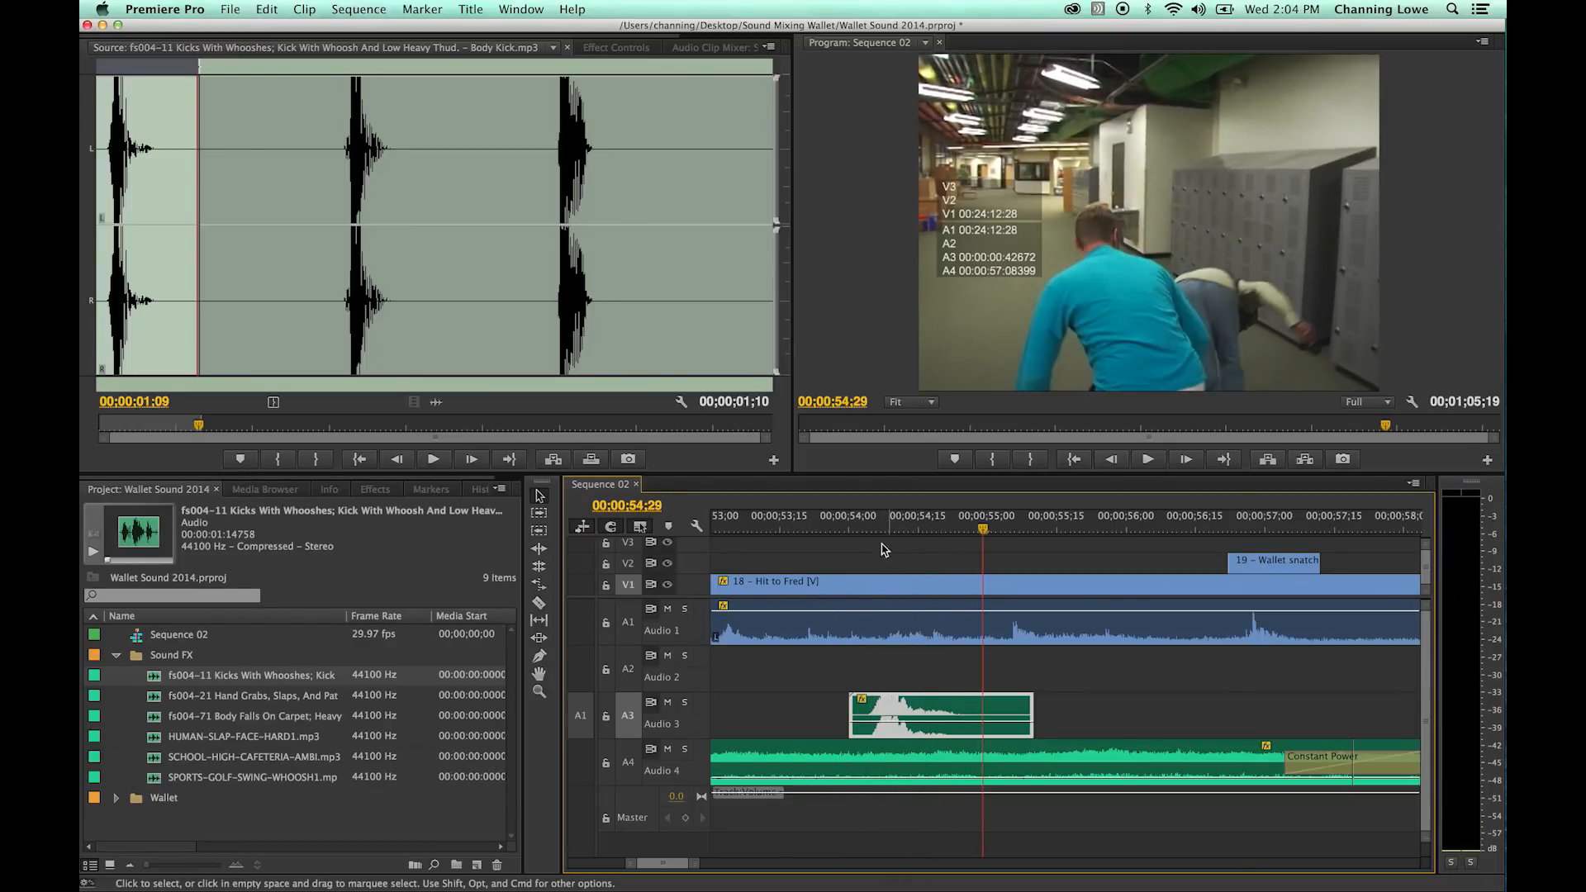
pyautogui.click(833, 522)
pyautogui.press('space')
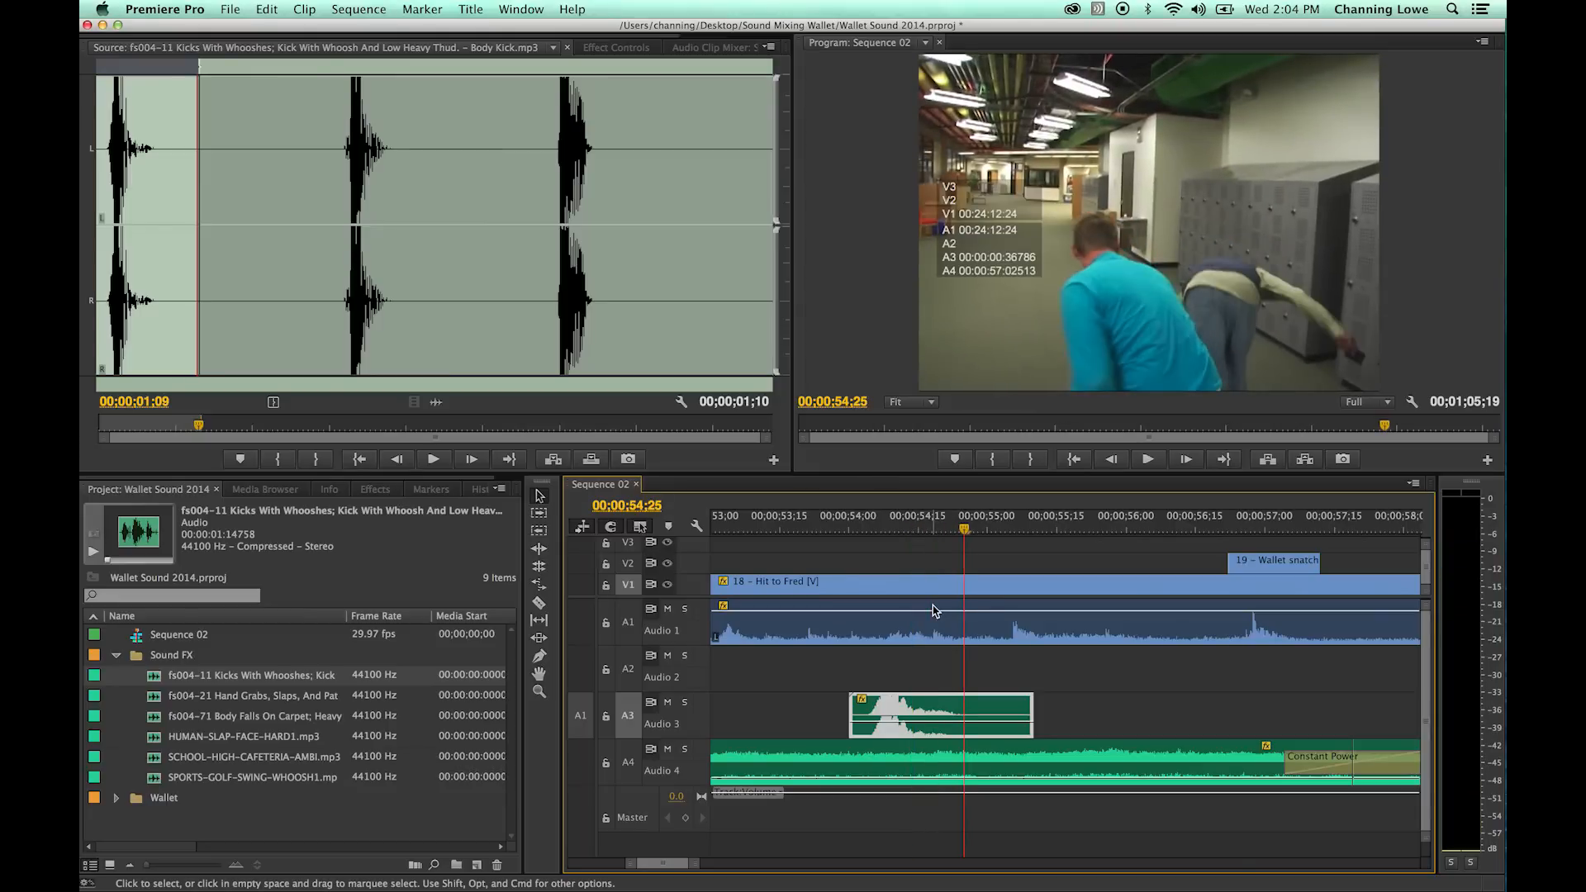
# - Play the scene on from the hit to about 00;00;55;11, viewing a wider span of the sequence
pyautogui.press('-')
pyautogui.press('-')
pyautogui.press('-')
pyautogui.press('space')
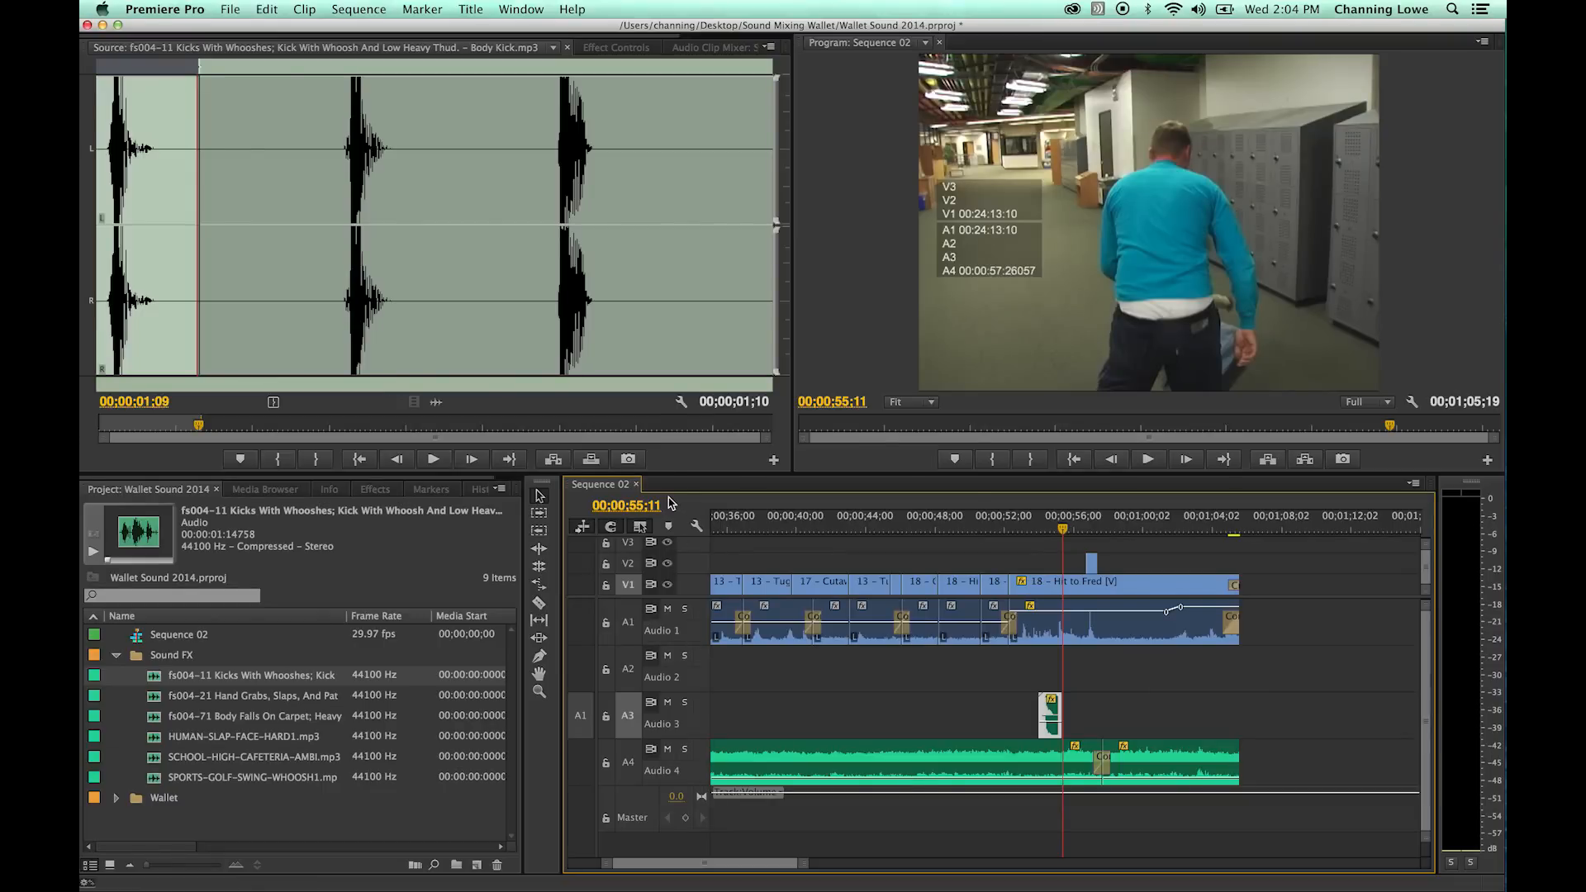
pyautogui.press('super+Tab')
pyautogui.click(890, 446)
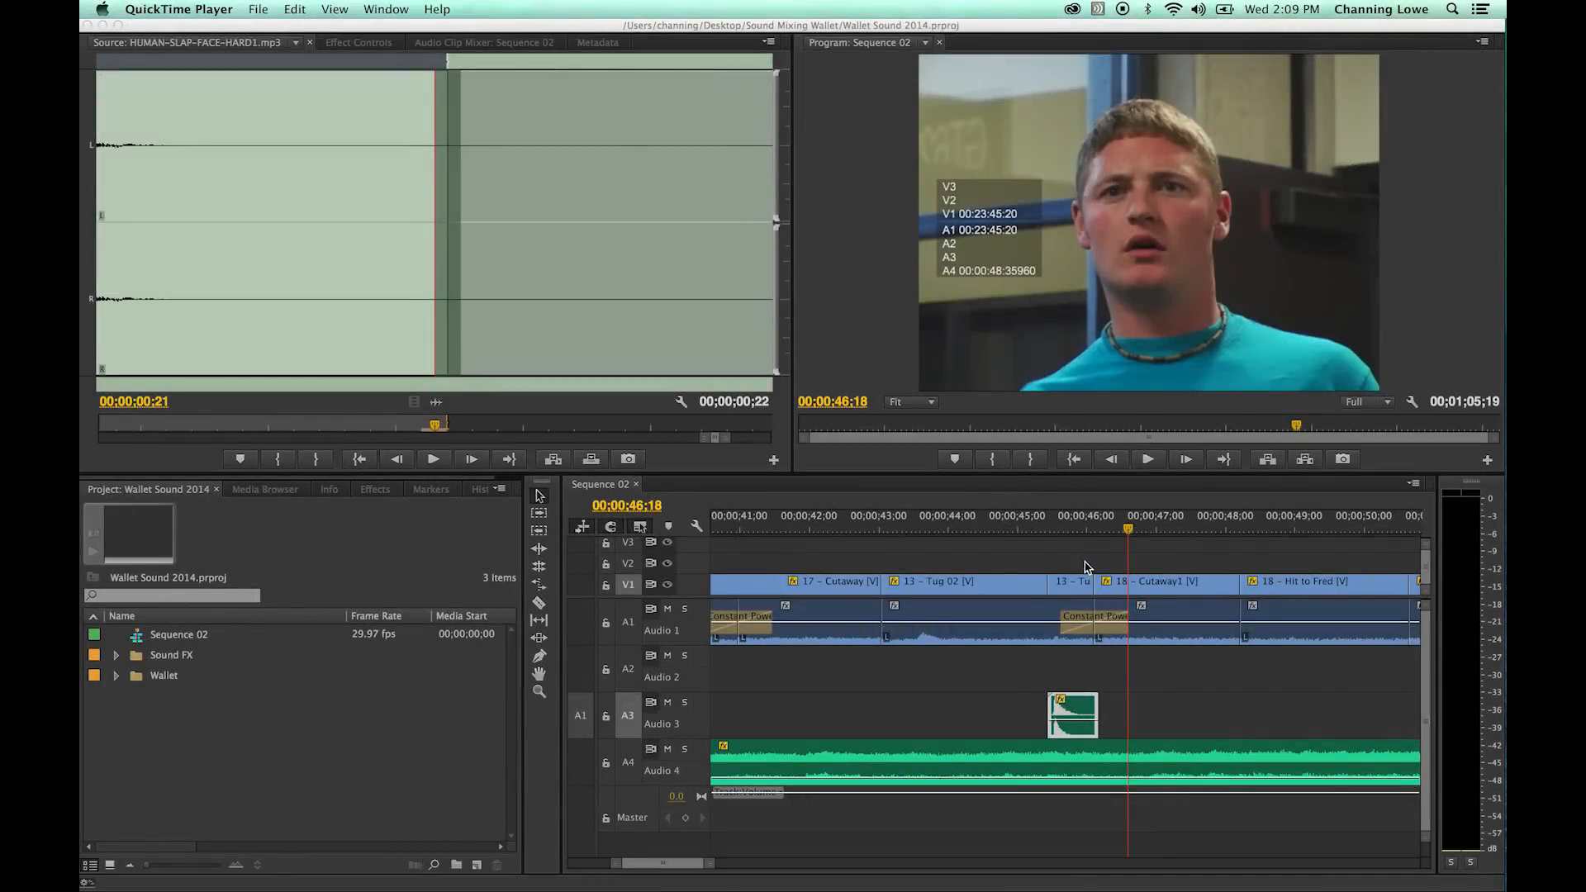
pyautogui.click(1082, 554)
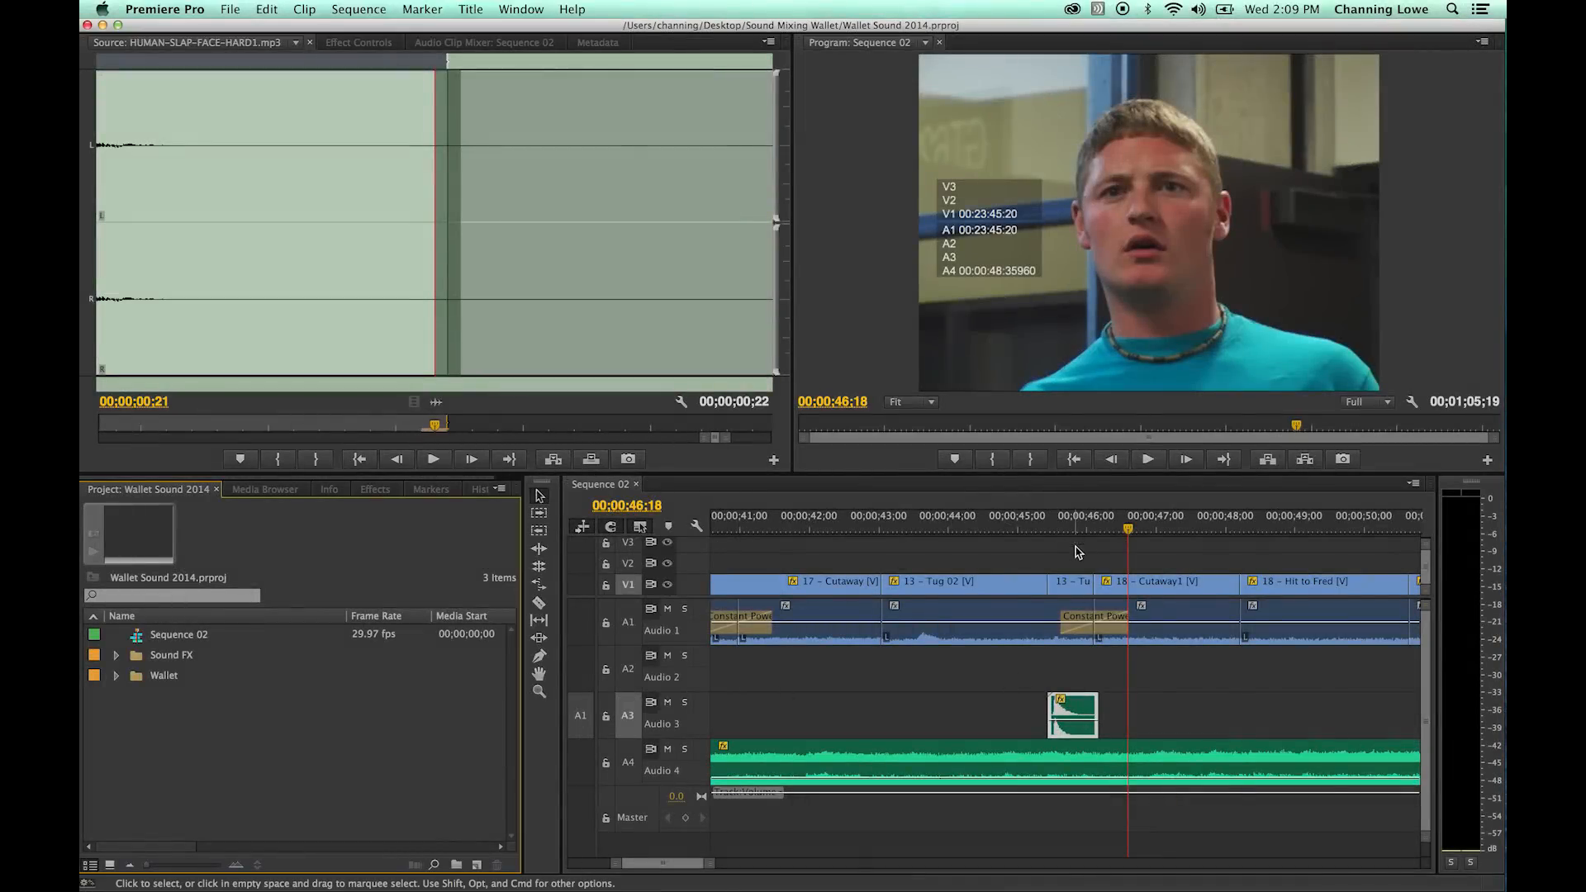
# - Switch to Chrome, open incompetech's Royalty-Free Music page and search for tracks with the Action feel
pyautogui.press('\\')
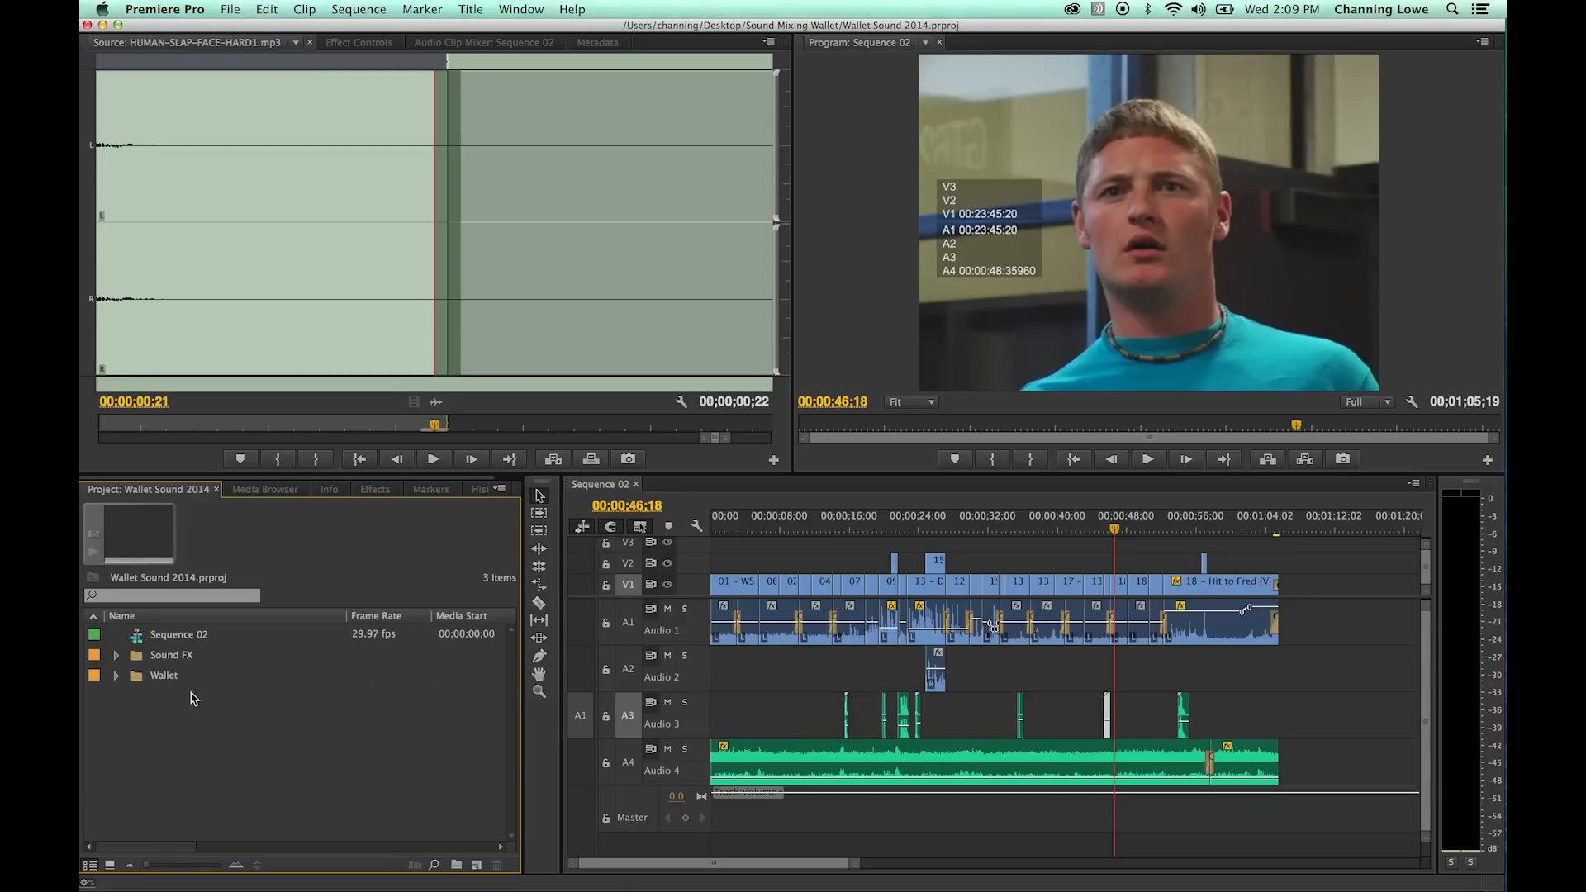
pyautogui.press('super+Tab')
pyautogui.press('super+Tab')
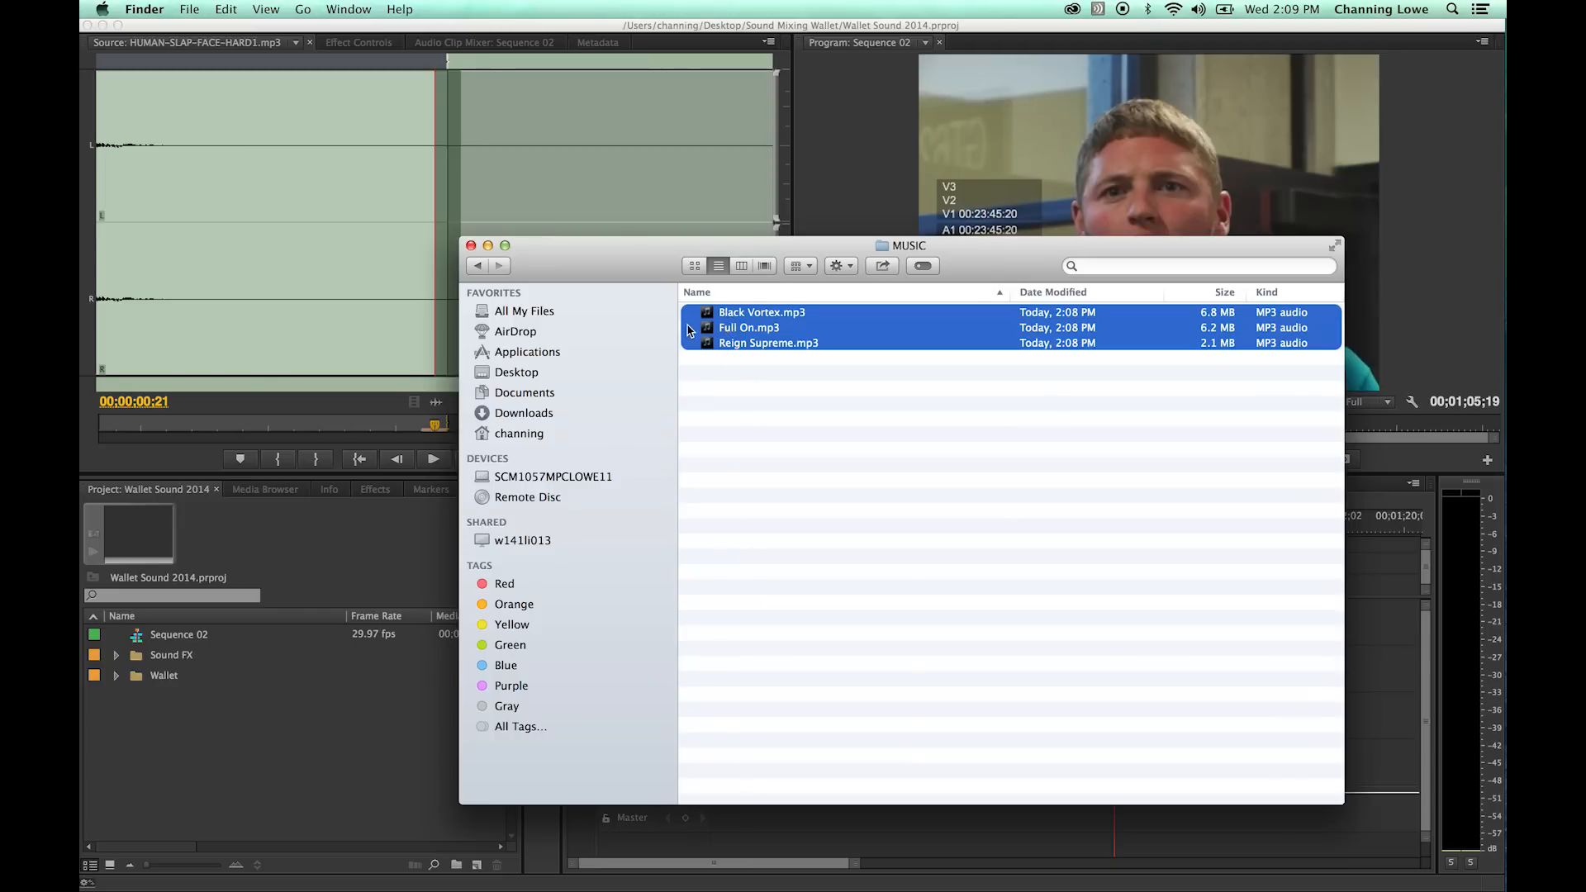
pyautogui.click(124, 224)
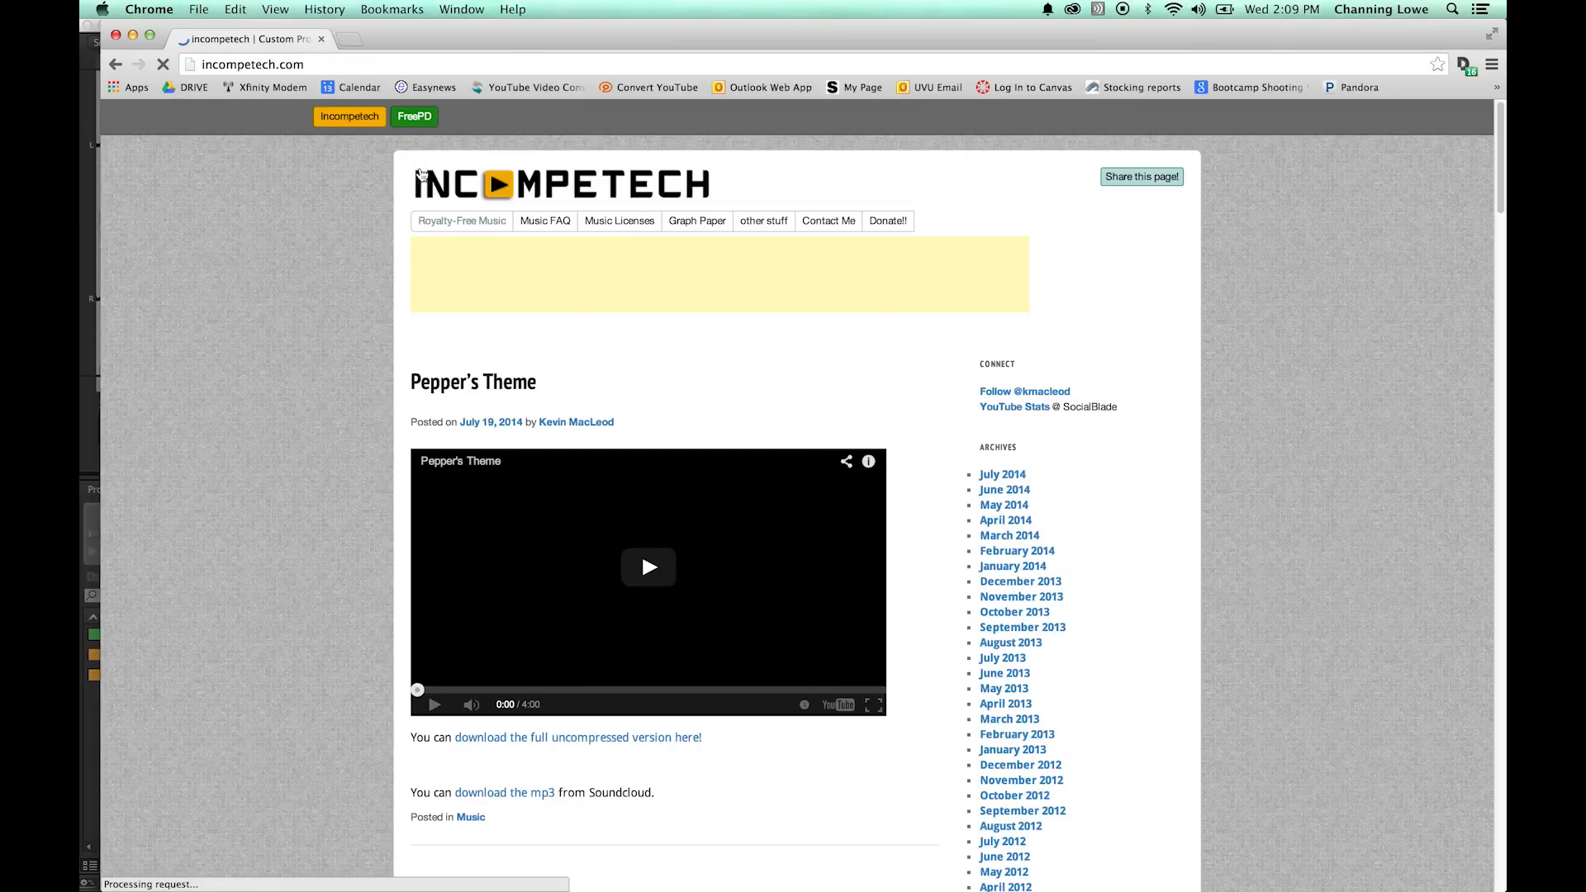
pyautogui.click(479, 229)
pyautogui.click(650, 379)
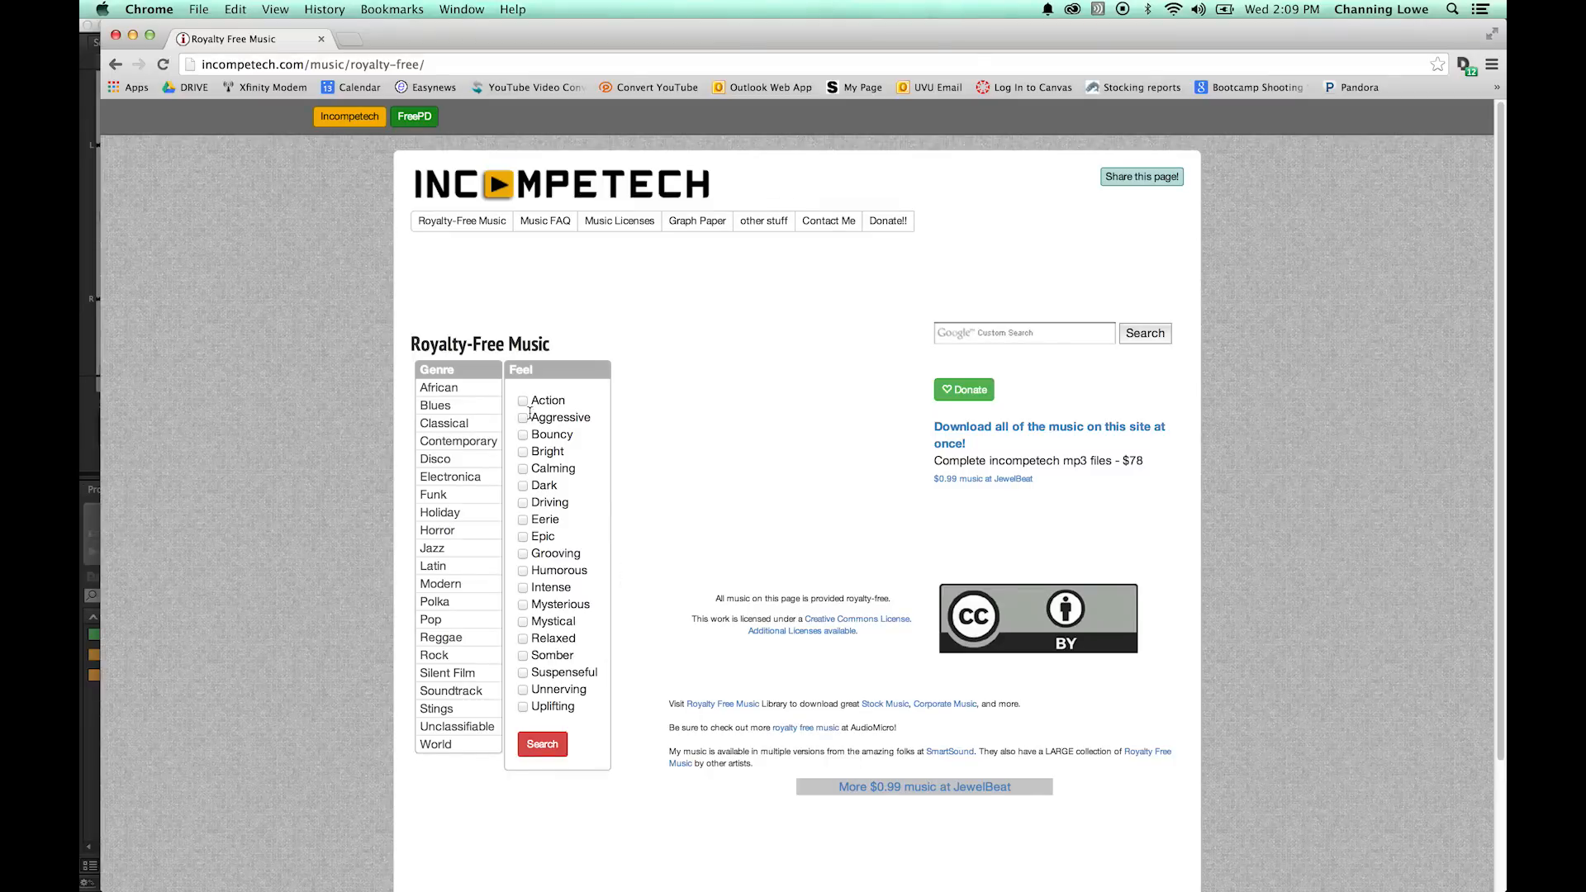
pyautogui.click(543, 744)
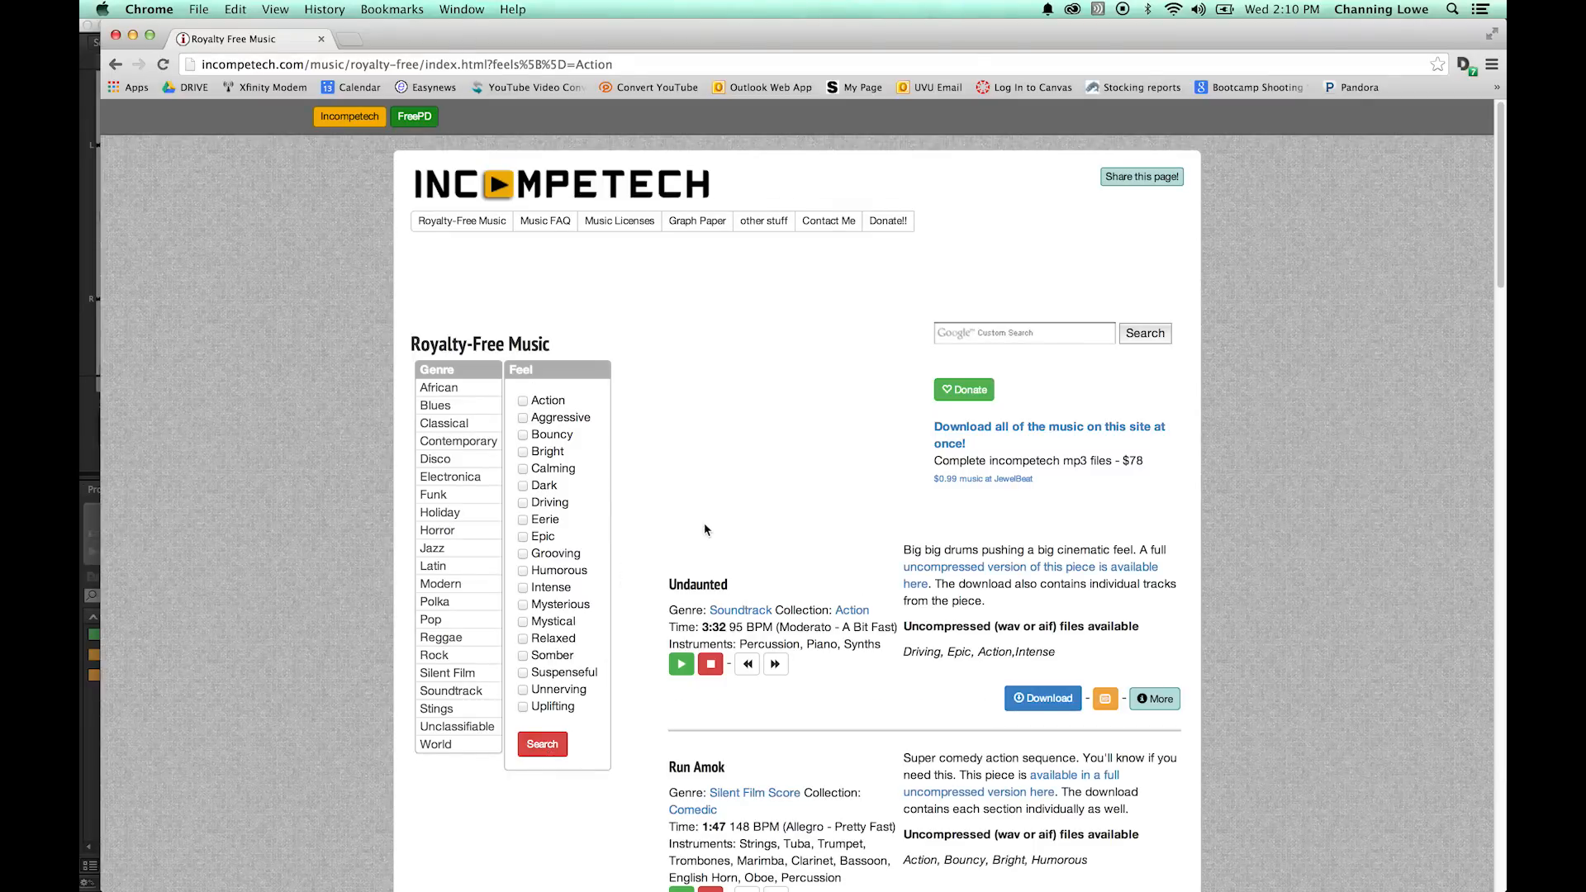
# - Preview the track Undaunted, show its extra details and copy the CC:By credit text
pyautogui.click(680, 664)
pyautogui.scroll(-3, 725, 644)
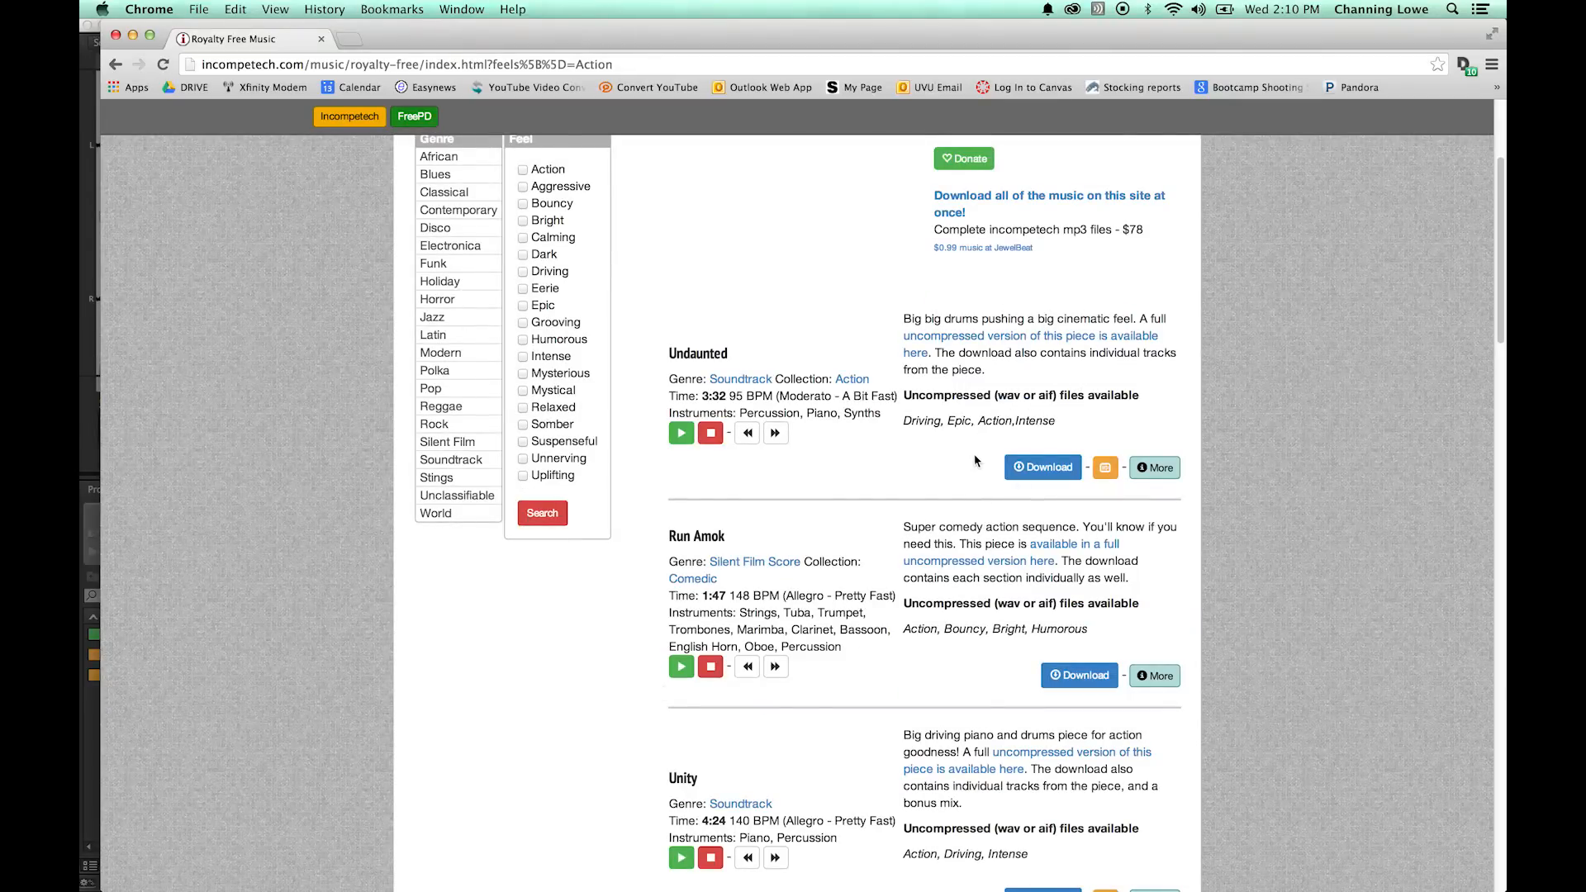
pyautogui.click(1153, 473)
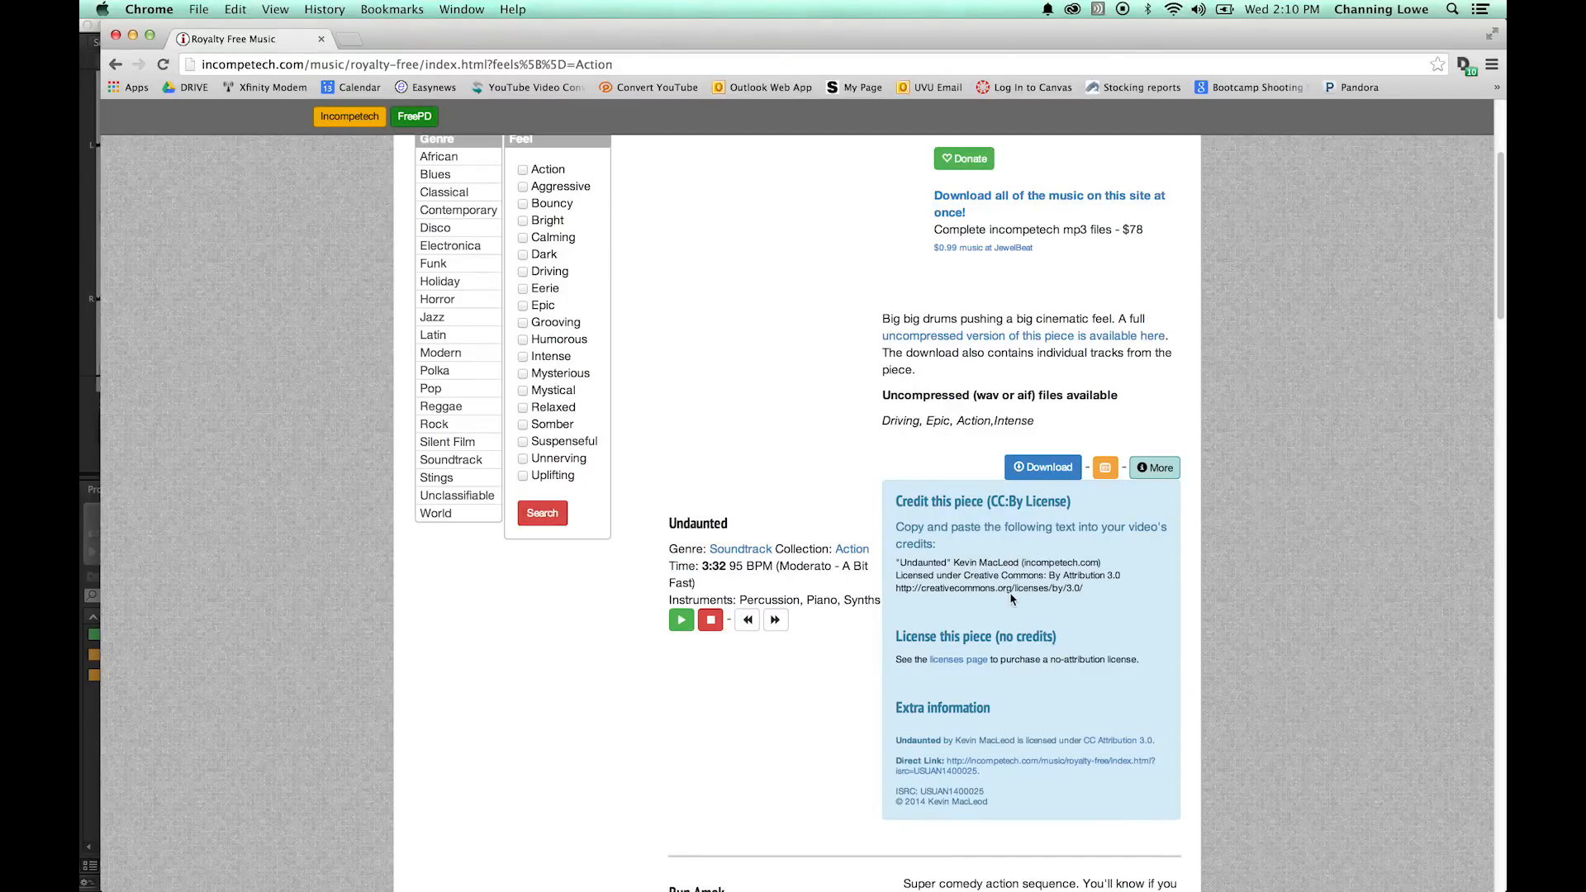
pyautogui.click(1087, 594)
pyautogui.moveTo(1087, 594); pyautogui.dragTo(897, 562)
pyautogui.press('super+c')
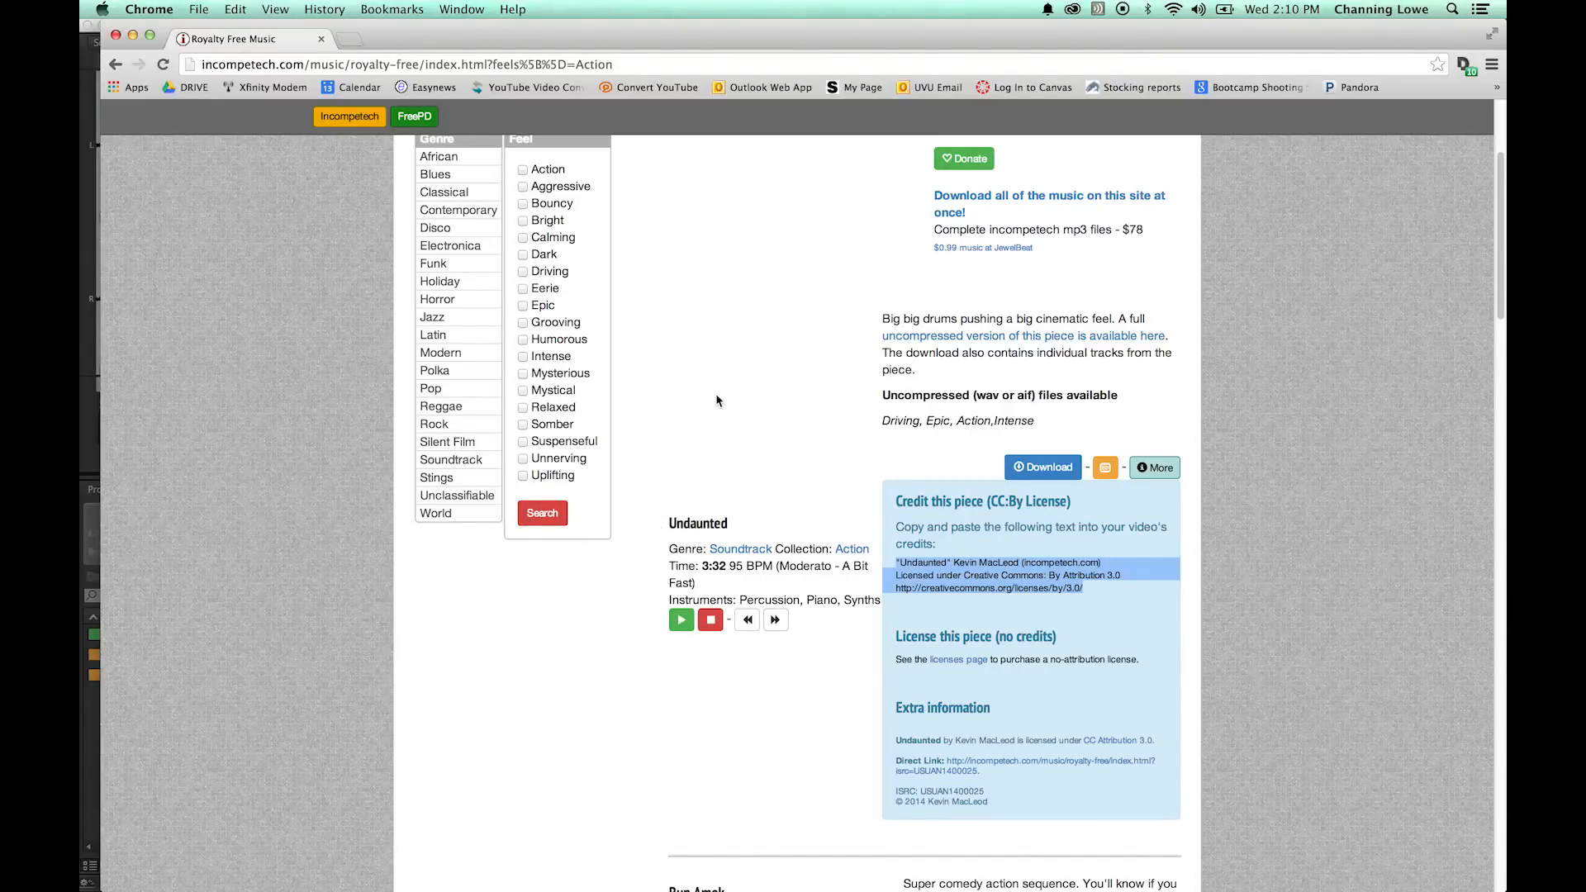
# - Import Black Vortex.mp3, Full On.mp3 and Reign Supreme.mp3 from Finder into the Premiere Pro project and group them in a new bin named MUSIC
pyautogui.click(699, 369)
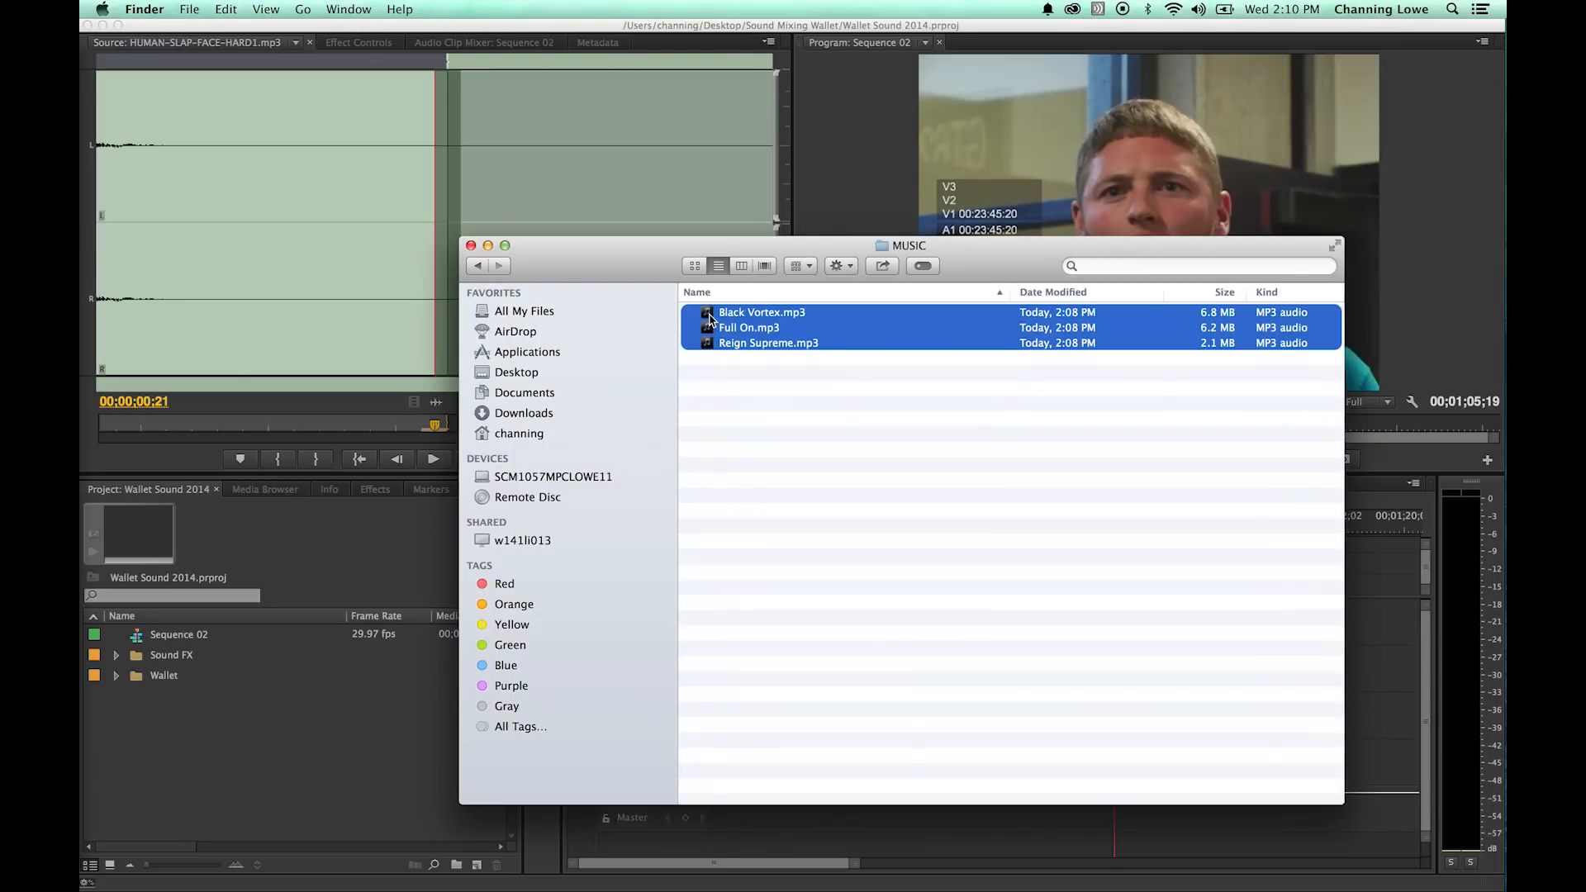
pyautogui.moveTo(710, 318); pyautogui.dragTo(226, 754)
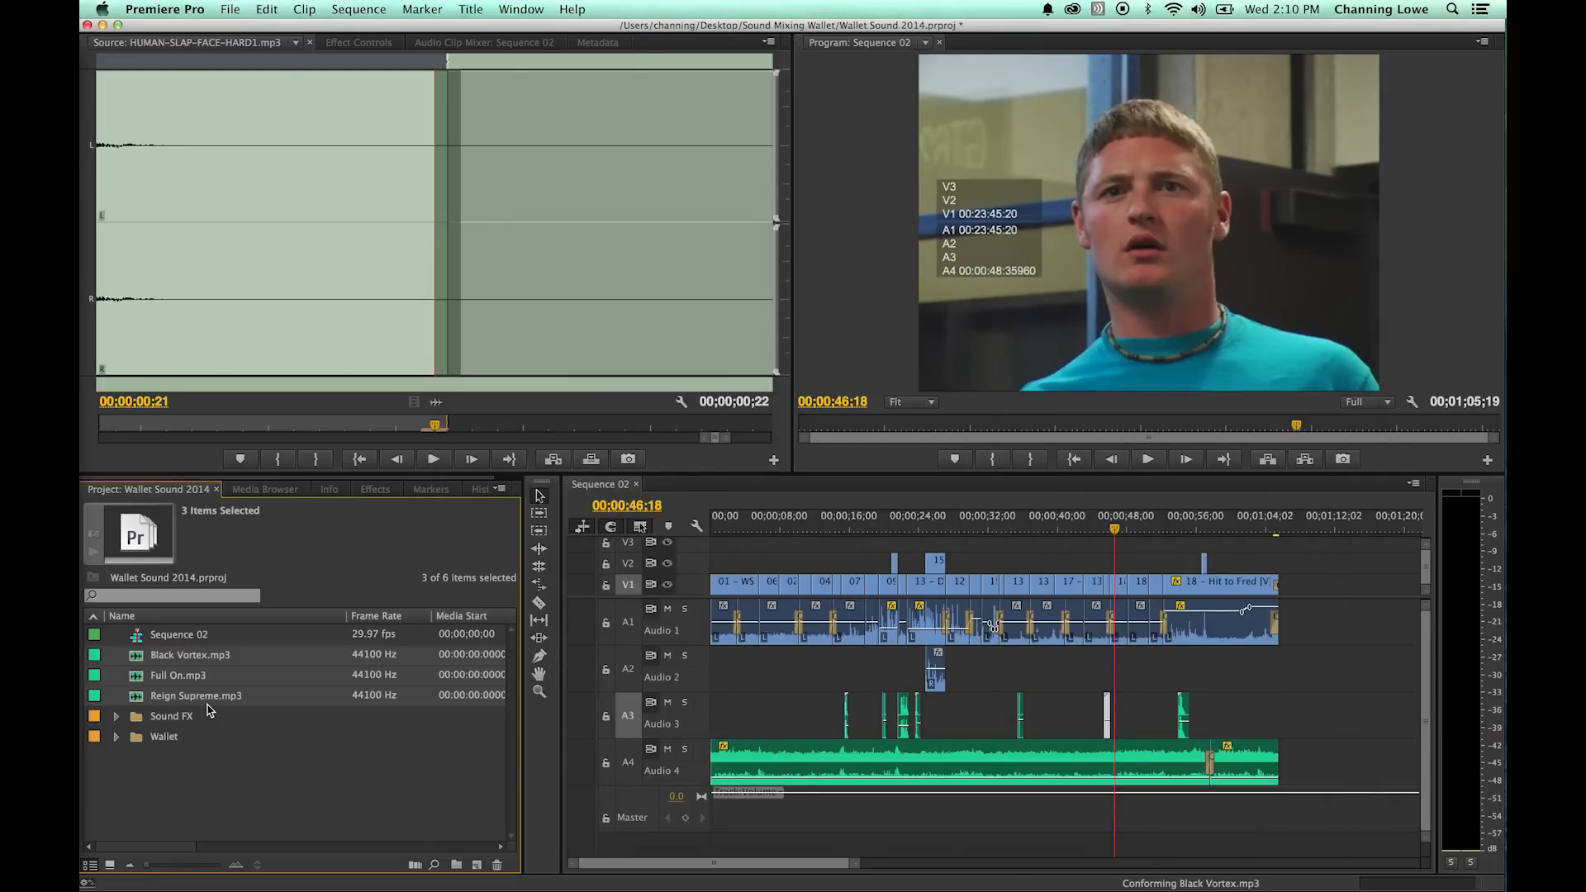
pyautogui.moveTo(139, 656); pyautogui.dragTo(458, 864)
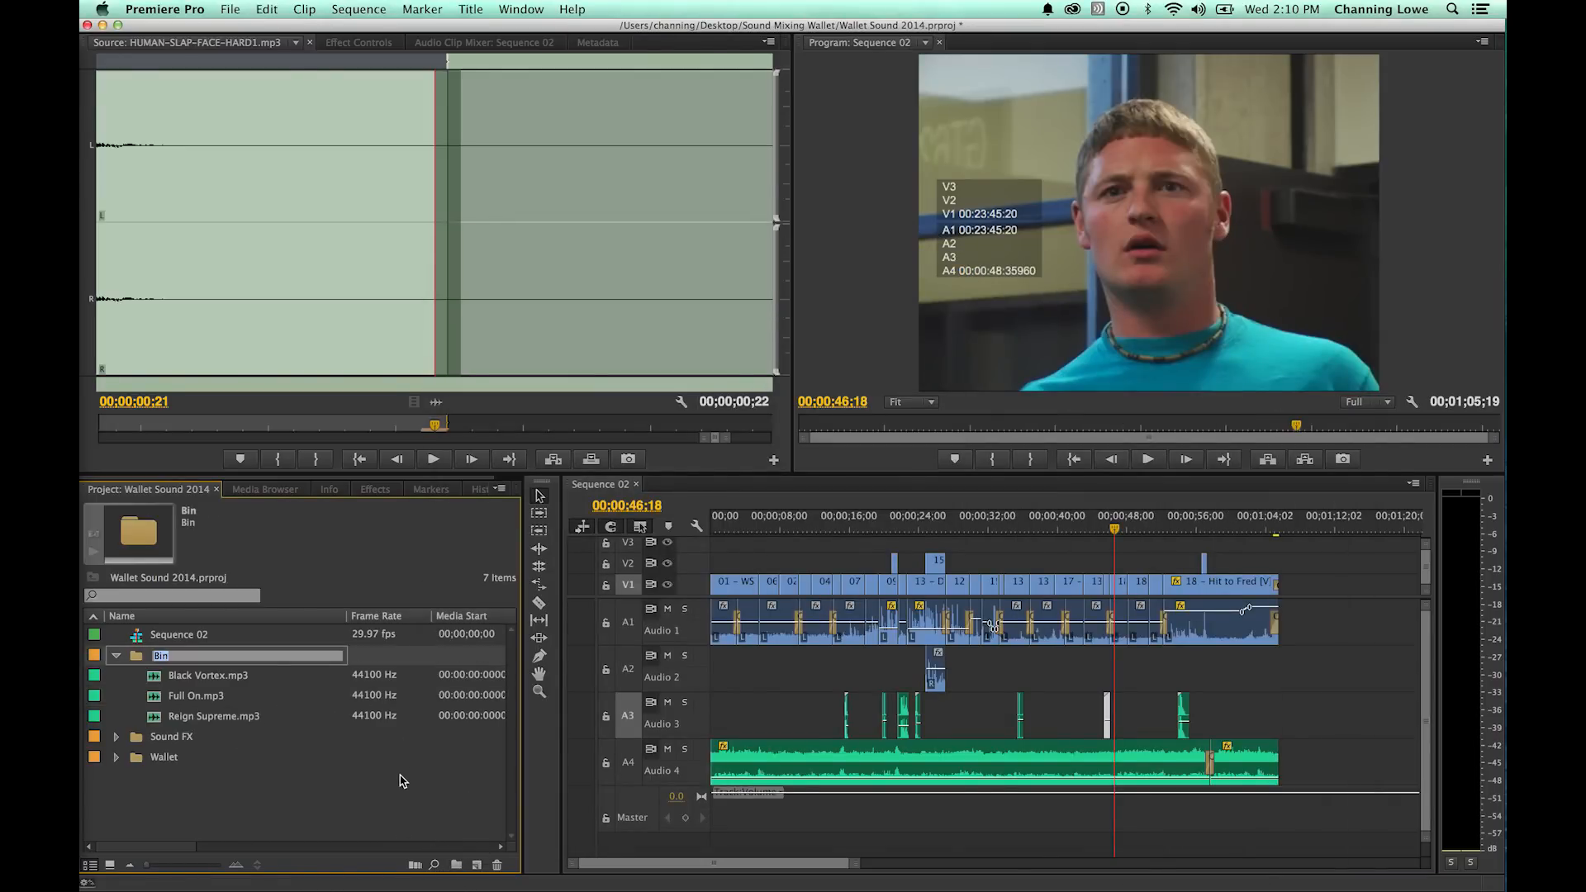
pyautogui.write('MUSIC')
pyautogui.press('Tab')
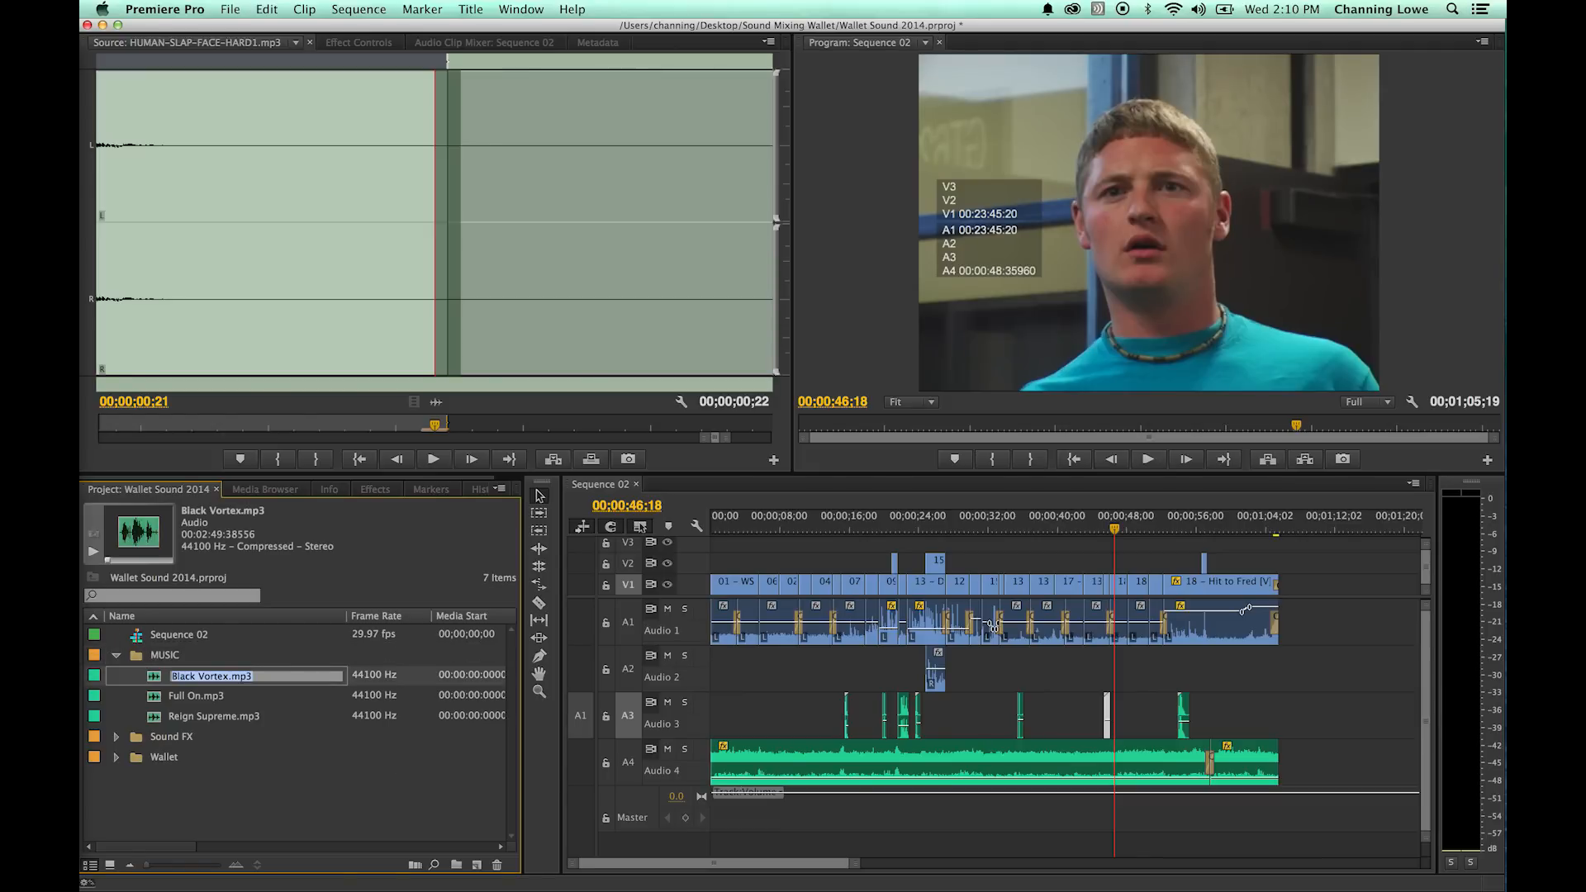
pyautogui.click(342, 755)
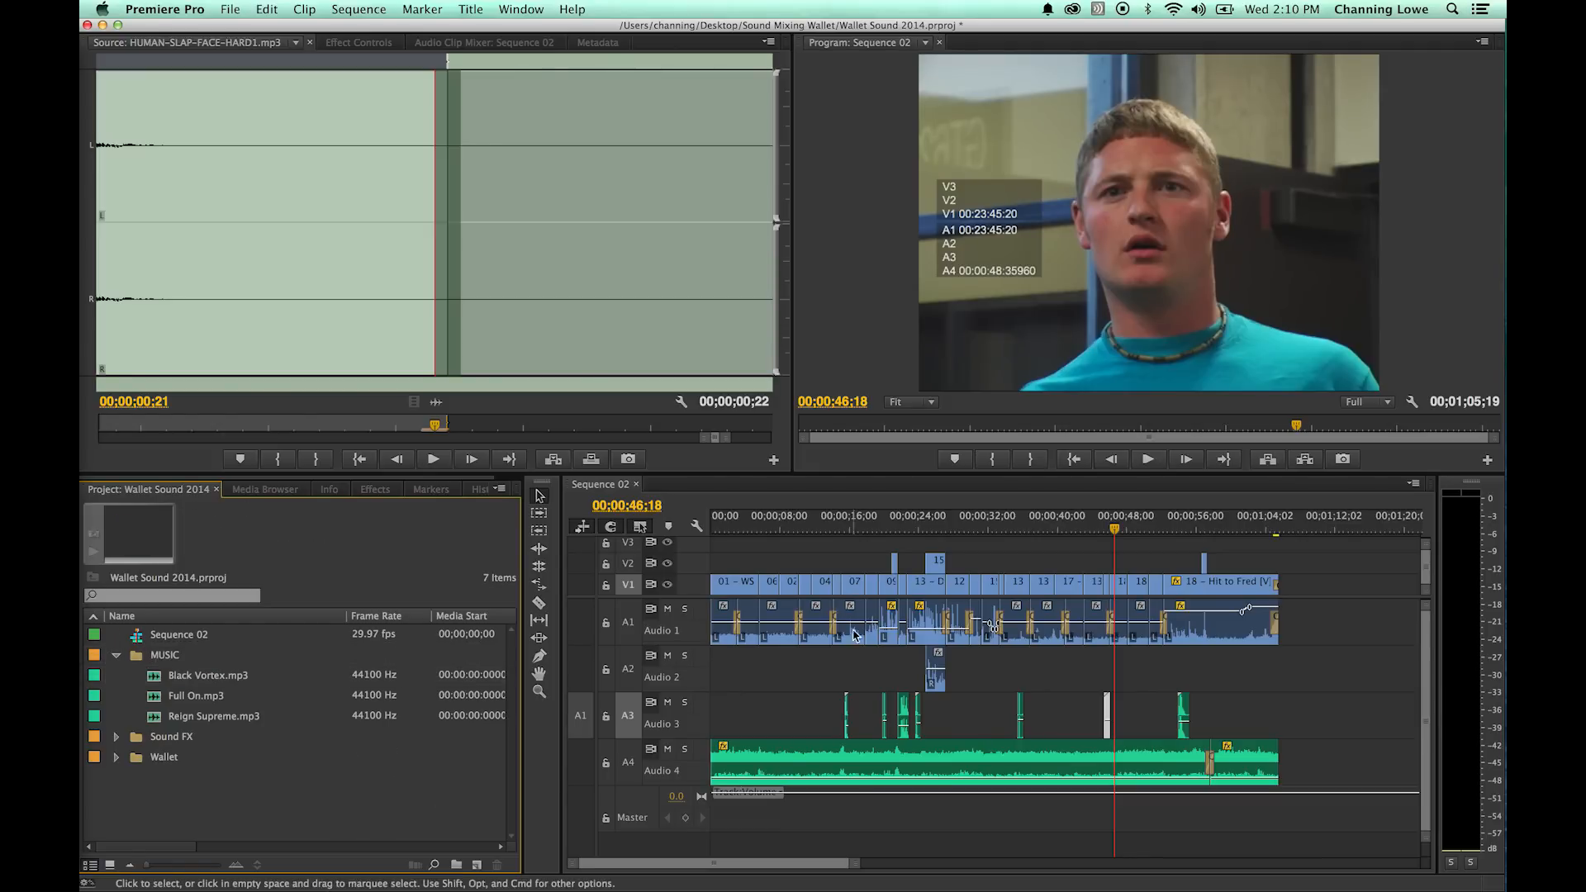
# - Return the playhead to the sequence start and add one audio track below Audio 4
pyautogui.click(760, 528)
pyautogui.press('Home')
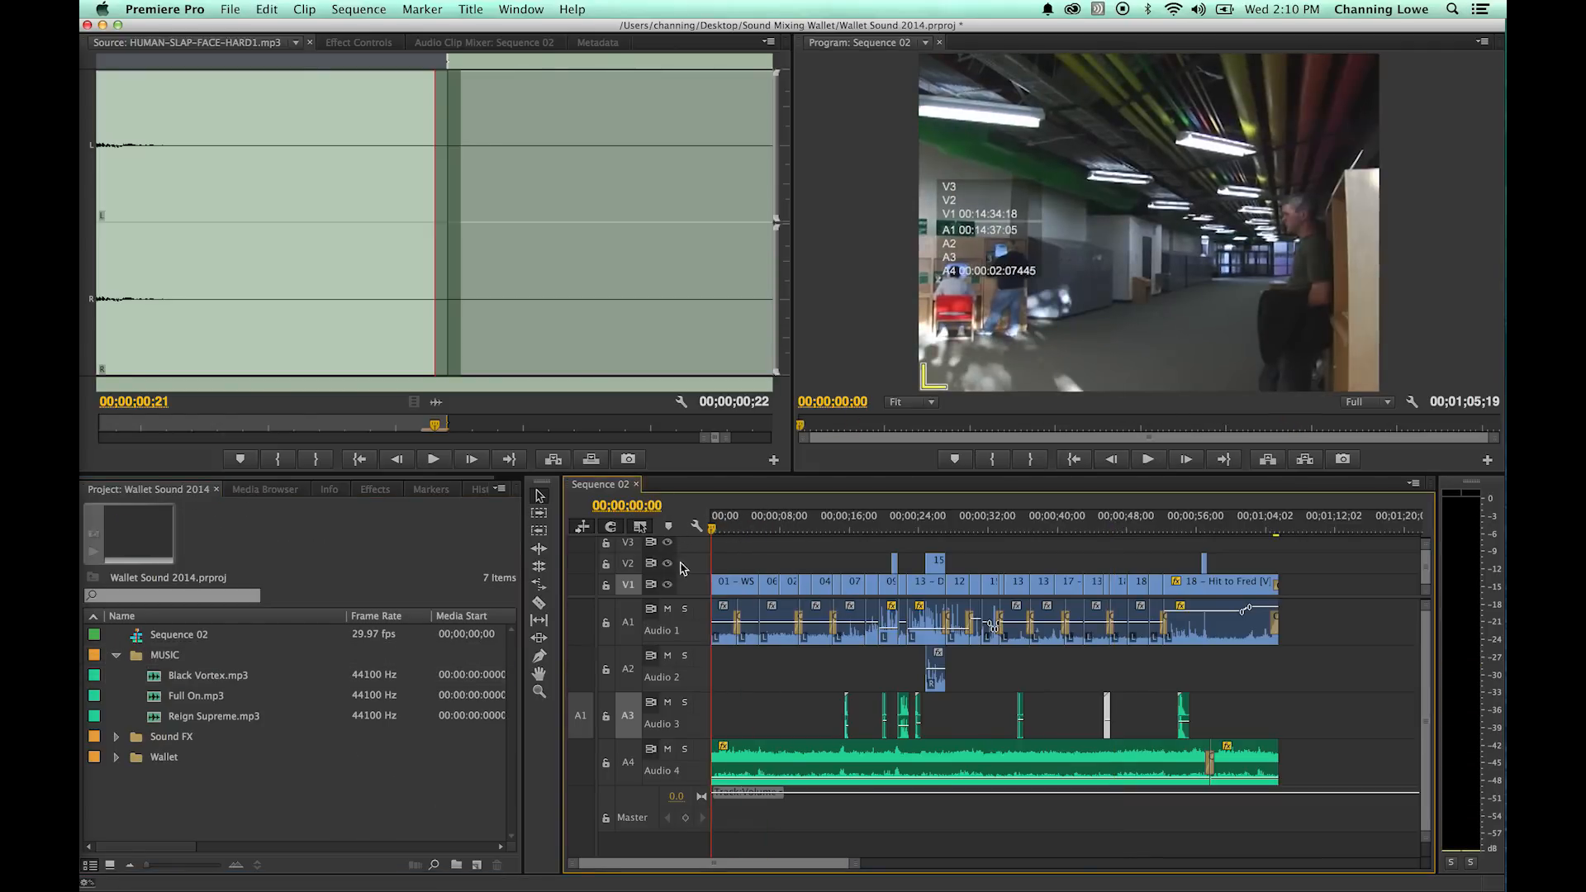
pyautogui.rightClick(702, 772)
pyautogui.press('Escape')
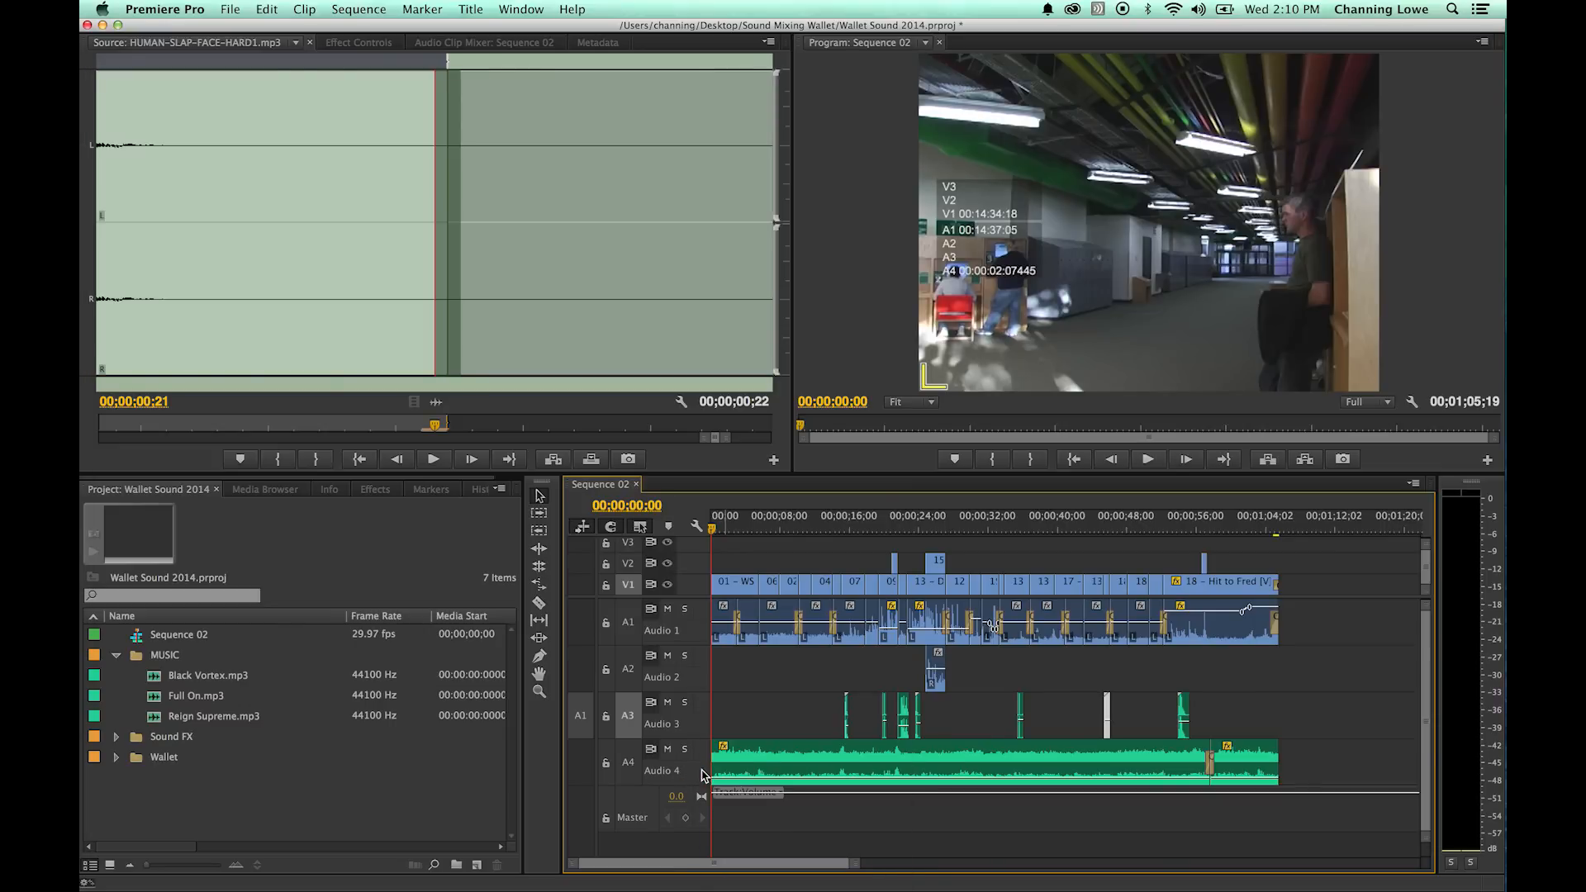
pyautogui.rightClick(703, 774)
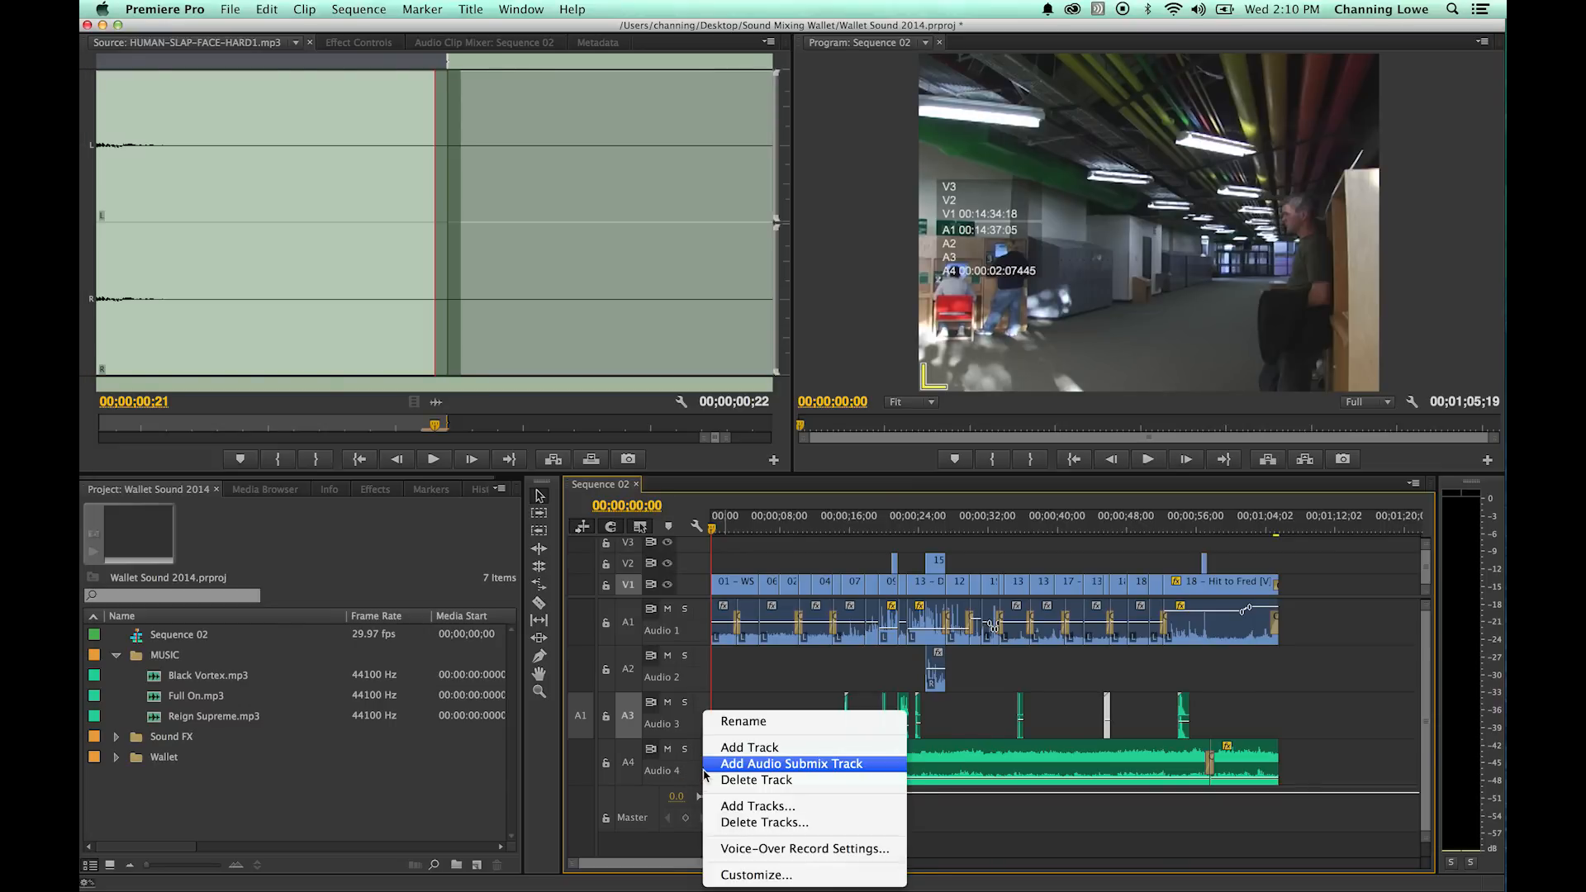
pyautogui.click(759, 748)
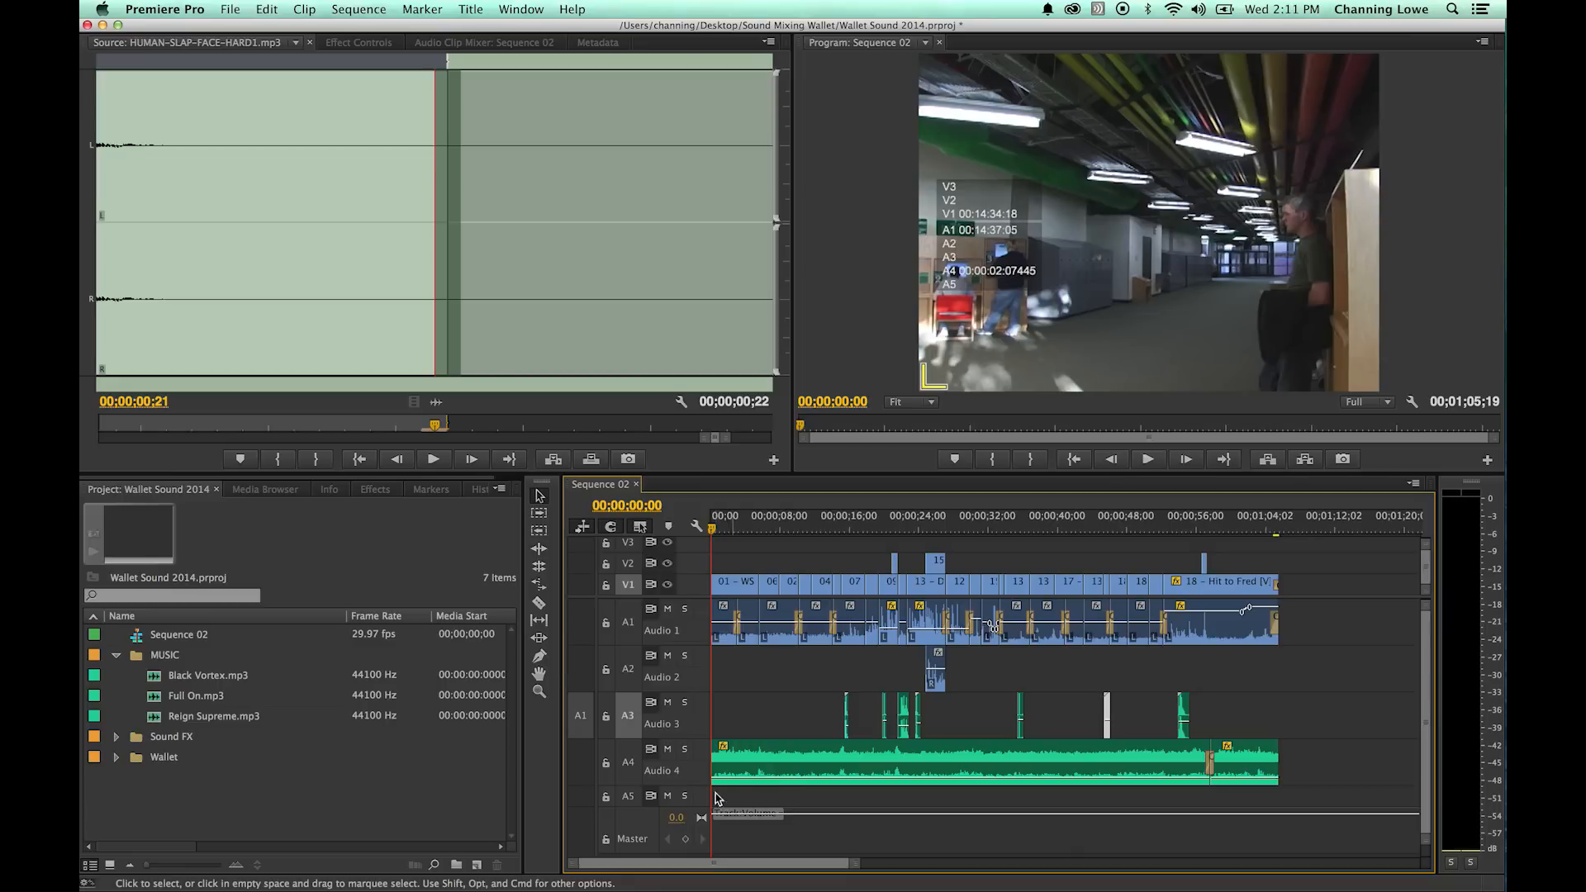
# - Expand the timeline tracks and route the source audio from Audio 3 to the empty Audio 5
pyautogui.hotkey('shift', '-')
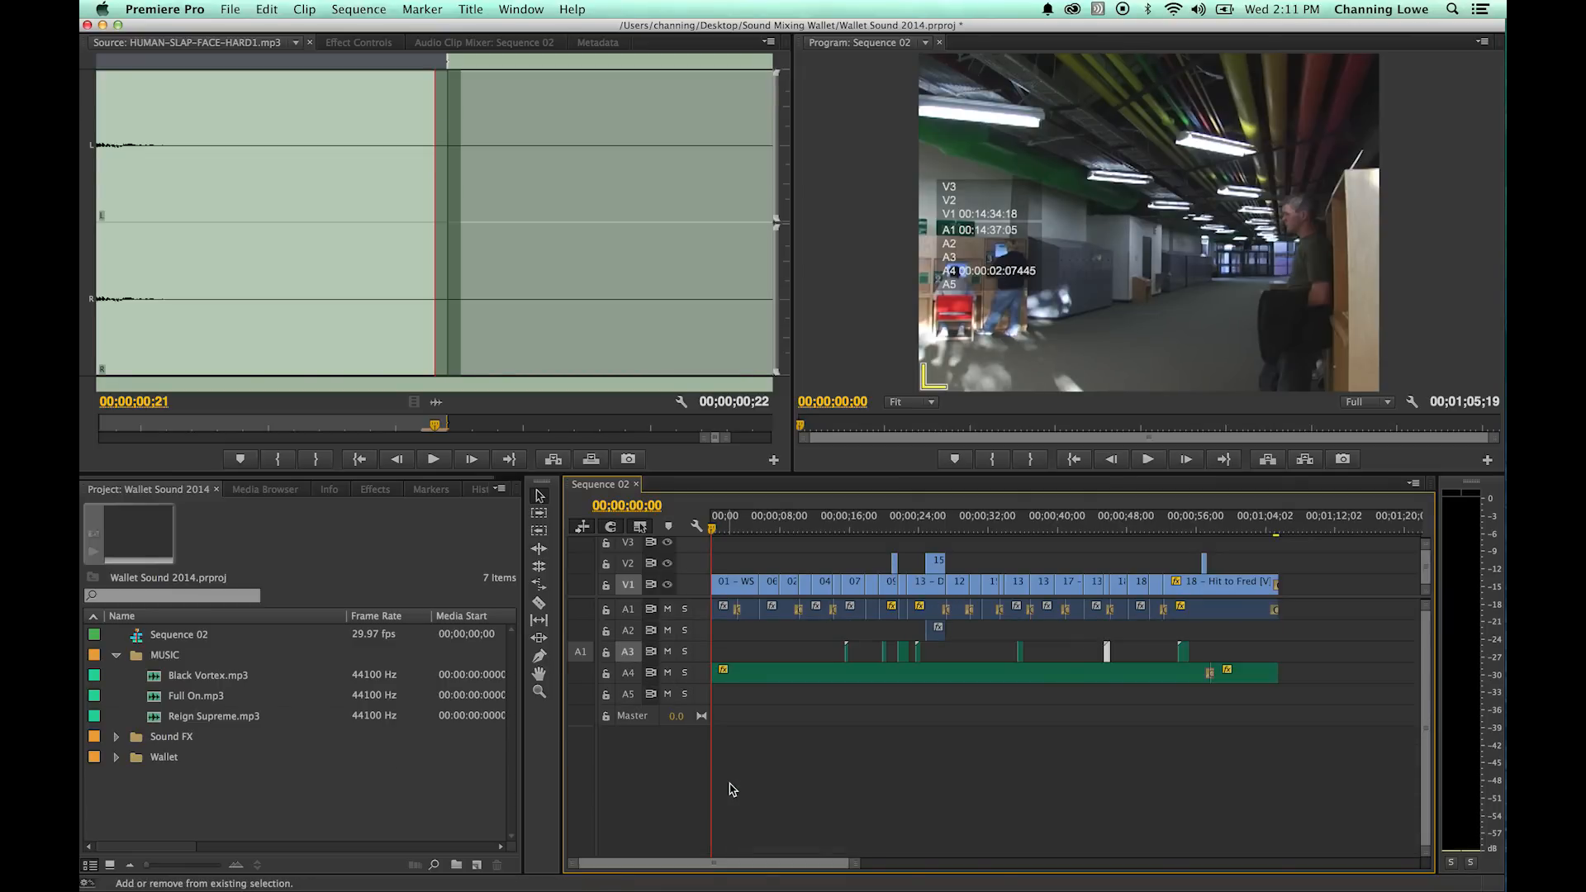
pyautogui.hotkey('shift', '=')
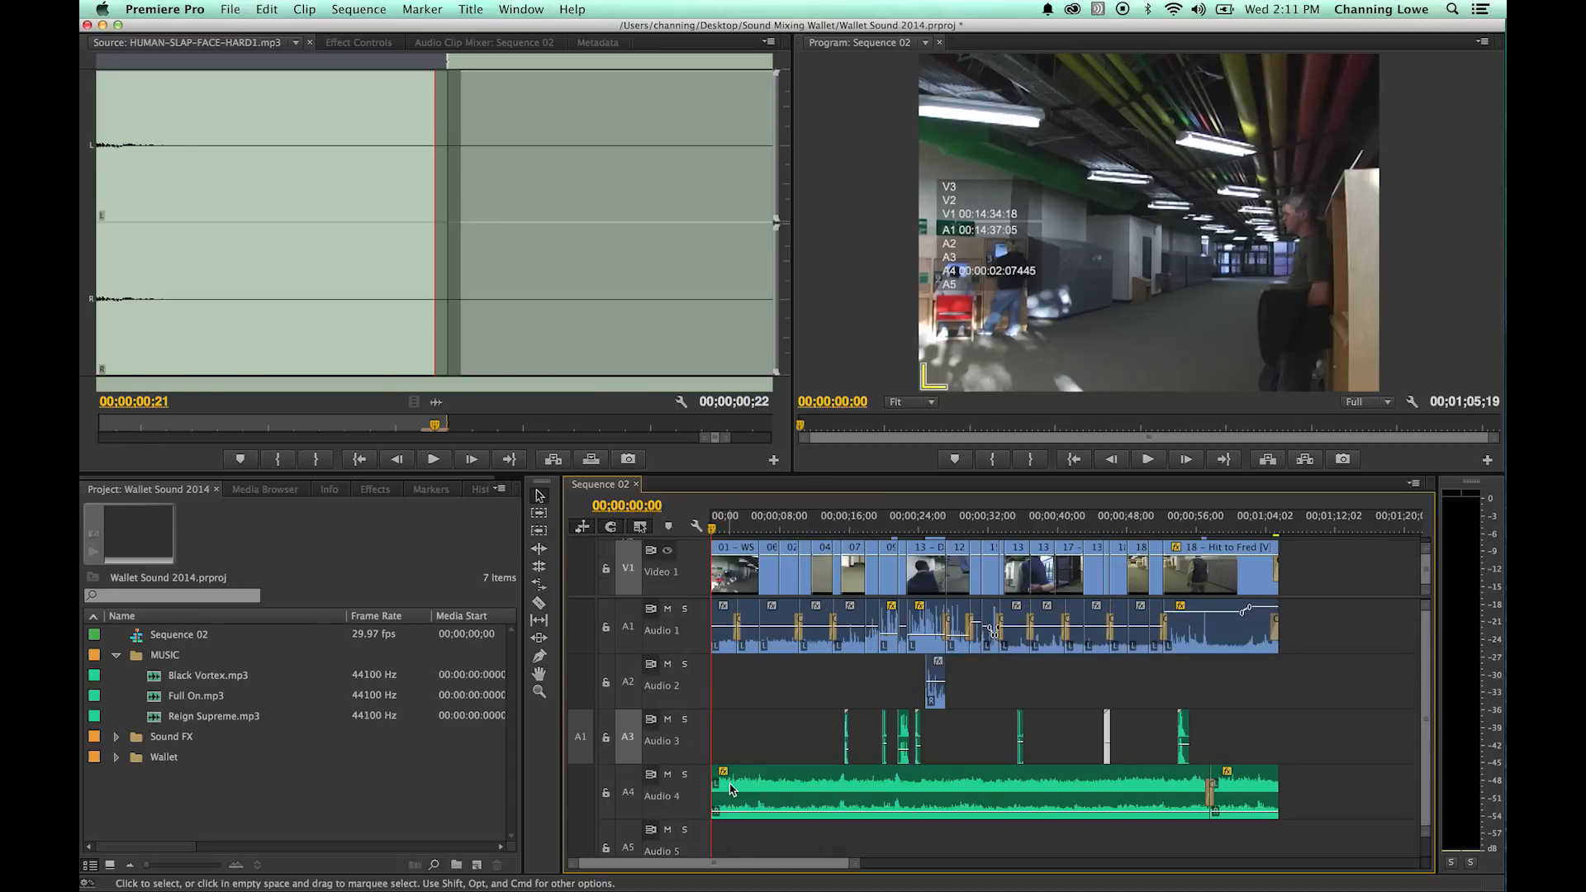
pyautogui.scroll(-5, 764, 814)
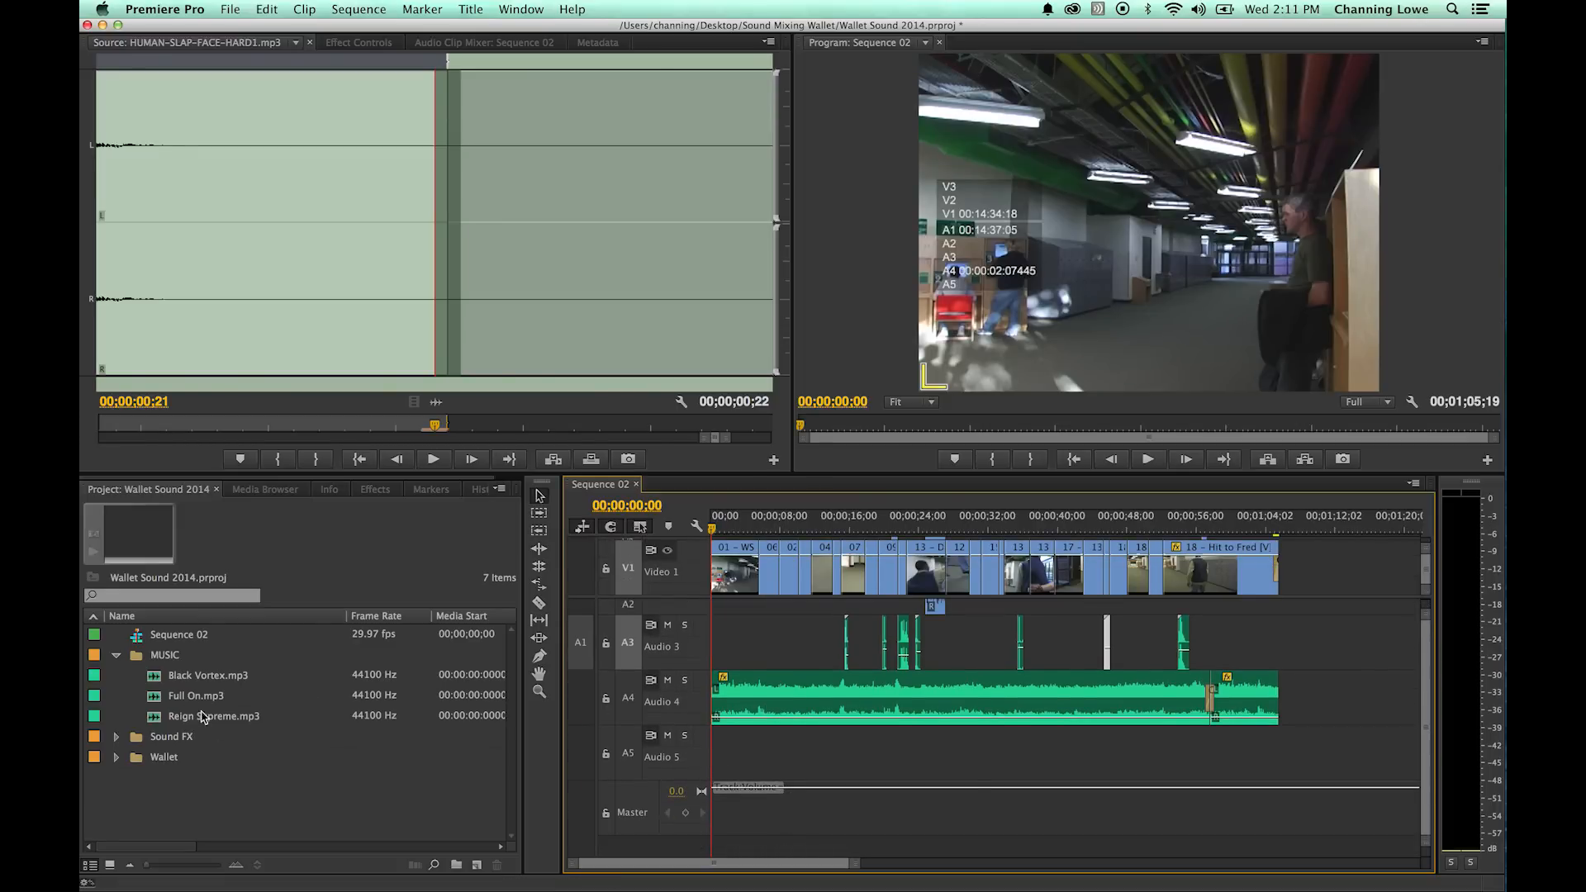
pyautogui.moveTo(582, 644); pyautogui.dragTo(579, 750)
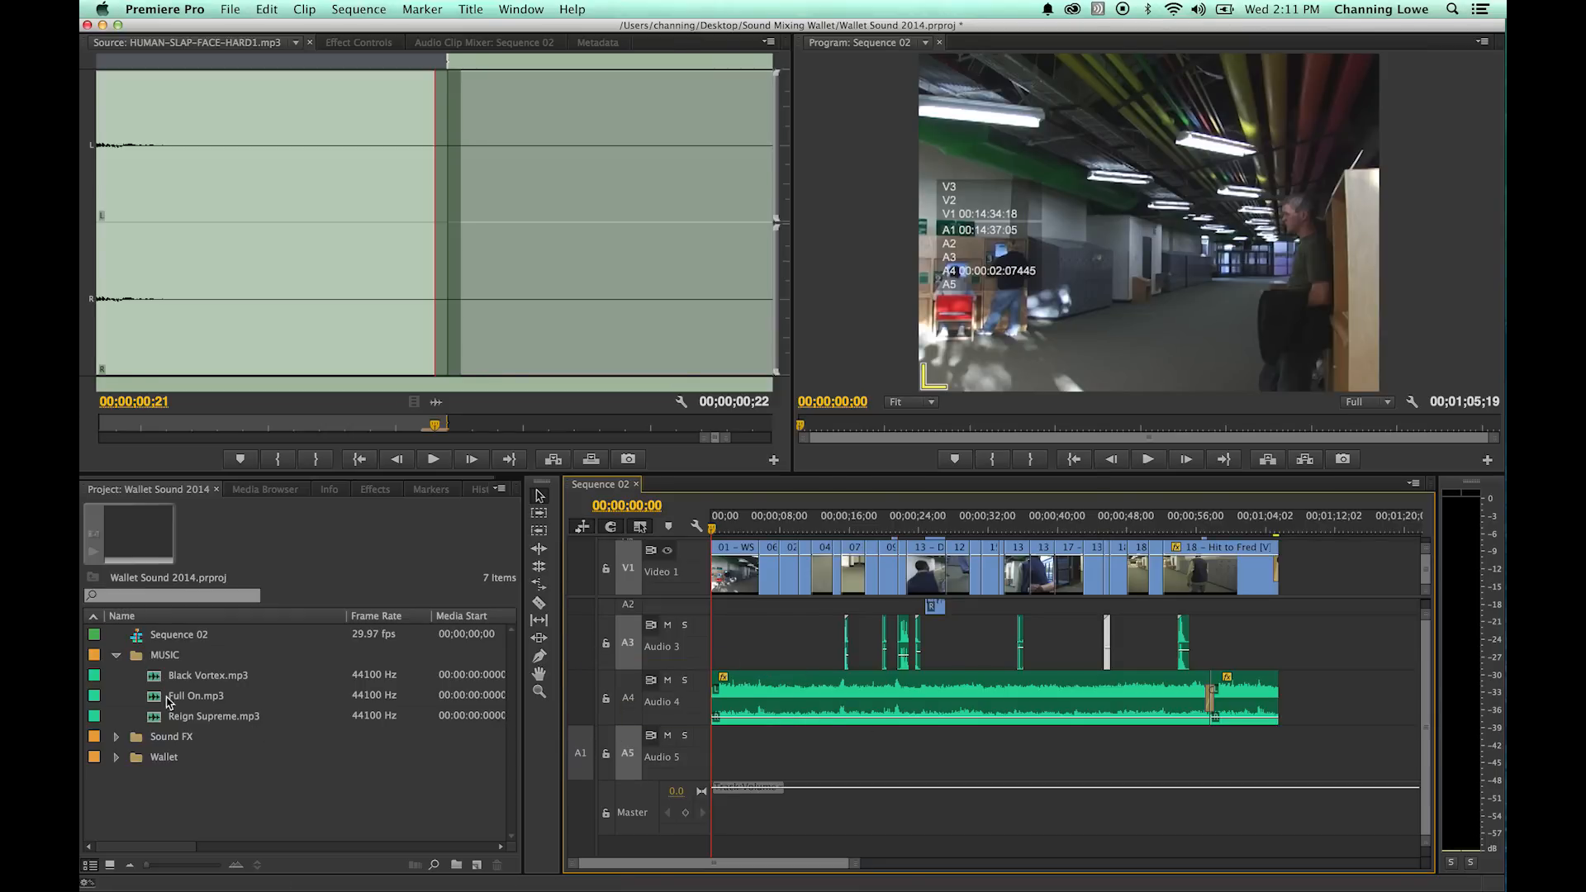
# - Load Black Vortex.mp3 as the source and listen to its opening and the peak up to about 00;00;49;05
pyautogui.doubleClick(159, 675)
pyautogui.press('space')
pyautogui.click(127, 232)
pyautogui.moveTo(127, 232); pyautogui.dragTo(275, 219)
pyautogui.press('space')
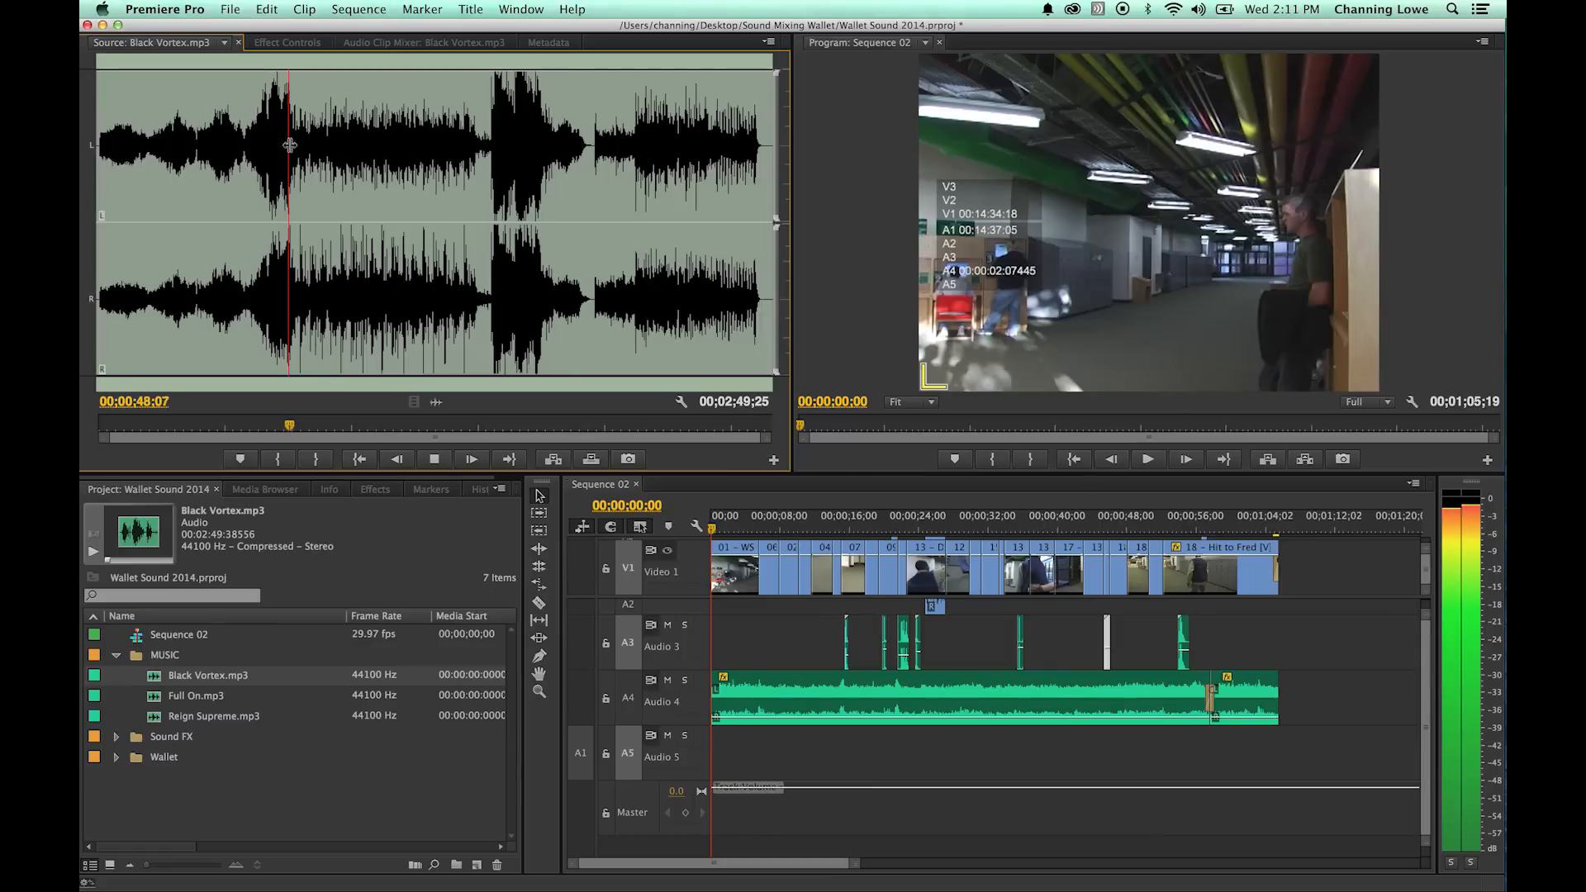
pyautogui.press('space')
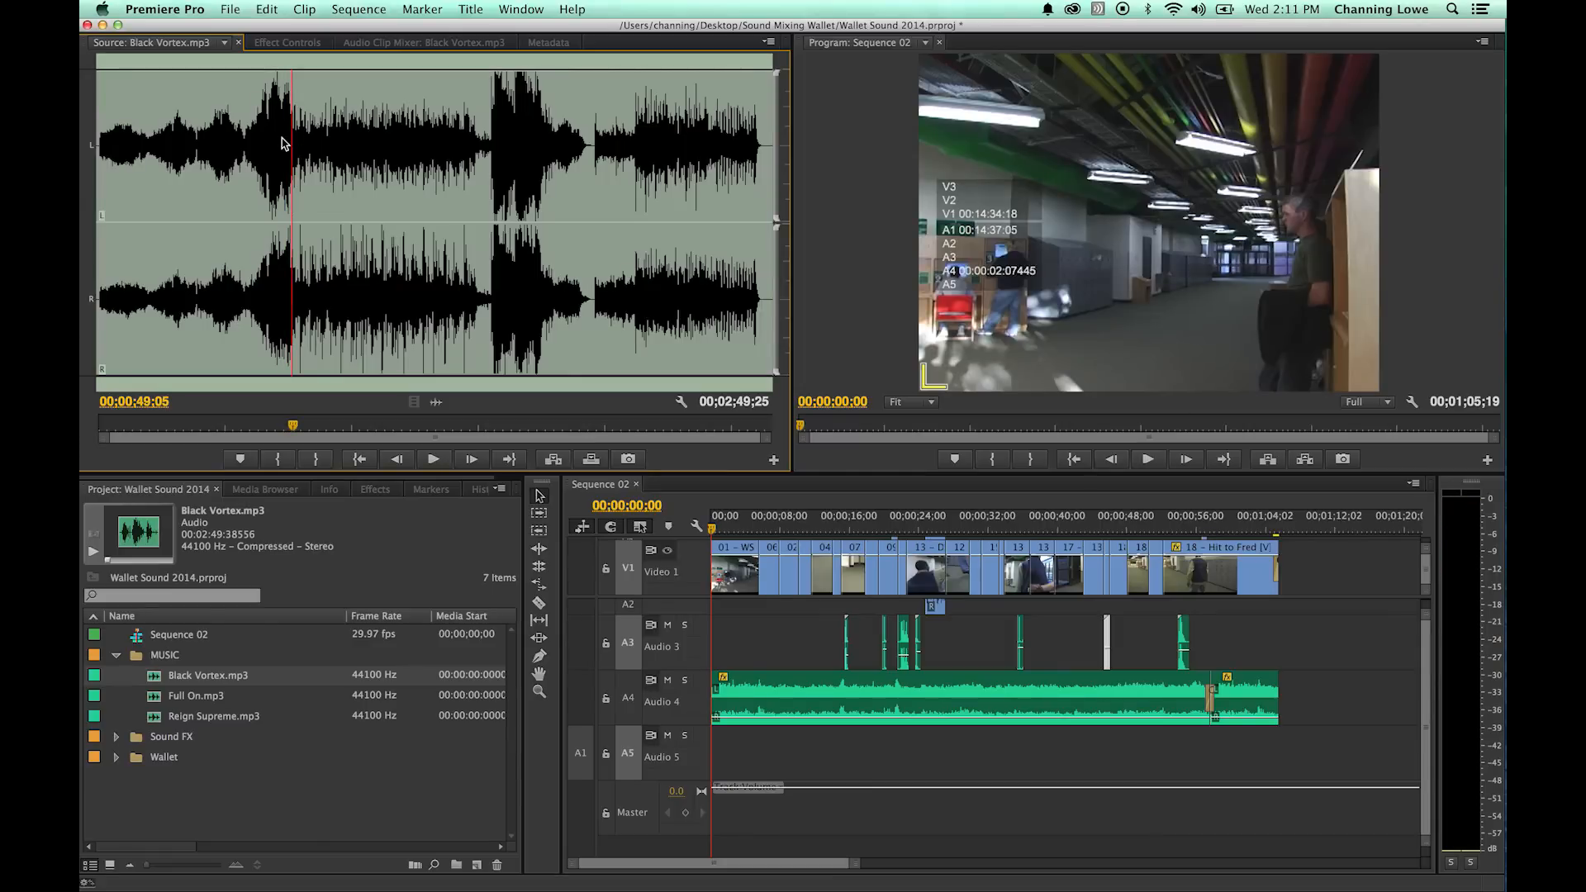
# - Mark an In point at 00;00;46;27 and an Out point at 00;00;49;18 in Black Vortex.mp3
pyautogui.click(278, 130)
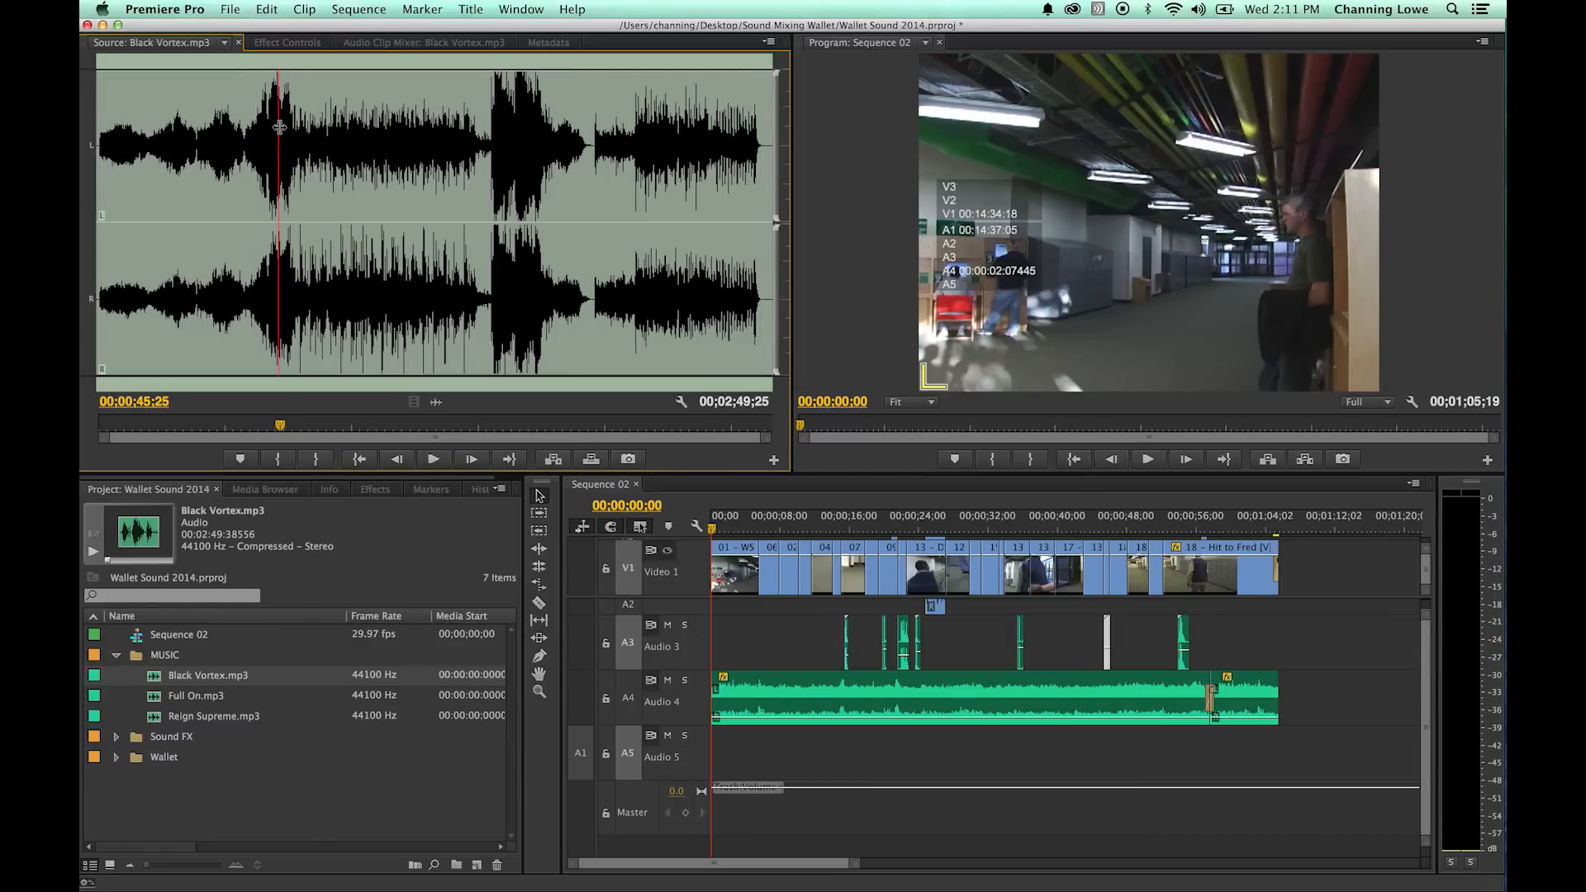
pyautogui.press('=')
pyautogui.press('=')
pyautogui.press('=')
pyautogui.moveTo(433, 123); pyautogui.dragTo(490, 153)
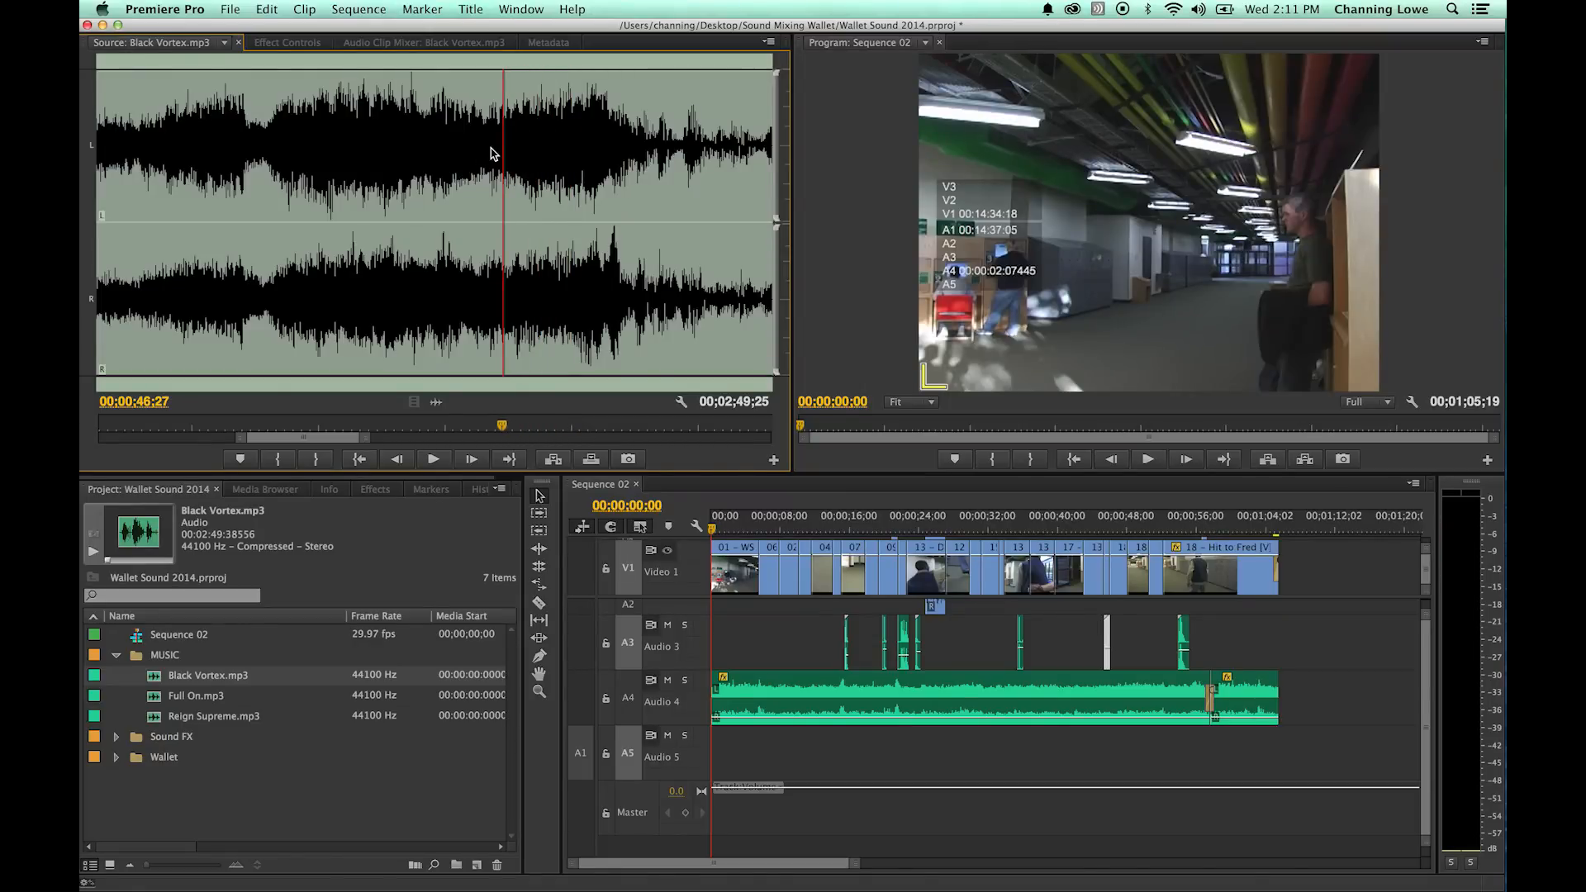
pyautogui.press('i')
pyautogui.press('space')
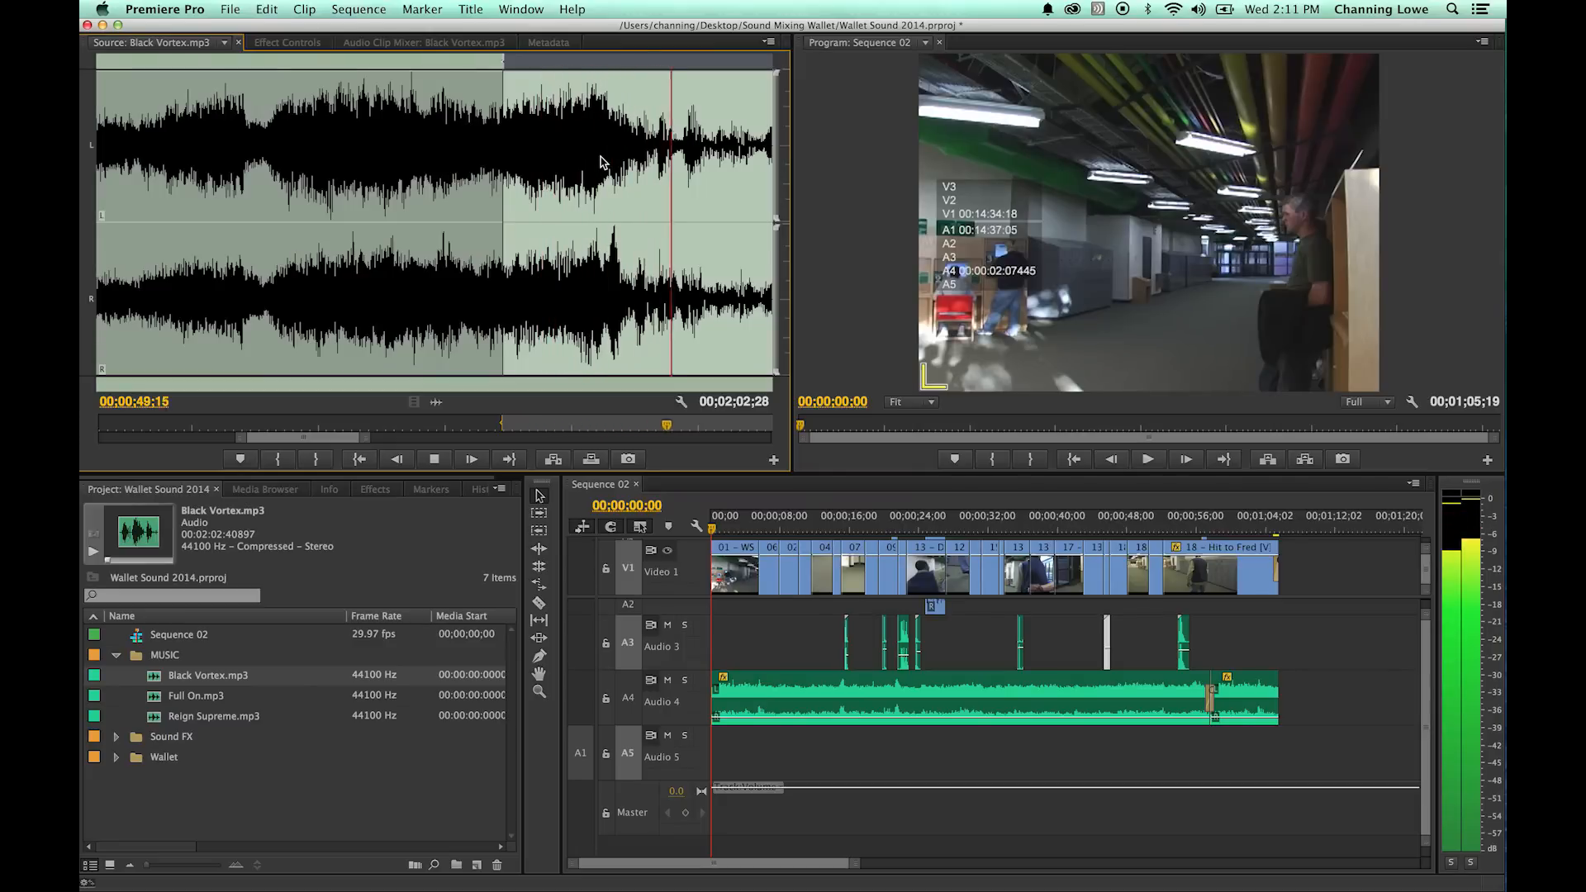
pyautogui.press('space')
pyautogui.press('o')
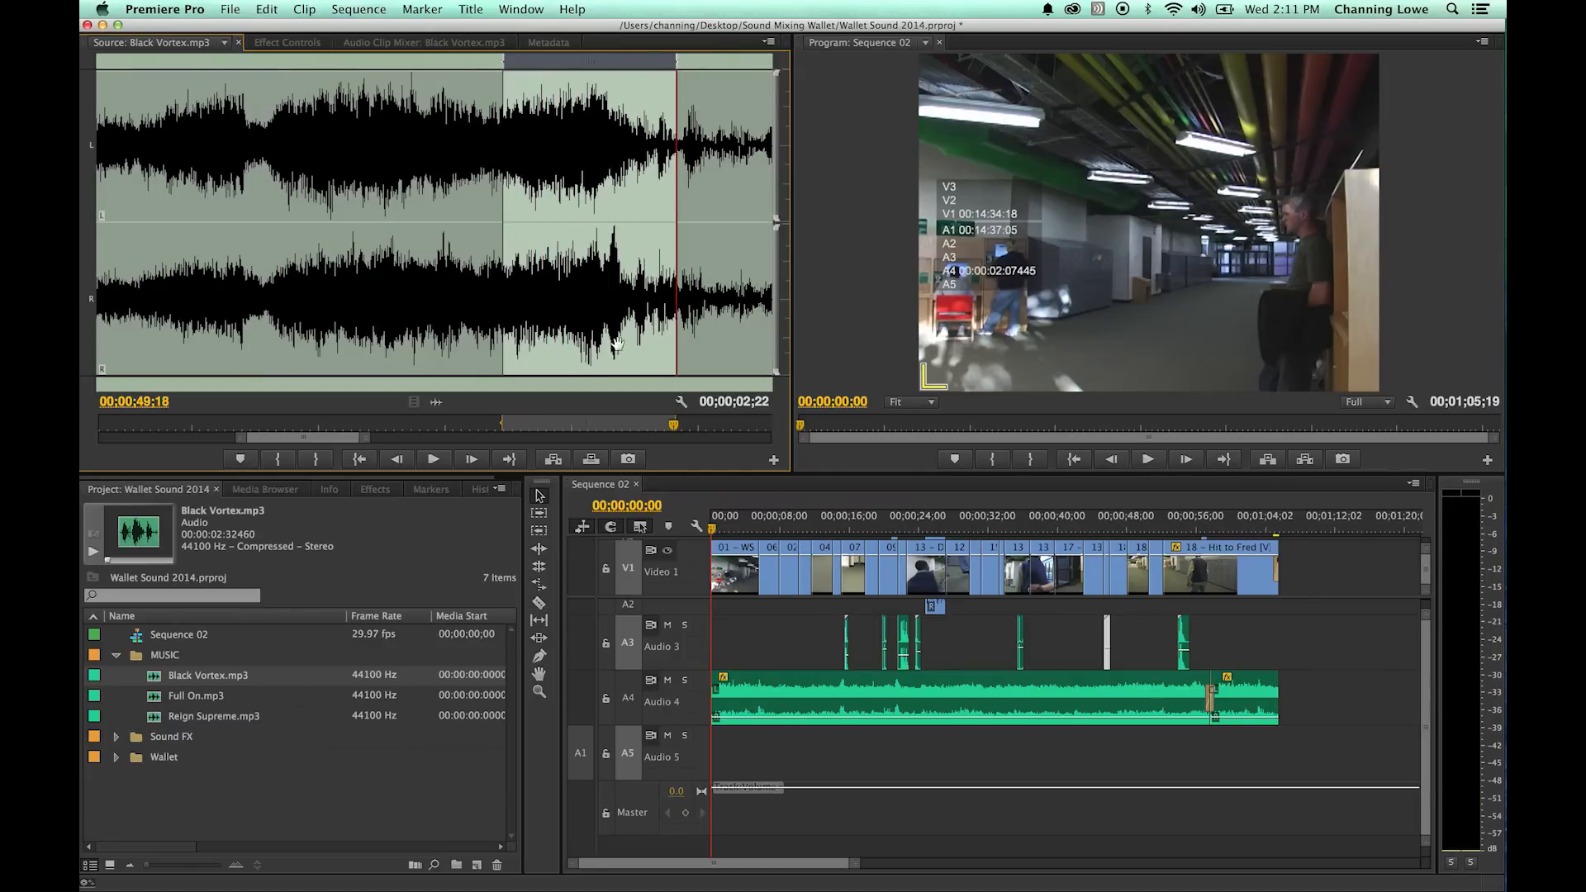
# - Overwrite the marked Black Vortex section onto Audio 5 at about 00;00;17;05 and play it from 00;00;16;17
pyautogui.moveTo(760, 529); pyautogui.dragTo(860, 544)
pyautogui.press('.')
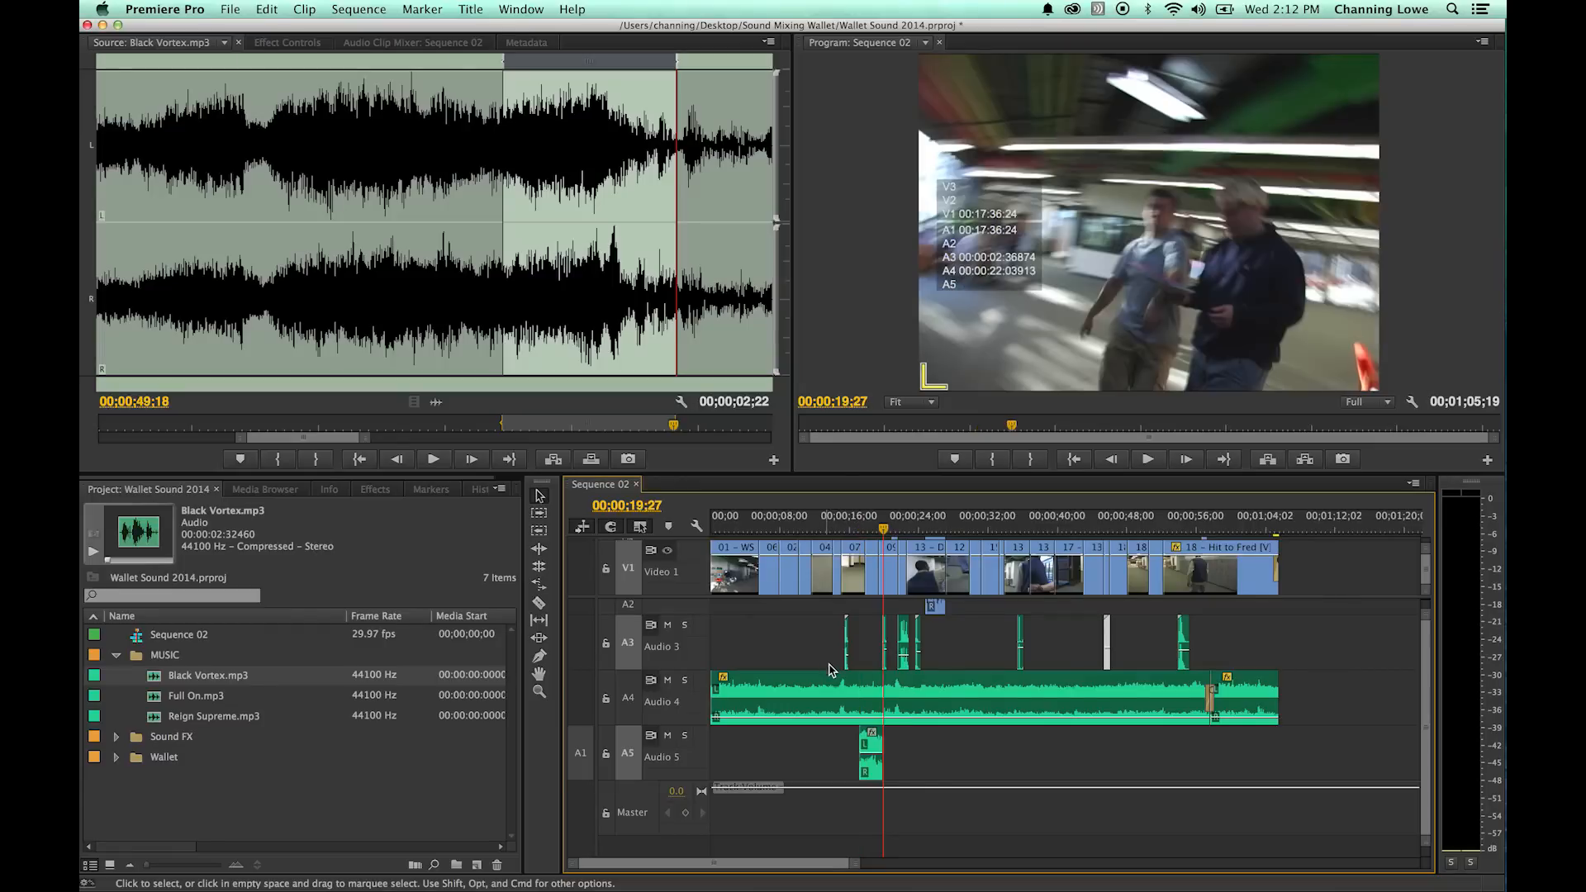
pyautogui.click(854, 528)
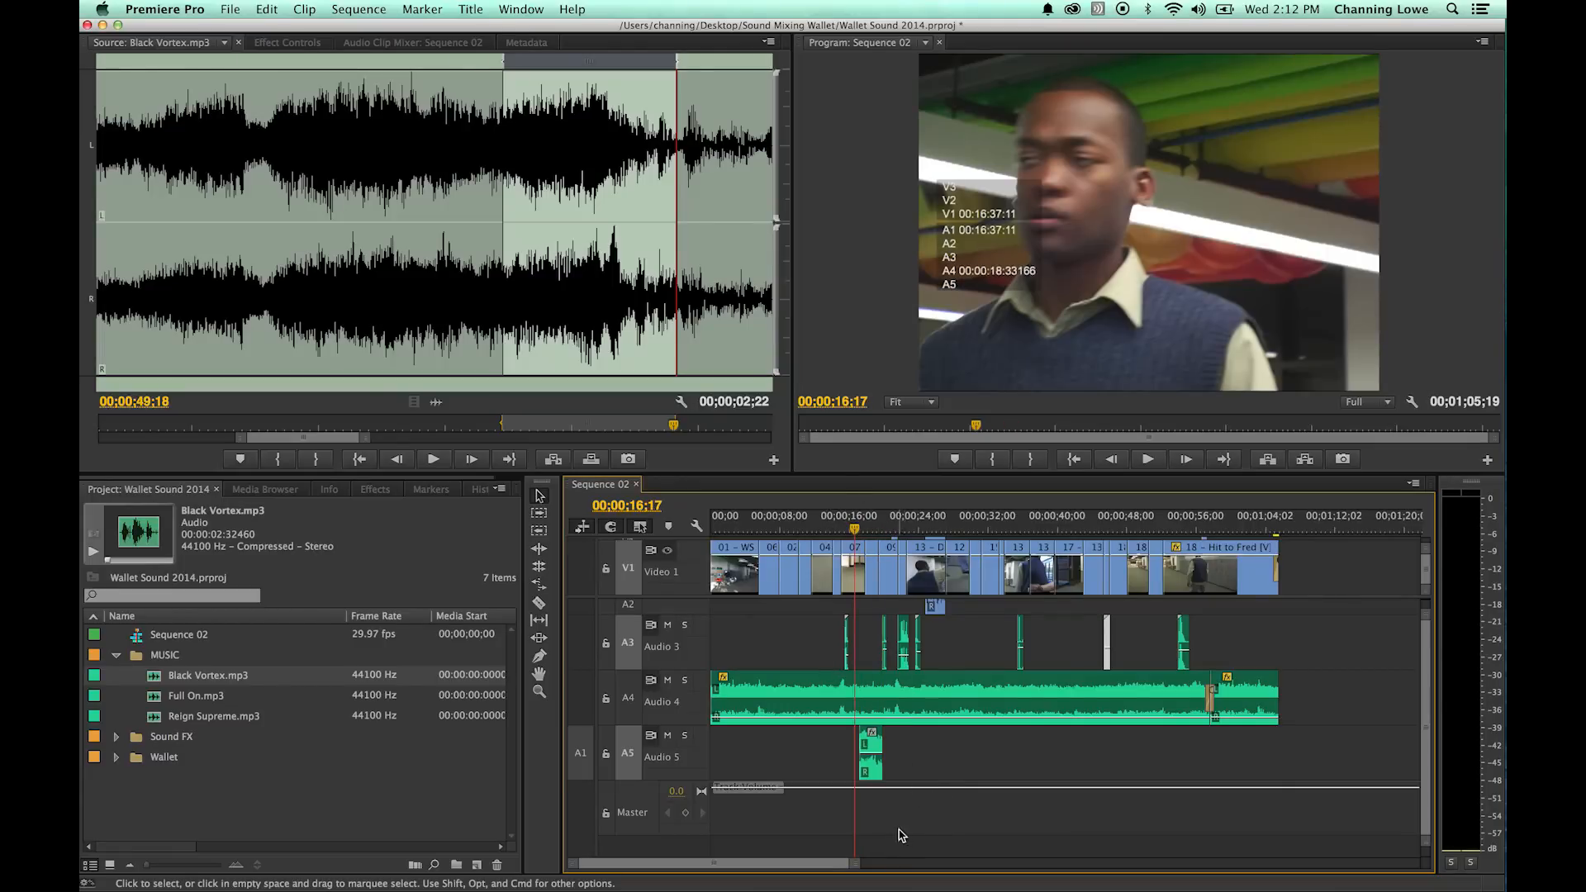
pyautogui.press('=')
pyautogui.press('=')
pyautogui.press('=')
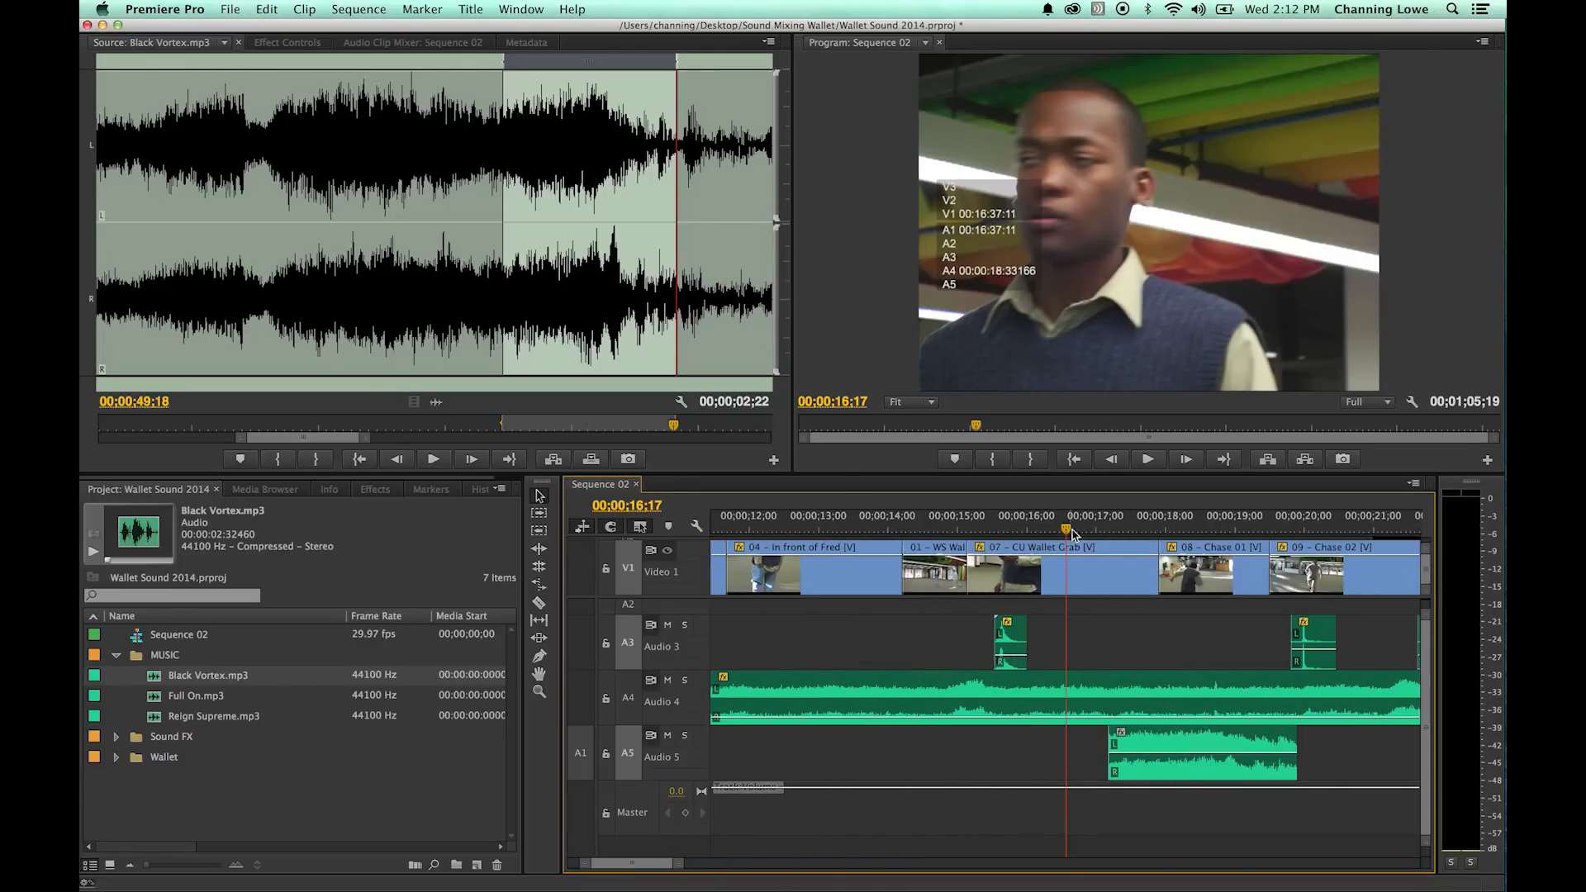
pyautogui.press('space')
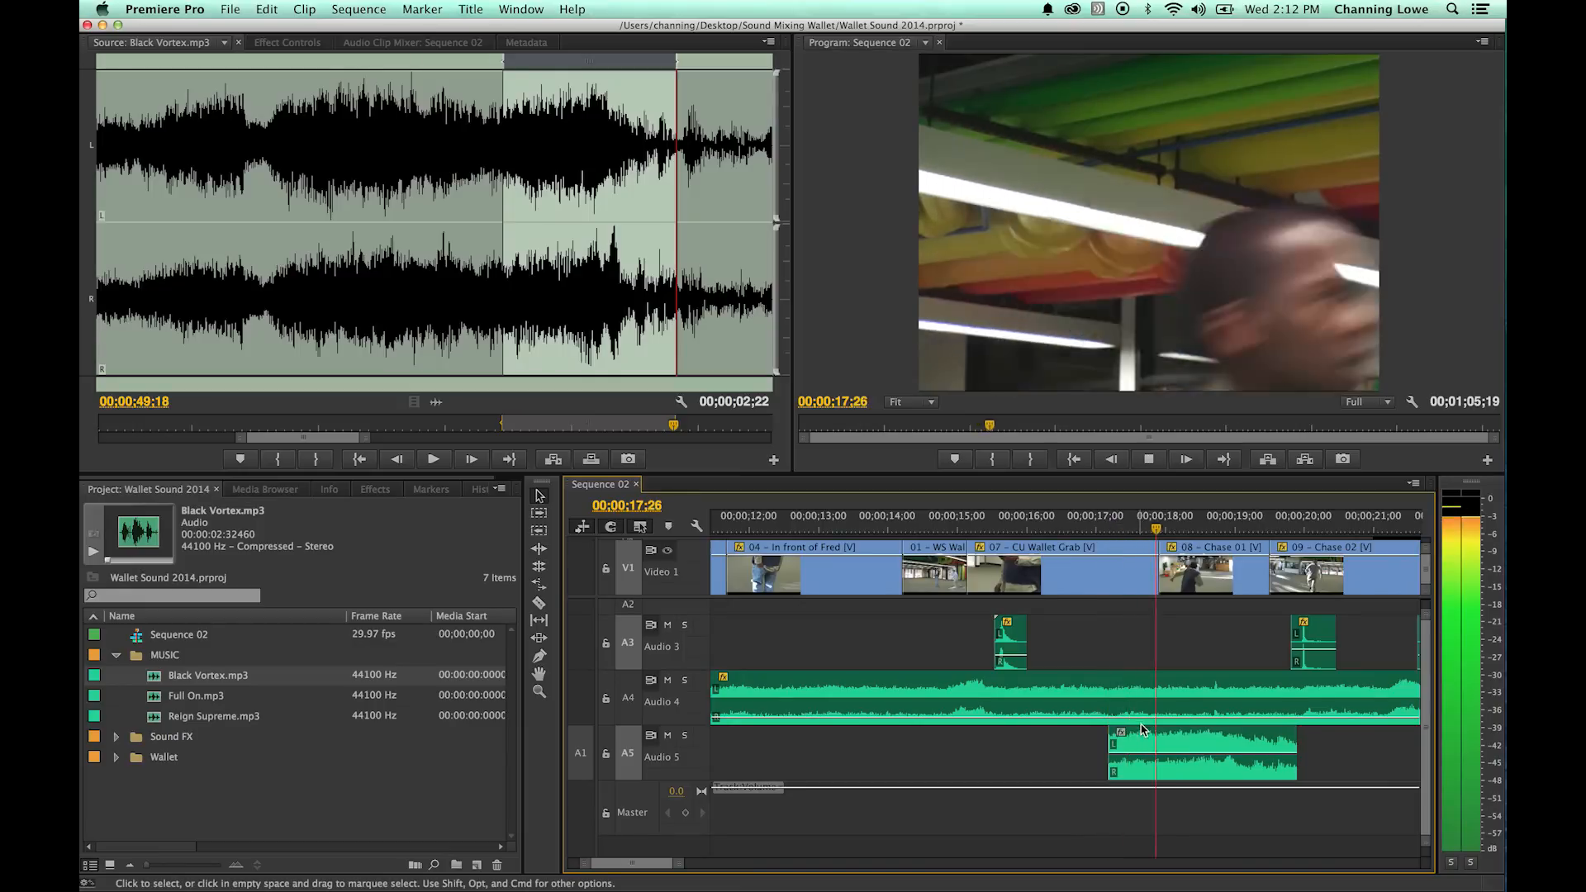
# - Shift the Black Vortex clip on Audio 5 almost one second earlier and play it from 00;00;16;20
pyautogui.moveTo(1172, 752); pyautogui.dragTo(1108, 752)
pyautogui.click(1075, 529)
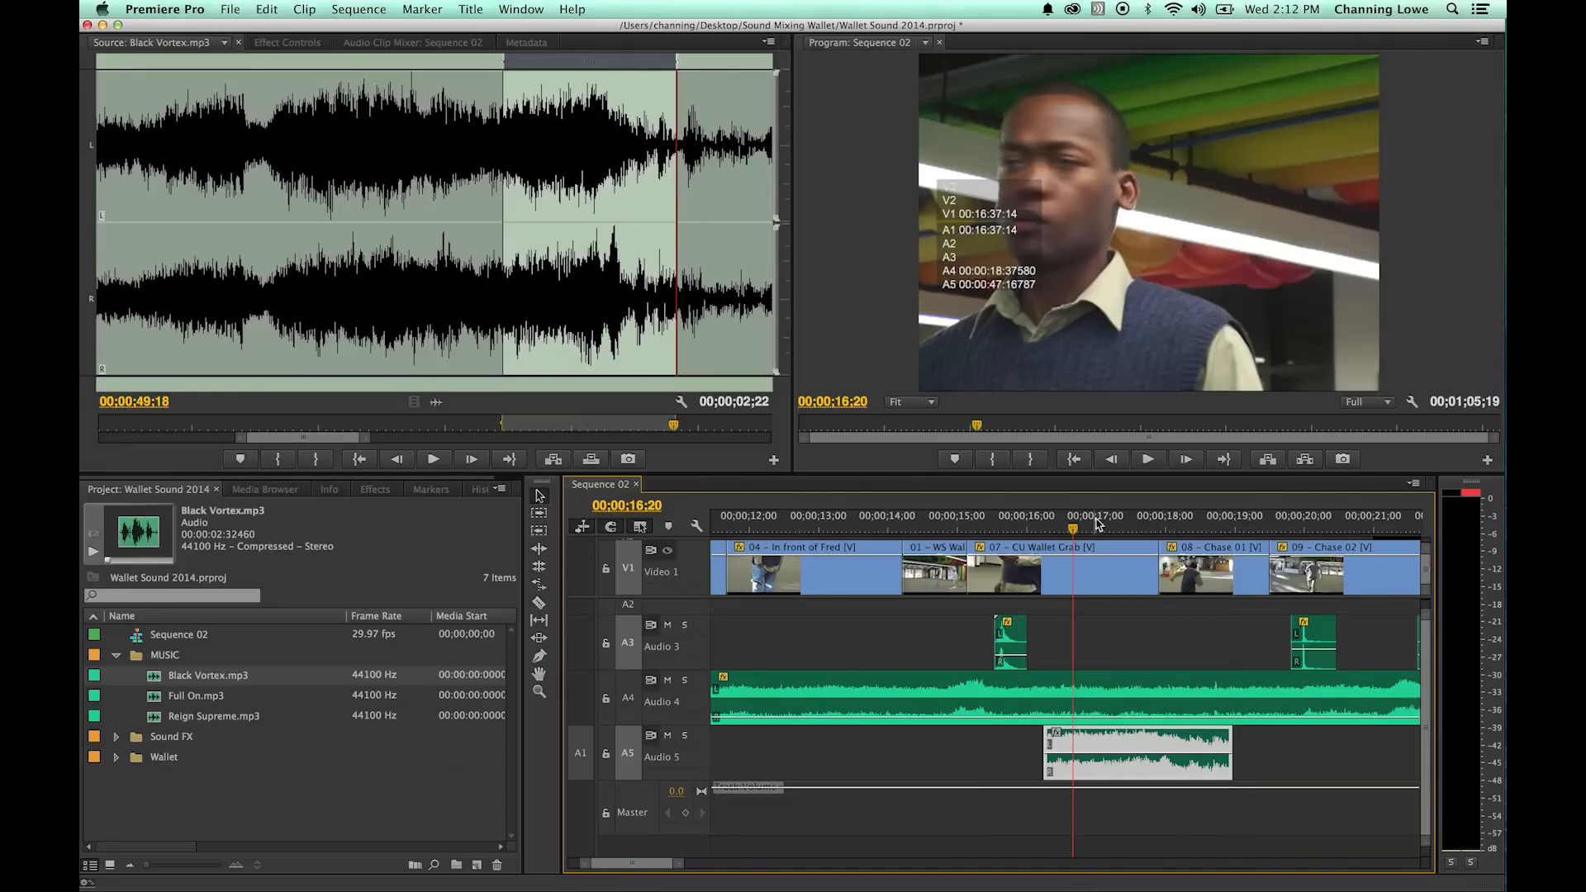
pyautogui.press('space')
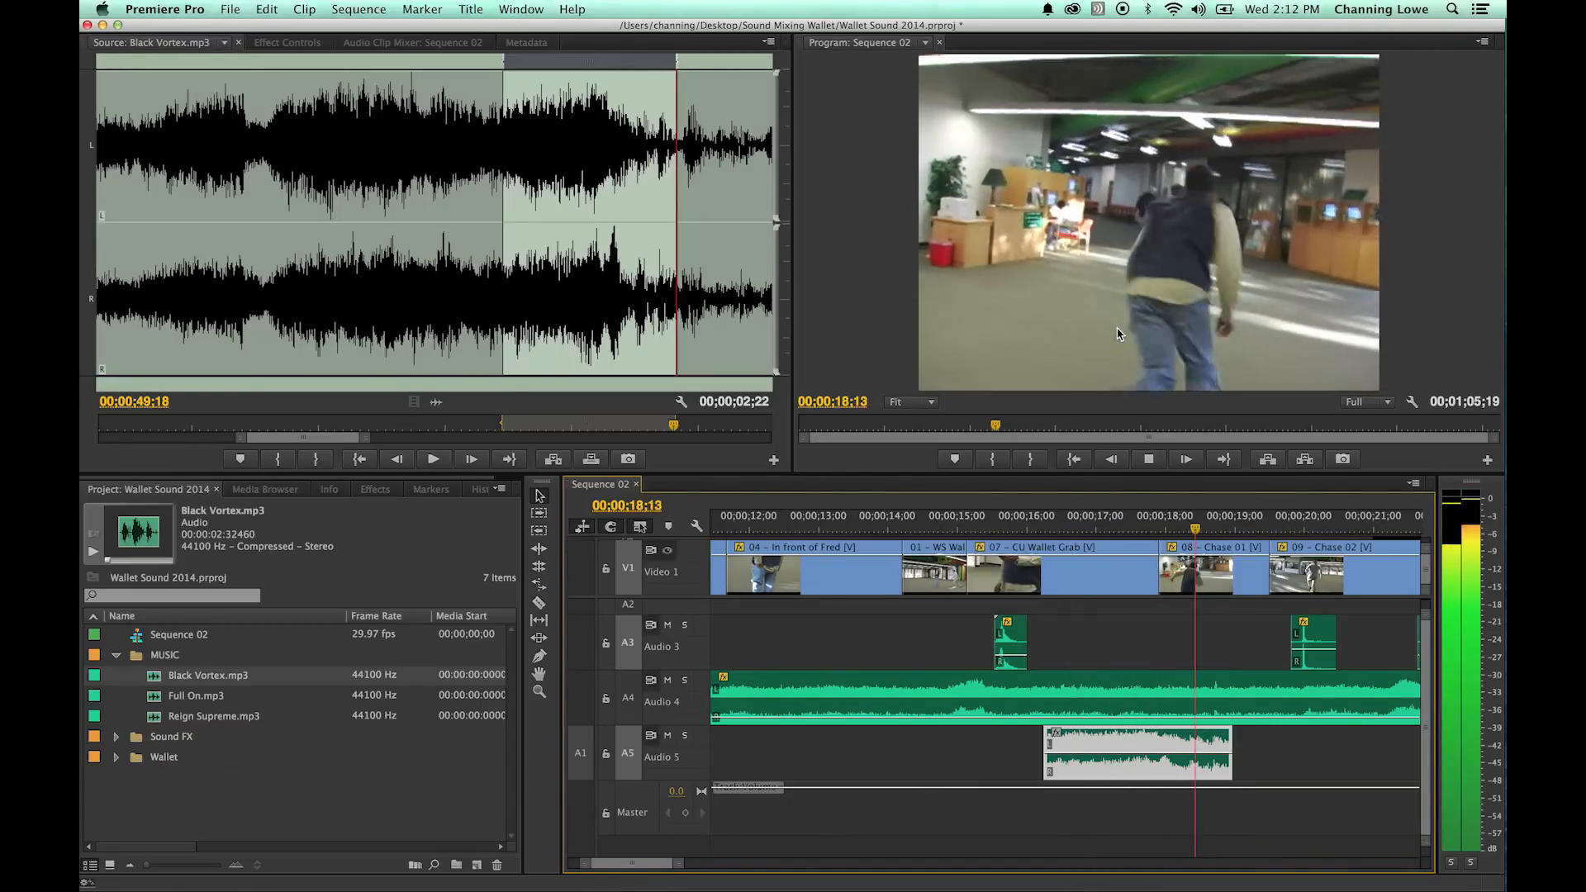
pyautogui.press('space')
# - Extend the start of the Black Vortex clip on Audio 5 back to the beginning of the sequence
pyautogui.press('-')
pyautogui.press('-')
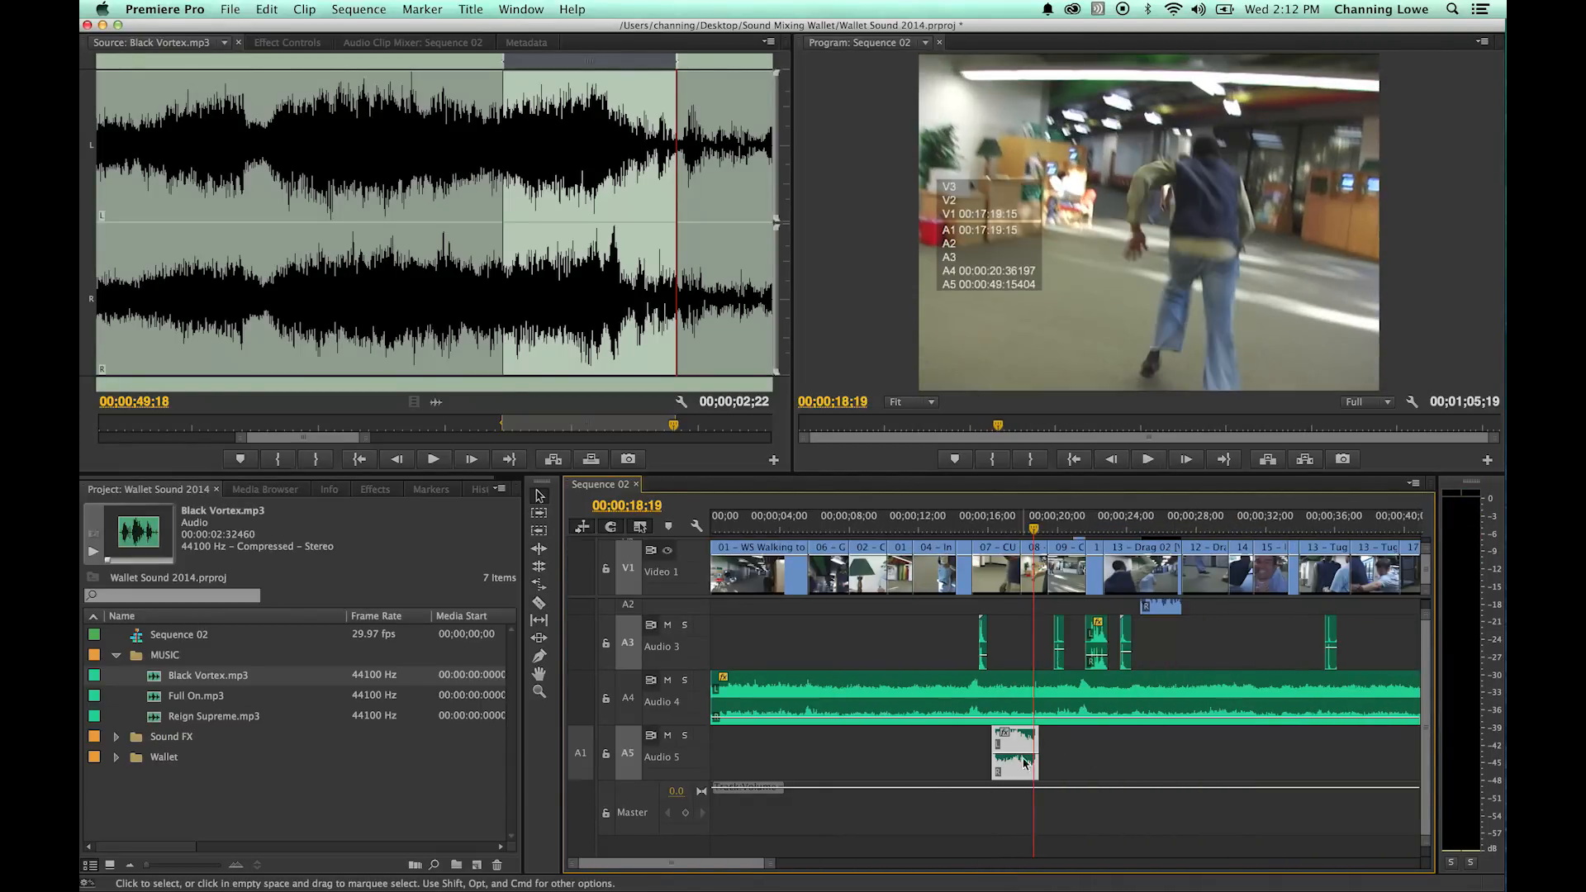
pyautogui.click(987, 742)
pyautogui.moveTo(960, 744); pyautogui.dragTo(627, 741)
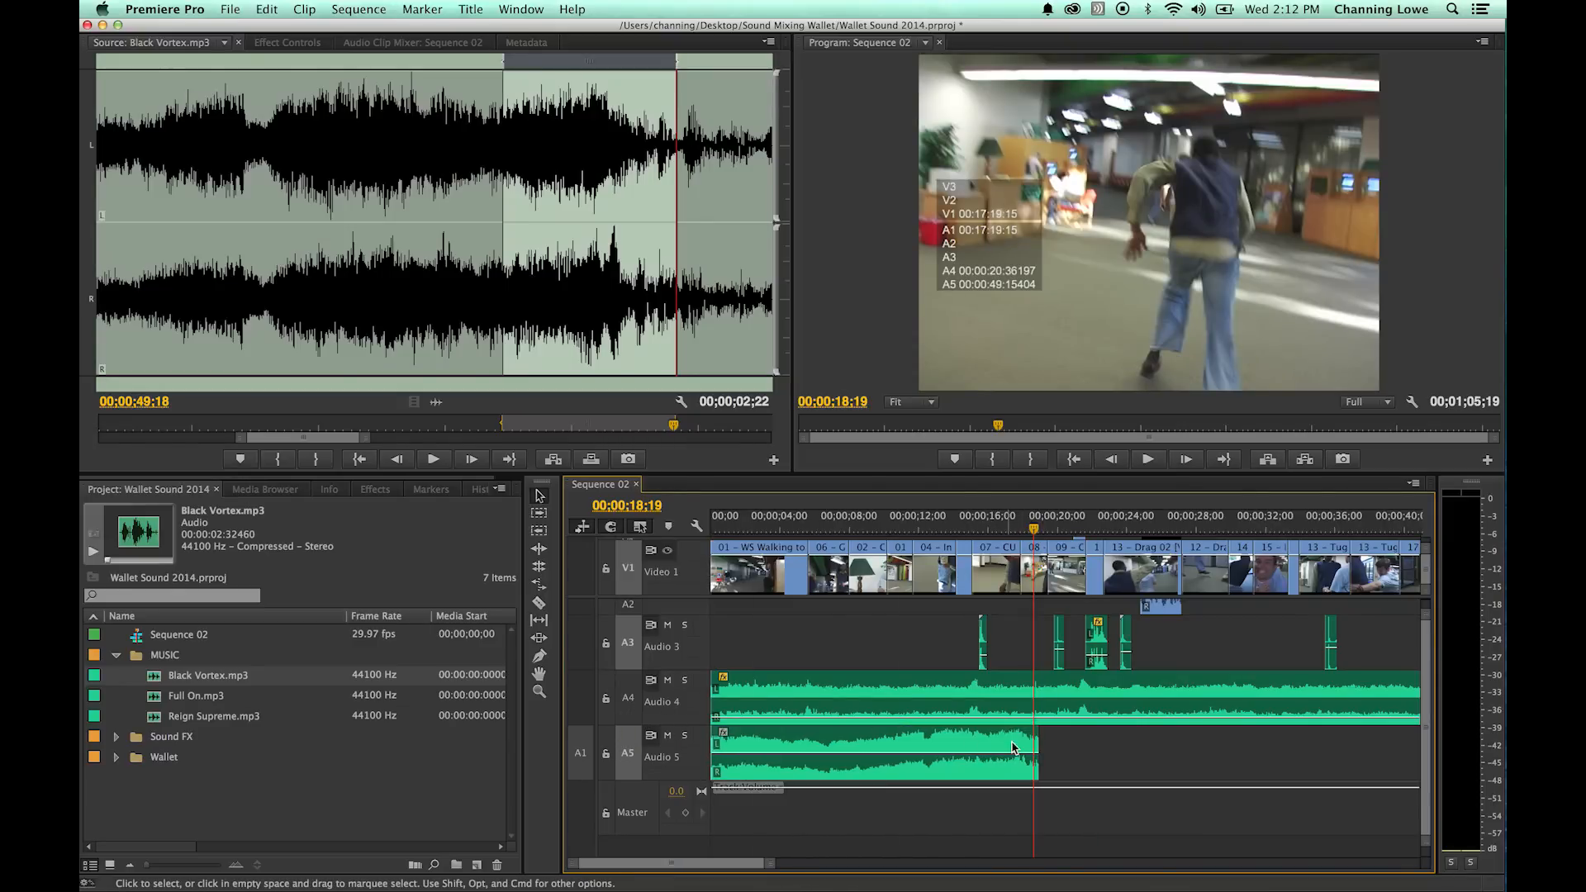
# - Extend the end of the Black Vortex clip on Audio 5 to about 00;00;39 and lower its volume while playing the sequence
pyautogui.moveTo(1032, 743); pyautogui.dragTo(1387, 743)
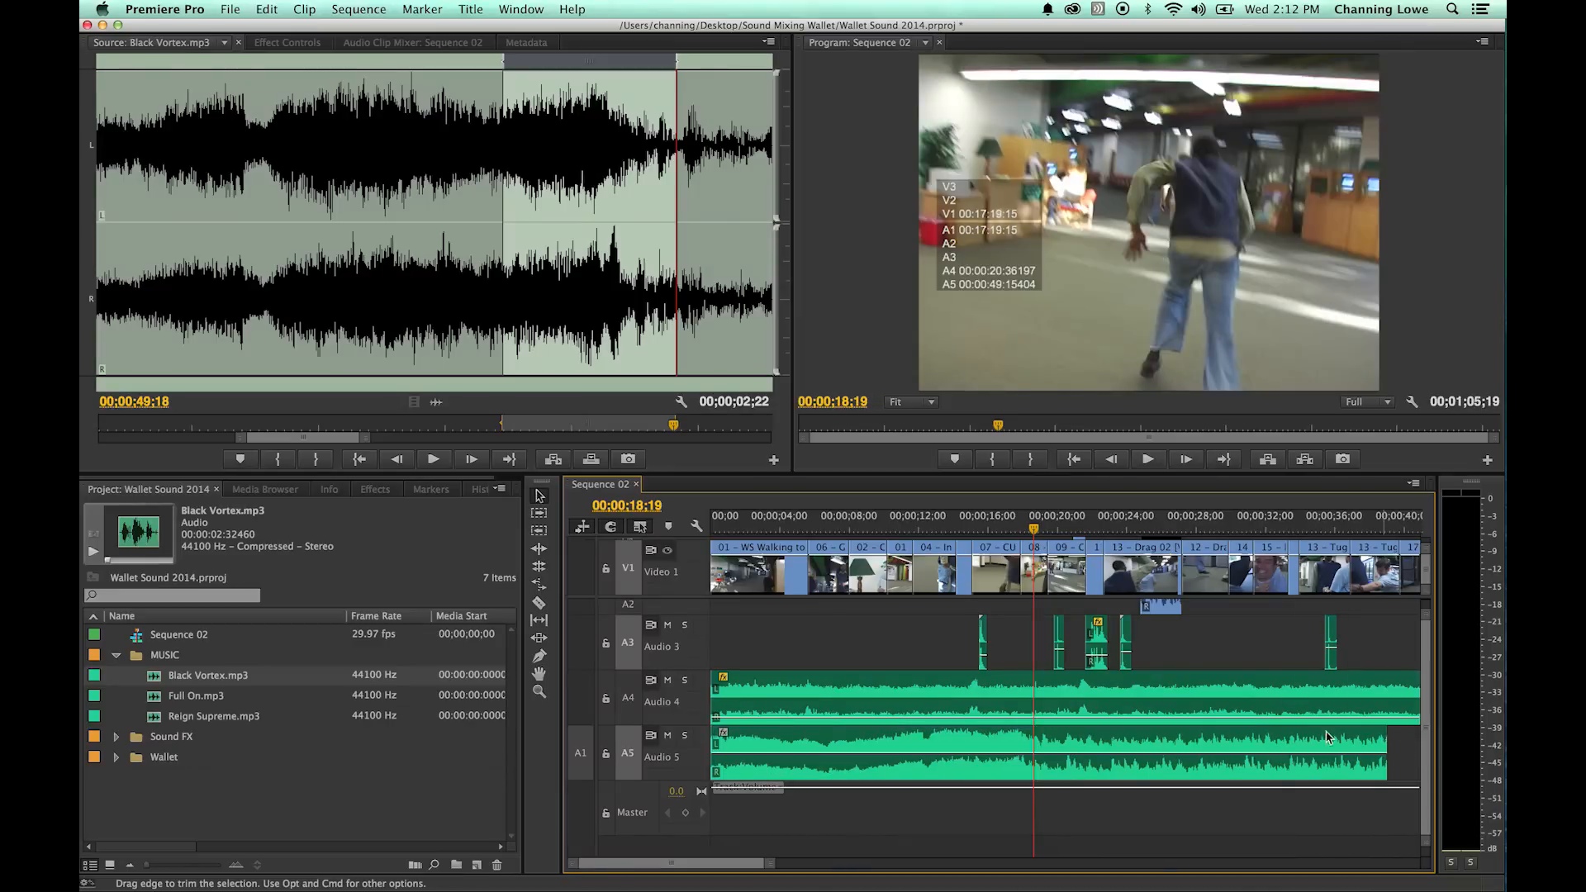
pyautogui.press('Home')
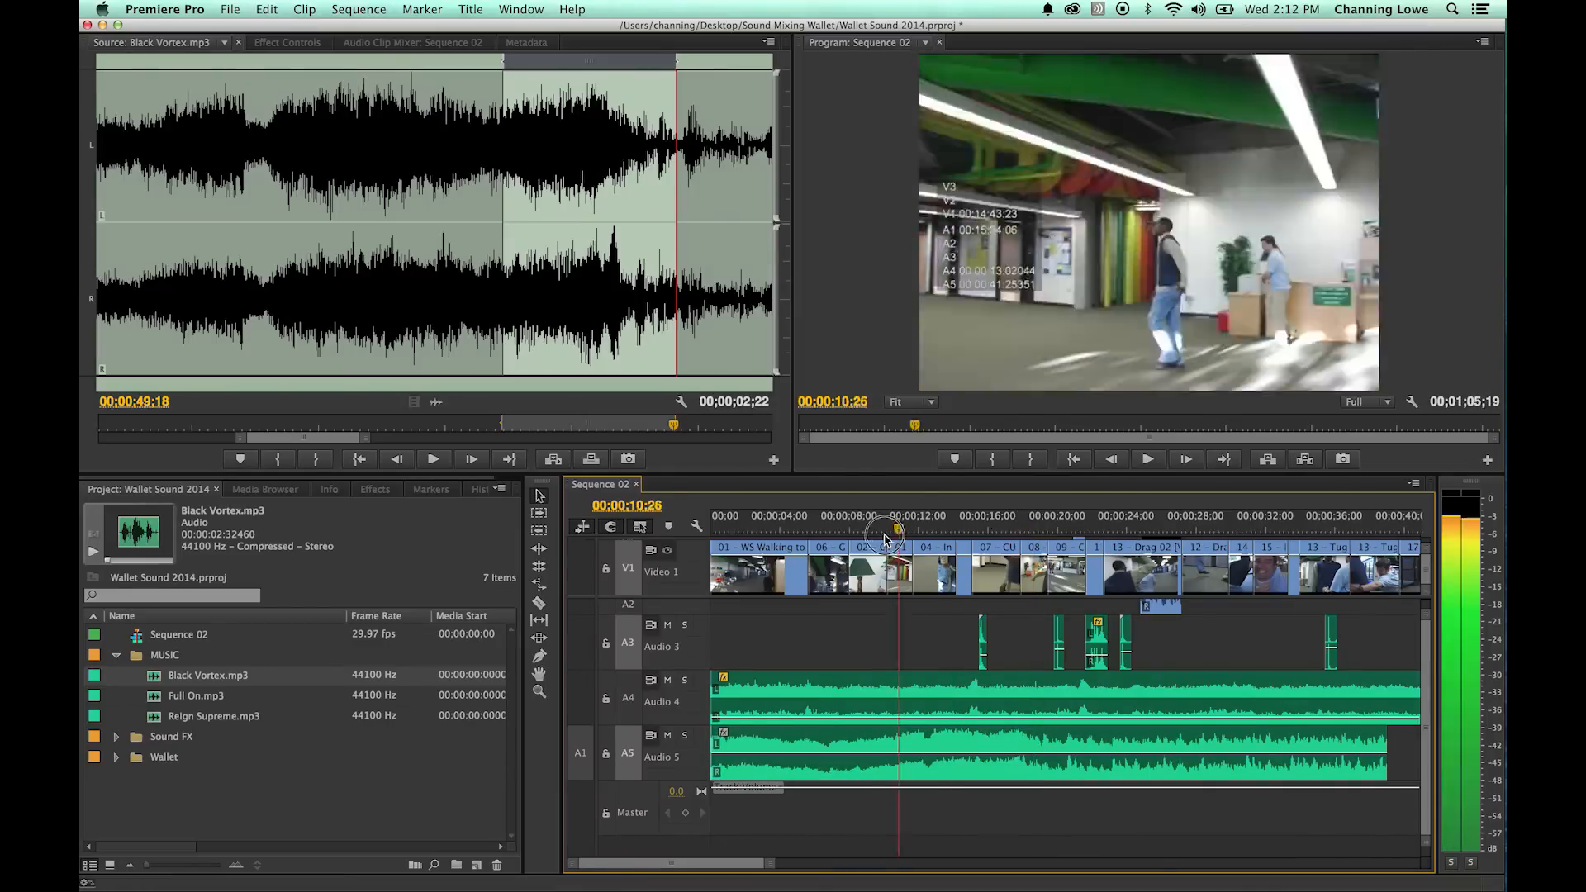
pyautogui.click(747, 758)
pyautogui.moveTo(748, 758); pyautogui.dragTo(747, 768)
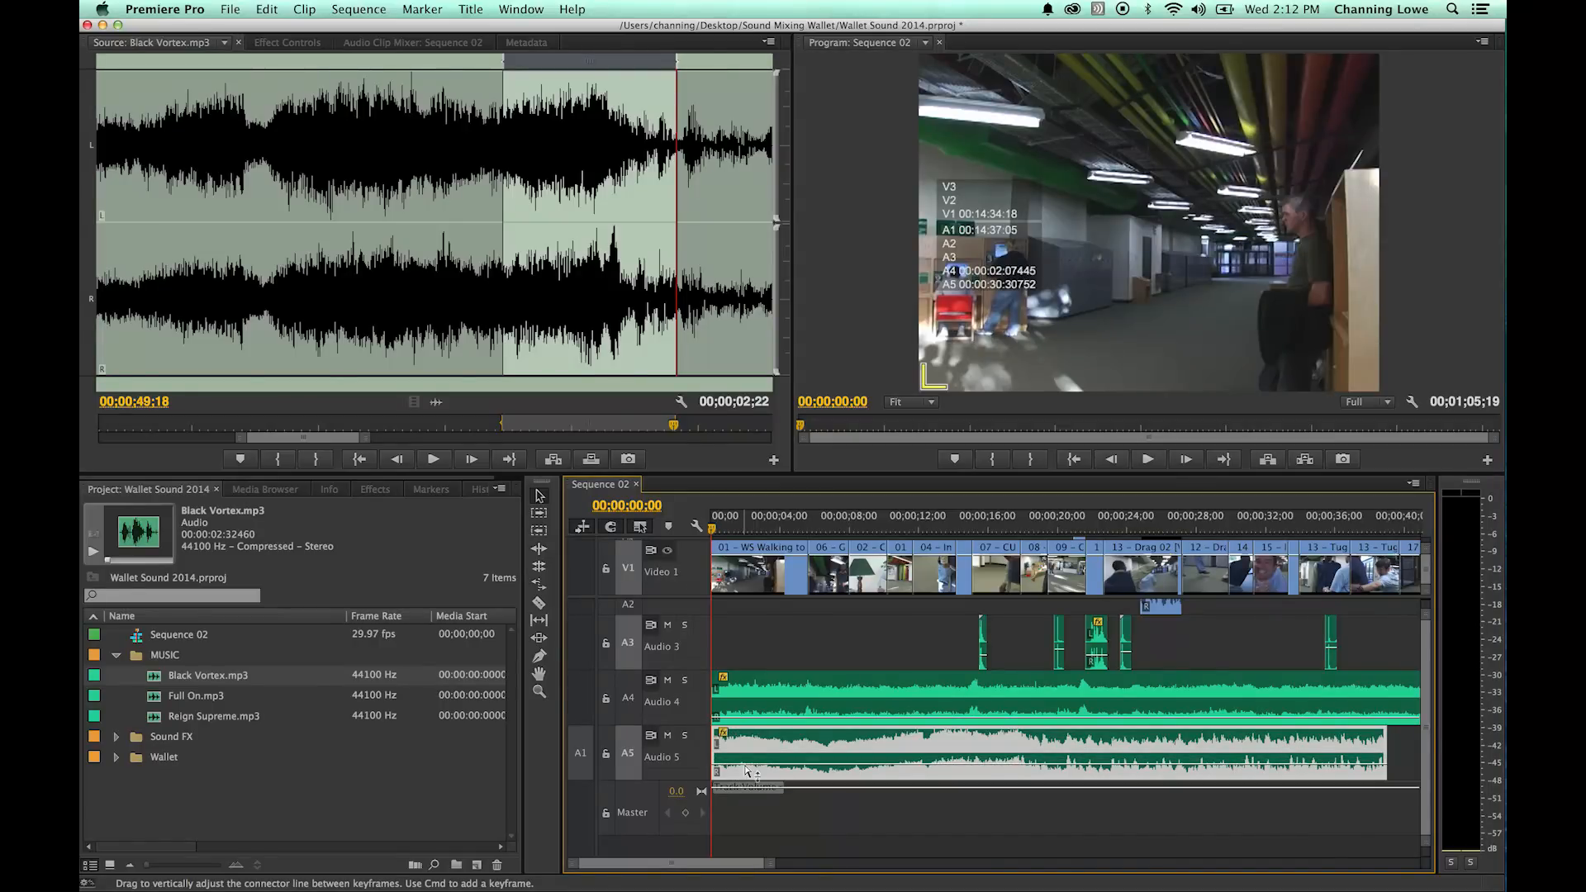
pyautogui.press('space')
pyautogui.click(770, 771)
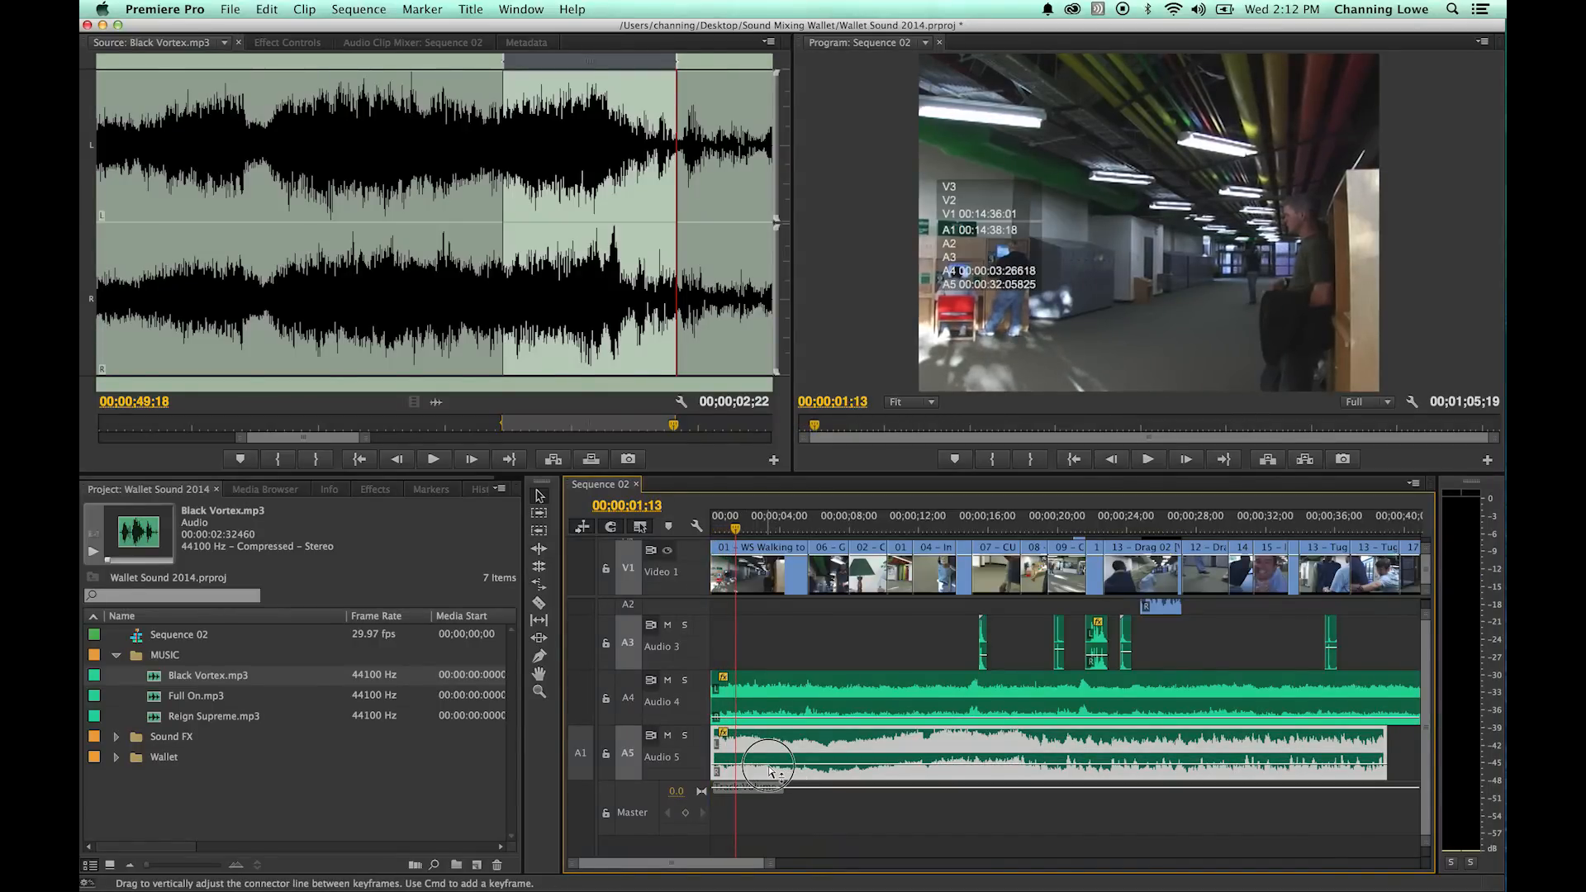
pyautogui.moveTo(736, 528); pyautogui.dragTo(842, 531)
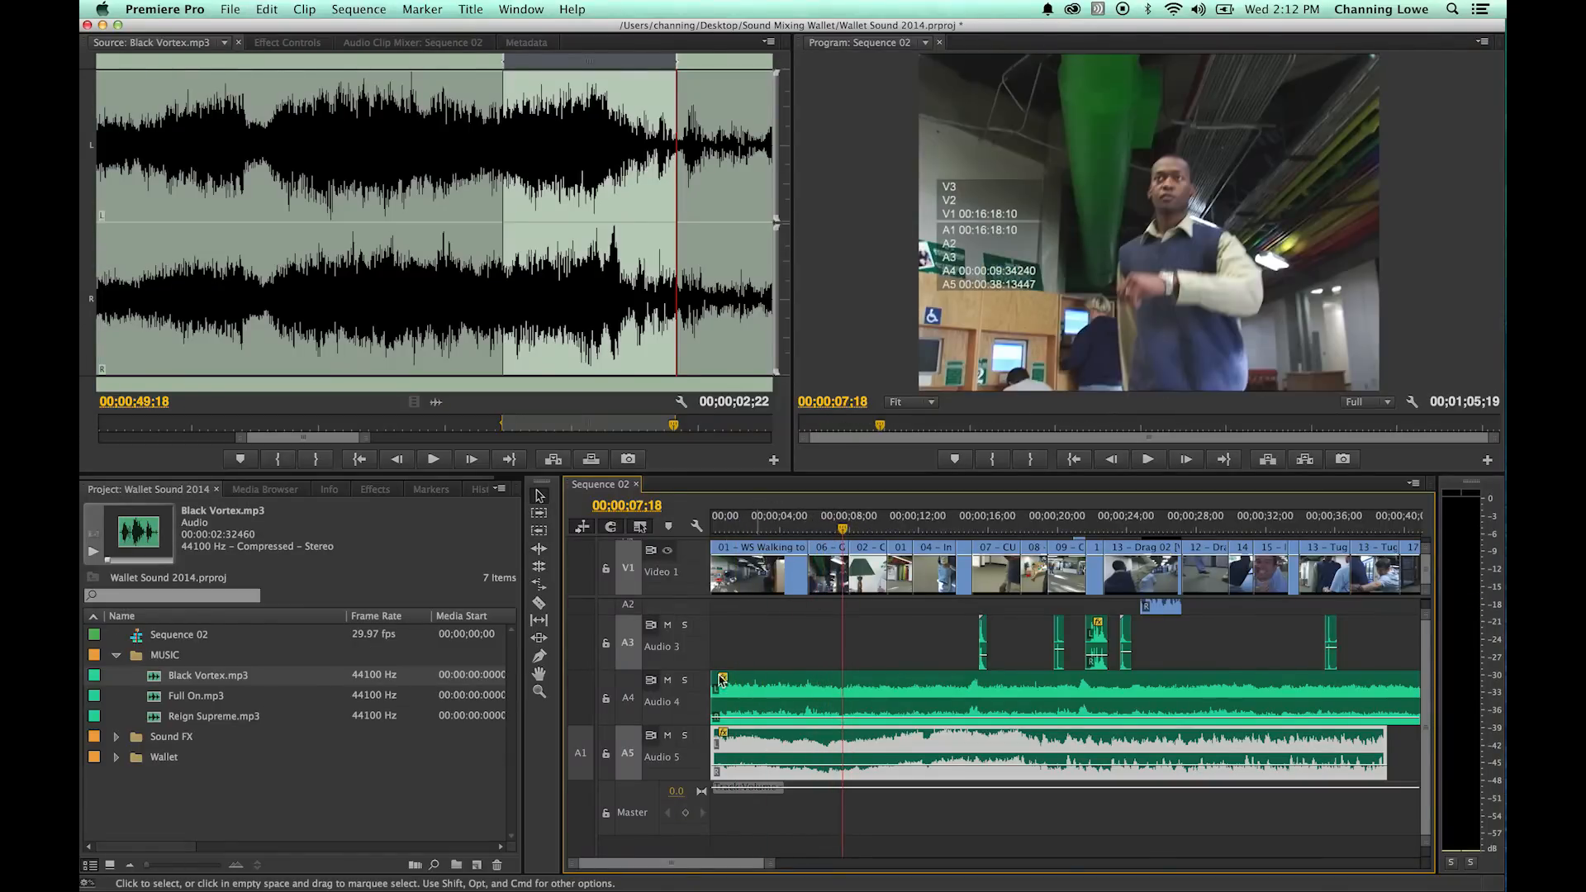
# - Mark an In point at 00;00;00;07 and an Out point at 00;00;13;03 in Black Vortex.mp3
pyautogui.click(83, 289)
pyautogui.moveTo(80, 288); pyautogui.dragTo(84, 306)
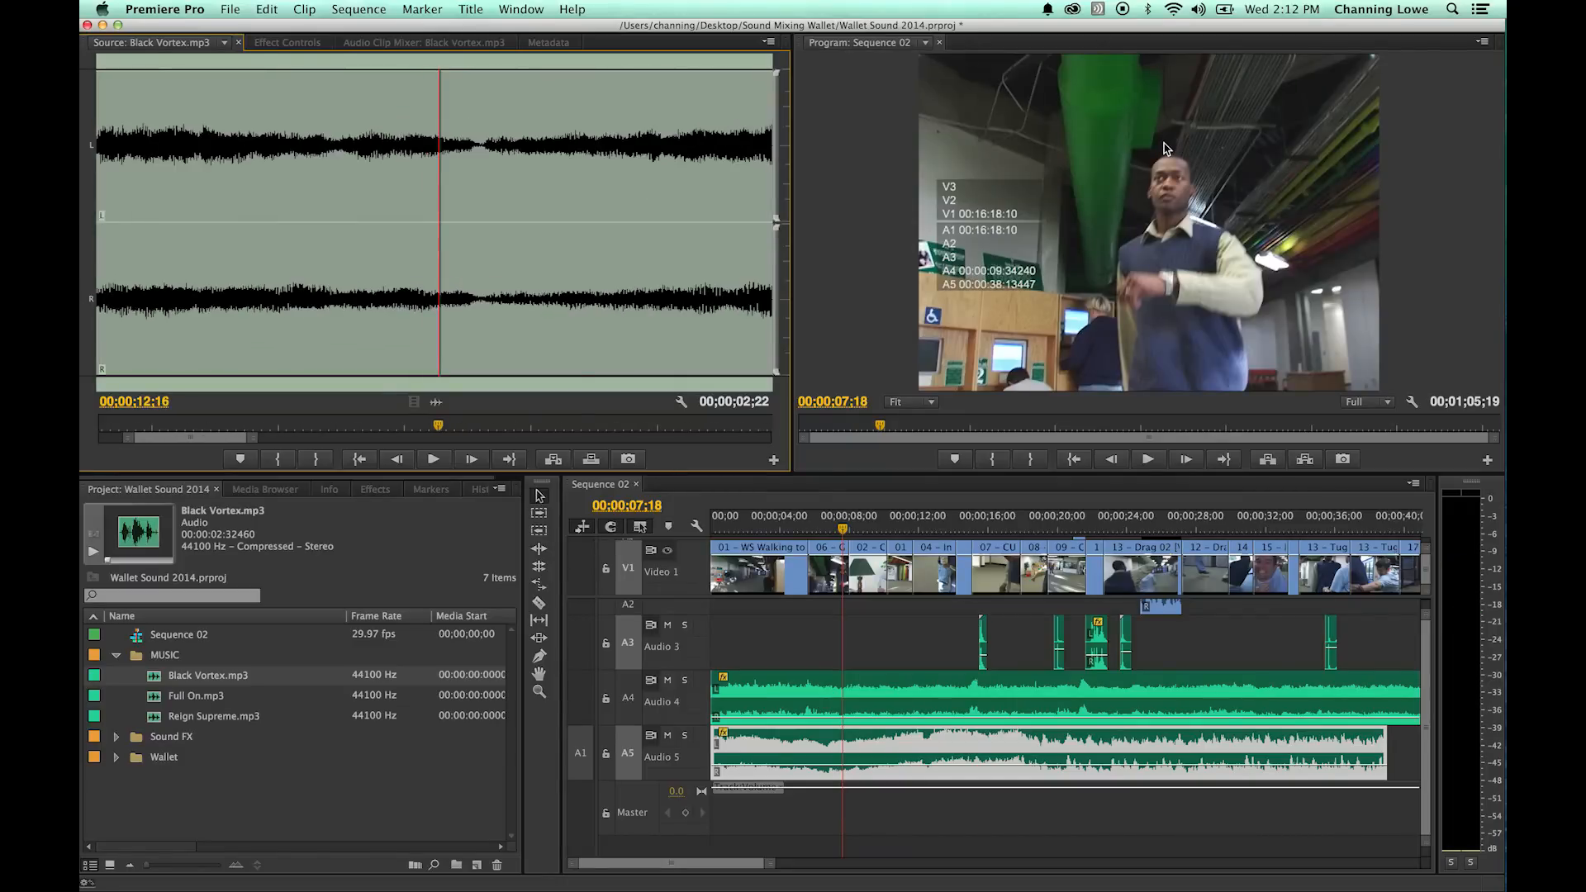
pyautogui.press('Home')
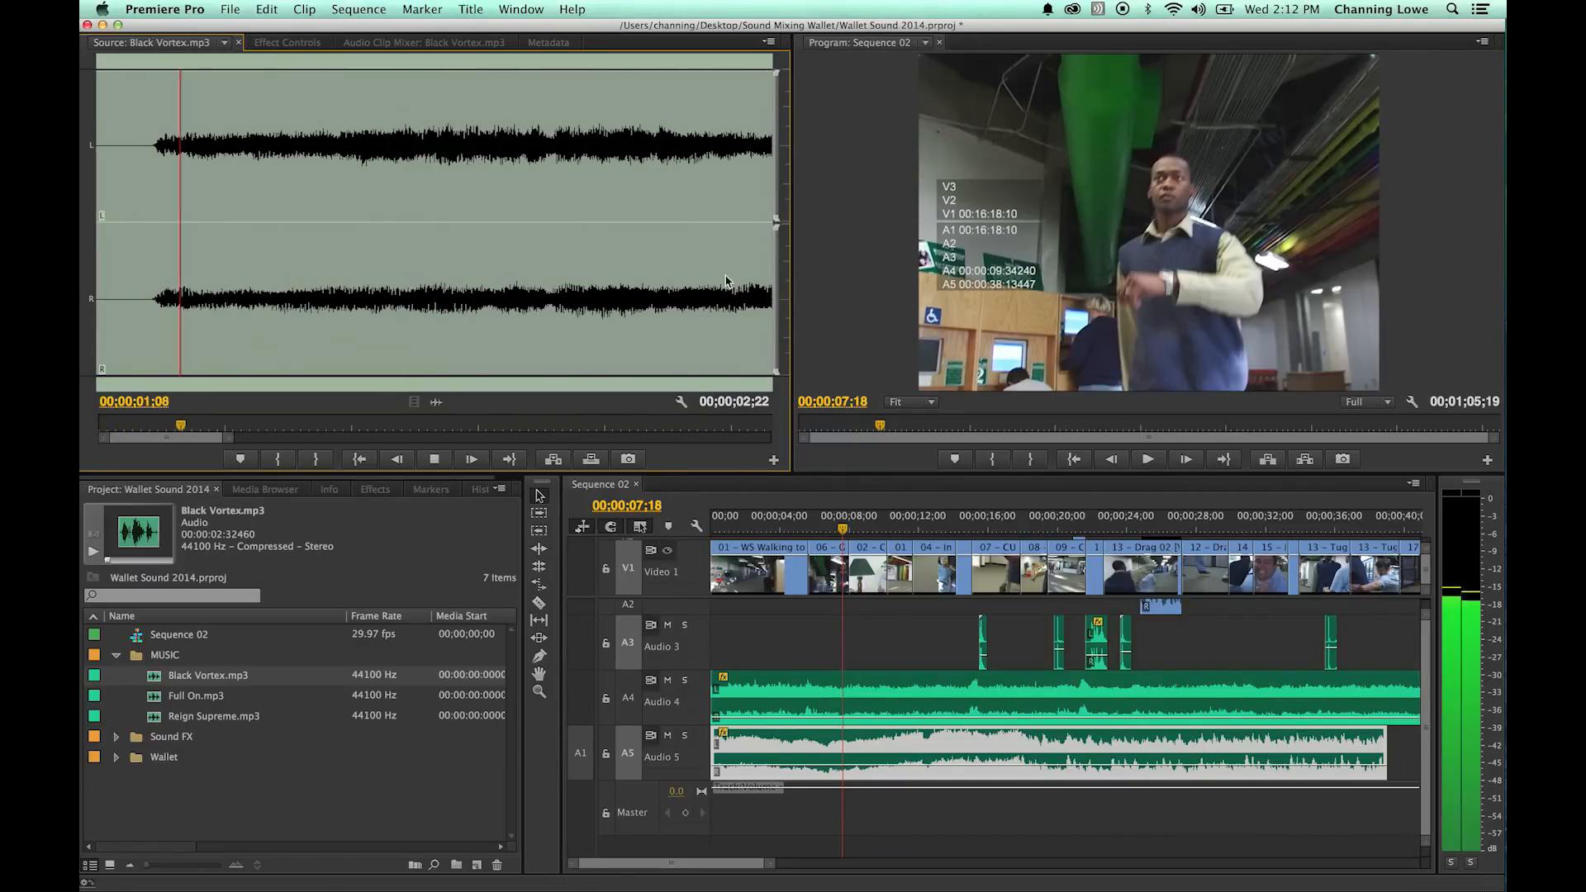
pyautogui.moveTo(151, 202); pyautogui.dragTo(113, 208)
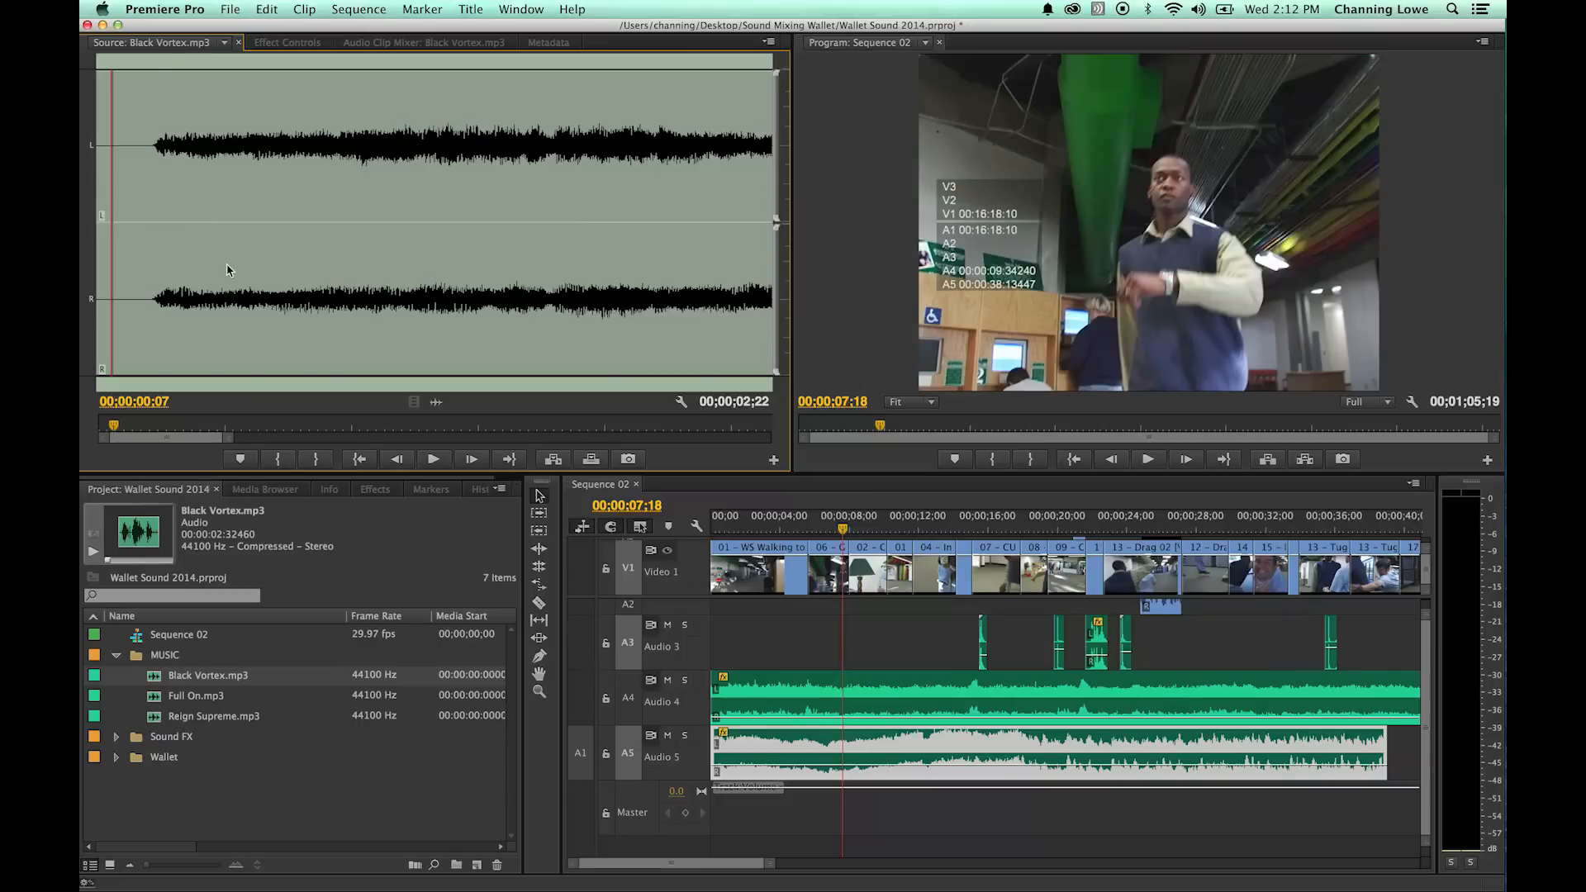
pyautogui.press('space')
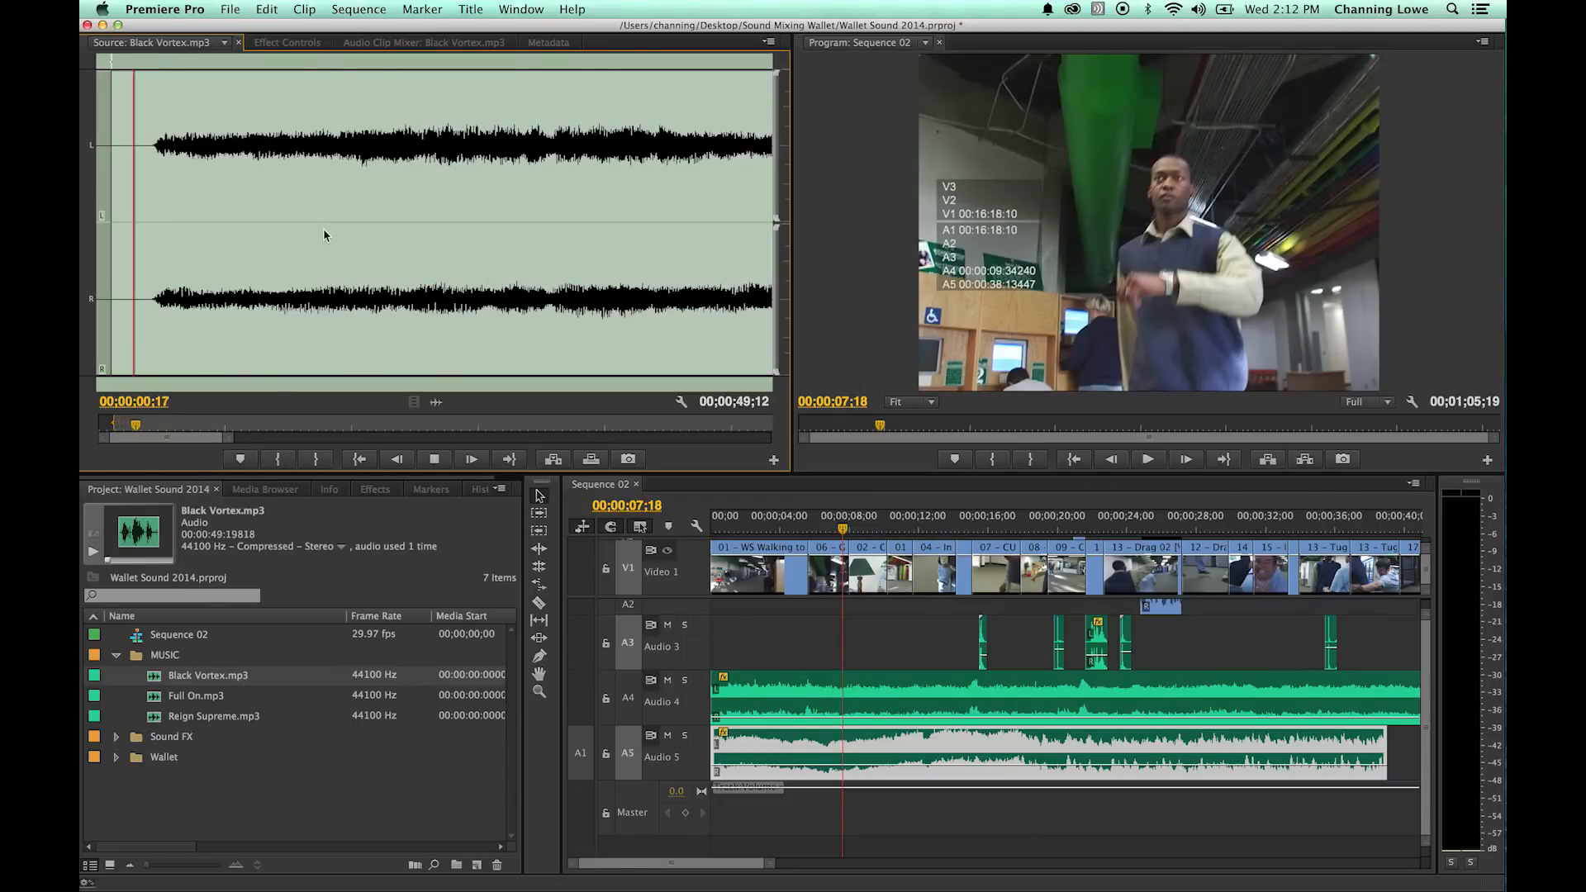
pyautogui.click(188, 181)
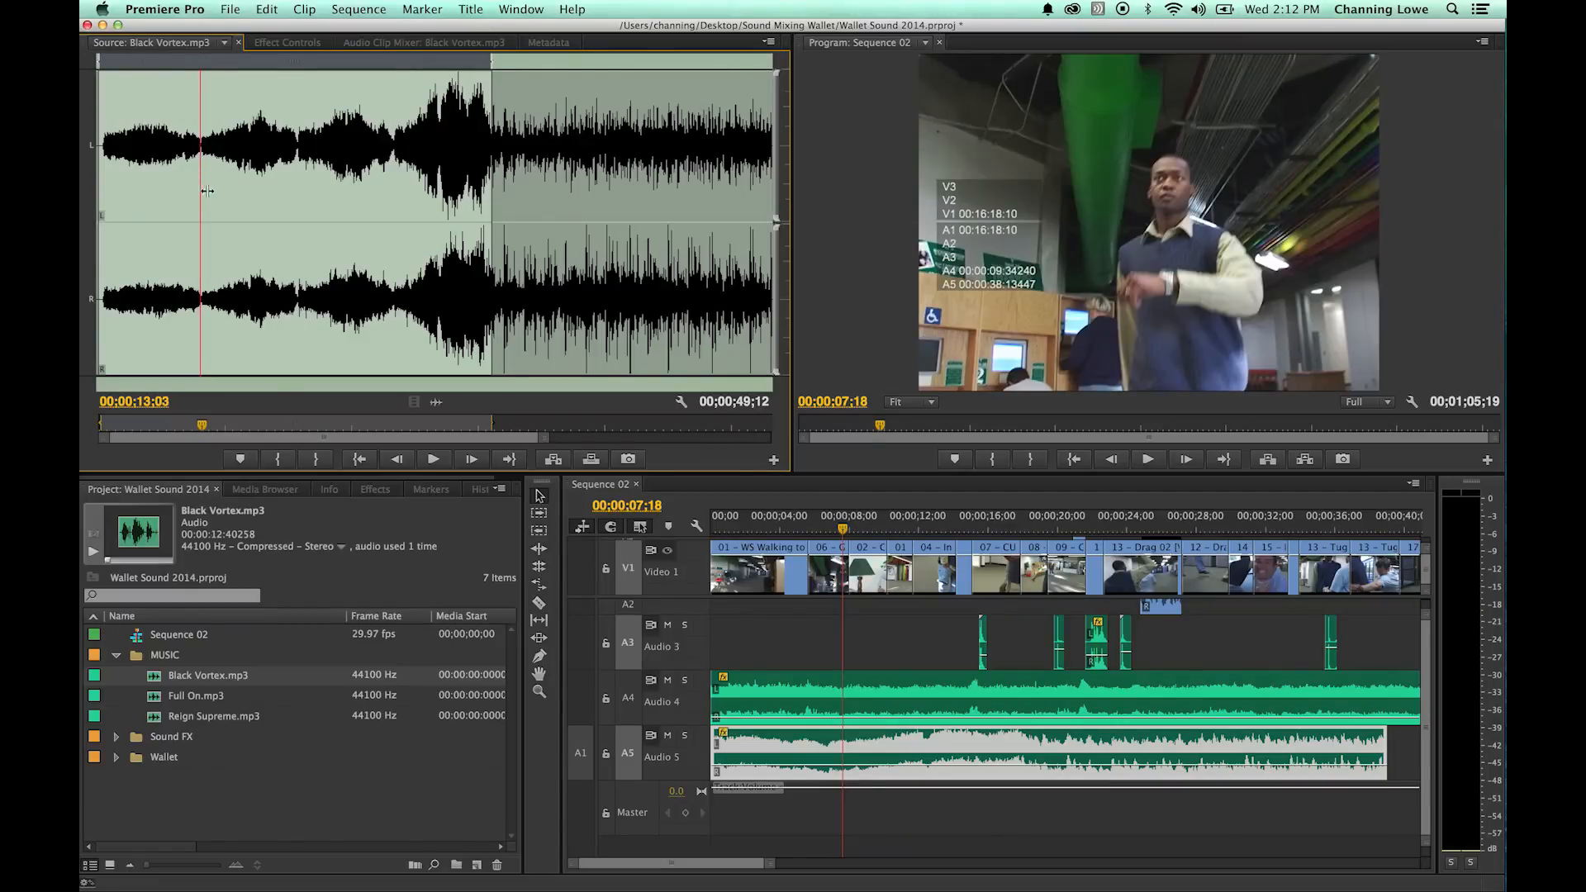
pyautogui.press('o')
# - Overwrite the marked opening section of Black Vortex onto Audio 5 at the start of the sequence
pyautogui.click(607, 547)
pyautogui.press('Home')
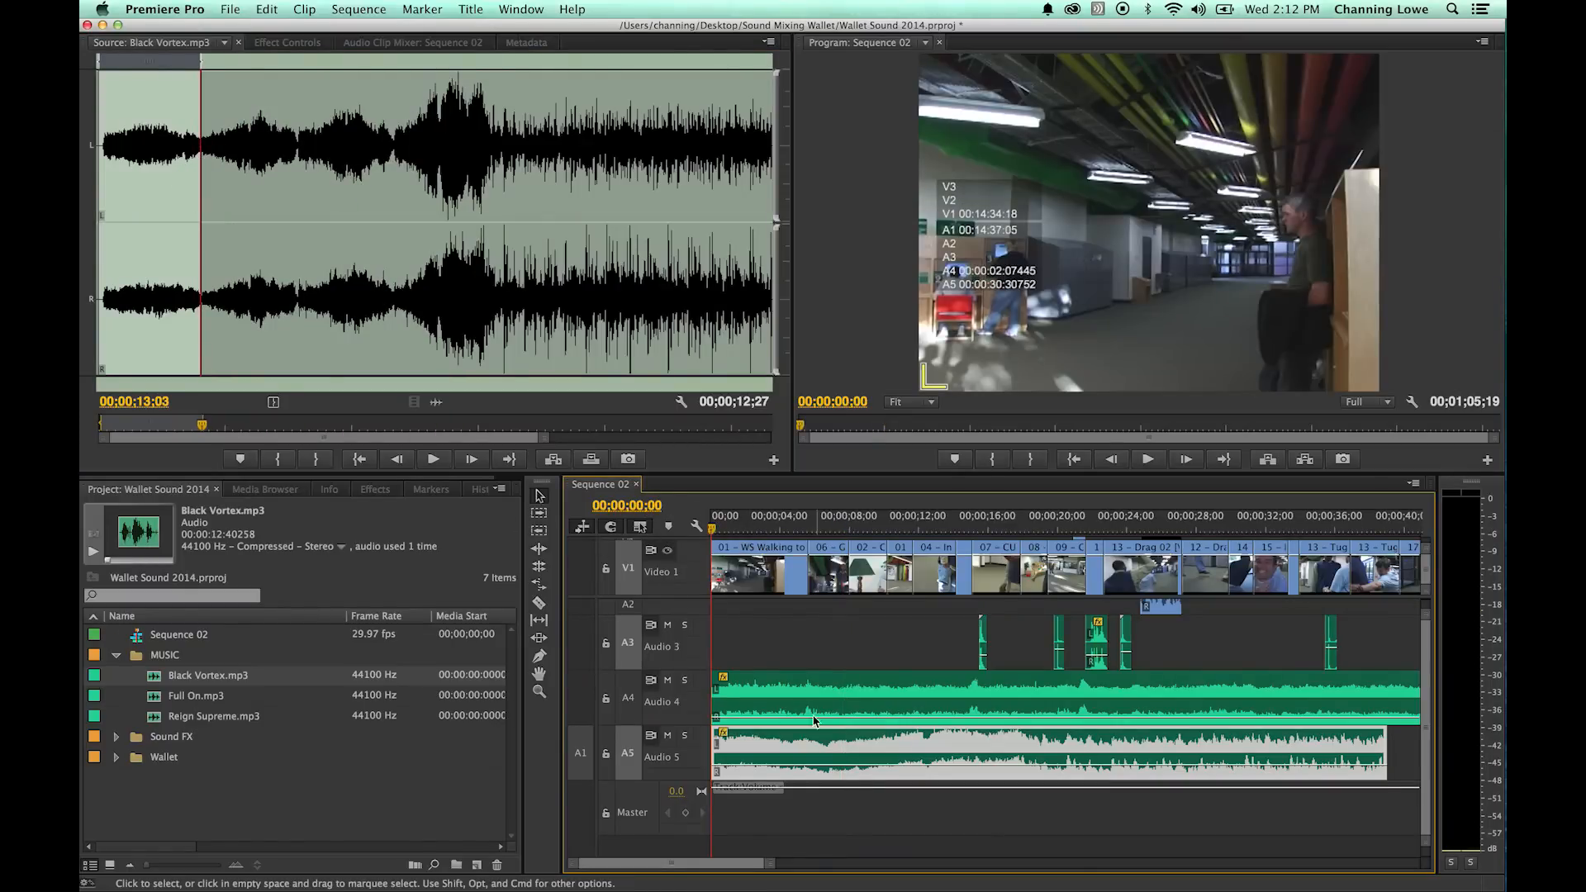
pyautogui.click(793, 649)
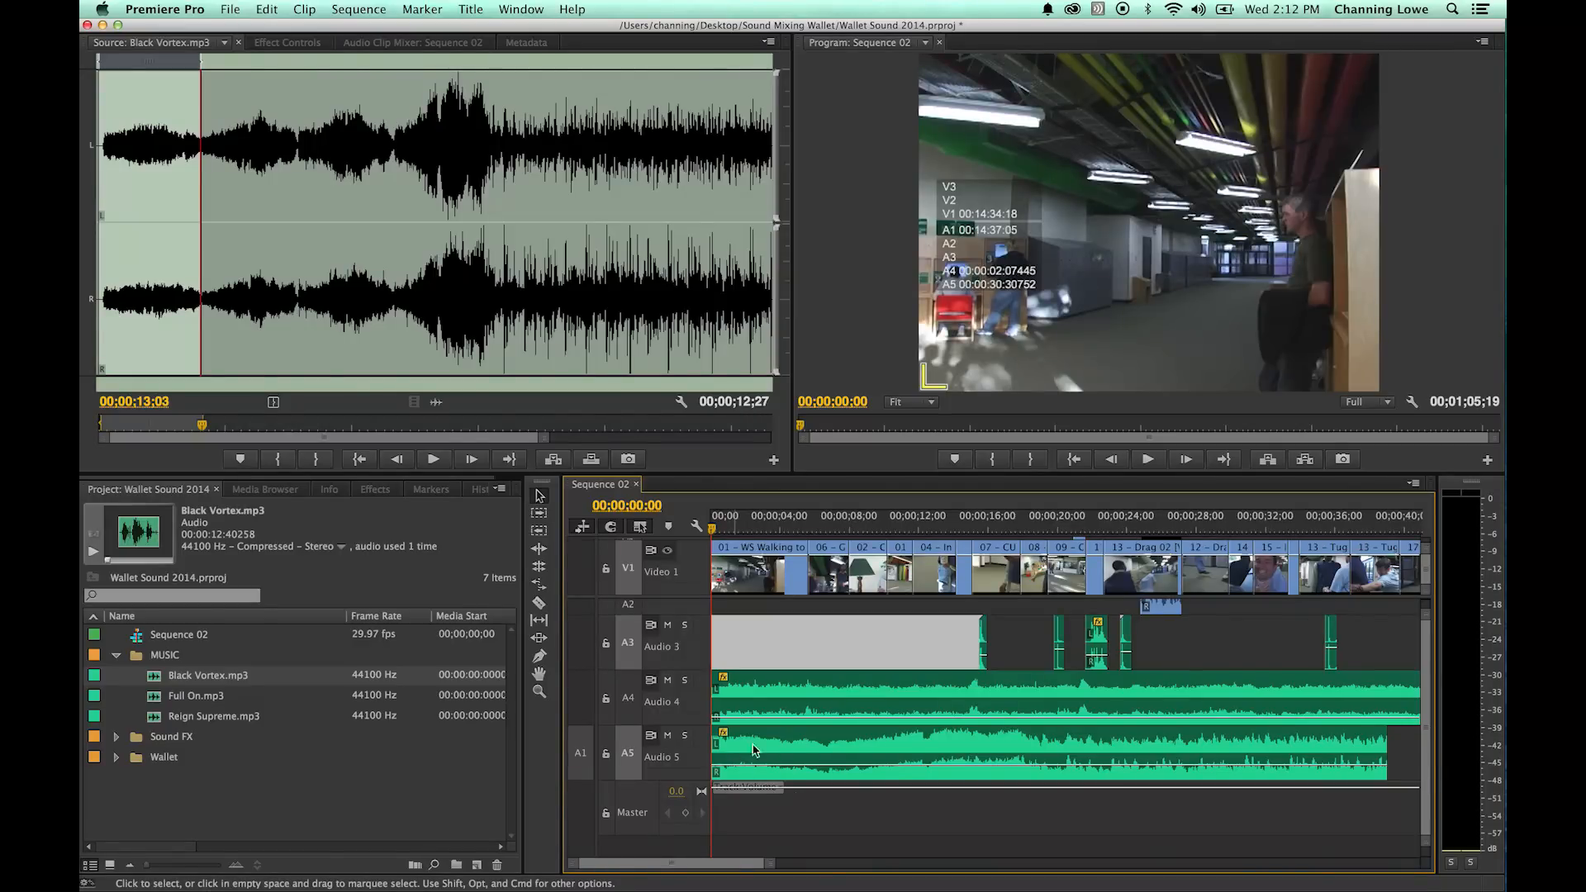
pyautogui.press('.')
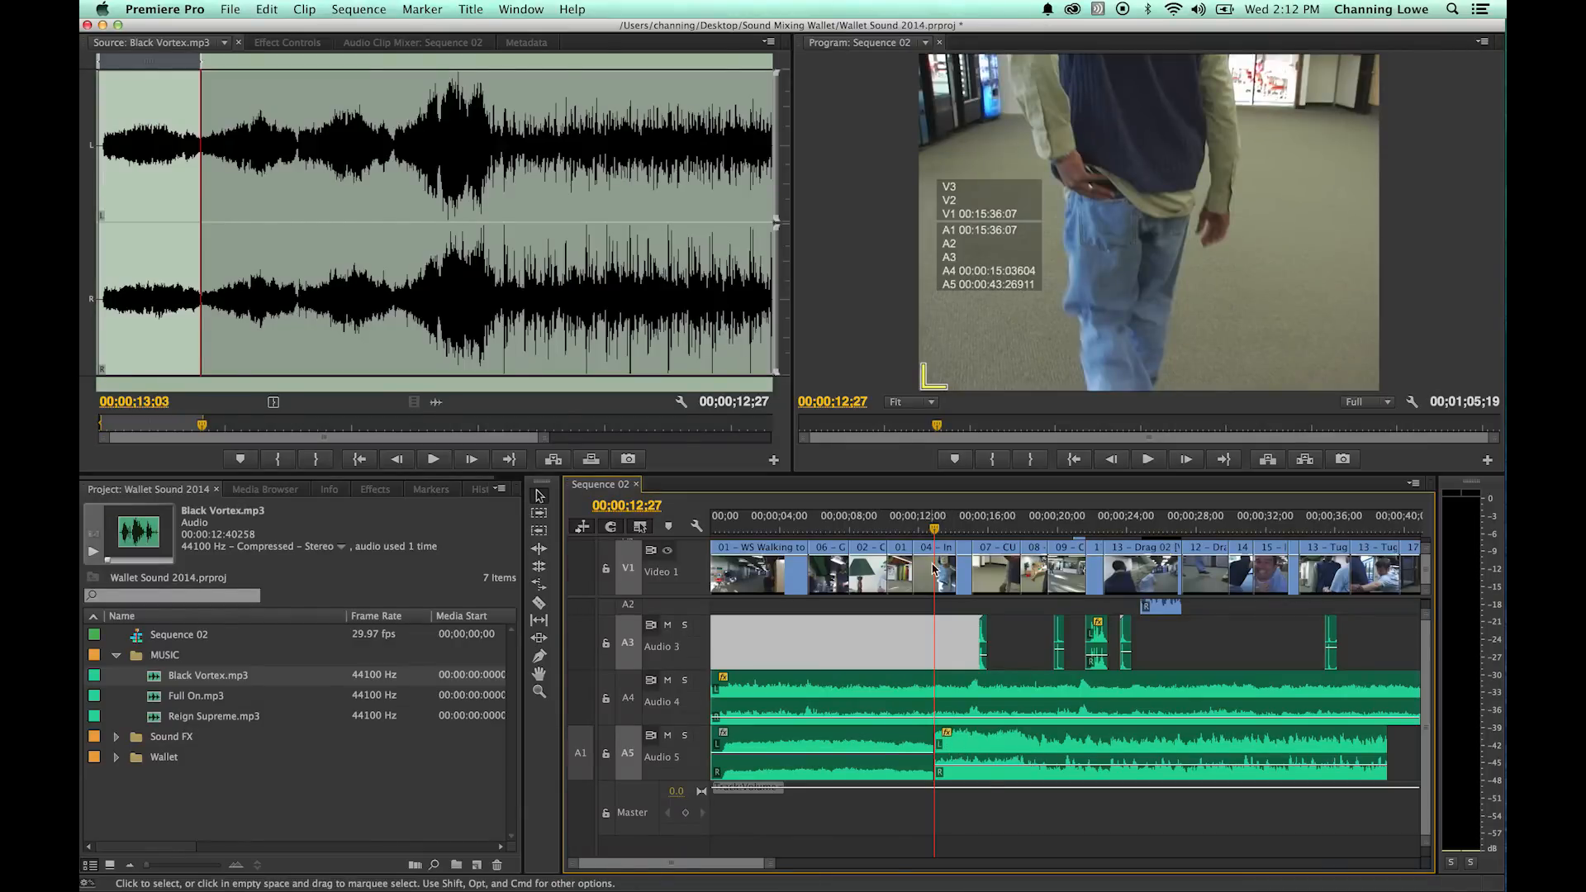
# - Play the sequence from about 00;00;10 to hear the join between the two Black Vortex clips on Audio 5
pyautogui.moveTo(935, 527); pyautogui.dragTo(926, 527)
pyautogui.press('=')
pyautogui.press('=')
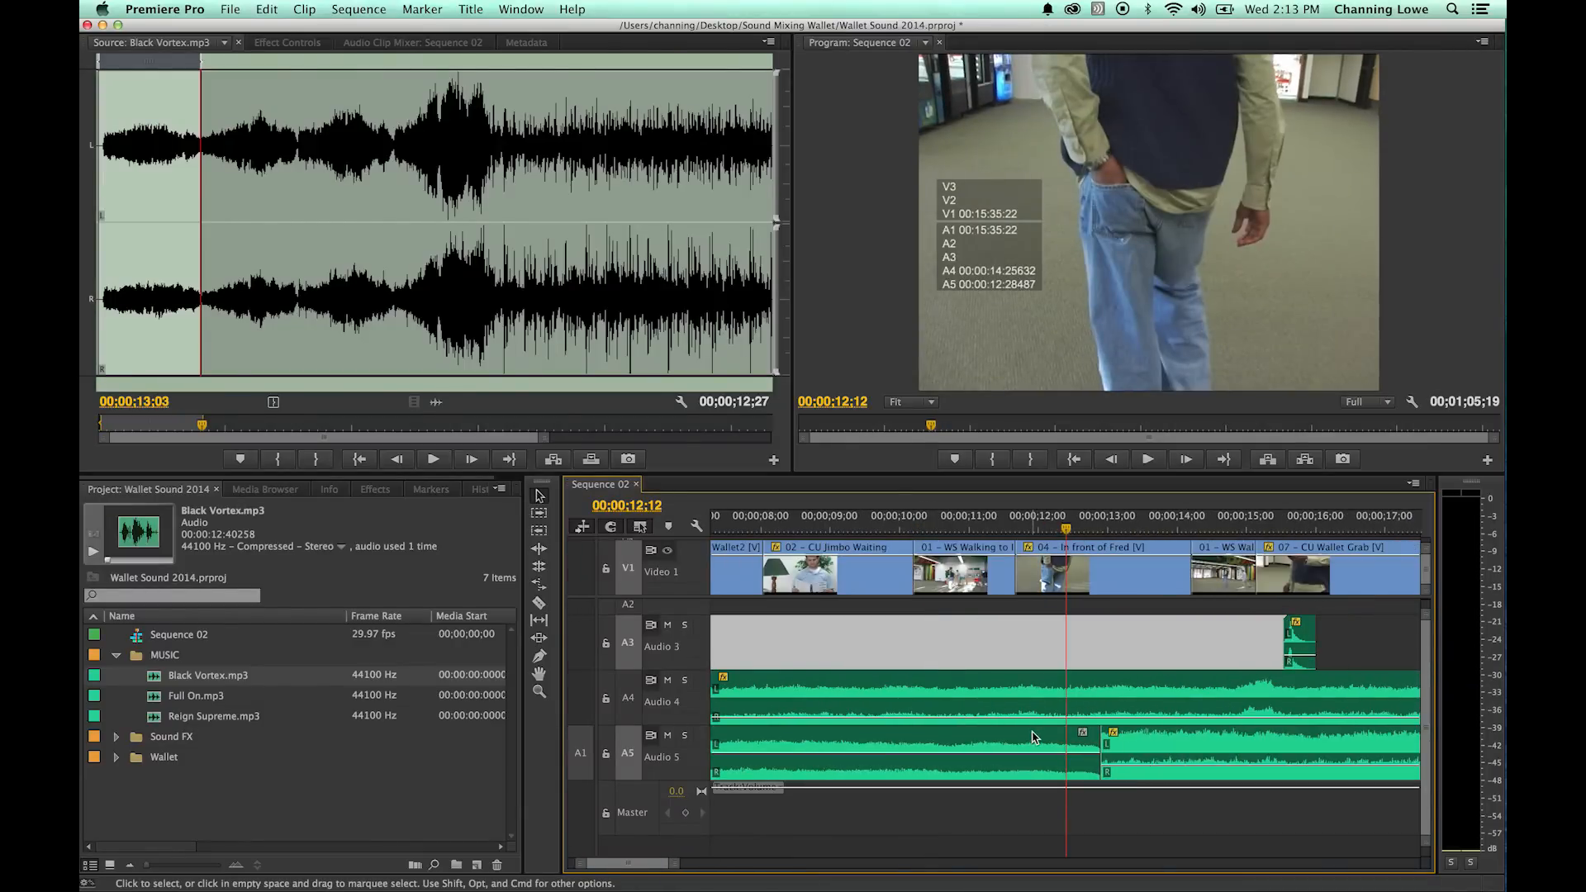
pyautogui.press('-')
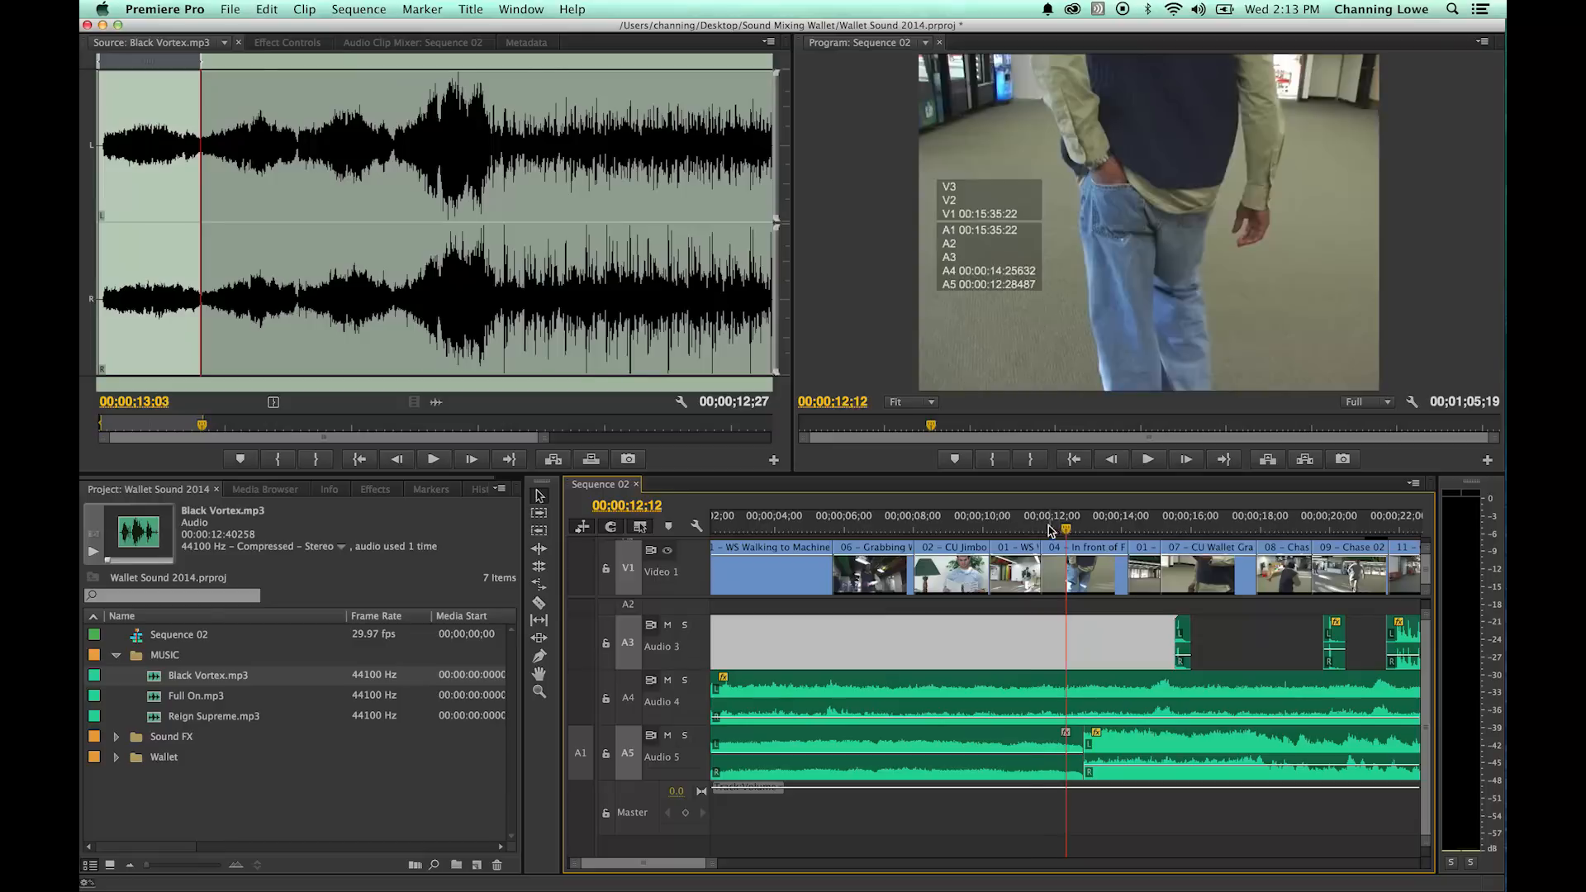
pyautogui.moveTo(1056, 528); pyautogui.dragTo(975, 528)
pyautogui.press('space')
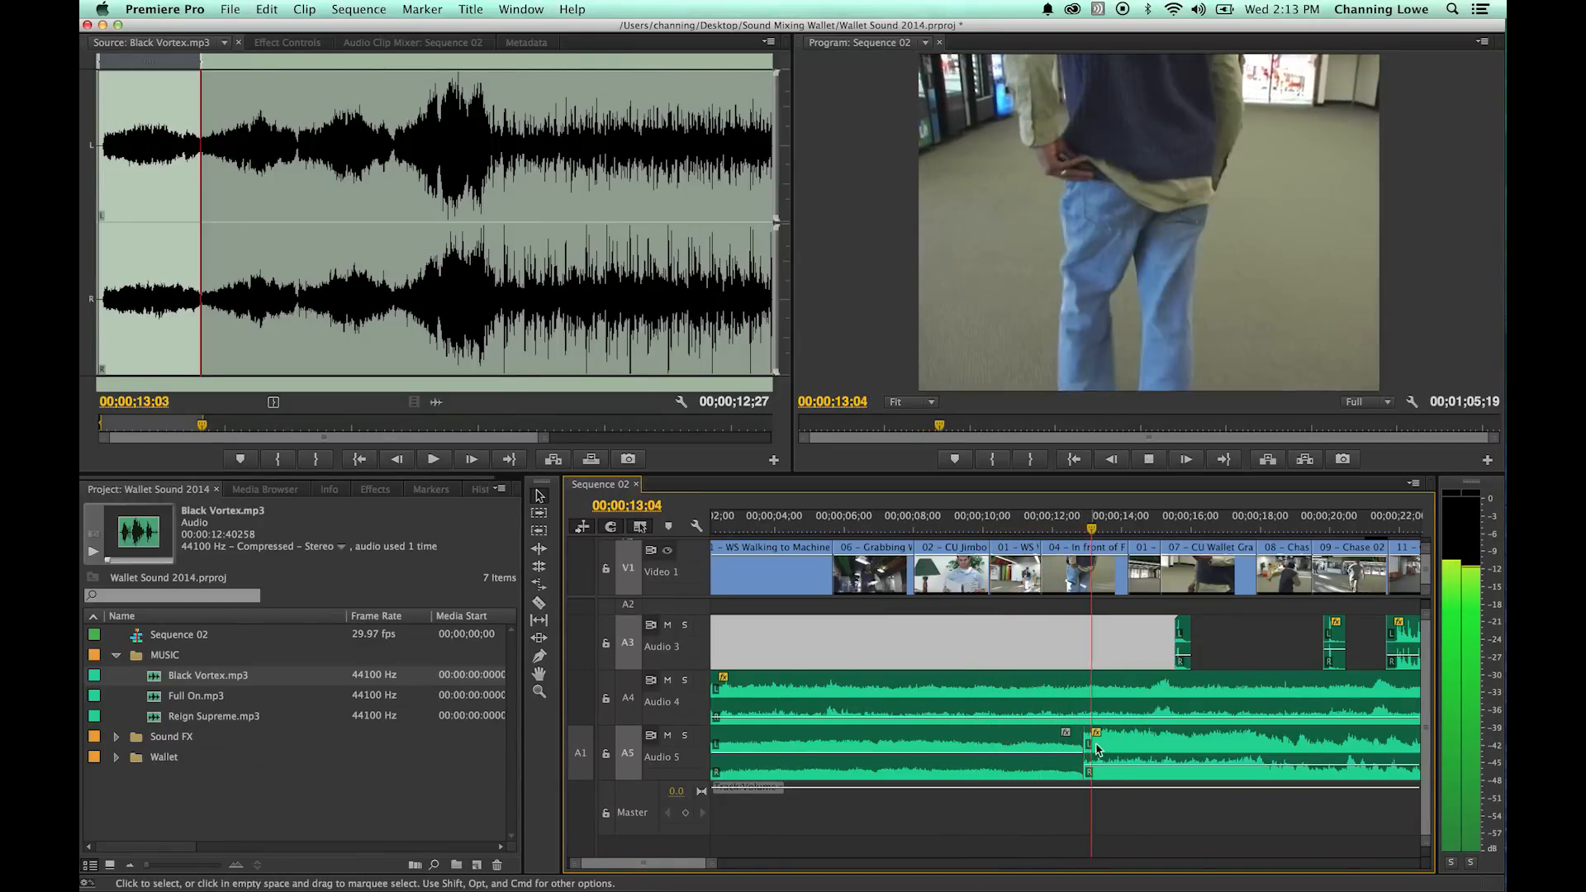
pyautogui.press('space')
# - Crossfade the two Black Vortex clips at 00;00;12;27 with Constant Power, about three seconds long, and play it from 00;00;10;06
pyautogui.press('Up')
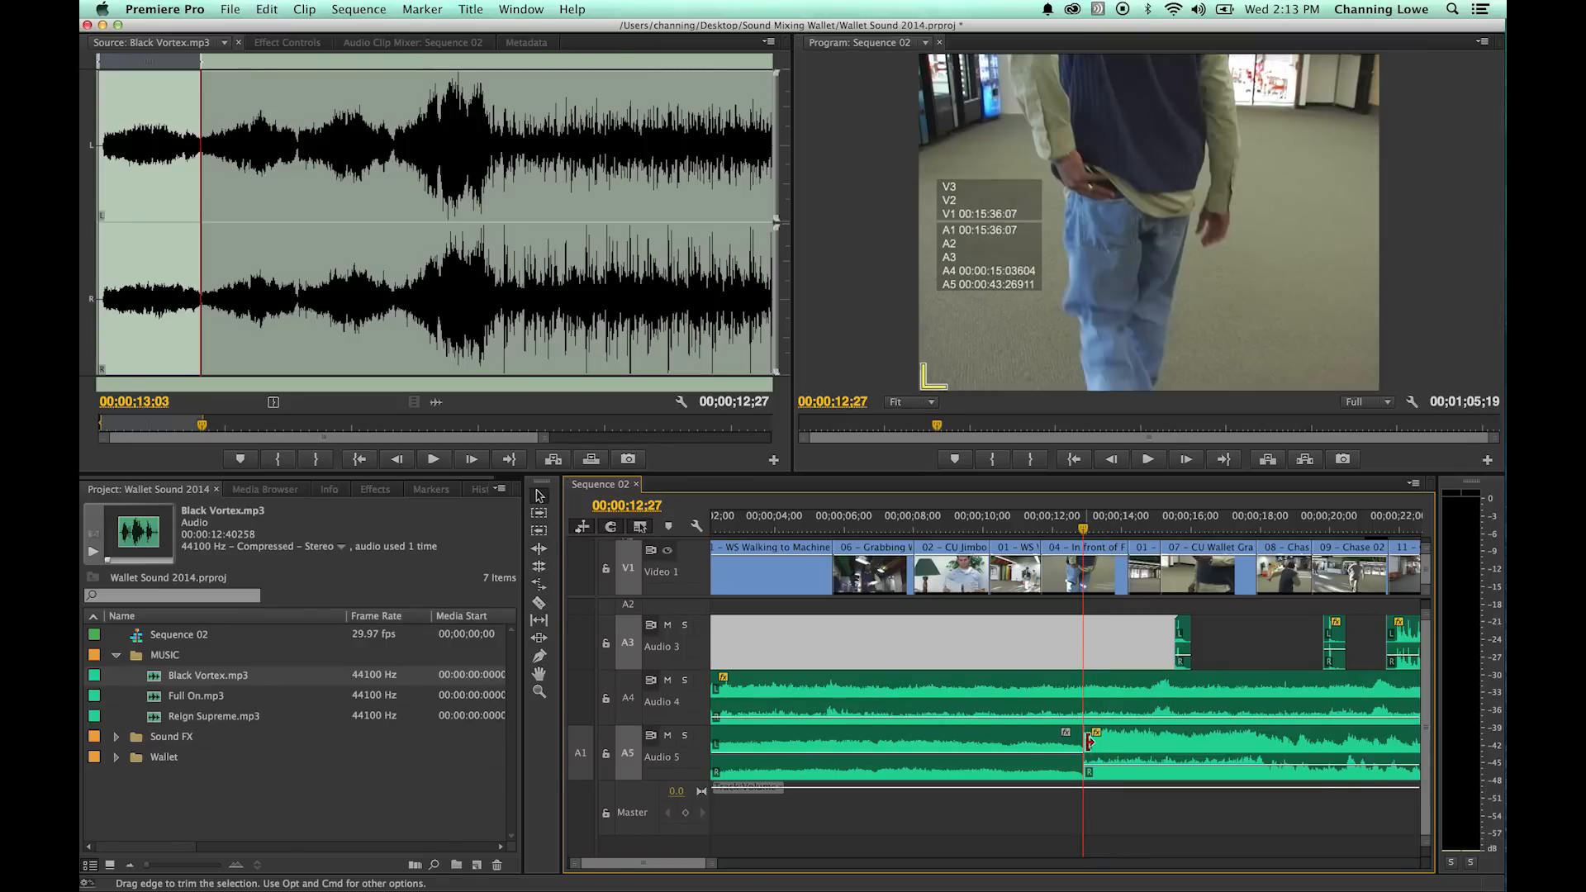
pyautogui.press('super+shift+d')
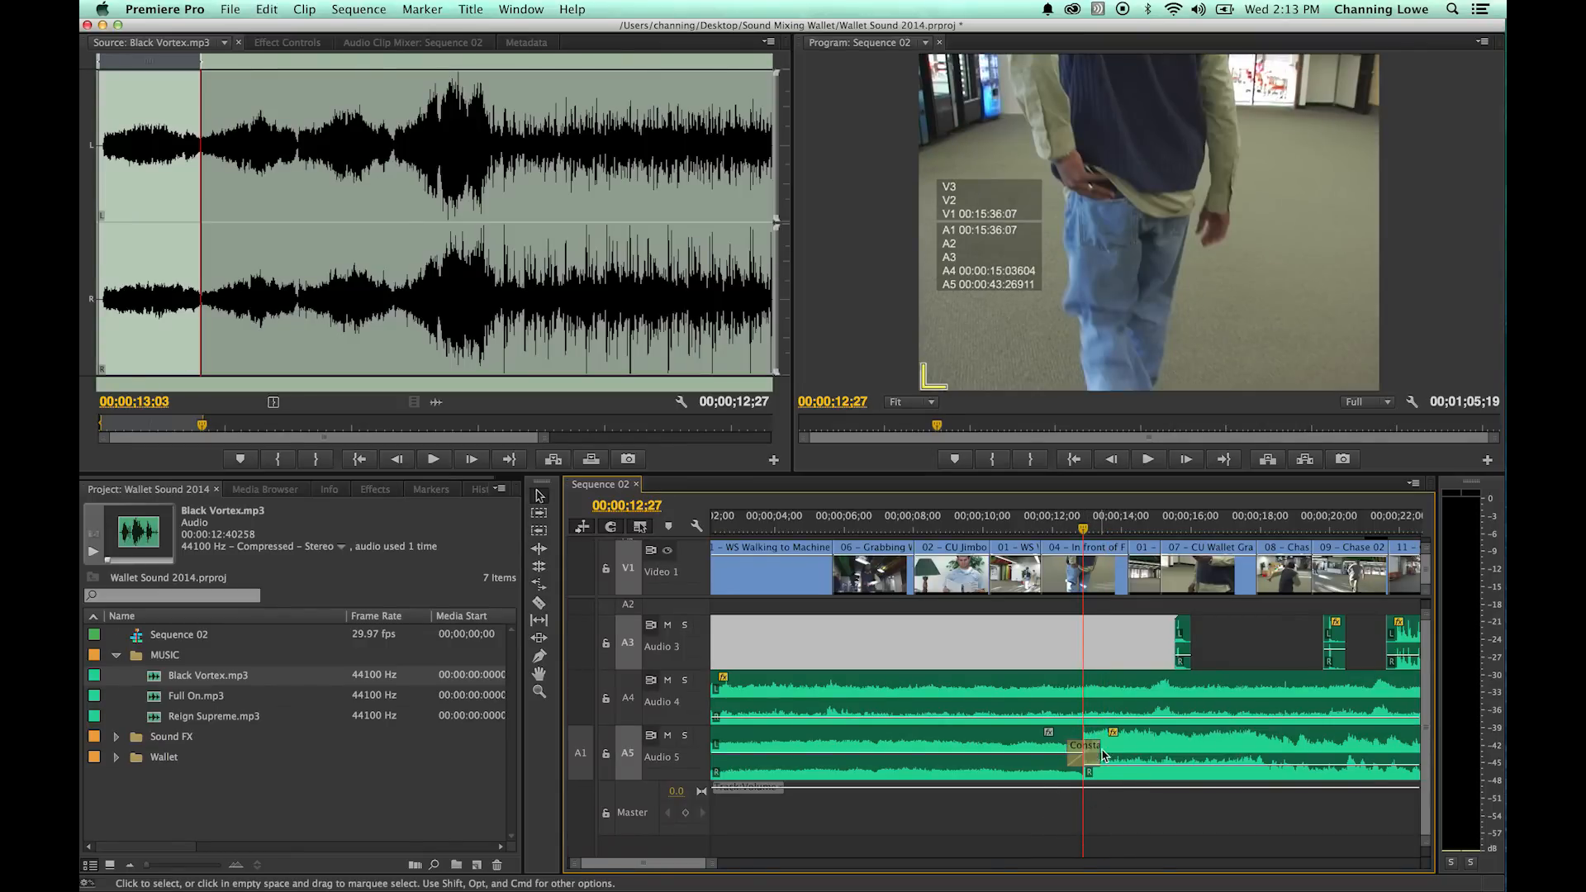
pyautogui.moveTo(1104, 754); pyautogui.dragTo(1134, 751)
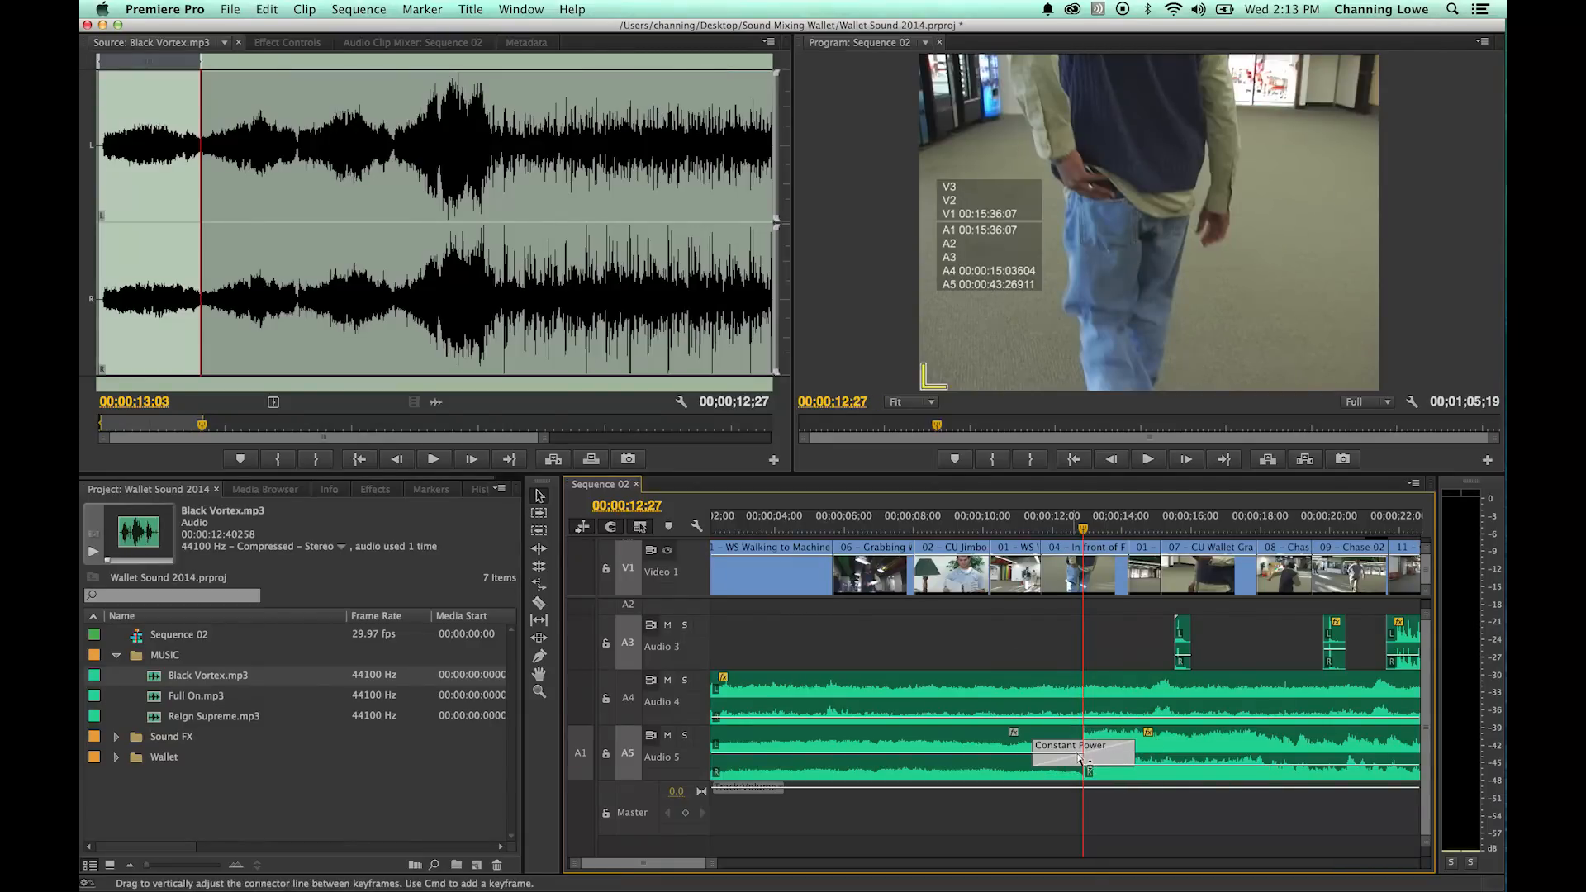
pyautogui.click(991, 527)
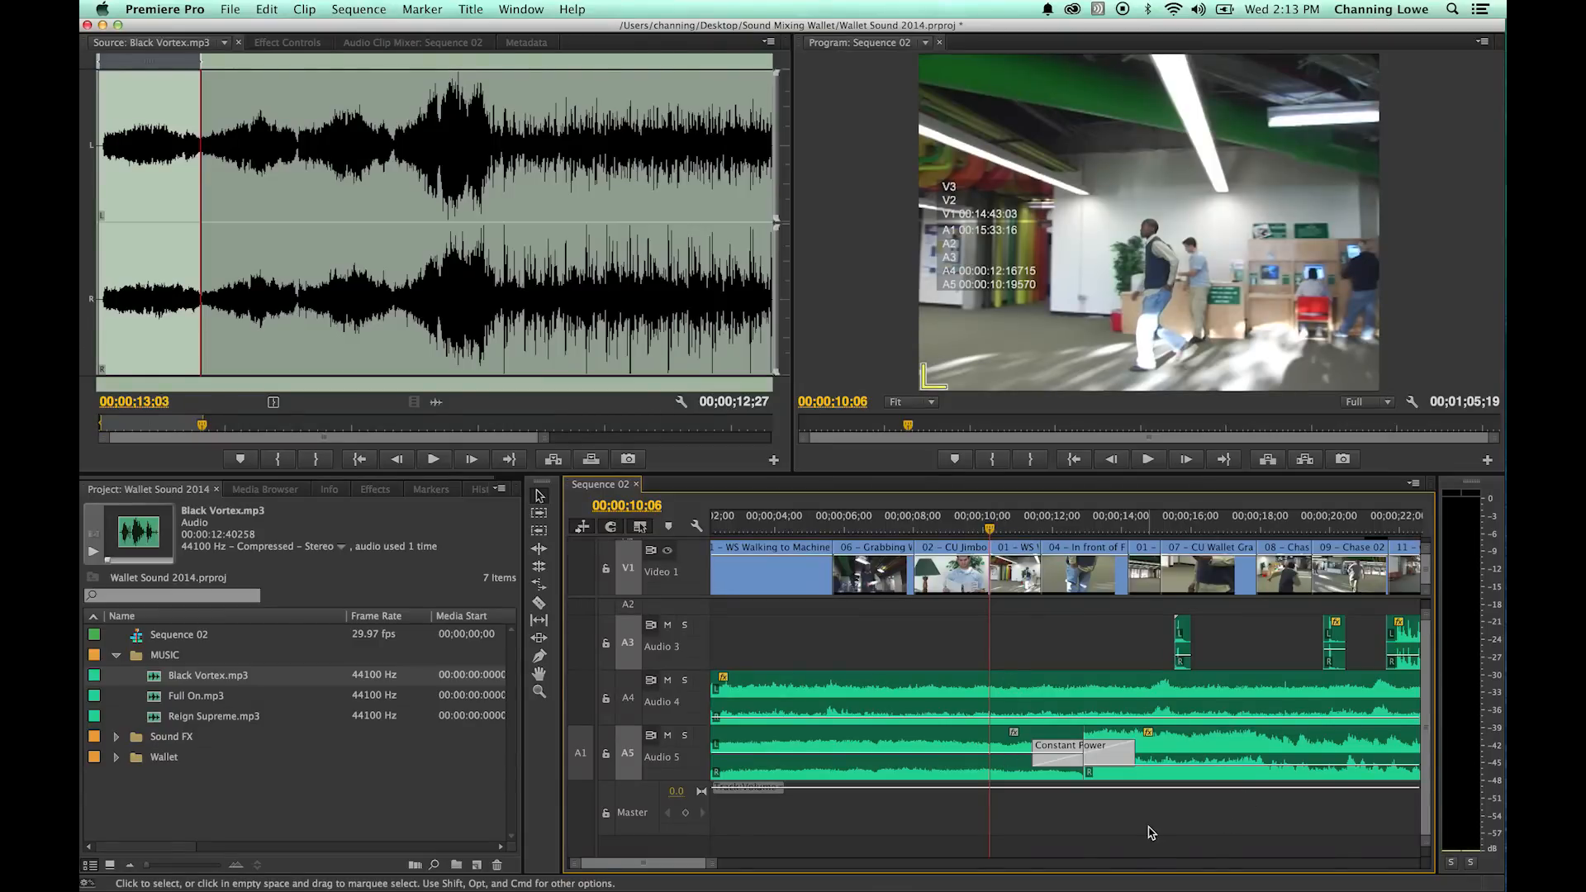
pyautogui.press('space')
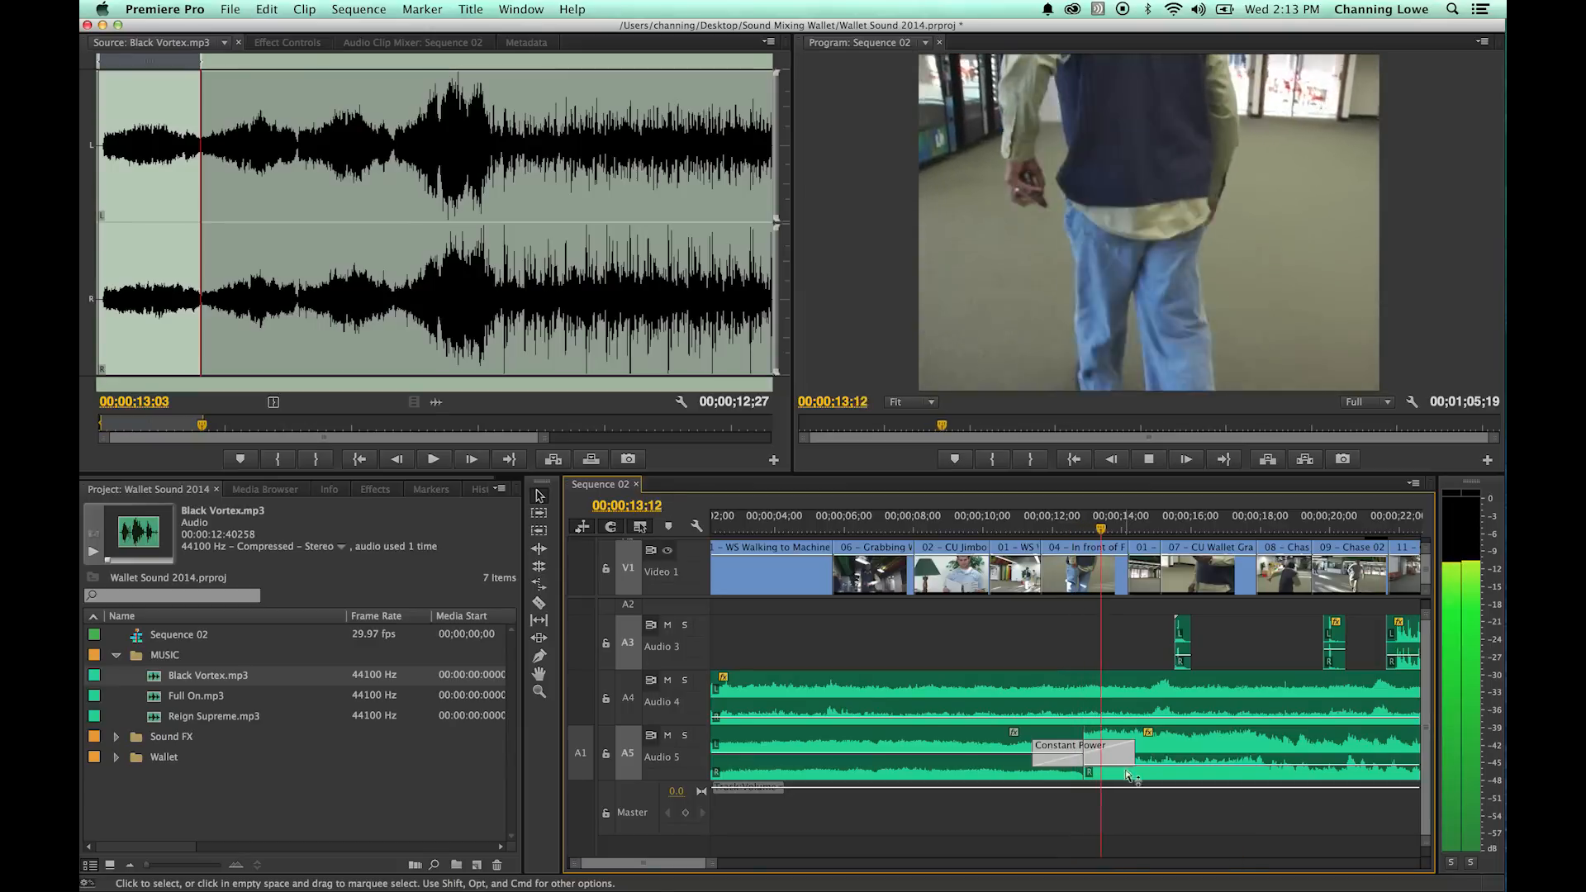
pyautogui.press('space')
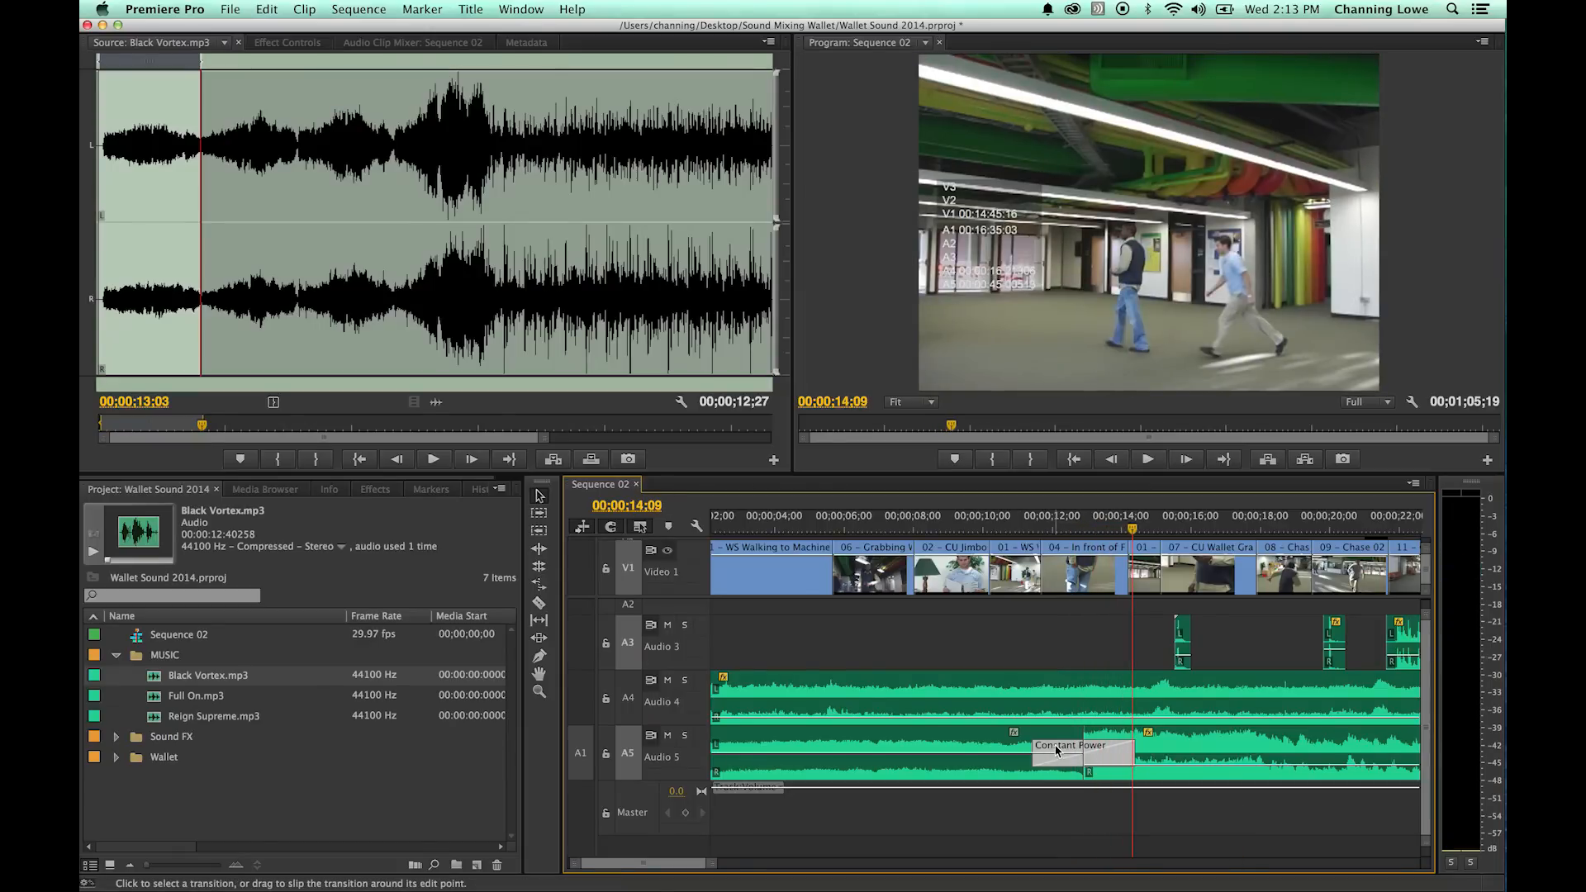
# - Lower the volume of the first Black Vortex clip on Audio 5 and play the sequence from the beginning
pyautogui.click(987, 773)
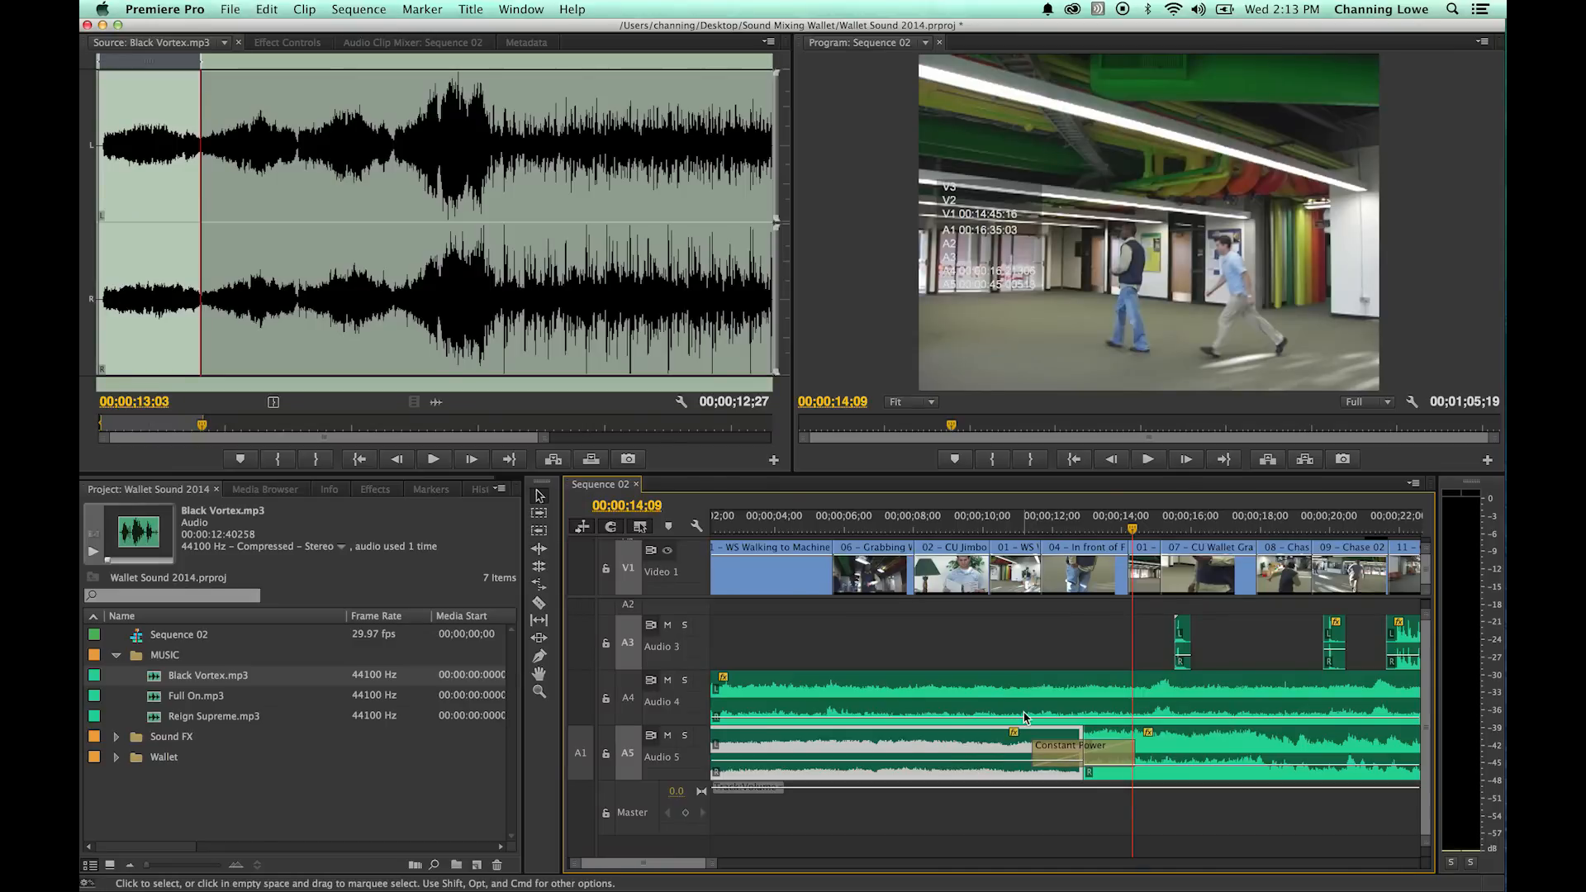
pyautogui.click(1049, 528)
pyautogui.press('Home')
pyautogui.press('space')
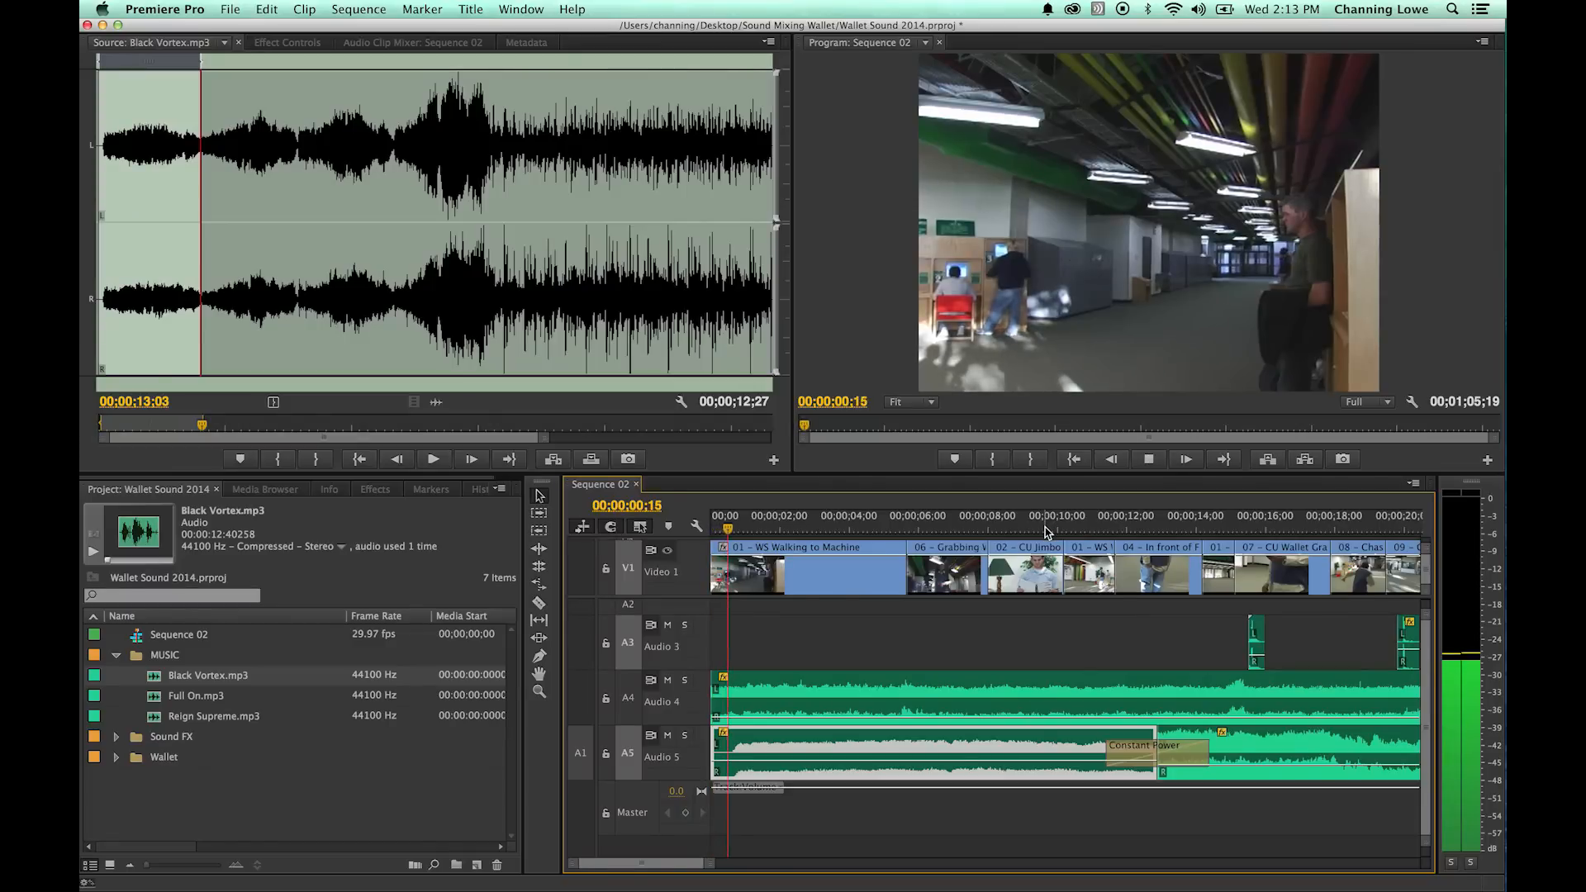
pyautogui.press('-')
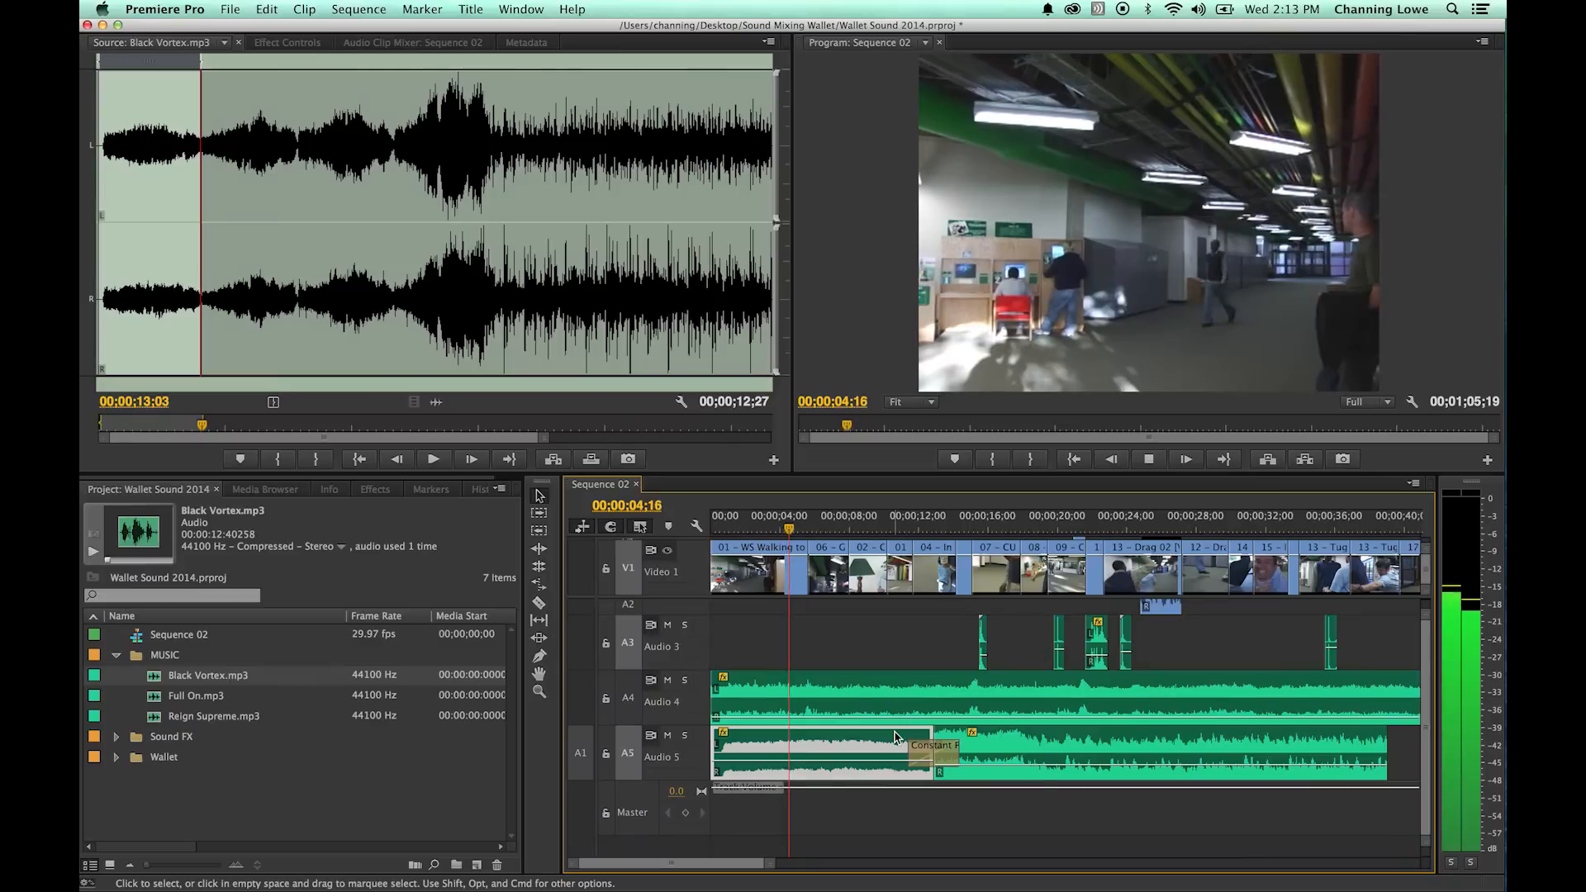
# - Play the crossfade from 00;00;10;25, then try it about one second later and play it from about 00;00;11
pyautogui.moveTo(874, 529); pyautogui.dragTo(900, 532)
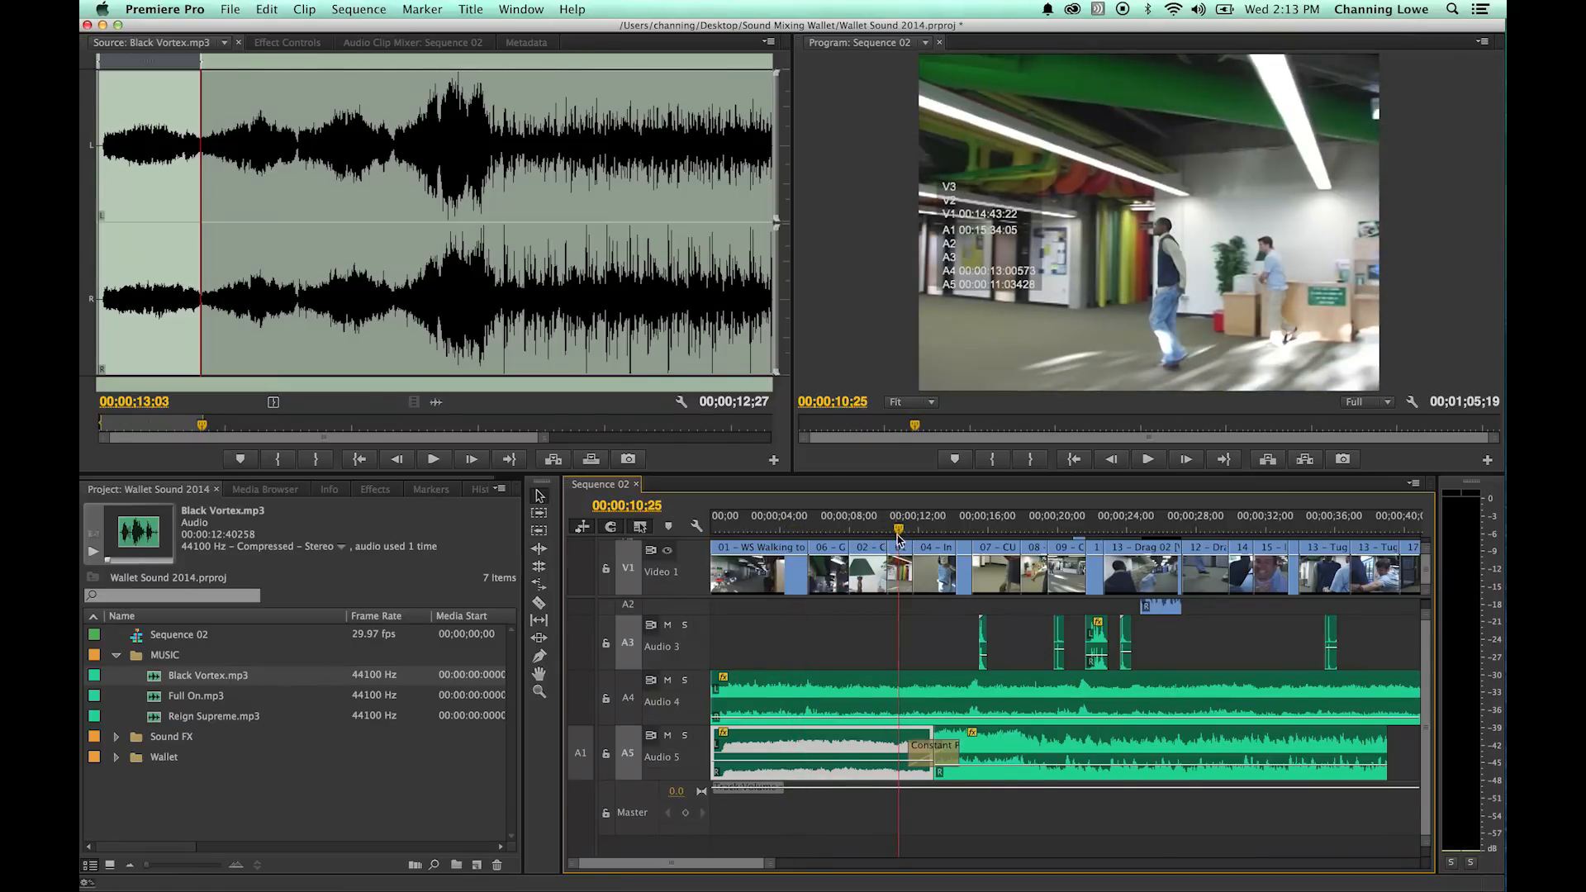
pyautogui.press('space')
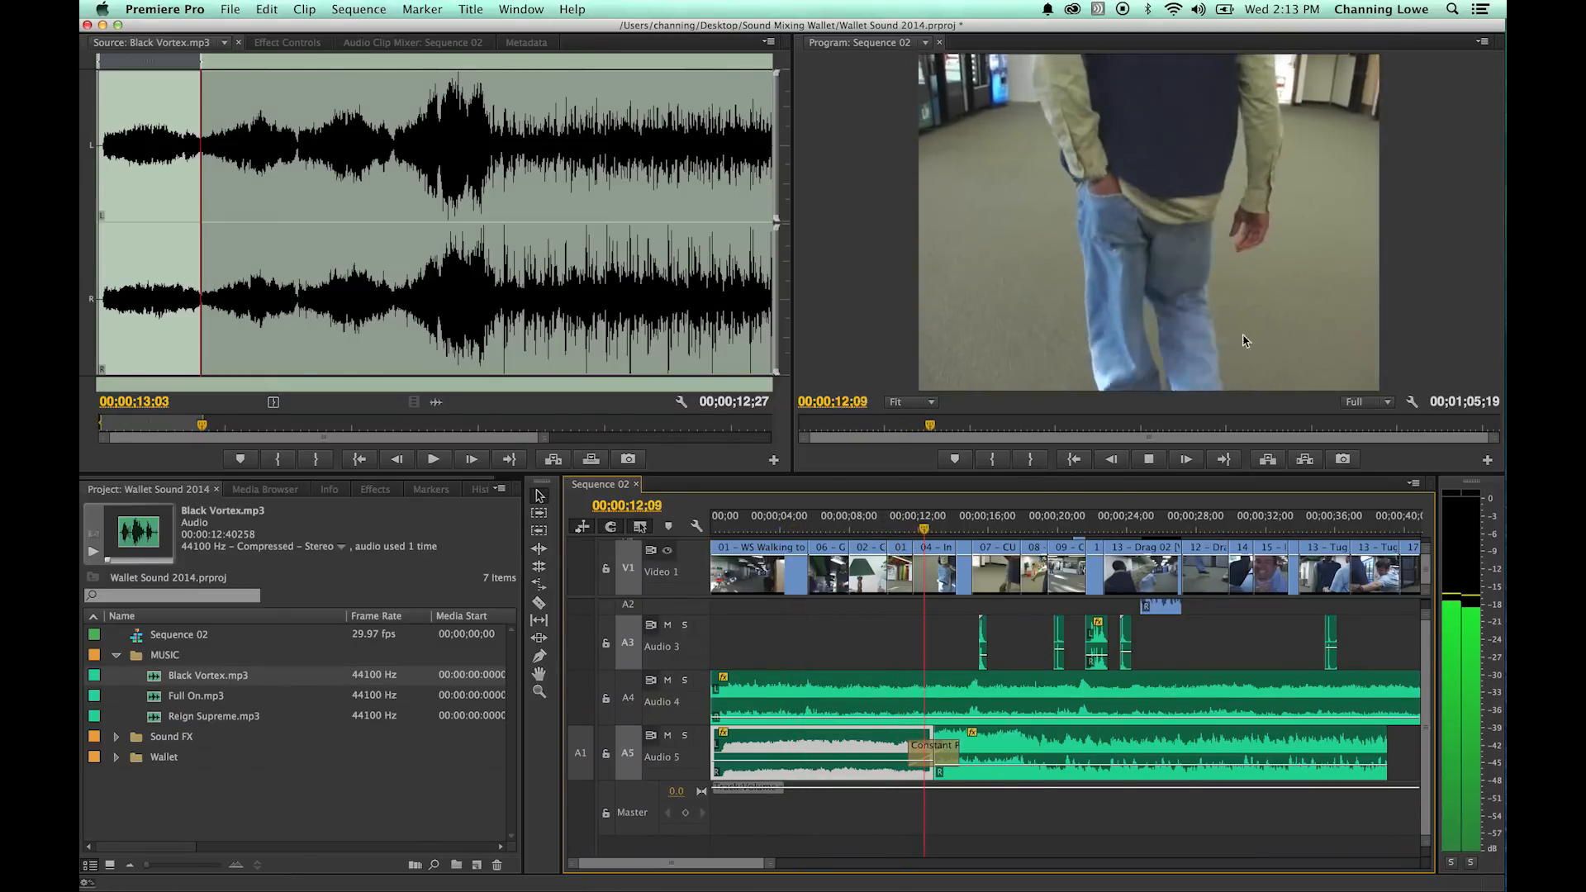
pyautogui.press('space')
pyautogui.moveTo(950, 757); pyautogui.dragTo(967, 756)
pyautogui.click(906, 524)
pyautogui.press('space')
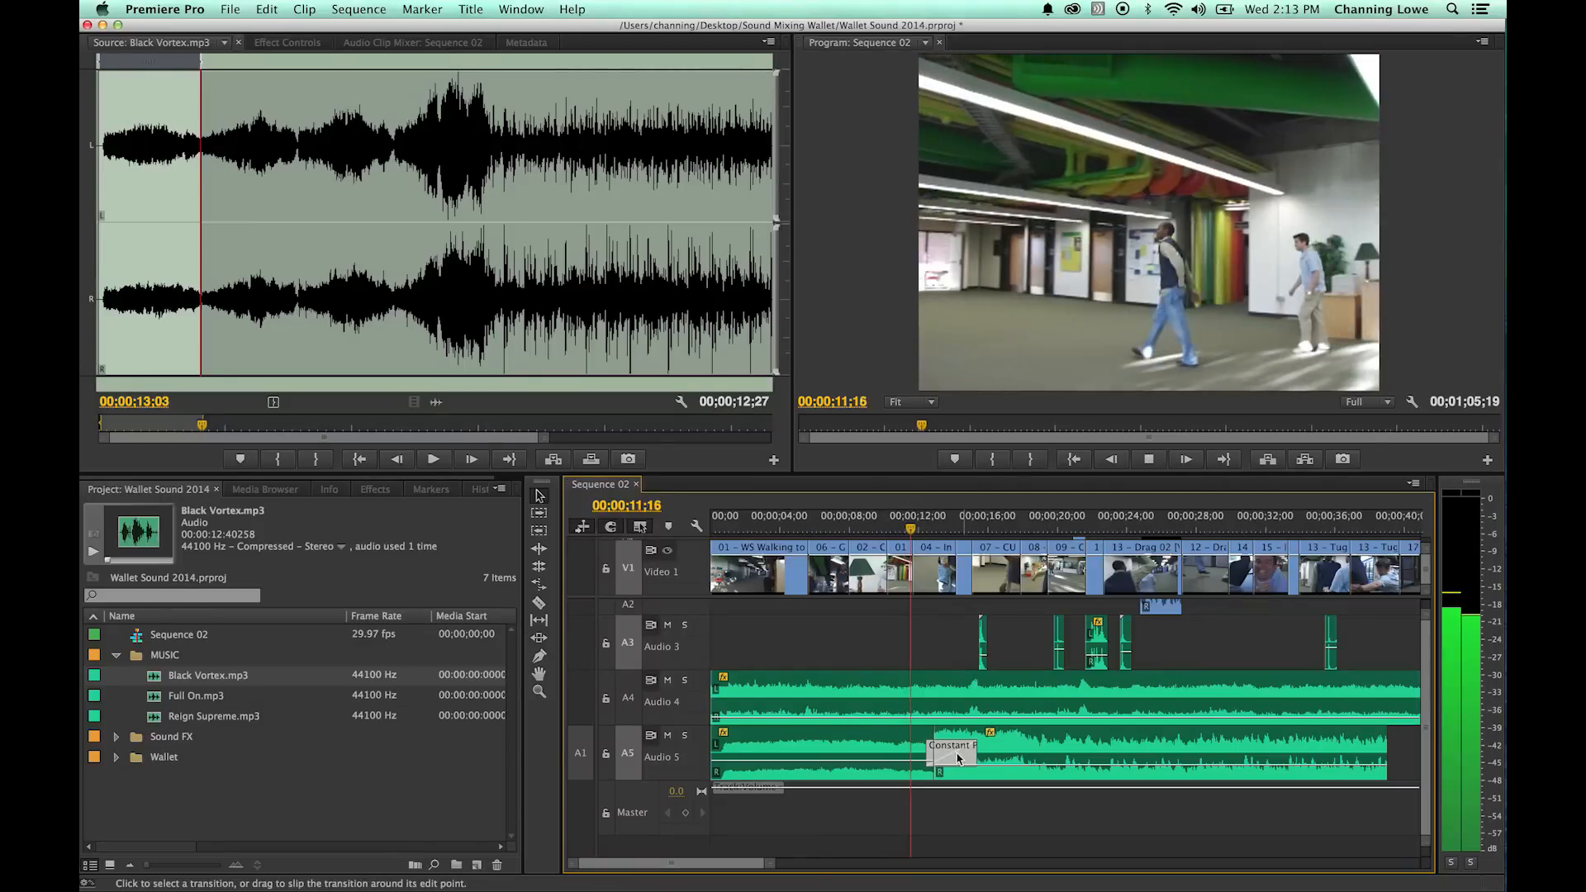
# - Move the Constant Power crossfade about two seconds earlier, mostly before the edit on Audio 5, and play it from about 00;00;10
pyautogui.moveTo(955, 755); pyautogui.dragTo(918, 757)
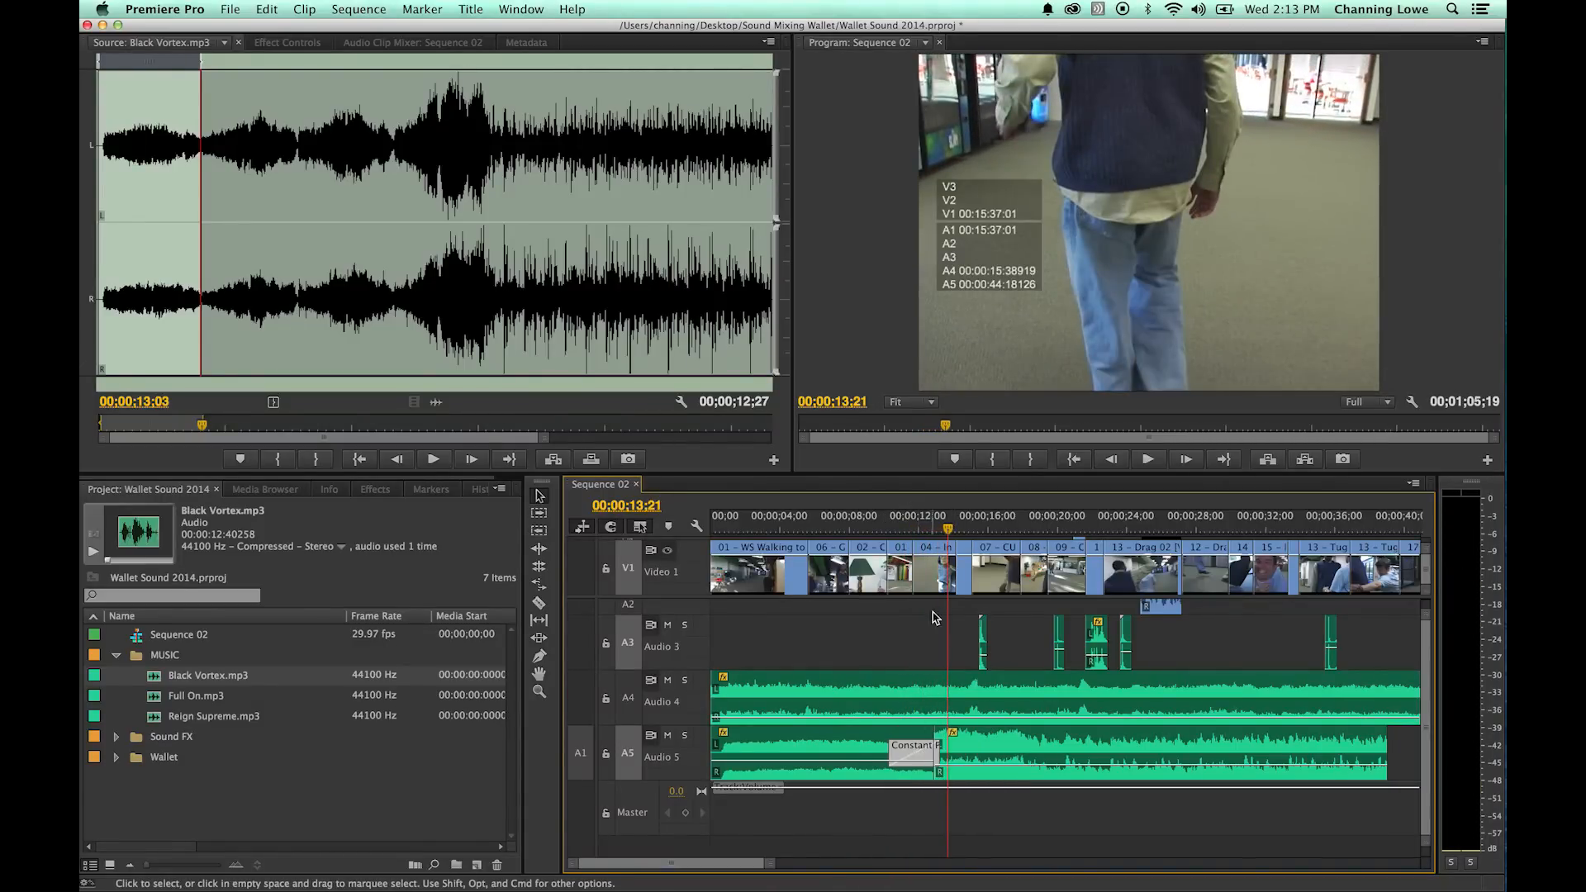
pyautogui.click(885, 524)
pyautogui.press('space')
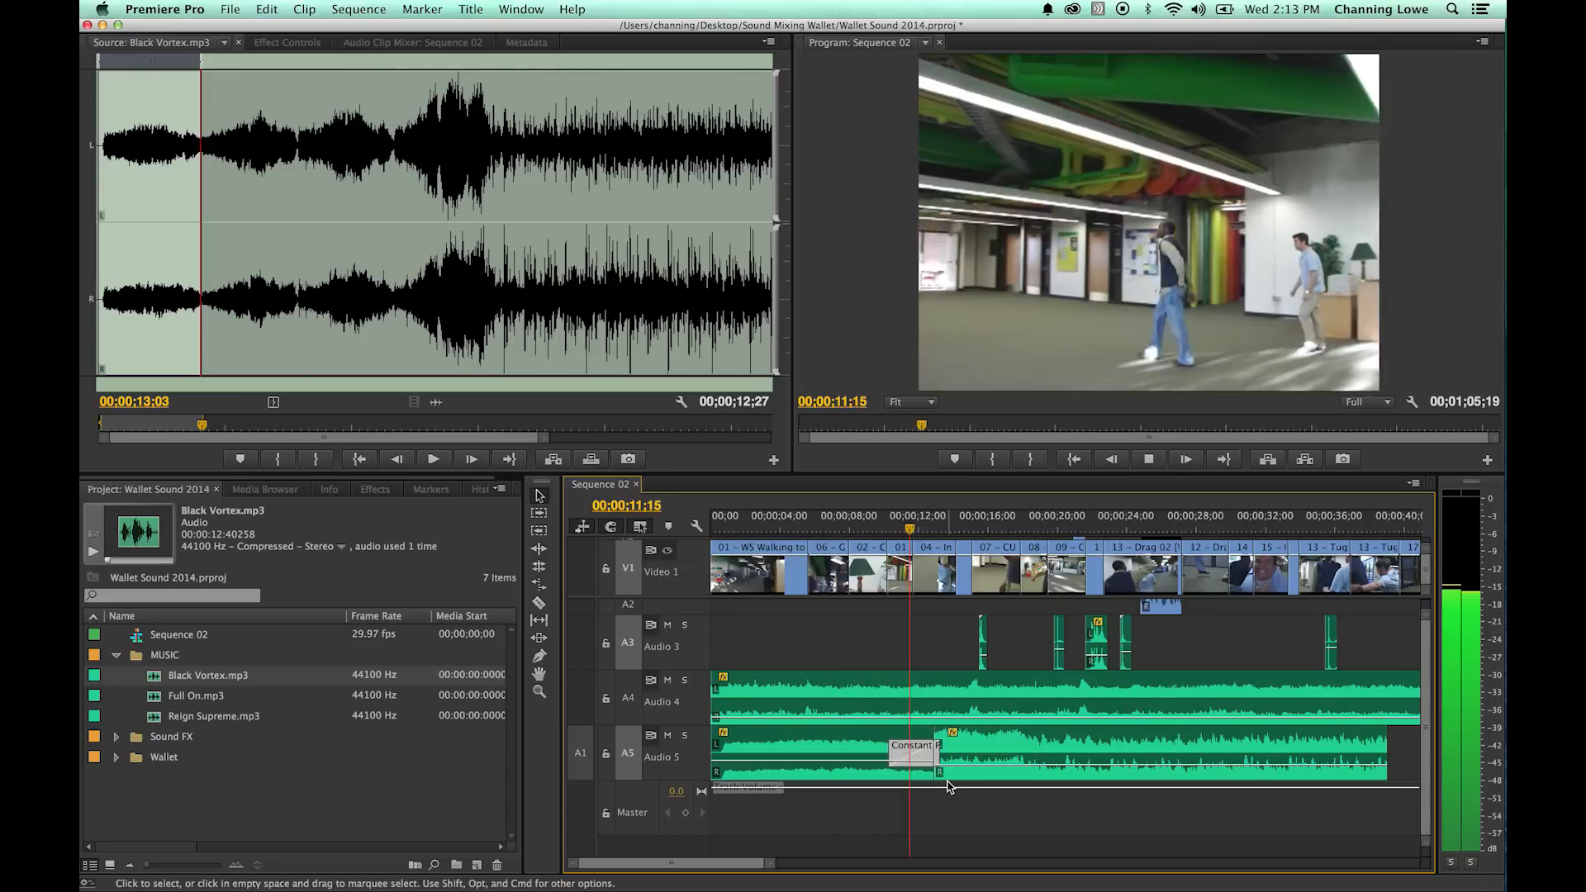
# - Shorten the Constant Power crossfade on Audio 5 to about one and a half seconds and play it from about 00;00;11
pyautogui.moveTo(897, 753)
pyautogui.mouseDown()
pyautogui.moveTo(925, 755)
pyautogui.moveTo(909, 753)
pyautogui.mouseUp()
pyautogui.click(901, 527)
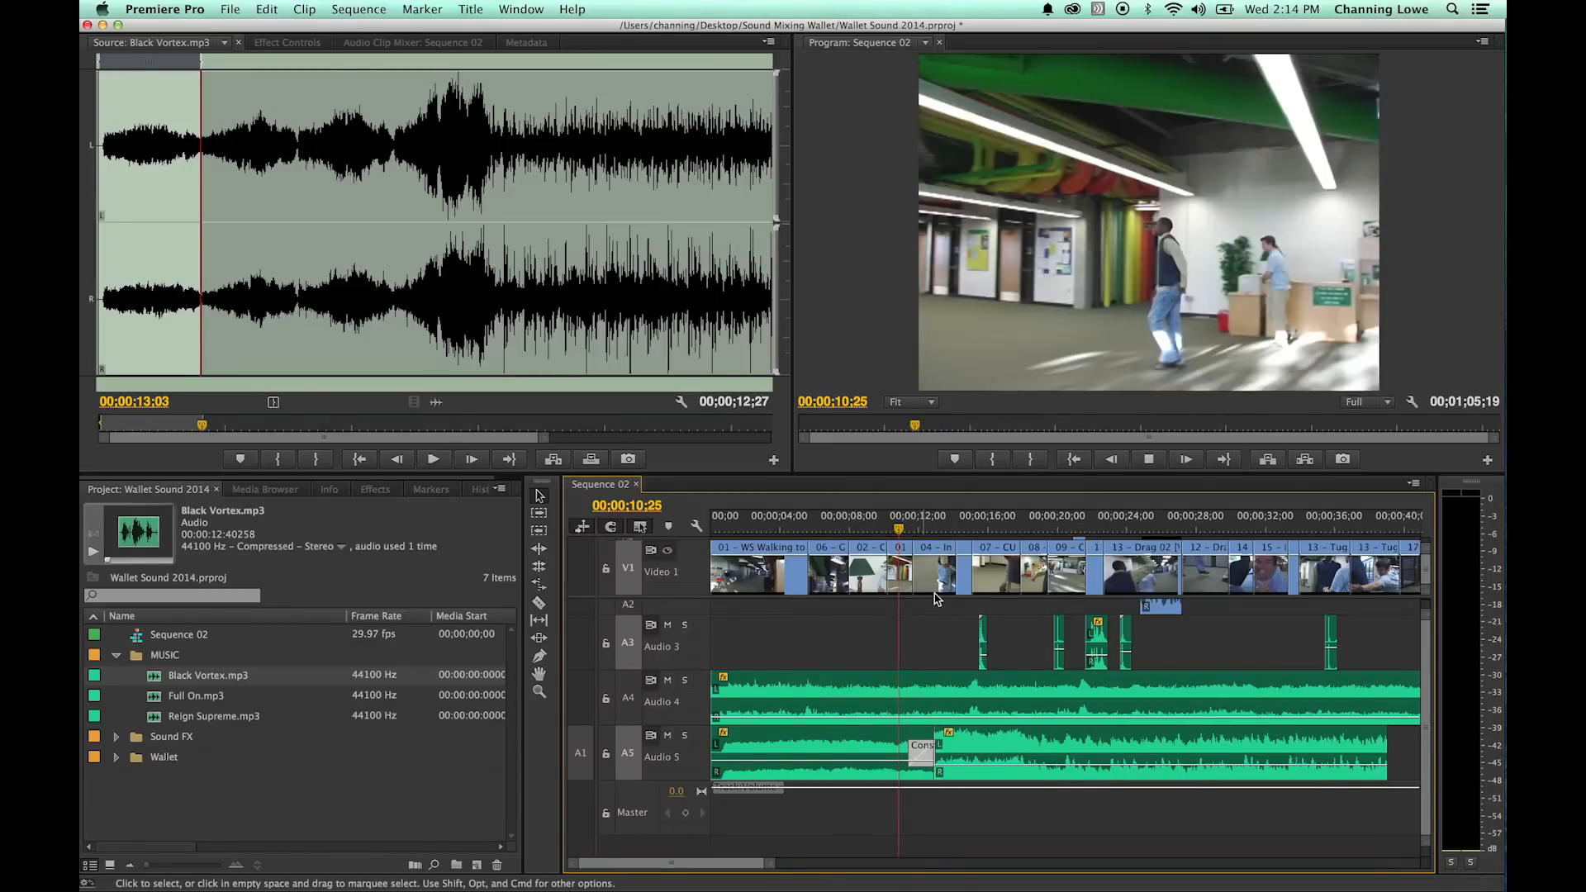
pyautogui.press('space')
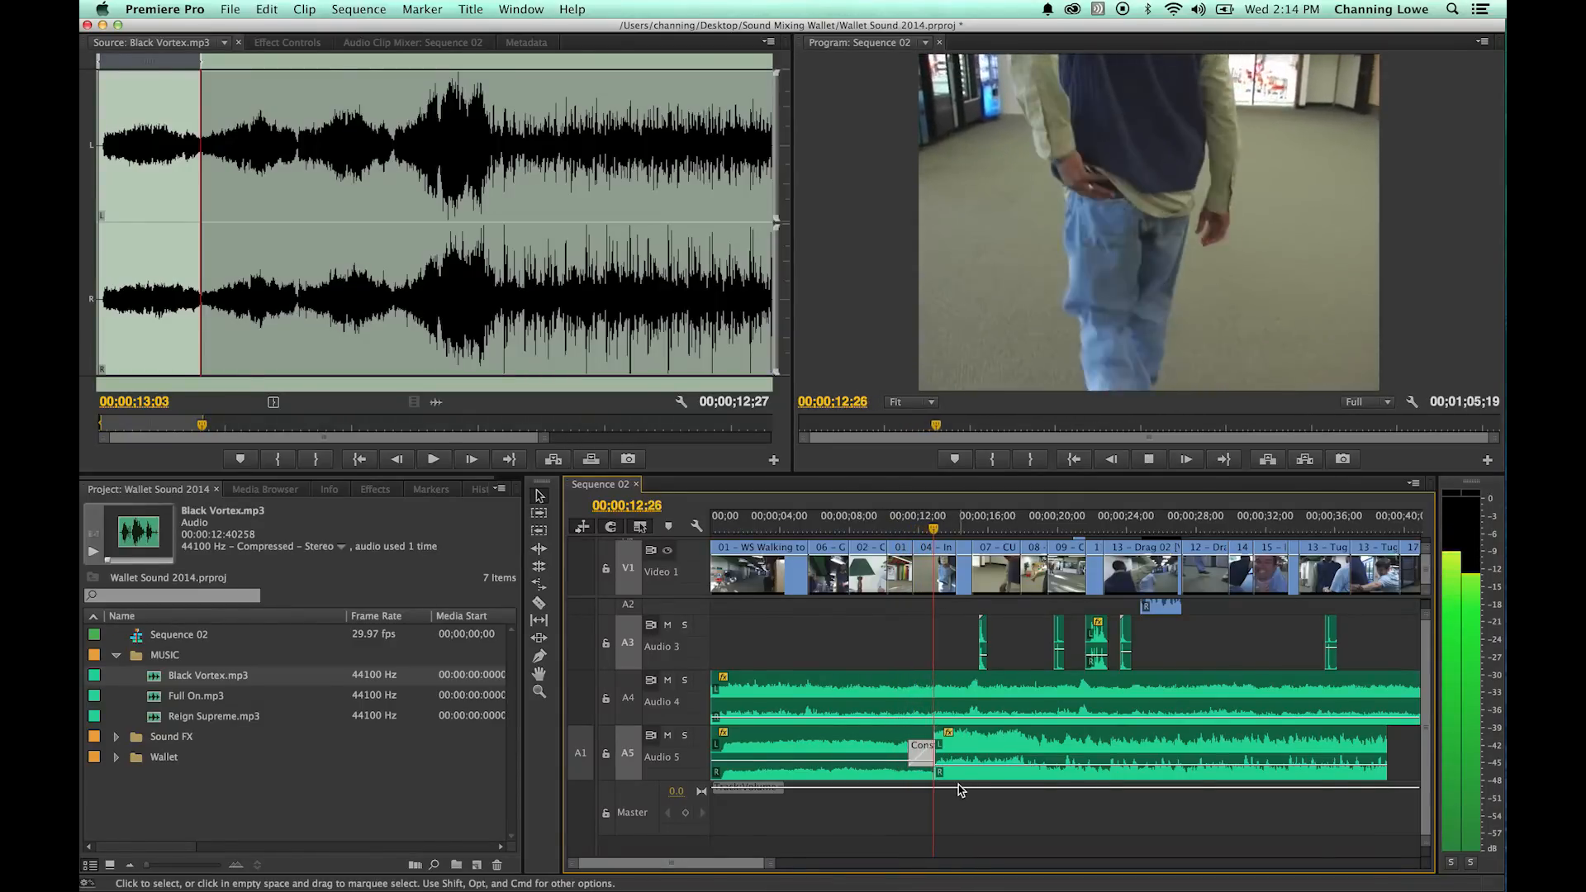
# - Slide the shortened crossfade slightly later across the Audio 5 edit and play it from about 00;00;11 to 00;00;12;26
pyautogui.click(917, 755)
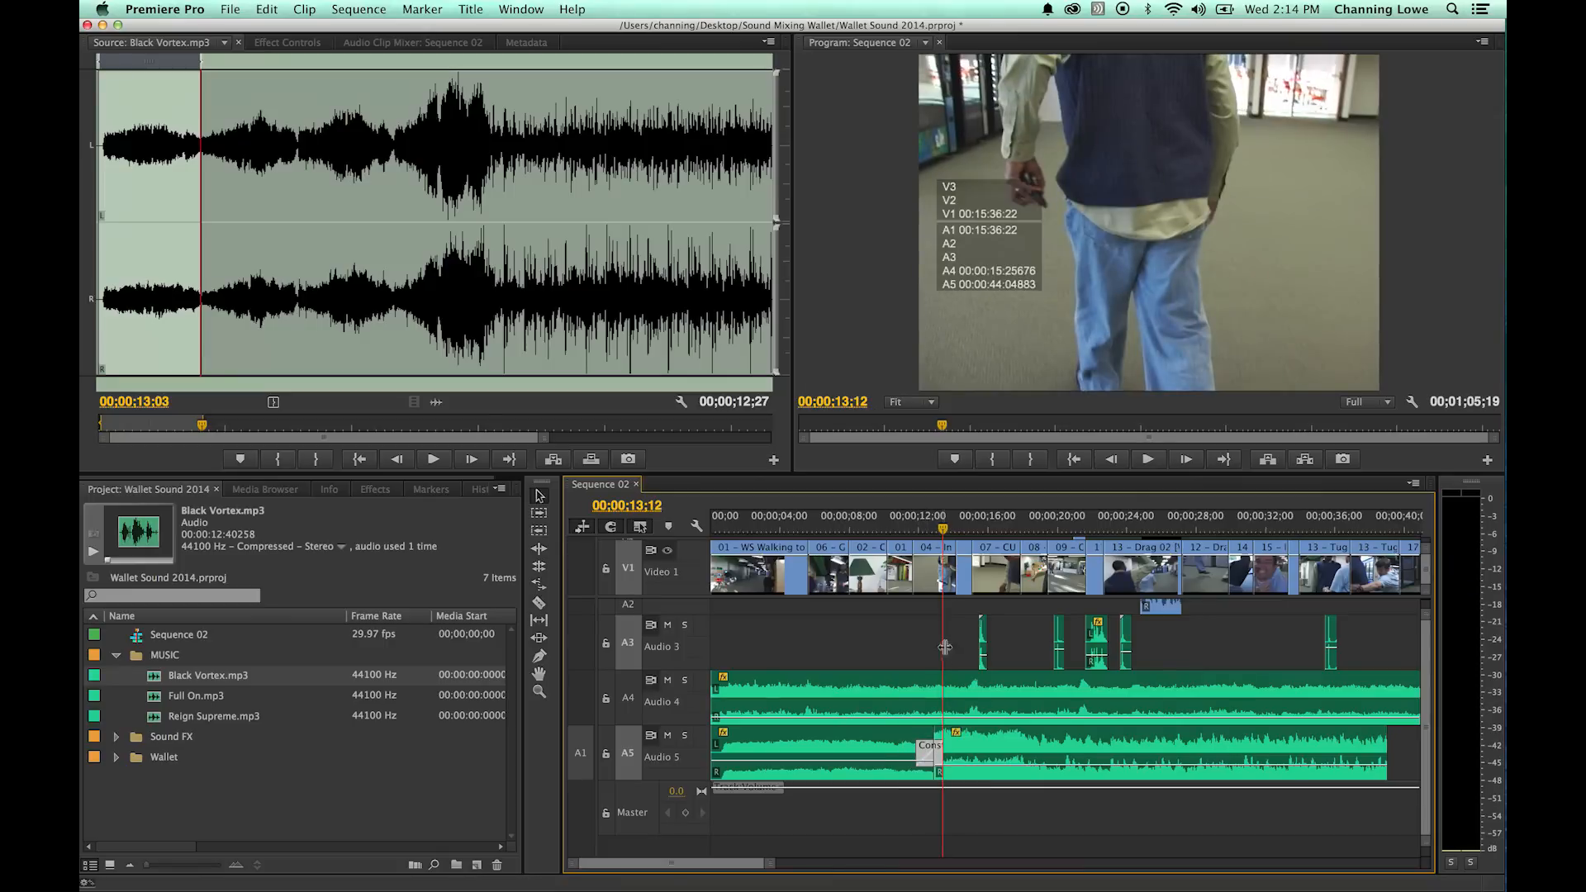
pyautogui.click(899, 527)
pyautogui.press('space')
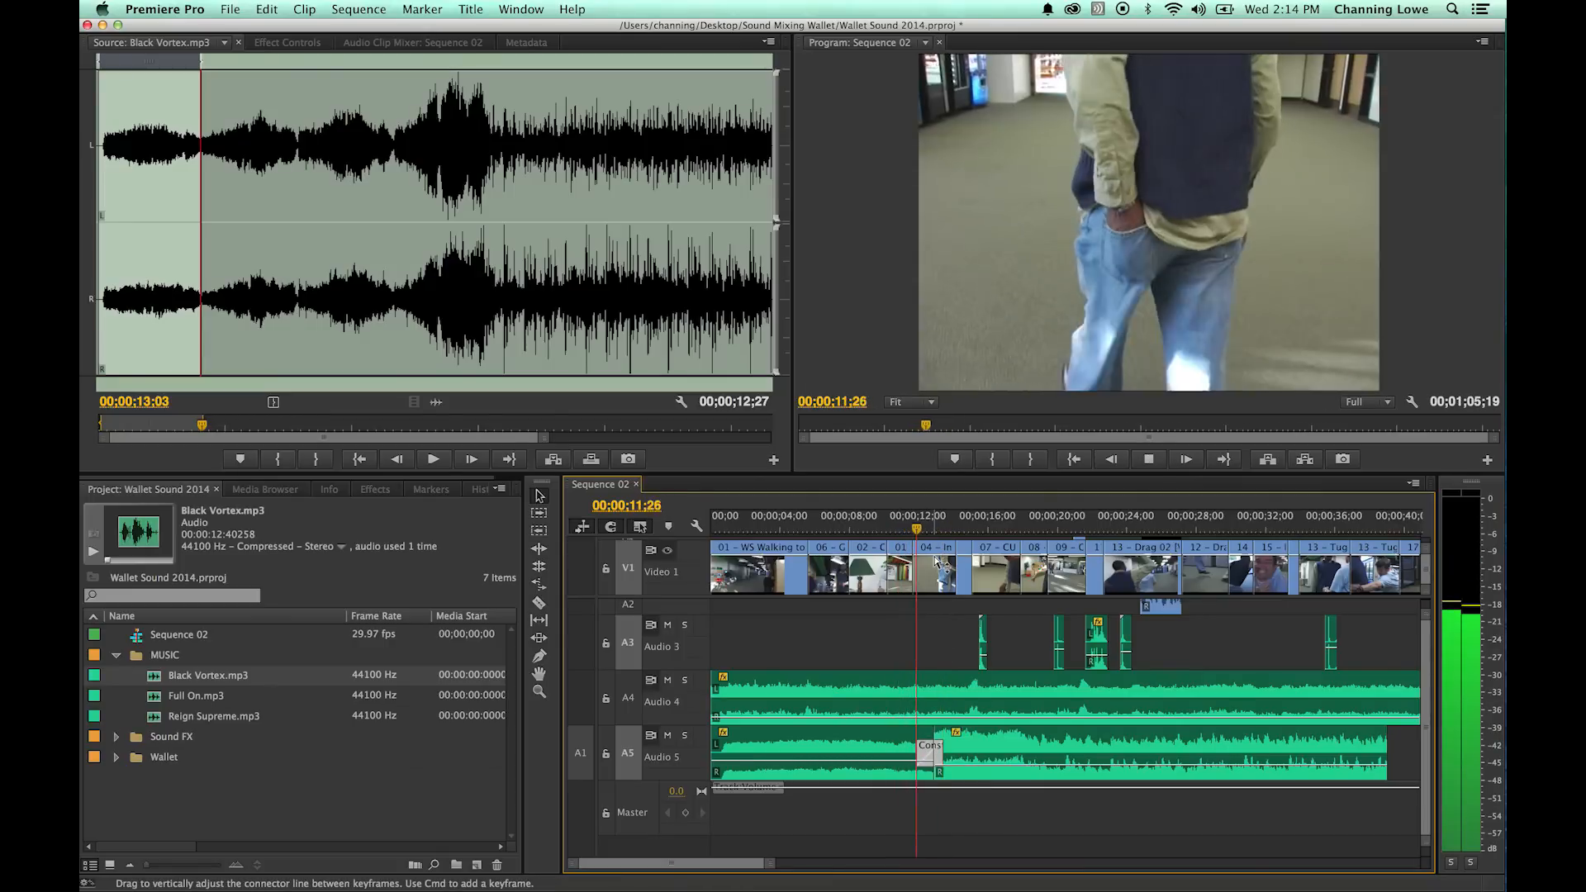
pyautogui.press('space')
pyautogui.press('=')
pyautogui.press('=')
pyautogui.press('=')
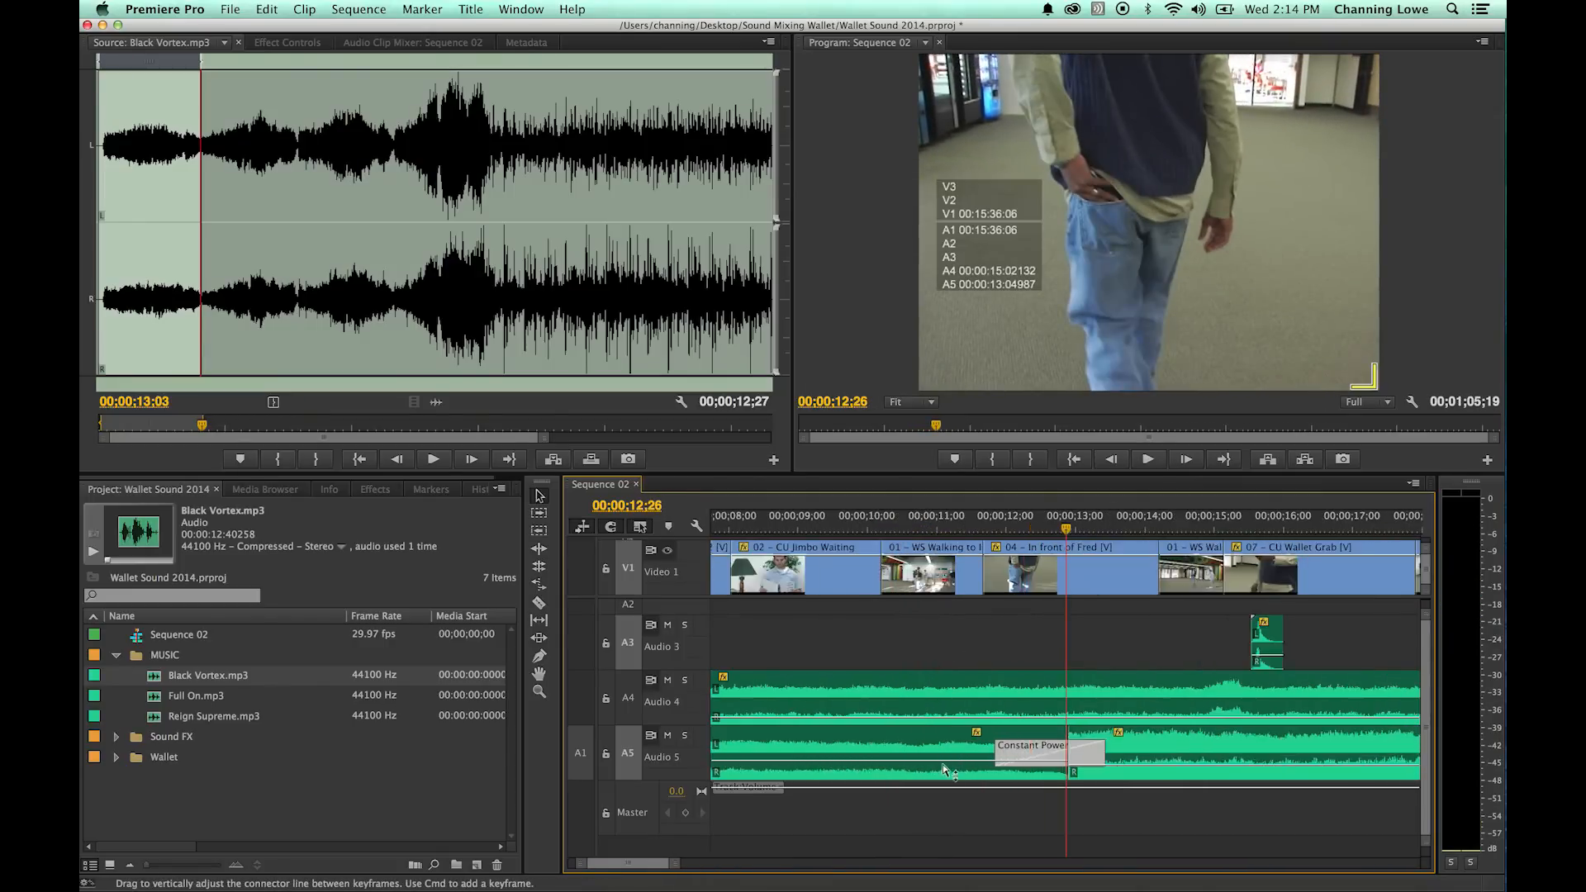
# - Nudge the Constant Power crossfade a few frames later on Audio 5 and play across the edit from about 00;00;11;27
pyautogui.moveTo(987, 752); pyautogui.dragTo(1008, 755)
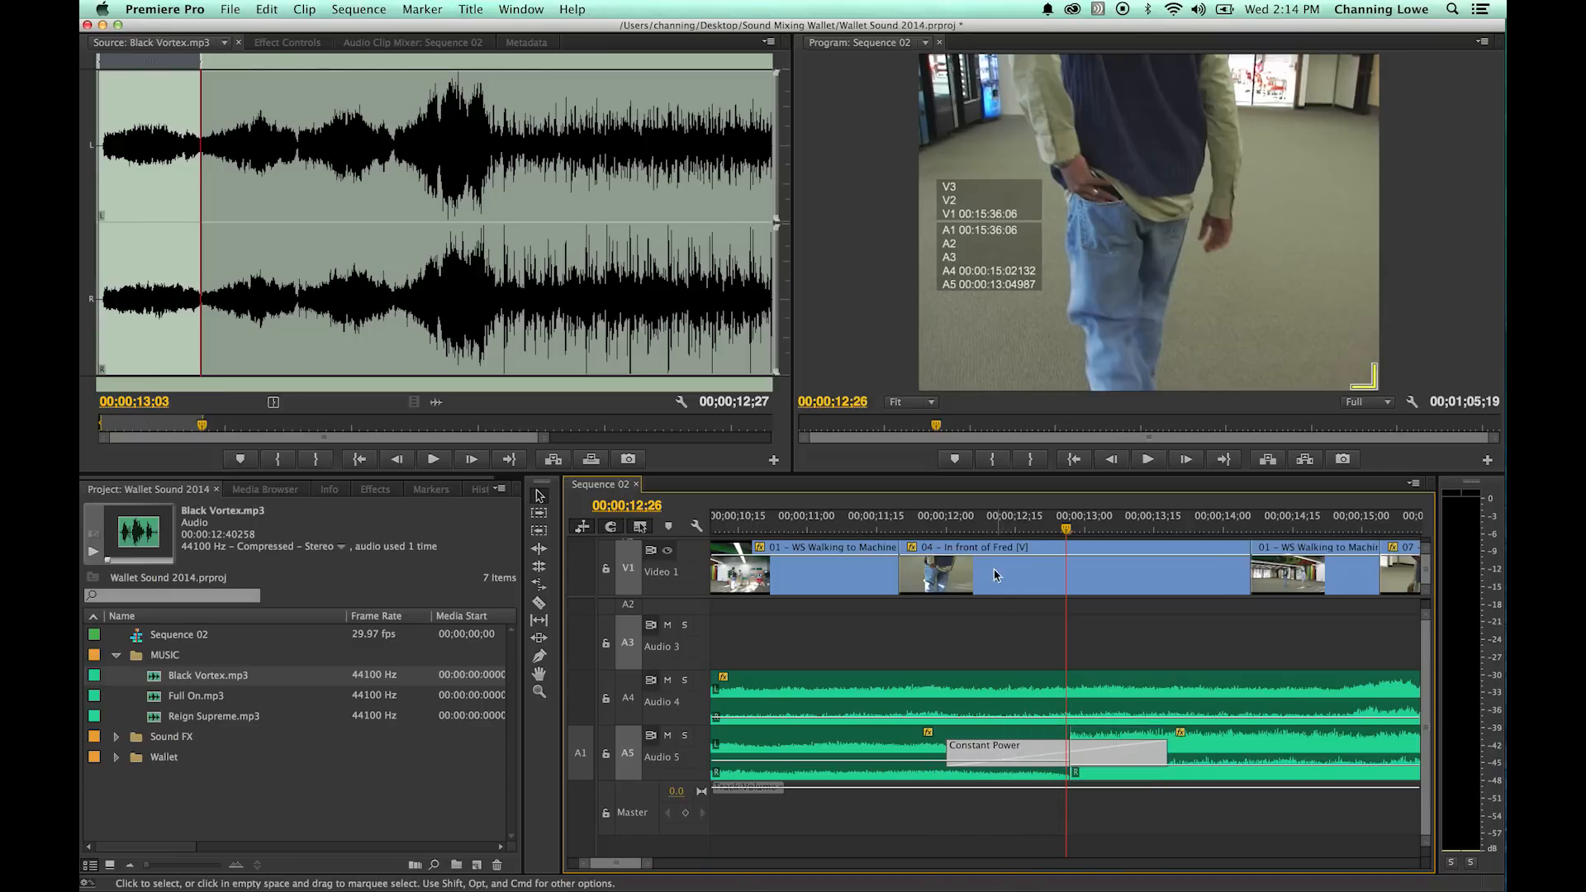
pyautogui.click(928, 528)
pyautogui.press('space')
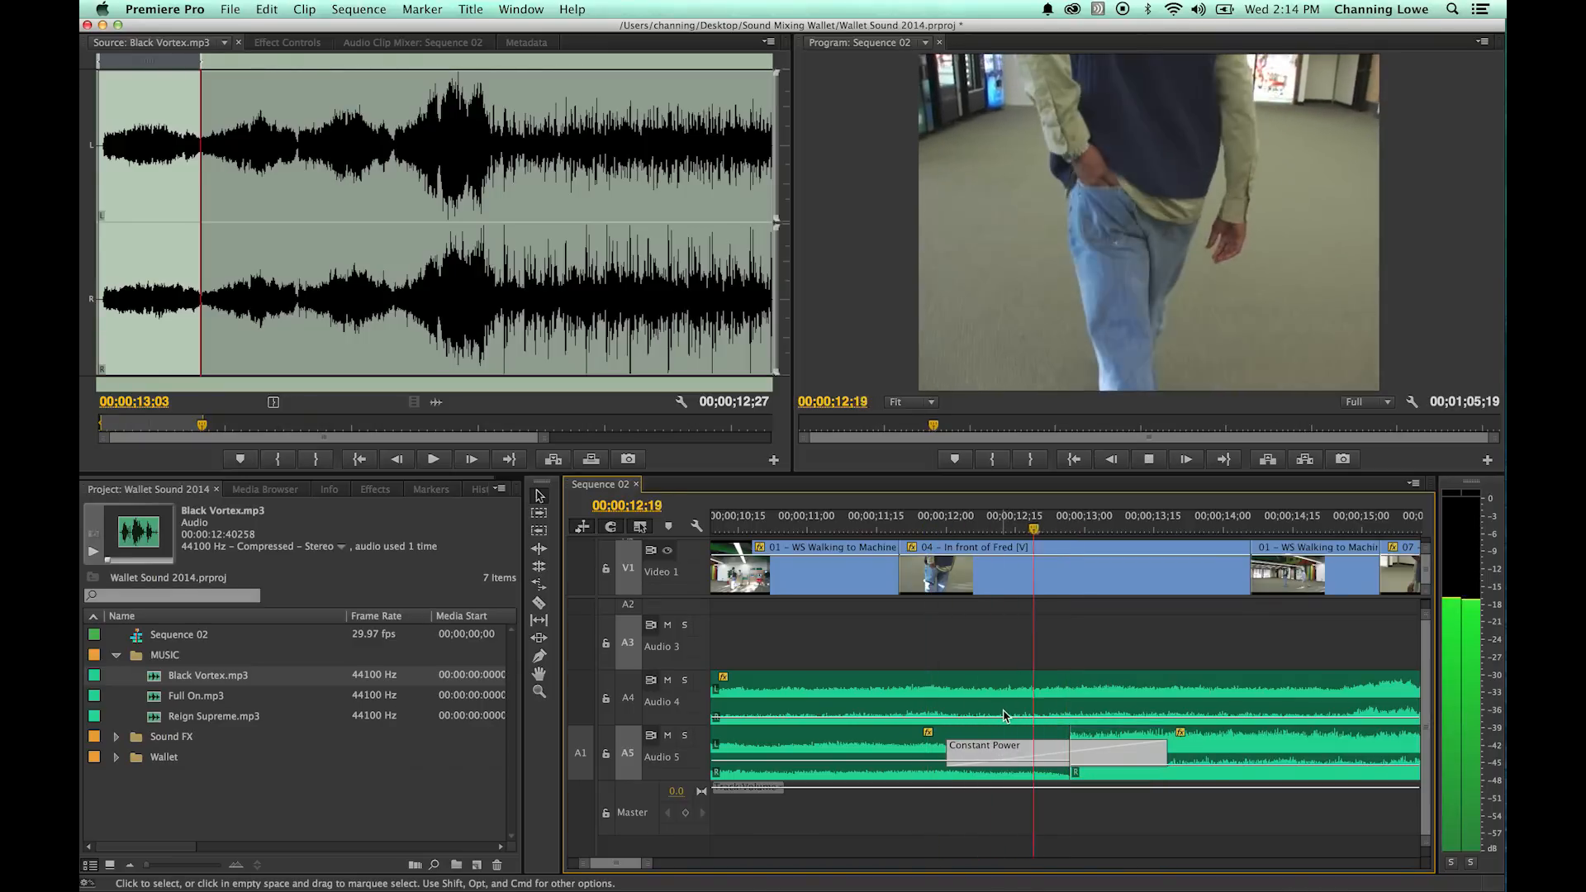
pyautogui.press('space')
pyautogui.press('\\')
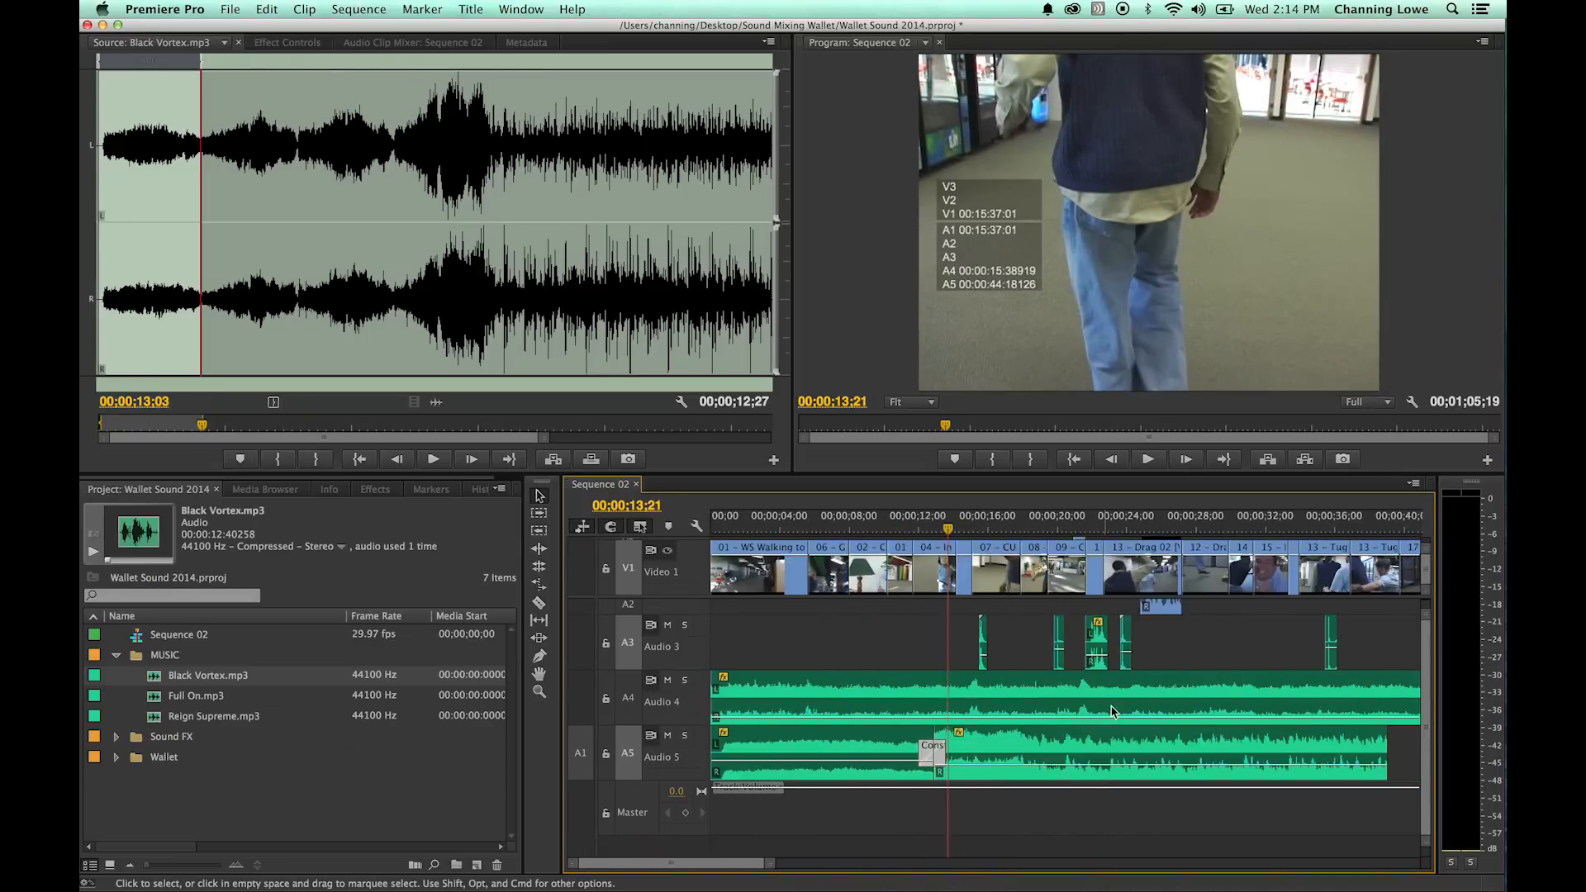
# - Play the sequence from 00;00;13;21 to 00;00;29;21, listening to the second music section on Audio 5 against the effects
pyautogui.press('space')
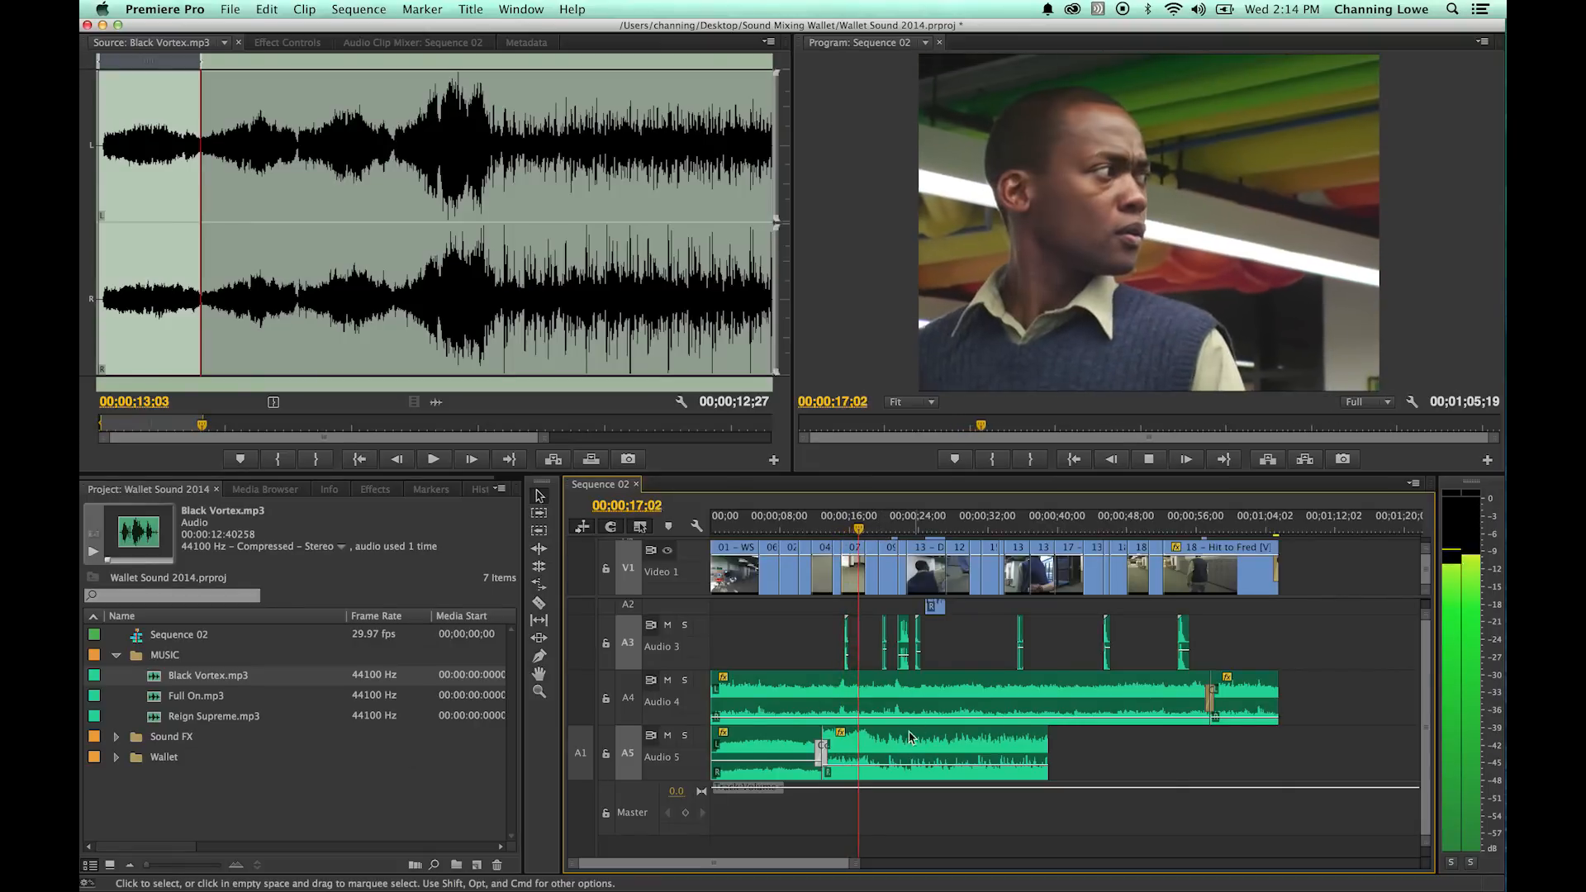
pyautogui.press('space')
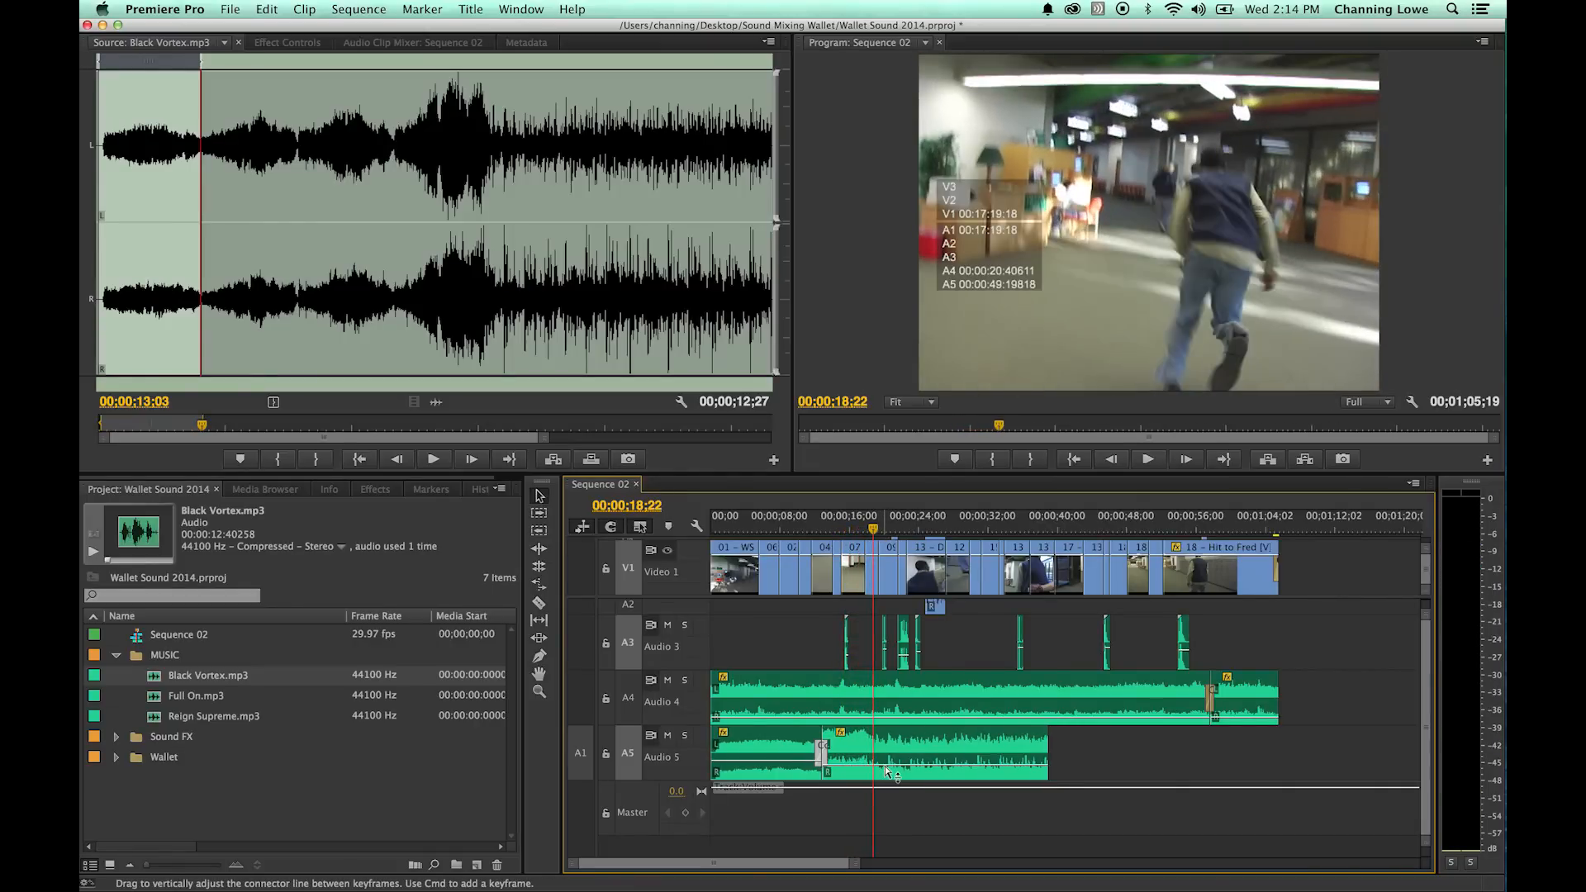
pyautogui.click(886, 773)
pyautogui.press('space')
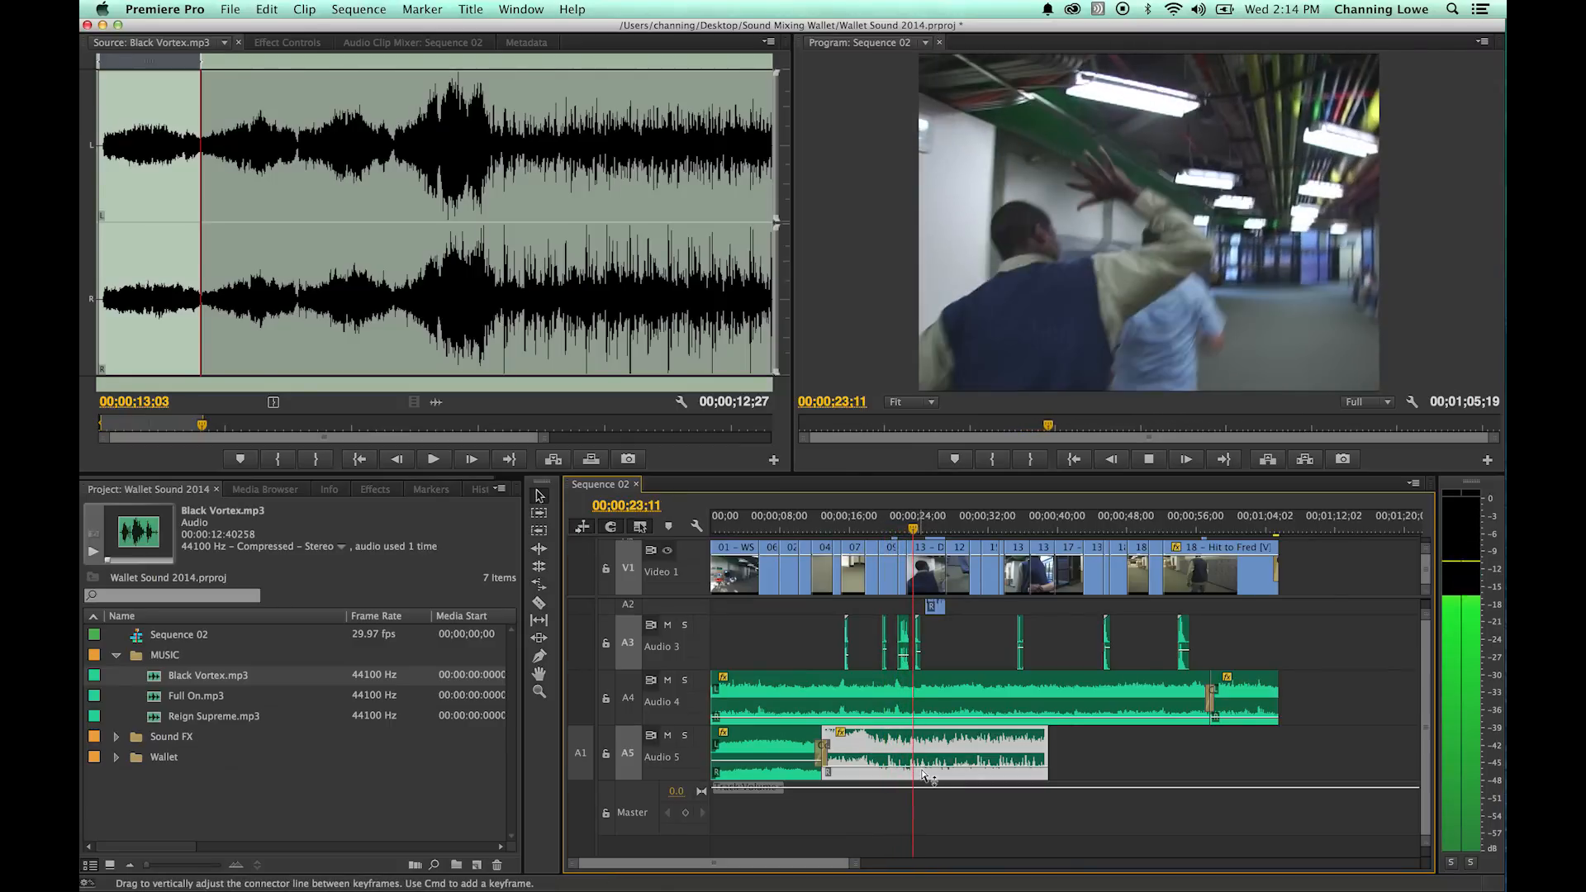
pyautogui.click(922, 774)
pyautogui.press('space')
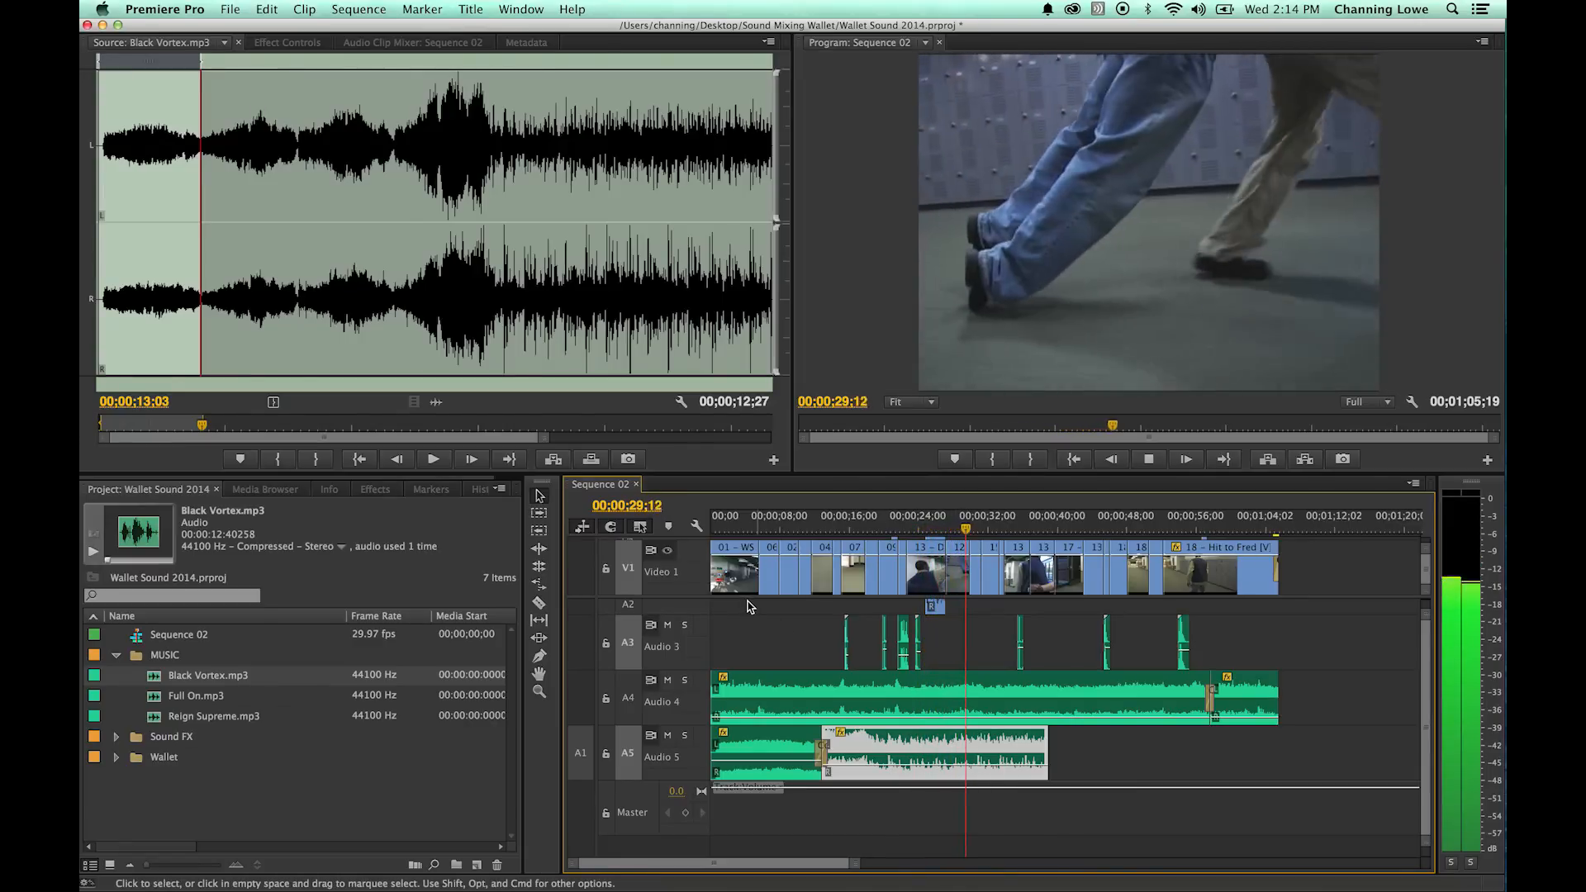
pyautogui.press('space')
# - Find the closing section of Black Vortex.mp3 in the source and mark its In point at about 00;02;41
pyautogui.click(551, 186)
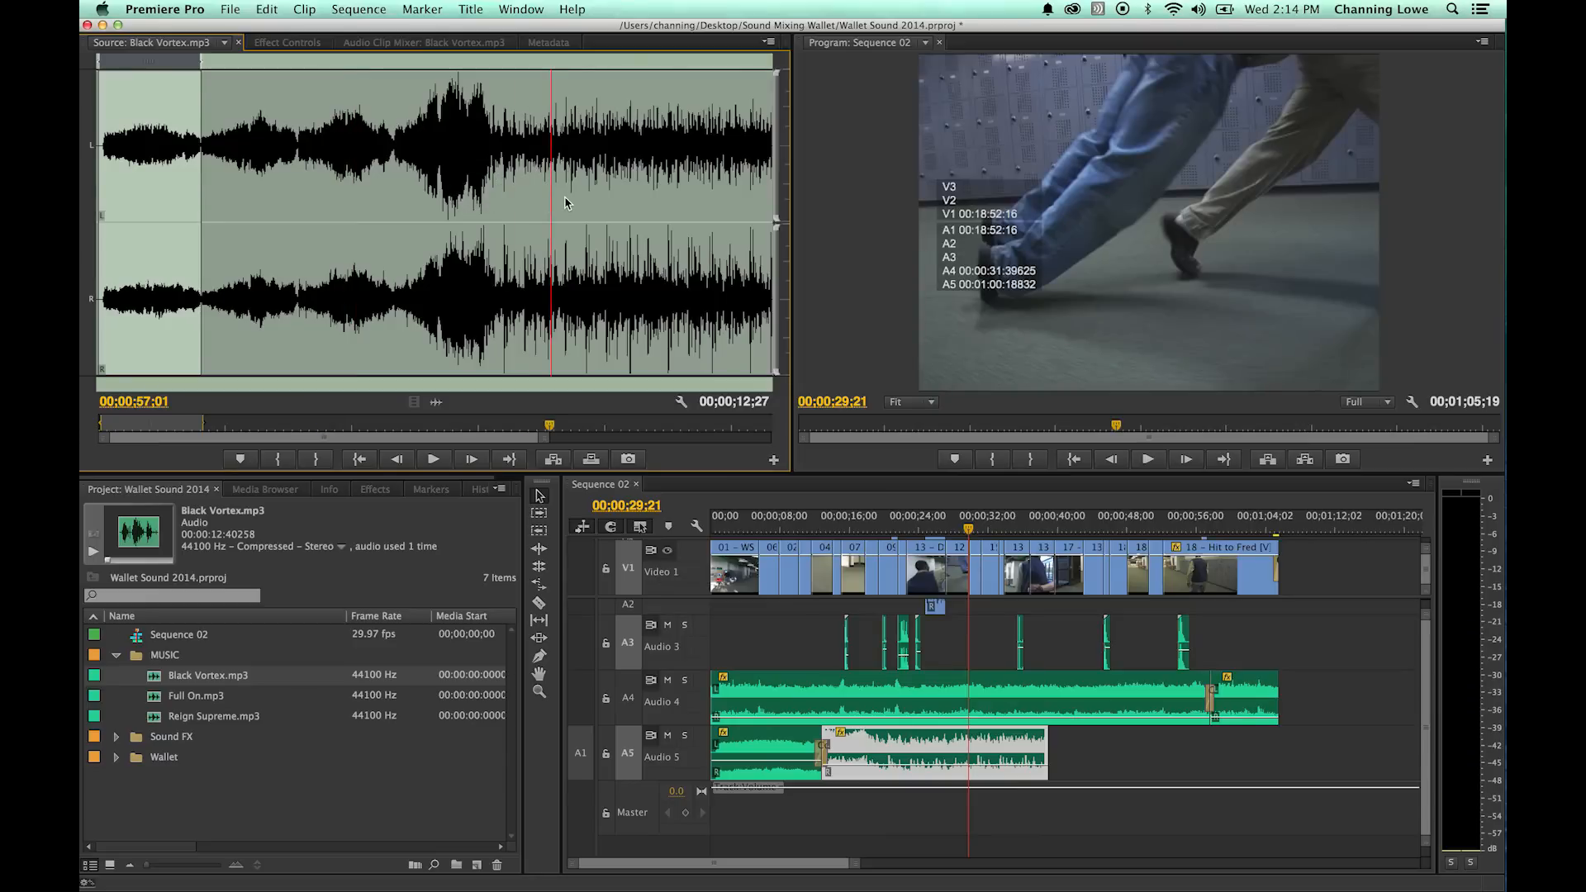
pyautogui.press('=')
pyautogui.moveTo(585, 185); pyautogui.dragTo(688, 187)
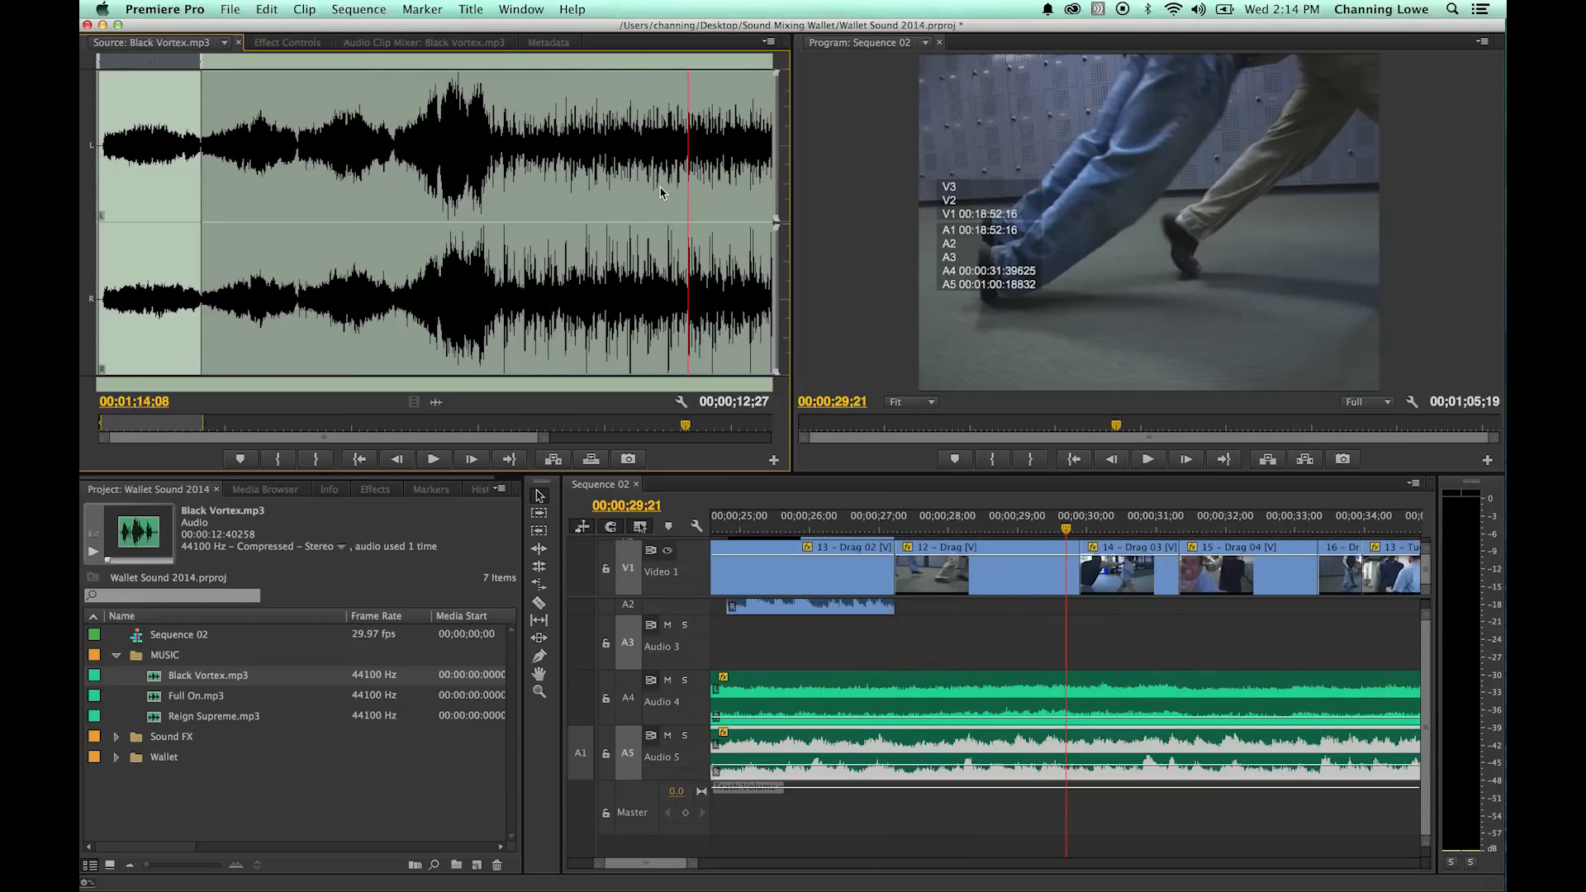
pyautogui.press('=')
pyautogui.moveTo(512, 192); pyautogui.dragTo(722, 215)
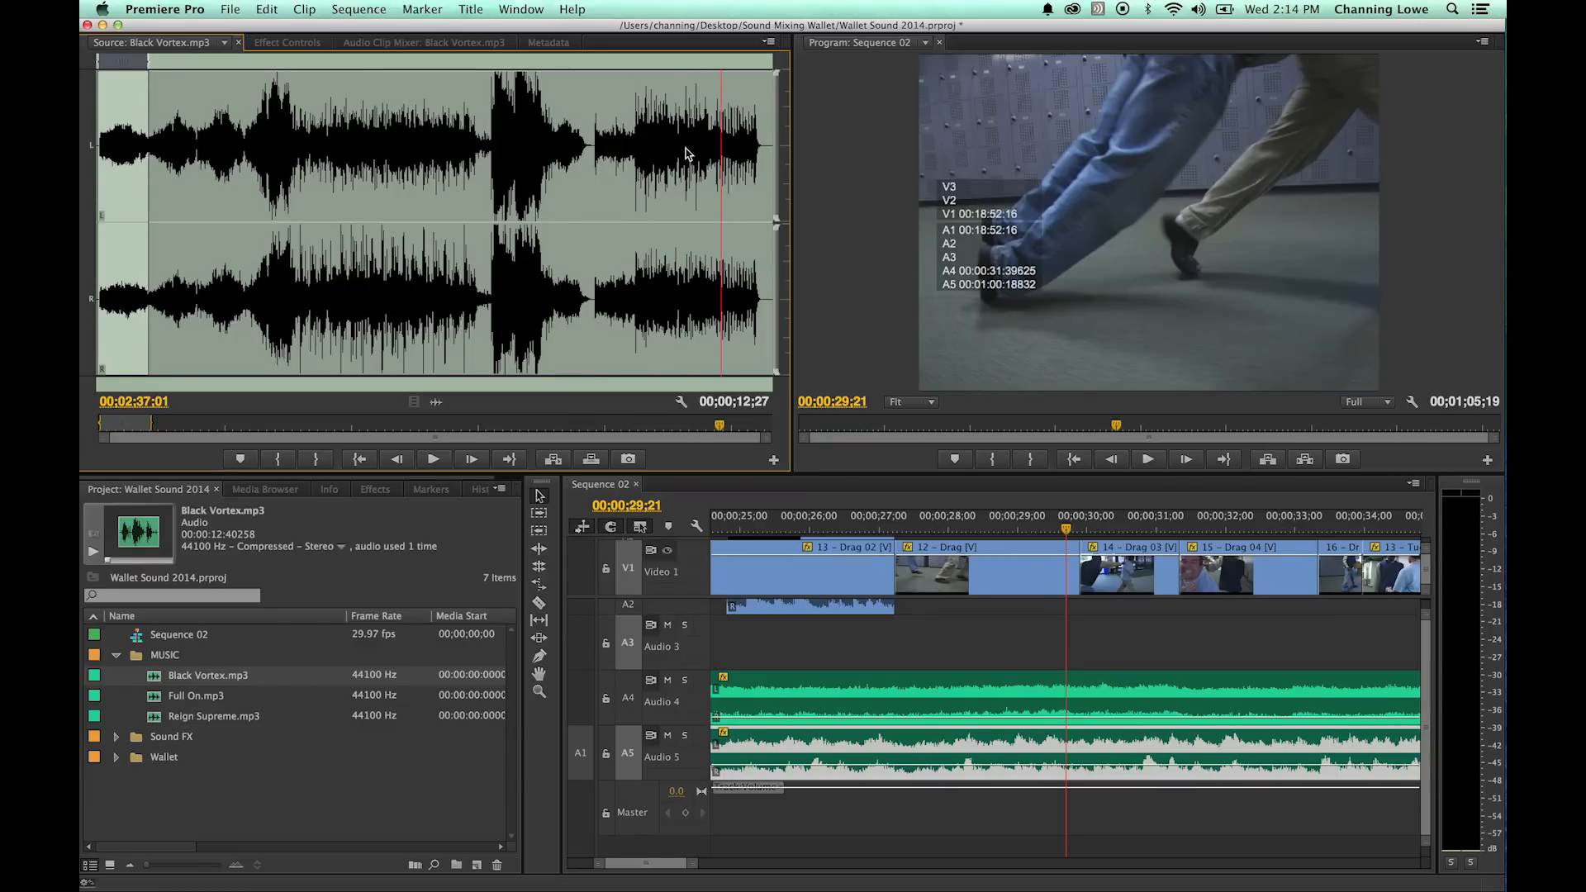
pyautogui.press('space')
pyautogui.press('o')
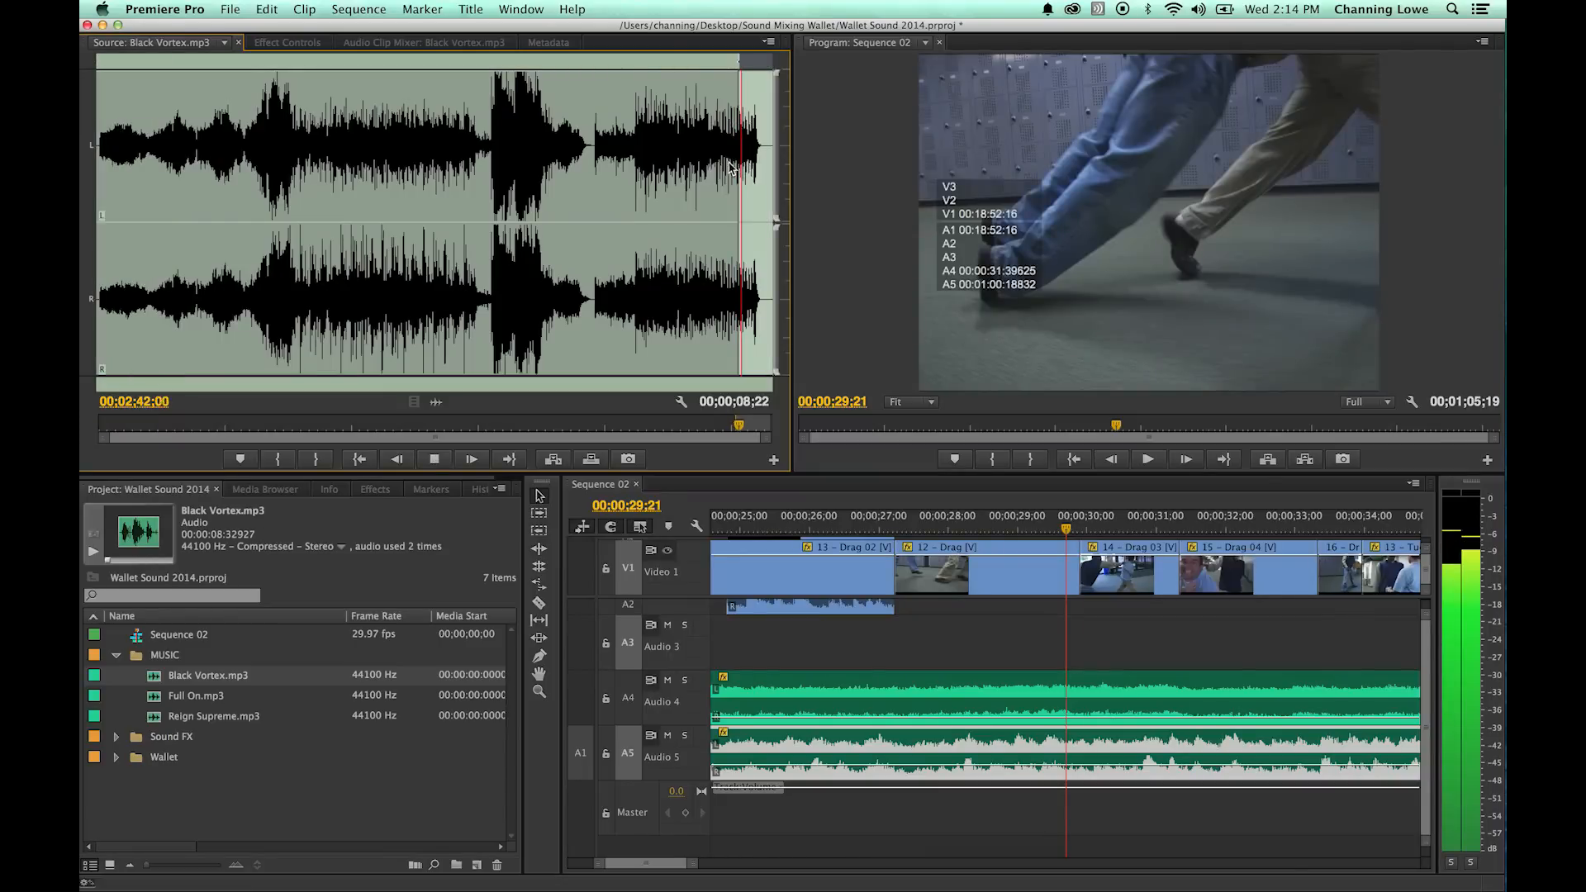
pyautogui.press('space')
# - Play the end of Black Vortex.mp3 in the source and mark its Out point at 00;02;46;28, after the final hit
pyautogui.press('=')
pyautogui.press('=')
pyautogui.press('=')
pyautogui.moveTo(613, 142)
pyautogui.mouseDown()
pyautogui.moveTo(674, 143)
pyautogui.moveTo(587, 146)
pyautogui.mouseUp()
pyautogui.press('space')
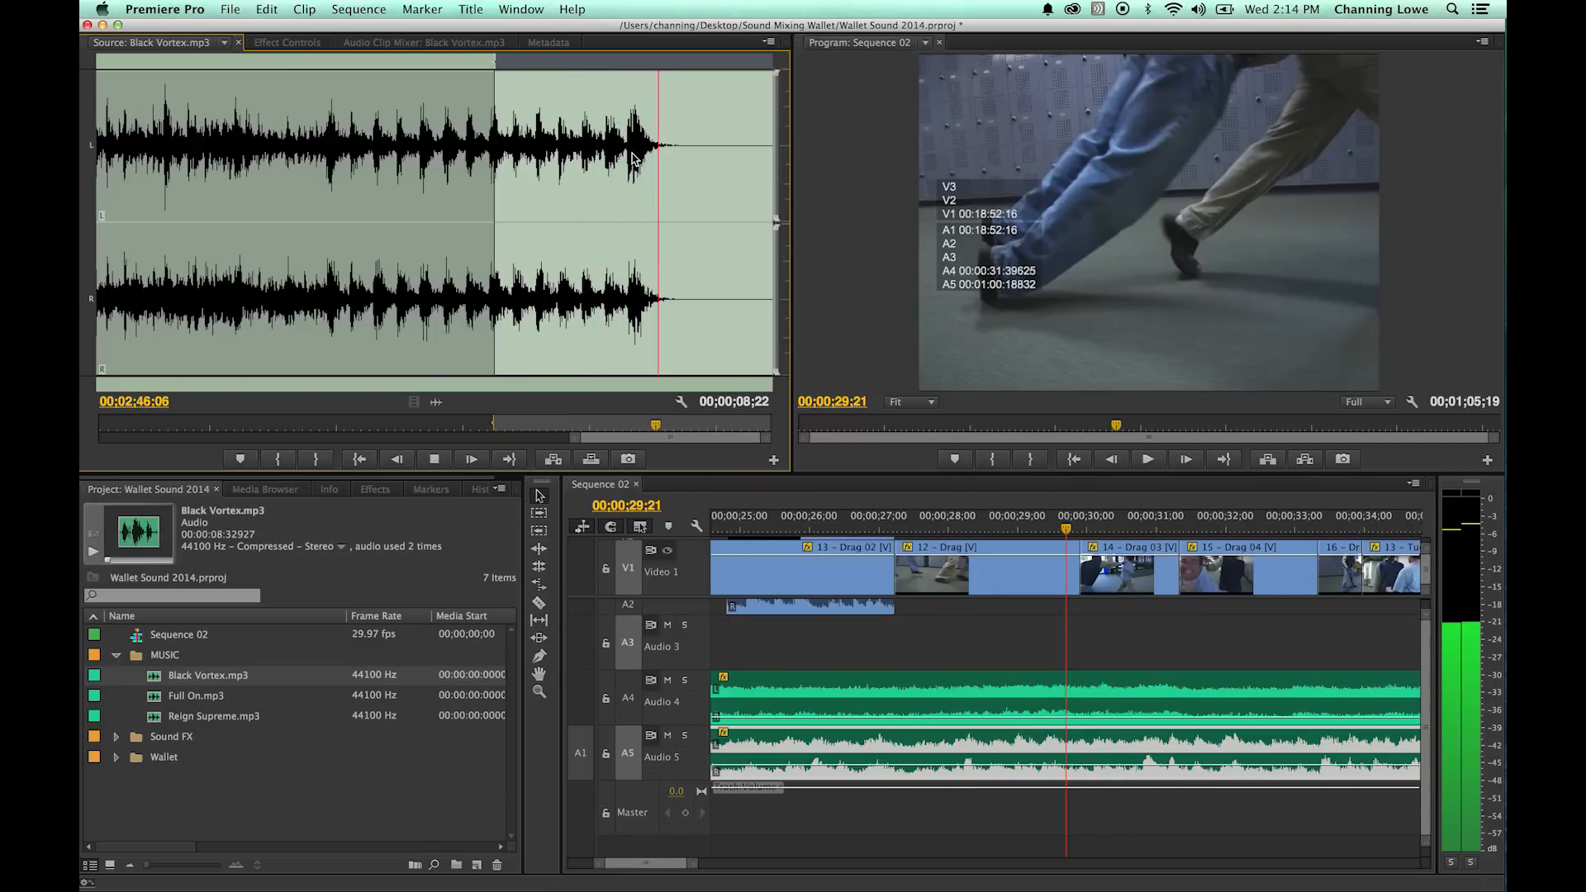
pyautogui.press('space')
pyautogui.press('o')
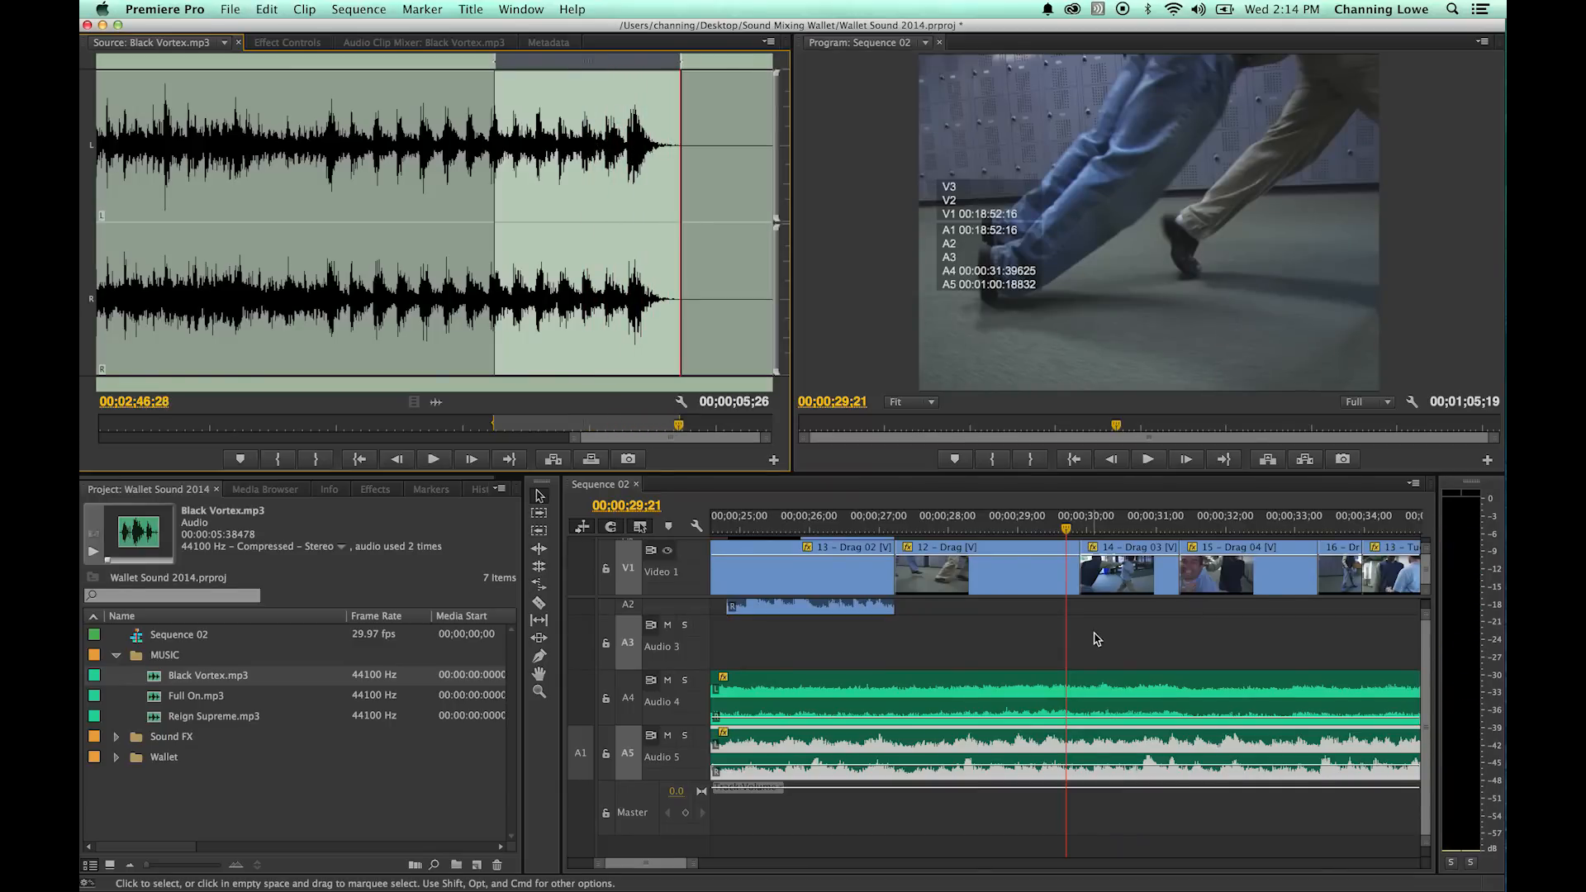
# - Trim the end of the second music section on Audio 5 back to about 00;00;29;26
pyautogui.click(1122, 535)
pyautogui.press('\\')
pyautogui.moveTo(1037, 522)
pyautogui.mouseDown()
pyautogui.moveTo(1125, 527)
pyautogui.moveTo(1057, 525)
pyautogui.mouseUp()
pyautogui.moveTo(1046, 740); pyautogui.dragTo(998, 742)
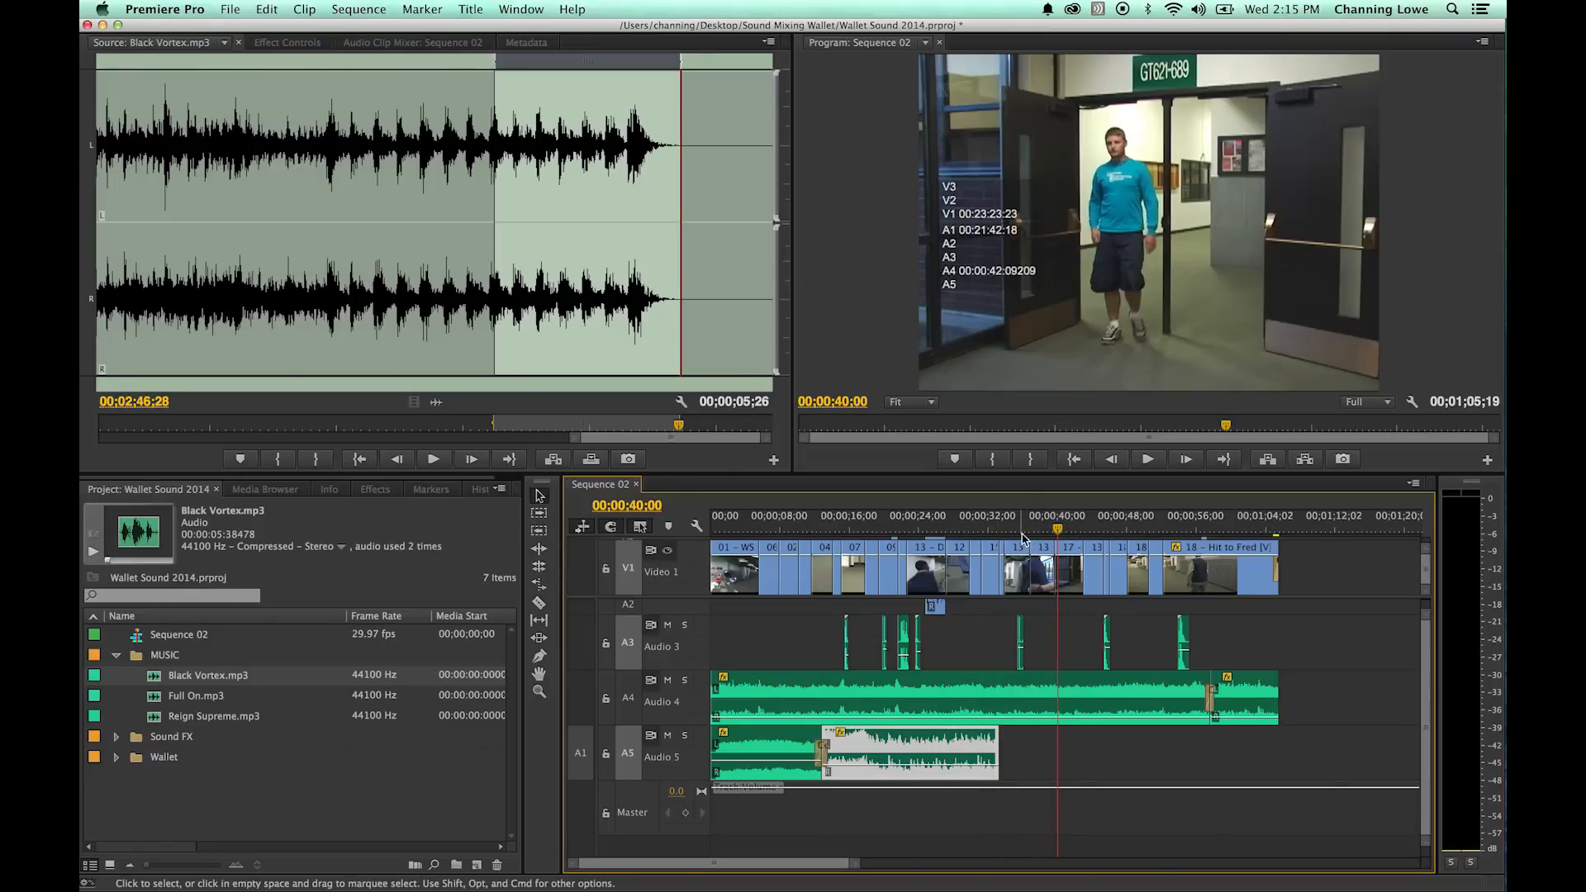
pyautogui.click(1032, 523)
pyautogui.moveTo(1038, 526); pyautogui.dragTo(993, 530)
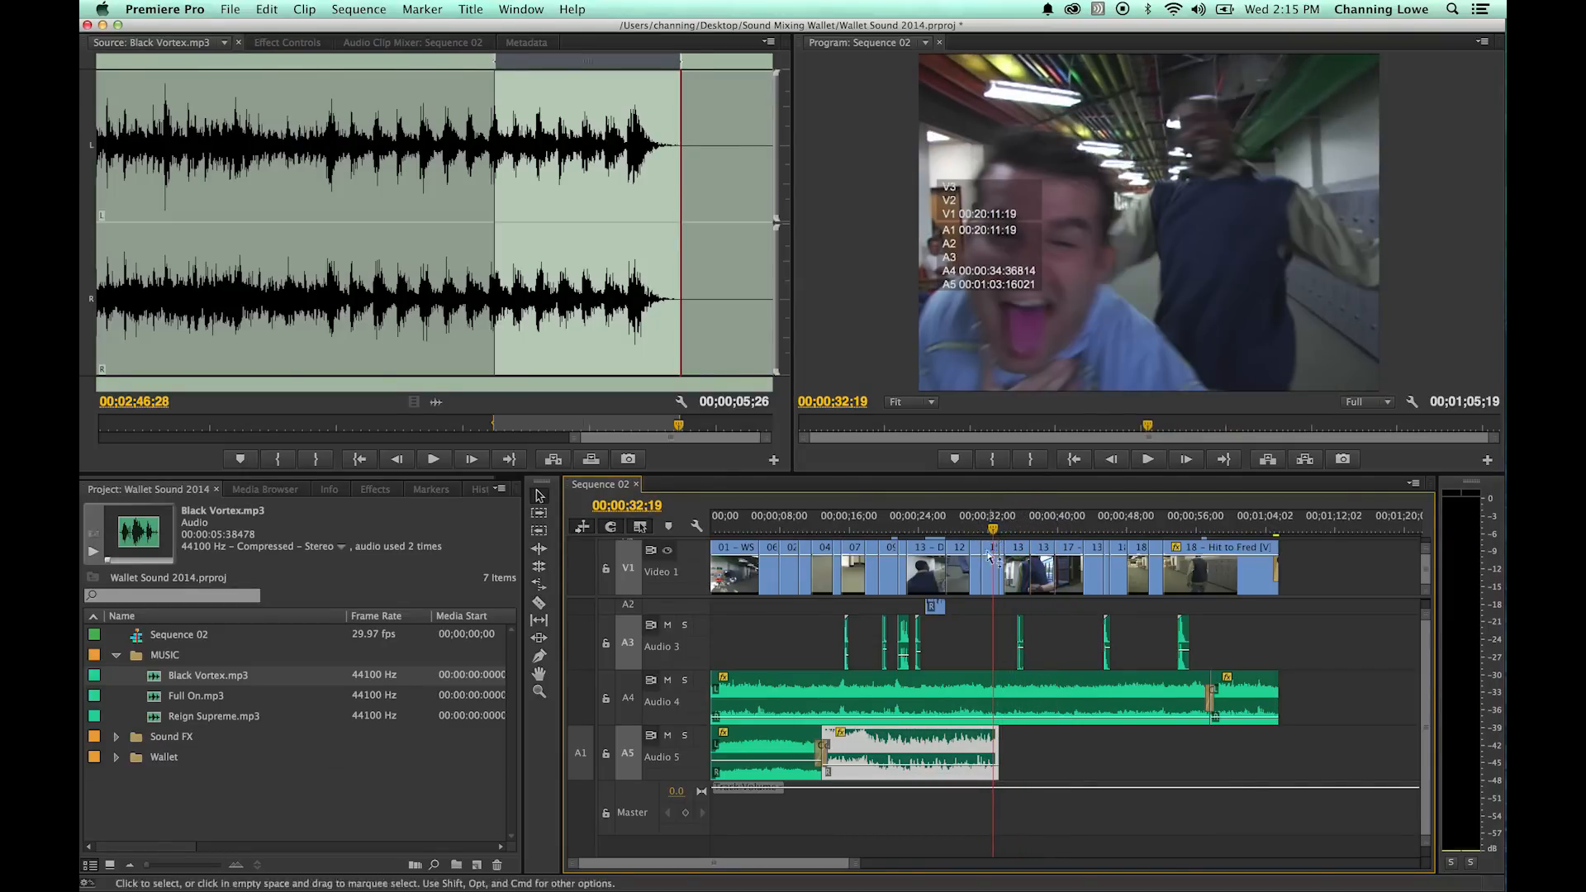
pyautogui.press('=')
pyautogui.press('=')
pyautogui.press('=')
pyautogui.moveTo(1105, 737); pyautogui.dragTo(1104, 742)
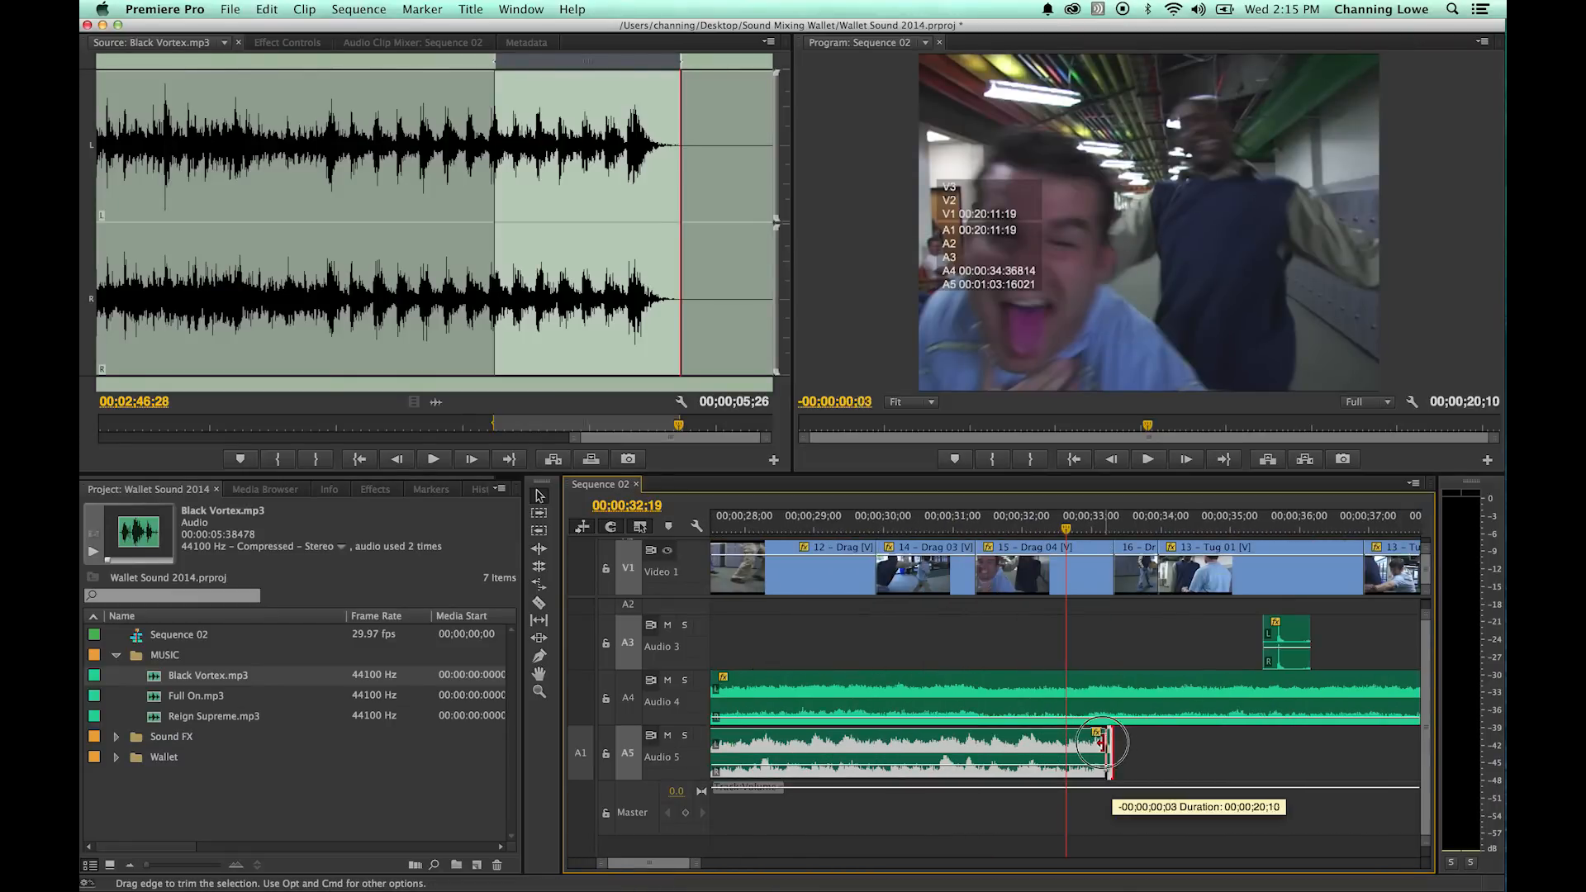
pyautogui.moveTo(907, 743); pyautogui.dragTo(874, 743)
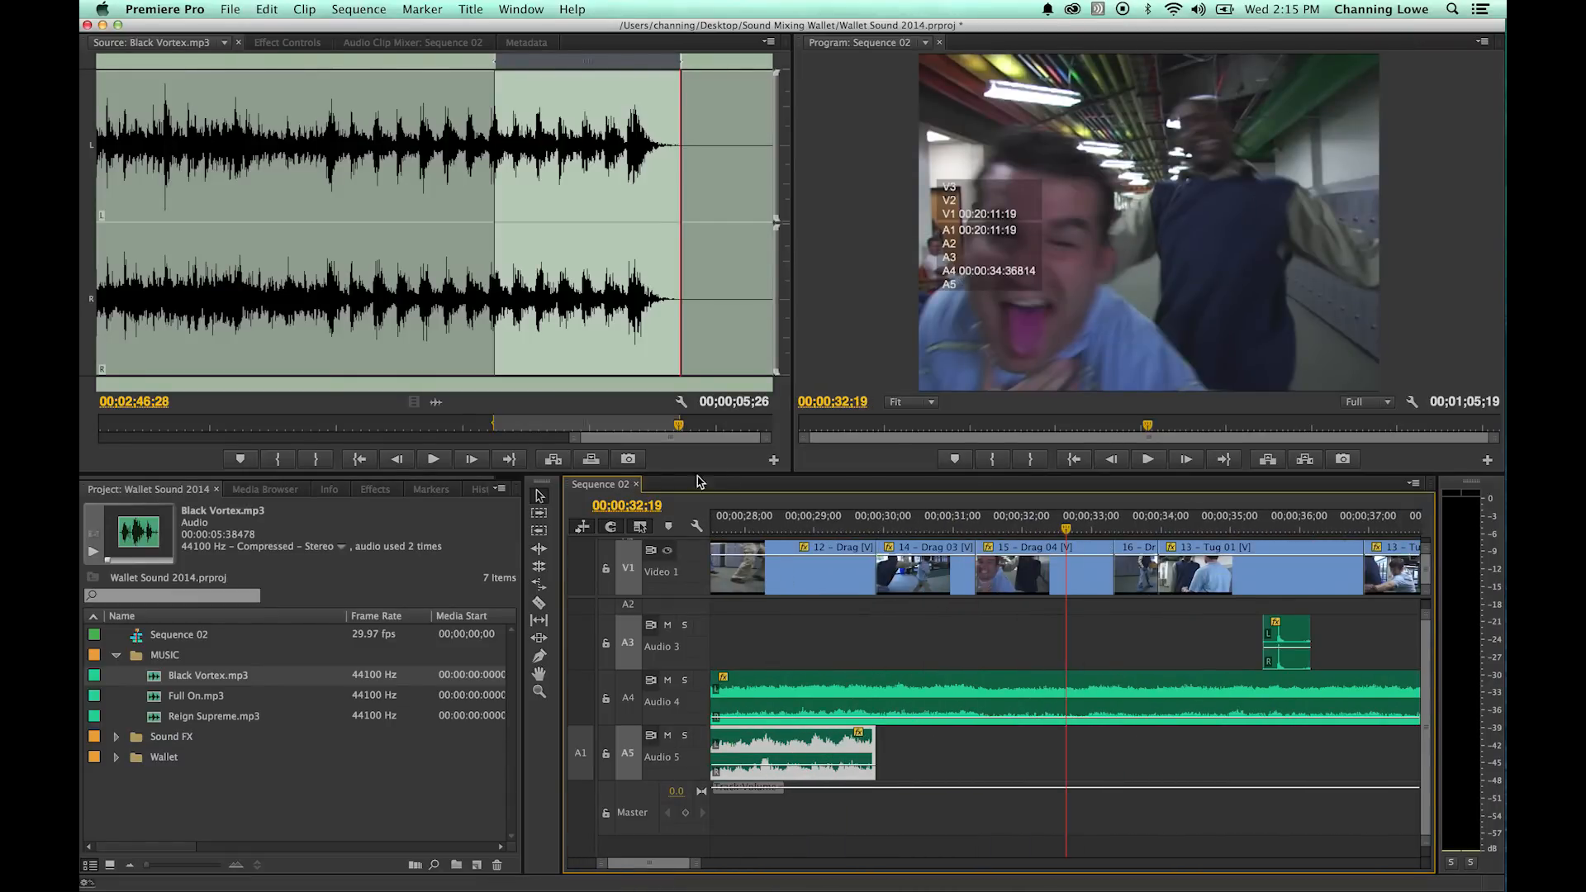
# - Place the marked Black Vortex ending on Audio 5 starting at about 00;00;29 and play it from about 00;00;32;10
pyautogui.click(455, 418)
pyautogui.moveTo(797, 596); pyautogui.dragTo(863, 748)
pyautogui.moveTo(1065, 528)
pyautogui.mouseDown()
pyautogui.moveTo(1155, 541)
pyautogui.moveTo(1044, 532)
pyautogui.mouseUp()
pyautogui.press('space')
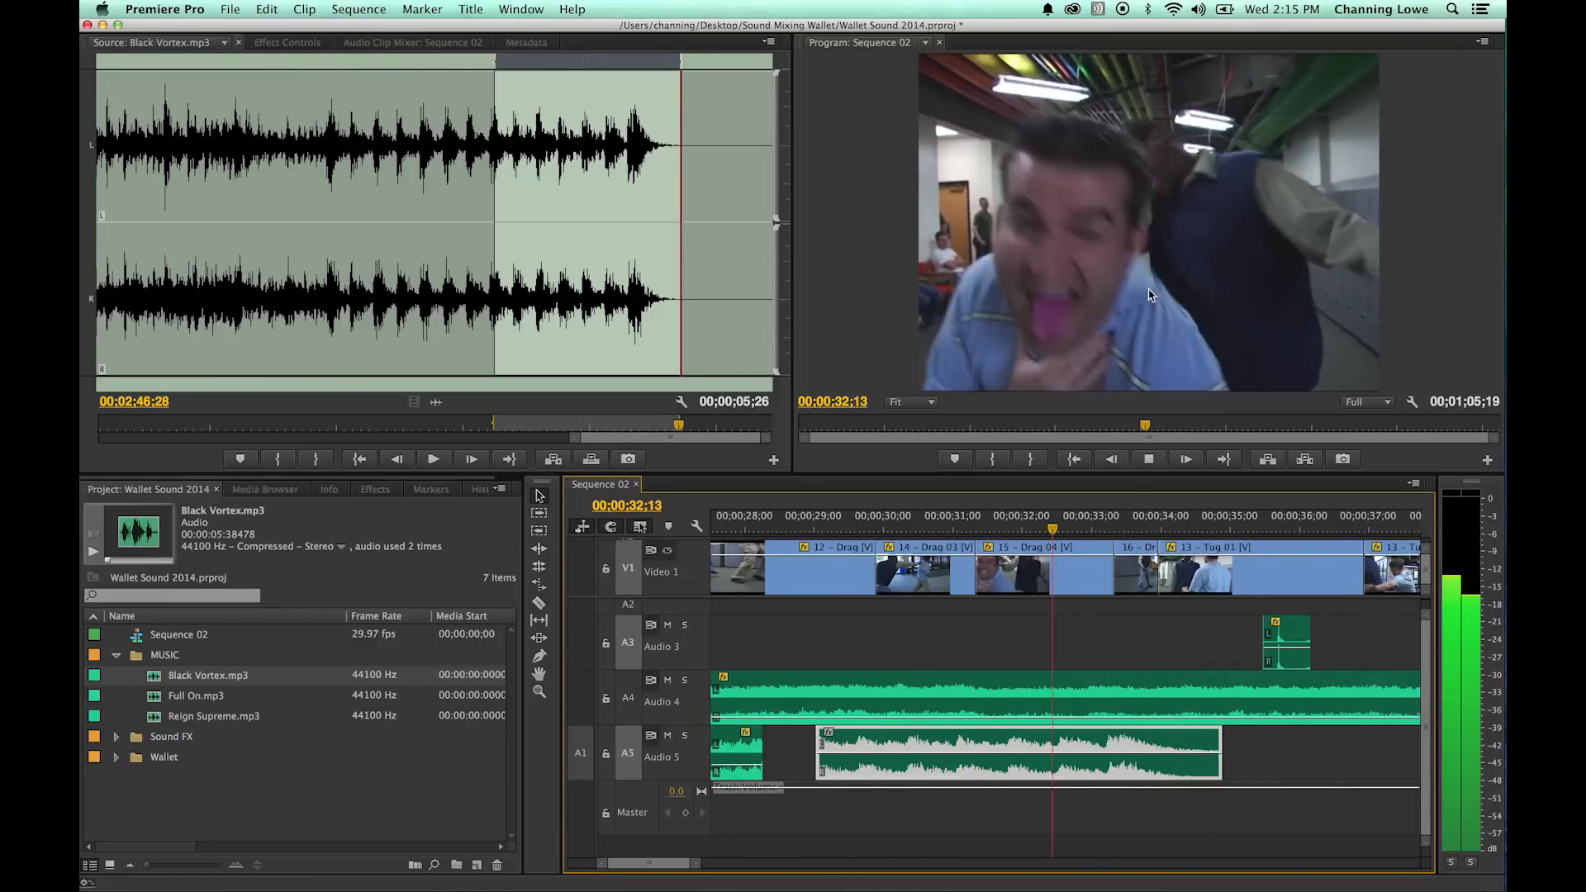
pyautogui.press('space')
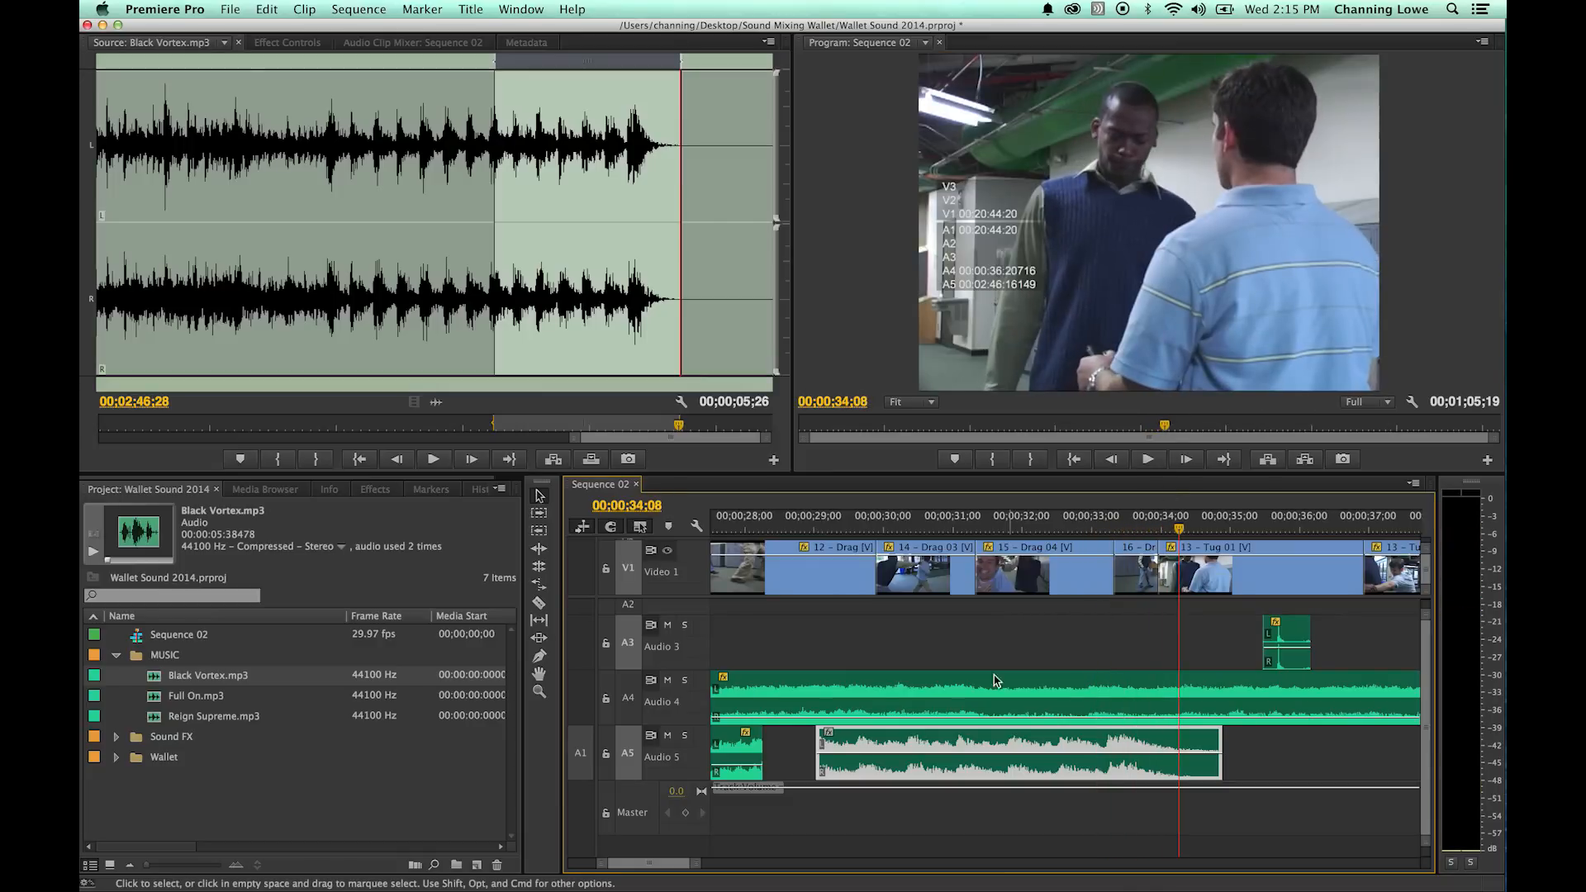
# - Move the ending section on Audio 5 to join the second music section at 00;00;28;08 and lower its level to match
pyautogui.press('-')
pyautogui.press('-')
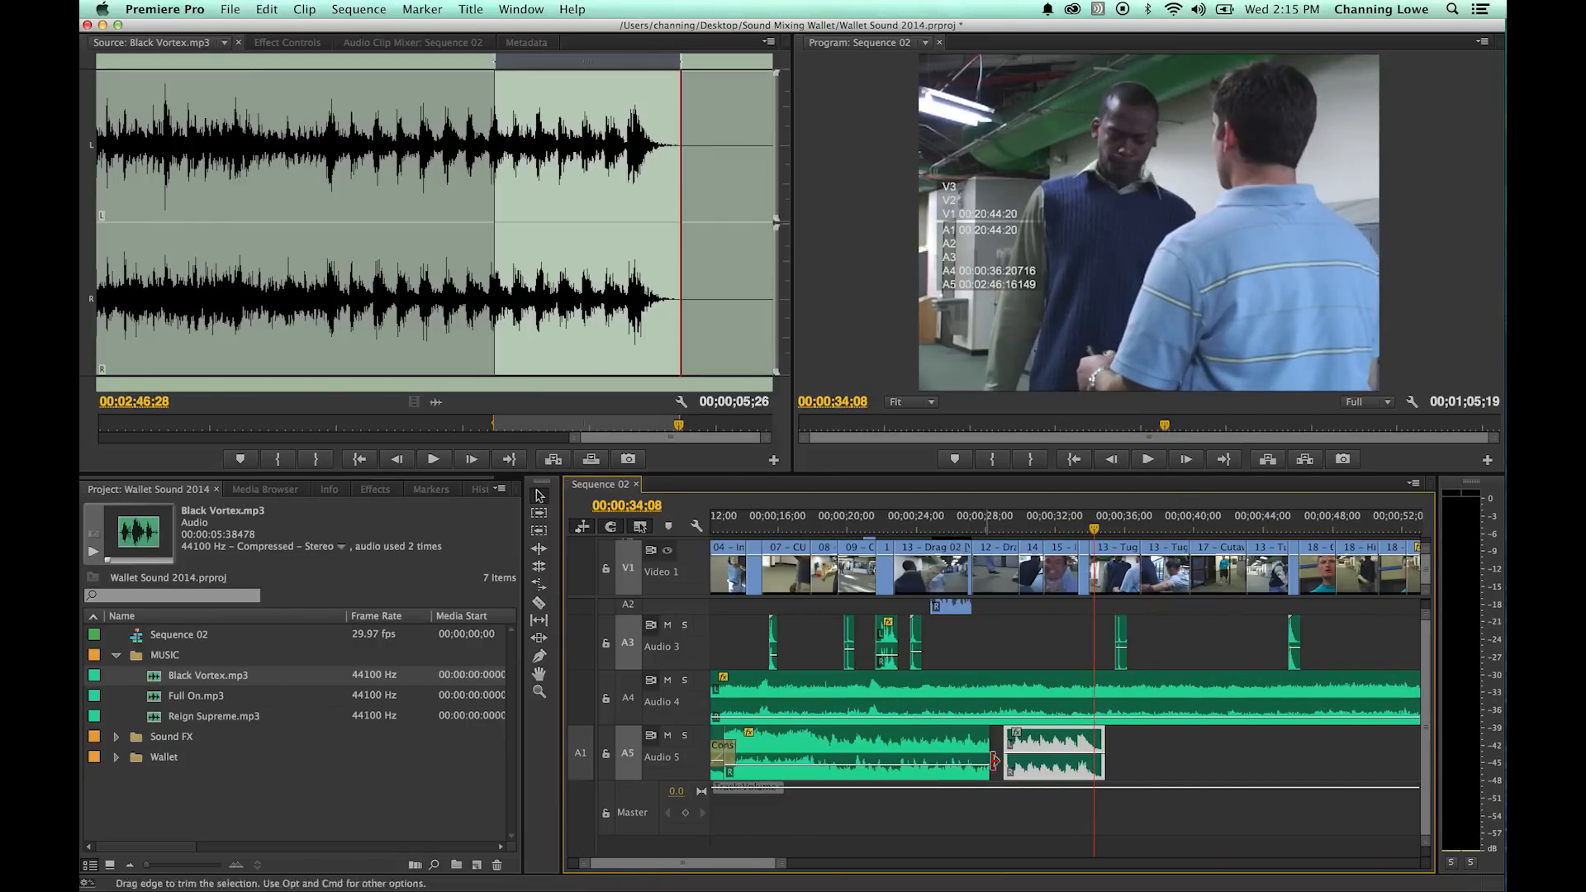
pyautogui.press('=')
pyautogui.press('=')
pyautogui.moveTo(834, 525); pyautogui.dragTo(803, 535)
pyautogui.moveTo(808, 748); pyautogui.dragTo(742, 748)
pyautogui.moveTo(799, 524); pyautogui.dragTo(752, 525)
pyautogui.moveTo(889, 761); pyautogui.dragTo(886, 773)
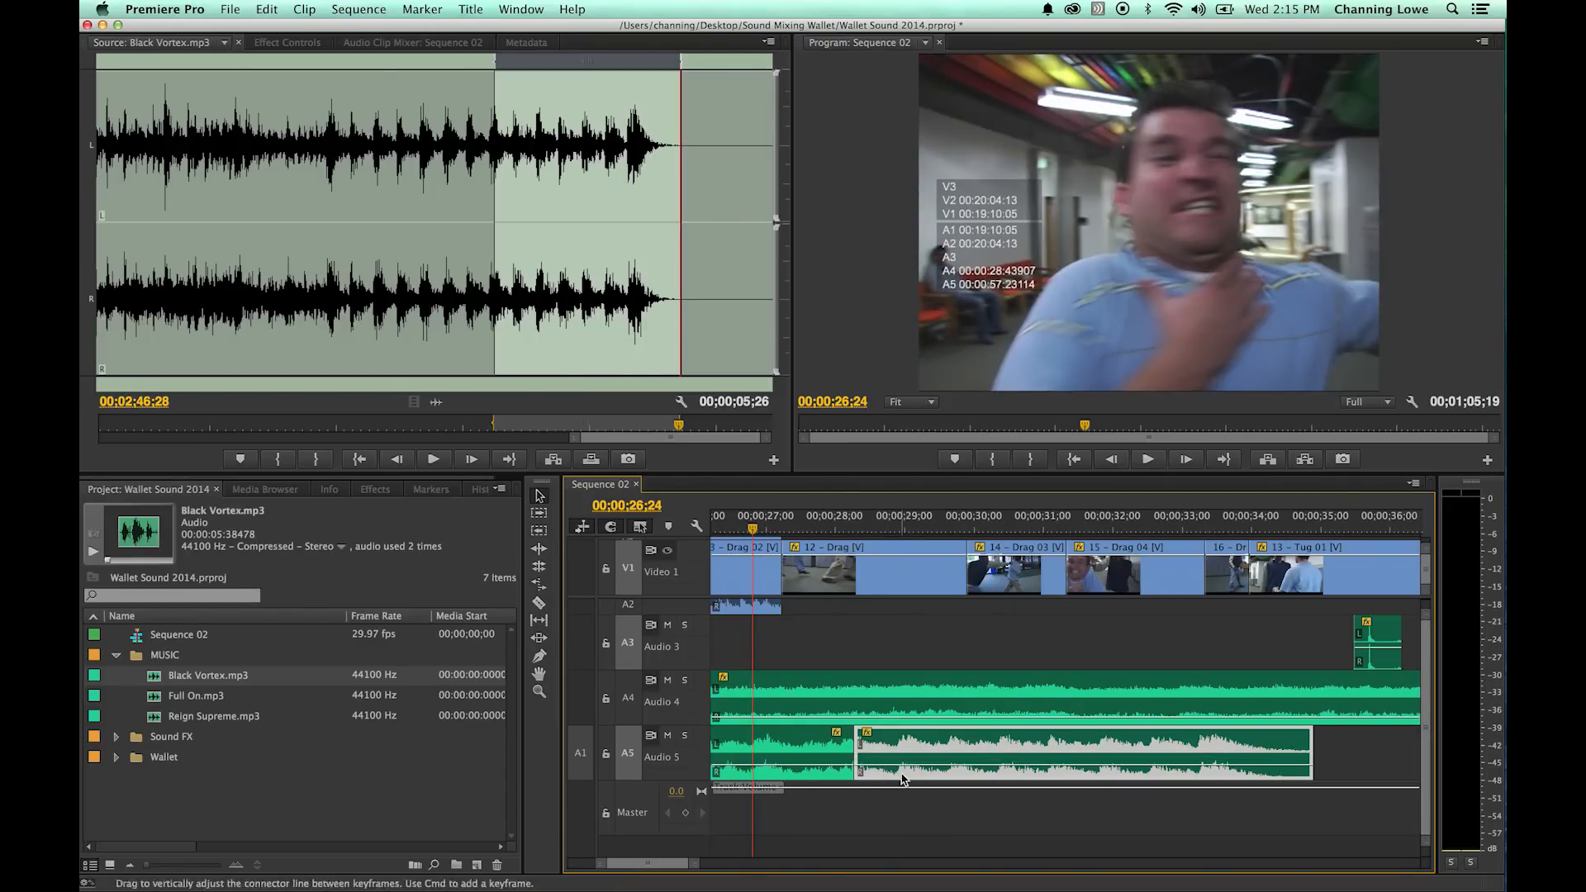
pyautogui.click(996, 658)
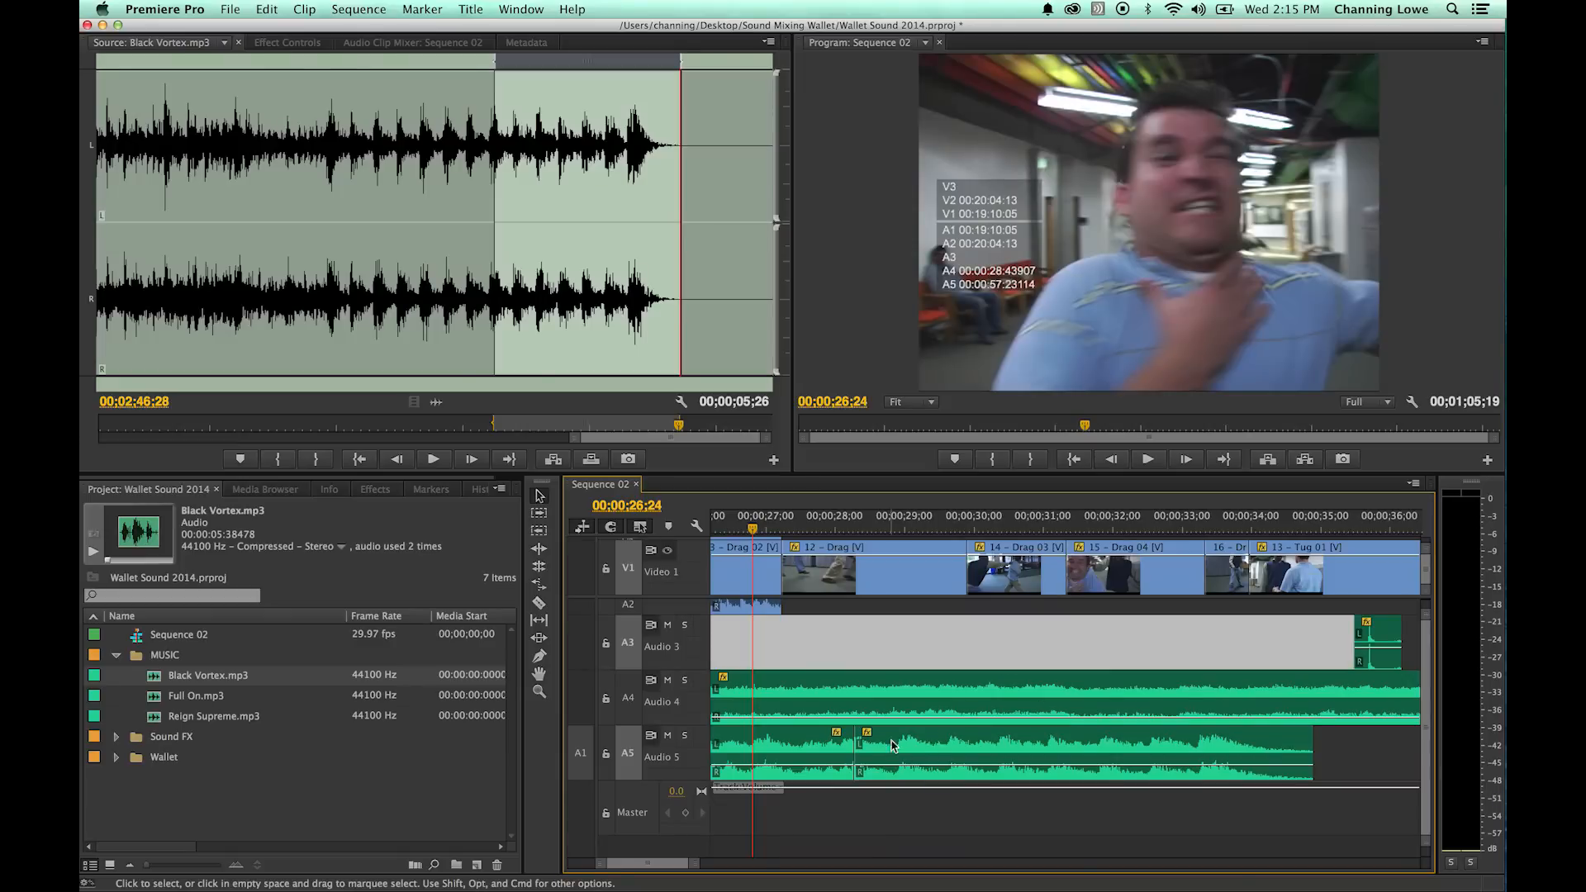
# - Add a Constant Power crossfade at the 00;00;28;08 edit on Audio 5 and play it from about one second earlier
pyautogui.press('space')
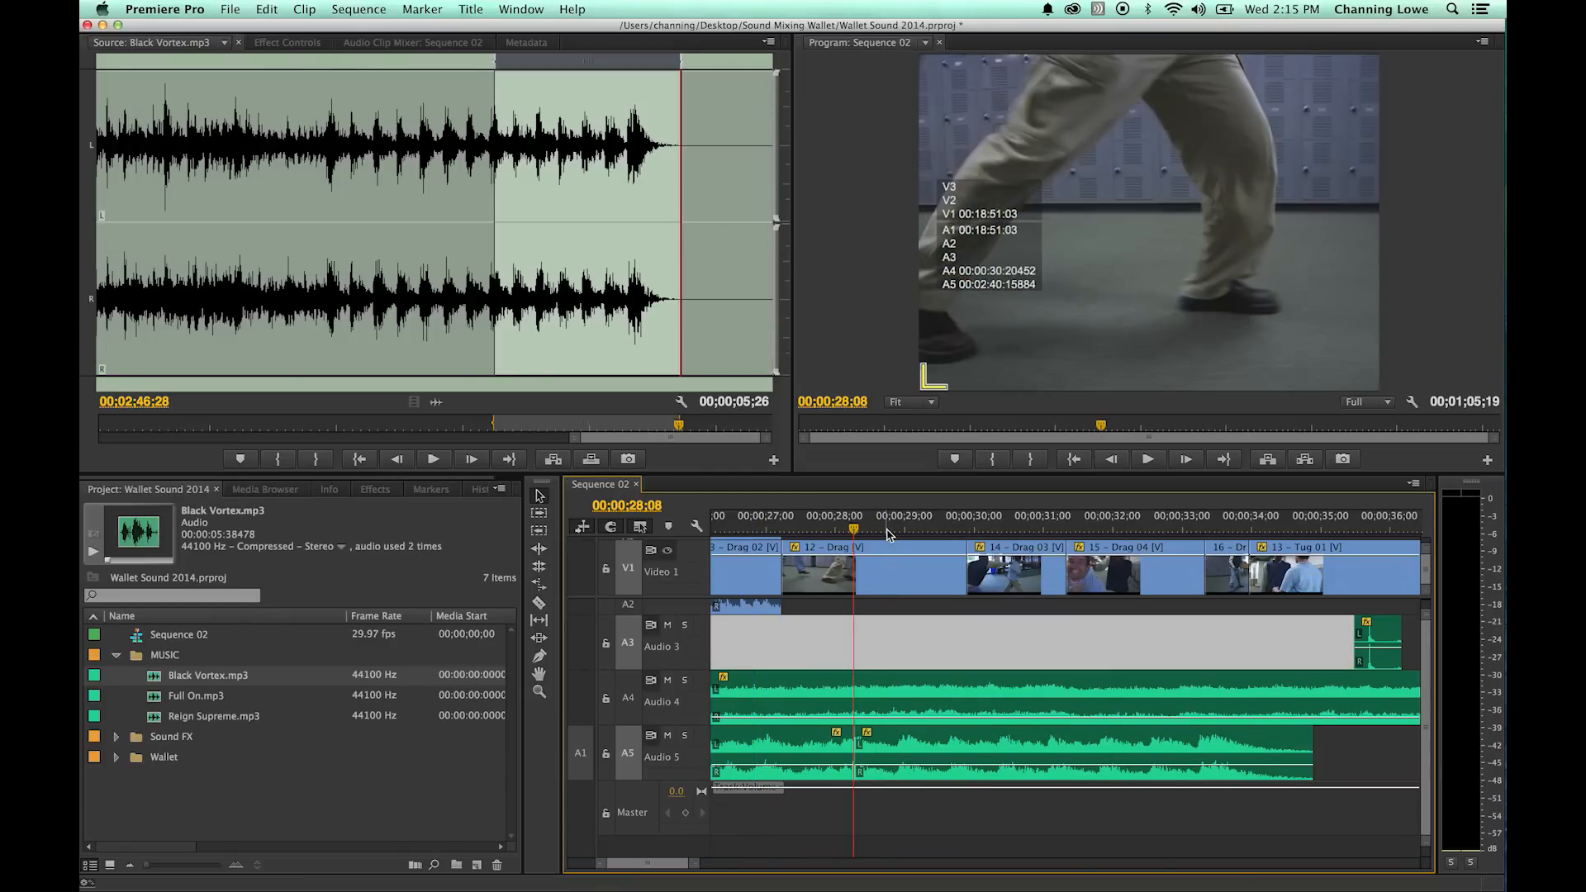
pyautogui.press('shift+super+d')
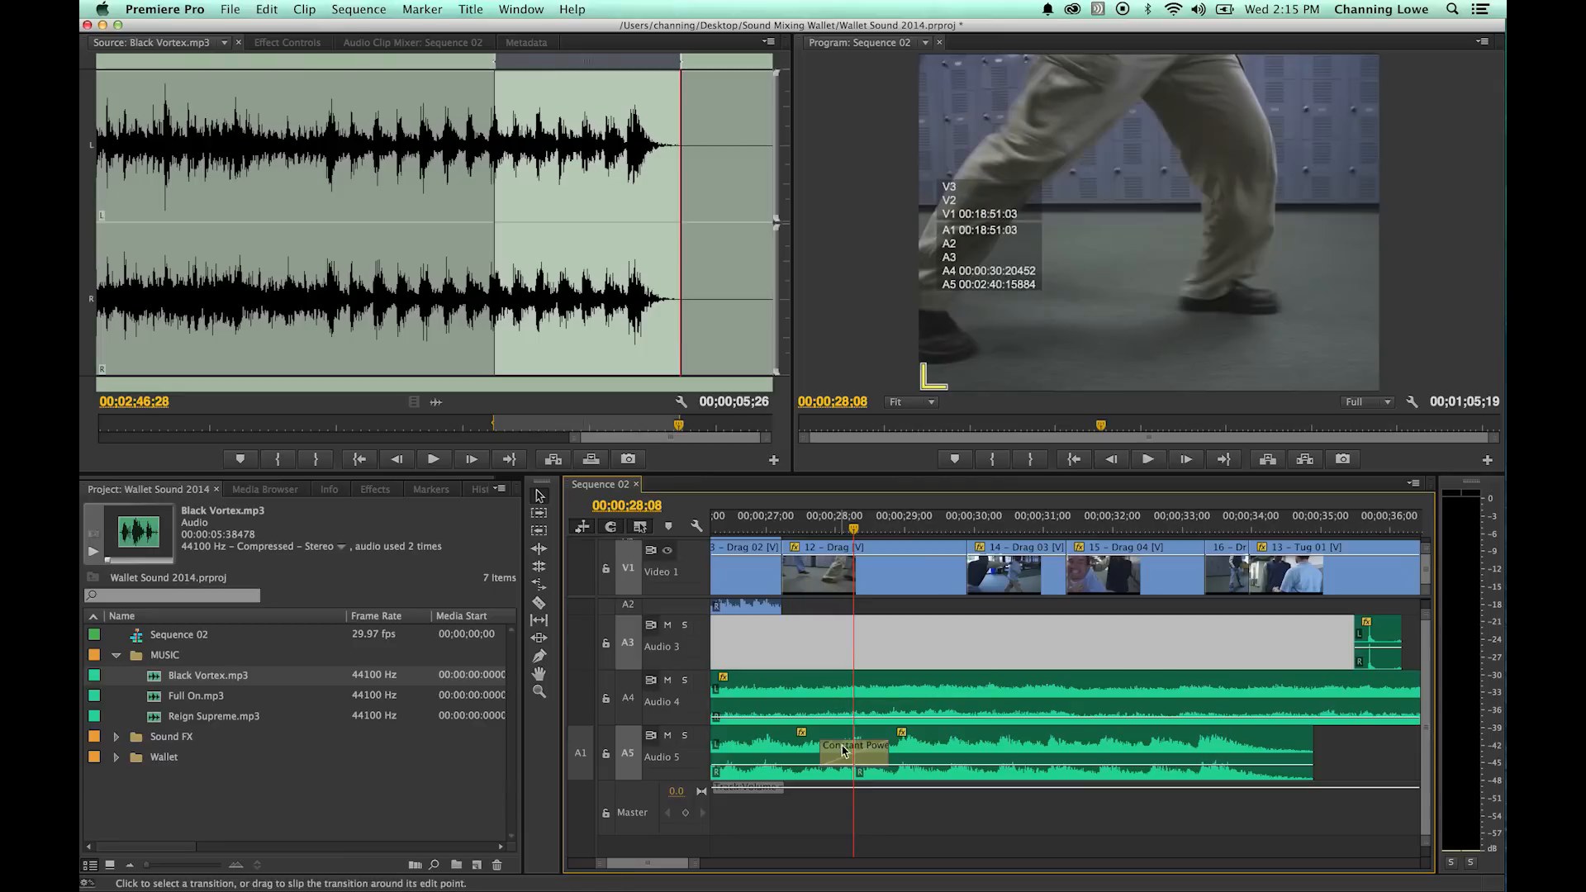
pyautogui.moveTo(850, 530); pyautogui.dragTo(783, 536)
pyautogui.press('space')
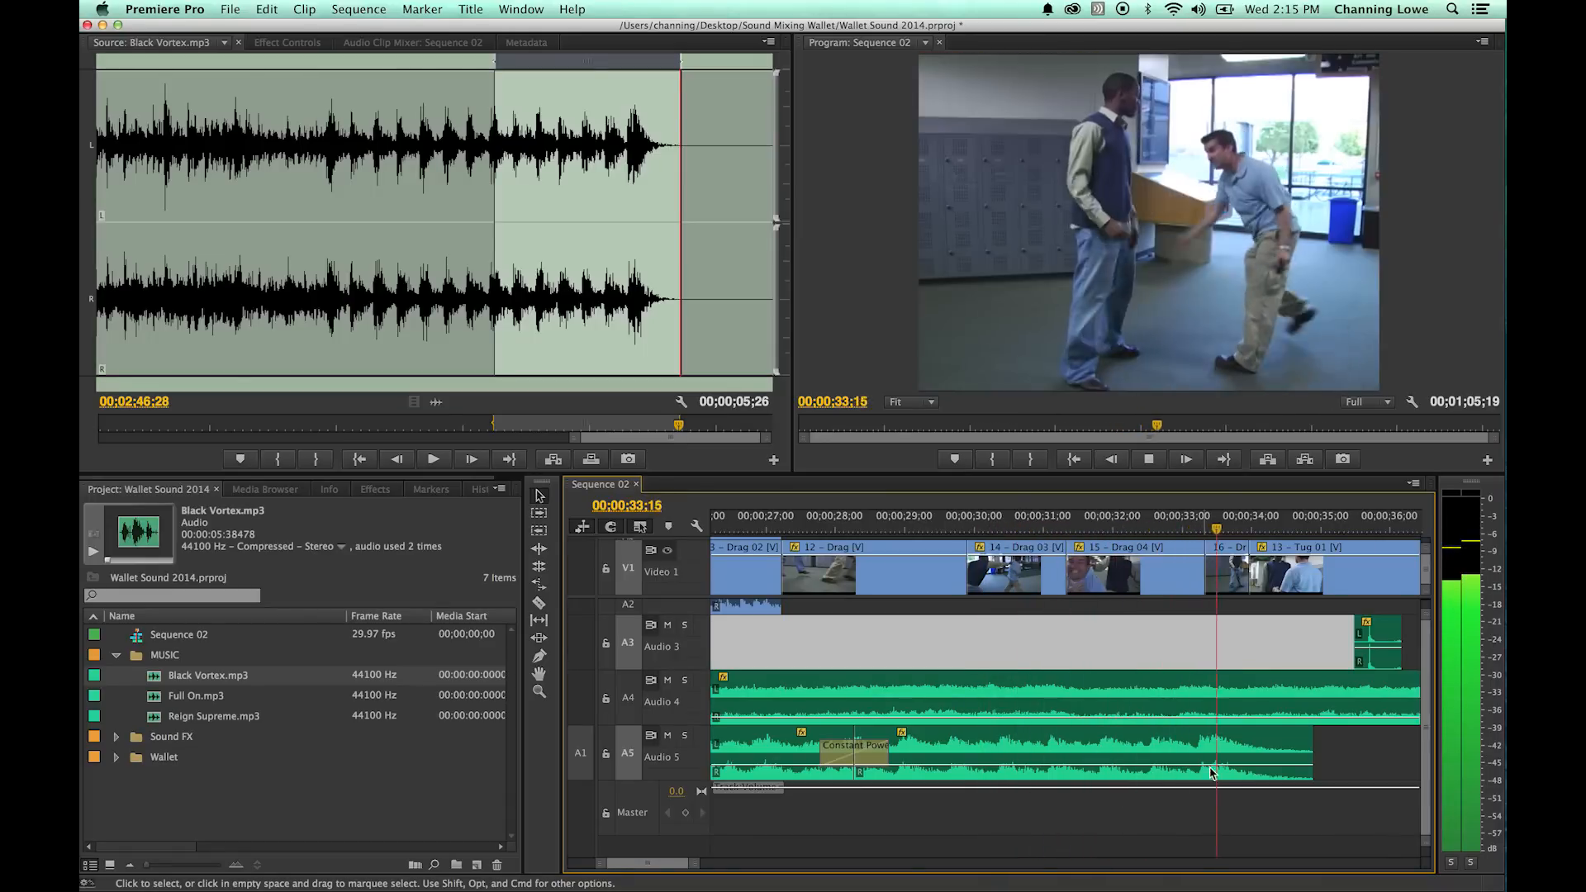
pyautogui.press('space')
# - Raise the ending section's level slightly on Audio 5 and play it from about 00;00;31;21
pyautogui.click(1158, 764)
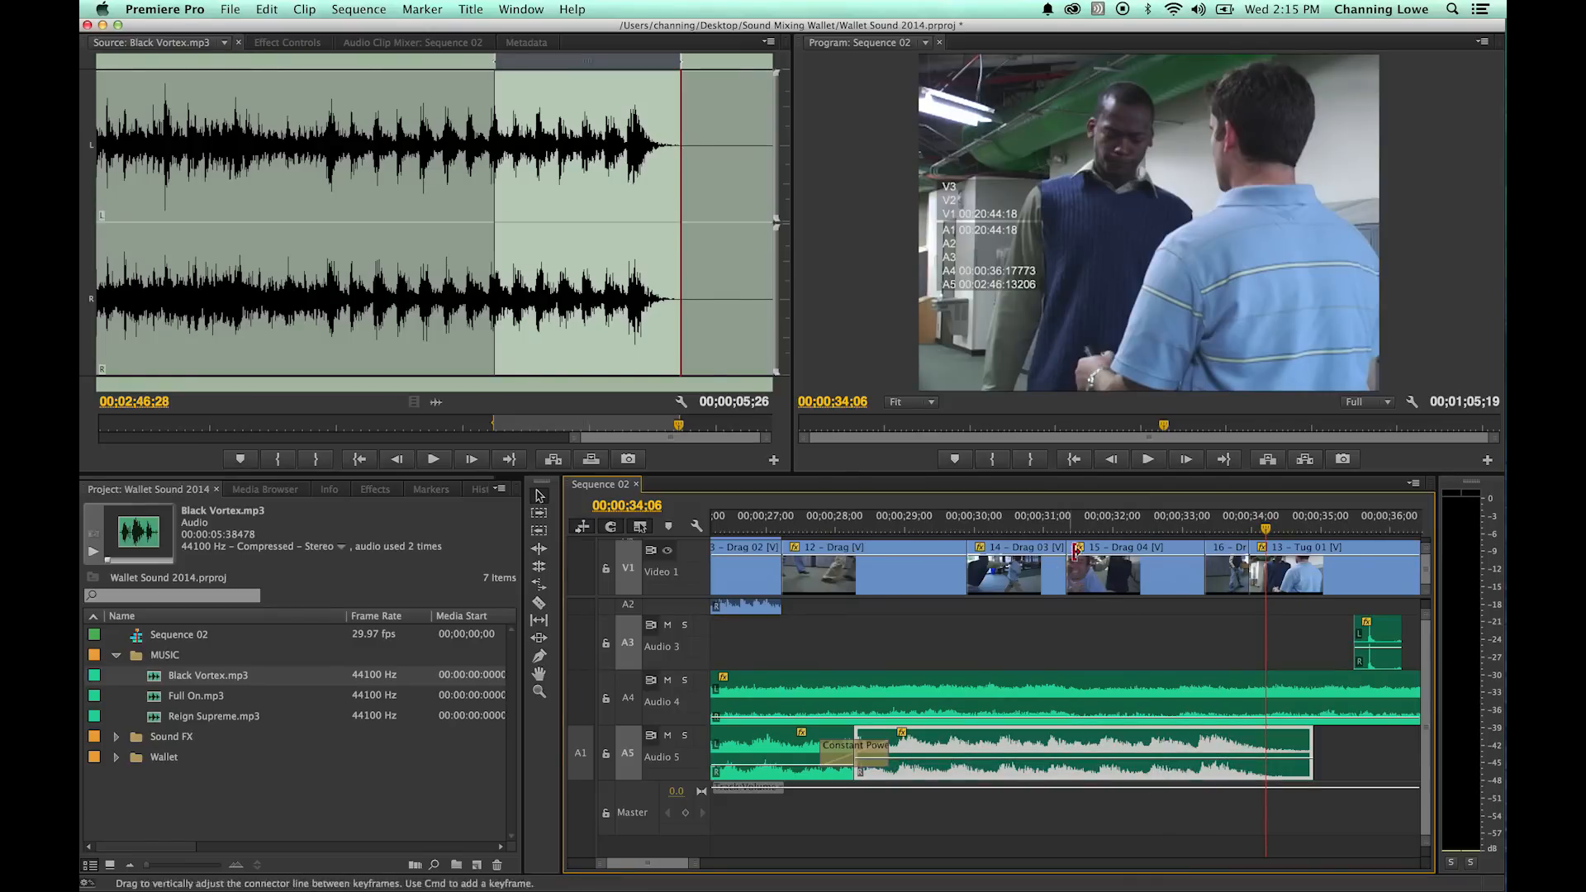
pyautogui.click(1091, 519)
pyautogui.press('space')
pyautogui.press('space')
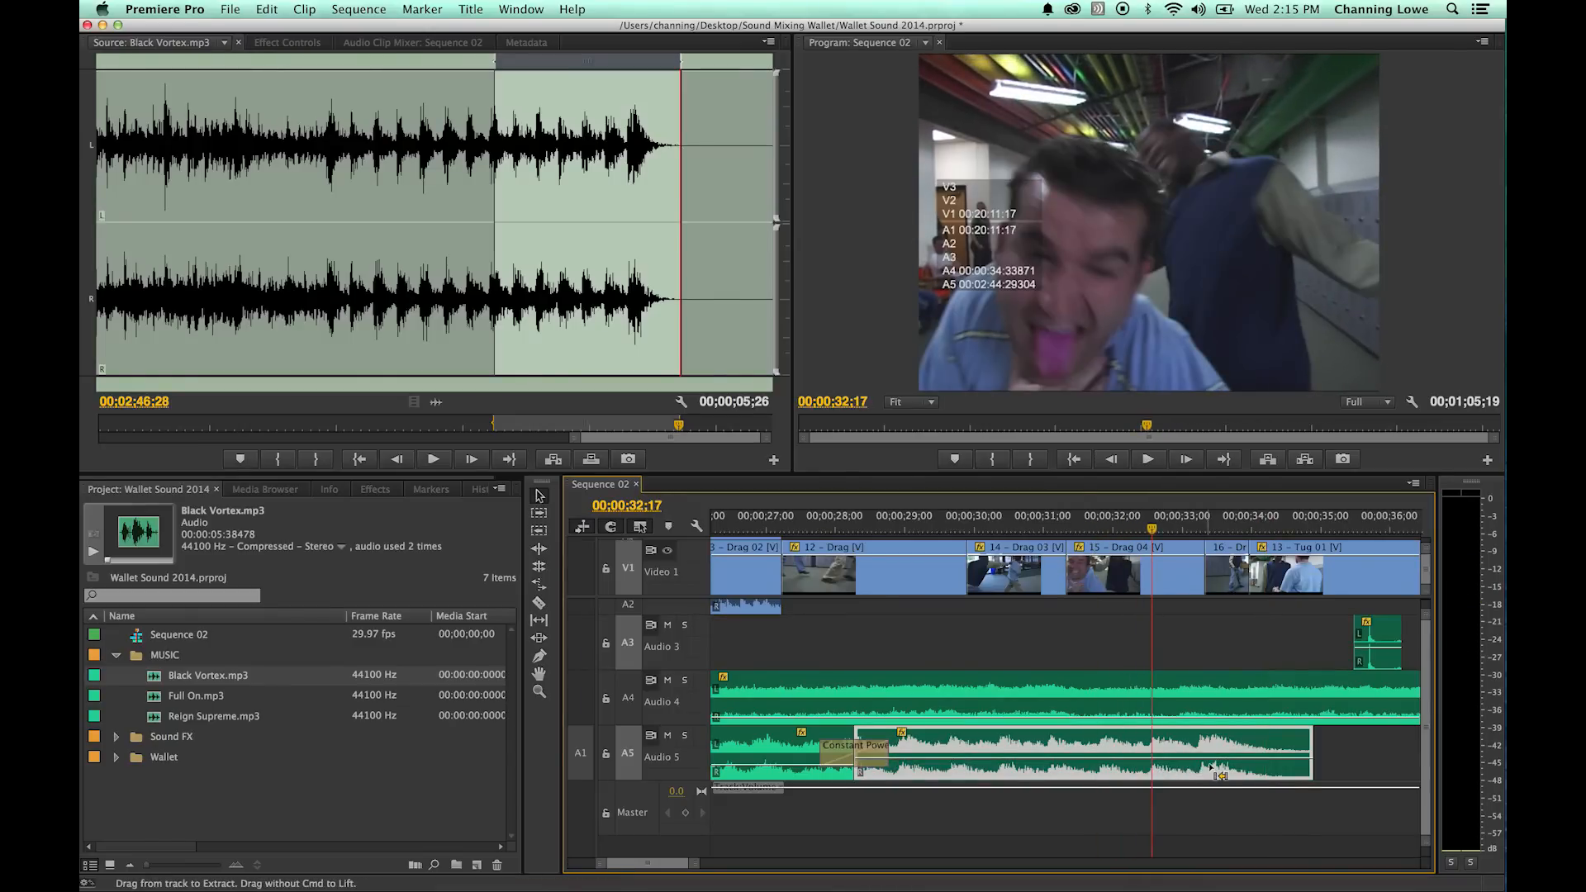
# - Keyframe the ending section's level to rise from a lowered point near 00;00;29;04 to about 00;00;32;10, play the ending and save the project
pyautogui.keyDown('super'); pyautogui.click(1135, 760); pyautogui.keyUp('super')
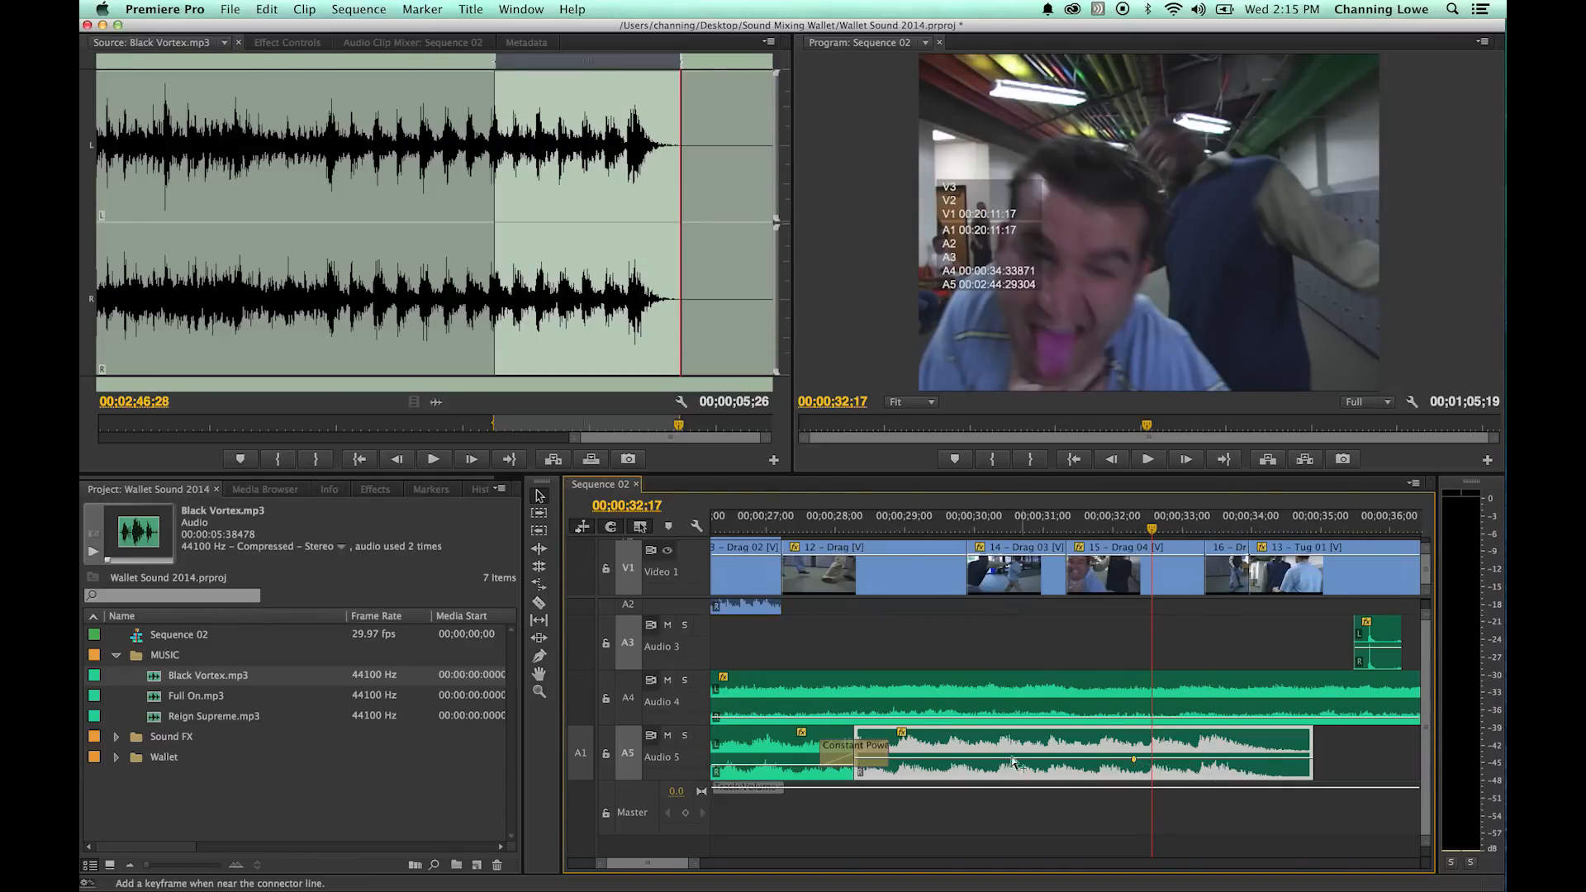
pyautogui.keyDown('super'); pyautogui.click(920, 760); pyautogui.keyUp('super')
pyautogui.moveTo(921, 760); pyautogui.dragTo(914, 767)
pyautogui.press('space')
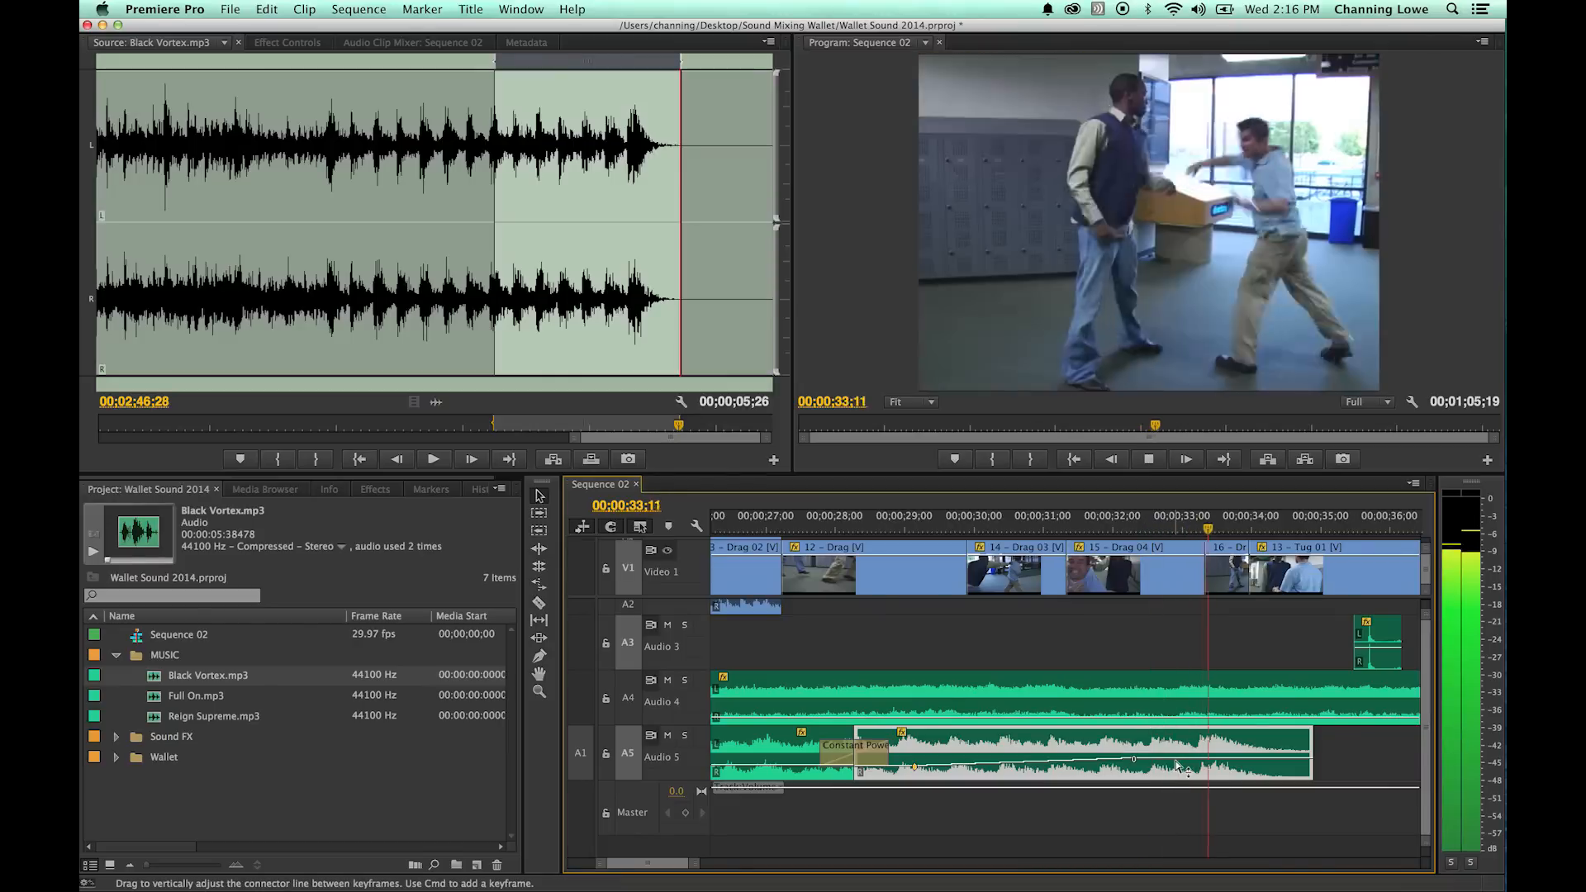
pyautogui.press('space')
pyautogui.press('super+s')
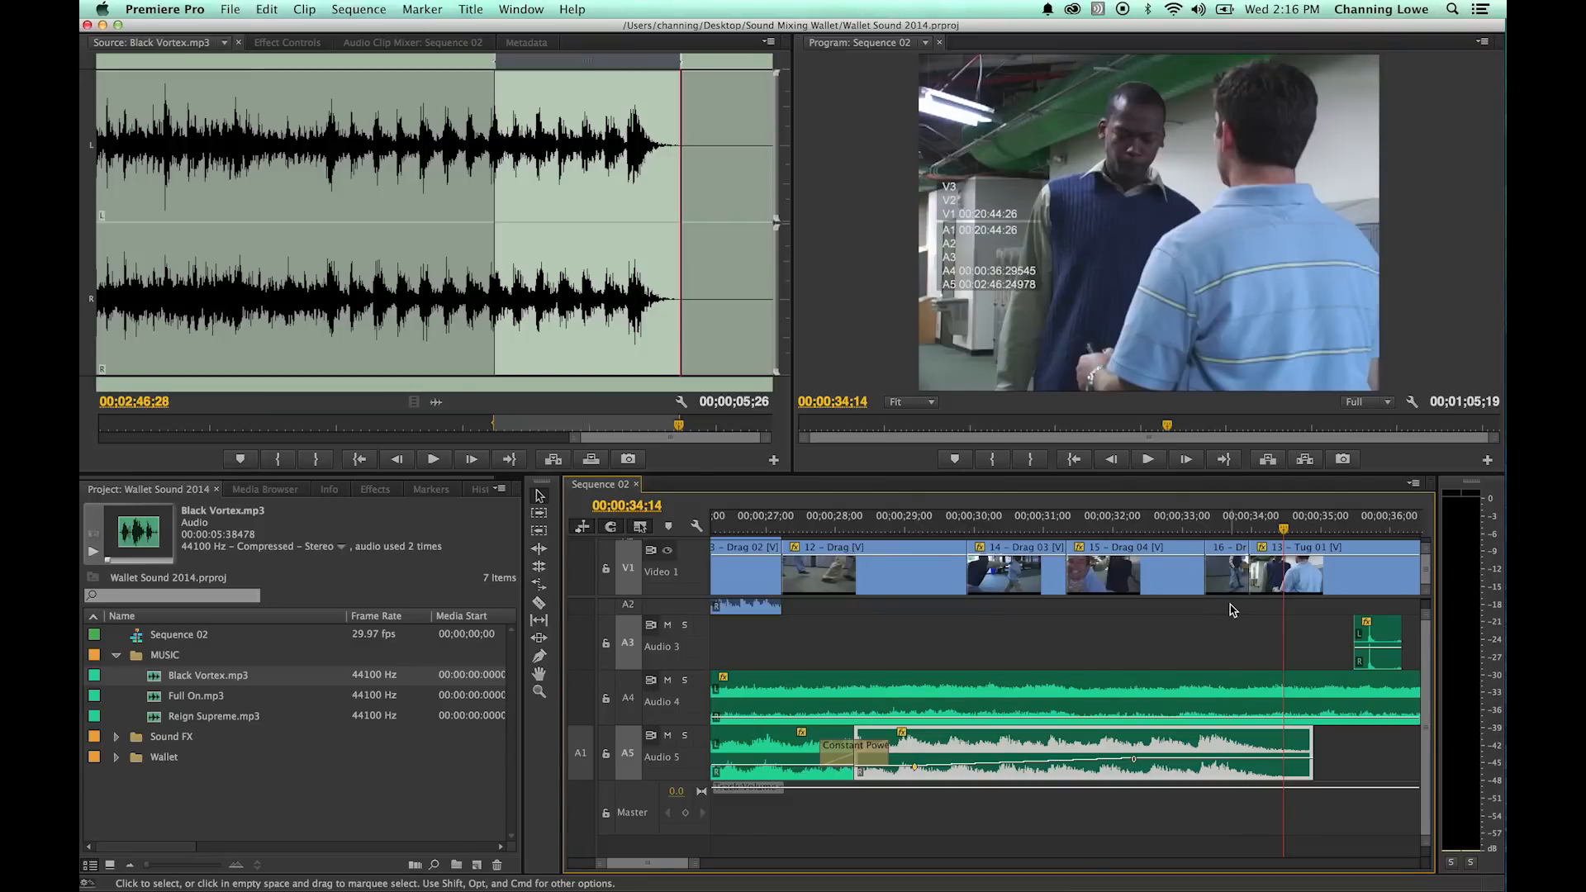
pyautogui.click(1268, 529)
pyautogui.press('\\')
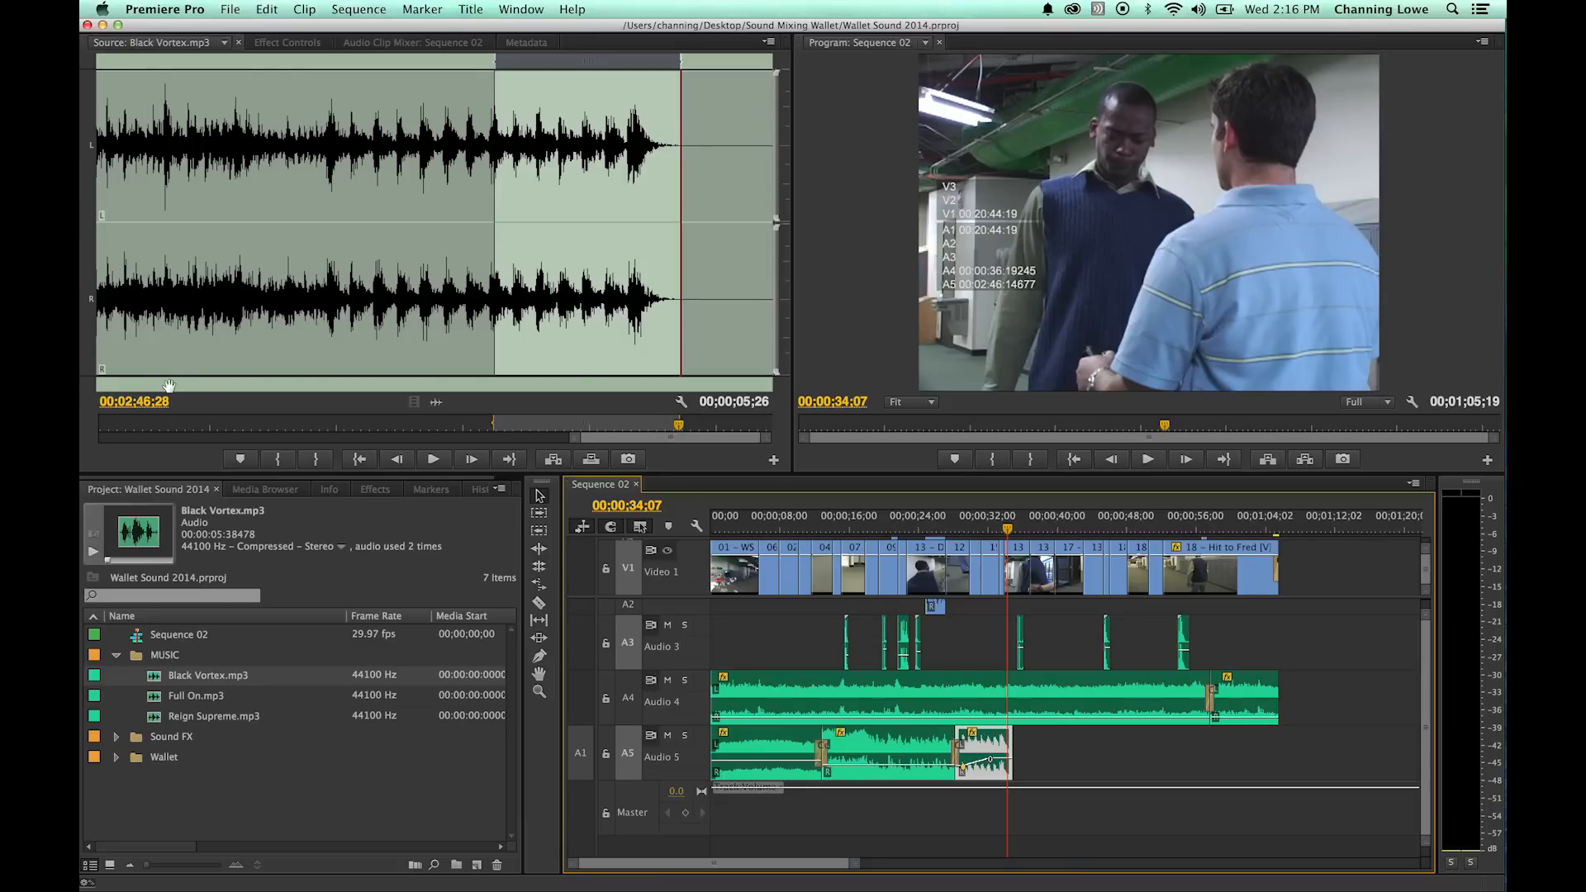
pyautogui.press('super+Tab')
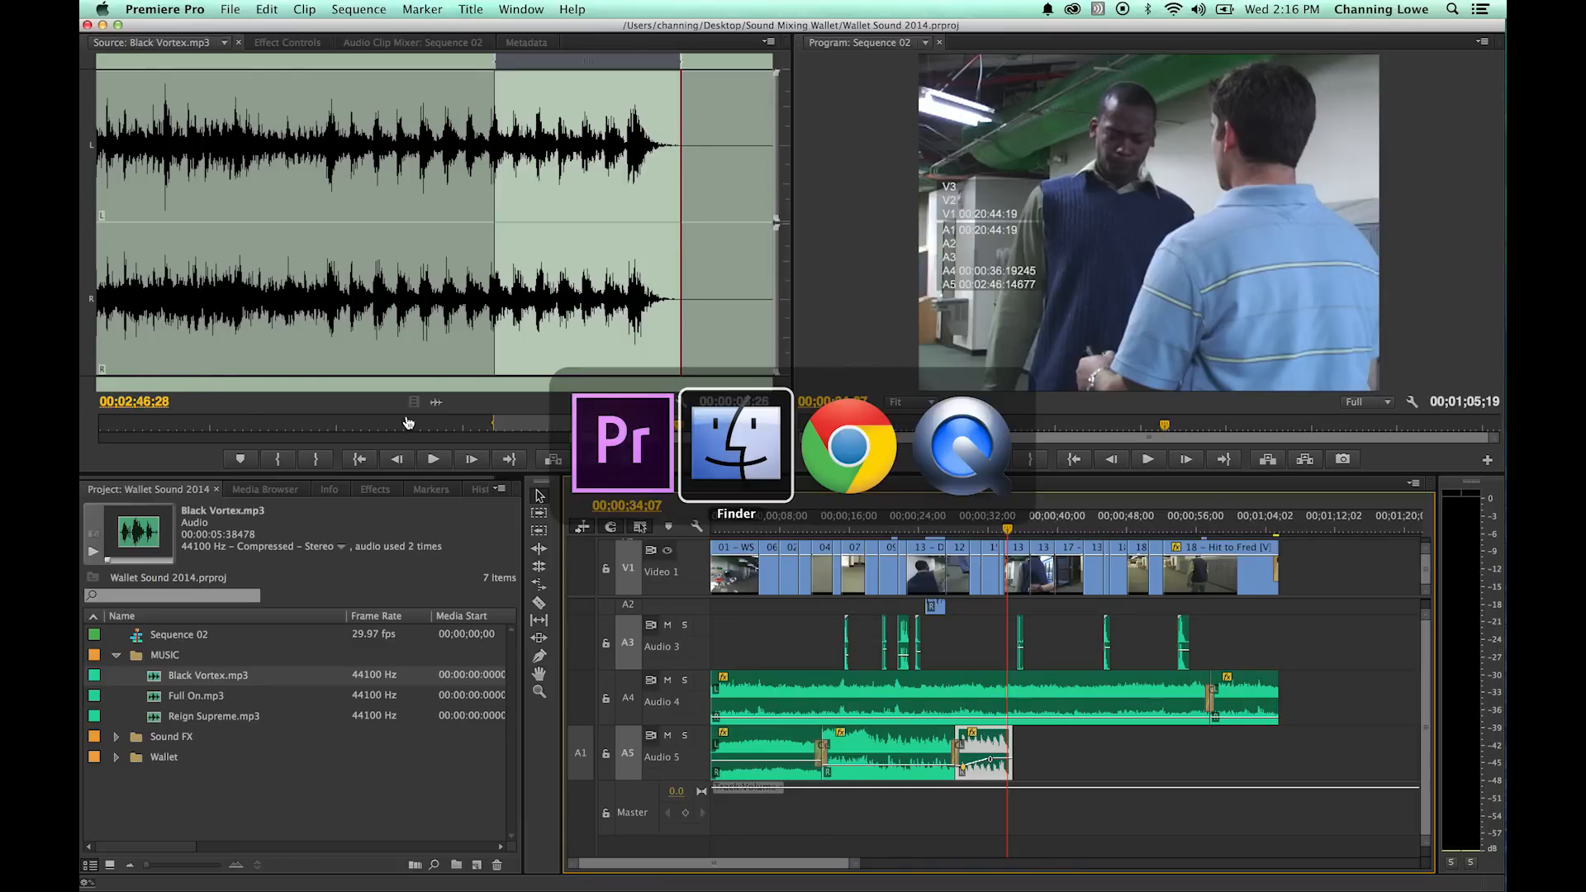
pyautogui.click(937, 475)
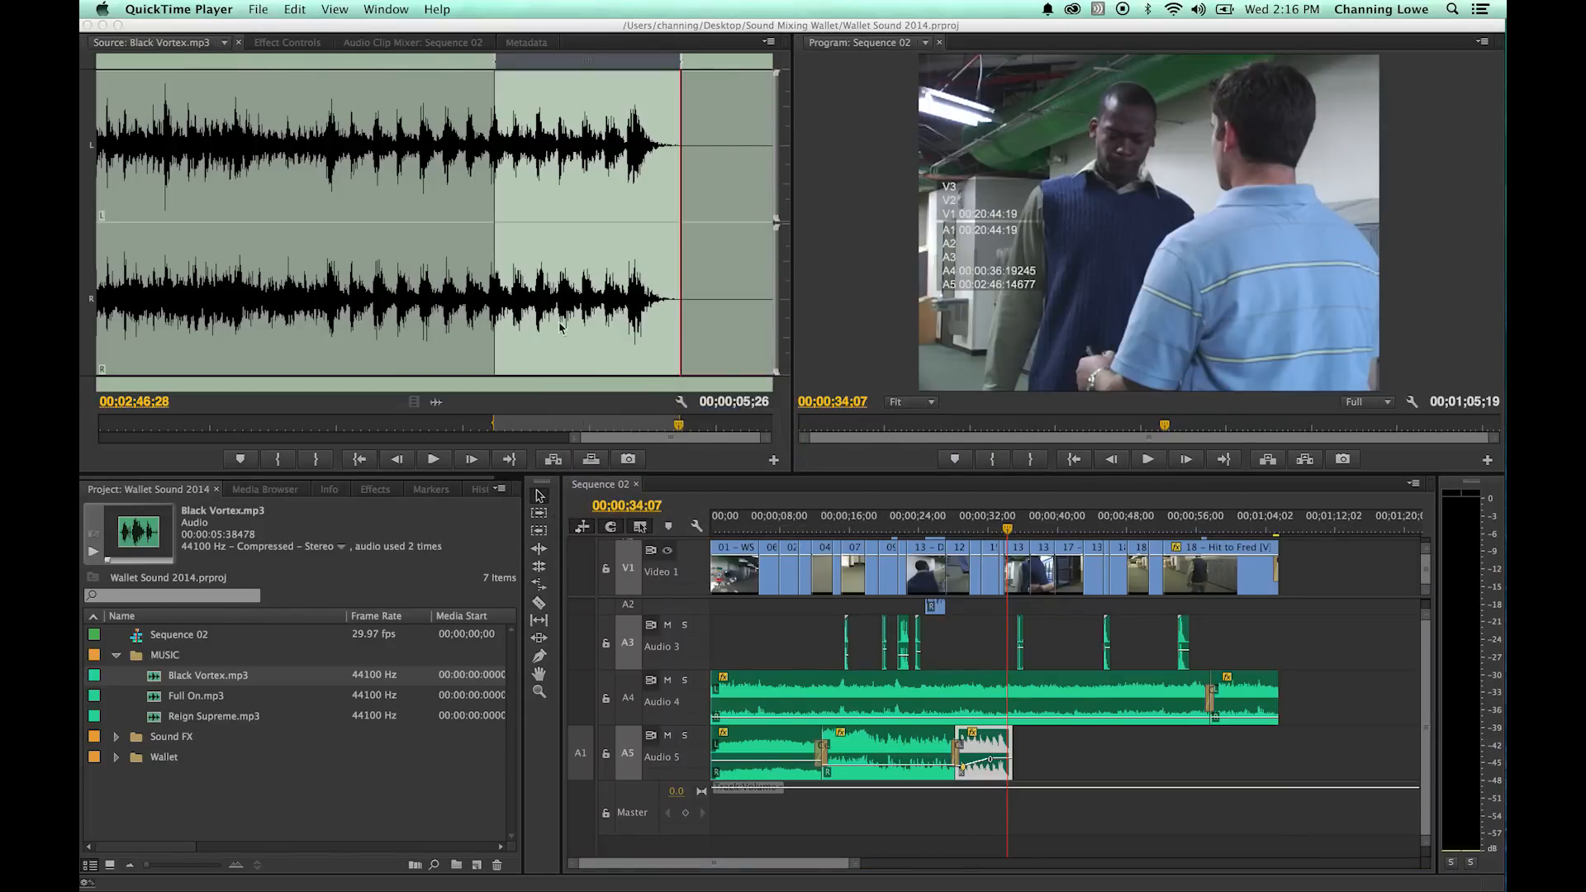
pyautogui.click(257, 8)
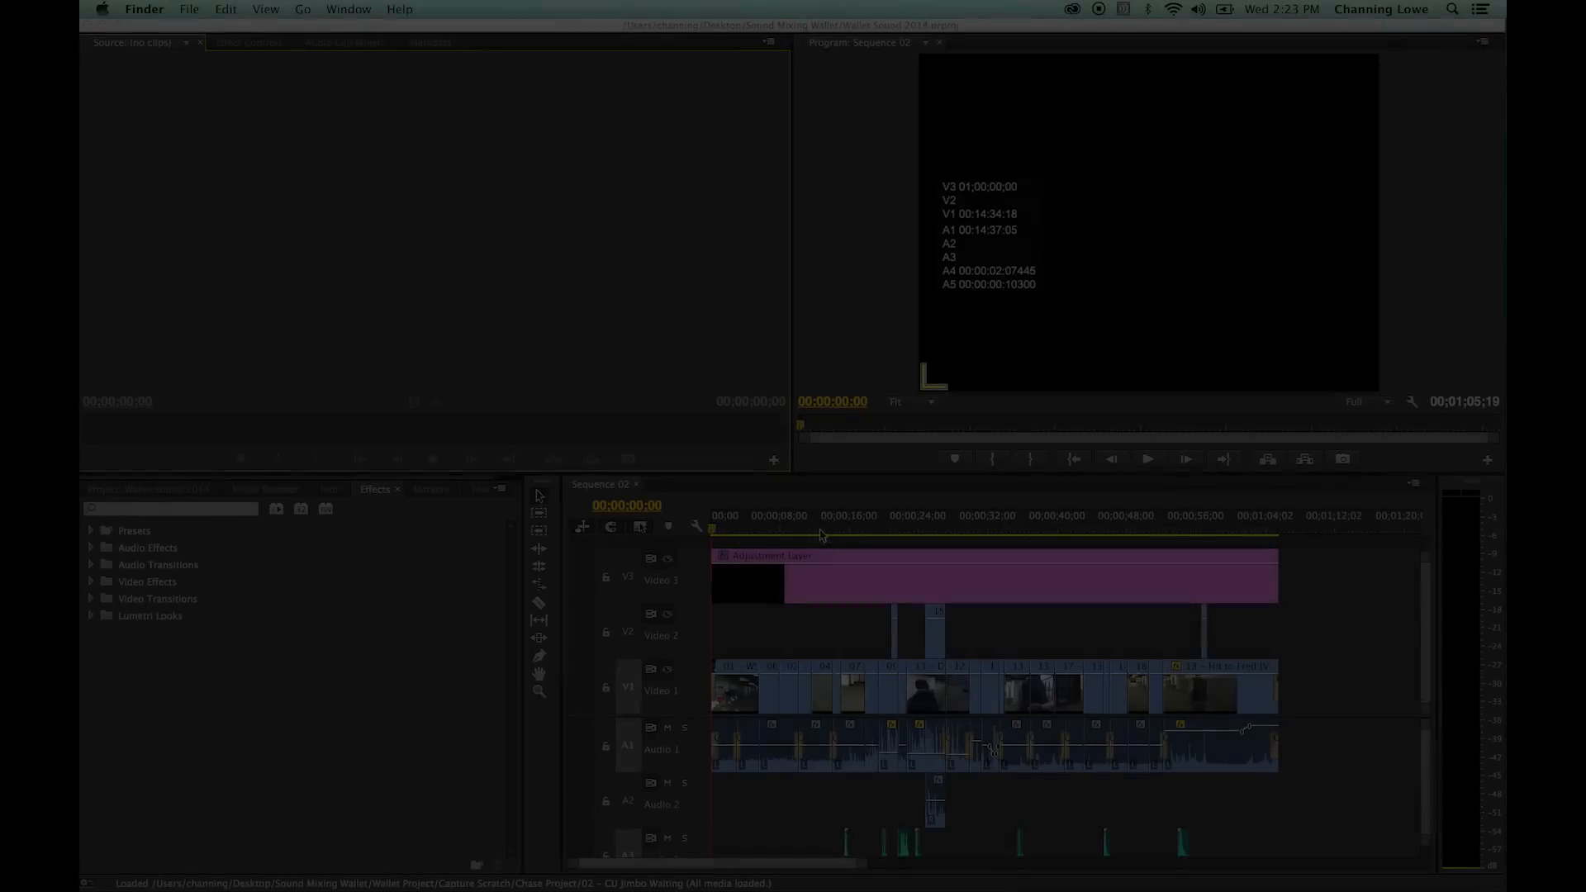
# - Set the playhead to 00;00;12;25 and examine all video and audio tracks of Sequence 02 in the maximized timeline
pyautogui.click(822, 527)
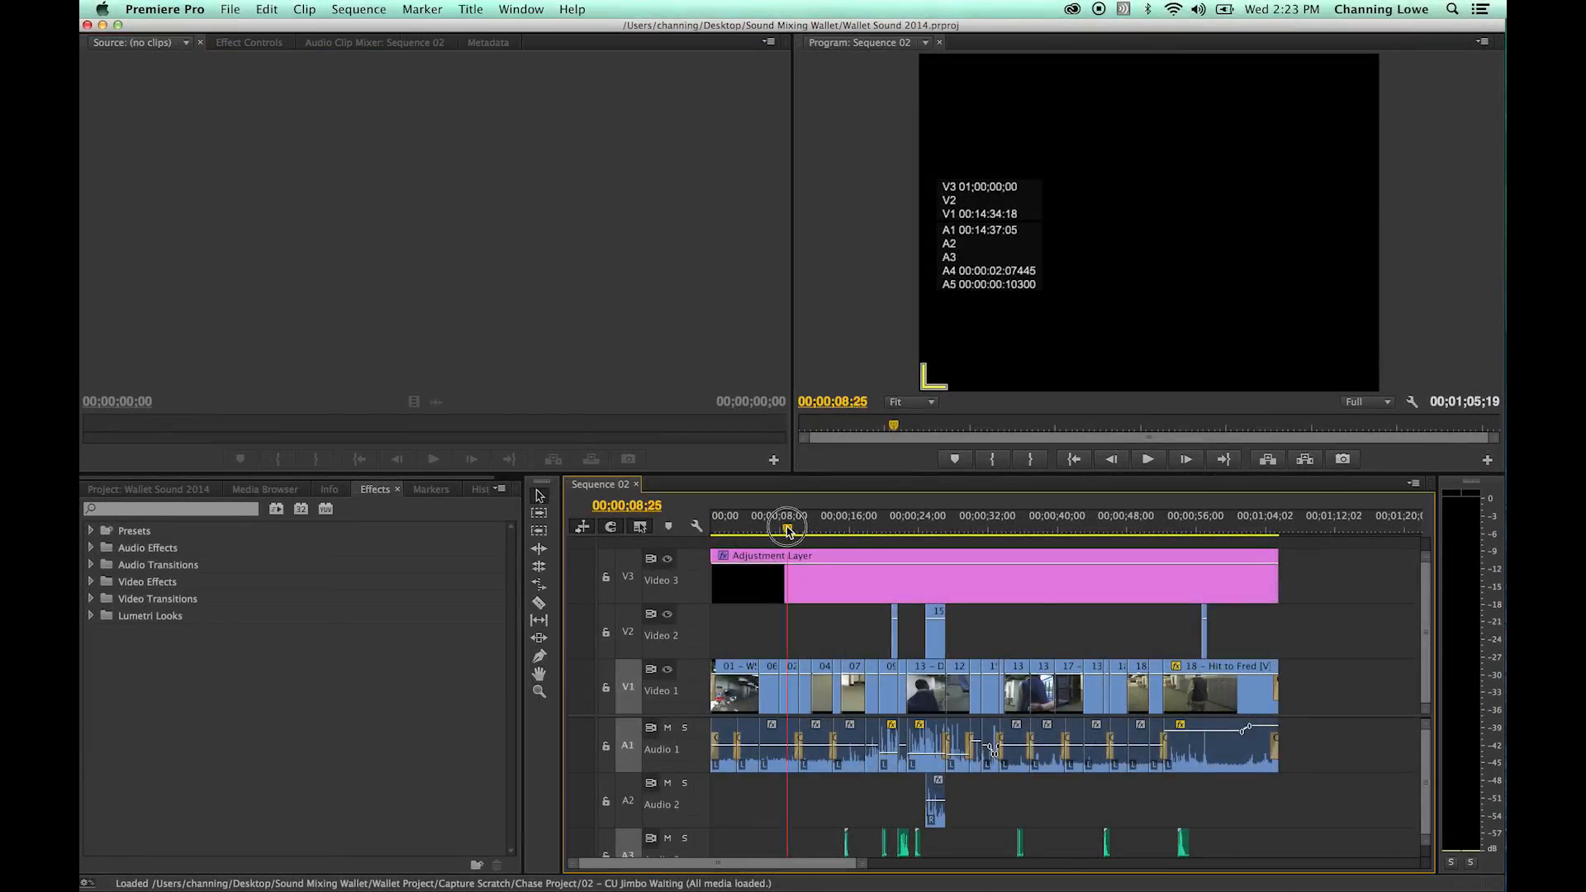
pyautogui.click(821, 526)
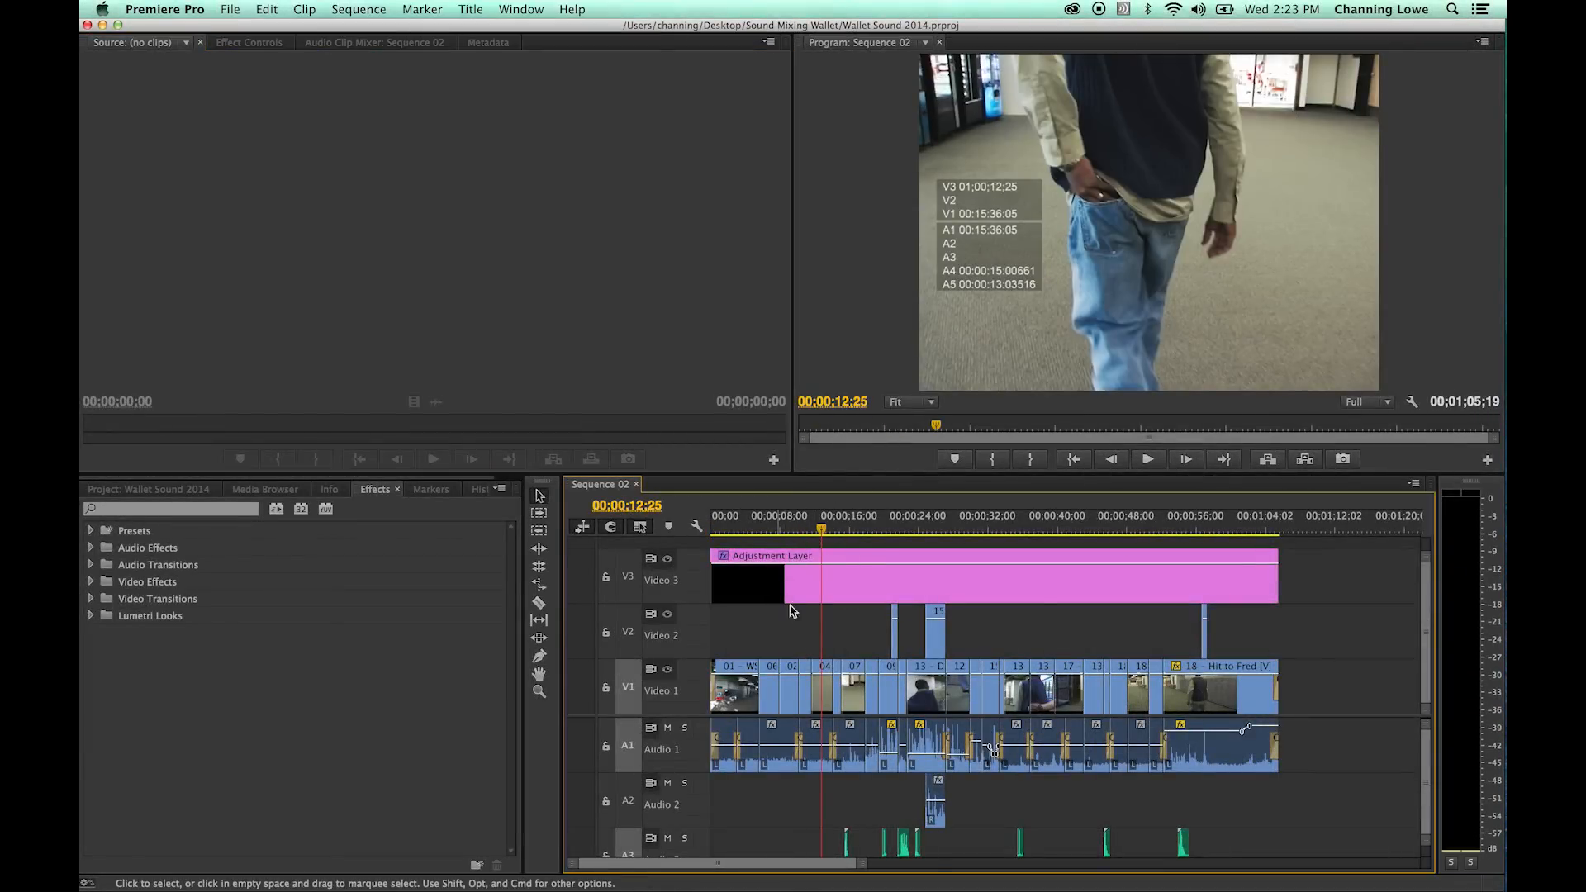
pyautogui.press('`')
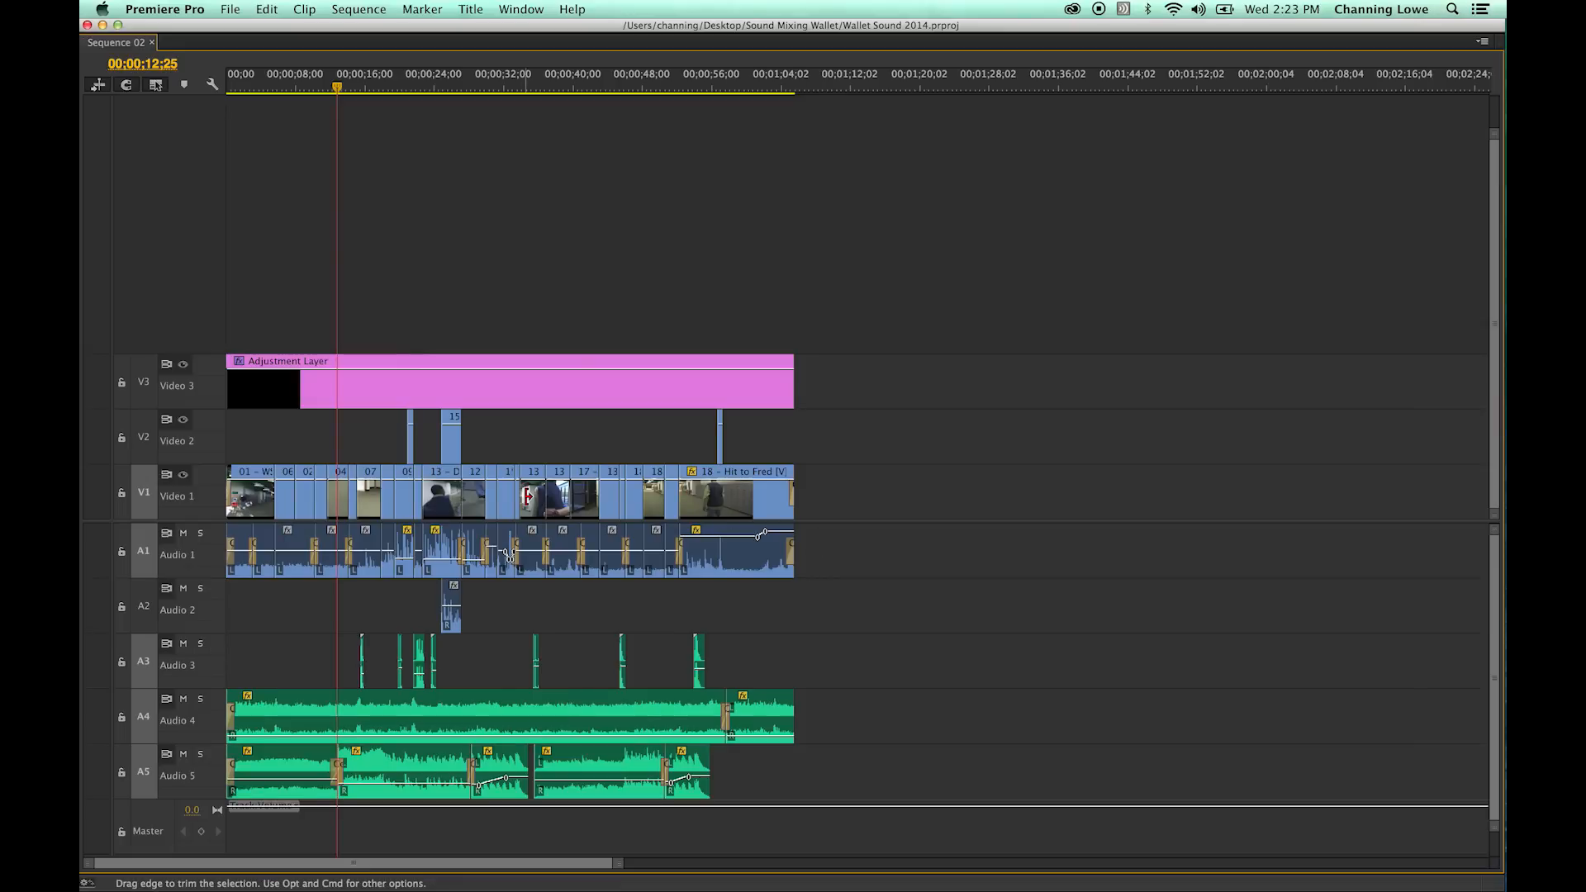
pyautogui.press('=')
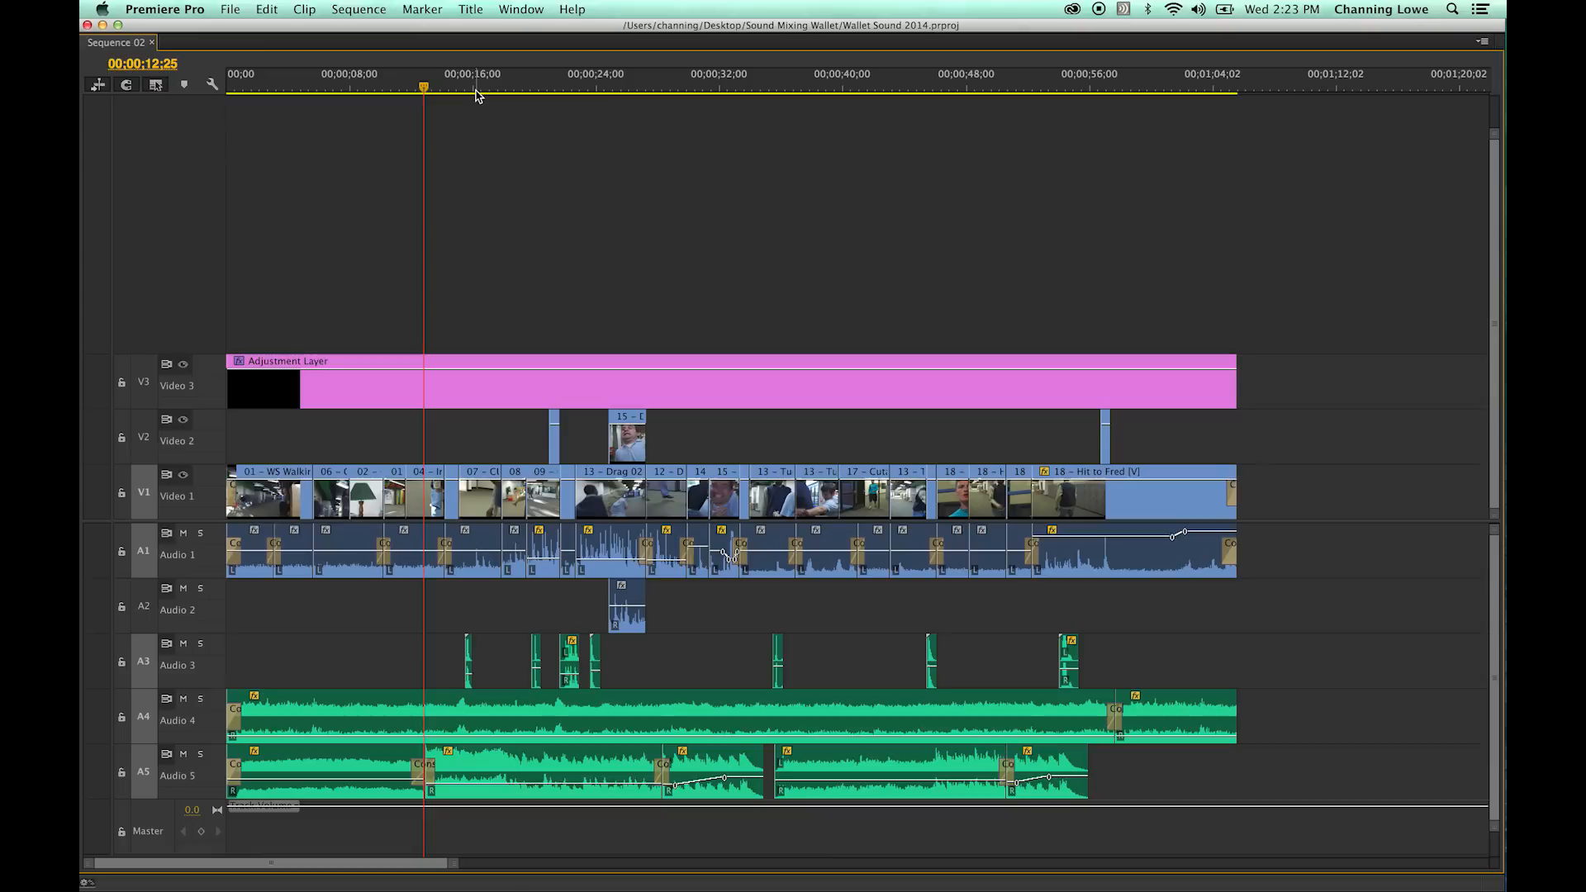
pyautogui.moveTo(1269, 314); pyautogui.dragTo(412, 793)
pyautogui.click(842, 639)
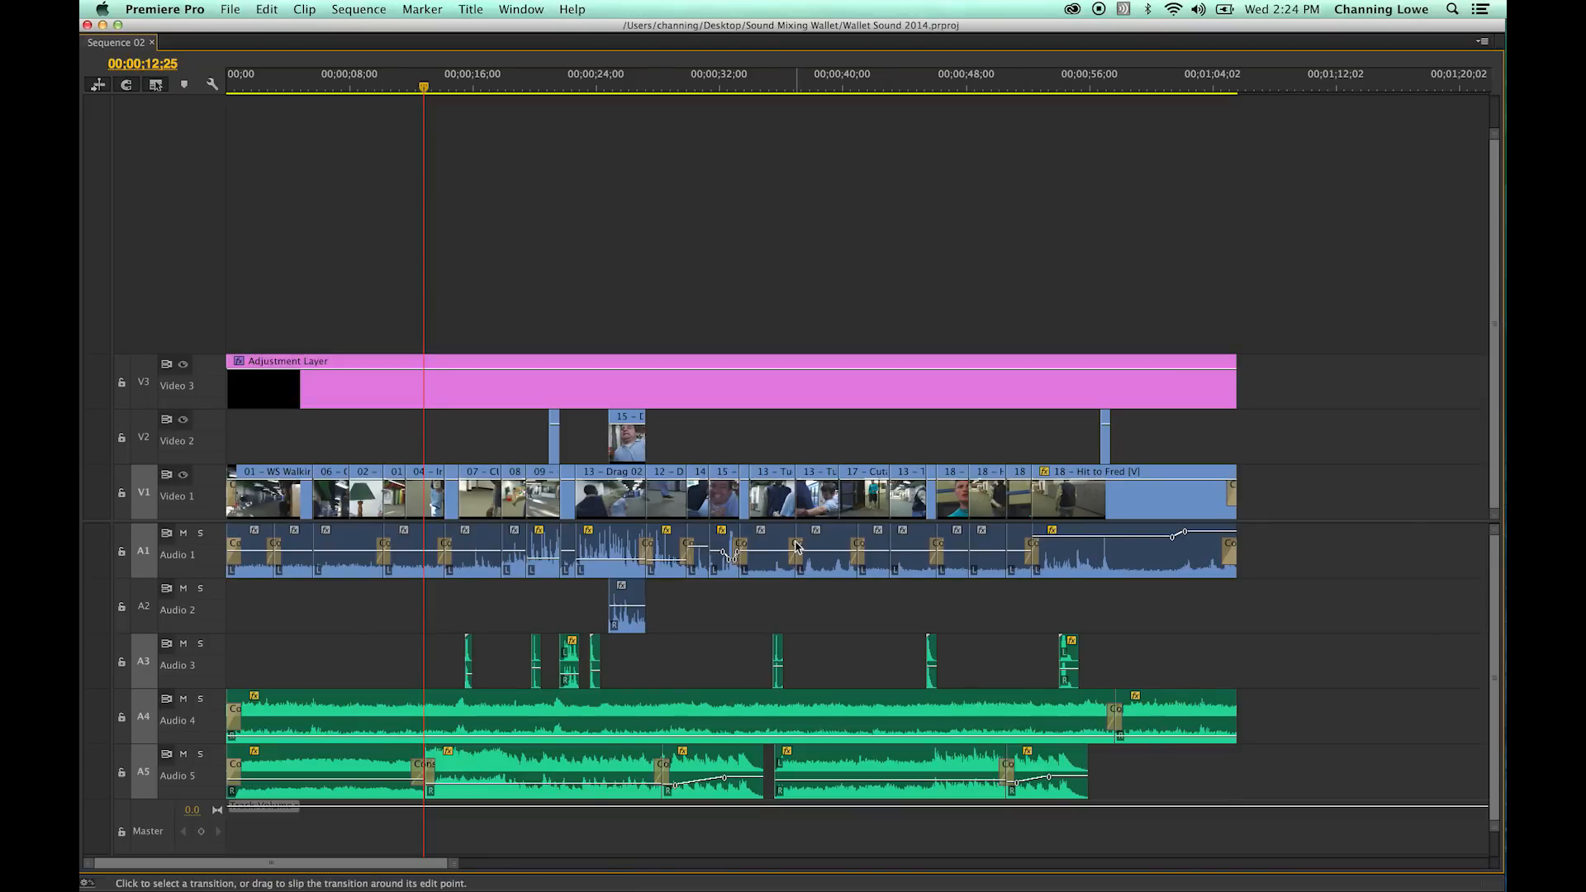
pyautogui.press('`')
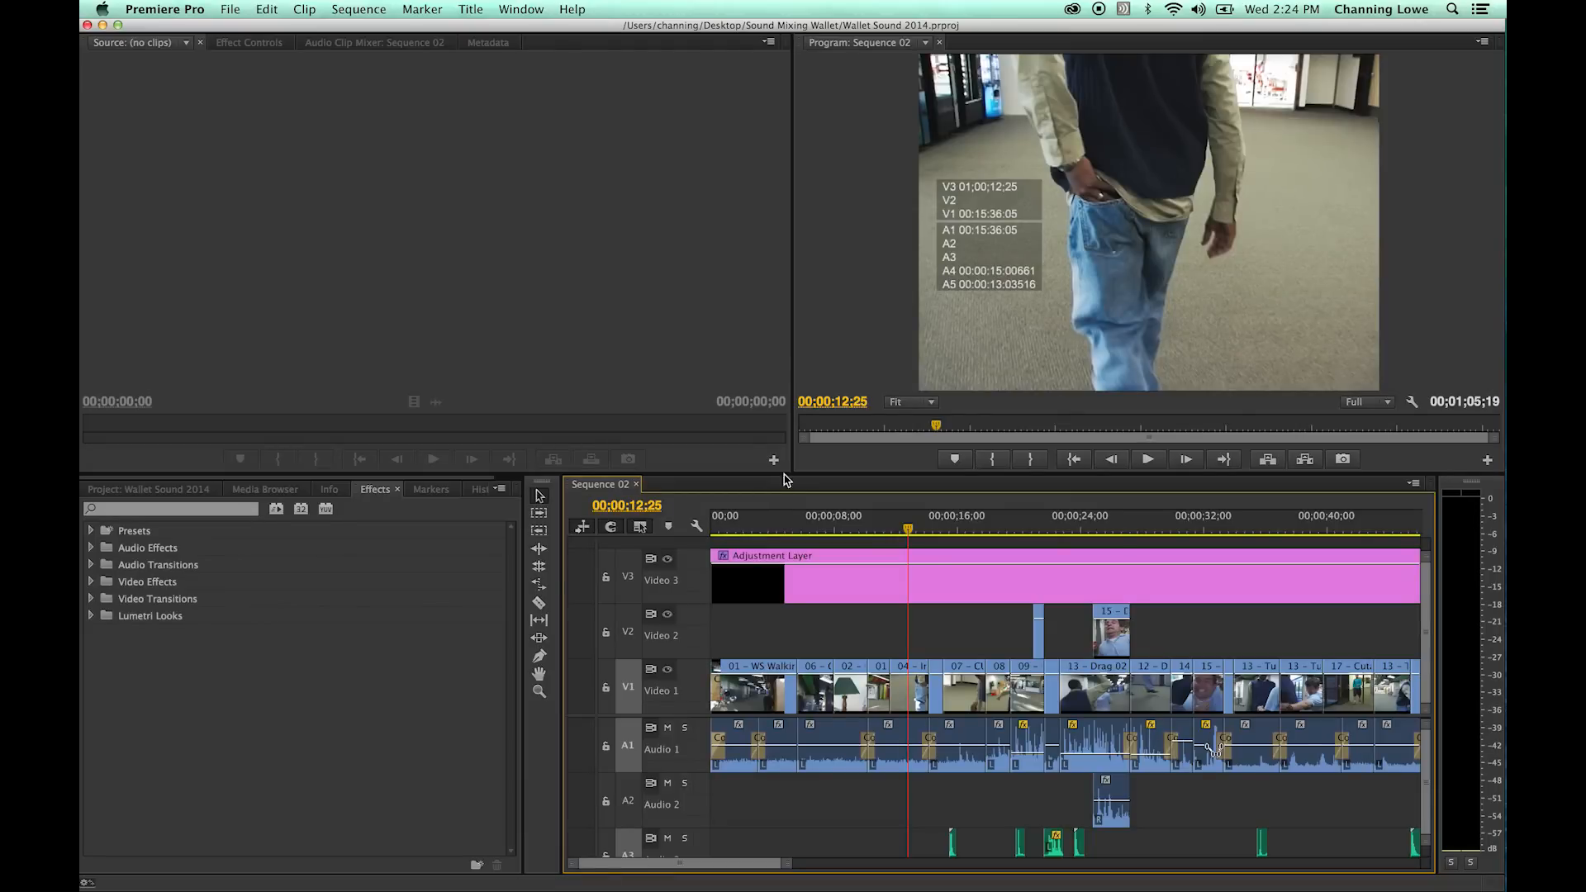